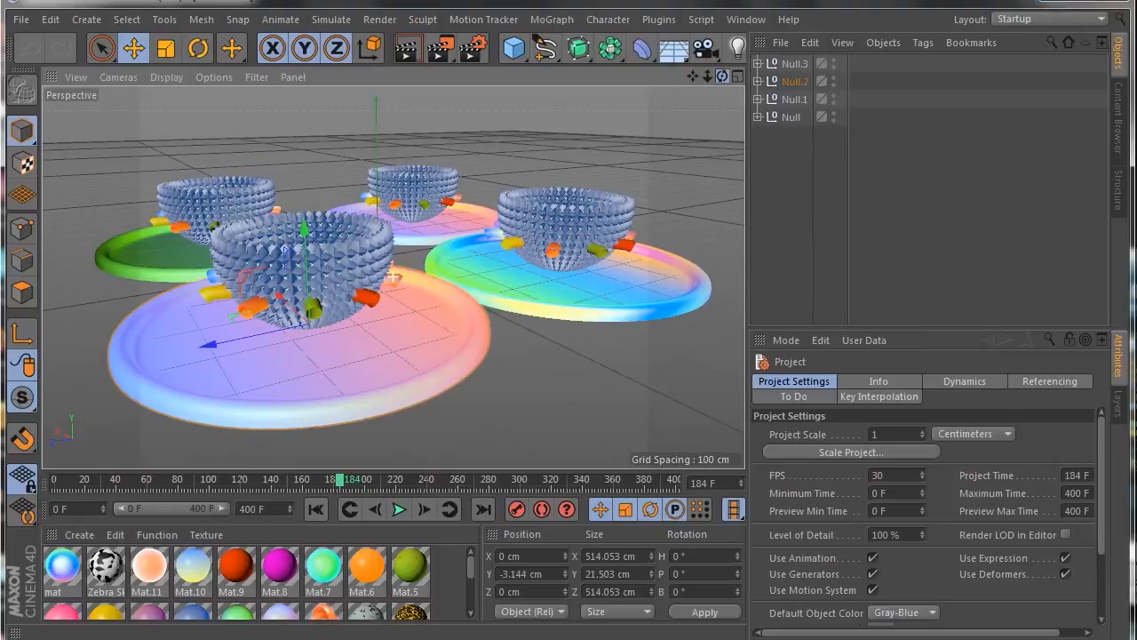
# Play the fountain animation up to frame 200 and examine the four bowls and their liquid streams from another side.
pyautogui.moveTo(723, 77); pyautogui.dragTo(722, 82)
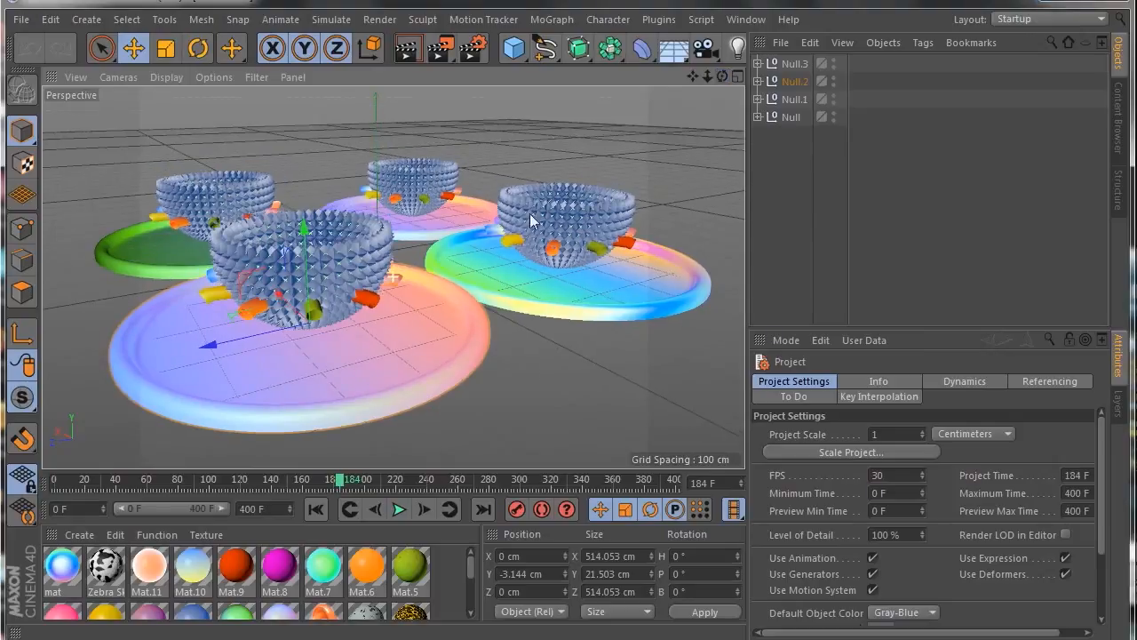
pyautogui.click(402, 509)
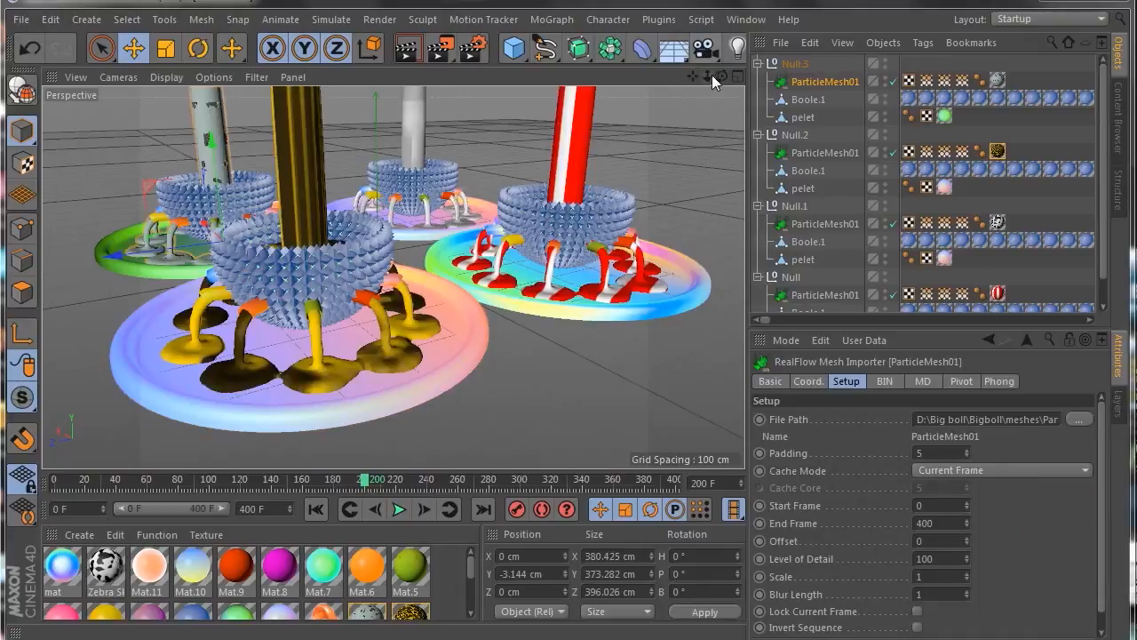
pyautogui.moveTo(723, 78); pyautogui.dragTo(659, 90)
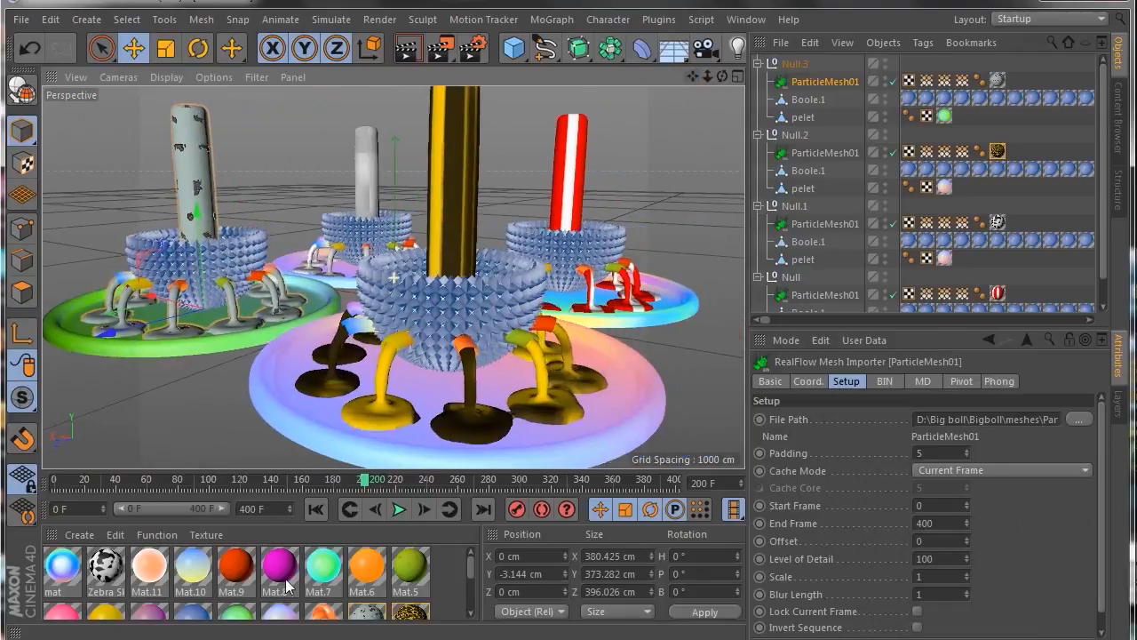
# Switch to the web browser and look through the uploads on the STF Studio YouTube channel.
pyautogui.click(294, 638)
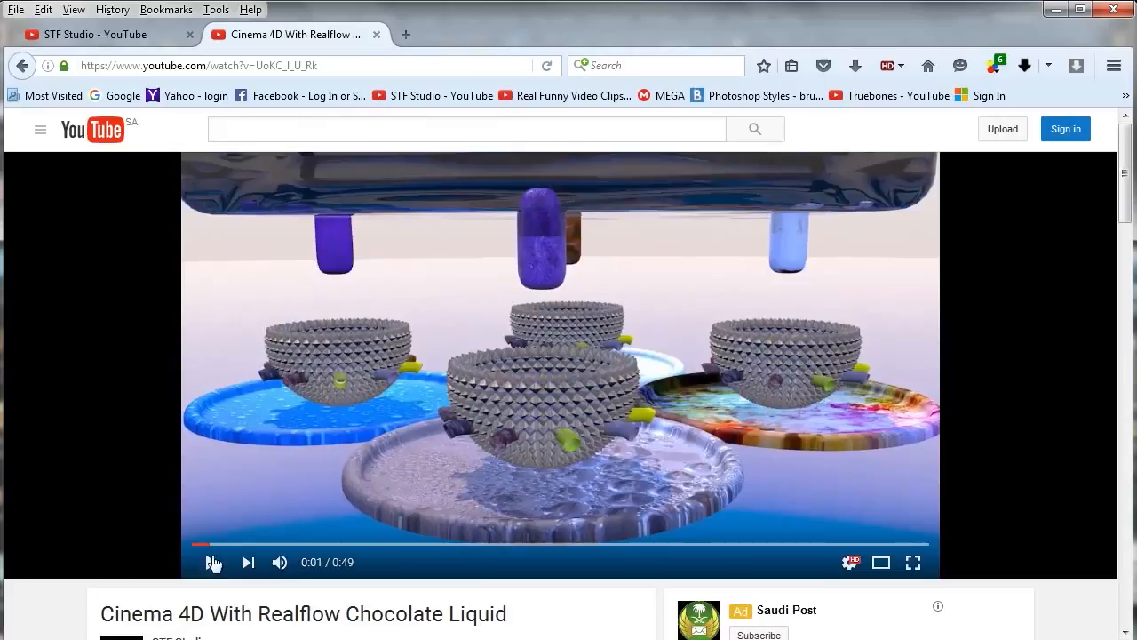
pyautogui.click(97, 33)
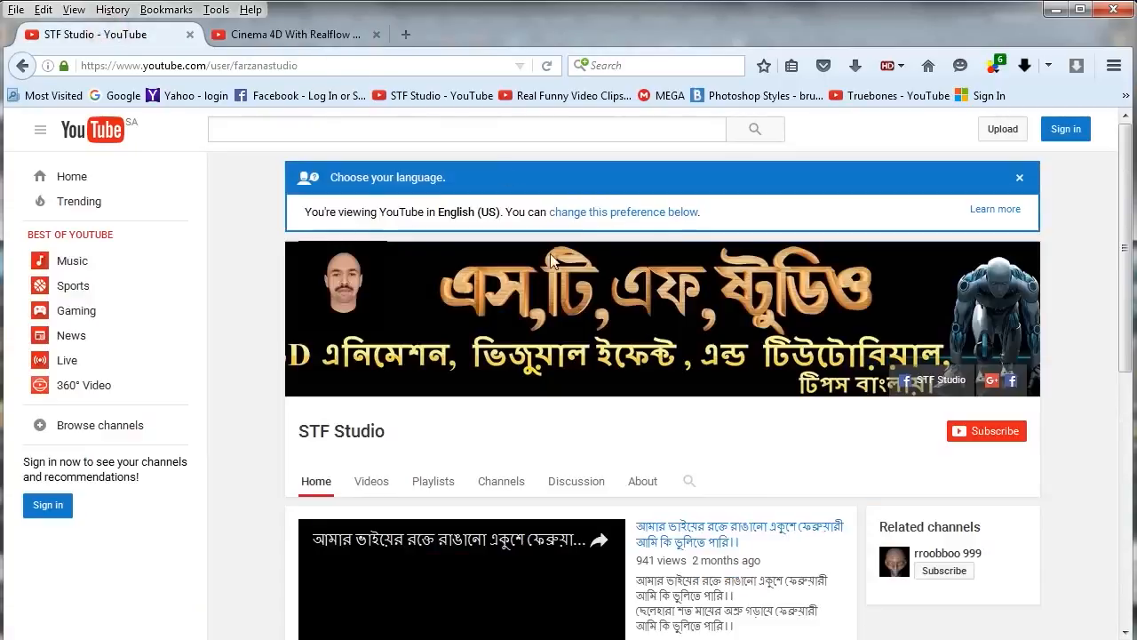
pyautogui.scroll(-4, 591, 372)
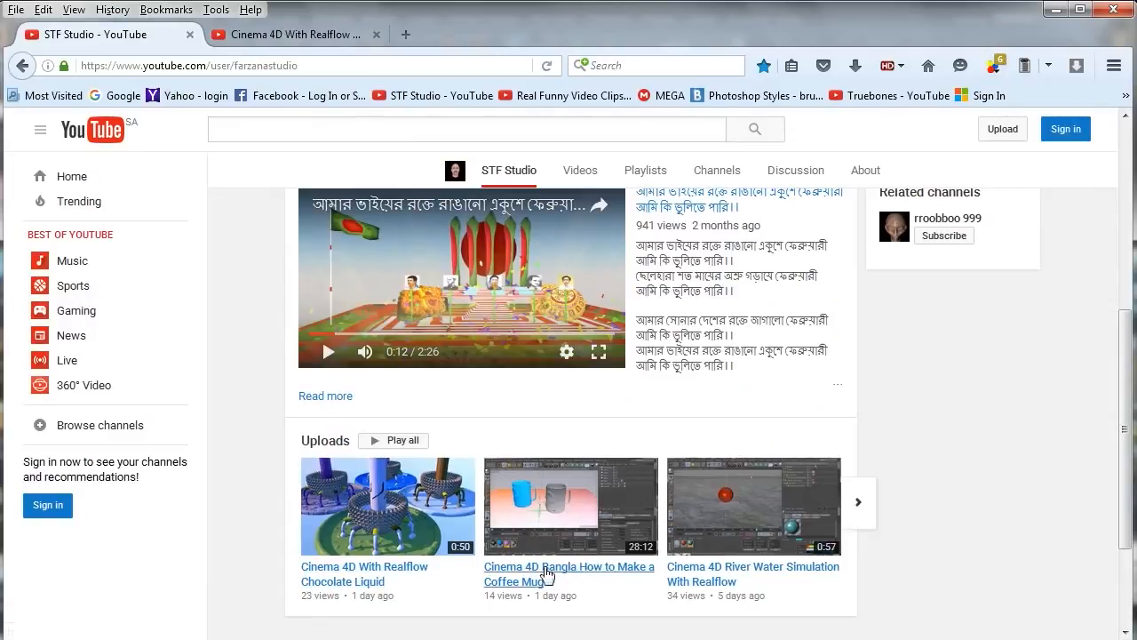
# Watch the video "Cinema 4D With Realflow Chocolate Liquid" to its end, pausing at several points, and replay its beginning.
pyautogui.click(281, 37)
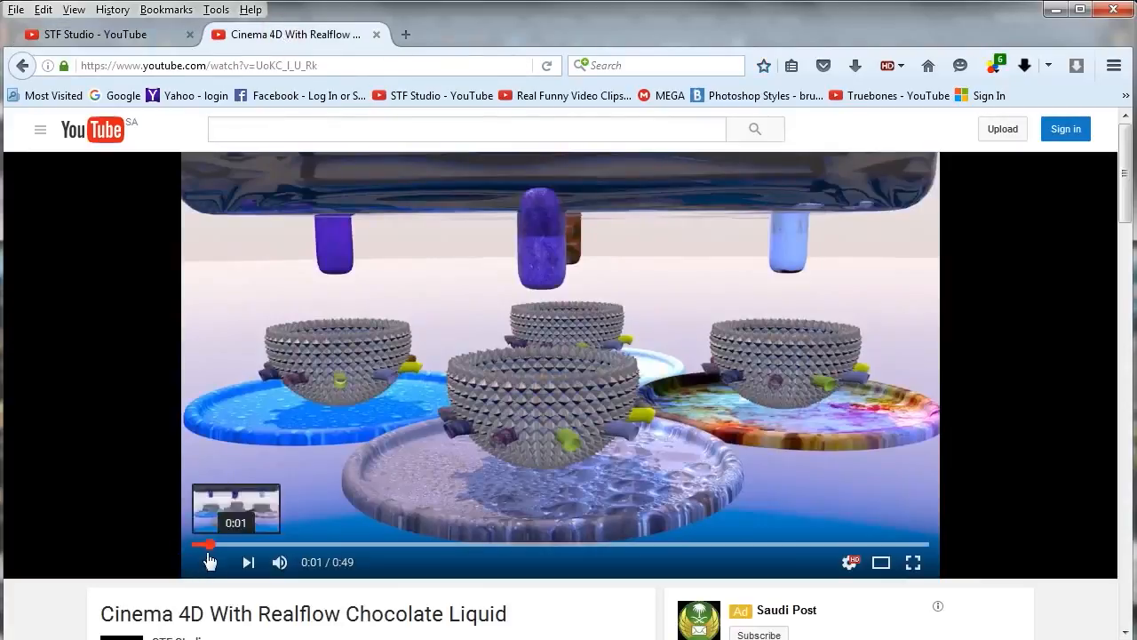
pyautogui.click(210, 561)
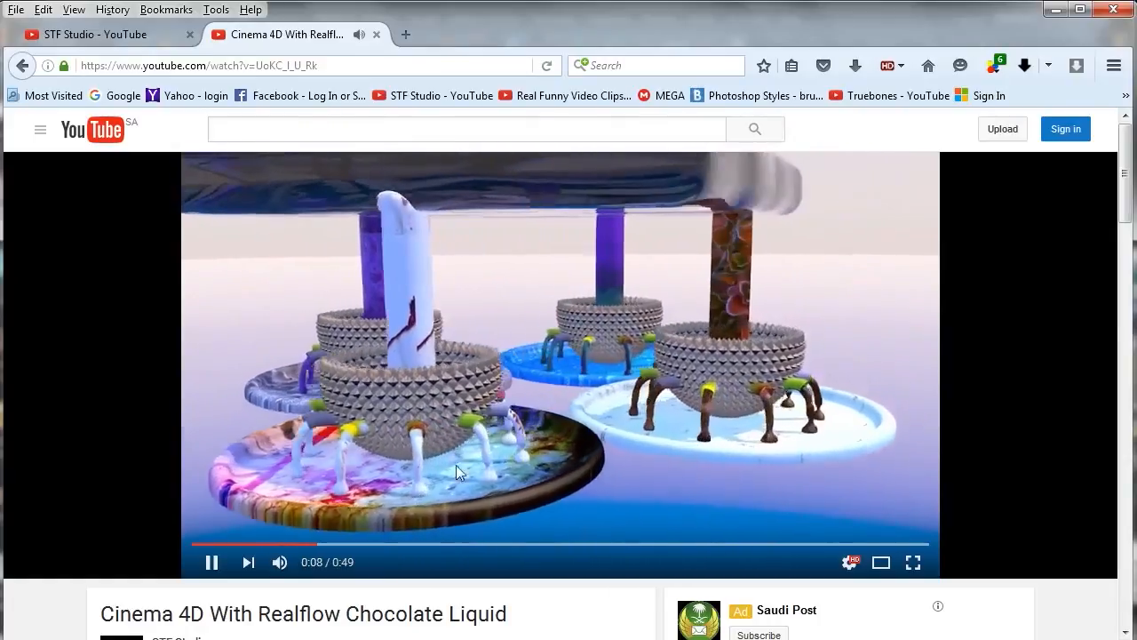
pyautogui.click(214, 565)
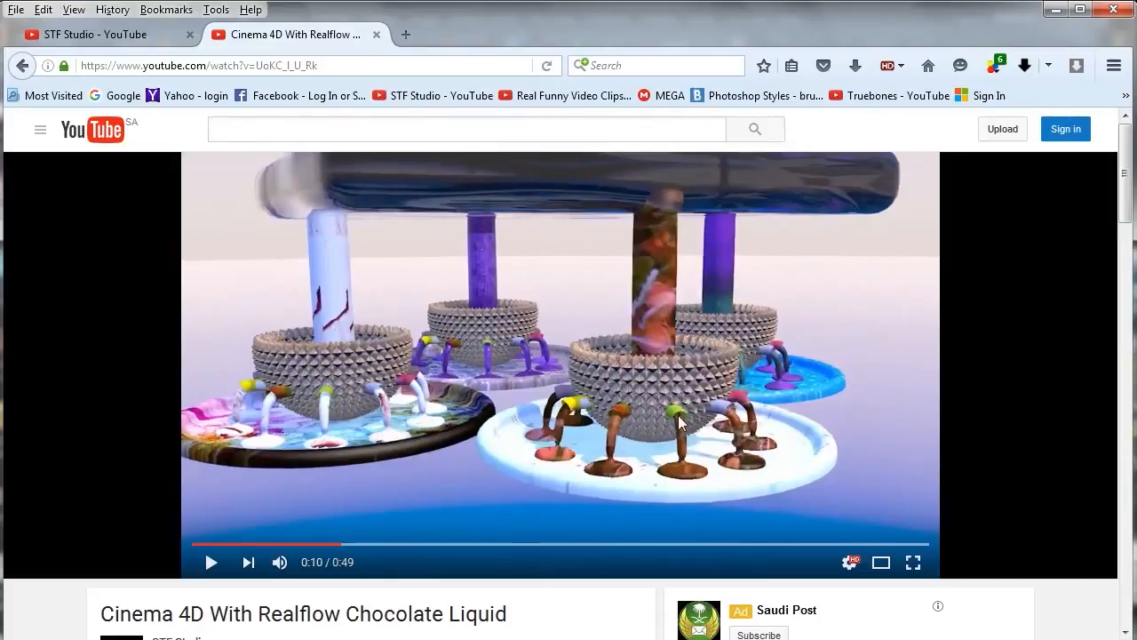
pyautogui.click(210, 561)
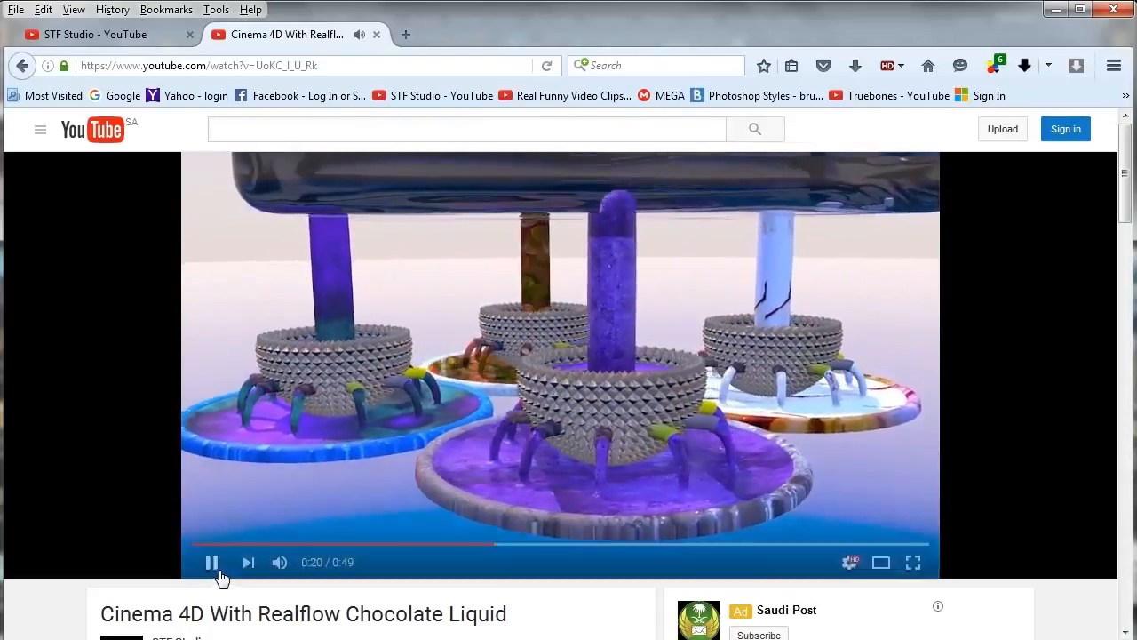
pyautogui.click(861, 354)
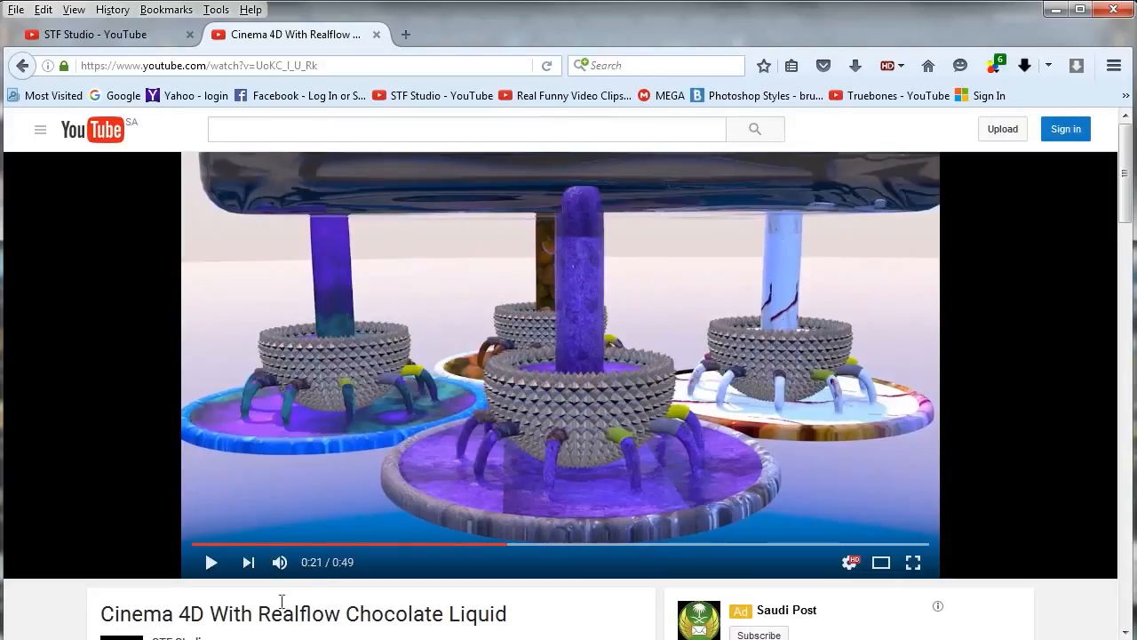
pyautogui.click(212, 569)
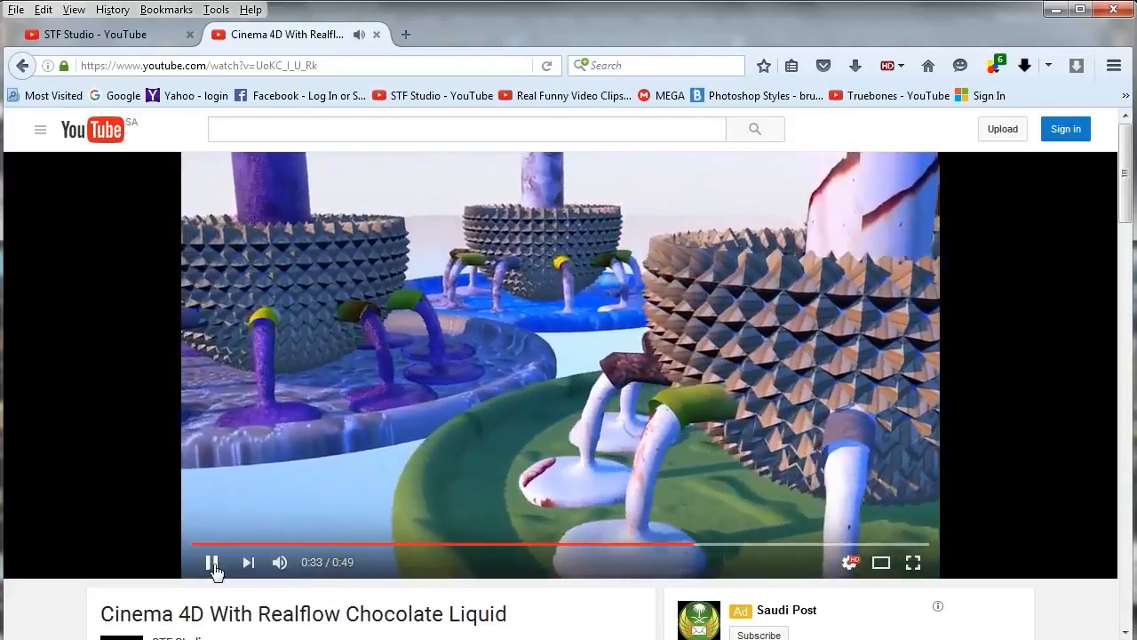
pyautogui.click(329, 280)
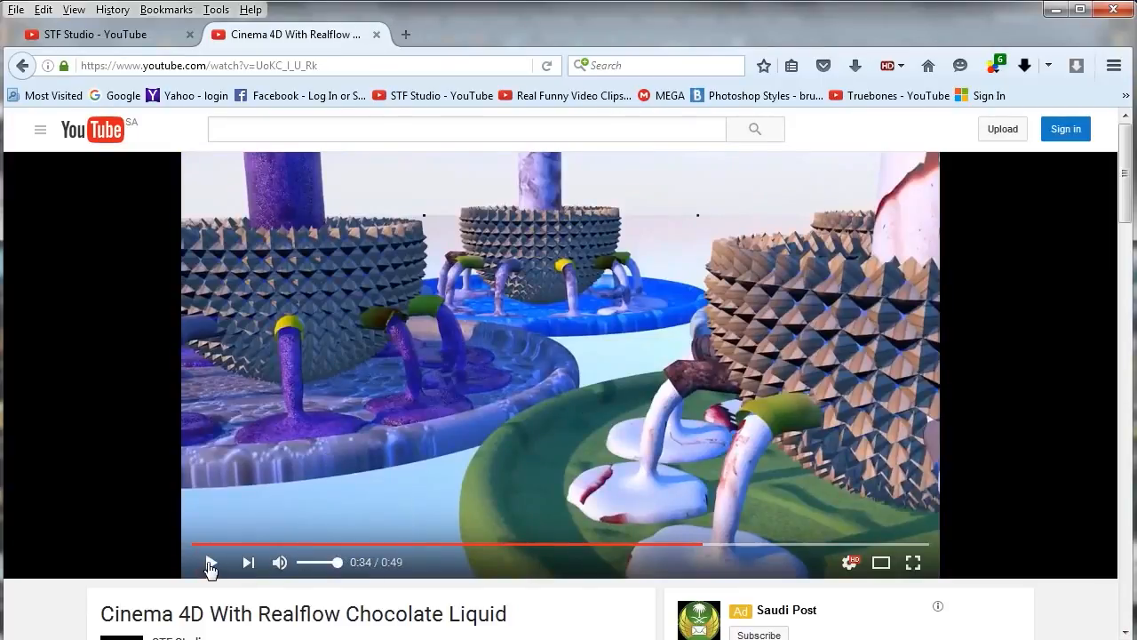
pyautogui.click(211, 563)
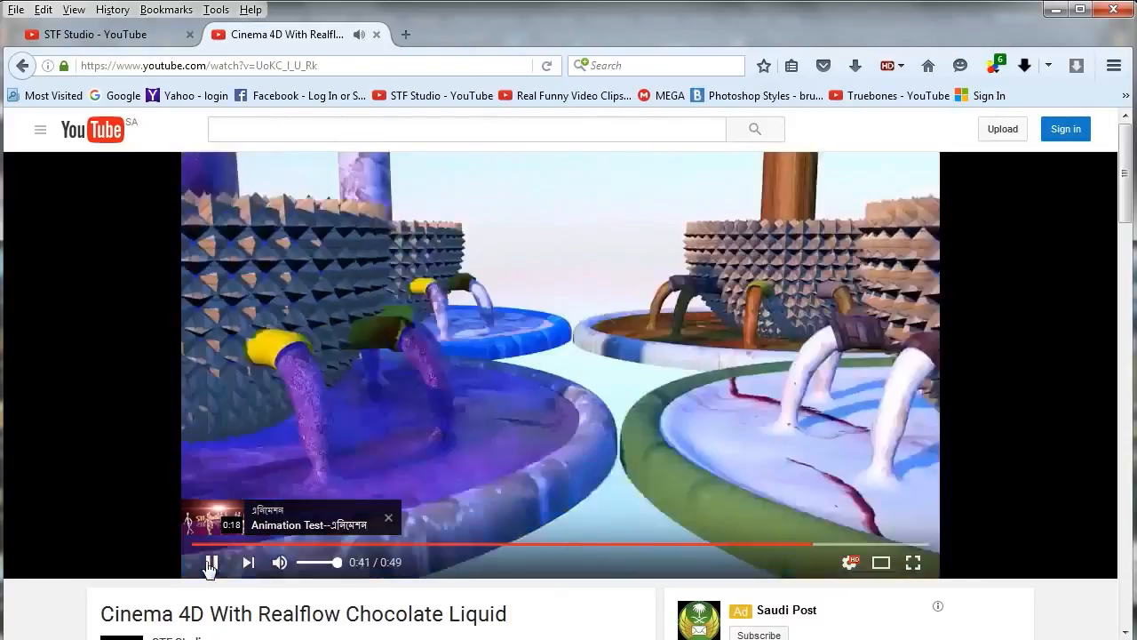
pyautogui.click(210, 562)
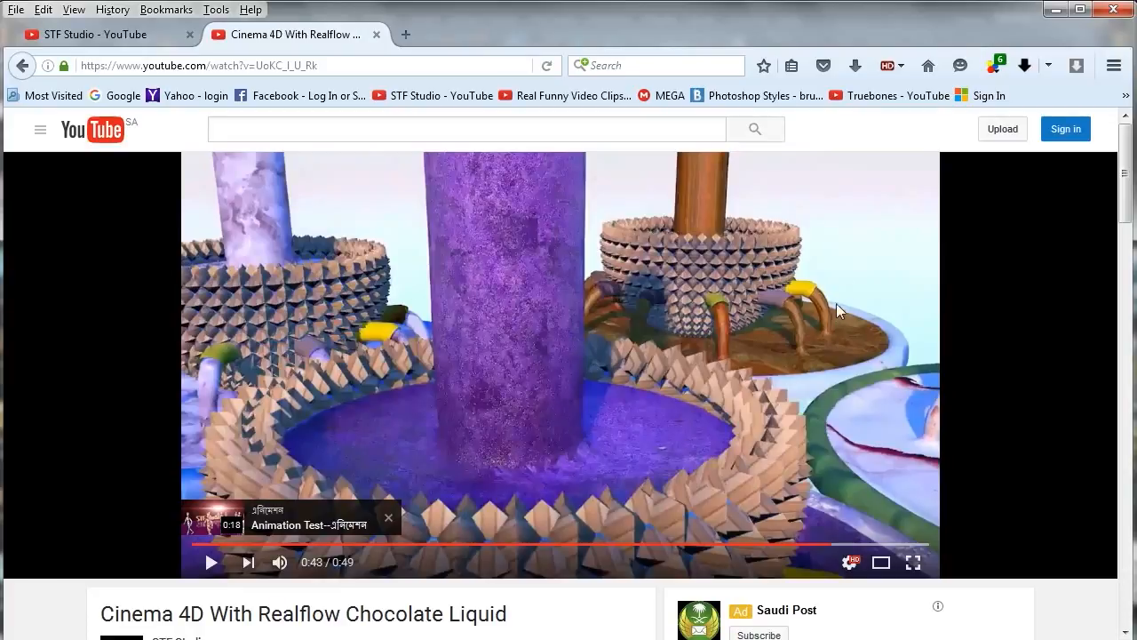
pyautogui.click(211, 562)
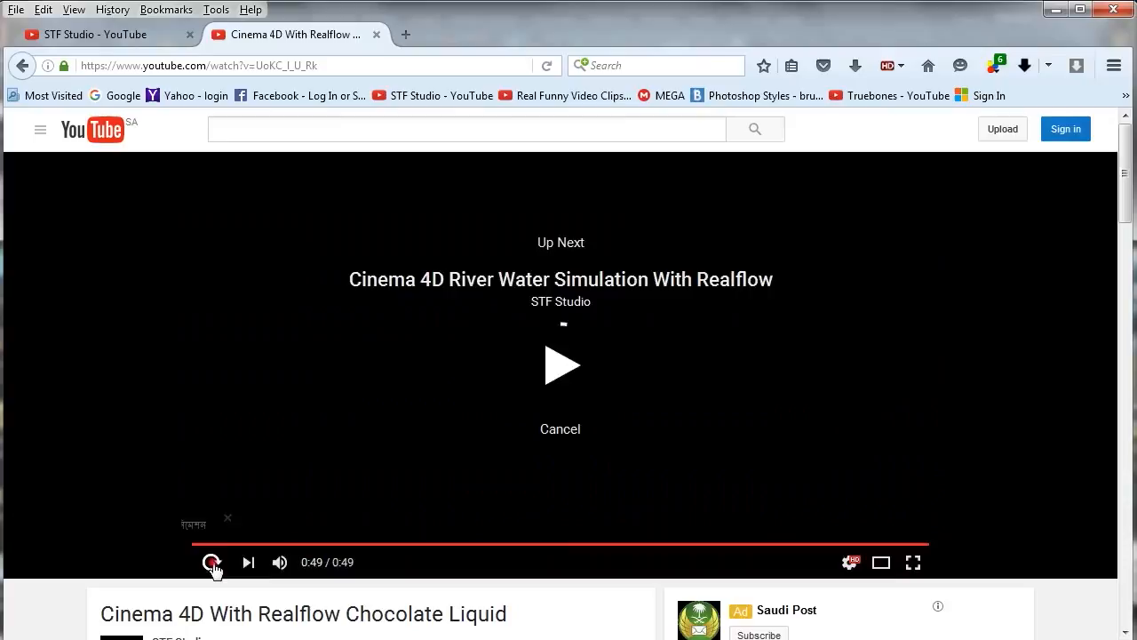
pyautogui.click(212, 563)
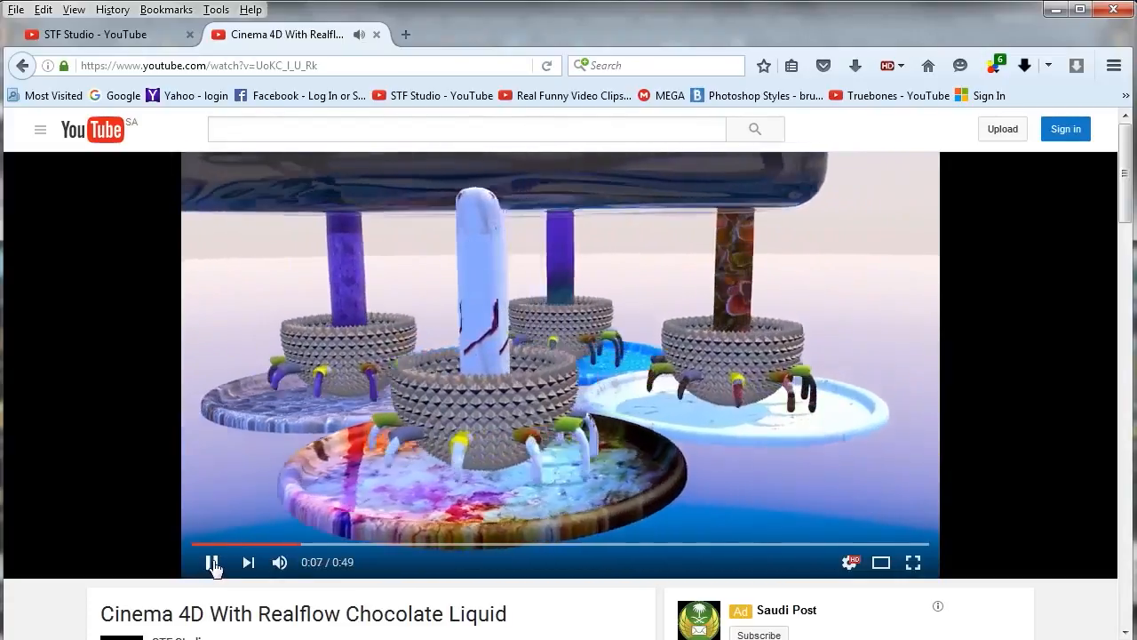
# Switch back to Cinema 4D, go to frame 246 and examine the liquid filling the four bowls and plates from all sides.
pyautogui.click(1056, 10)
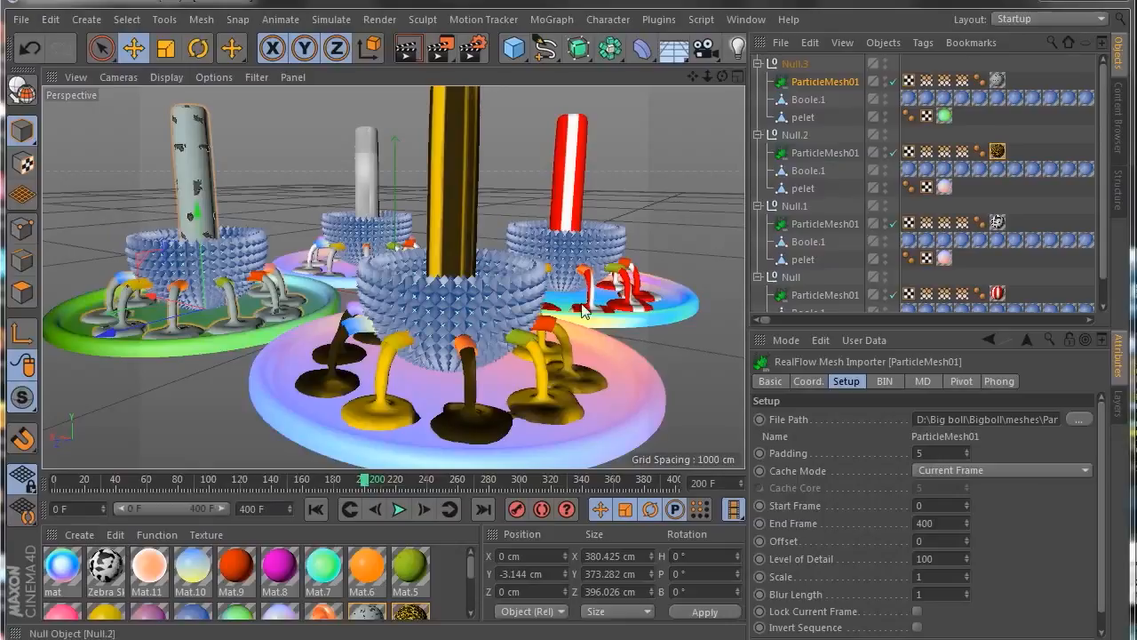
pyautogui.moveTo(365, 487); pyautogui.dragTo(436, 489)
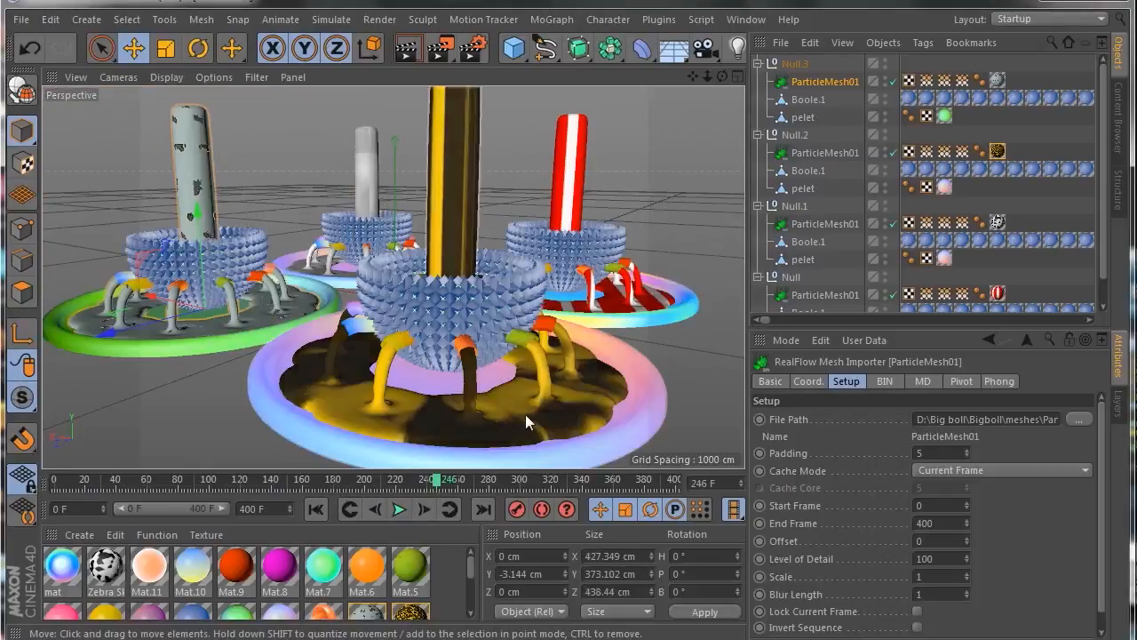
pyautogui.scroll(-6, 544, 399)
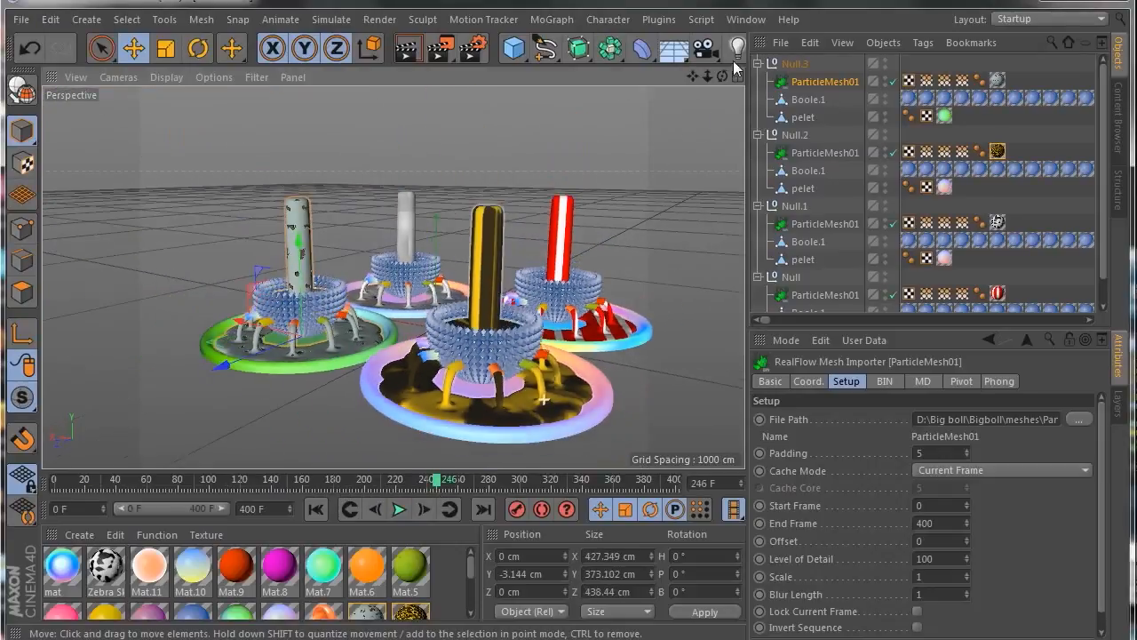
pyautogui.moveTo(723, 75); pyautogui.dragTo(579, 96)
pyautogui.scroll(8, 571, 384)
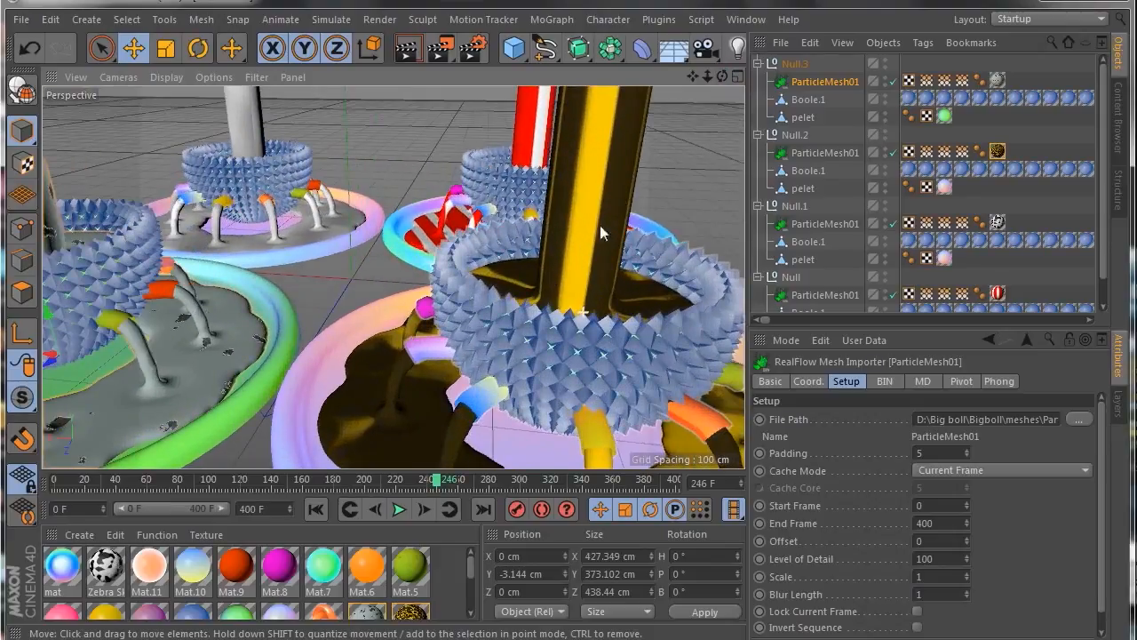
pyautogui.keyDown('alt'); pyautogui.moveTo(569, 290); pyautogui.dragTo(656, 208); pyautogui.keyUp('alt')
pyautogui.moveTo(722, 77); pyautogui.dragTo(762, 295)
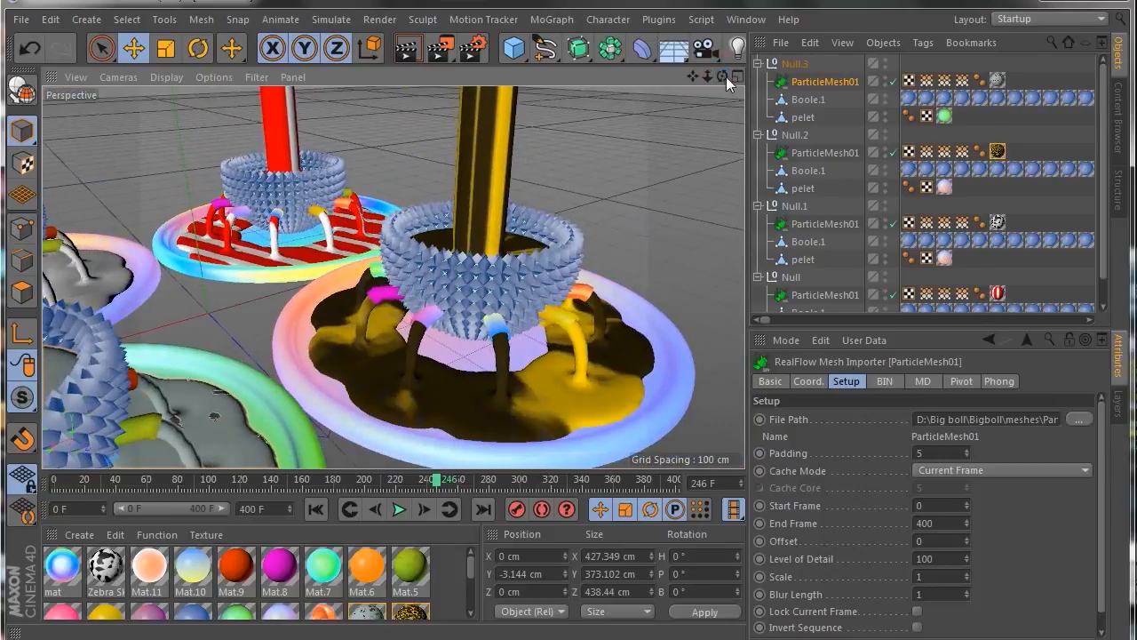
pyautogui.moveTo(725, 77); pyautogui.dragTo(625, 140)
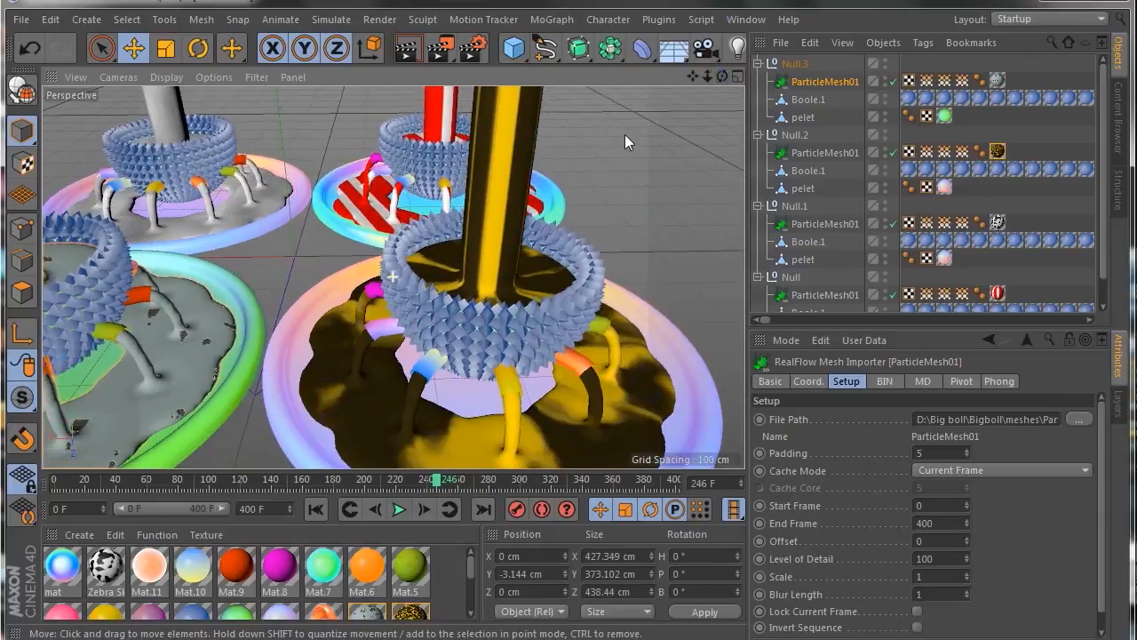
pyautogui.scroll(-5, 423, 290)
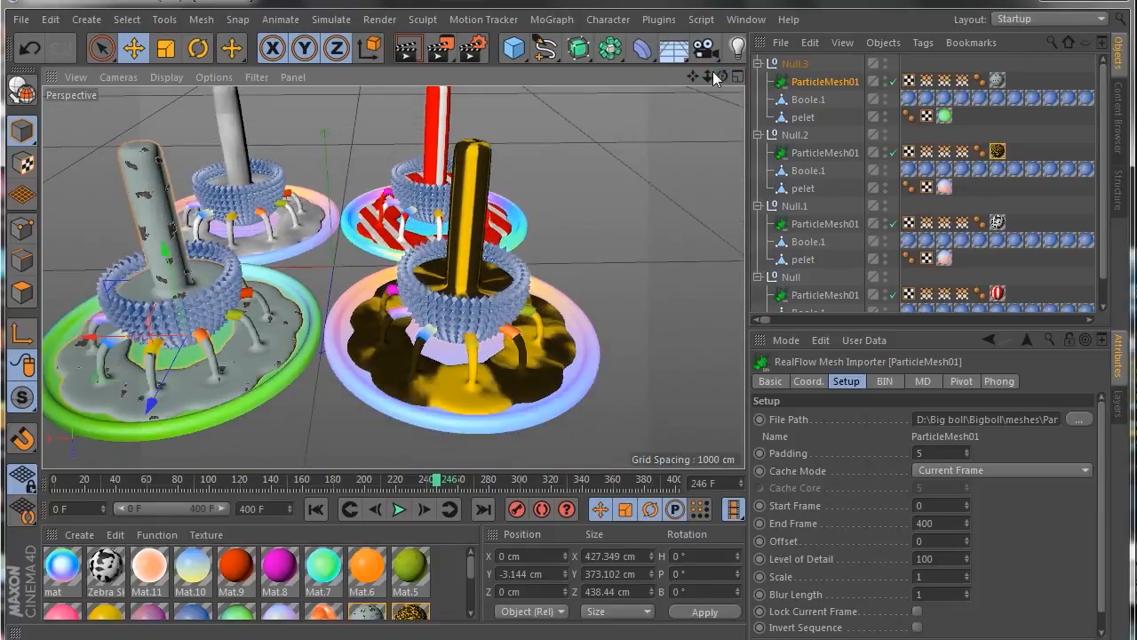
pyautogui.moveTo(723, 76); pyautogui.dragTo(804, 53)
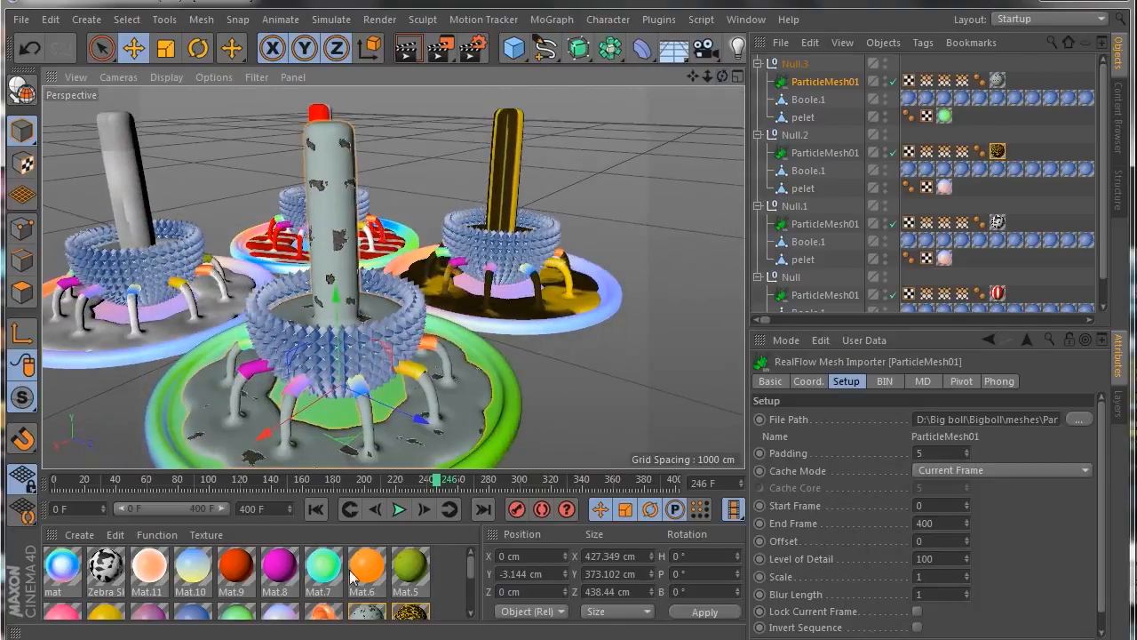
pyautogui.scroll(-3, 347, 578)
pyautogui.scroll(2, 311, 591)
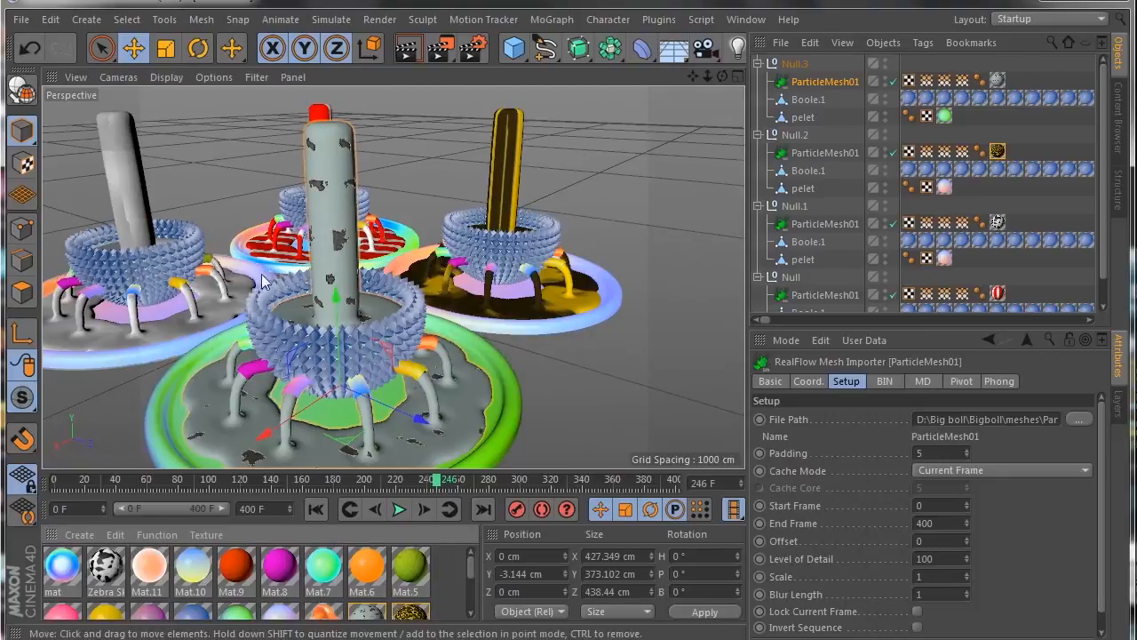
pyautogui.moveTo(692, 77)
pyautogui.mouseDown()
pyautogui.moveTo(702, 96)
pyautogui.moveTo(691, 77)
pyautogui.mouseUp()
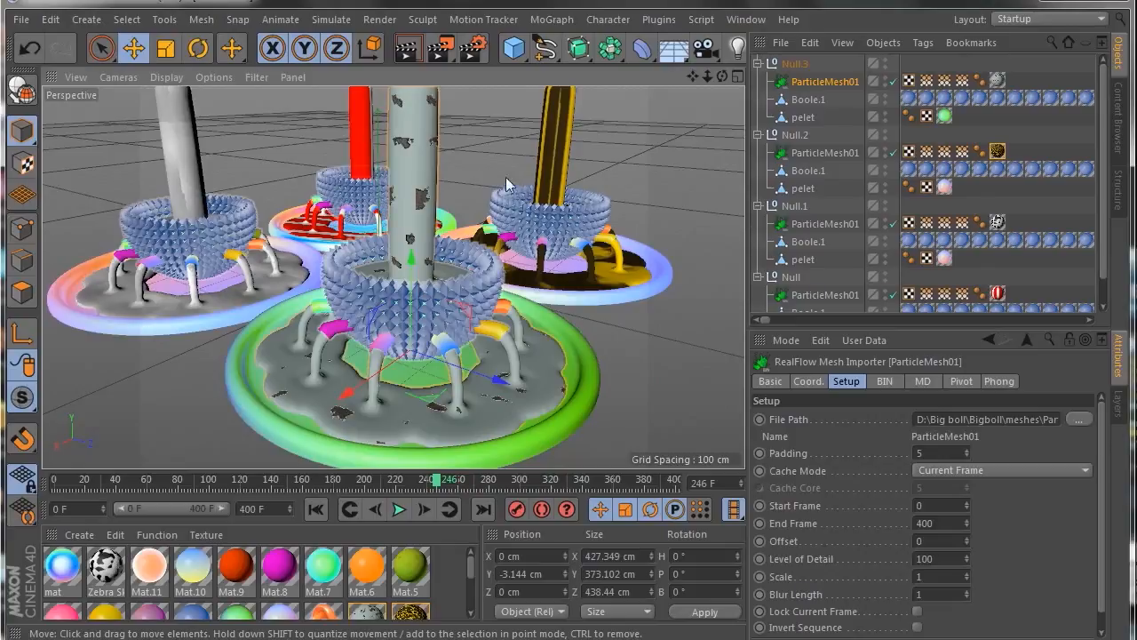
# Render the fountain scene at the current frame in the perspective view to check its materials.
pyautogui.click(406, 49)
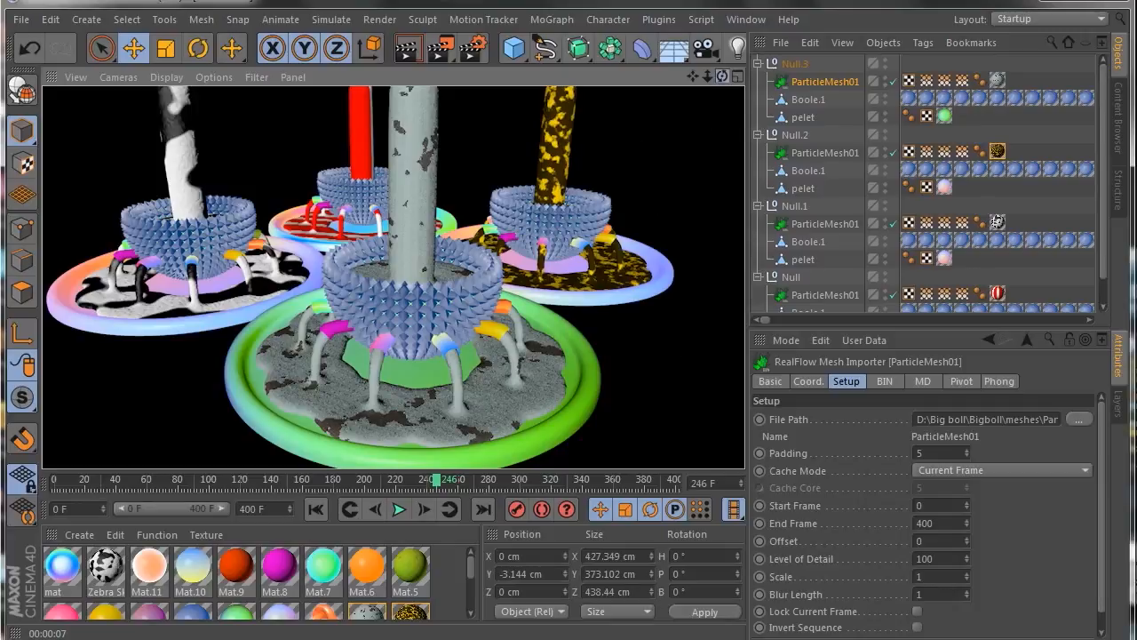
pyautogui.moveTo(718, 75); pyautogui.dragTo(851, 58)
pyautogui.moveTo(718, 77); pyautogui.dragTo(720, 77)
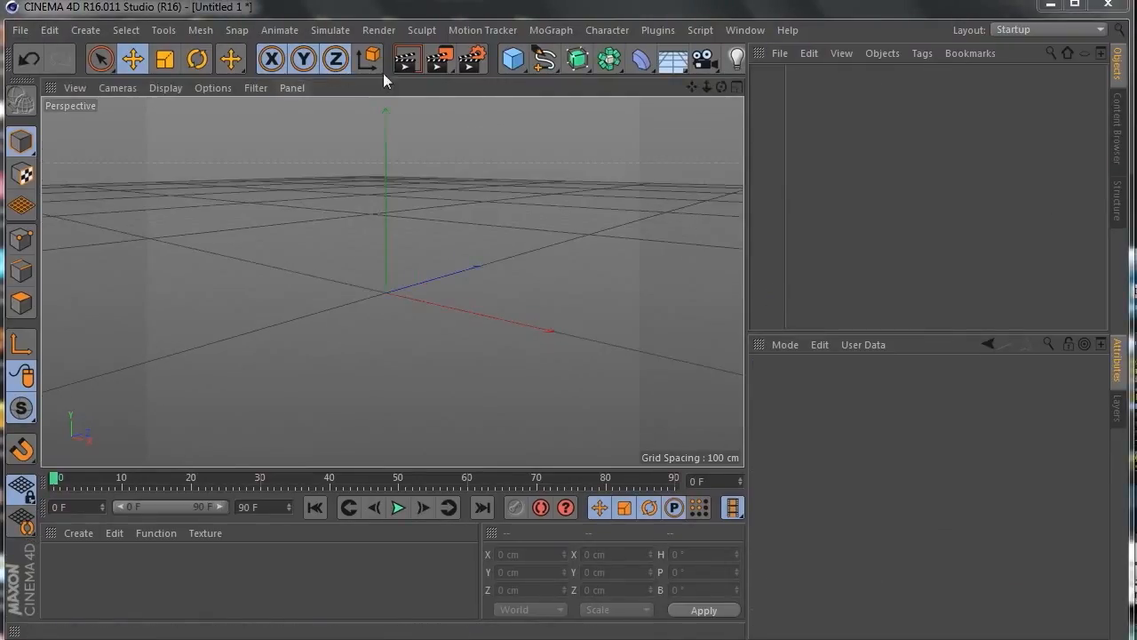
# Add a sphere to the empty scene and set its radius to 200 cm.
pyautogui.click(521, 67)
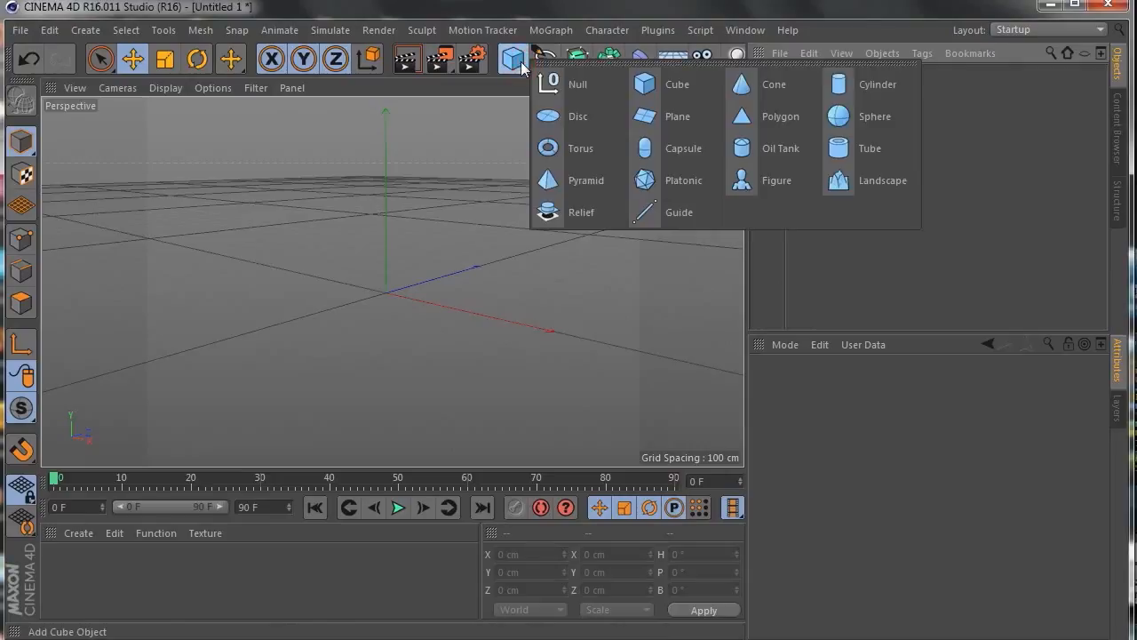
pyautogui.click(871, 118)
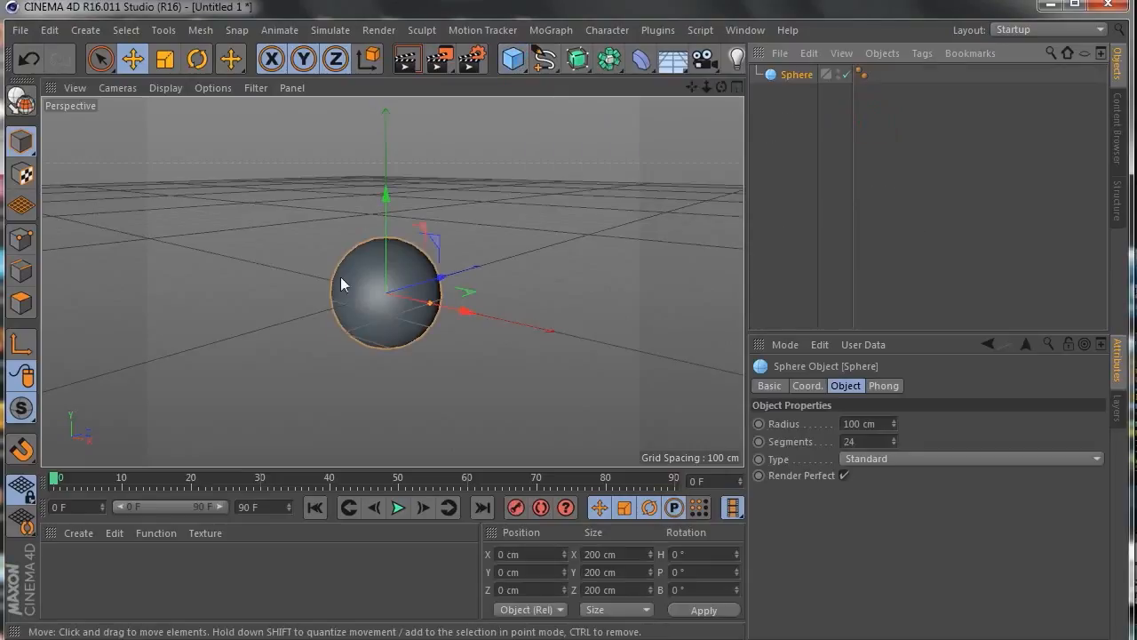
pyautogui.doubleClick(888, 424)
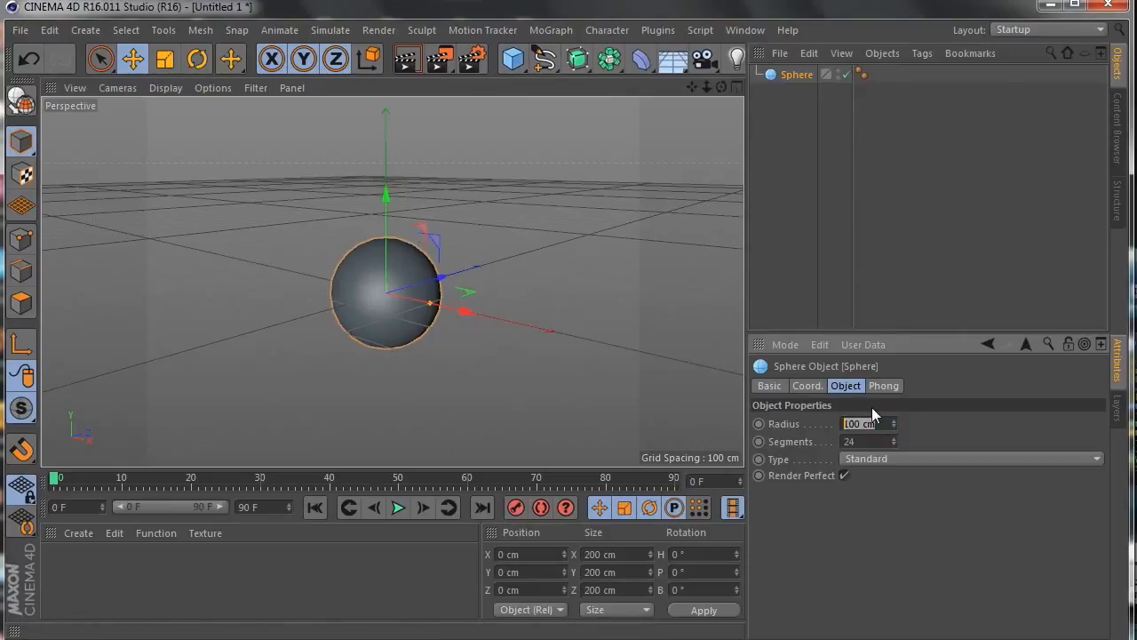
pyautogui.write('200')
pyautogui.click(957, 427)
pyautogui.moveTo(721, 88); pyautogui.dragTo(741, 83)
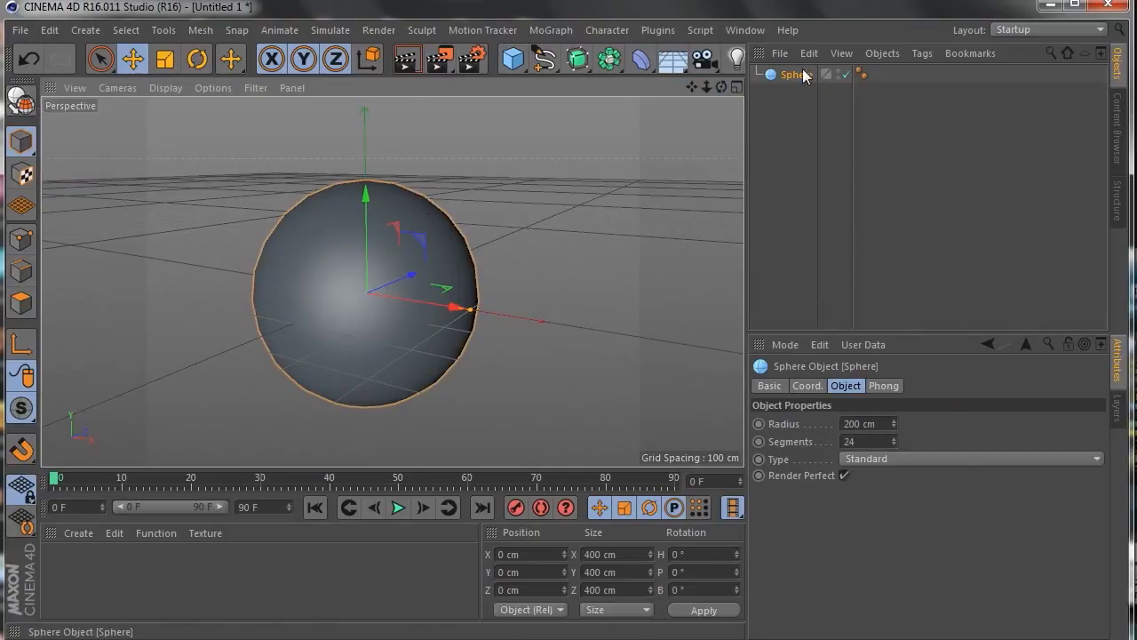
# Convert the sphere into an editable polygon object and switch to polygon mode.
pyautogui.press('c')
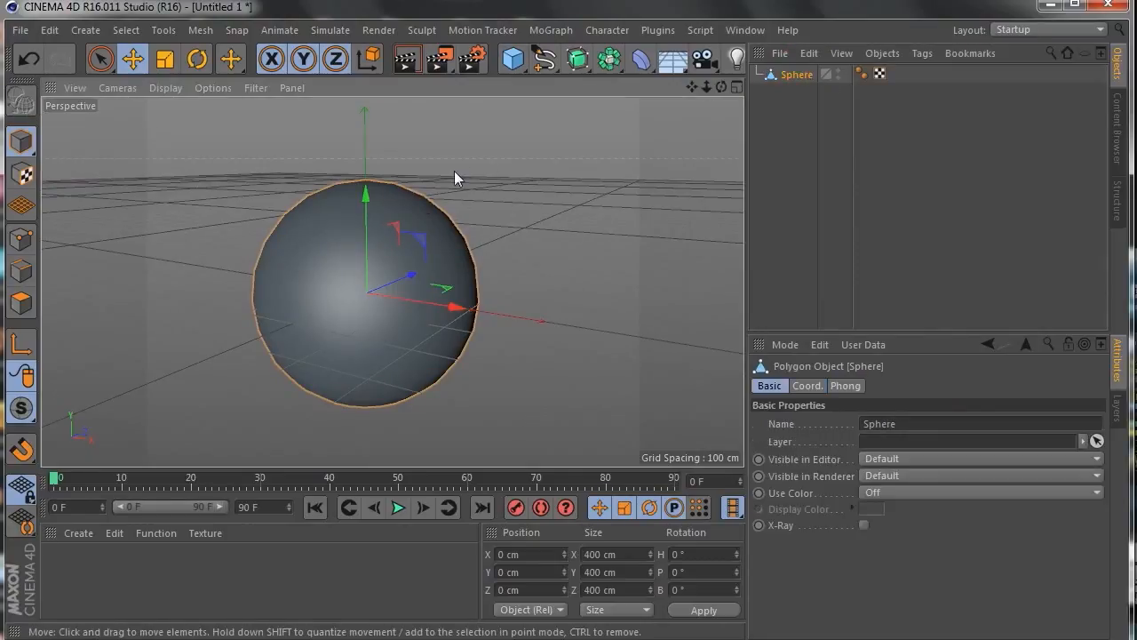
pyautogui.click(22, 304)
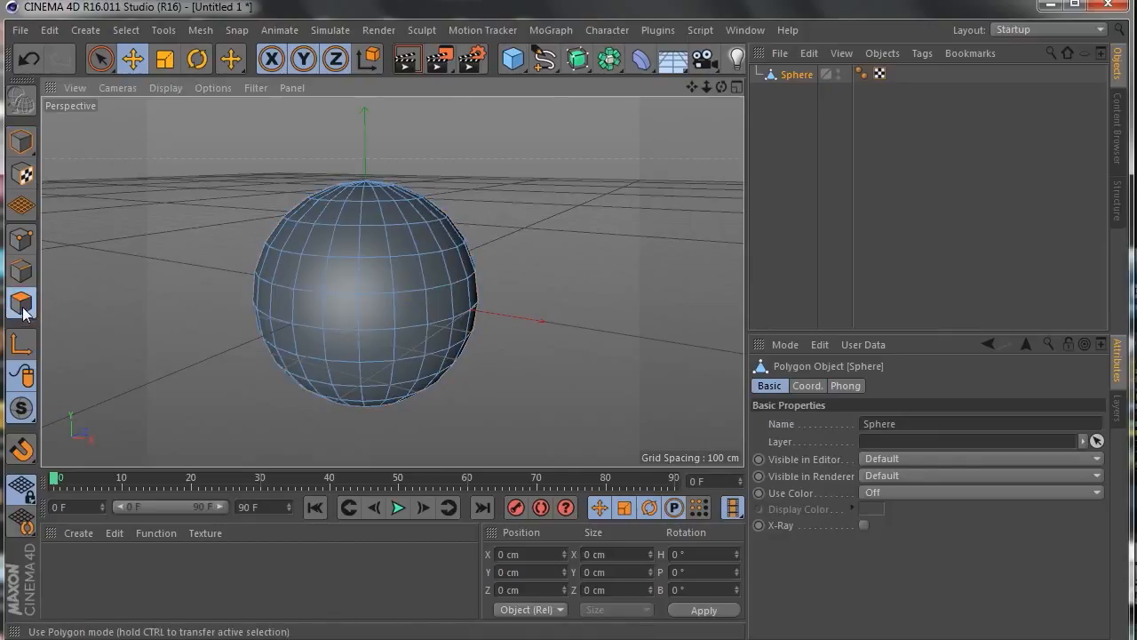
pyautogui.moveTo(706, 87)
pyautogui.mouseDown()
pyautogui.moveTo(724, 89)
pyautogui.moveTo(686, 86)
pyautogui.moveTo(711, 43)
pyautogui.moveTo(719, 97)
pyautogui.mouseUp()
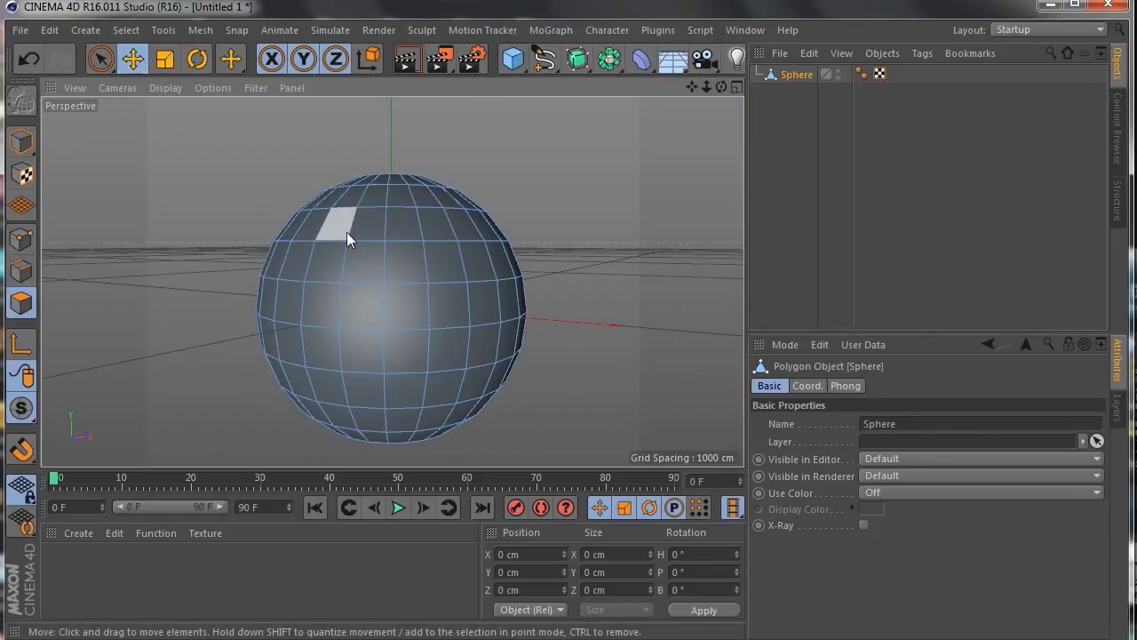
pyautogui.press('u')
pyautogui.press('l')
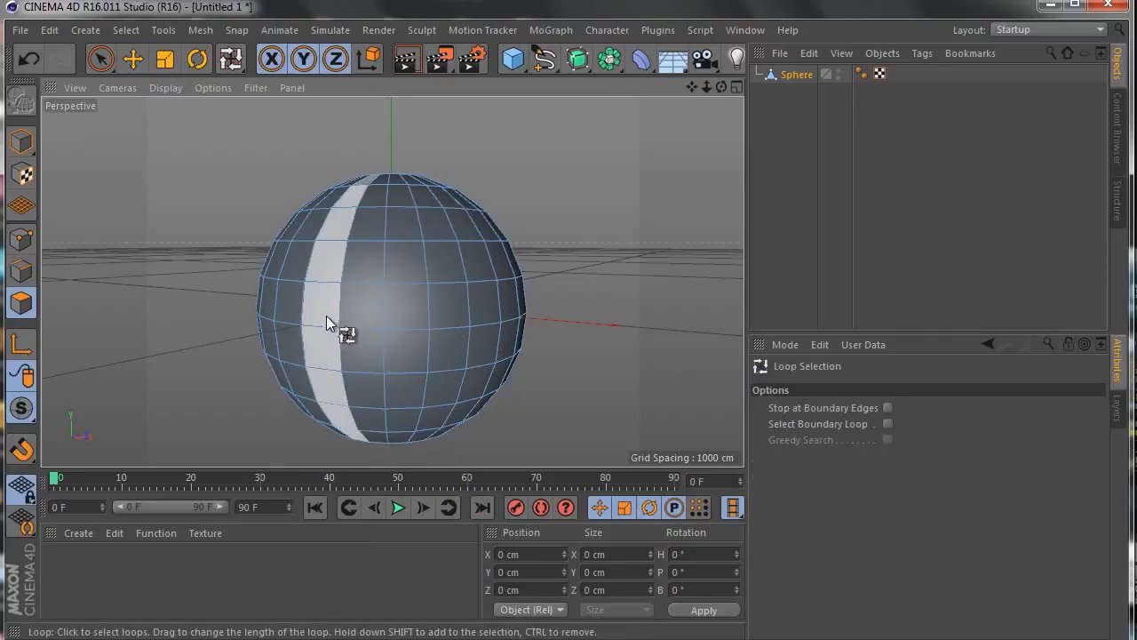
pyautogui.moveTo(345, 310); pyautogui.dragTo(355, 254)
pyautogui.keyDown('shift'); pyautogui.click(371, 219); pyautogui.keyUp('shift')
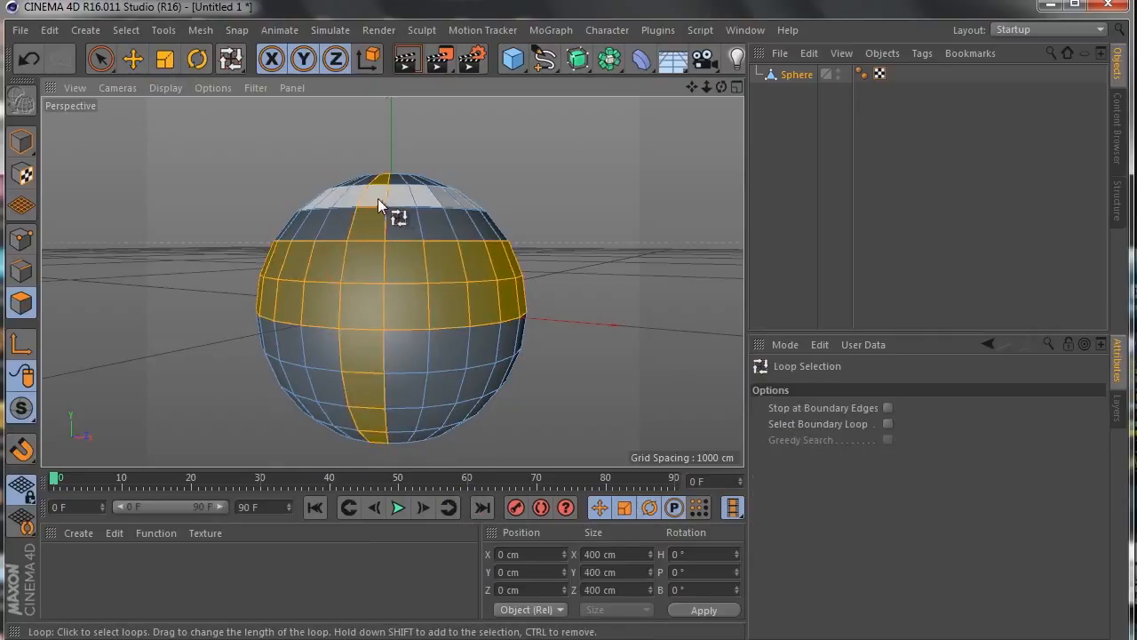
pyautogui.keyDown('shift'); pyautogui.click(352, 258); pyautogui.keyUp('shift')
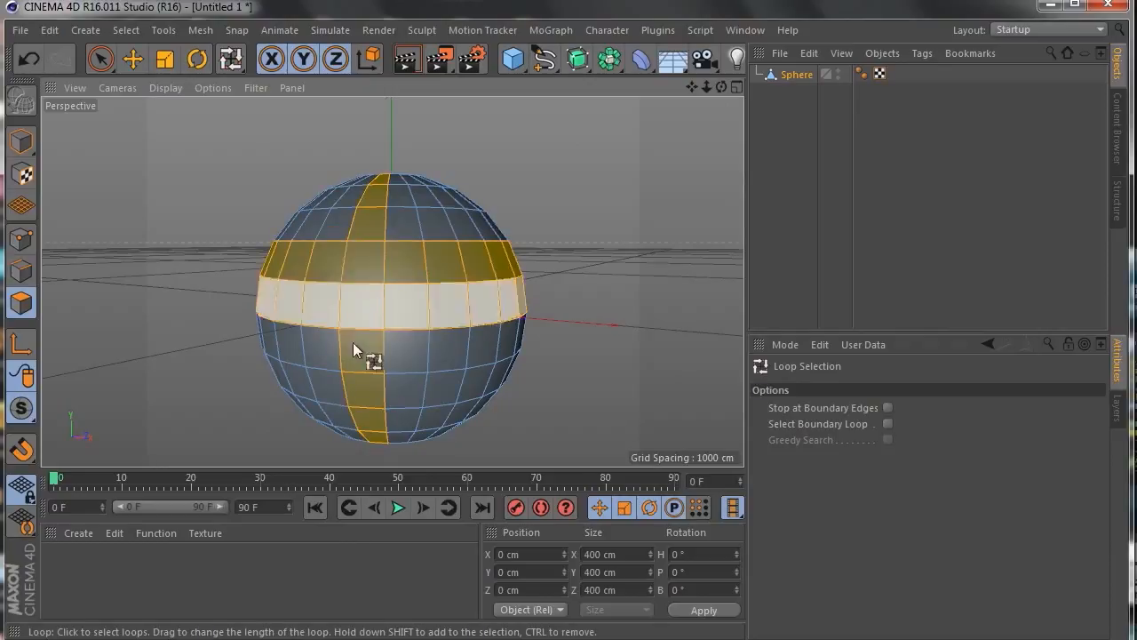
pyautogui.keyDown('ctrl'); pyautogui.click(369, 216); pyautogui.keyUp('ctrl')
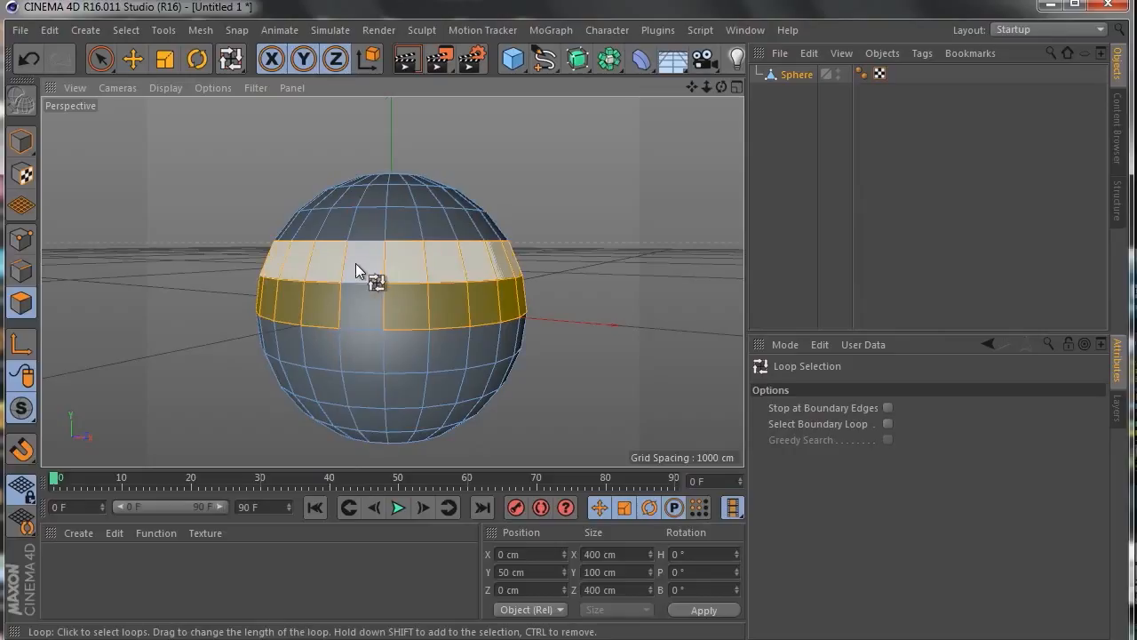
pyautogui.moveTo(354, 297); pyautogui.dragTo(366, 218)
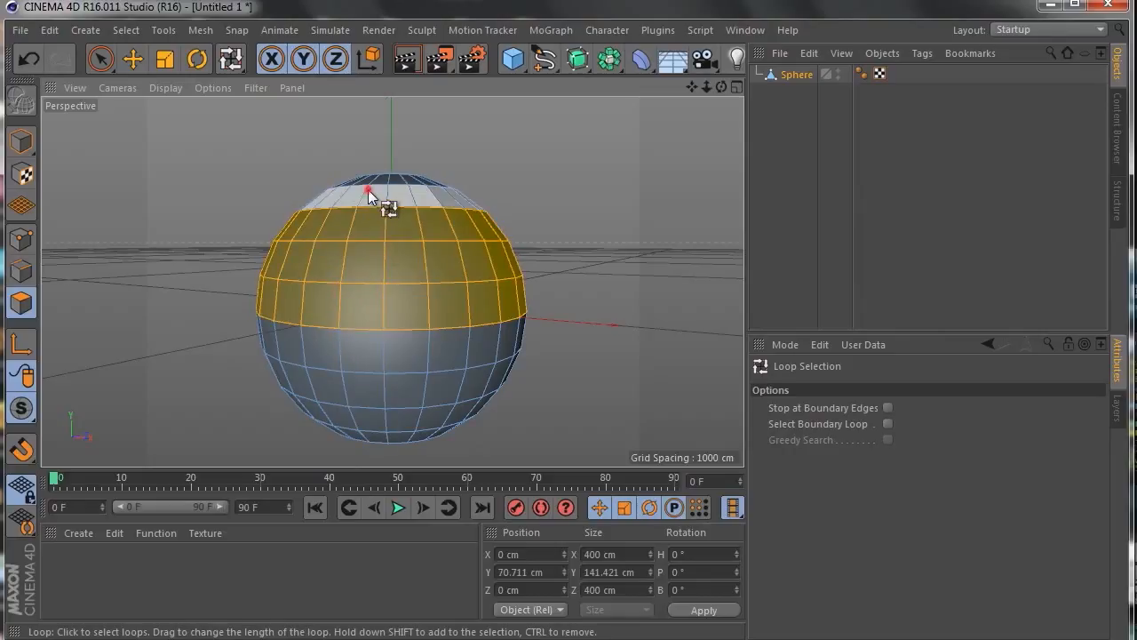
pyautogui.keyDown('shift'); pyautogui.click(367, 190); pyautogui.keyUp('shift')
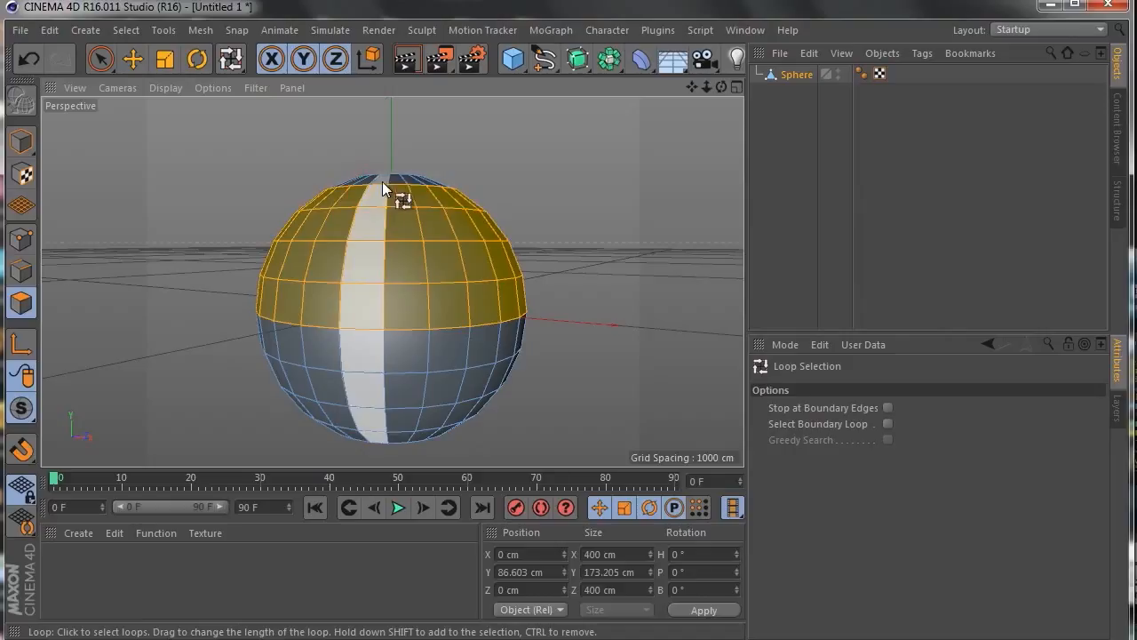
pyautogui.click(223, 170)
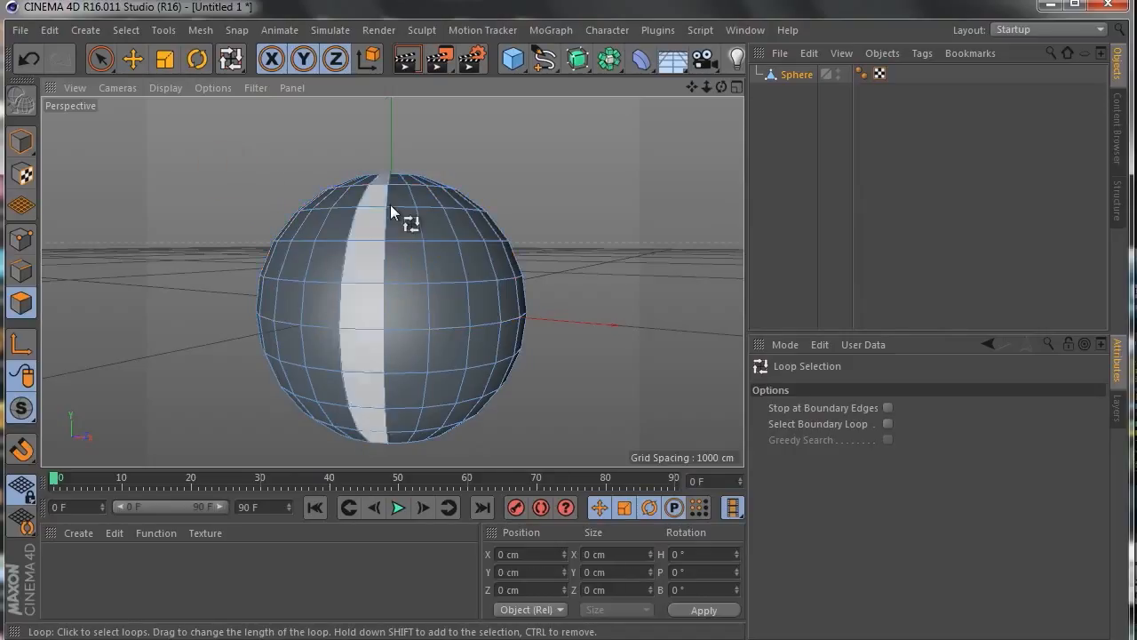
# Select the upper half of the sphere with Rectangle Selection, with Only Select Visible Elements off and Tolerant Selection on.
pyautogui.click(91, 62)
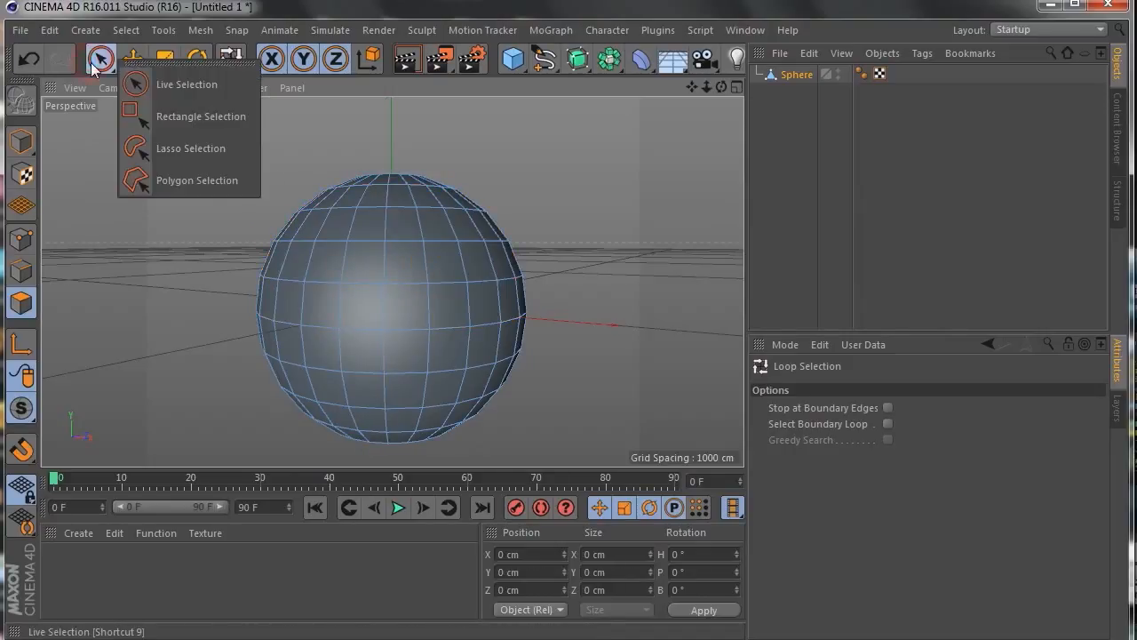
pyautogui.click(195, 118)
pyautogui.moveTo(229, 156); pyautogui.dragTo(297, 203)
pyautogui.click(904, 439)
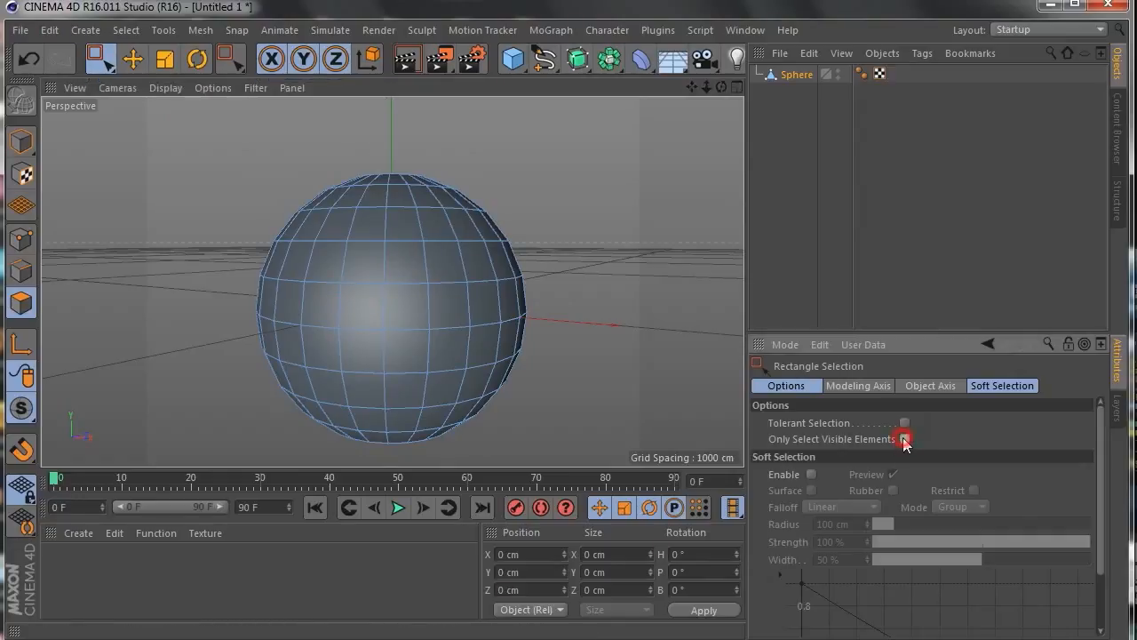
pyautogui.click(903, 424)
pyautogui.moveTo(181, 167); pyautogui.dragTo(594, 305)
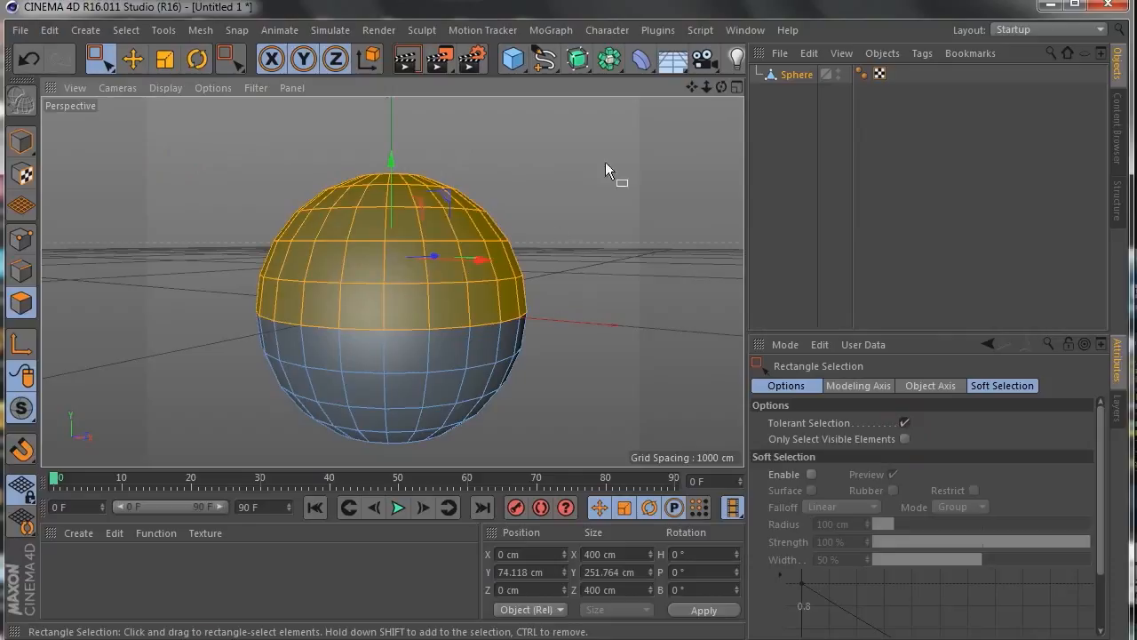
# Remove the polygon row just below the equator from the selection with Loop Selection, and delete the selected upper hemisphere.
pyautogui.moveTo(721, 86); pyautogui.dragTo(588, 56)
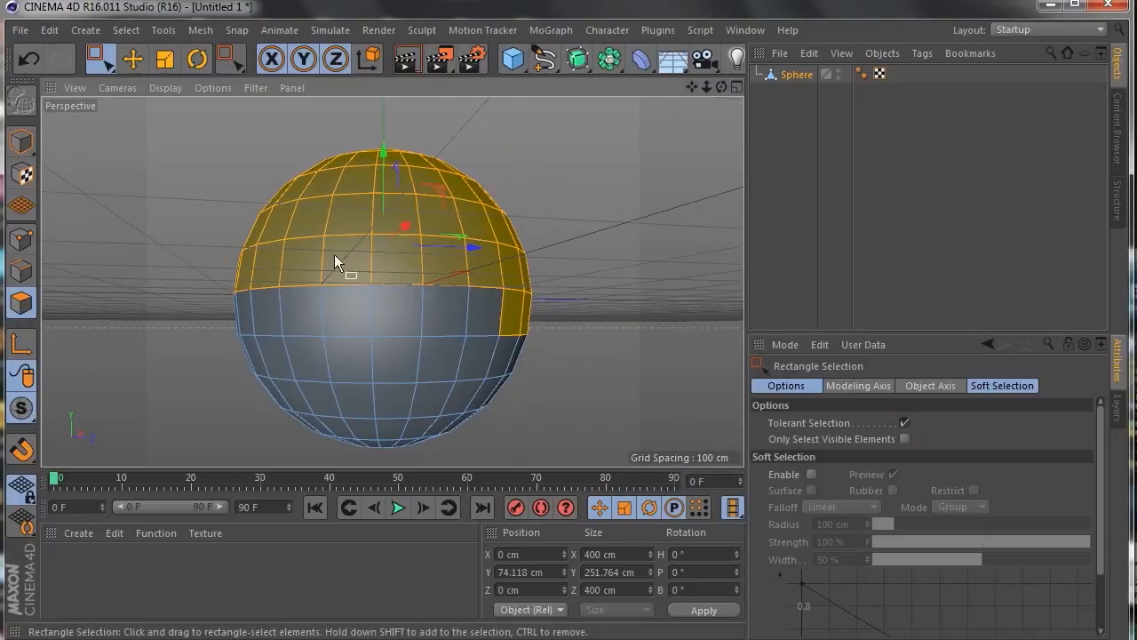
pyautogui.press('m')
pyautogui.press('l')
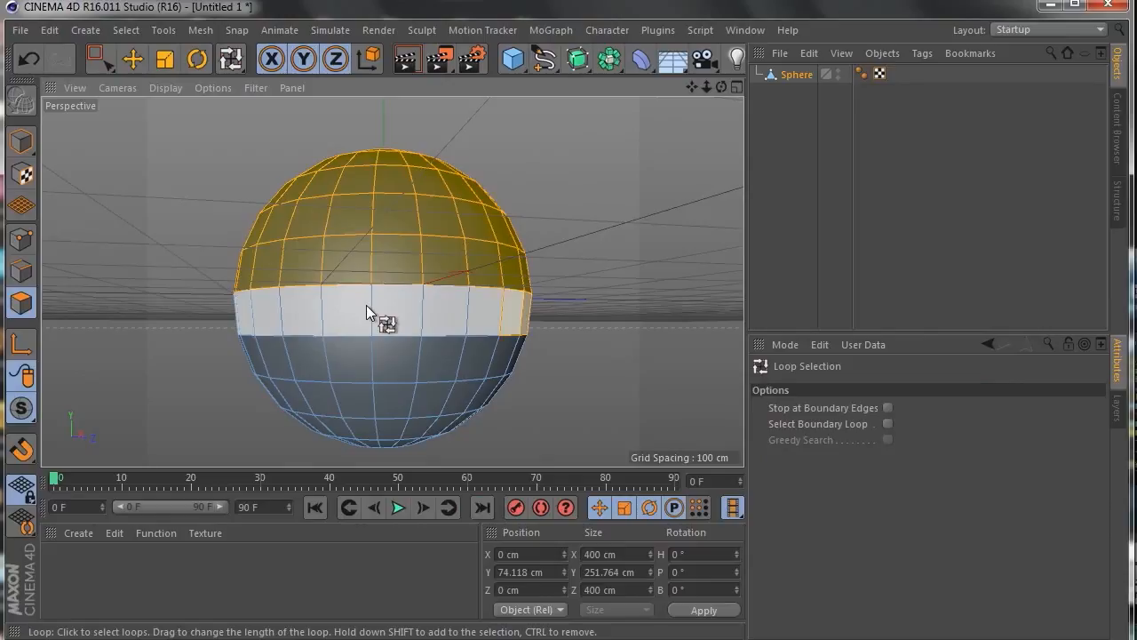
pyautogui.keyDown('shift'); pyautogui.click(366, 305); pyautogui.keyUp('shift')
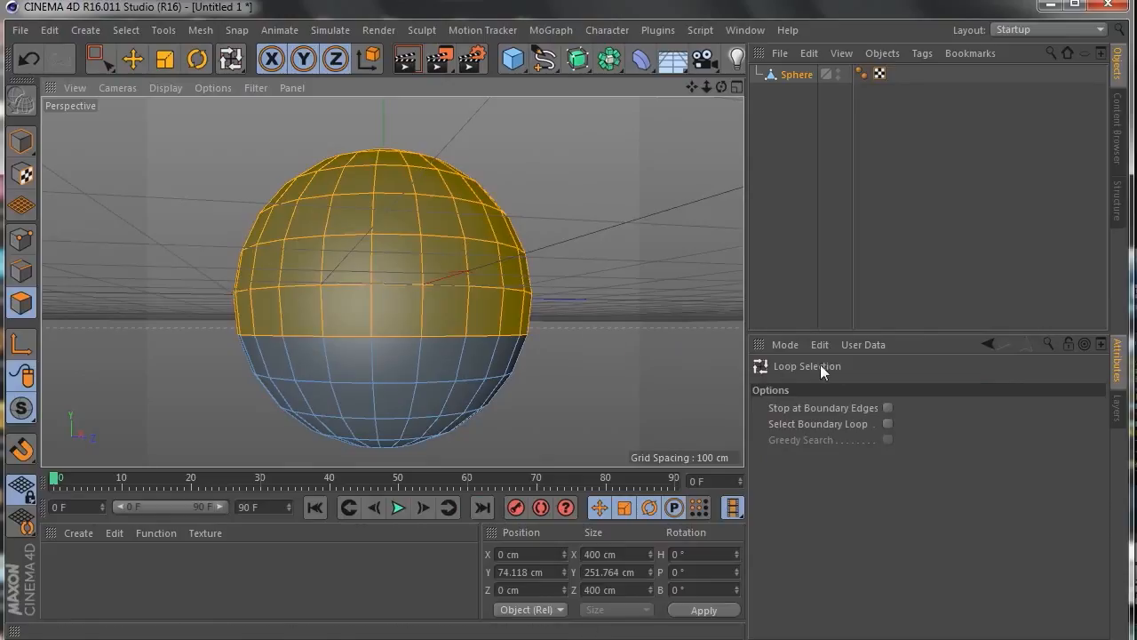
pyautogui.keyDown('ctrl'); pyautogui.click(318, 302); pyautogui.keyUp('ctrl')
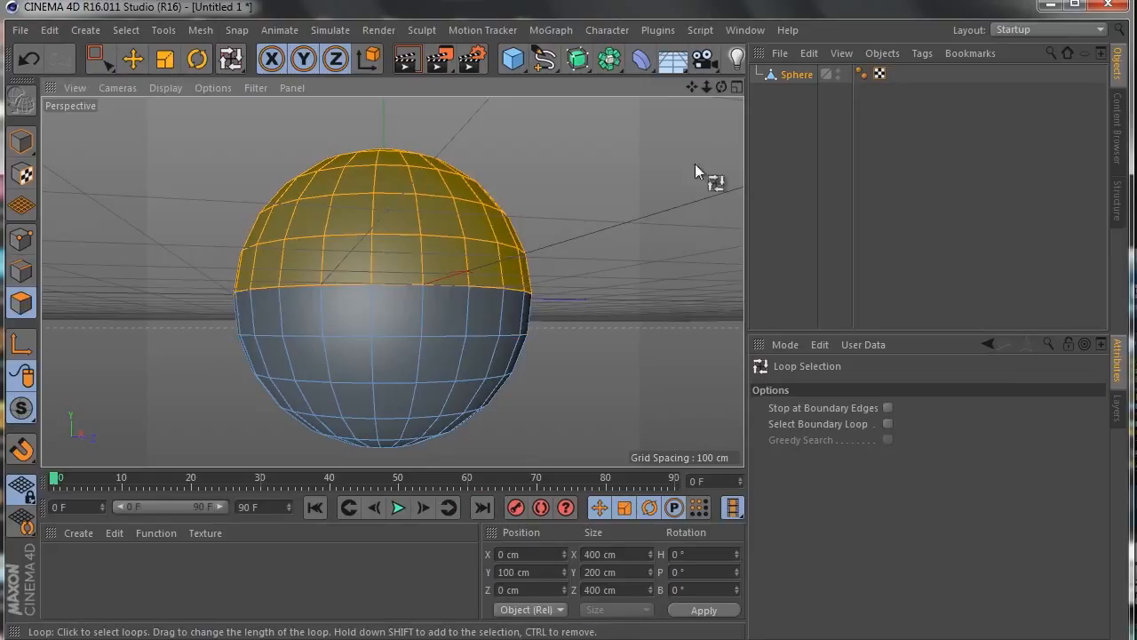
pyautogui.moveTo(722, 86); pyautogui.dragTo(668, 124)
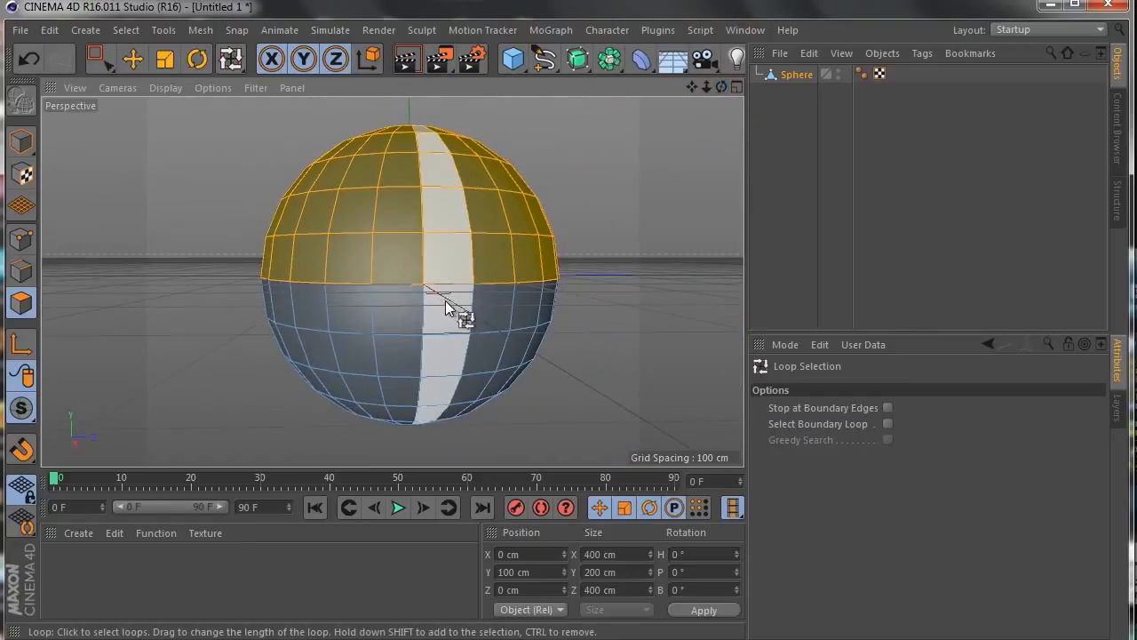
pyautogui.press('Delete')
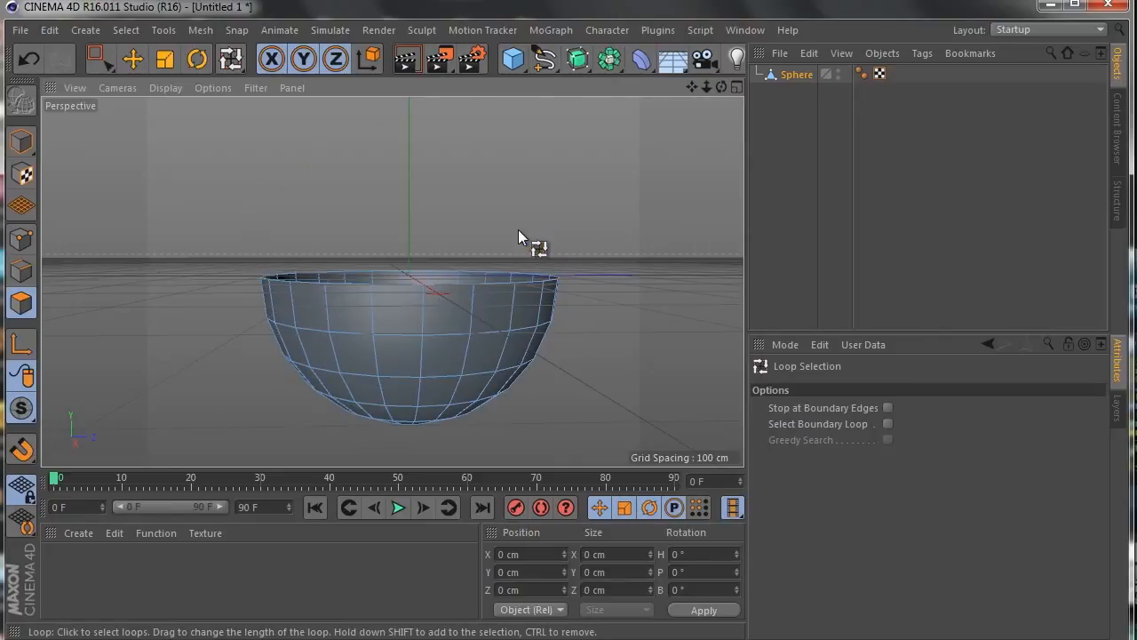
# Look into the open bowl, examine the spiked bowls in the reference video in the browser, and return to Cinema 4D.
pyautogui.moveTo(722, 86); pyautogui.dragTo(689, 37)
pyautogui.moveTo(722, 86); pyautogui.dragTo(721, 128)
pyautogui.moveTo(693, 87); pyautogui.dragTo(679, 132)
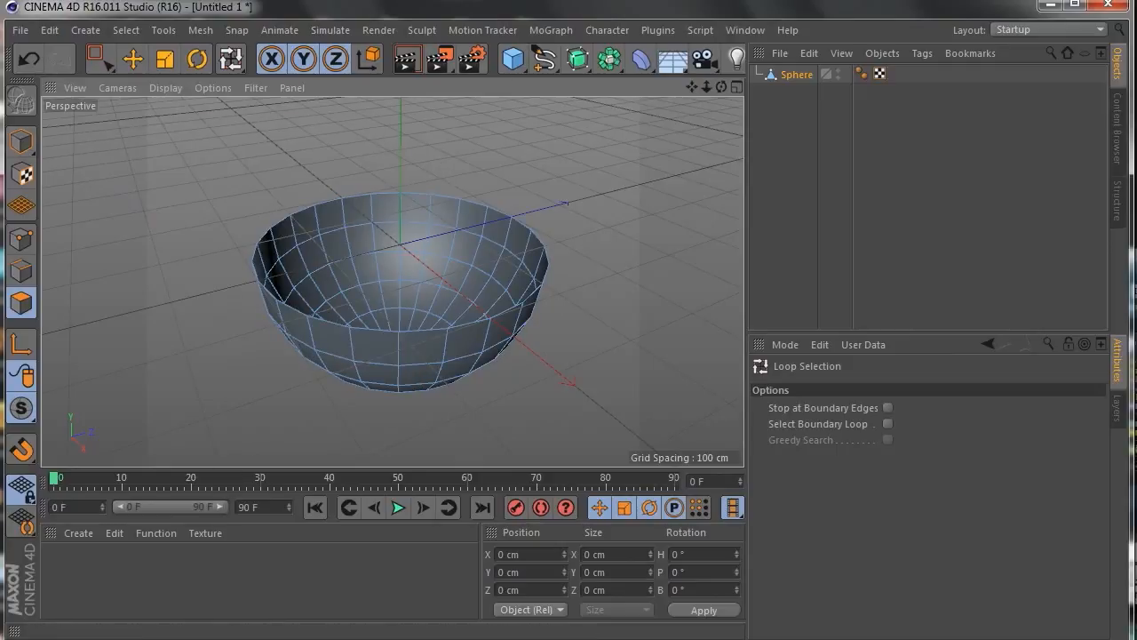
pyautogui.click(266, 638)
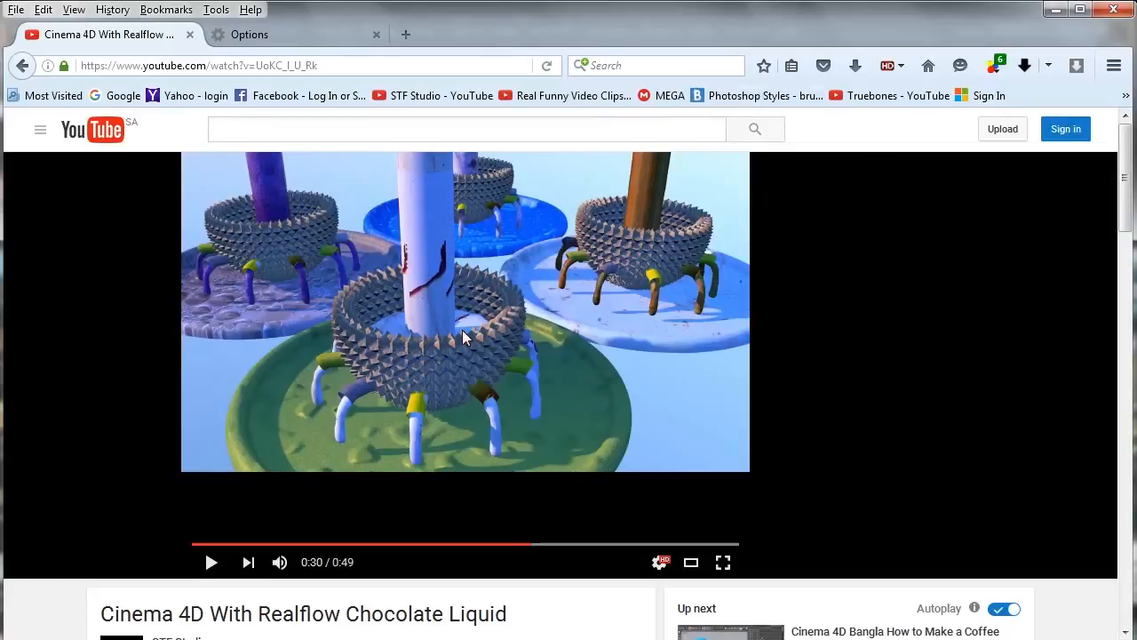
pyautogui.click(1054, 14)
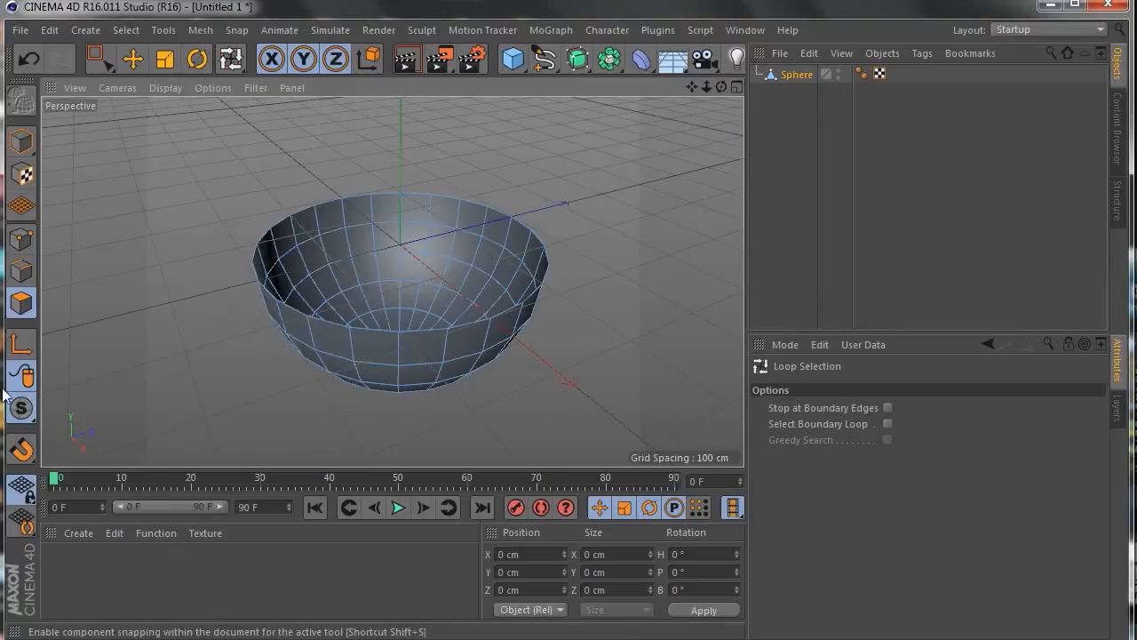
# Add a second sphere at the bowl's centre with a radius of 15 cm and 3 segments.
pyautogui.moveTo(721, 86); pyautogui.dragTo(678, 133)
pyautogui.click(516, 64)
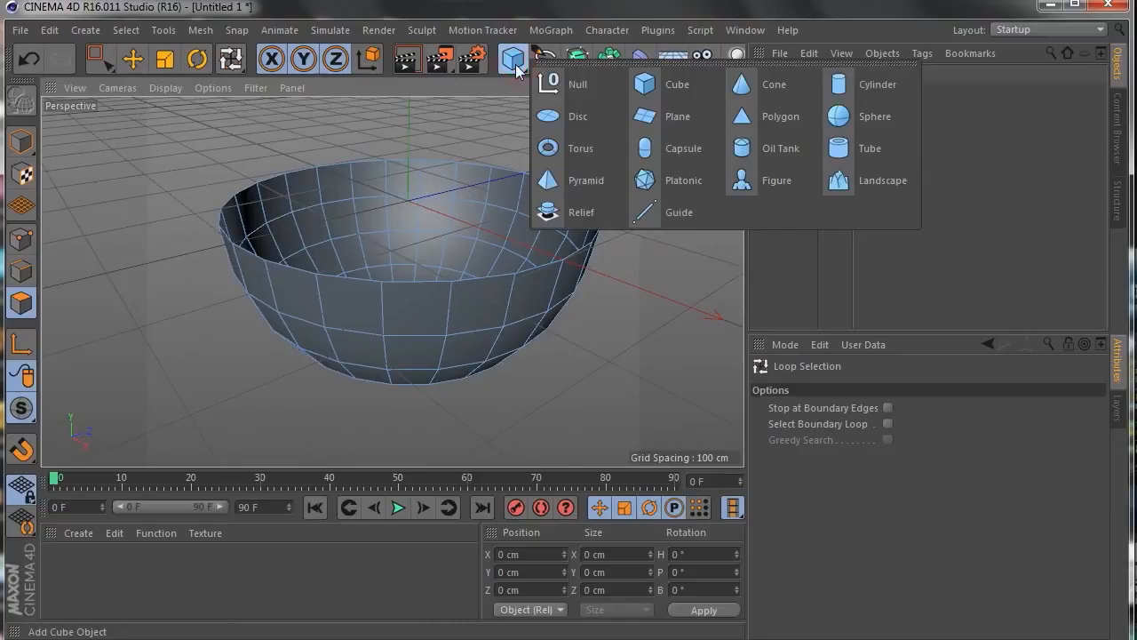
pyautogui.click(871, 121)
pyautogui.moveTo(693, 86); pyautogui.dragTo(643, 105)
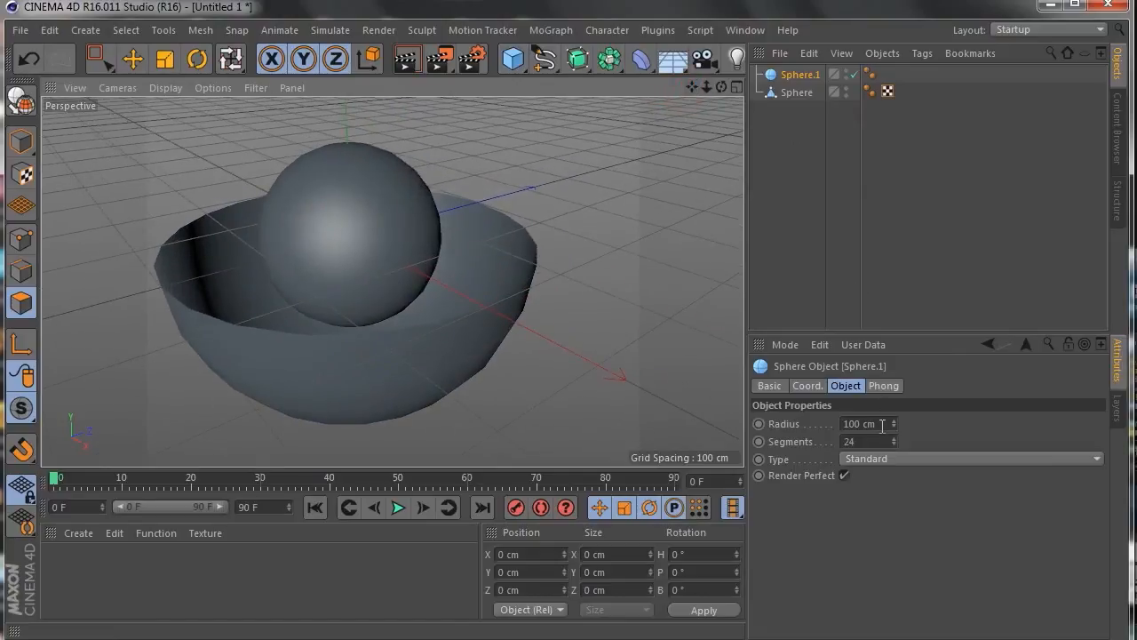
pyautogui.moveTo(882, 424); pyautogui.dragTo(724, 424)
pyautogui.write('15')
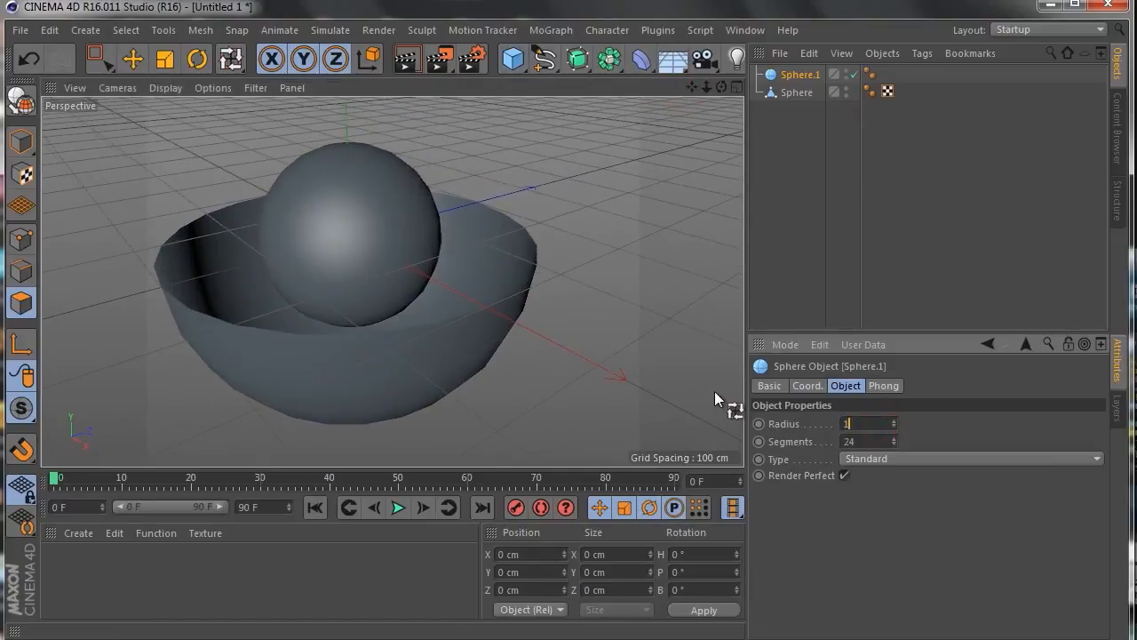
pyautogui.click(947, 406)
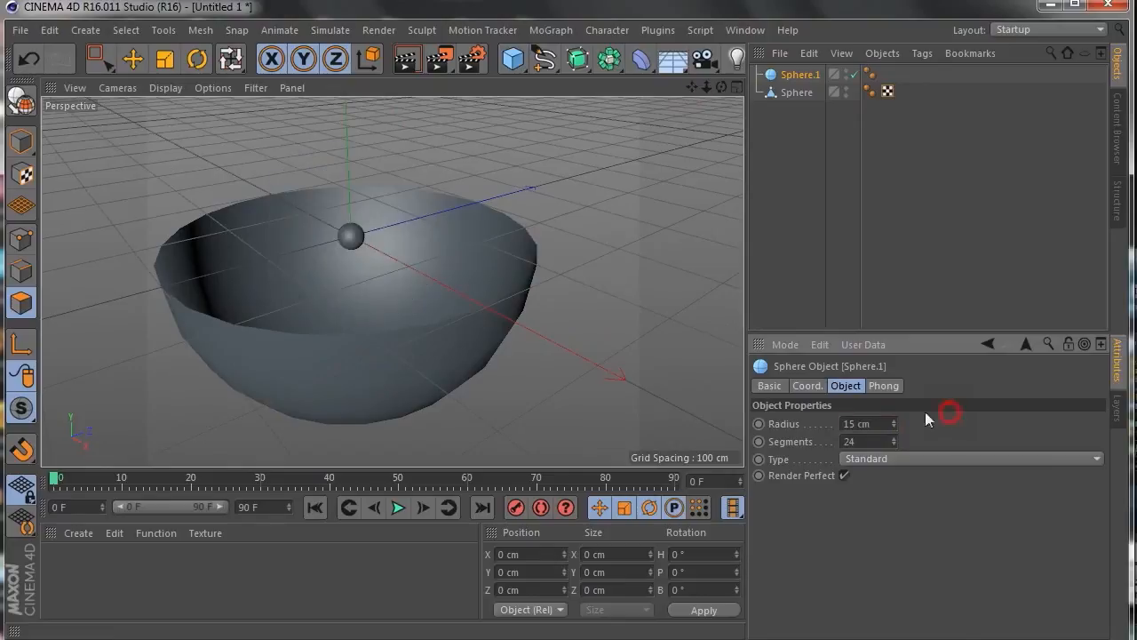
pyautogui.doubleClick(867, 442)
pyautogui.write('3')
pyautogui.click(947, 430)
pyautogui.moveTo(693, 86); pyautogui.dragTo(711, 112)
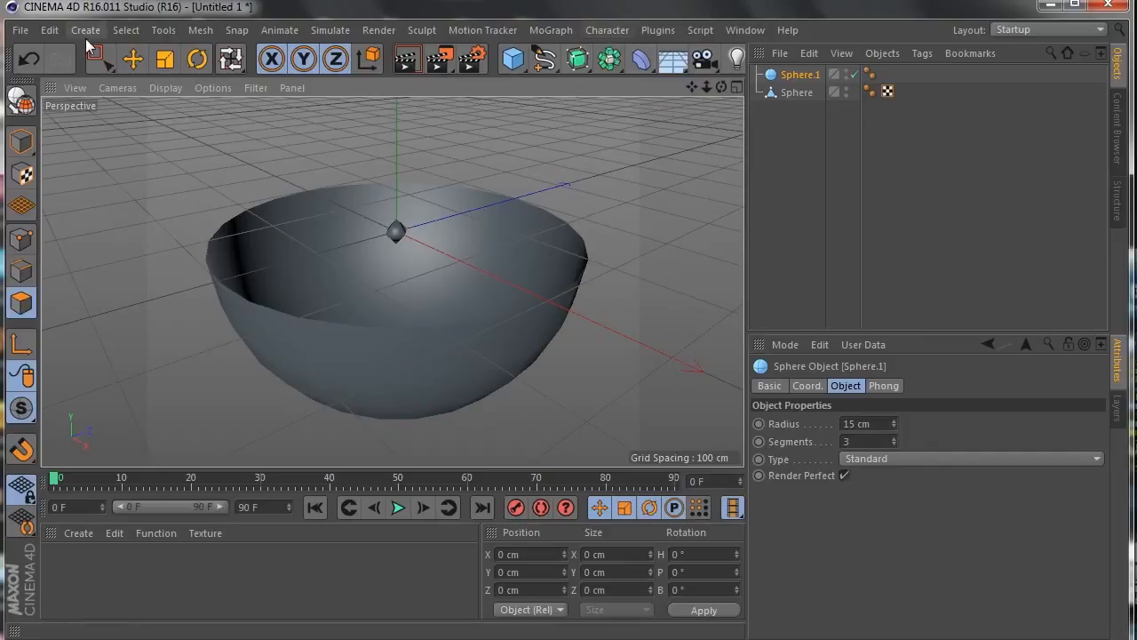
# Add a MoGraph Cloner, make the small sphere its child, and select the Cloner.
pyautogui.click(132, 59)
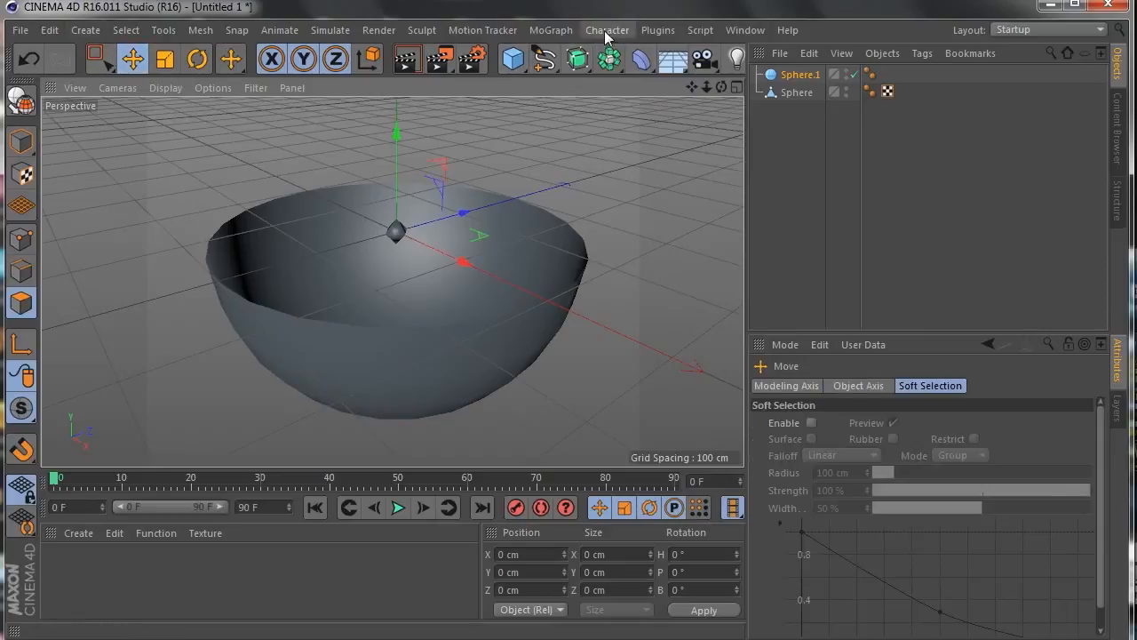
pyautogui.click(550, 29)
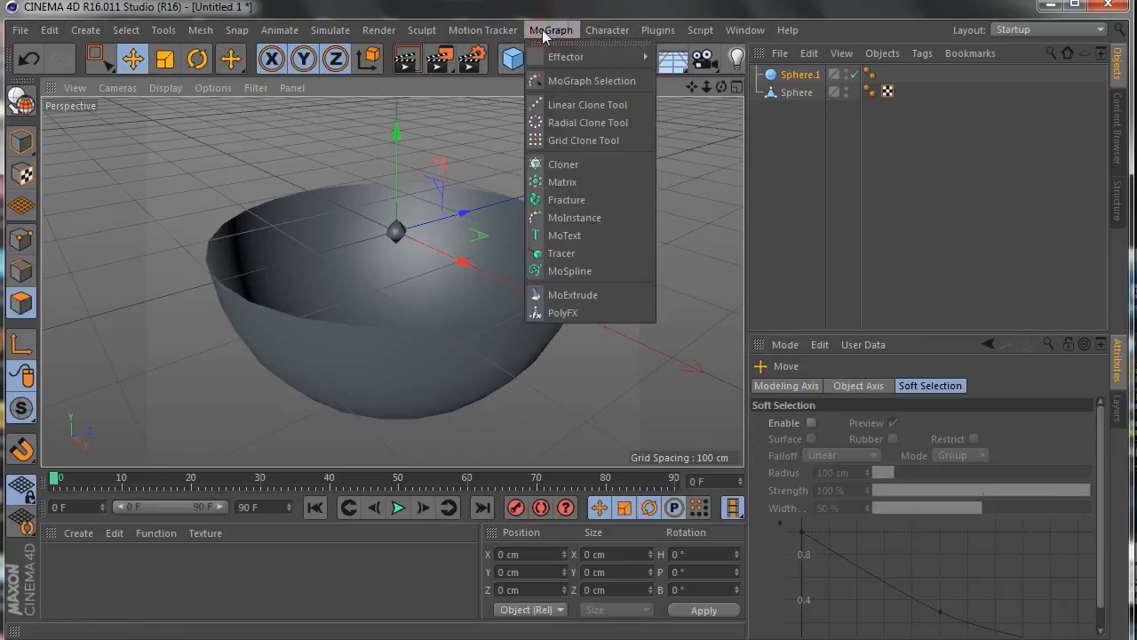
pyautogui.click(569, 167)
pyautogui.moveTo(797, 97); pyautogui.dragTo(795, 76)
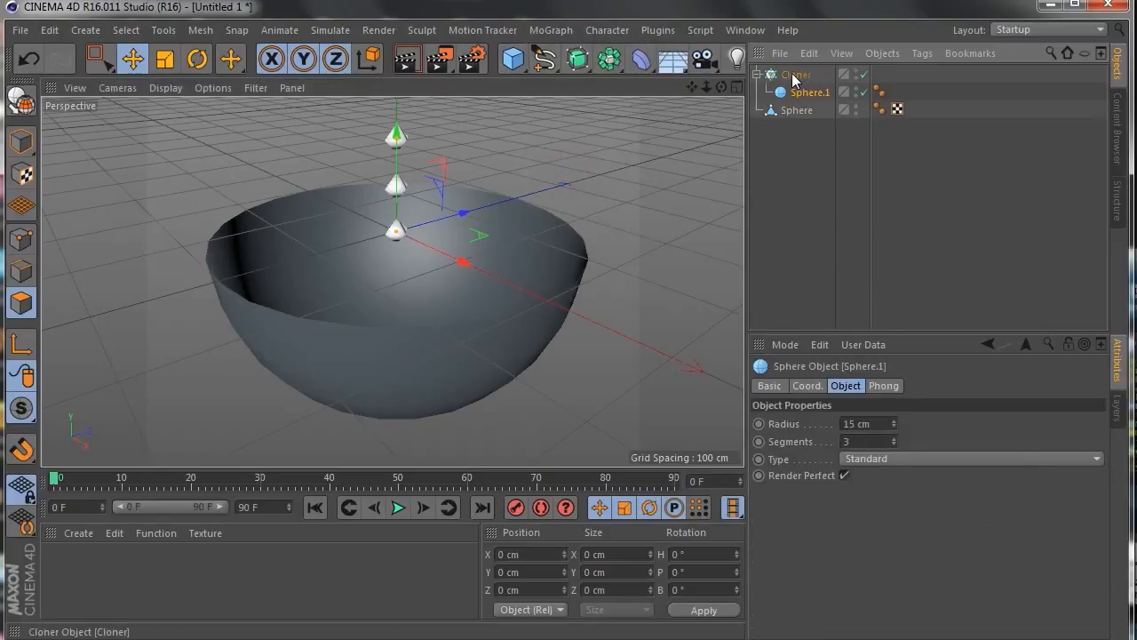
pyautogui.click(797, 77)
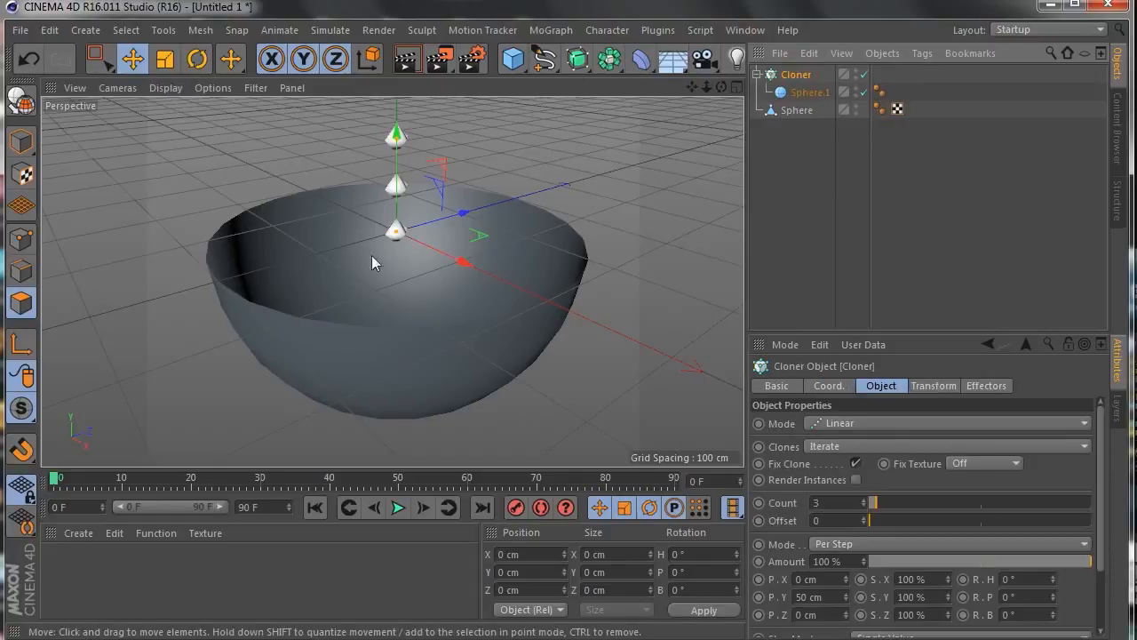
pyautogui.click(805, 93)
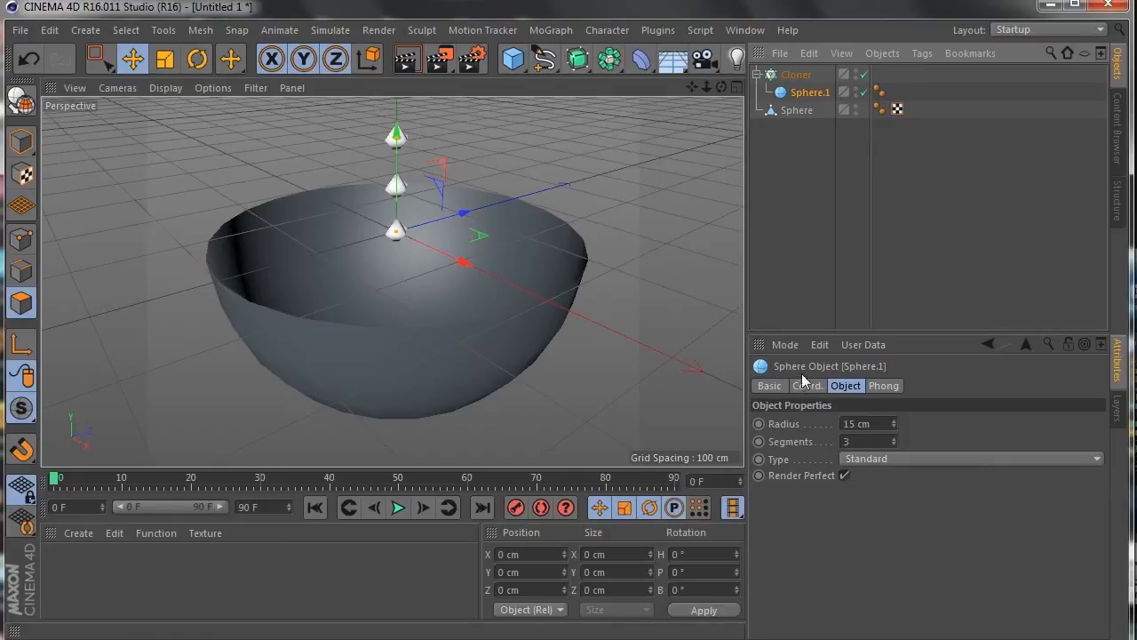
pyautogui.click(788, 78)
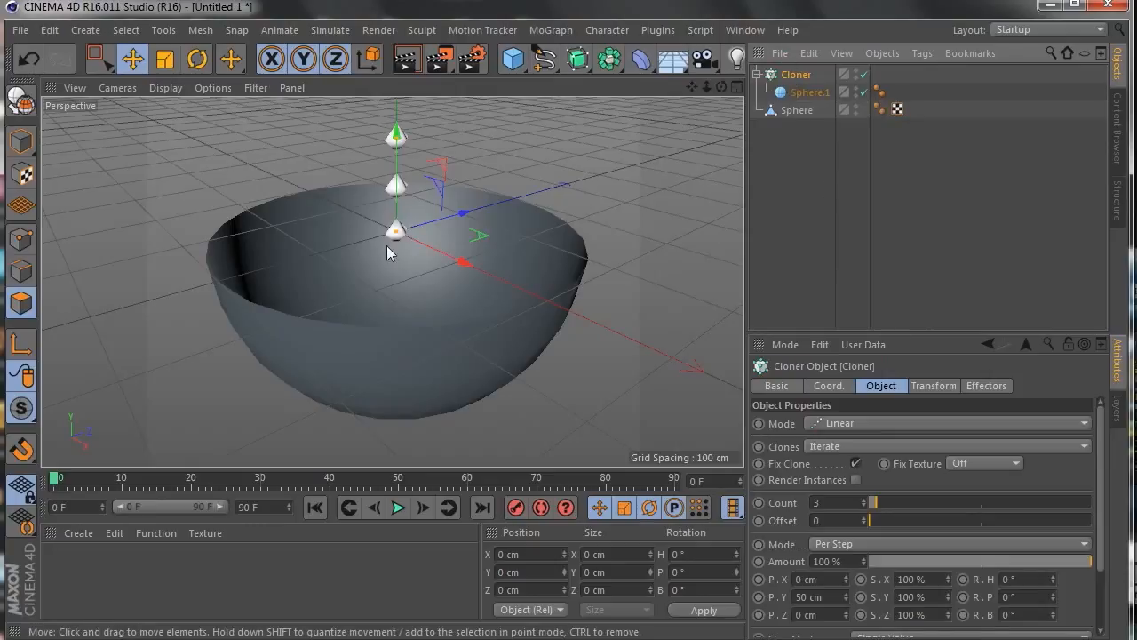
pyautogui.moveTo(876, 503)
pyautogui.mouseDown()
pyautogui.moveTo(961, 500)
pyautogui.moveTo(859, 504)
pyautogui.moveTo(896, 497)
pyautogui.moveTo(883, 498)
pyautogui.mouseUp()
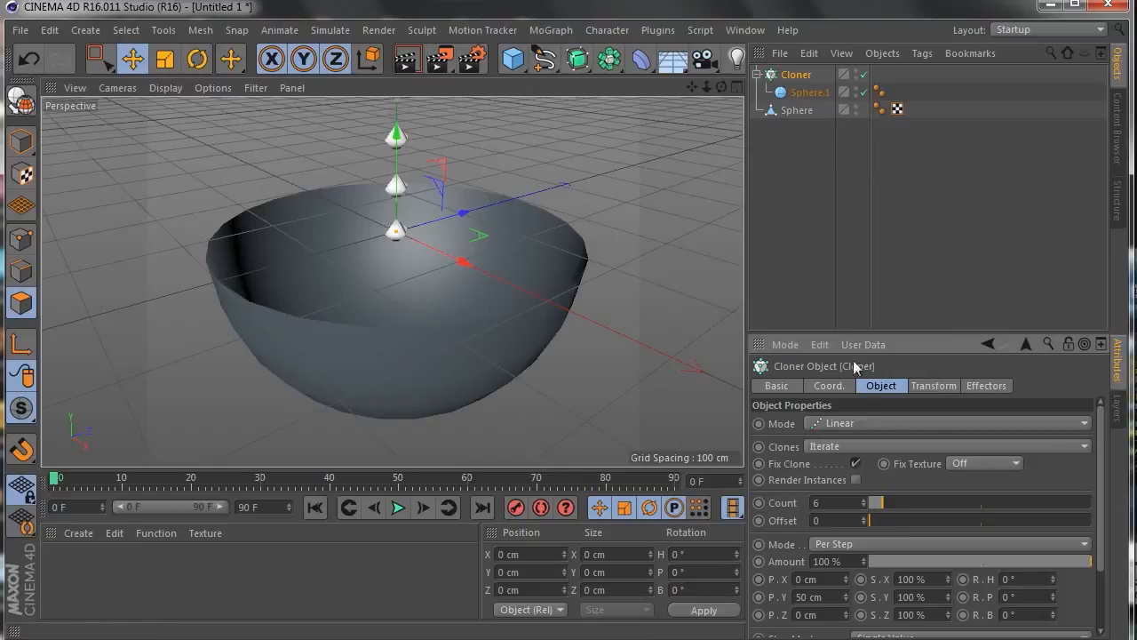
pyautogui.click(854, 423)
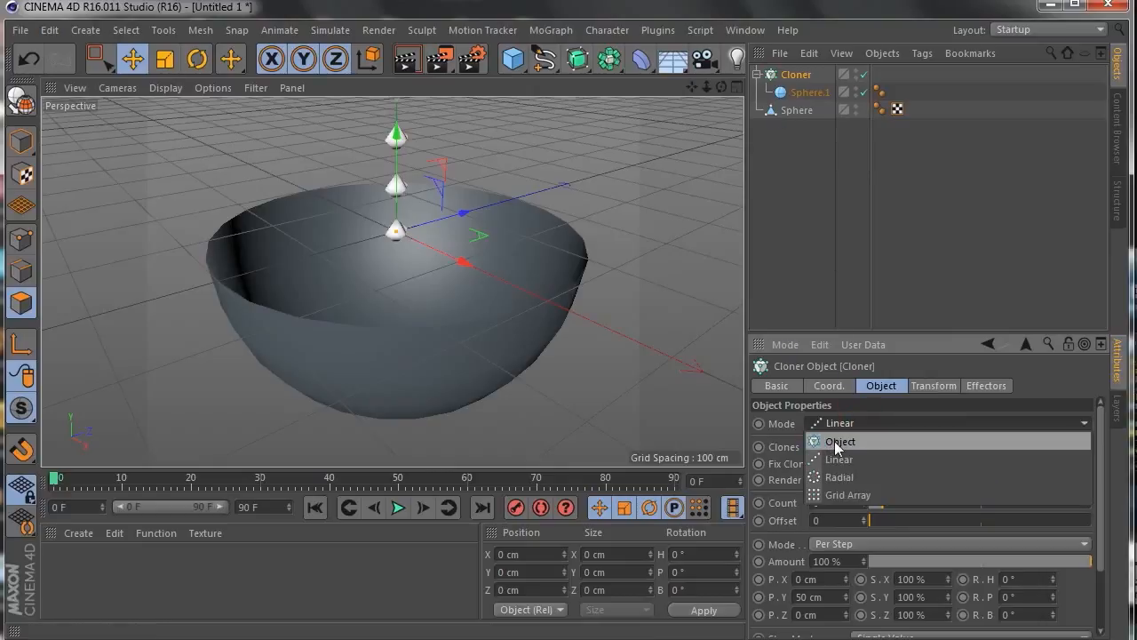
pyautogui.click(836, 443)
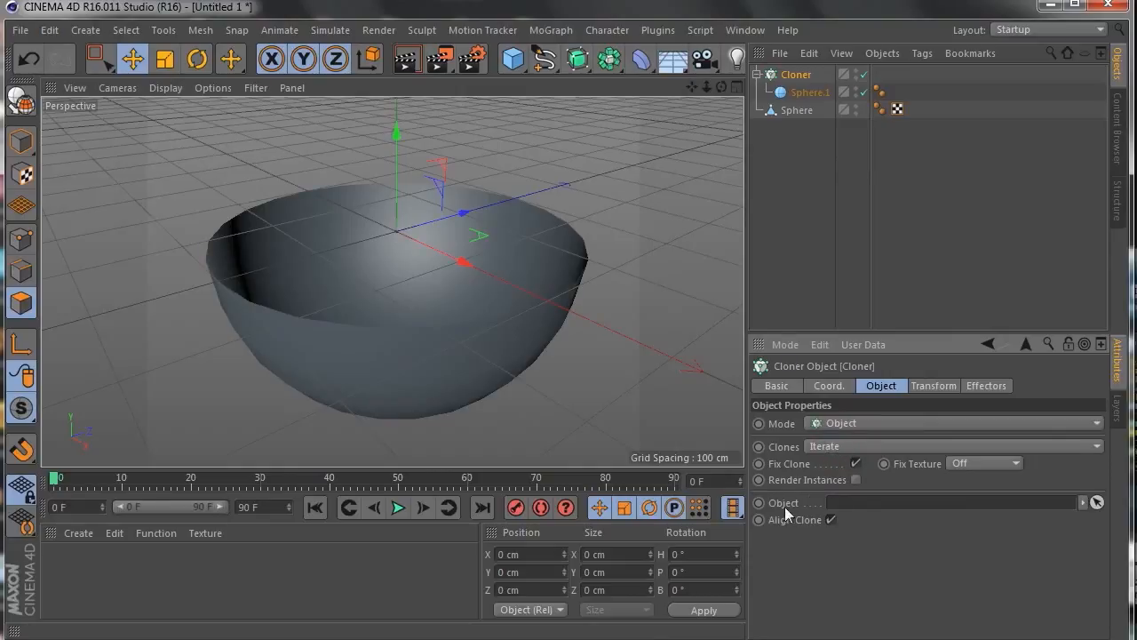
pyautogui.click(835, 424)
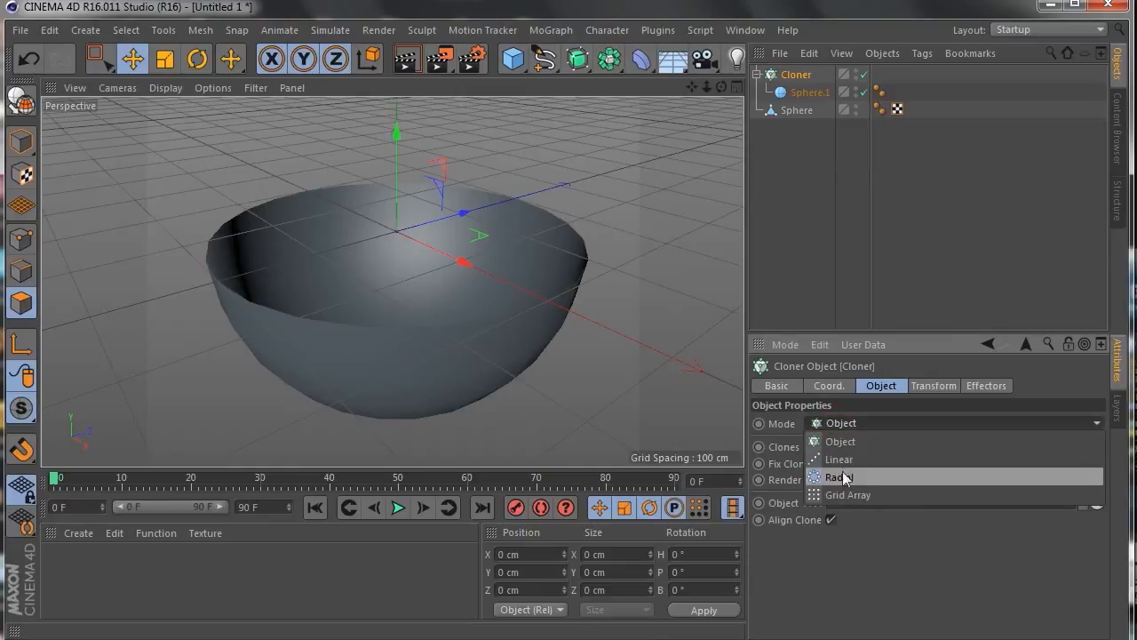
pyautogui.click(842, 460)
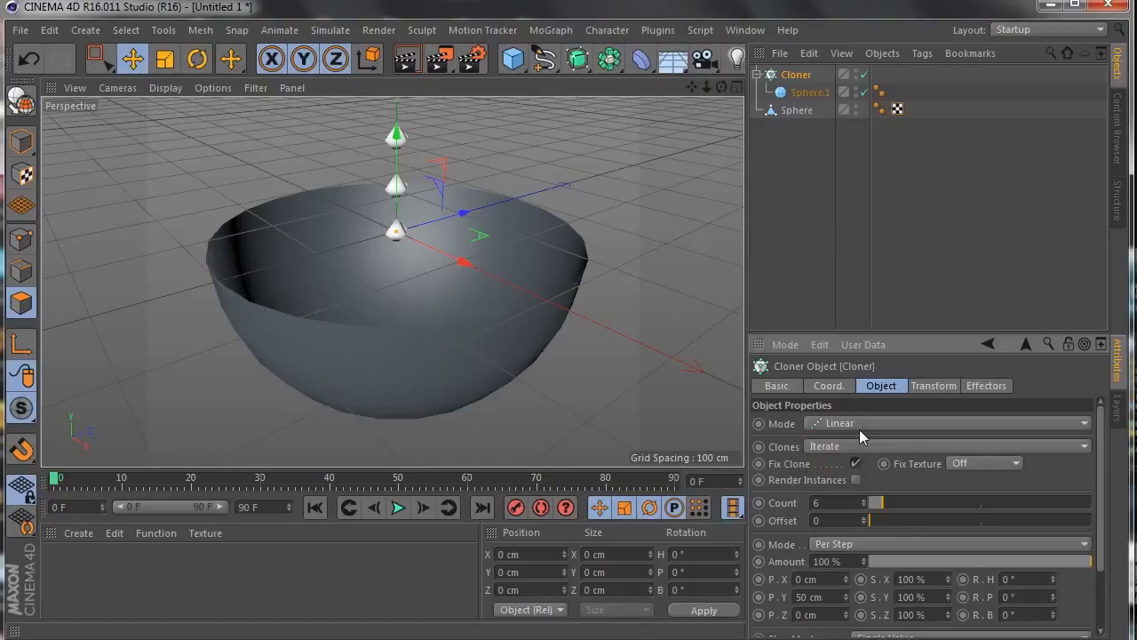
# Set the Cloner's mode to Object and assign the half sphere as the object that carries the clones.
pyautogui.click(856, 425)
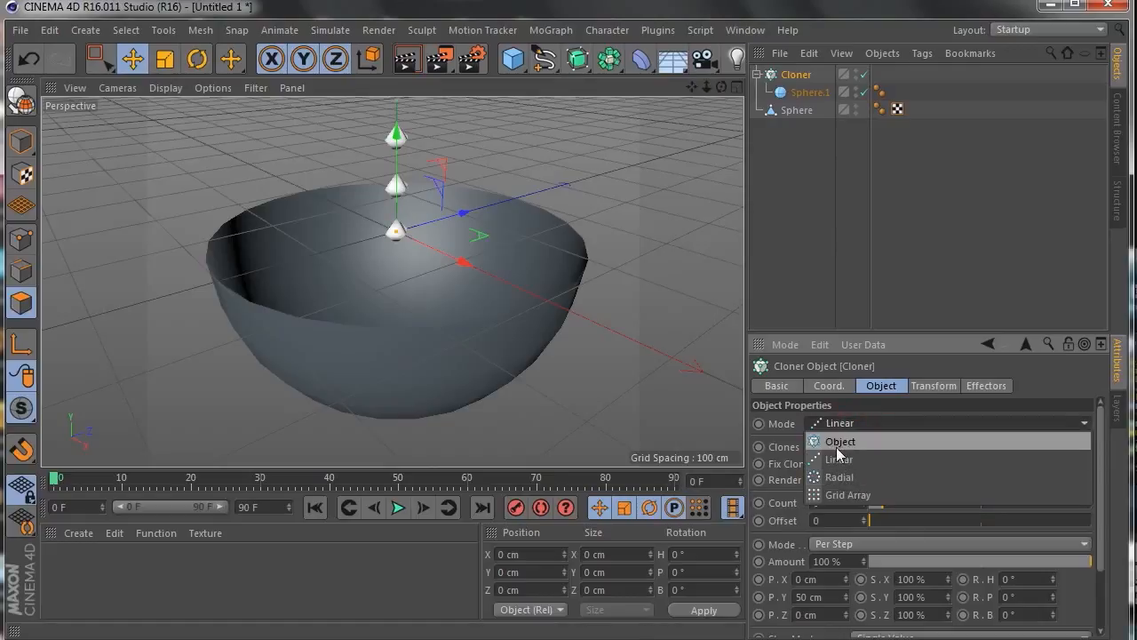
pyautogui.click(848, 444)
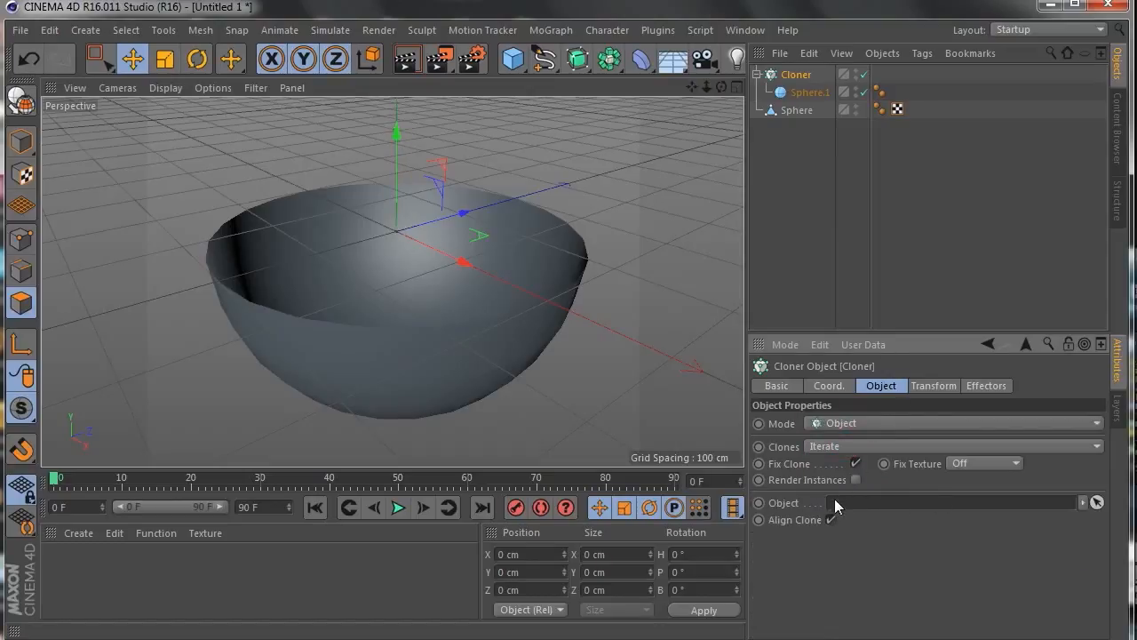
pyautogui.moveTo(779, 114); pyautogui.dragTo(787, 178)
pyautogui.click(795, 75)
pyautogui.moveTo(793, 111); pyautogui.dragTo(875, 514)
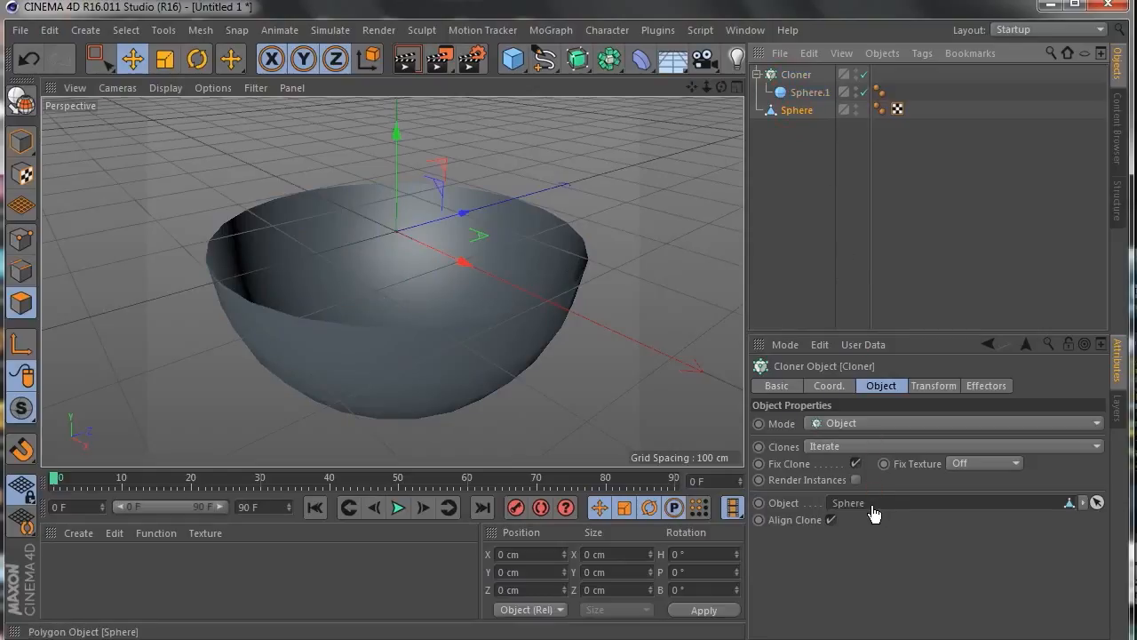
pyautogui.moveTo(874, 511); pyautogui.dragTo(871, 505)
# Change the Cloner's distribution from Vertex to Edge and inspect the clones around and inside the bowl.
pyautogui.moveTo(707, 83); pyautogui.dragTo(651, 85)
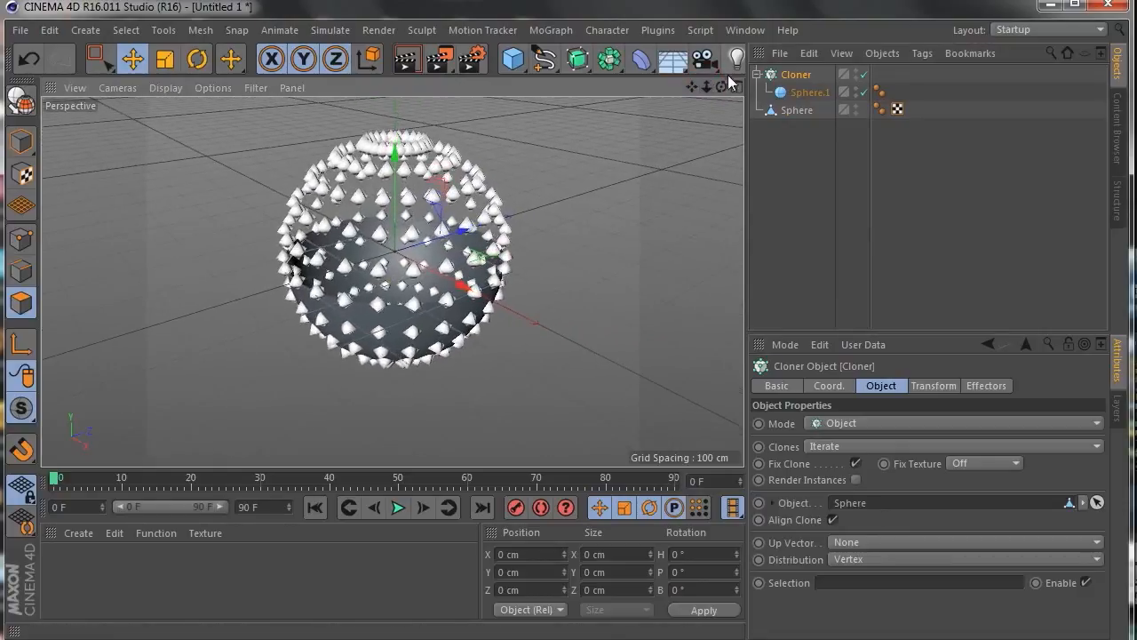
pyautogui.moveTo(722, 86); pyautogui.dragTo(671, 96)
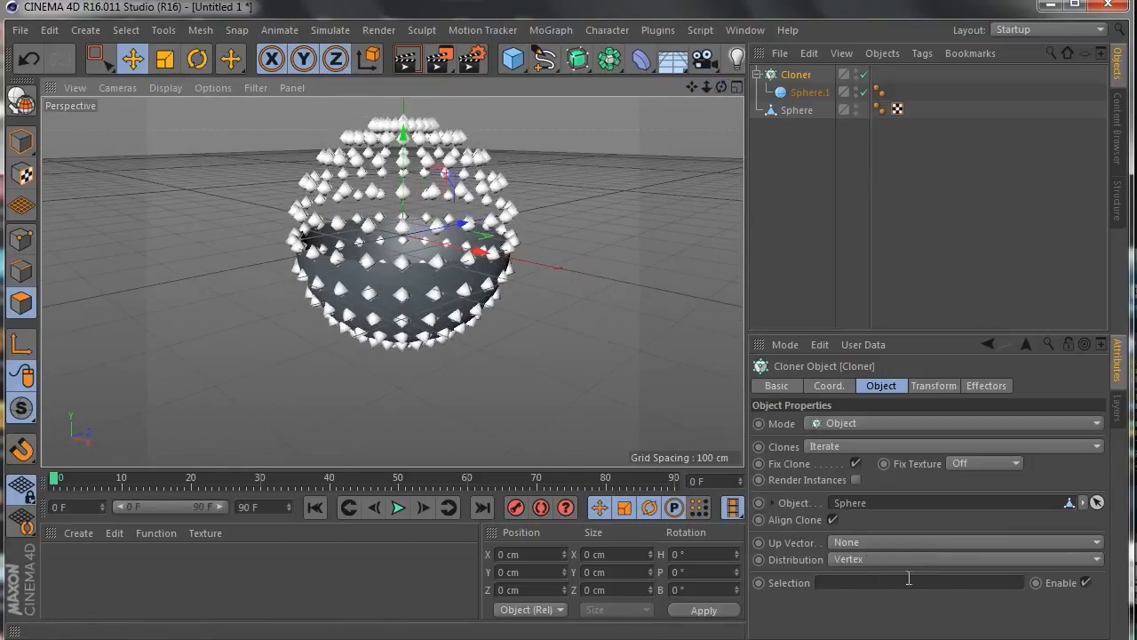
pyautogui.click(859, 561)
pyautogui.click(851, 594)
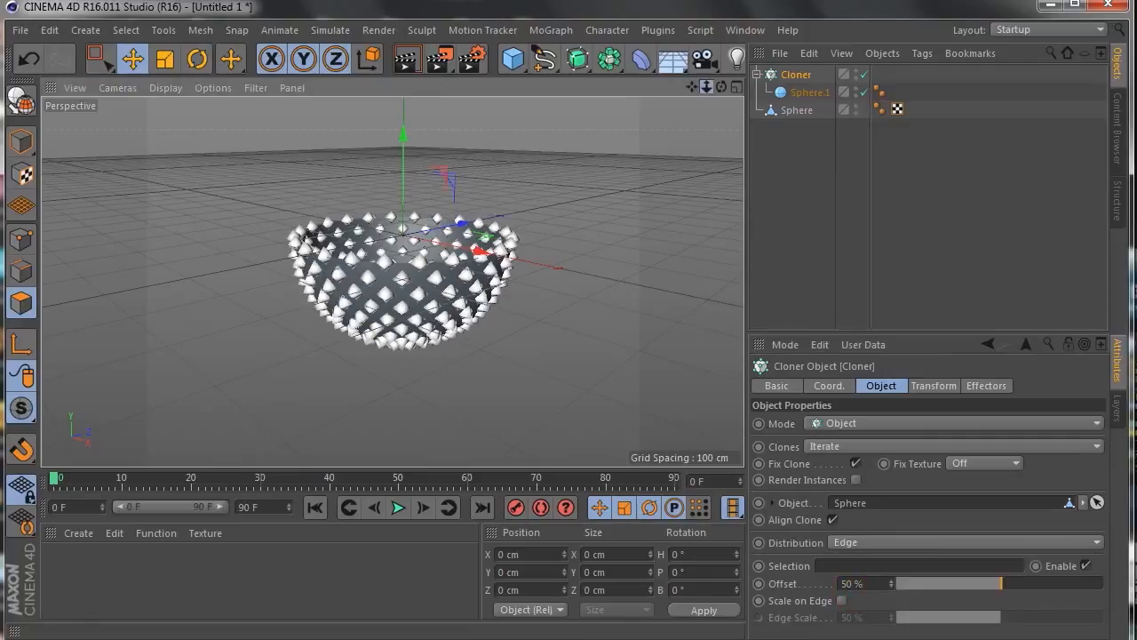
pyautogui.scroll(3, 394, 281)
pyautogui.moveTo(706, 88); pyautogui.dragTo(485, 84)
pyautogui.moveTo(725, 87); pyautogui.dragTo(849, 69)
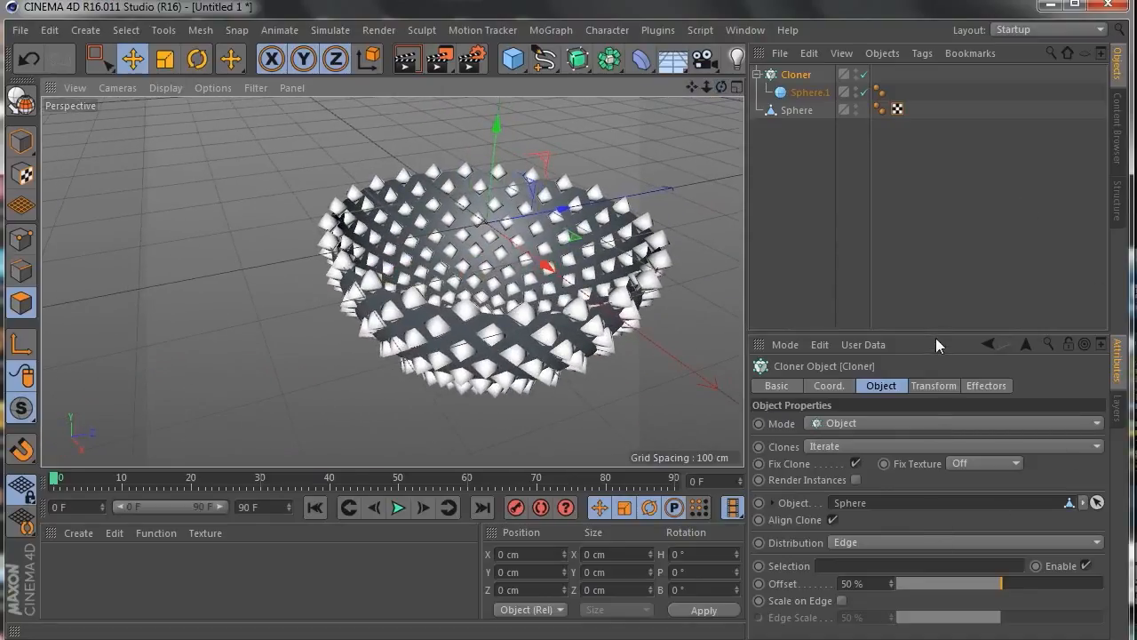
# Enable Scale on Edge for the Cloner and set the Edge Scale to 100 %.
pyautogui.moveTo(933, 330); pyautogui.dragTo(933, 156)
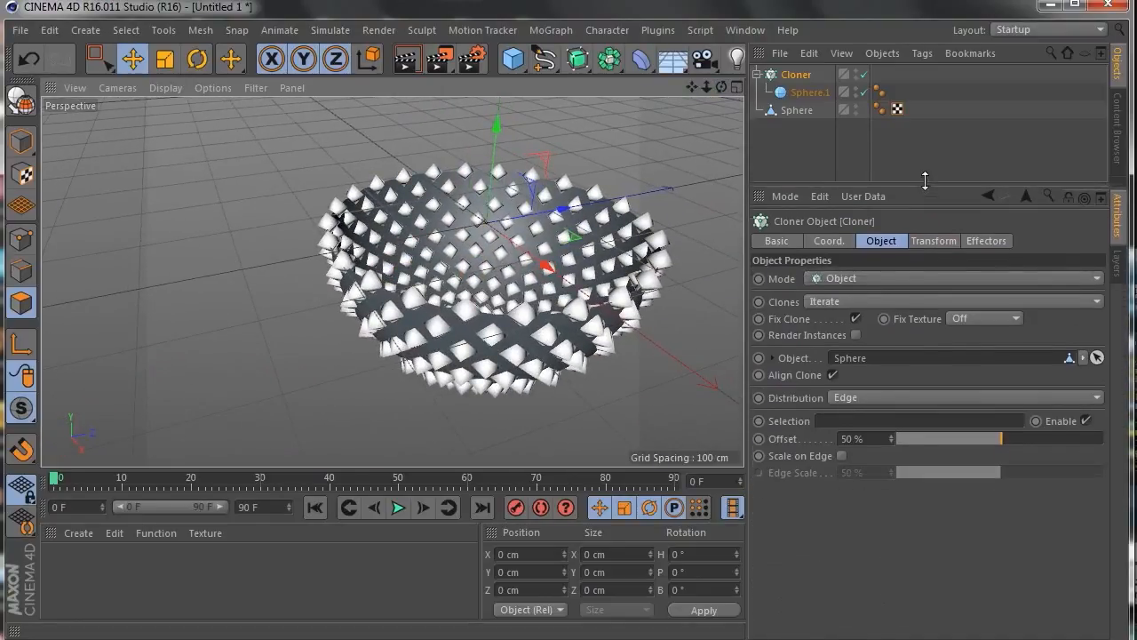
pyautogui.moveTo(721, 86); pyautogui.dragTo(675, 52)
pyautogui.moveTo(722, 87); pyautogui.dragTo(717, 40)
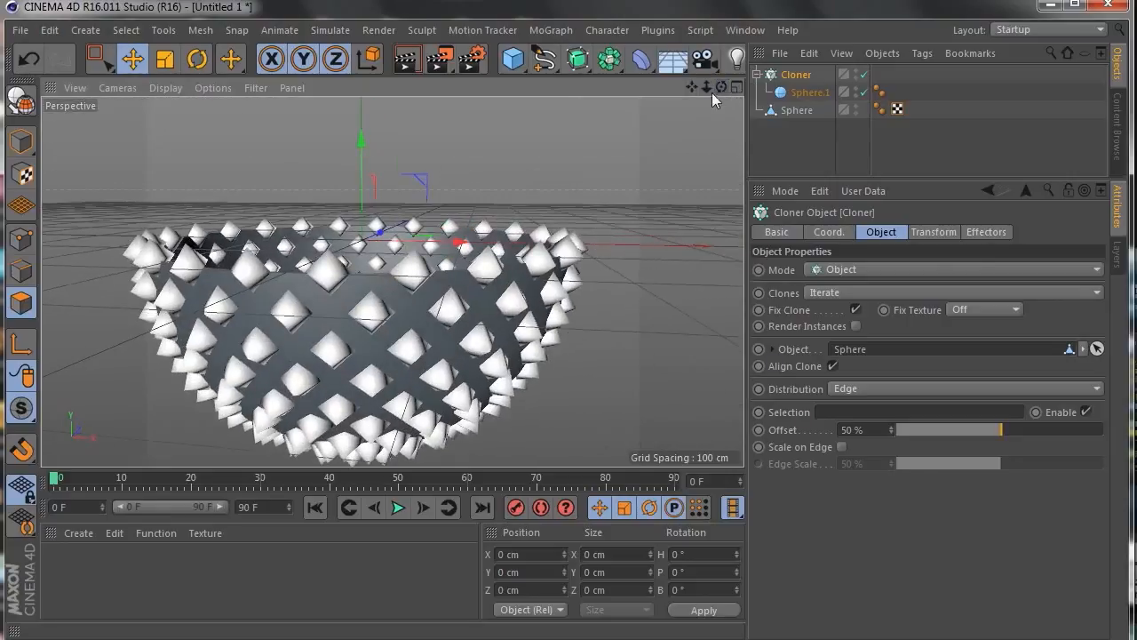
pyautogui.moveTo(689, 87); pyautogui.dragTo(810, 279)
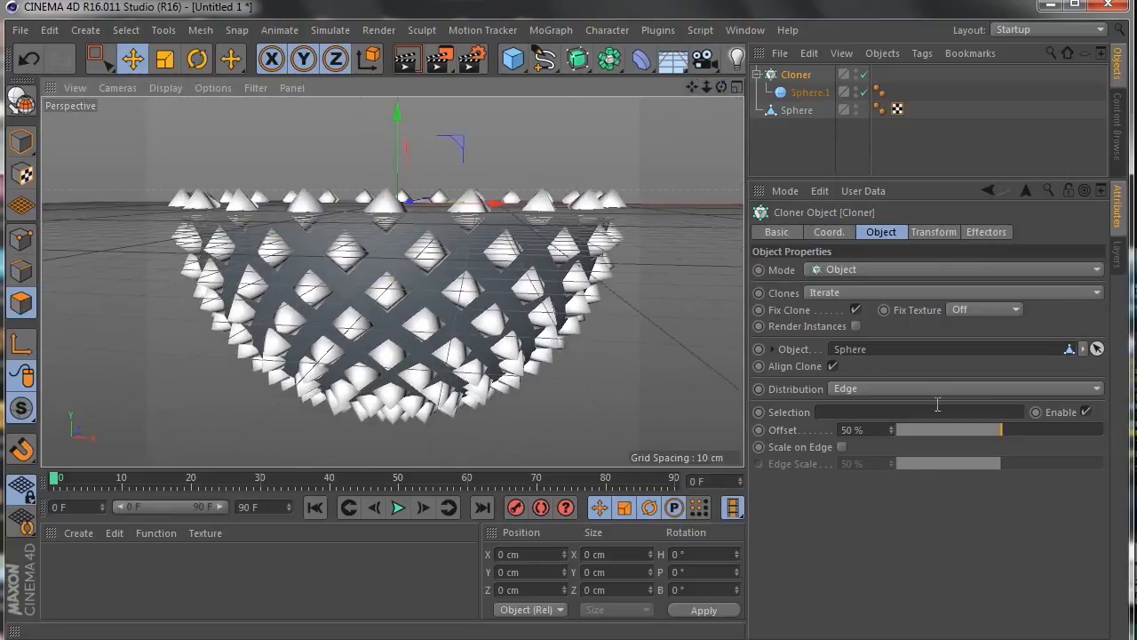
pyautogui.moveTo(1000, 428)
pyautogui.mouseDown()
pyautogui.moveTo(1121, 436)
pyautogui.moveTo(913, 430)
pyautogui.moveTo(1011, 422)
pyautogui.moveTo(872, 416)
pyautogui.moveTo(1020, 414)
pyautogui.moveTo(981, 428)
pyautogui.moveTo(1002, 428)
pyautogui.mouseUp()
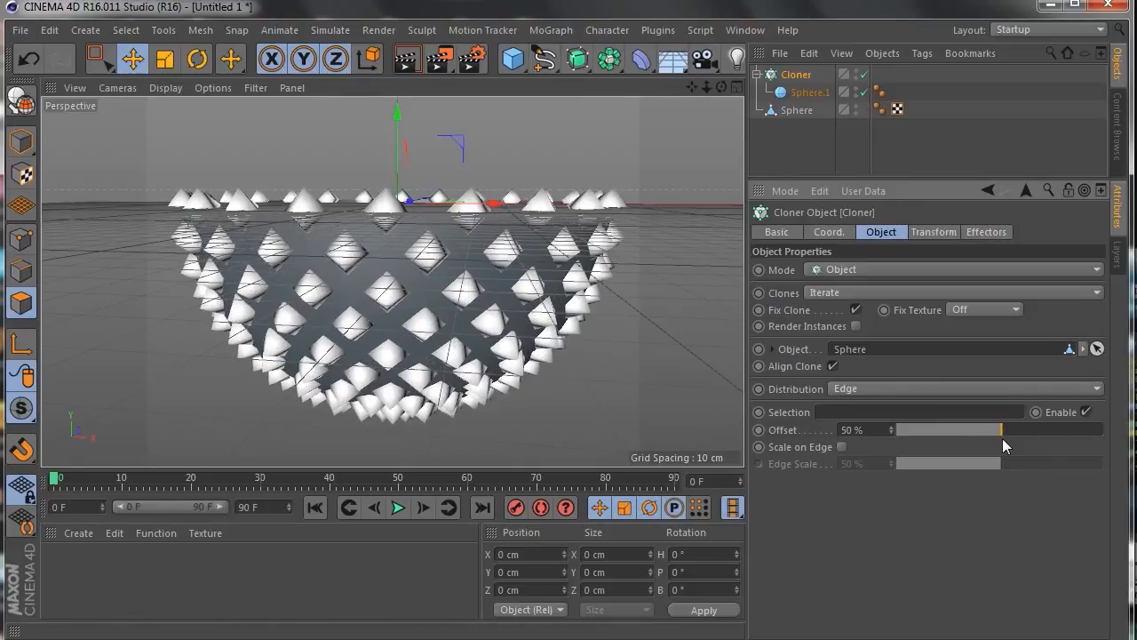
pyautogui.click(841, 447)
pyautogui.moveTo(1003, 463); pyautogui.dragTo(1115, 463)
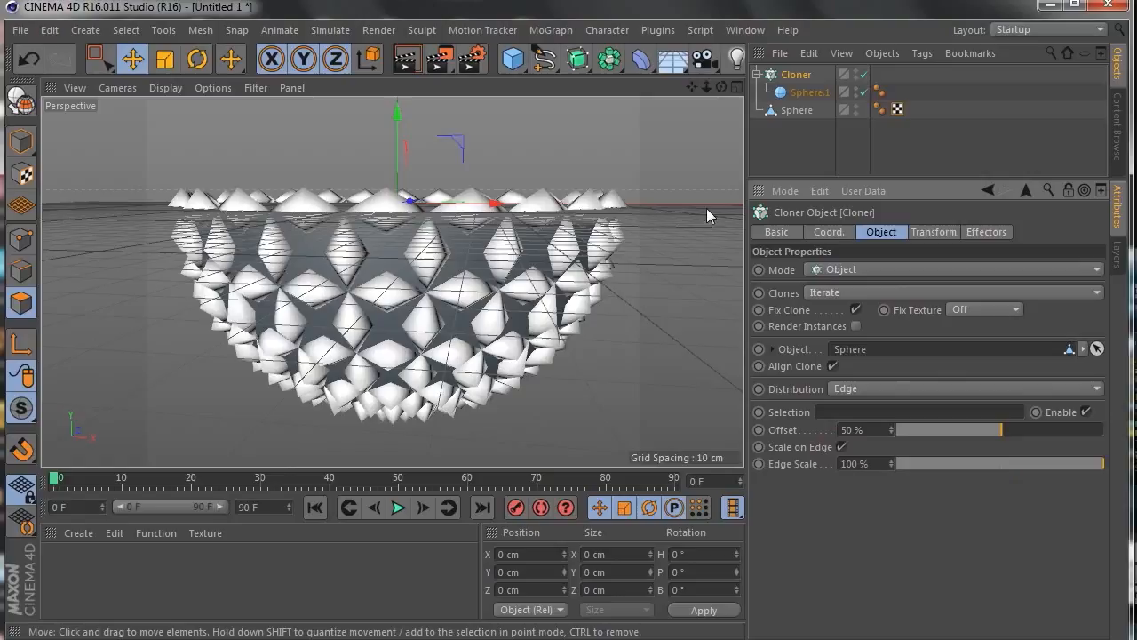
pyautogui.moveTo(722, 87)
pyautogui.mouseDown()
pyautogui.moveTo(722, 35)
pyautogui.moveTo(675, 96)
pyautogui.moveTo(658, 93)
pyautogui.moveTo(702, 104)
pyautogui.moveTo(729, 100)
pyautogui.moveTo(722, 87)
pyautogui.mouseUp()
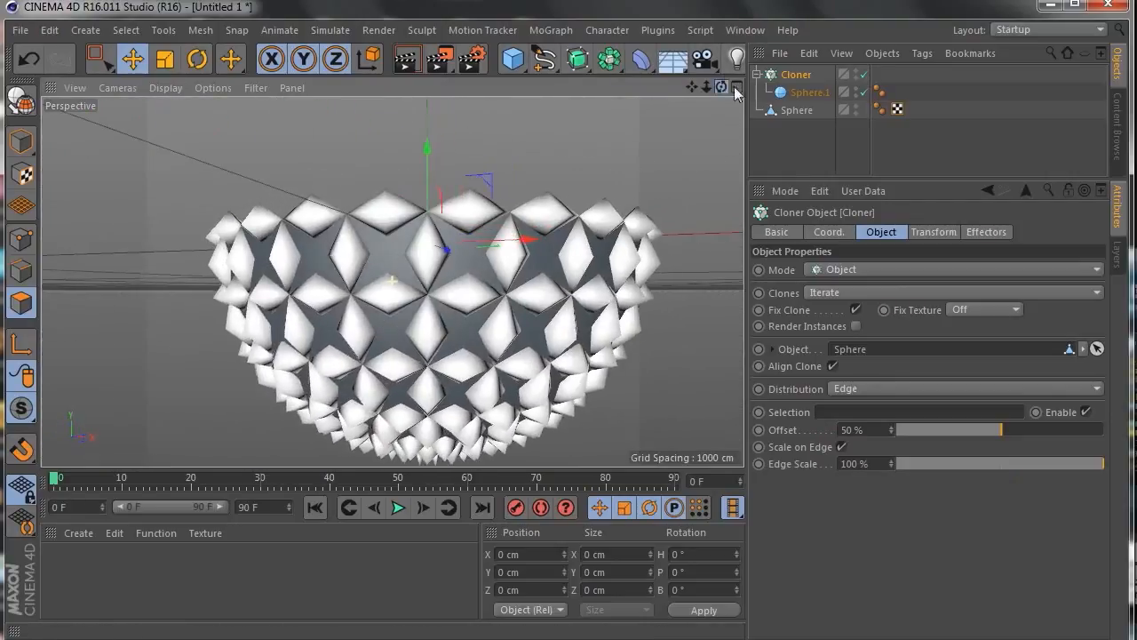
pyautogui.moveTo(1097, 465); pyautogui.dragTo(1126, 481)
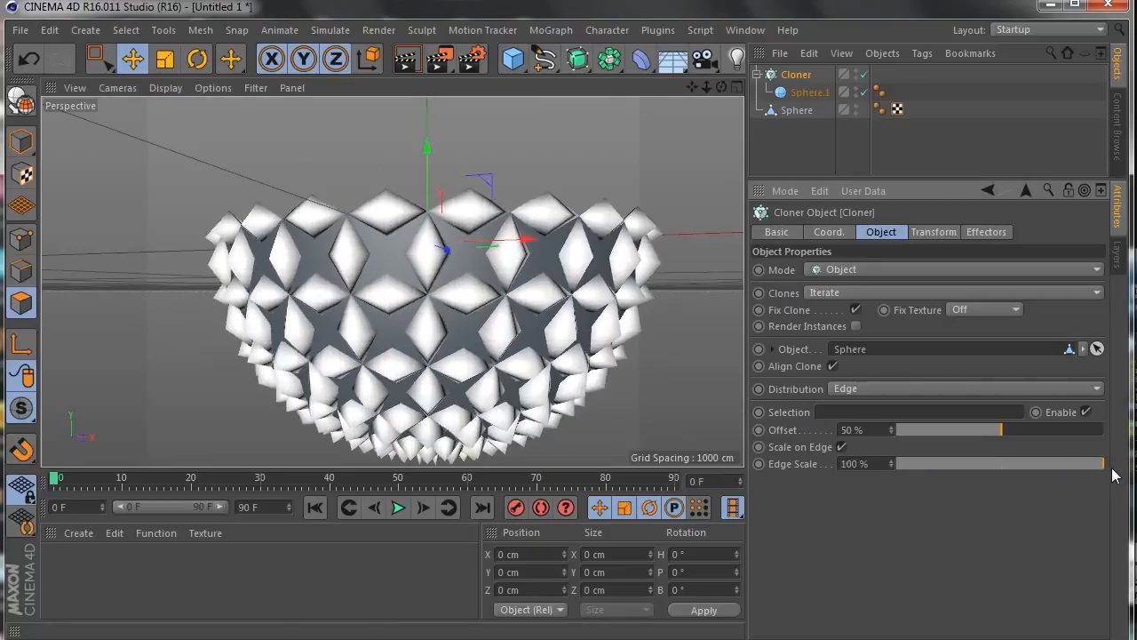
# Try the Cloner with its selection Enable and Align Clone options switched off, and restore both.
pyautogui.click(1086, 411)
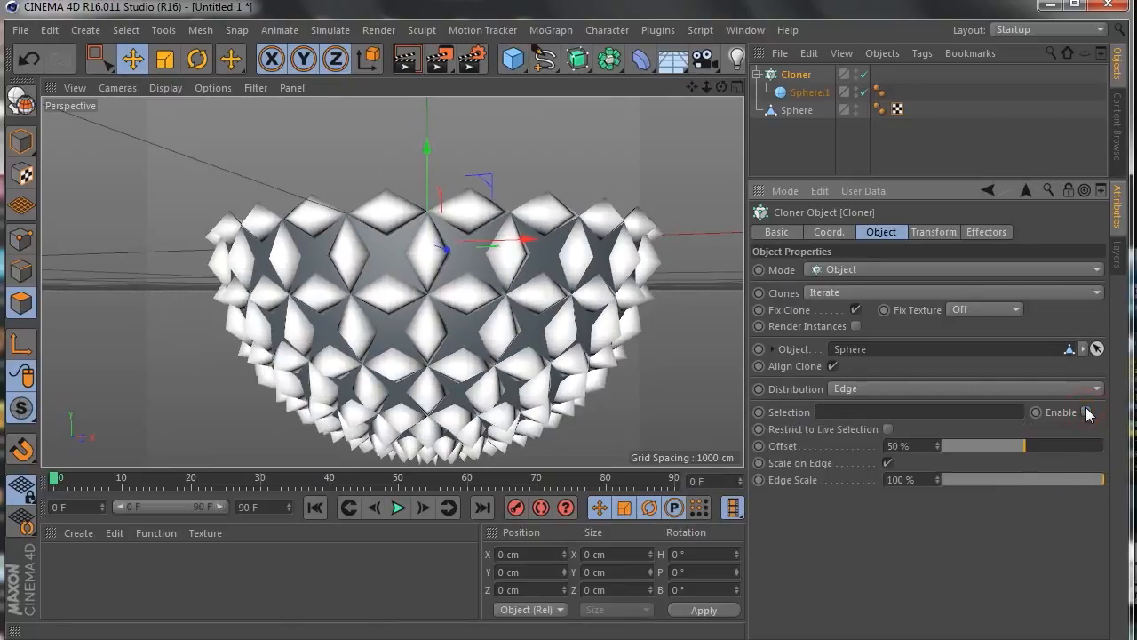
pyautogui.click(831, 366)
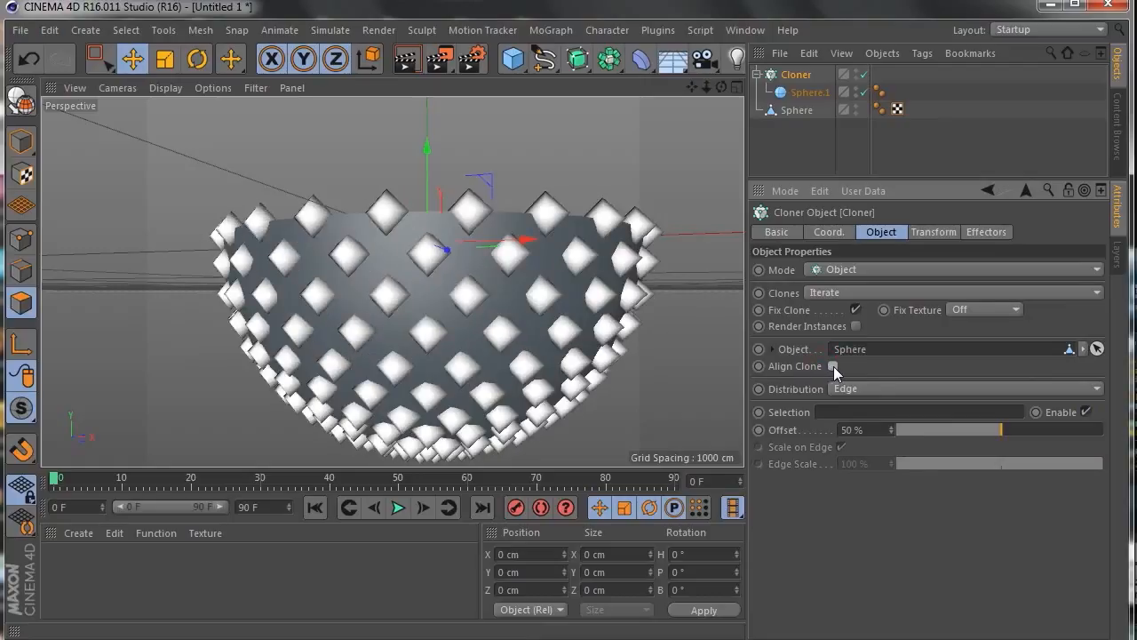
pyautogui.click(833, 365)
pyautogui.click(858, 326)
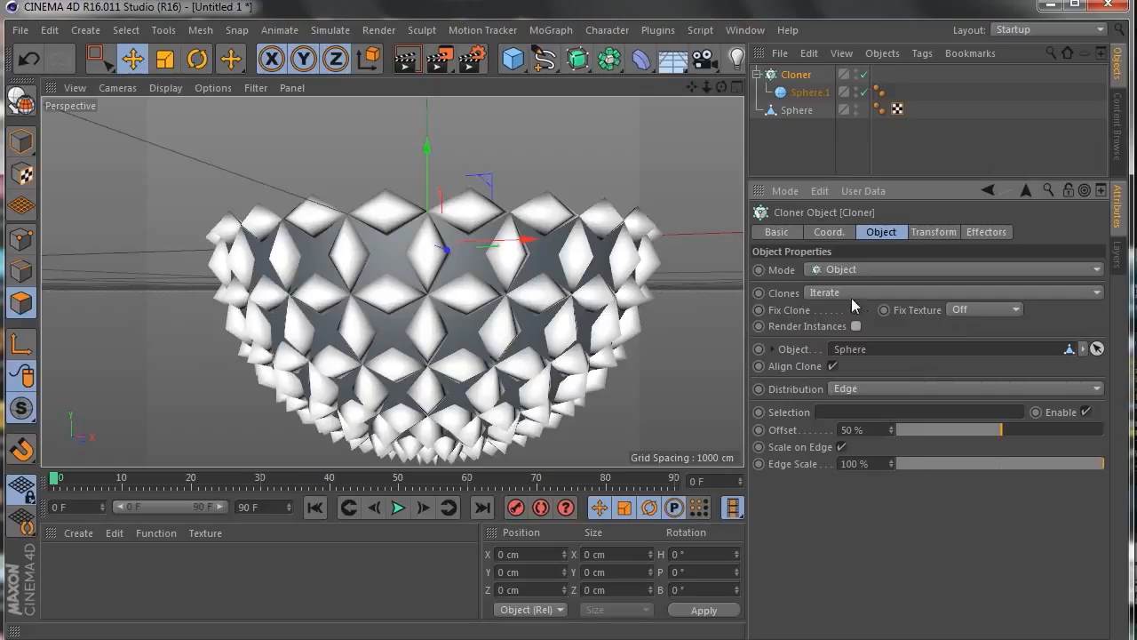
# Set the Cloner's Clones order to Random, keeping Align Clone enabled.
pyautogui.click(828, 293)
pyautogui.click(824, 327)
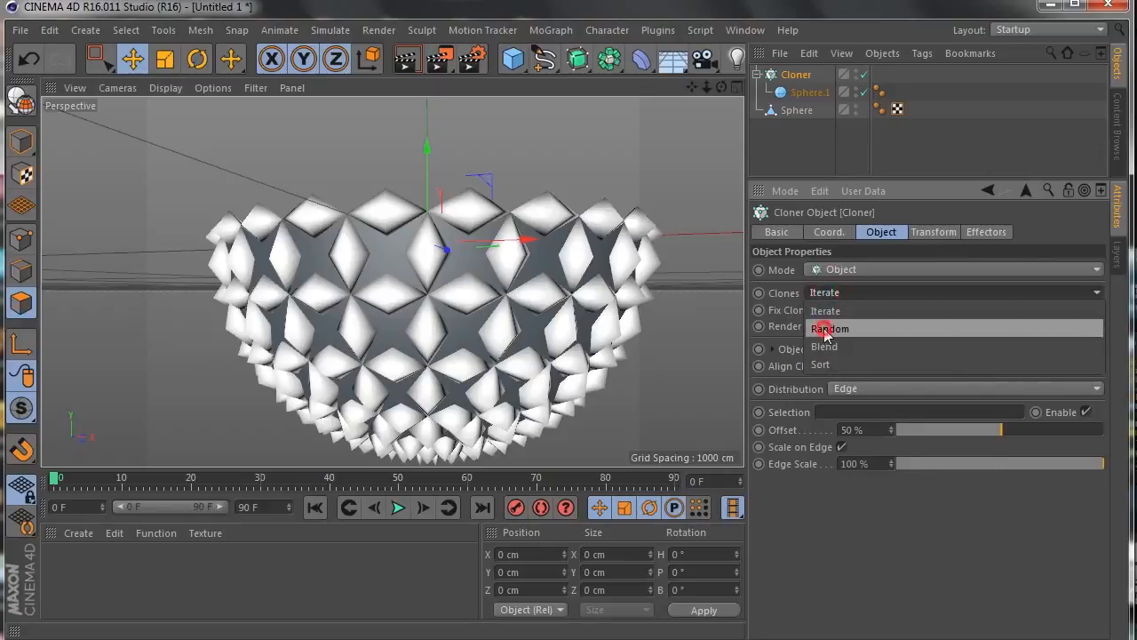
pyautogui.click(832, 368)
pyautogui.click(833, 368)
pyautogui.click(915, 354)
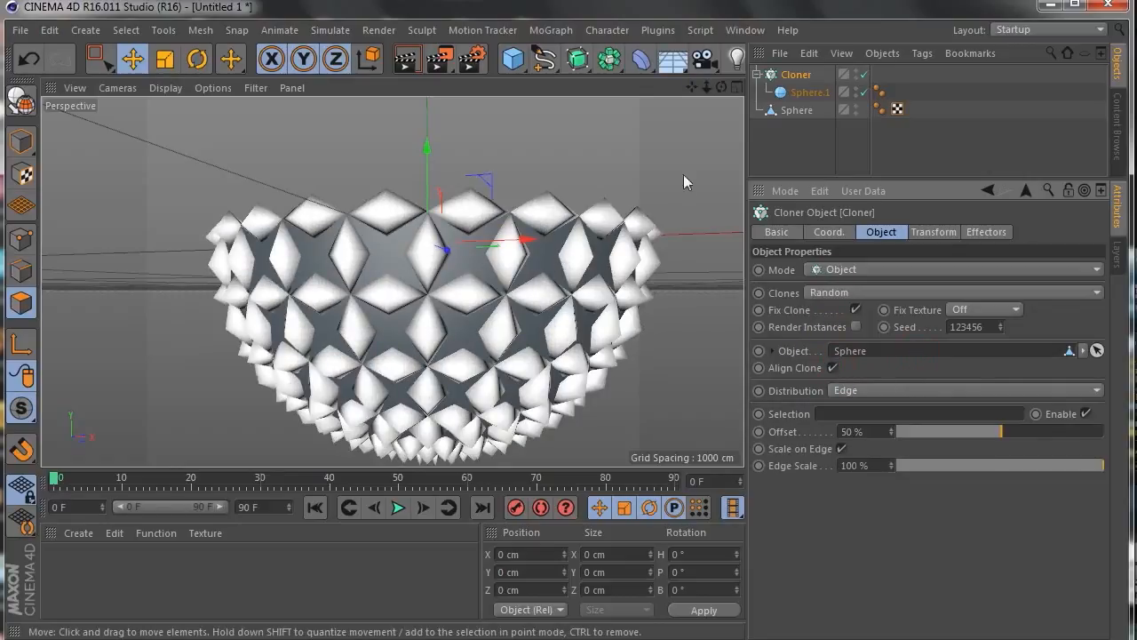
# Select the cloned small sphere and try a radius of 28 cm for the spikes.
pyautogui.moveTo(722, 87)
pyautogui.mouseDown()
pyautogui.moveTo(729, 140)
pyautogui.moveTo(724, 105)
pyautogui.mouseUp()
pyautogui.click(810, 92)
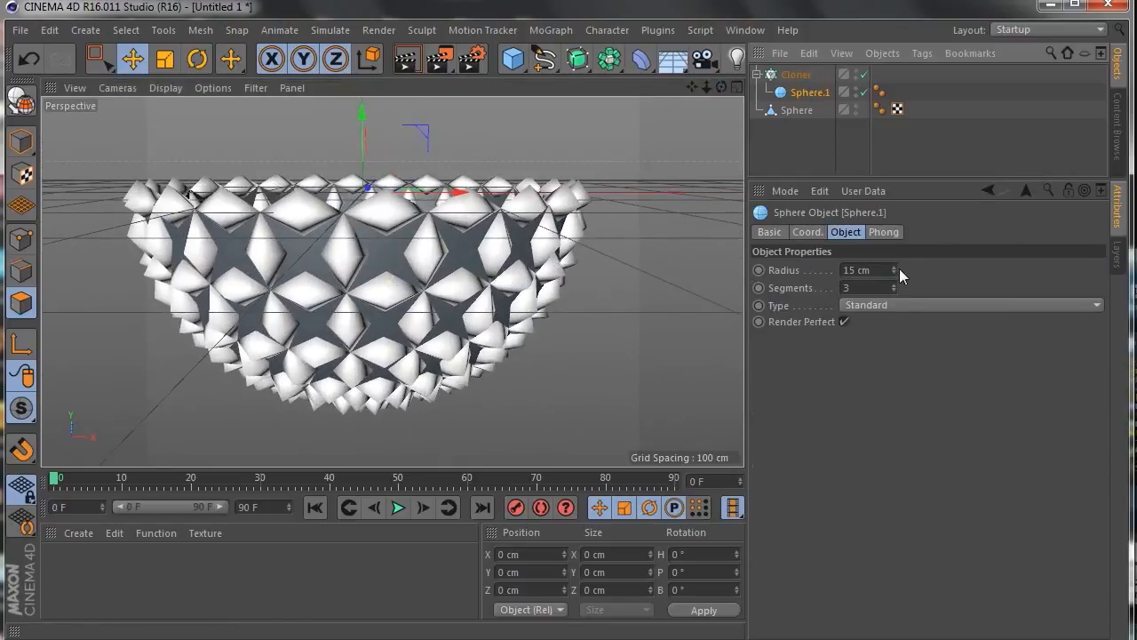
pyautogui.click(900, 268)
pyautogui.moveTo(894, 271); pyautogui.dragTo(895, 259)
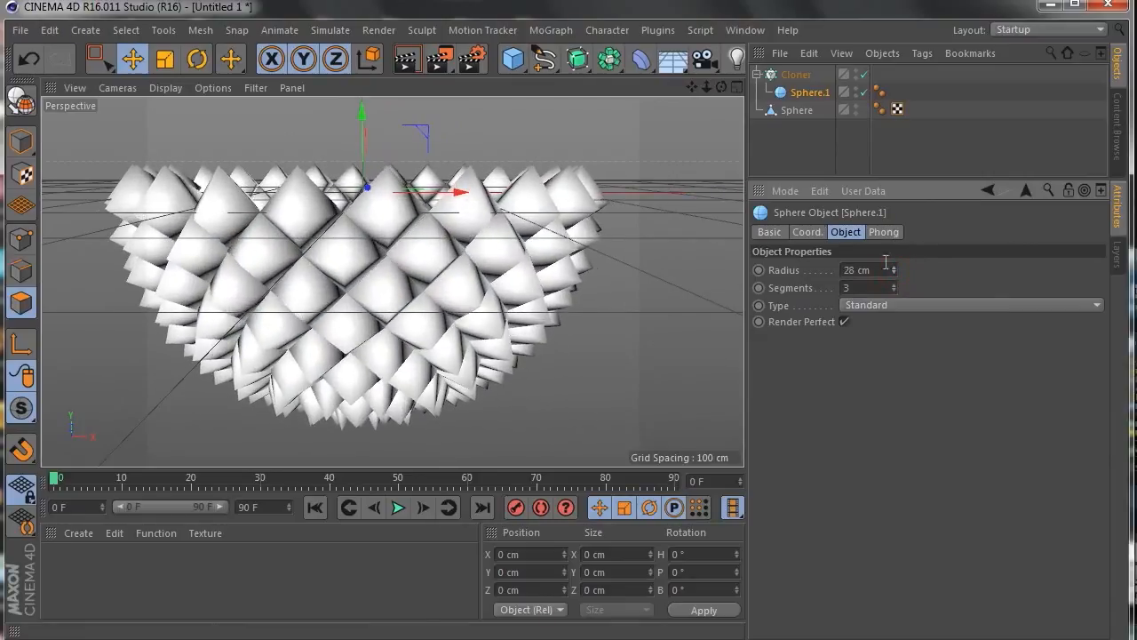
pyautogui.moveTo(721, 86)
pyautogui.mouseDown()
pyautogui.moveTo(711, 80)
pyautogui.moveTo(702, 98)
pyautogui.moveTo(722, 87)
pyautogui.mouseUp()
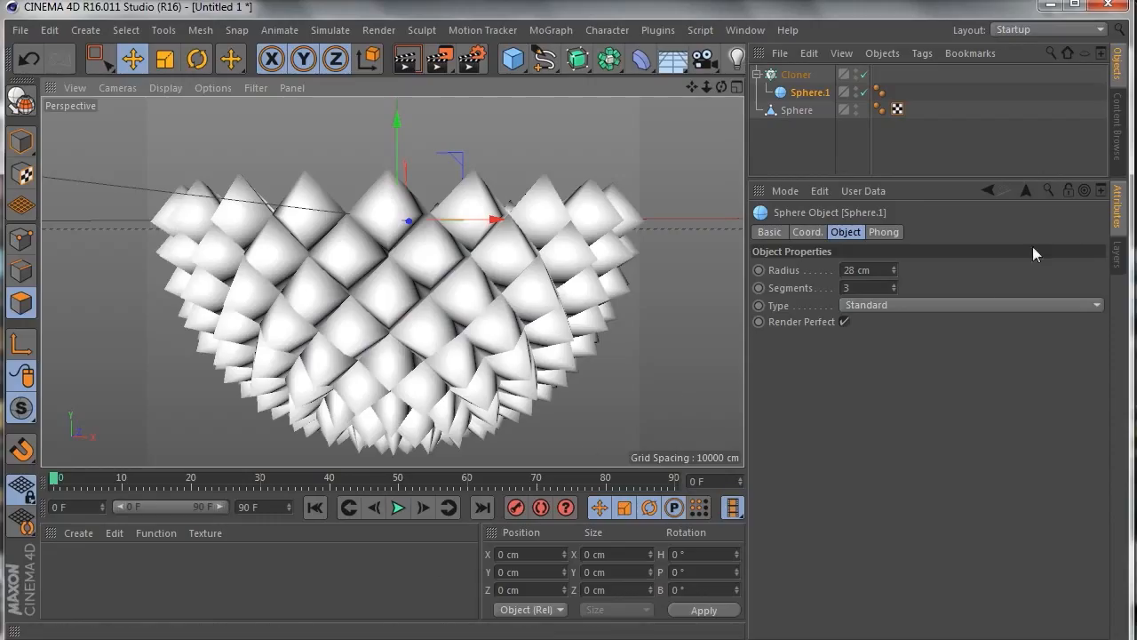
# Try the cloned sphere with 11 segments and a radius of 14 cm.
pyautogui.moveTo(893, 287); pyautogui.dragTo(894, 280)
pyautogui.moveTo(893, 270); pyautogui.dragTo(894, 276)
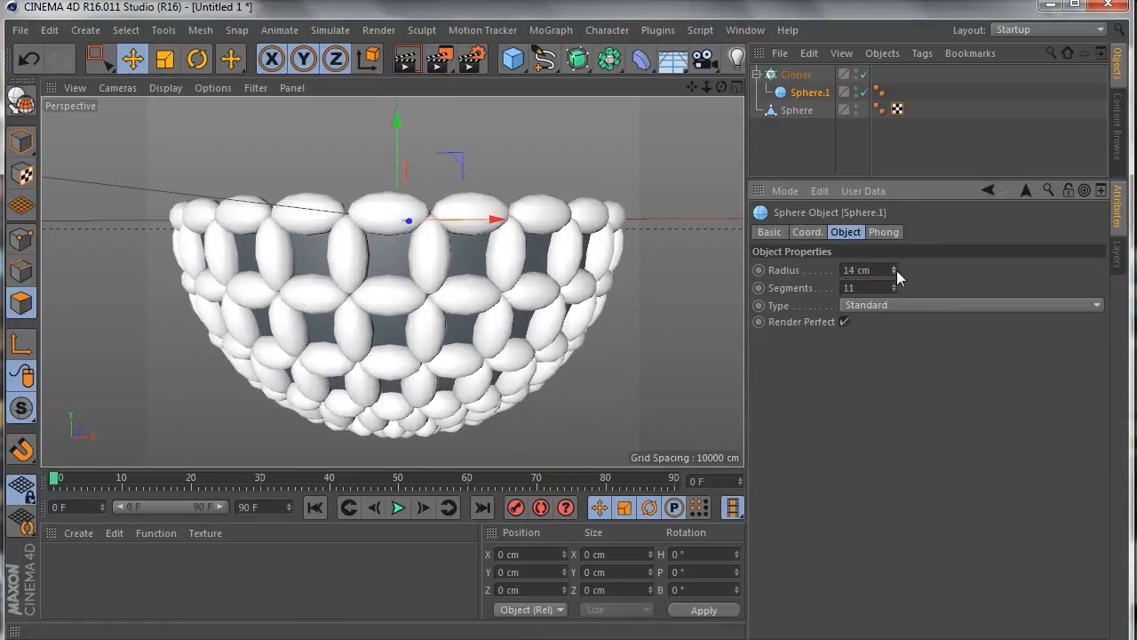
pyautogui.moveTo(721, 88)
pyautogui.mouseDown()
pyautogui.moveTo(775, 69)
pyautogui.moveTo(736, 87)
pyautogui.moveTo(751, 111)
pyautogui.moveTo(737, 84)
pyautogui.moveTo(723, 105)
pyautogui.moveTo(716, 80)
pyautogui.moveTo(719, 111)
pyautogui.moveTo(722, 89)
pyautogui.mouseUp()
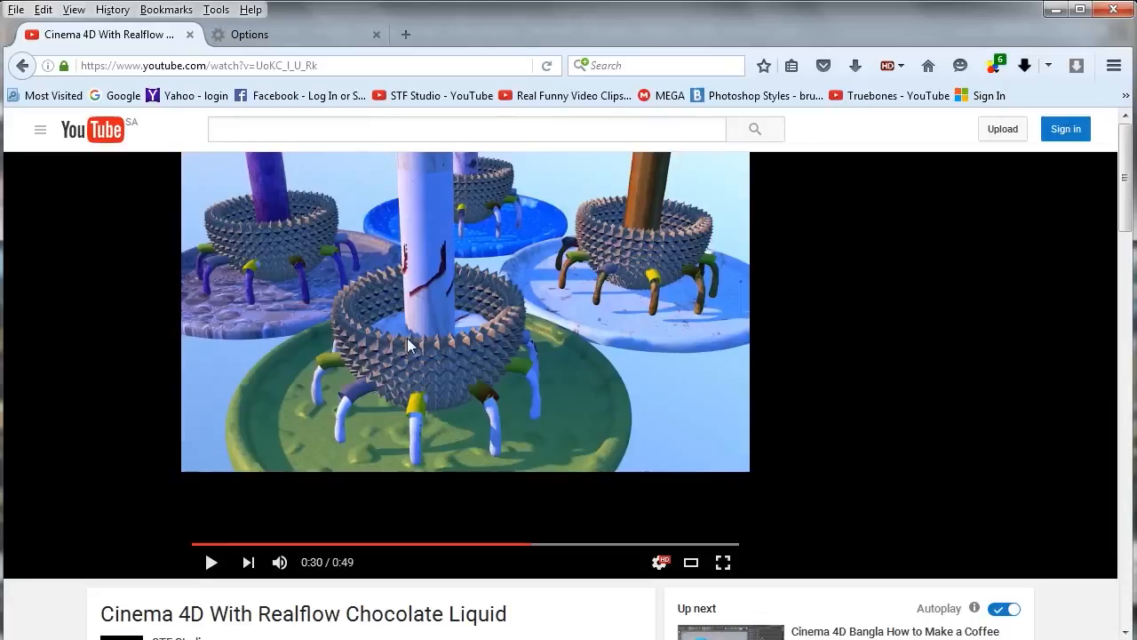
# Play a few seconds of the reference video in the browser to compare the bowl spikes, and return to Cinema 4D.
pyautogui.click(208, 563)
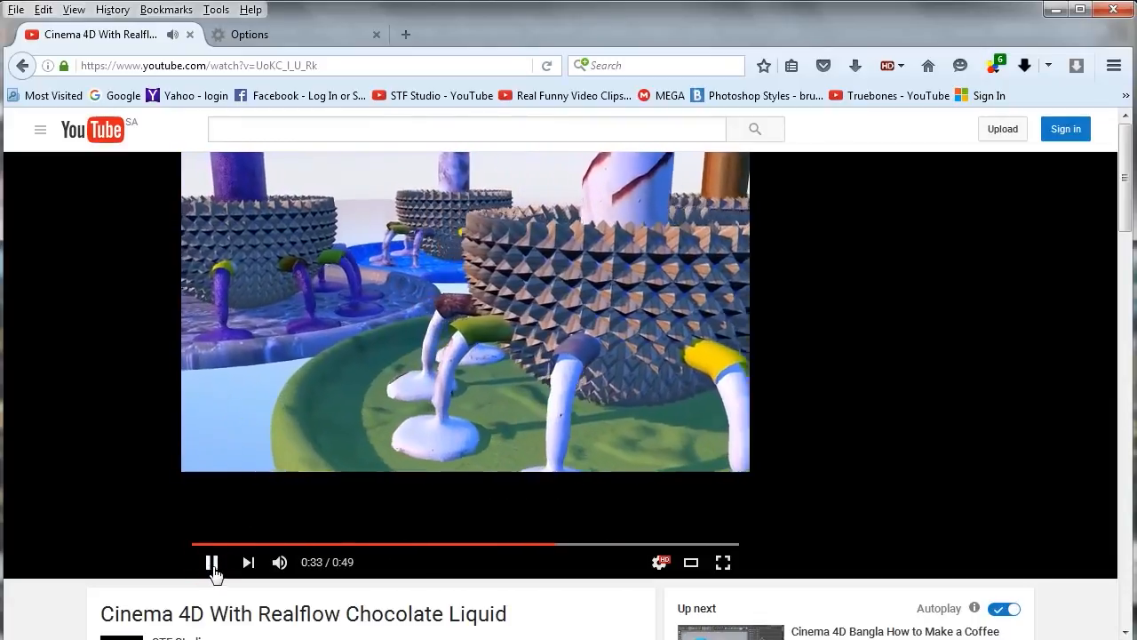
pyautogui.click(212, 563)
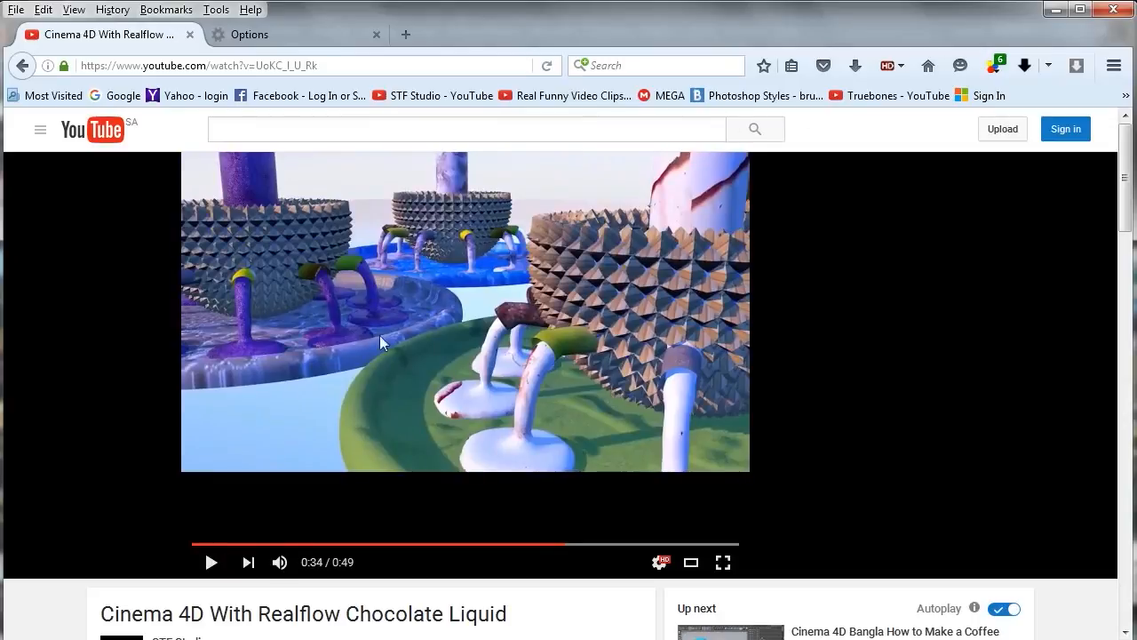
pyautogui.click(1056, 10)
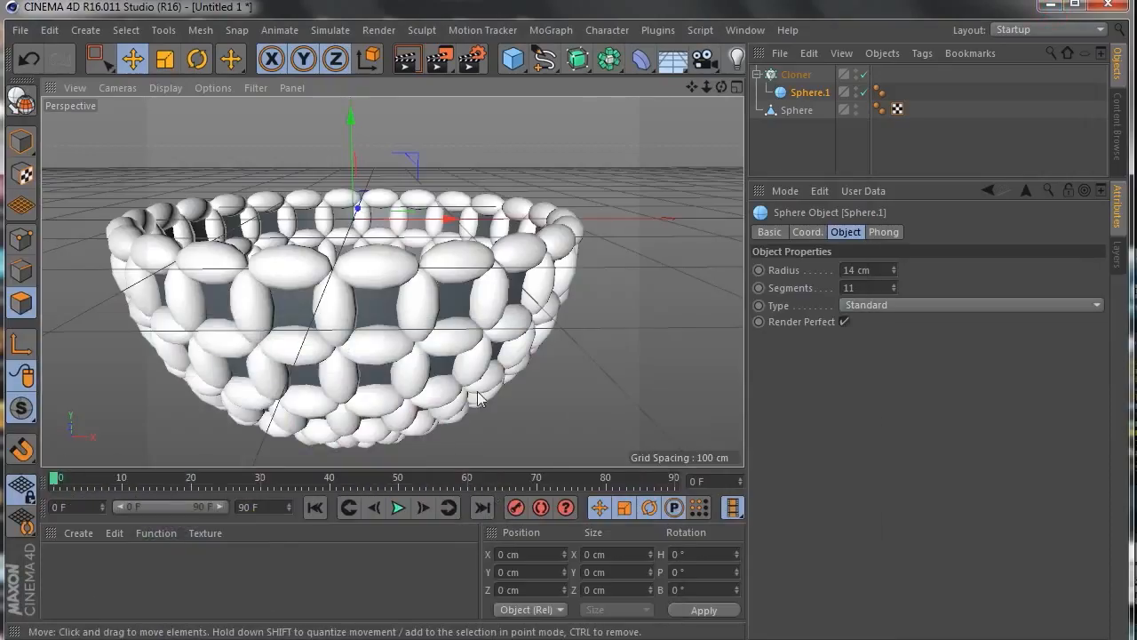
# Set the cloned sphere's segments to 3 and its radius to 7 cm.
pyautogui.moveTo(893, 285); pyautogui.dragTo(894, 218)
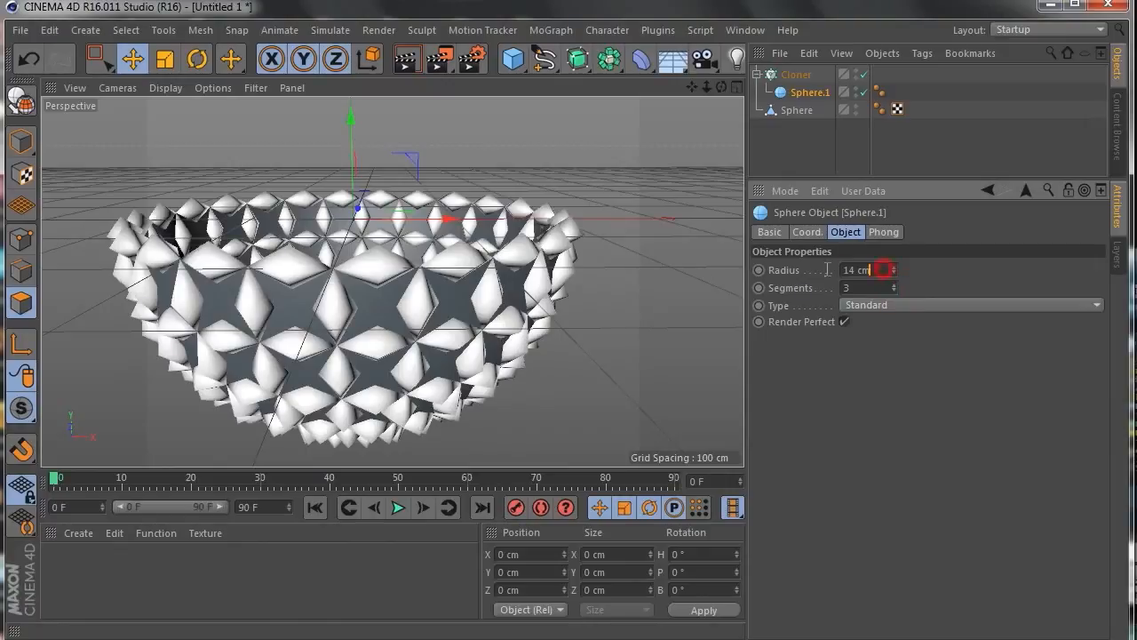
pyautogui.moveTo(882, 269); pyautogui.dragTo(671, 272)
pyautogui.write('7')
pyautogui.press('Return')
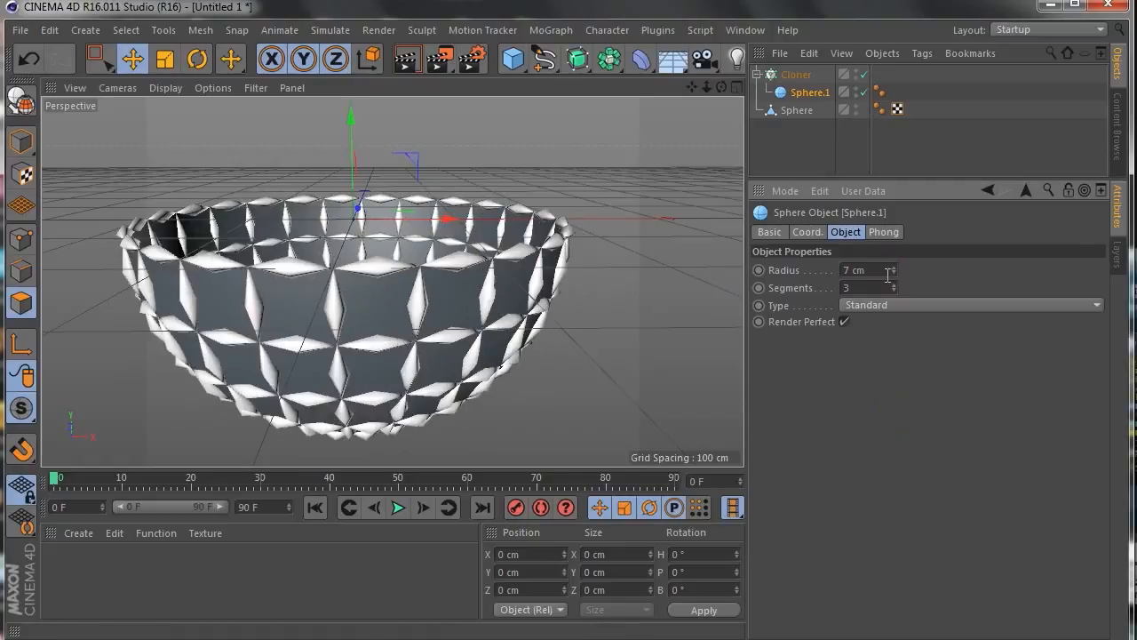
pyautogui.moveTo(722, 87); pyautogui.dragTo(687, 173)
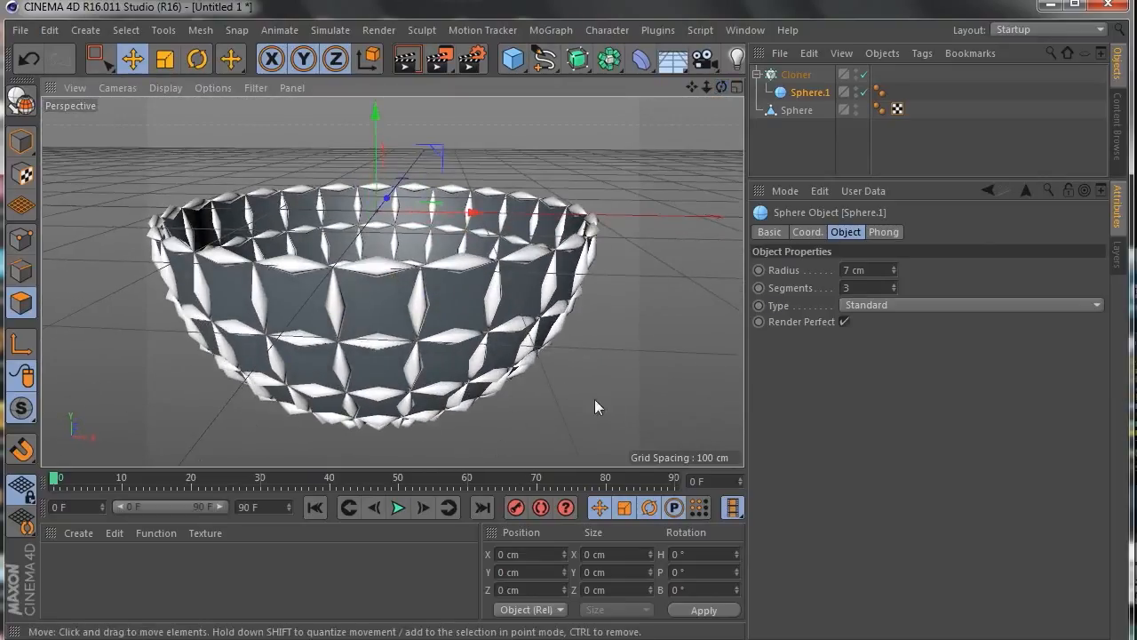
# Try the Cloner with an edge offset of 52% and an edge scale of 99%.
pyautogui.click(795, 74)
pyautogui.moveTo(1093, 472)
pyautogui.mouseDown()
pyautogui.moveTo(984, 475)
pyautogui.moveTo(1102, 468)
pyautogui.mouseUp()
pyautogui.moveTo(1010, 431); pyautogui.dragTo(900, 432)
pyautogui.moveTo(982, 431); pyautogui.dragTo(813, 434)
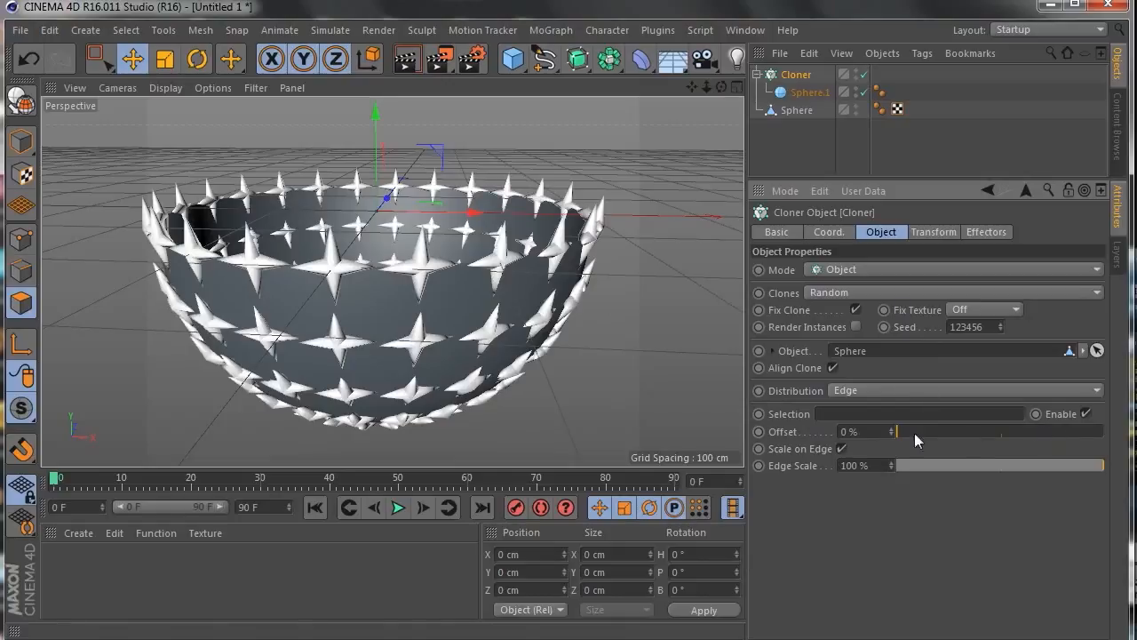
pyautogui.moveTo(933, 432); pyautogui.dragTo(1006, 431)
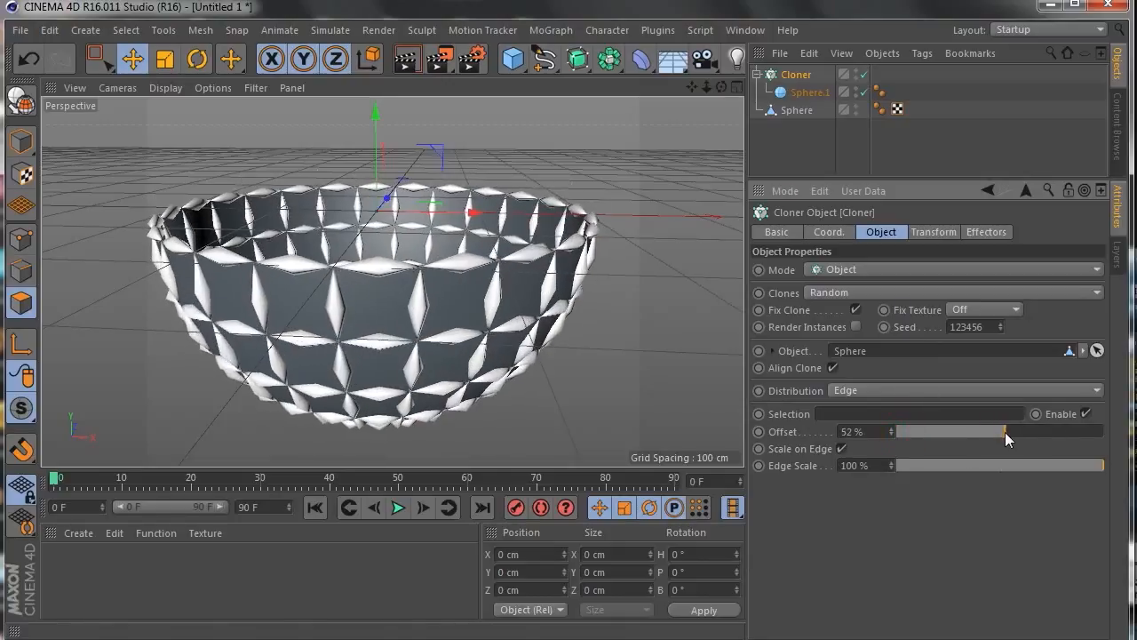
pyautogui.click(1049, 460)
pyautogui.moveTo(1050, 460); pyautogui.dragTo(1107, 468)
pyautogui.moveTo(722, 88)
pyautogui.mouseDown()
pyautogui.moveTo(711, 195)
pyautogui.moveTo(720, 78)
pyautogui.moveTo(756, 90)
pyautogui.moveTo(742, 93)
pyautogui.mouseUp()
# Look through the Cloner's transform, coordinate, effector, basic and object properties.
pyautogui.click(925, 231)
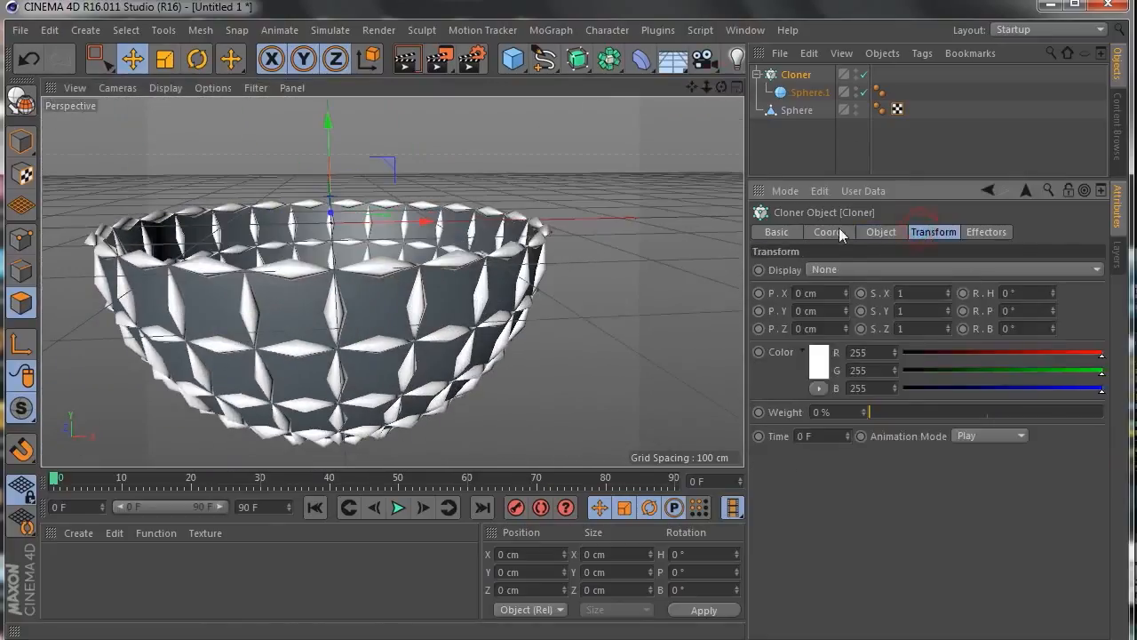
pyautogui.click(830, 231)
pyautogui.click(987, 232)
pyautogui.click(945, 233)
pyautogui.click(890, 231)
pyautogui.click(828, 231)
pyautogui.click(779, 232)
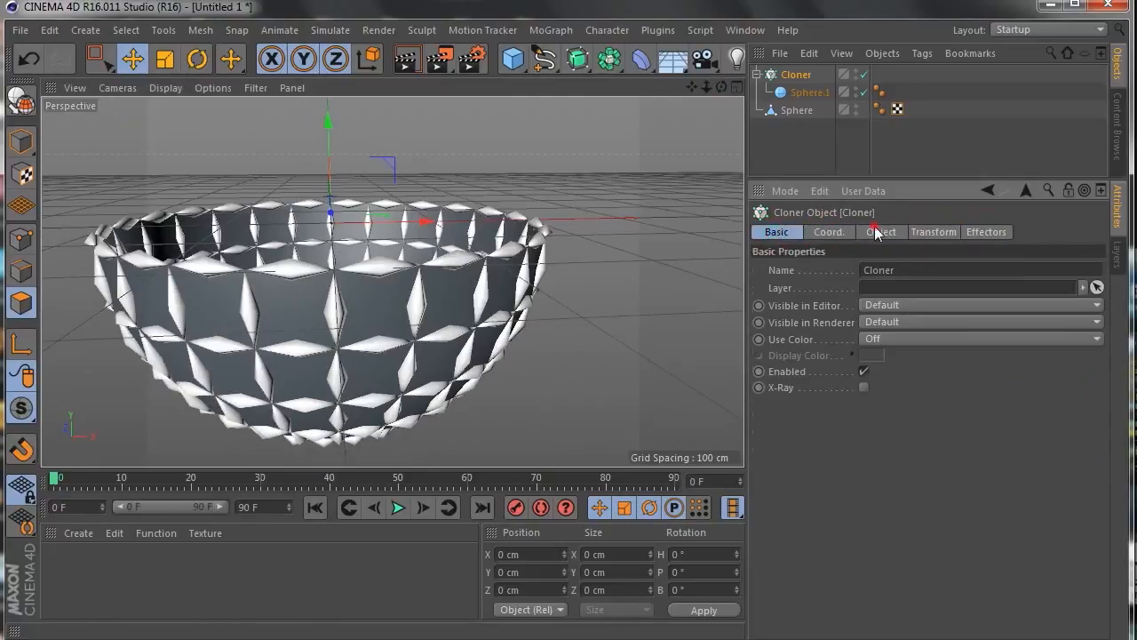
pyautogui.click(873, 232)
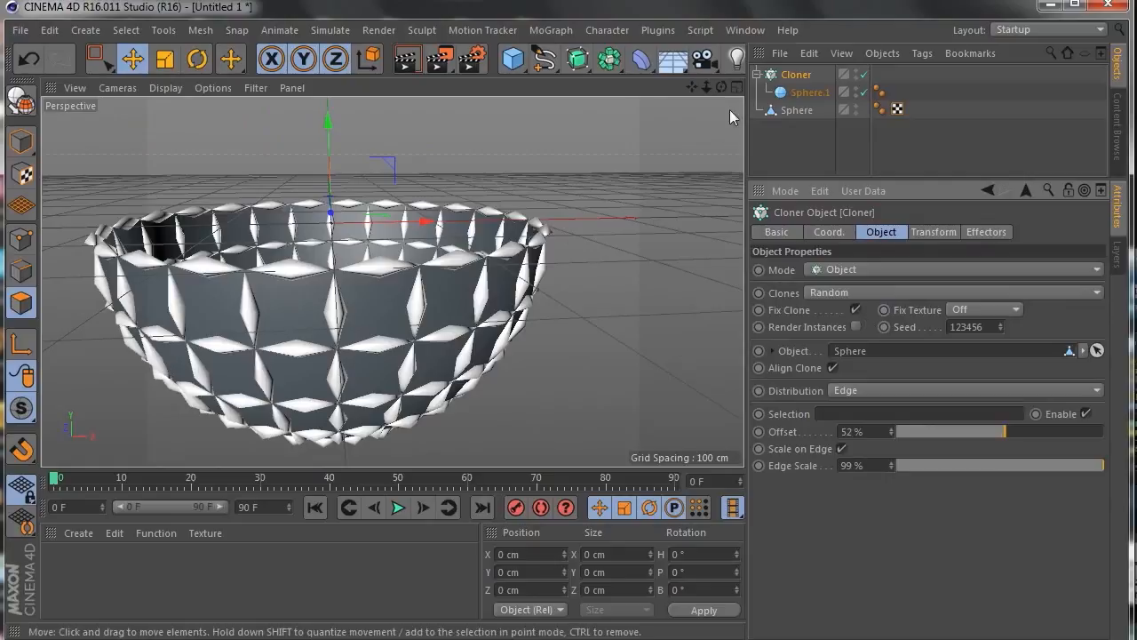
pyautogui.moveTo(715, 83); pyautogui.dragTo(823, 301)
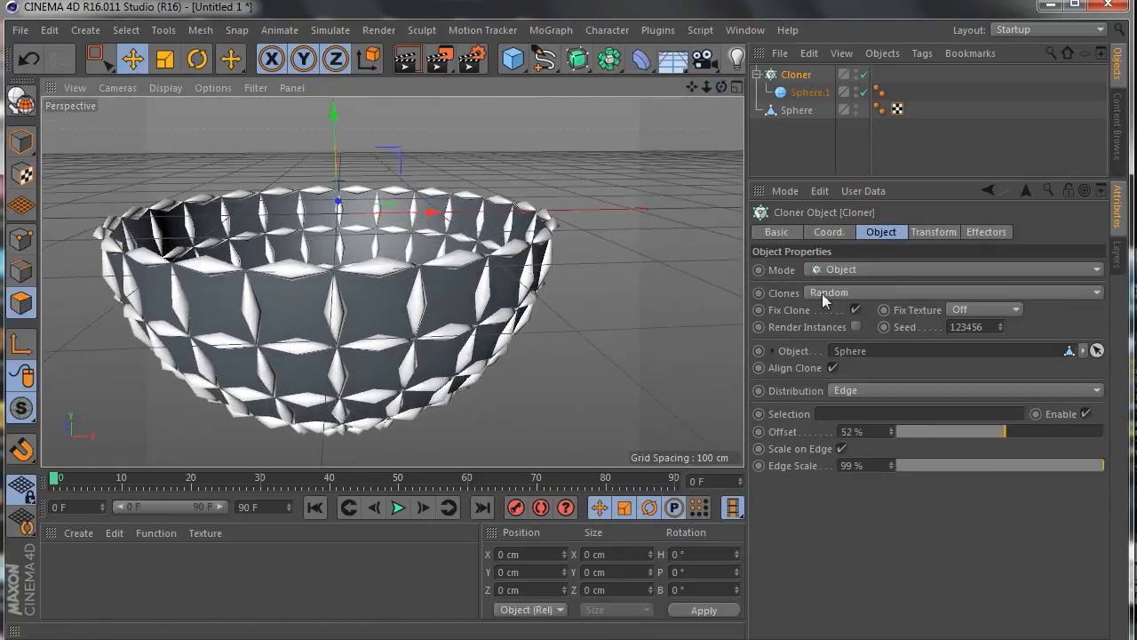
# Select the cloned small sphere and try a radius of 20 cm.
pyautogui.click(790, 109)
pyautogui.click(805, 93)
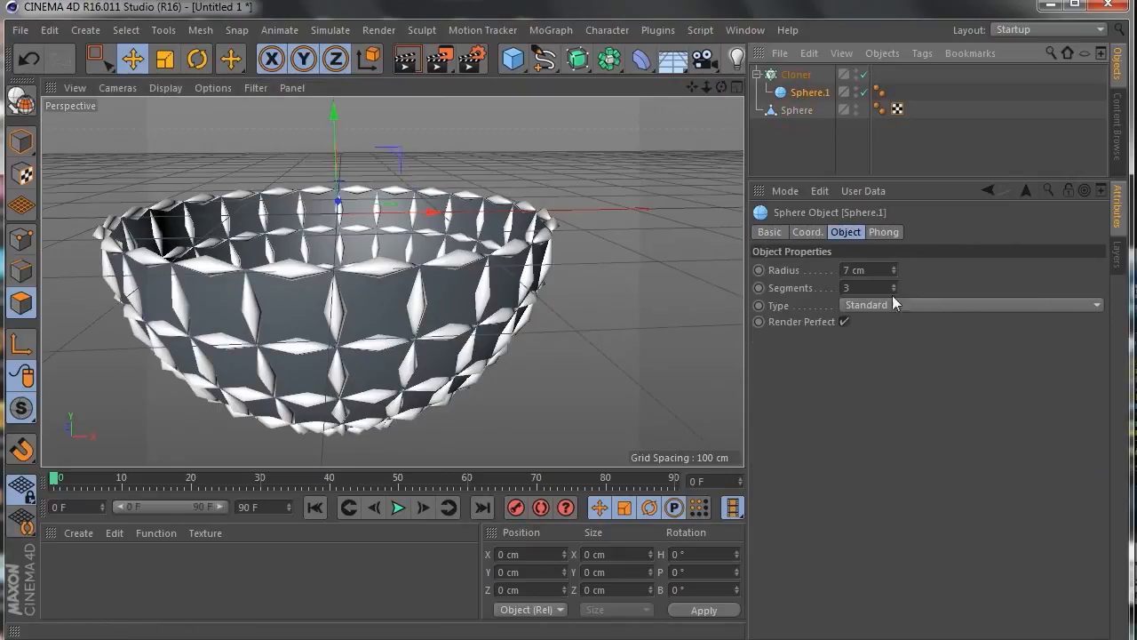
pyautogui.click(883, 269)
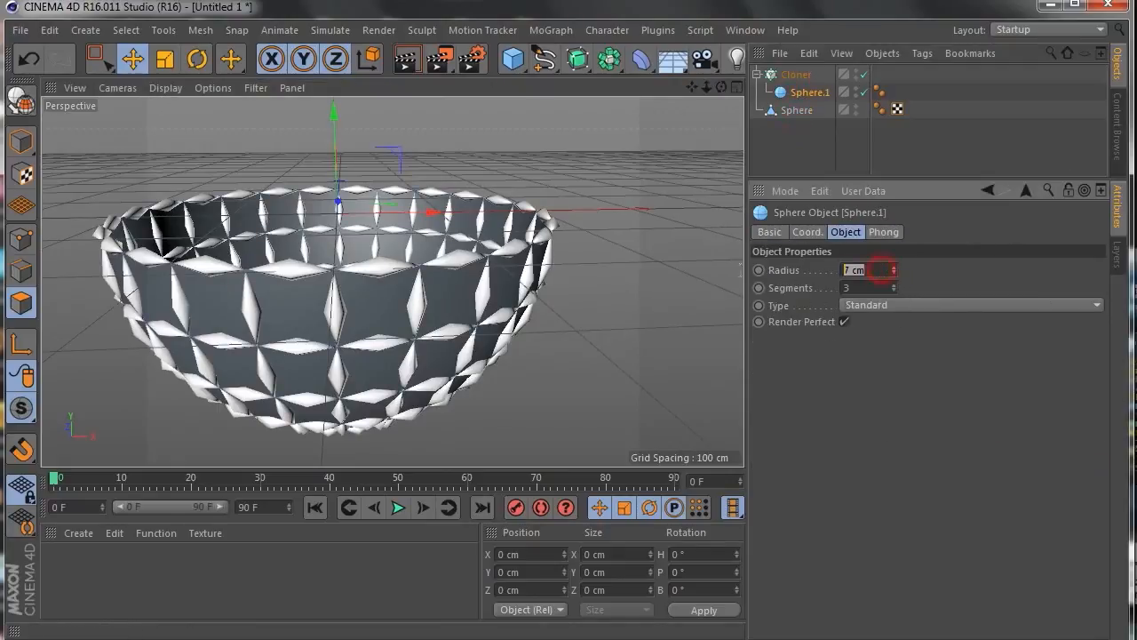
pyautogui.write('20')
pyautogui.press('Return')
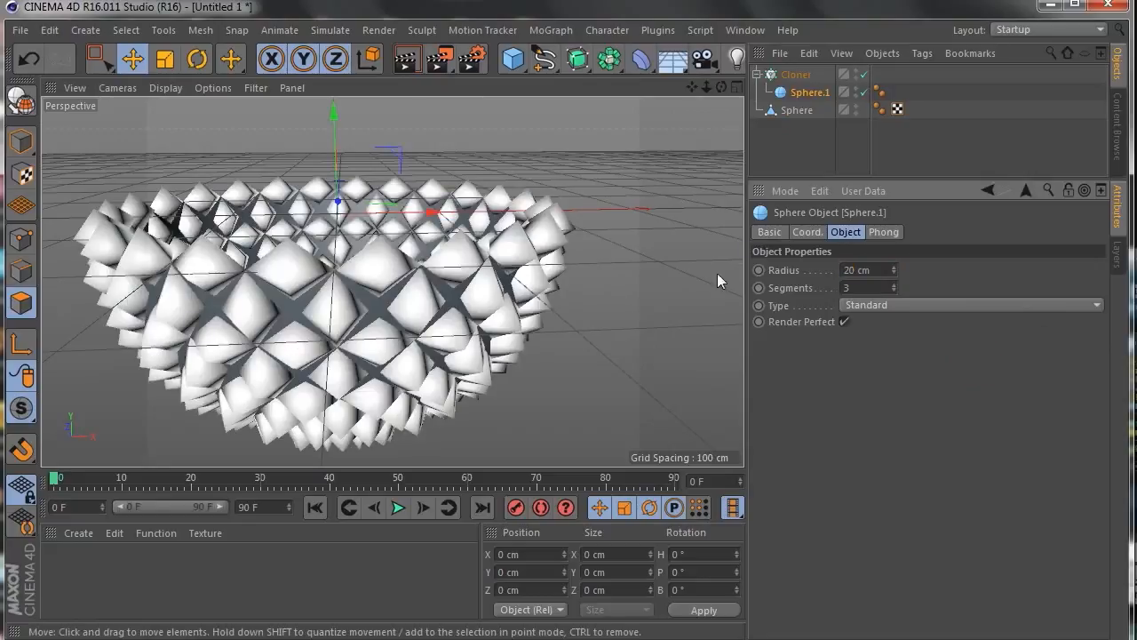
pyautogui.moveTo(717, 87); pyautogui.dragTo(855, 233)
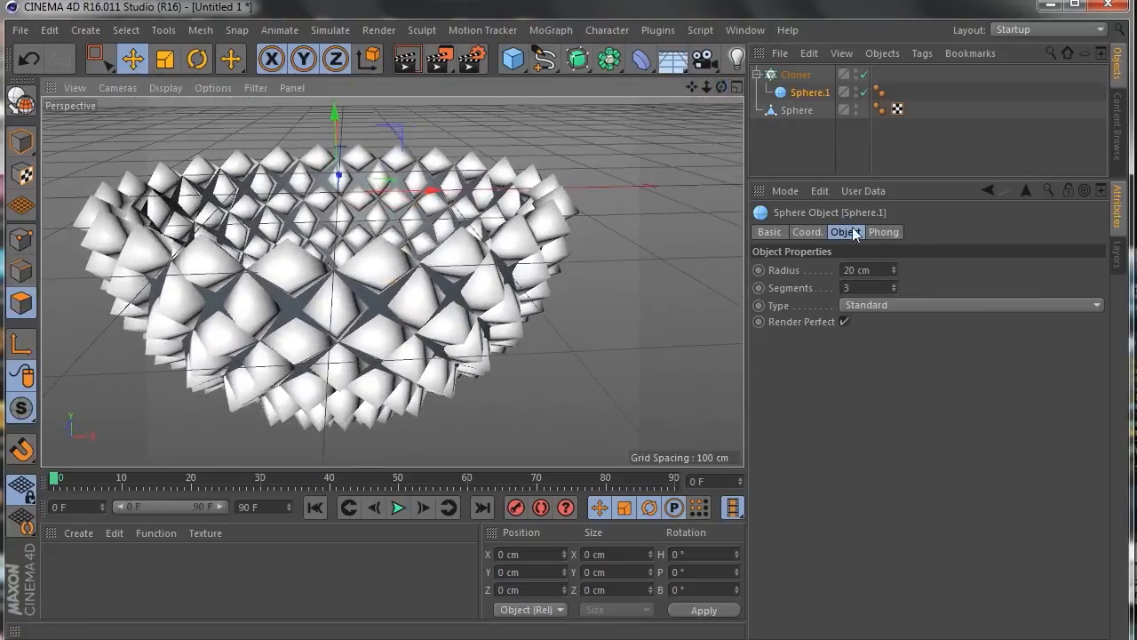
# Set the cloned sphere's radius to 10 cm and, after trying 18 segments, reduce its segments to 4.
pyautogui.moveTo(894, 289); pyautogui.dragTo(895, 274)
pyautogui.click(858, 269)
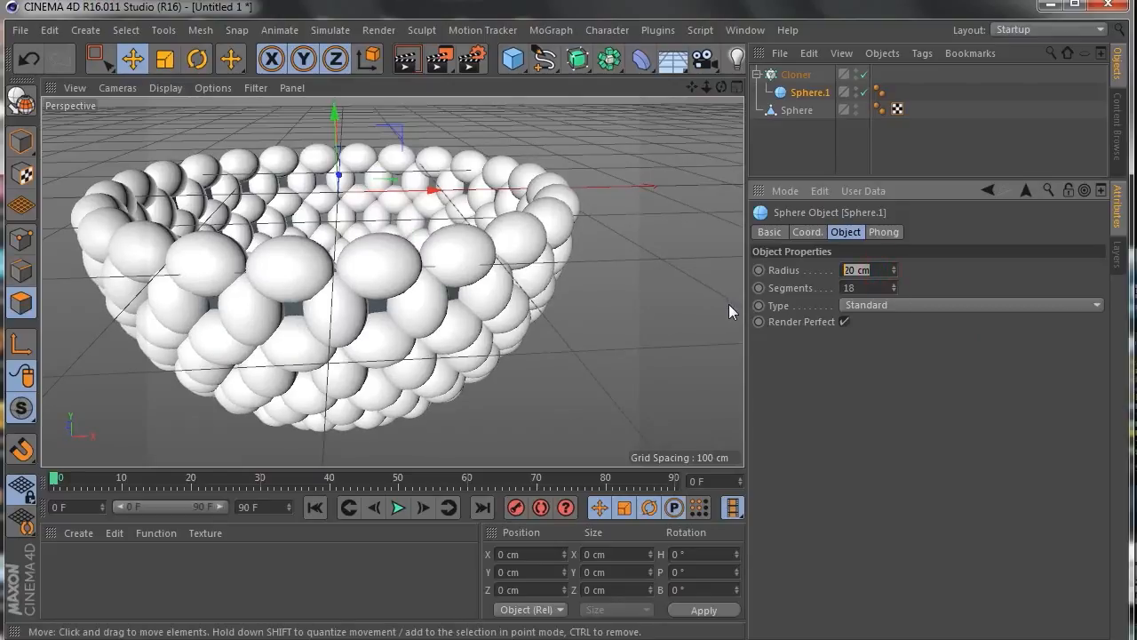
pyautogui.write('10')
pyautogui.press('Return')
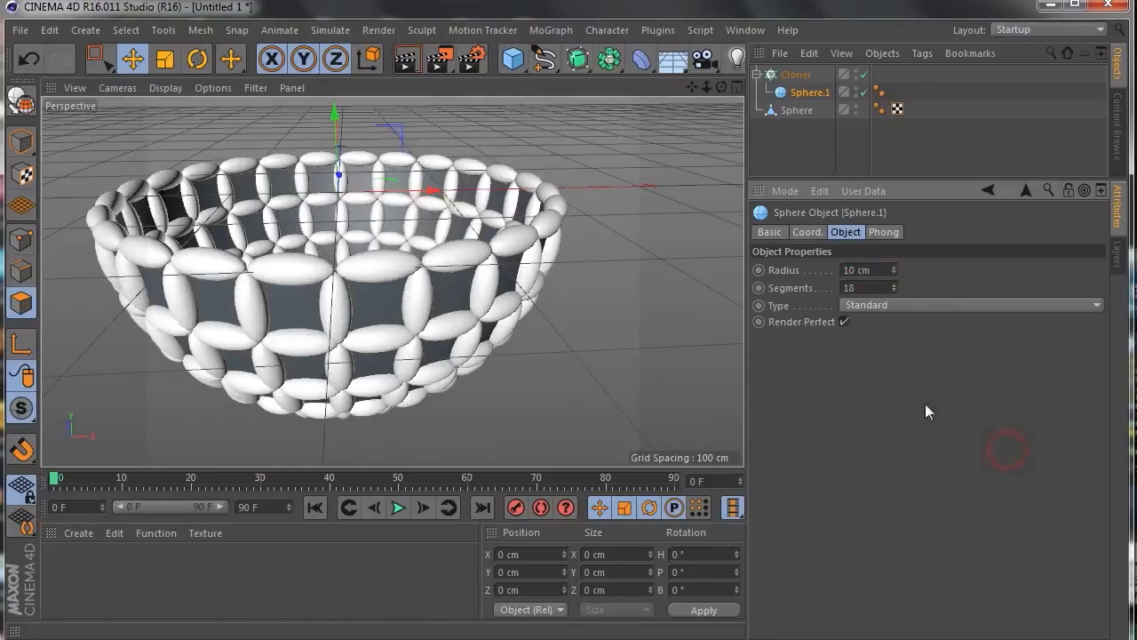
pyautogui.moveTo(894, 291); pyautogui.dragTo(896, 299)
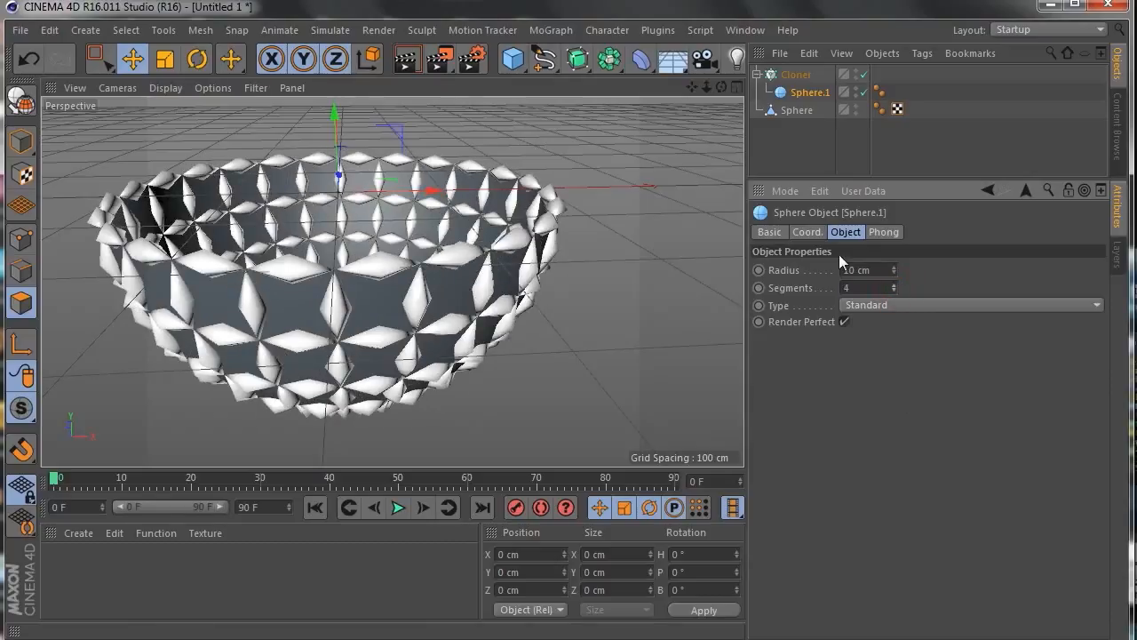
# Set the Cloner's edge scale to 71% and its offset to 45%.
pyautogui.moveTo(722, 87); pyautogui.dragTo(782, 97)
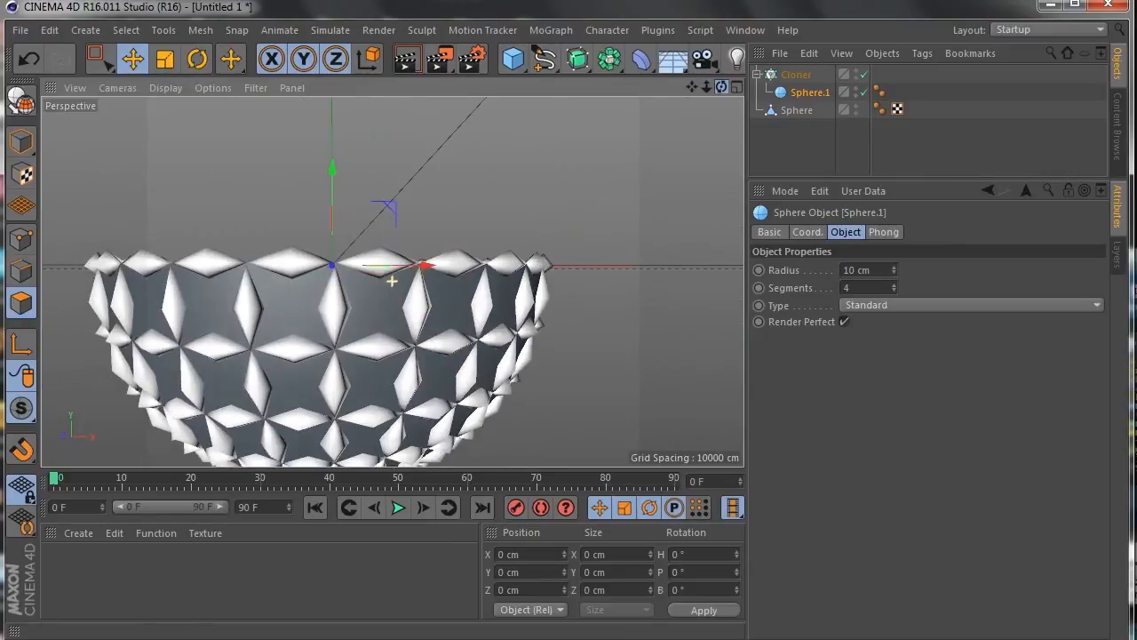
pyautogui.click(780, 75)
pyautogui.moveTo(1104, 468); pyautogui.dragTo(1045, 471)
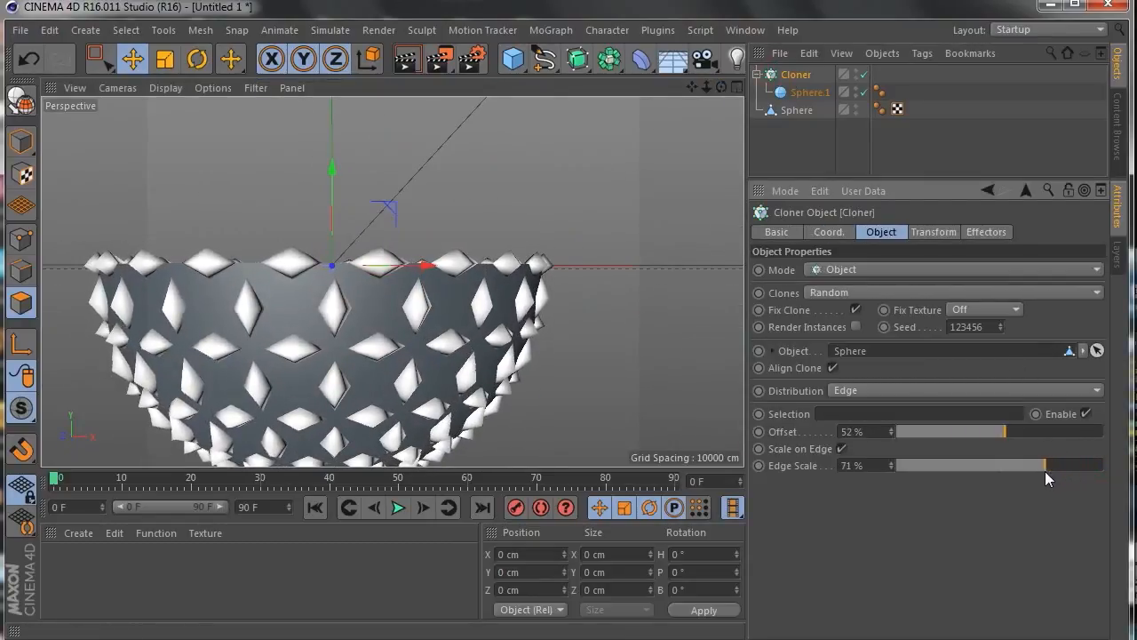
pyautogui.moveTo(716, 87); pyautogui.dragTo(720, 87)
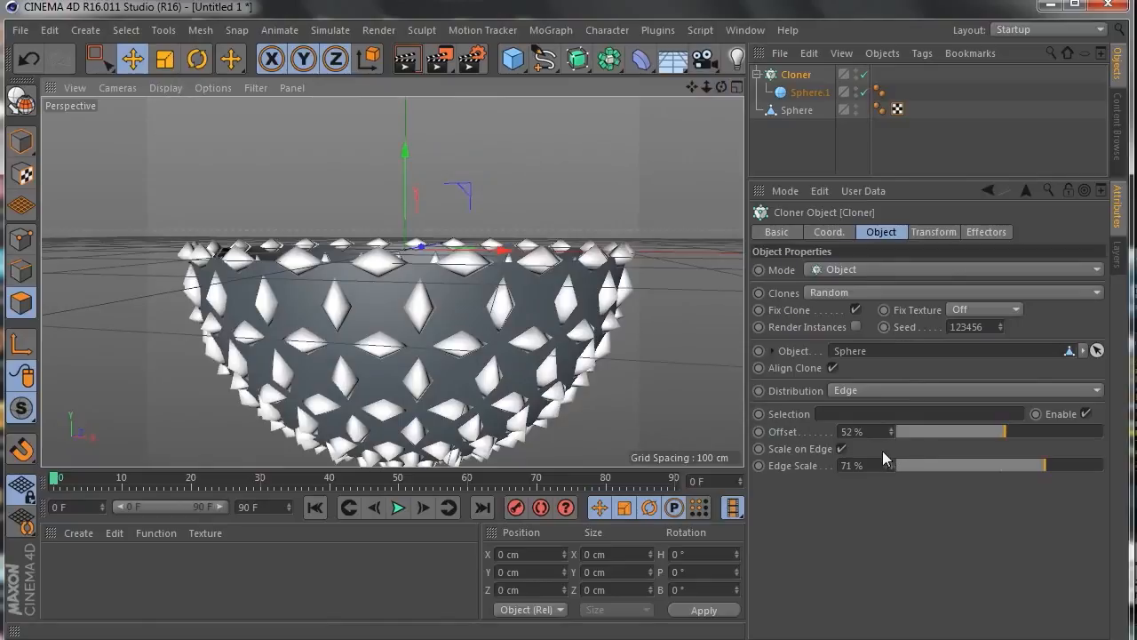
pyautogui.moveTo(1011, 432)
pyautogui.mouseDown()
pyautogui.moveTo(1027, 430)
pyautogui.moveTo(991, 432)
pyautogui.mouseUp()
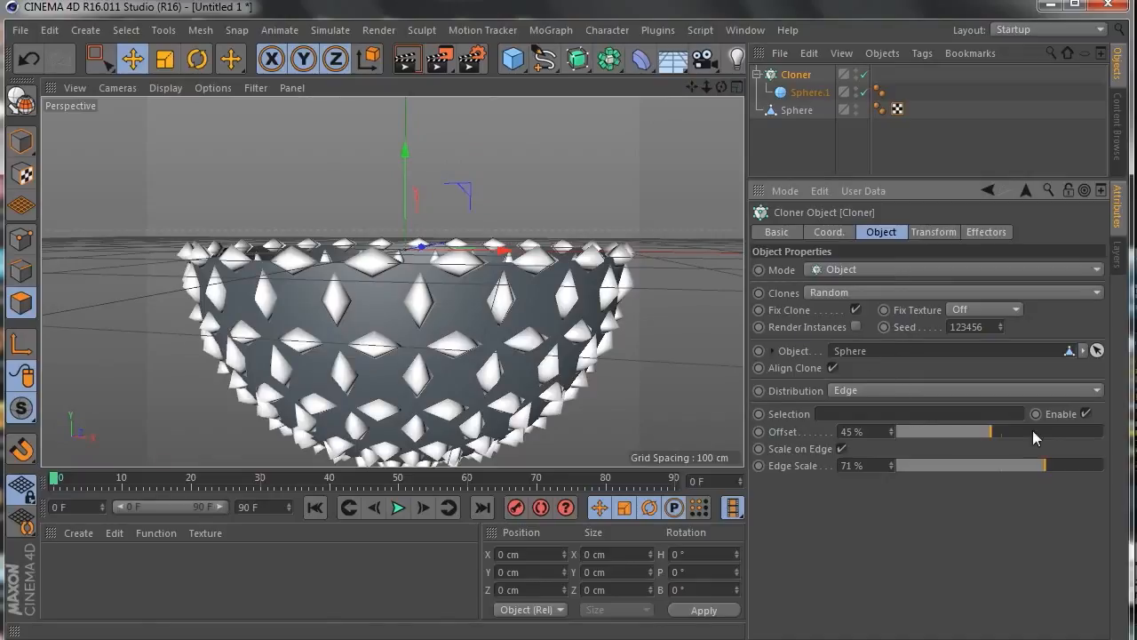
# Try the Polygon Center, Surface and Volume distributions for the clones, and return to Edge.
pyautogui.click(964, 390)
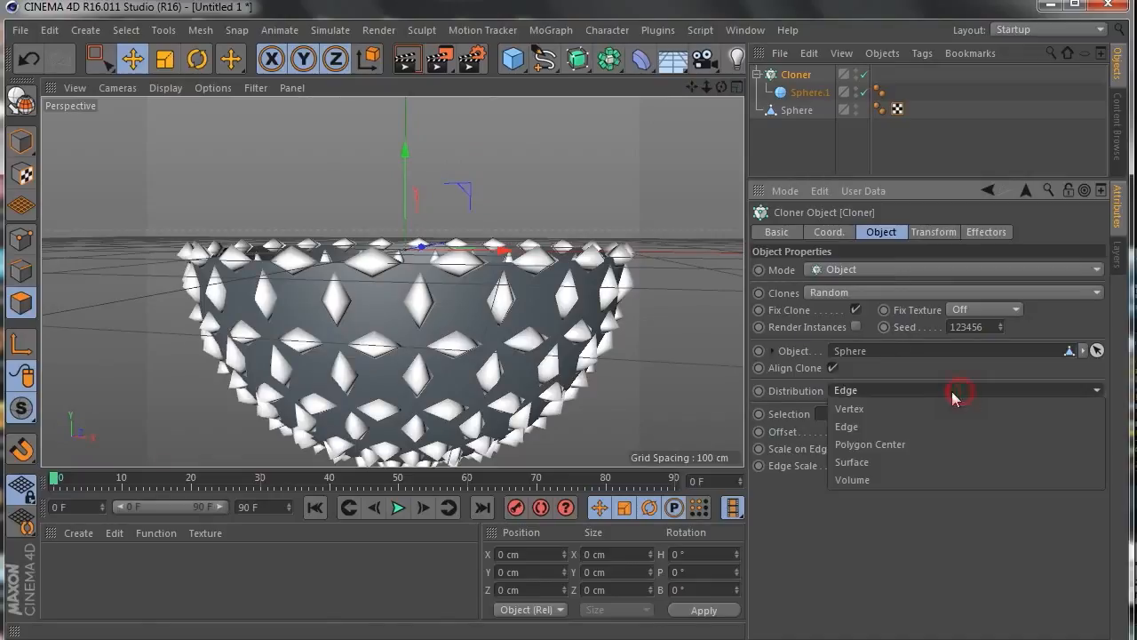
pyautogui.click(868, 444)
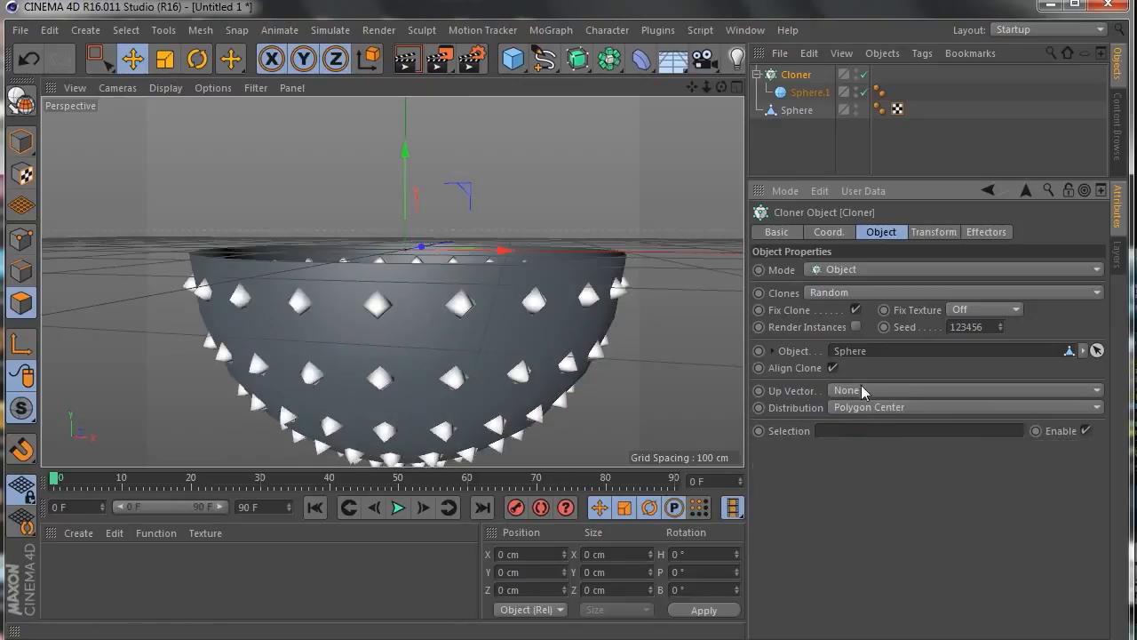
pyautogui.click(859, 407)
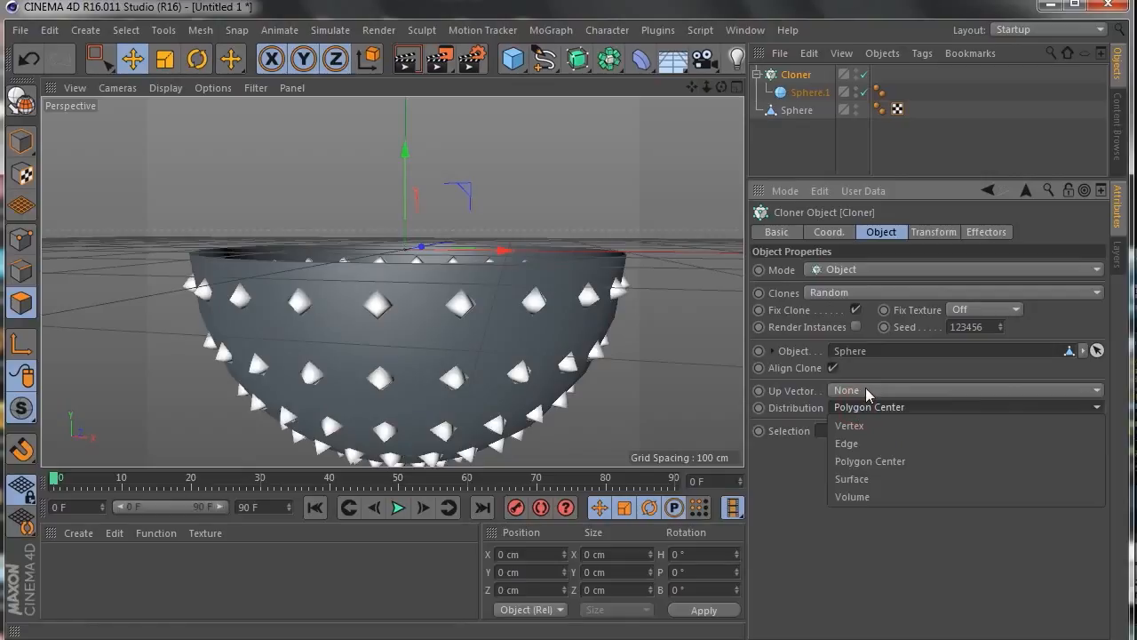
pyautogui.click(861, 478)
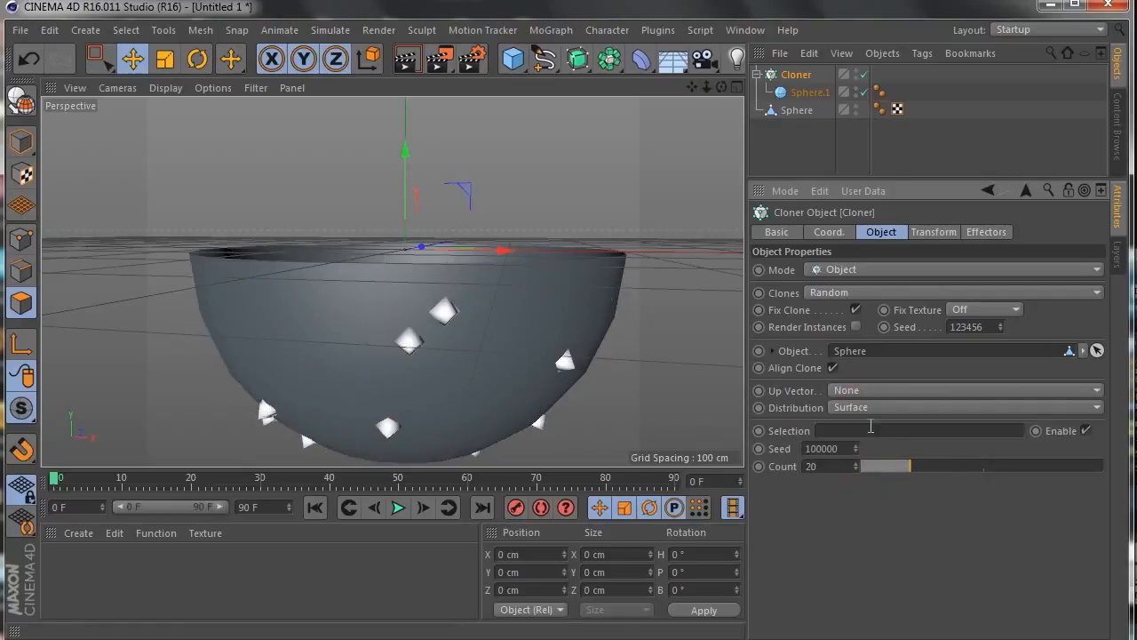
pyautogui.click(862, 407)
pyautogui.click(870, 497)
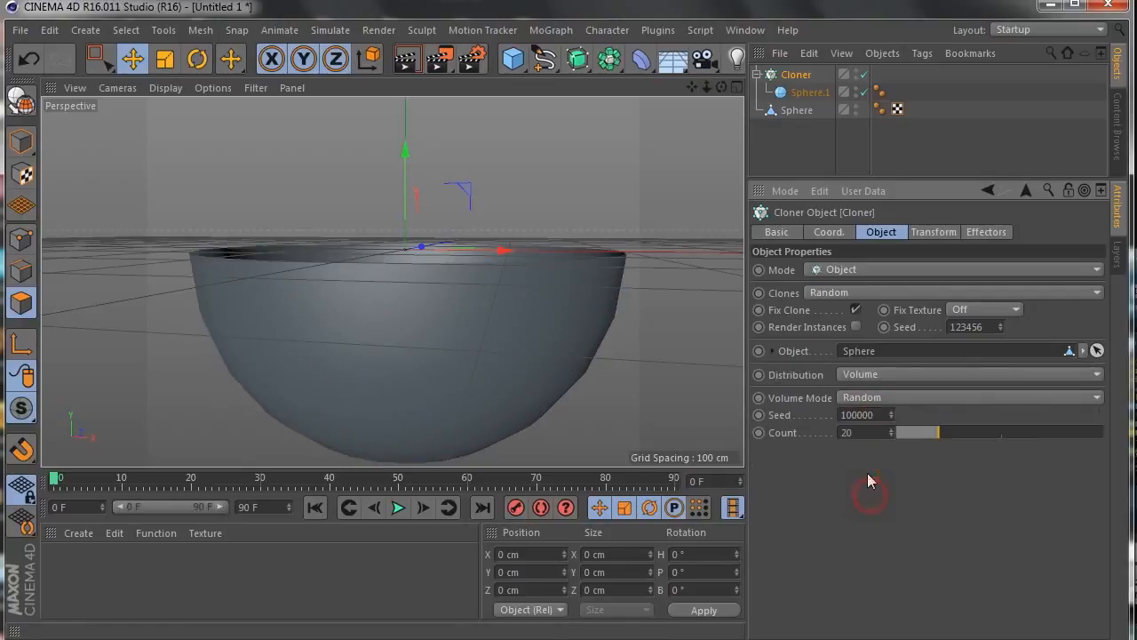
pyautogui.click(867, 399)
pyautogui.click(866, 397)
pyautogui.click(862, 374)
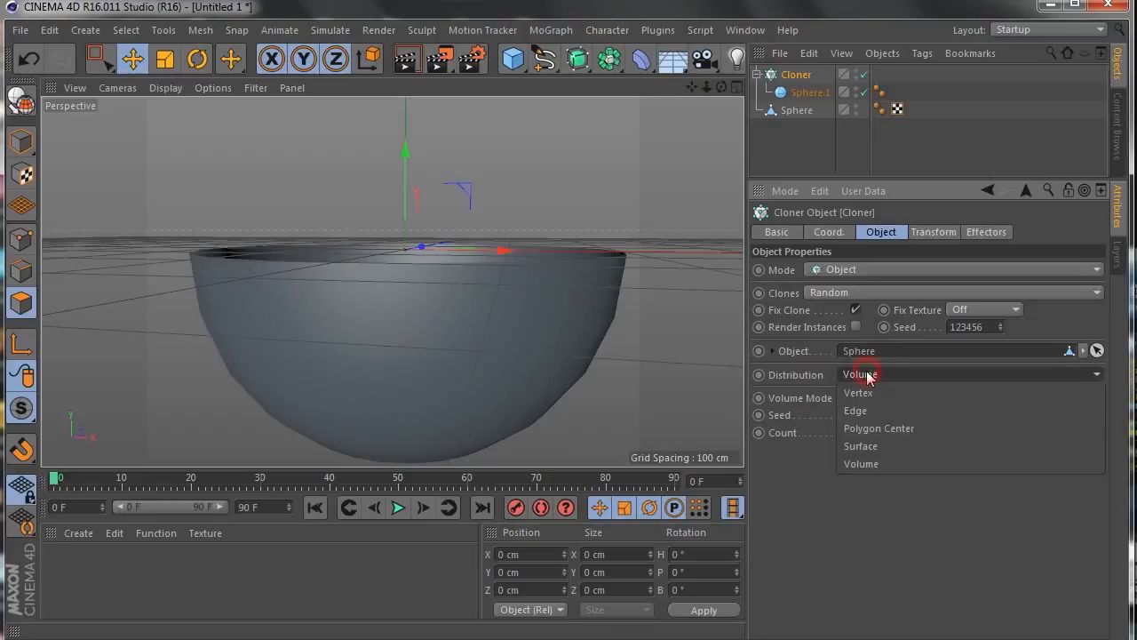
pyautogui.click(862, 411)
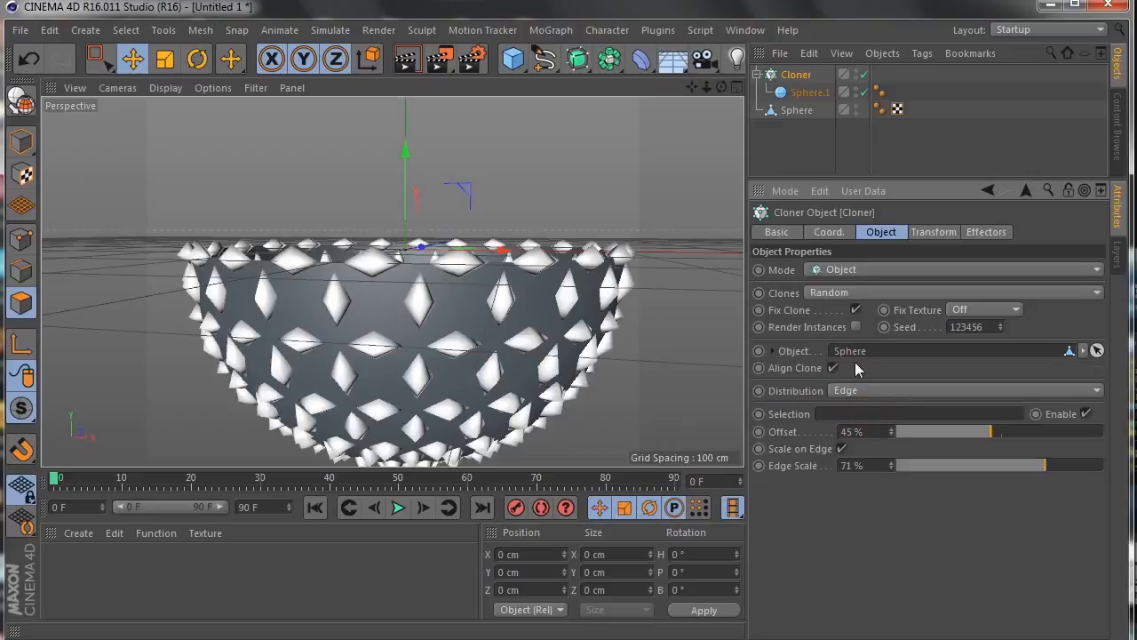
# Try the Vertex distribution for the clones, check the up vector options, and switch back to Edge.
pyautogui.click(861, 391)
pyautogui.click(857, 406)
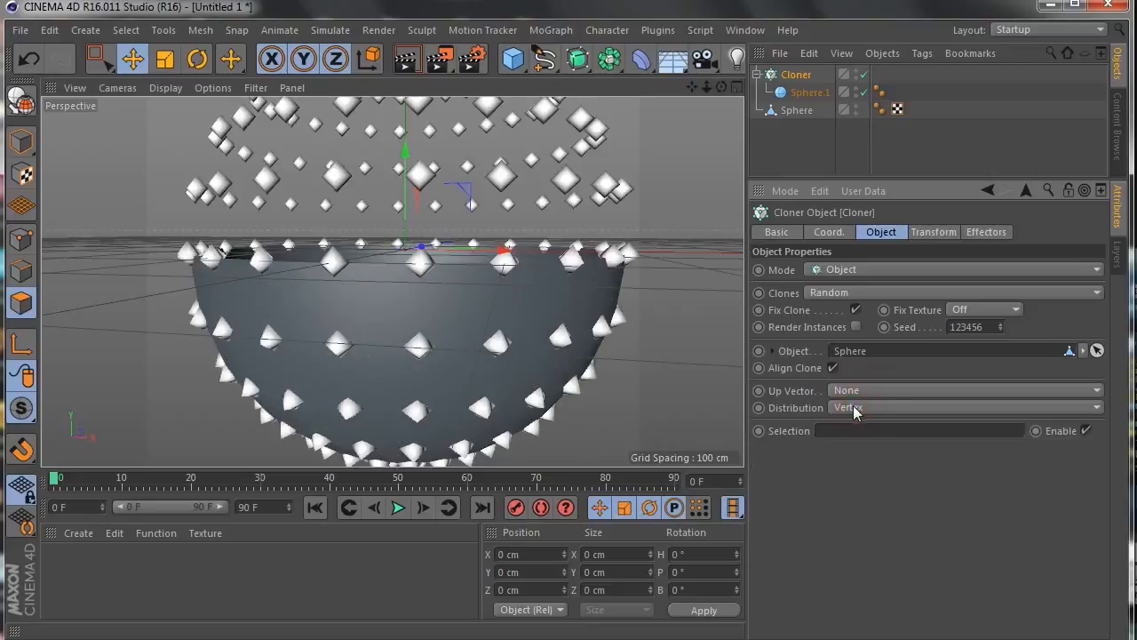
pyautogui.click(850, 391)
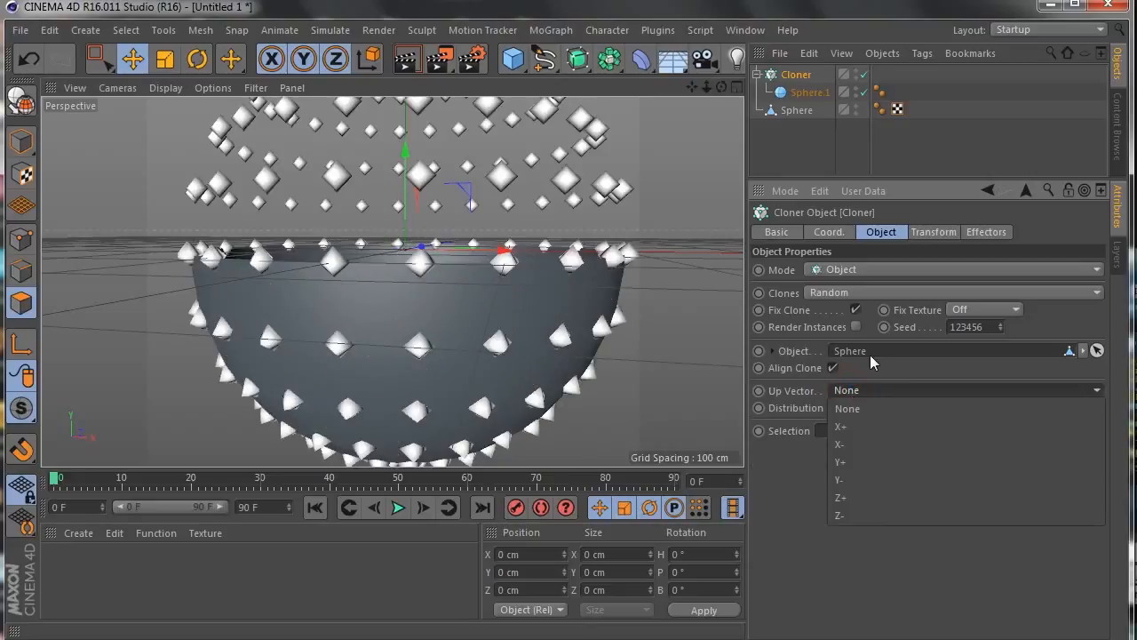
pyautogui.click(878, 372)
pyautogui.click(873, 408)
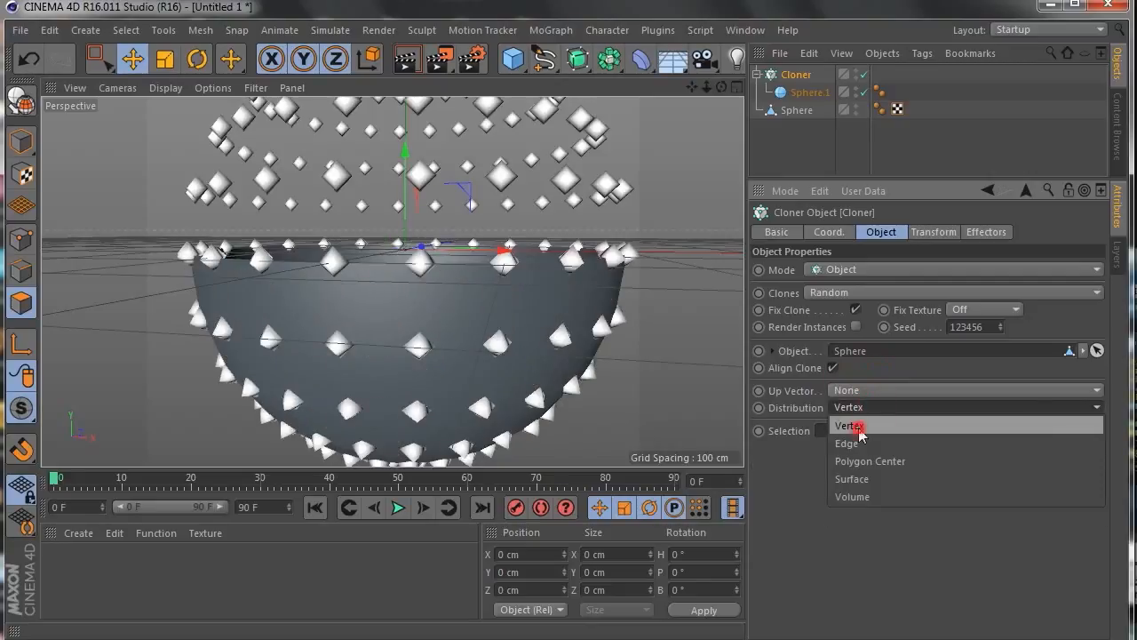
pyautogui.click(858, 428)
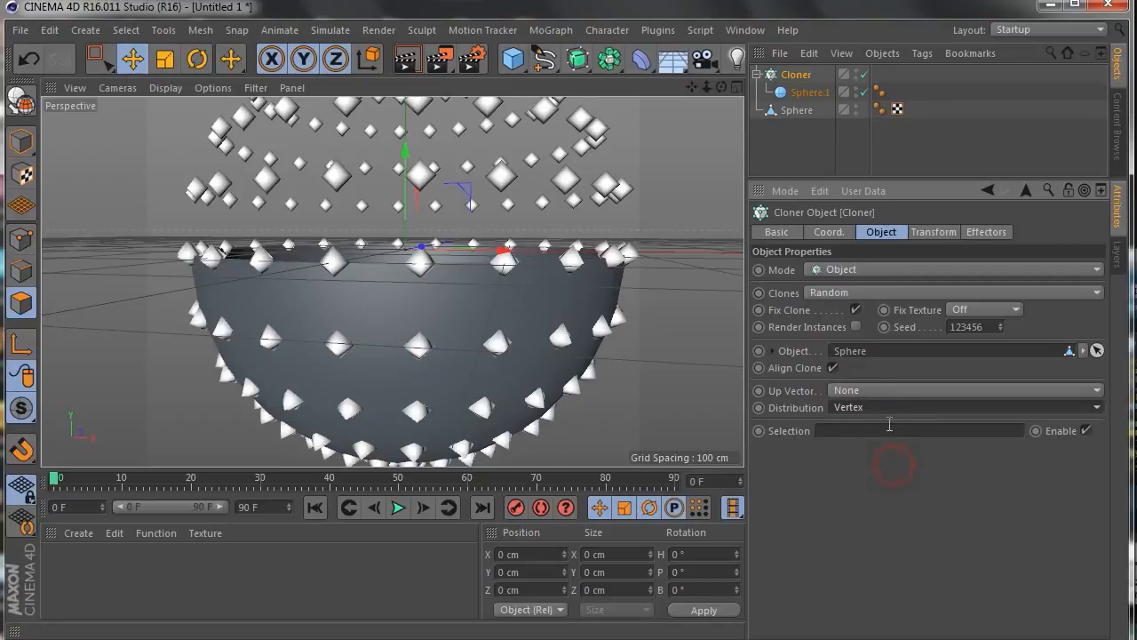
pyautogui.click(888, 407)
pyautogui.click(888, 391)
pyautogui.click(886, 390)
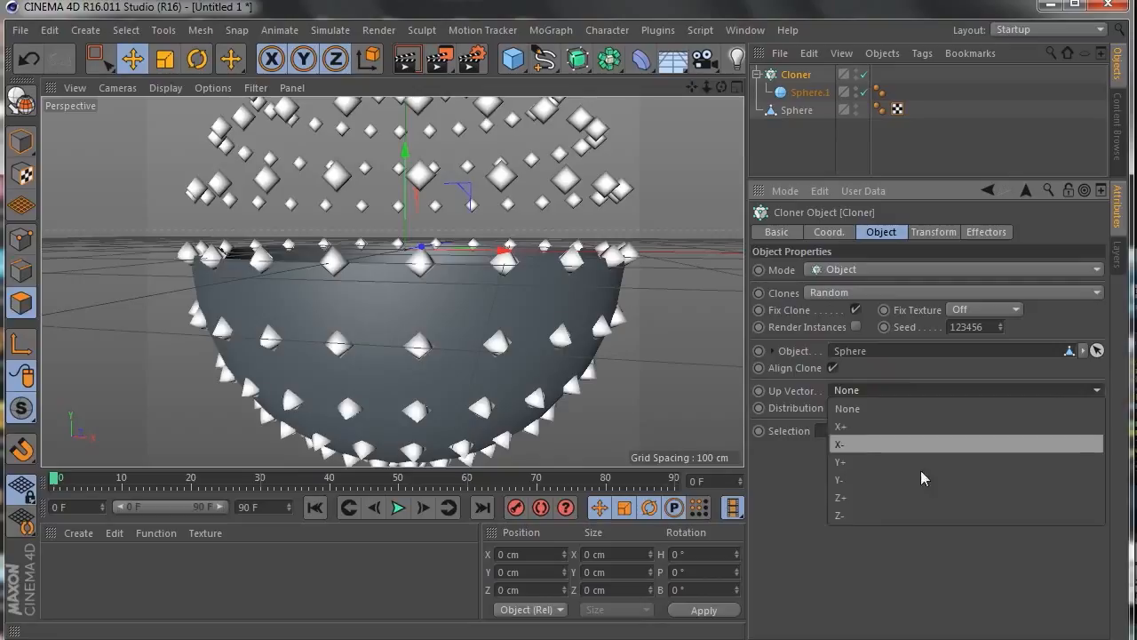
pyautogui.click(899, 603)
pyautogui.click(863, 409)
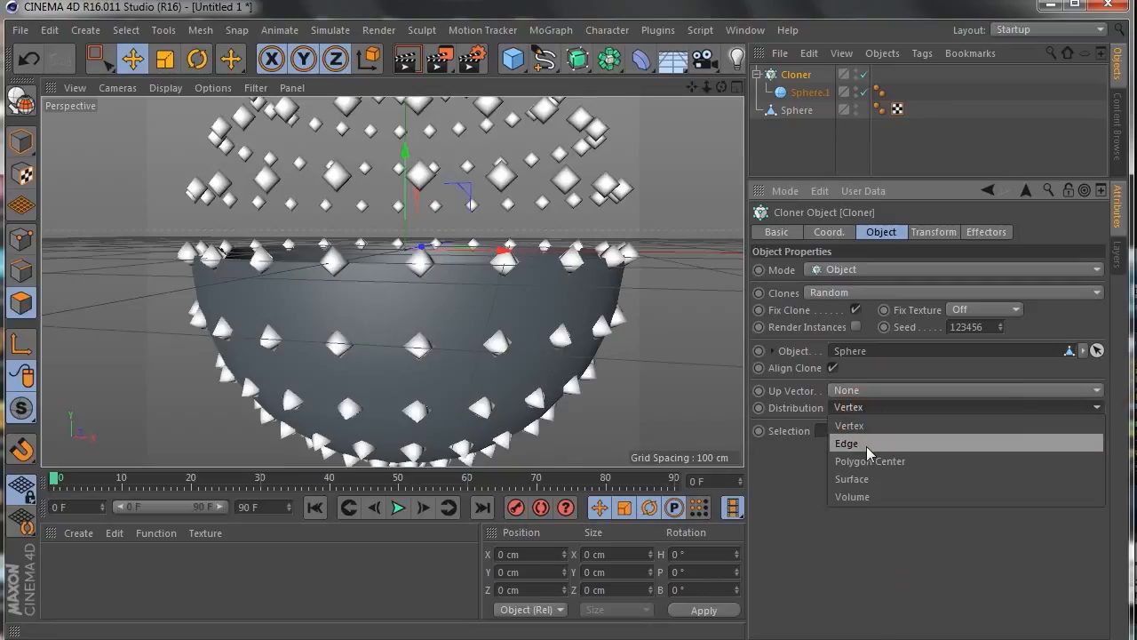
pyautogui.click(864, 441)
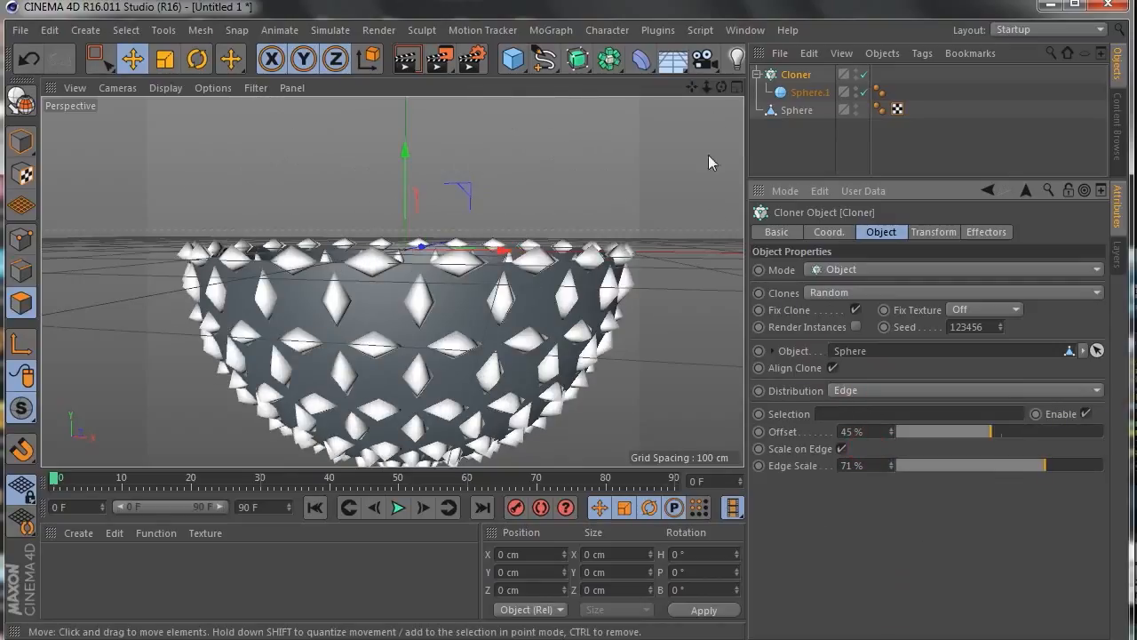
# Add a cylinder at the centre of the bowl and set its radius to 15 cm.
pyautogui.moveTo(719, 89); pyautogui.dragTo(722, 146)
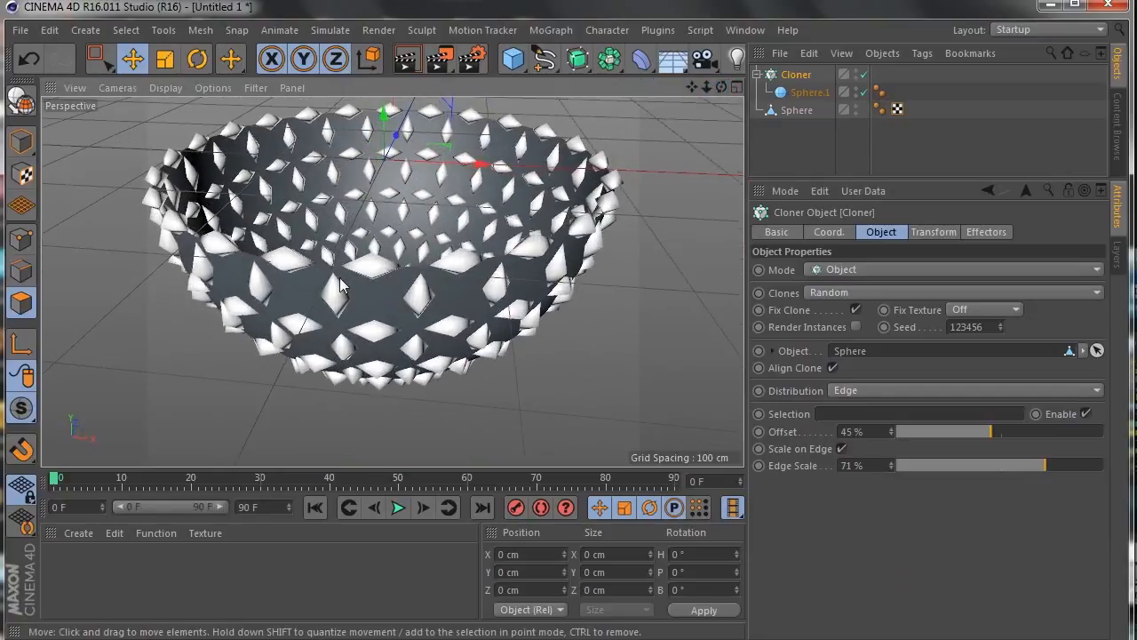
pyautogui.moveTo(704, 87)
pyautogui.mouseDown()
pyautogui.moveTo(695, 94)
pyautogui.moveTo(718, 91)
pyautogui.mouseUp()
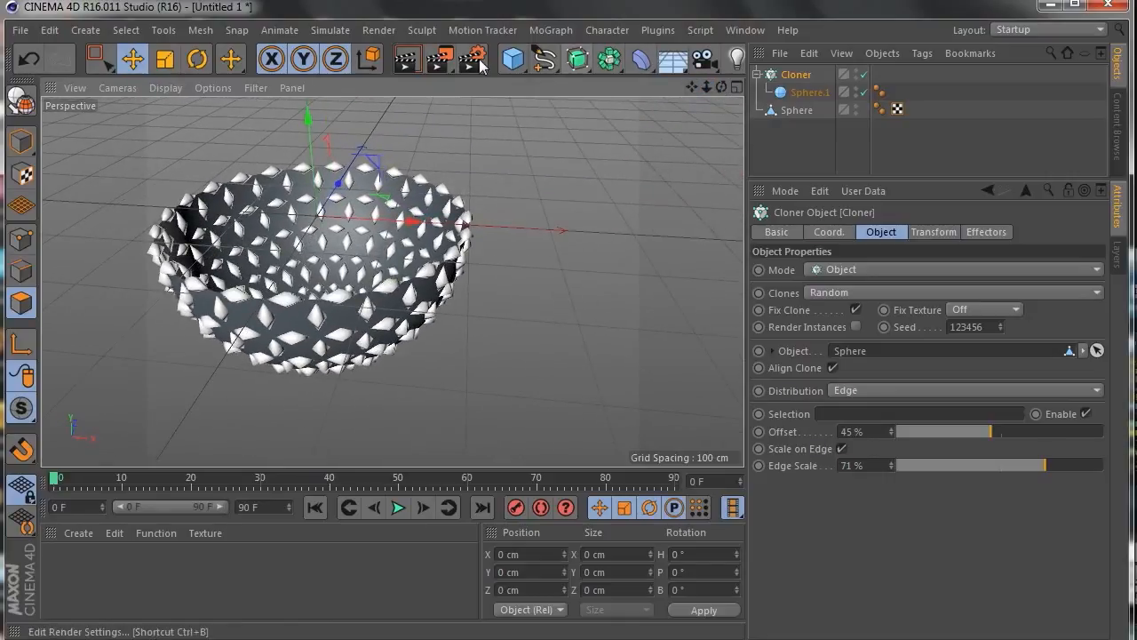
pyautogui.click(513, 59)
pyautogui.click(871, 84)
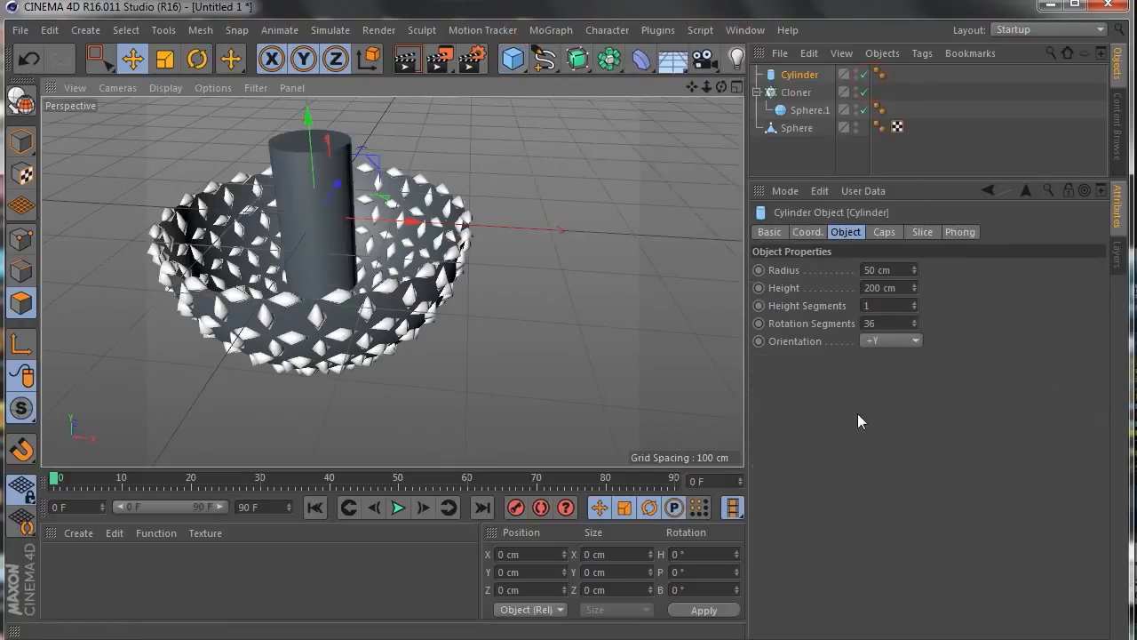
pyautogui.click(899, 270)
pyautogui.write('15')
pyautogui.click(942, 402)
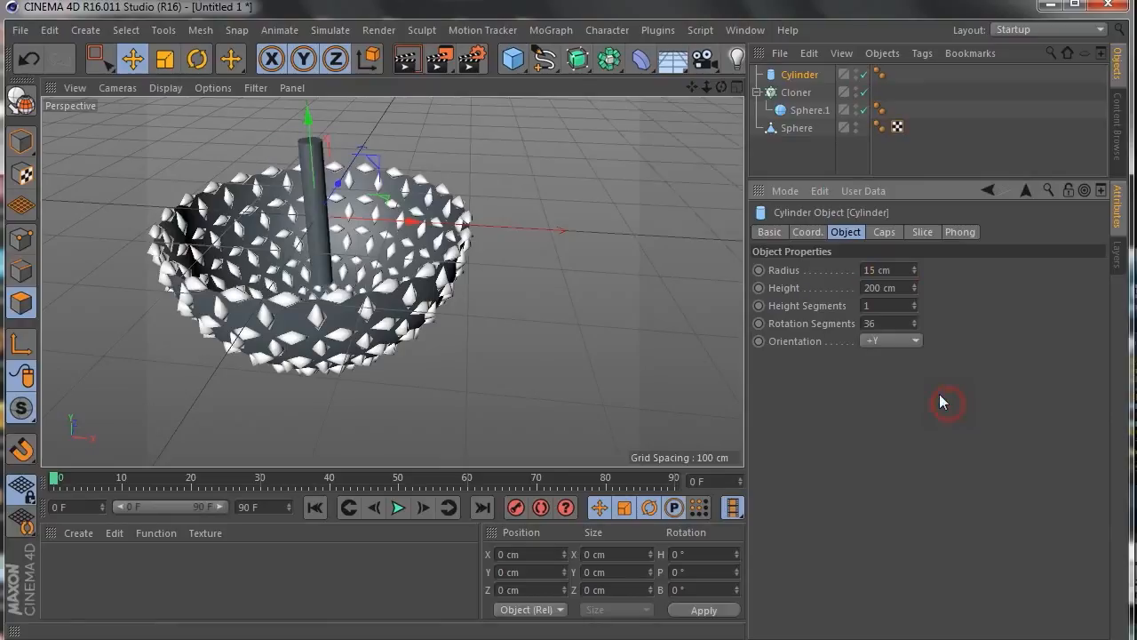
# Try heights of 50 cm and 60 cm for the central cylinder.
pyautogui.click(906, 287)
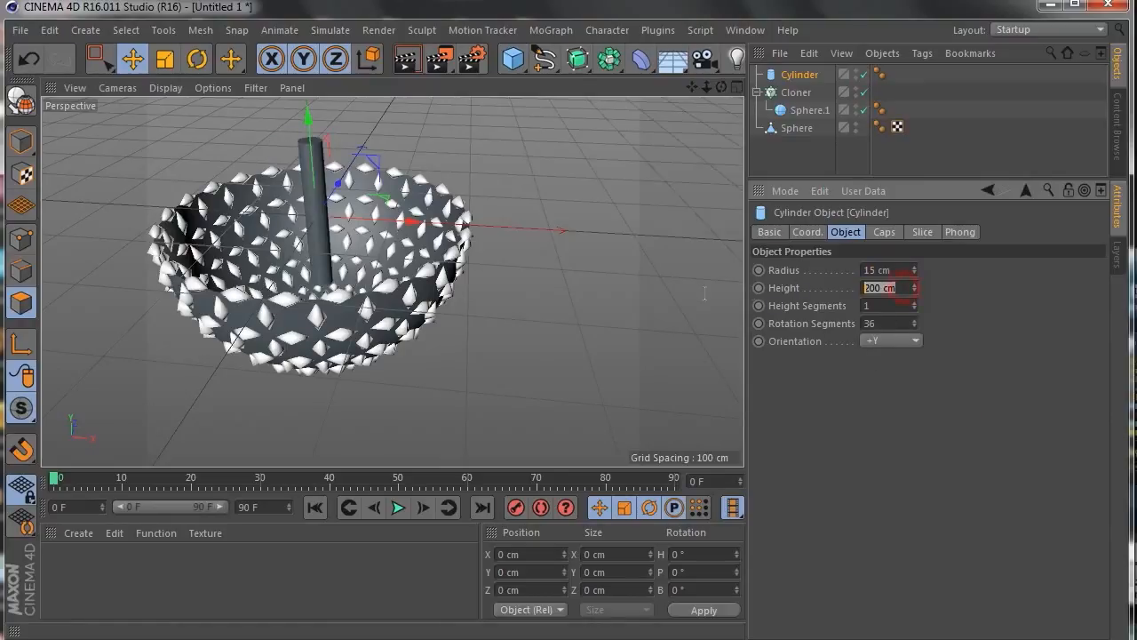
pyautogui.write('50')
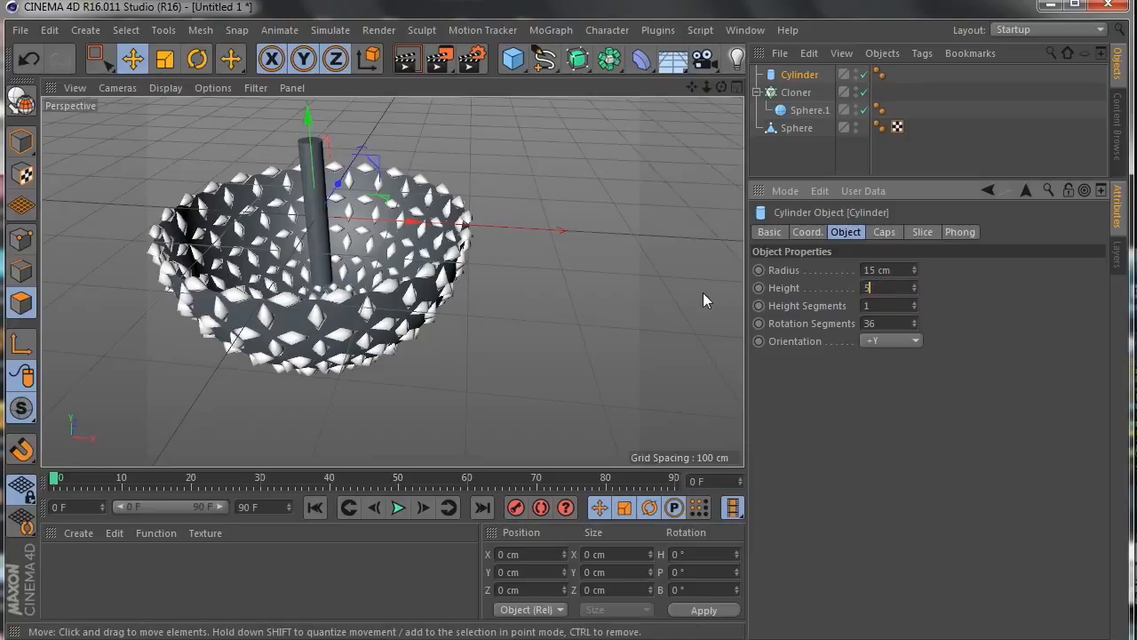
pyautogui.click(978, 363)
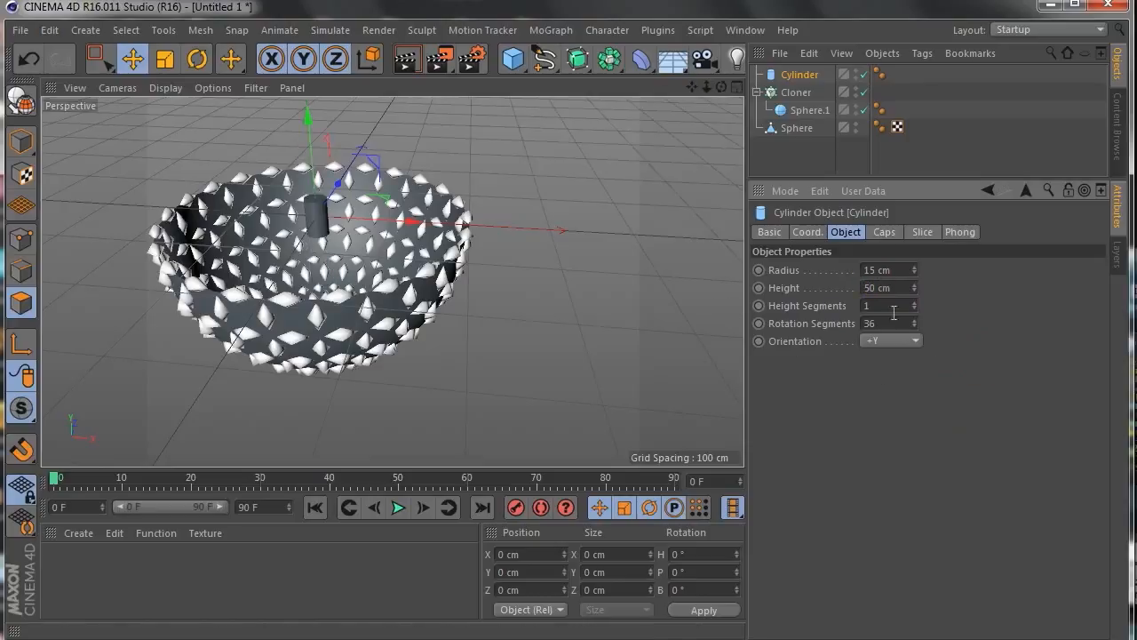
pyautogui.moveTo(724, 87)
pyautogui.mouseDown()
pyautogui.moveTo(613, 53)
pyautogui.moveTo(693, 64)
pyautogui.moveTo(721, 87)
pyautogui.mouseUp()
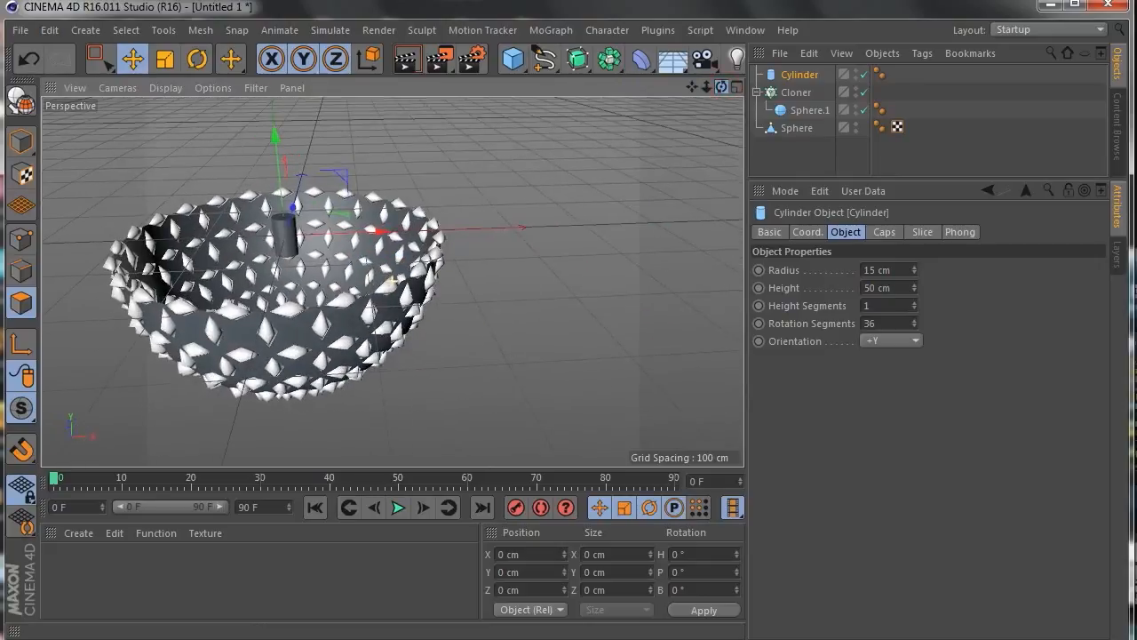
pyautogui.doubleClick(892, 287)
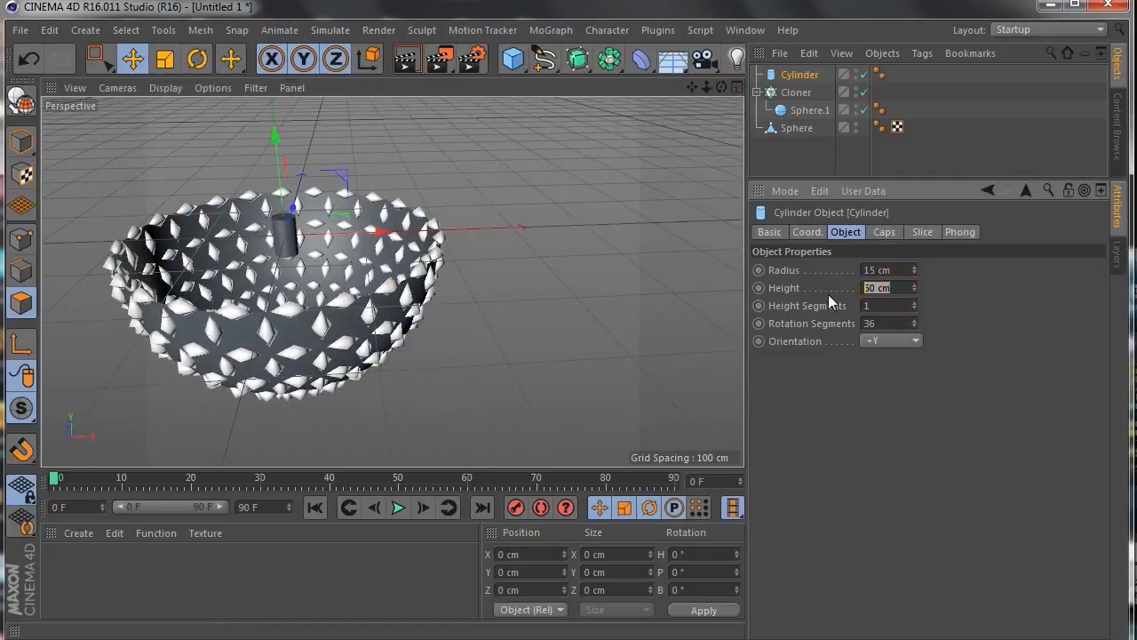
pyautogui.write('60')
pyautogui.click(999, 329)
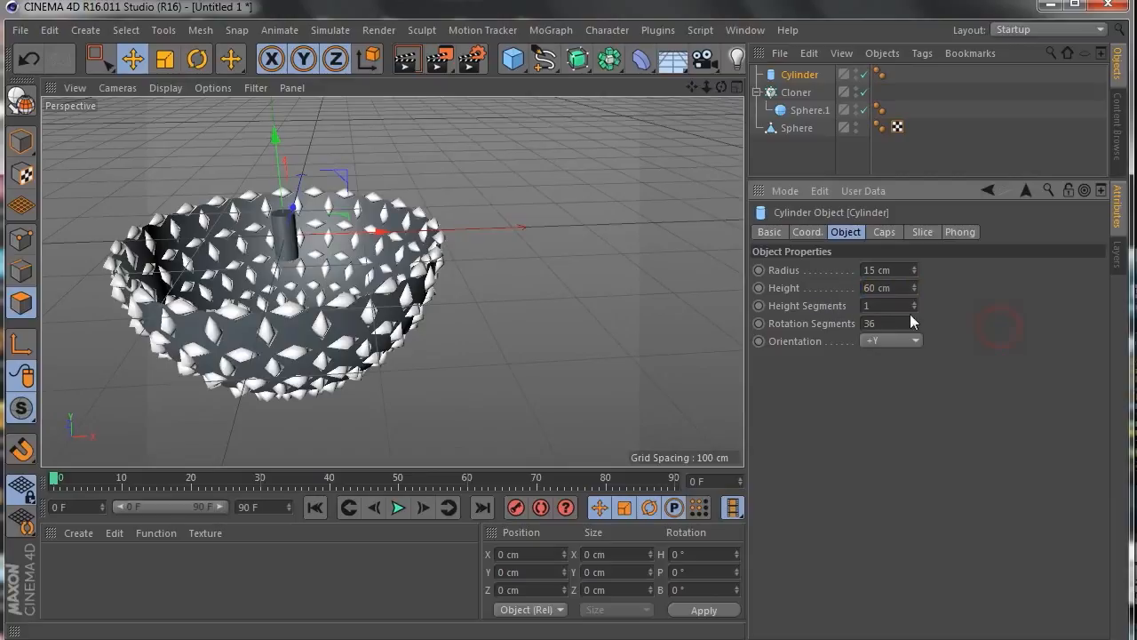
# Set the cylinder's height segments to 7 and display the viewport shading with mesh lines.
pyautogui.write('7')
pyautogui.click(169, 87)
pyautogui.click(191, 133)
pyautogui.scroll(8, 281, 246)
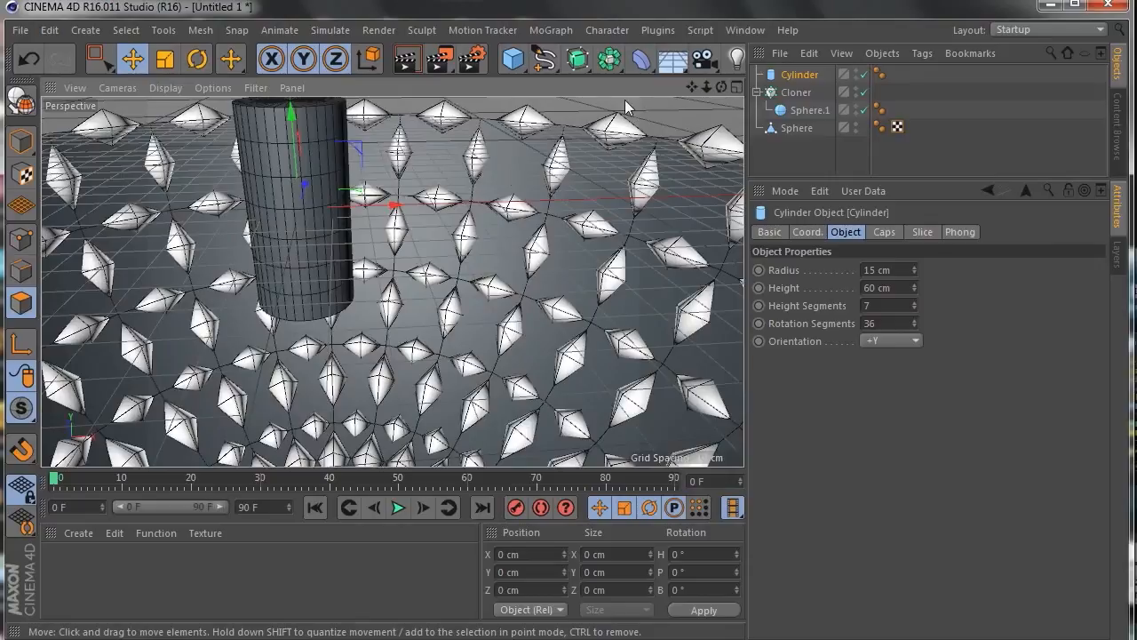
pyautogui.moveTo(721, 87); pyautogui.dragTo(346, 311)
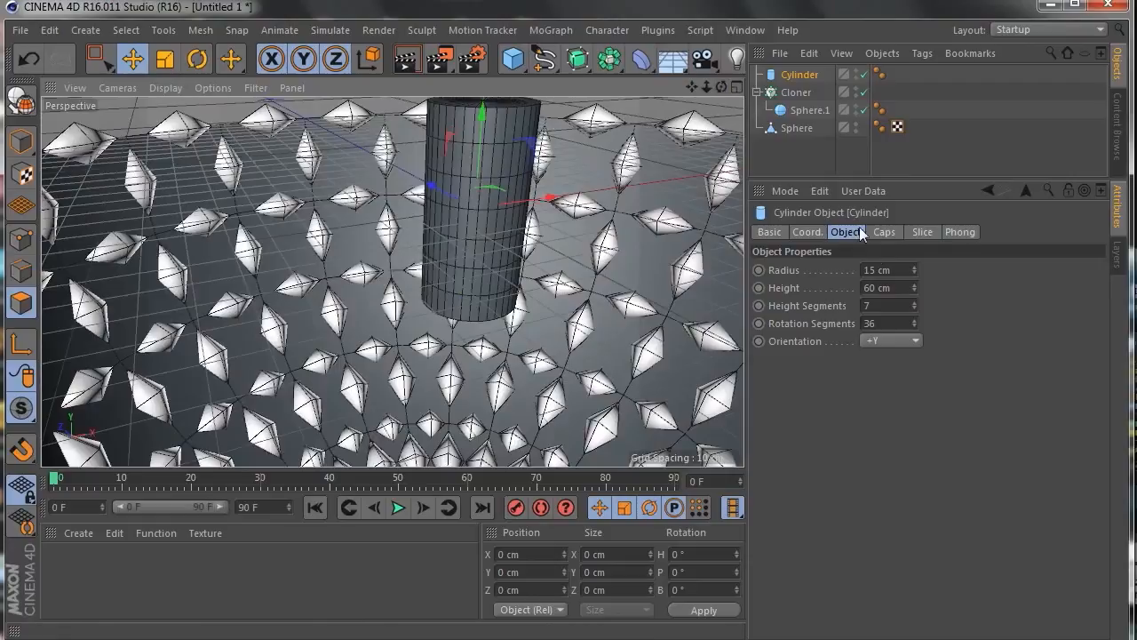
# Set the cylinder's rotation segments to 20.
pyautogui.click(894, 324)
pyautogui.write('20')
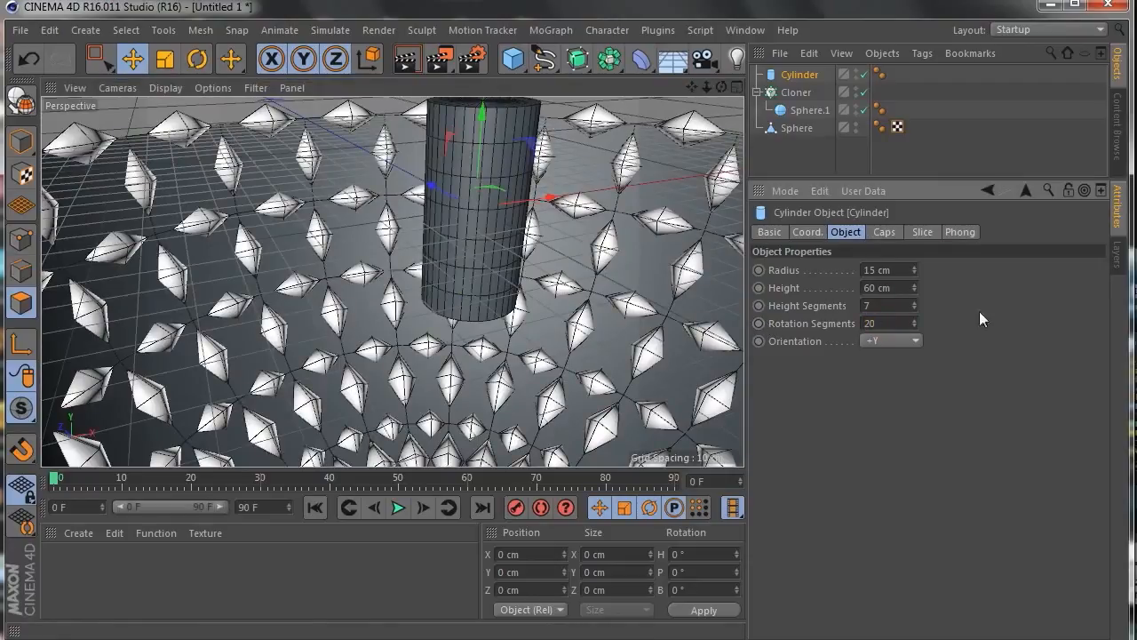
pyautogui.click(1060, 303)
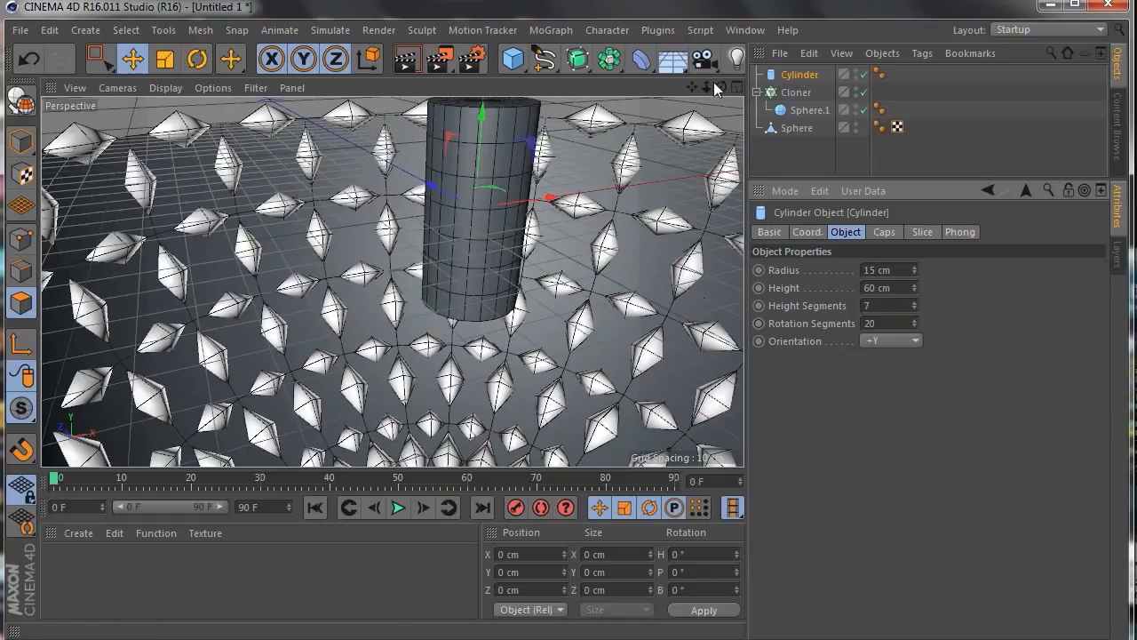
pyautogui.moveTo(691, 86); pyautogui.dragTo(586, 160)
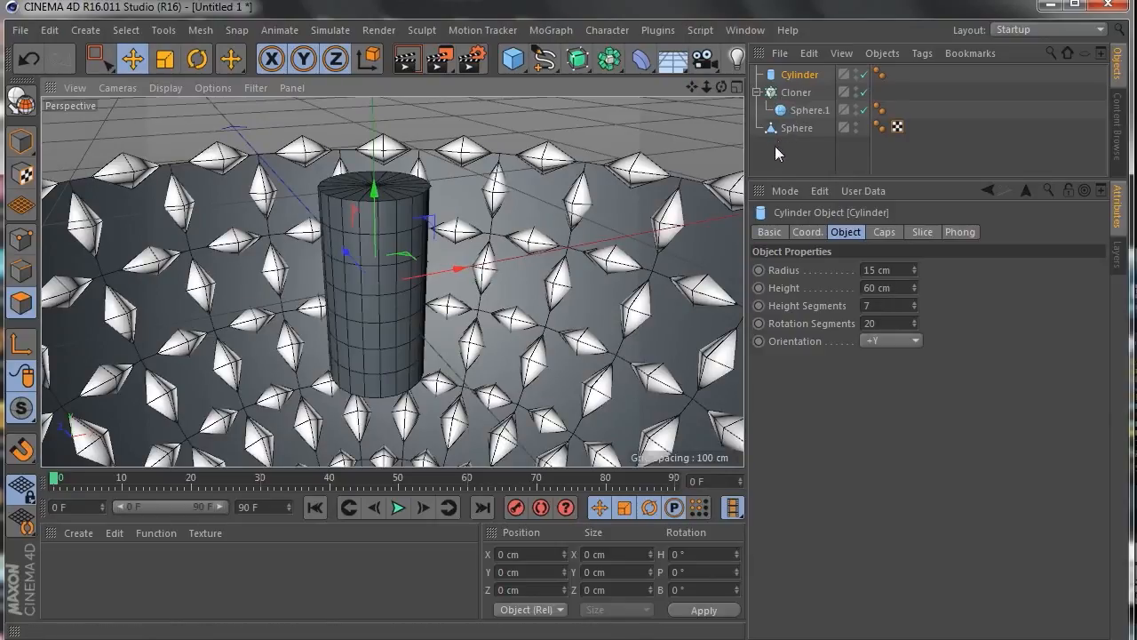
# Set the cylinder's height to 70 cm.
pyautogui.click(897, 289)
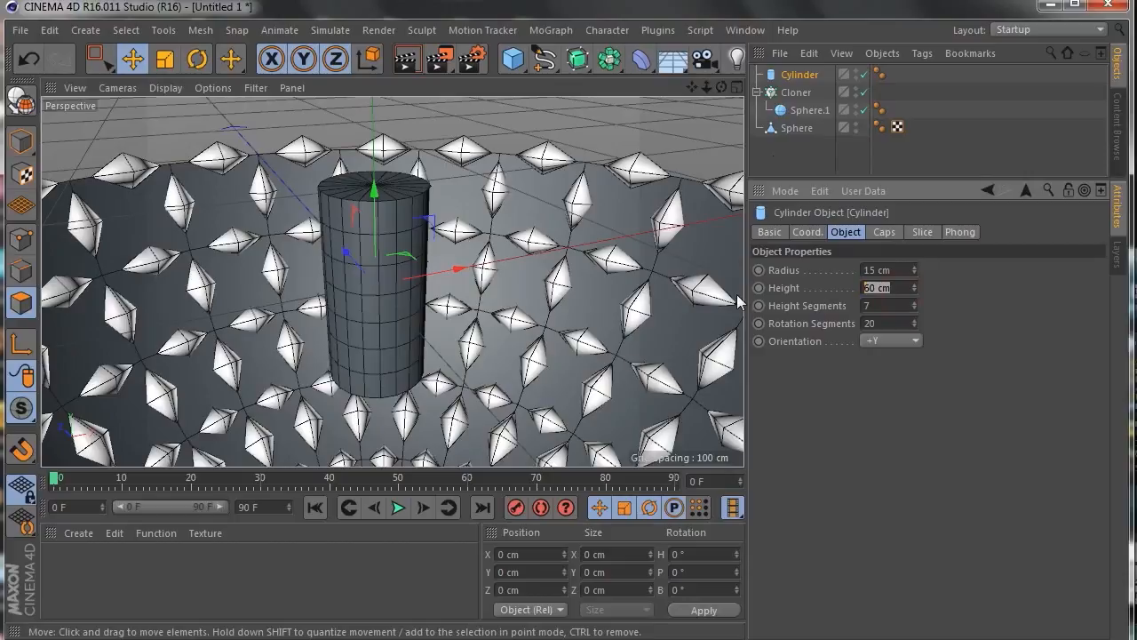
pyautogui.write('70')
pyautogui.press('Return')
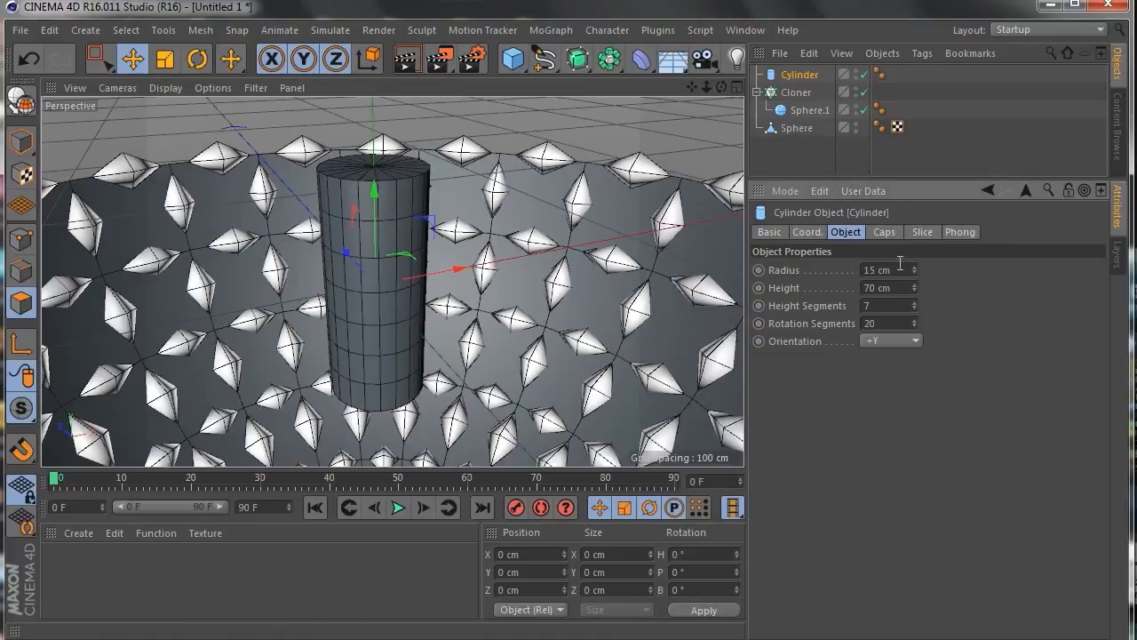
pyautogui.moveTo(706, 87); pyautogui.dragTo(604, 126)
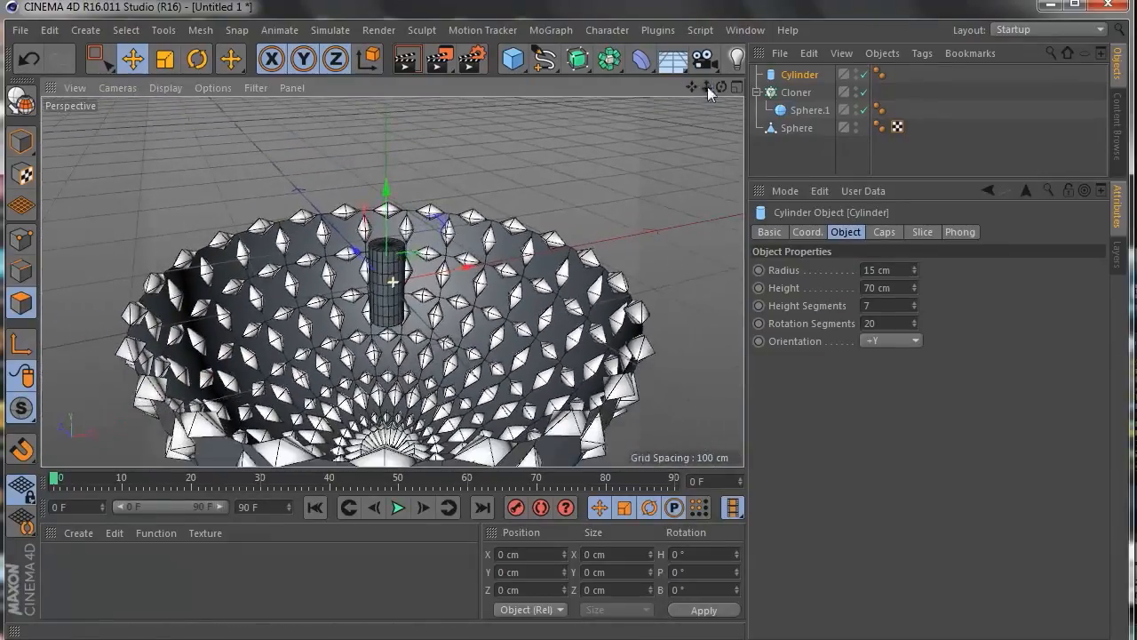
pyautogui.moveTo(692, 86); pyautogui.dragTo(671, 56)
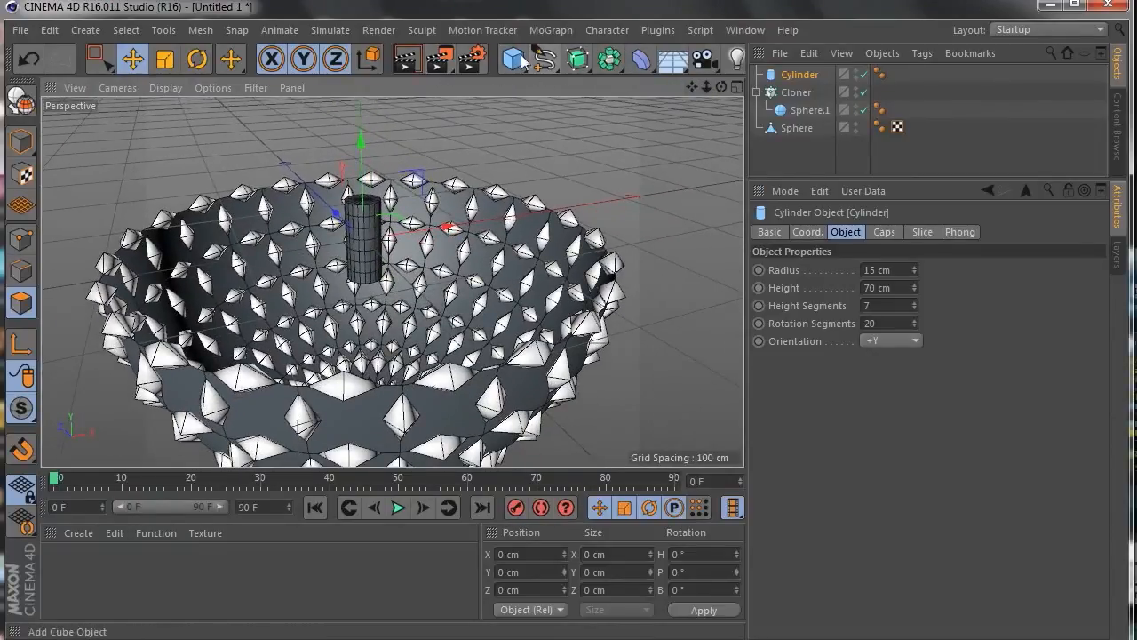
# Add a second MoGraph Cloner, make the cylinder its child, and look at the cylinder's cap settings.
pyautogui.click(551, 31)
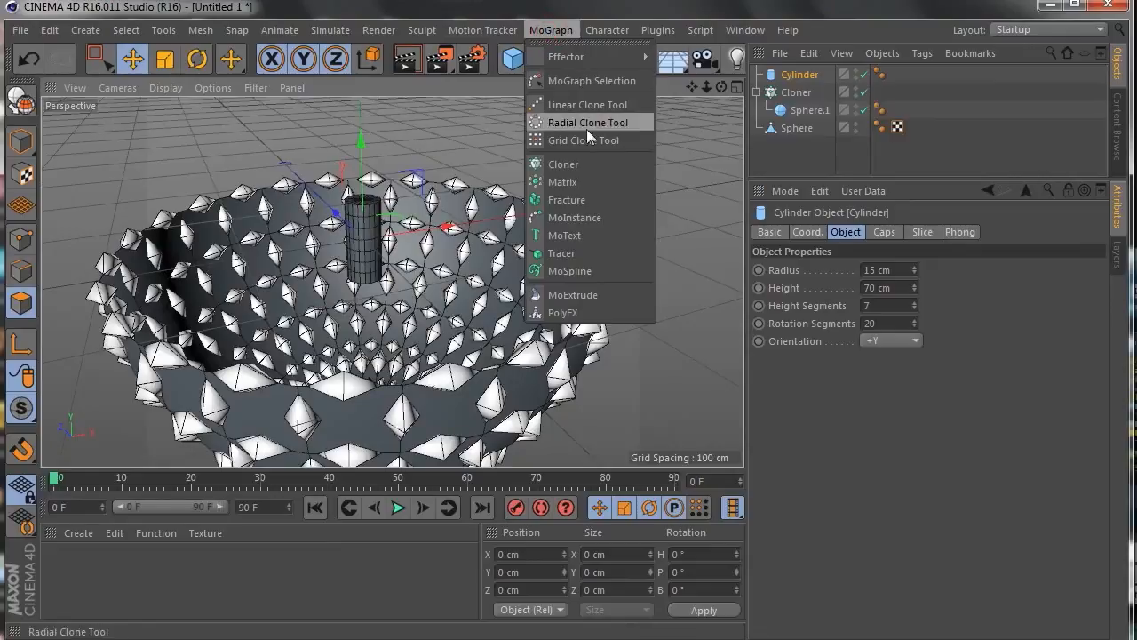
pyautogui.click(583, 166)
pyautogui.moveTo(784, 93); pyautogui.dragTo(800, 73)
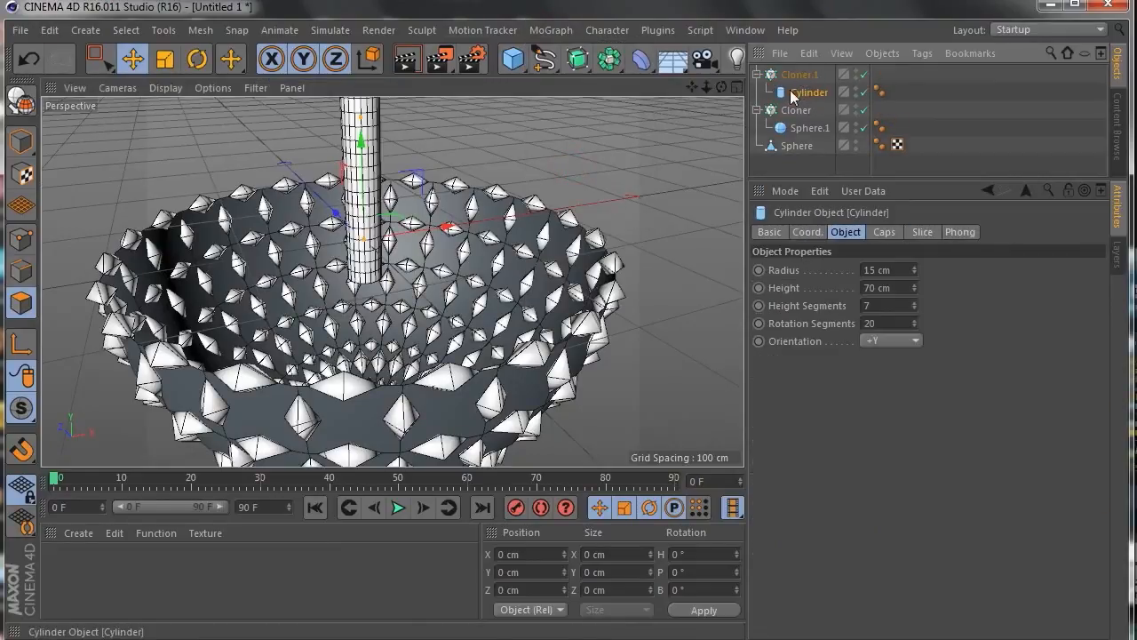
pyautogui.moveTo(707, 86); pyautogui.dragTo(680, 92)
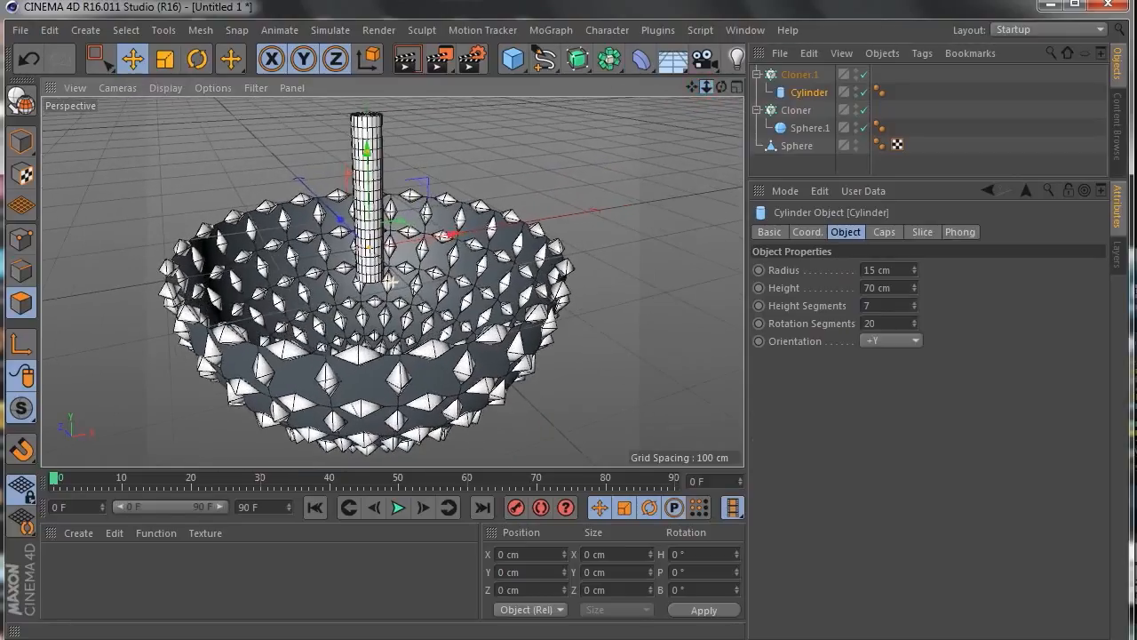
pyautogui.click(882, 232)
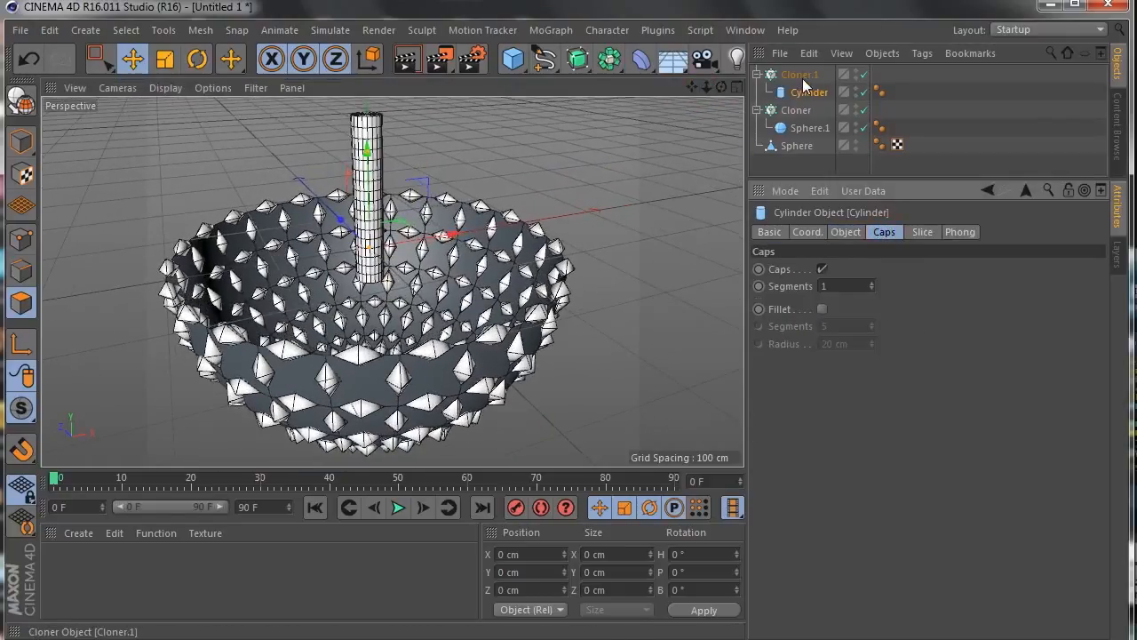
# Set the cylinder cloner's mode to Radial.
pyautogui.click(800, 74)
pyautogui.click(865, 271)
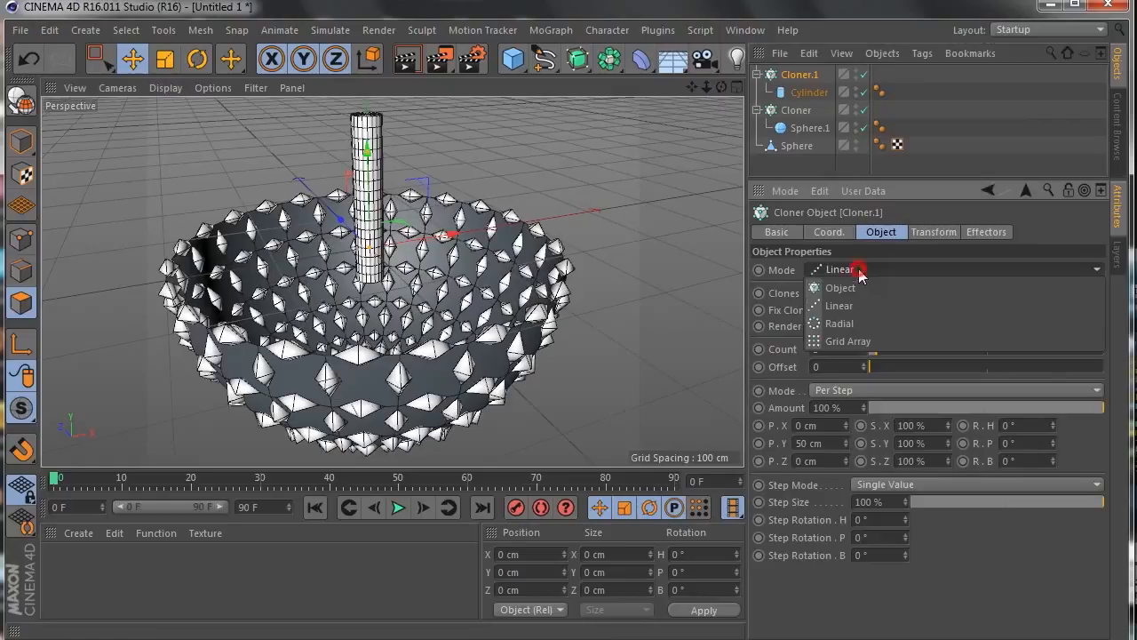
pyautogui.click(857, 319)
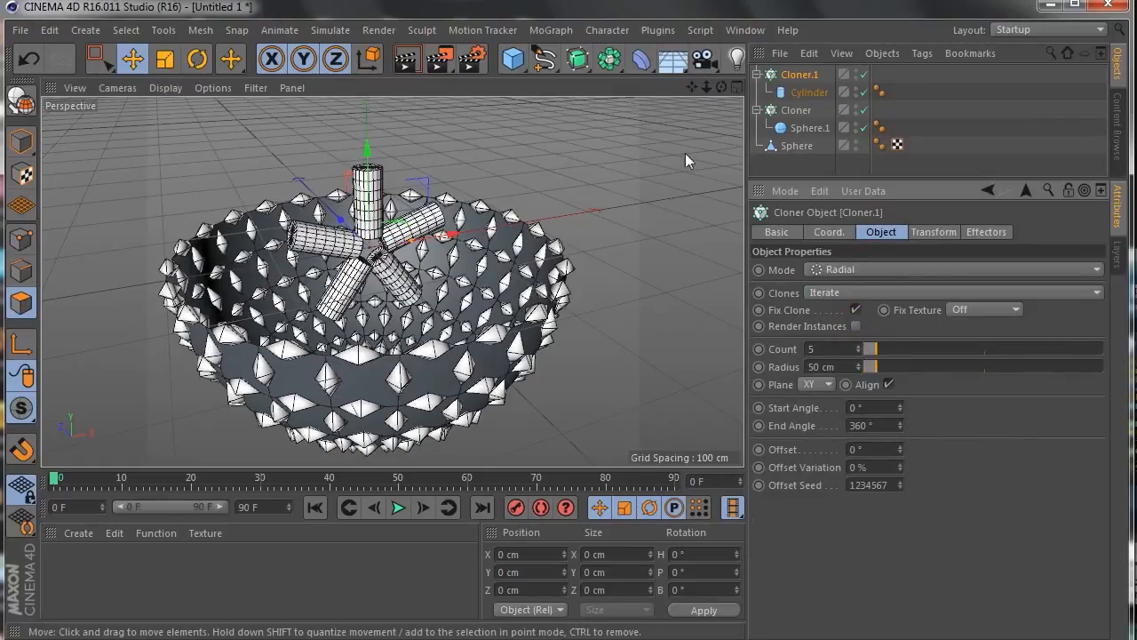
pyautogui.moveTo(722, 87)
pyautogui.mouseDown()
pyautogui.moveTo(727, 111)
pyautogui.moveTo(744, 93)
pyautogui.moveTo(735, 97)
pyautogui.mouseUp()
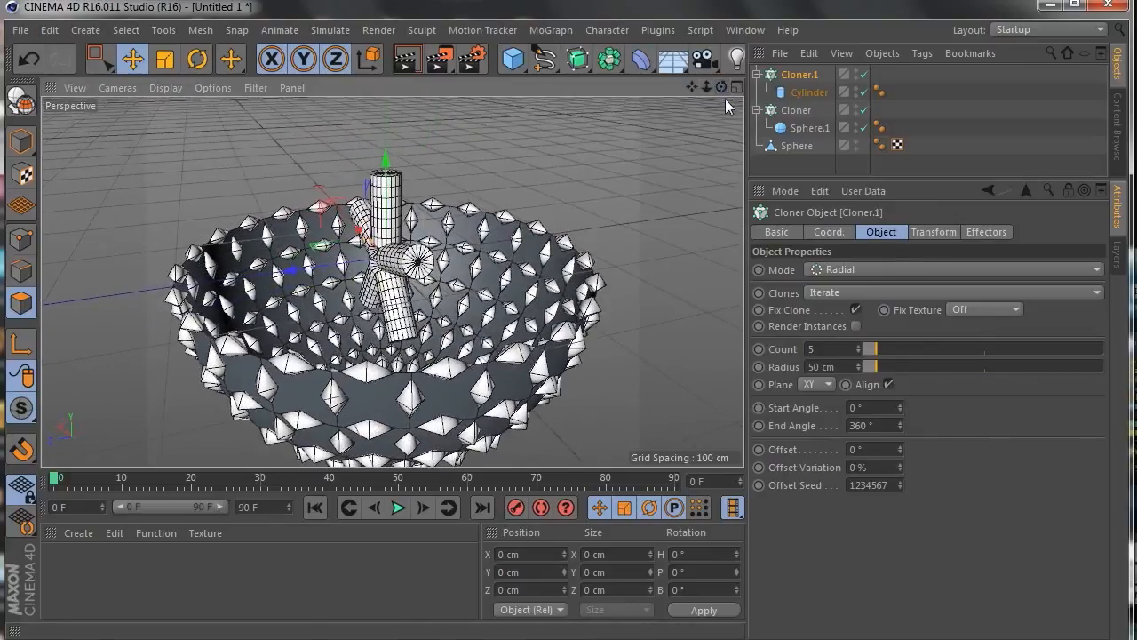
# Set the radial cloner's plane to ZY with Render Instances on and Fix Clone off, and orient the cylinder along +Z.
pyautogui.click(826, 384)
pyautogui.click(812, 421)
pyautogui.click(817, 389)
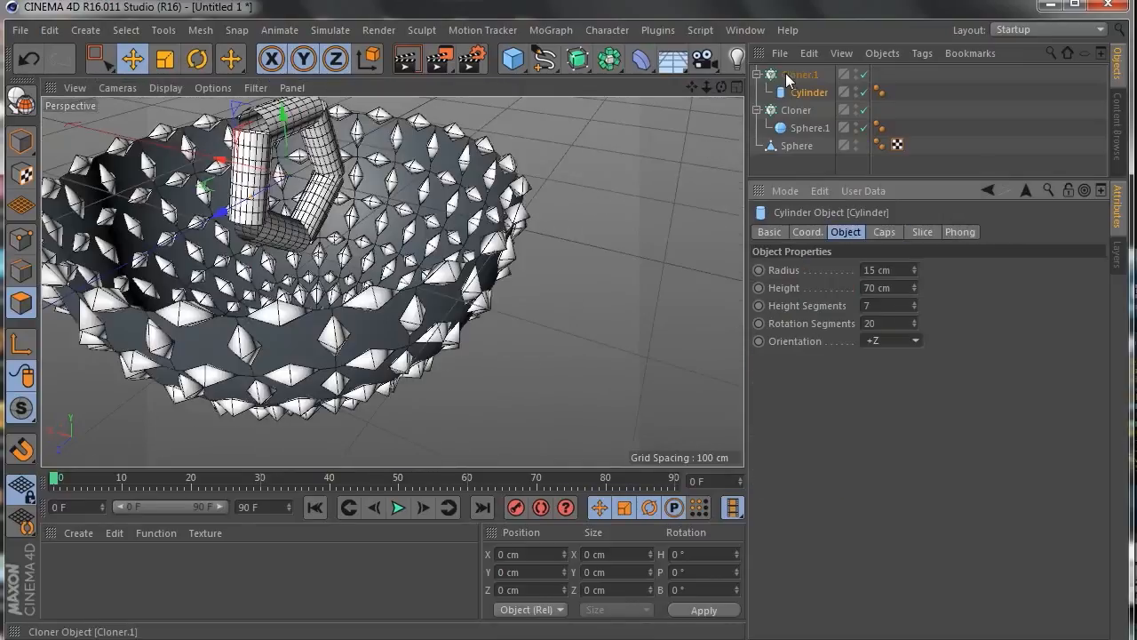
pyautogui.click(785, 73)
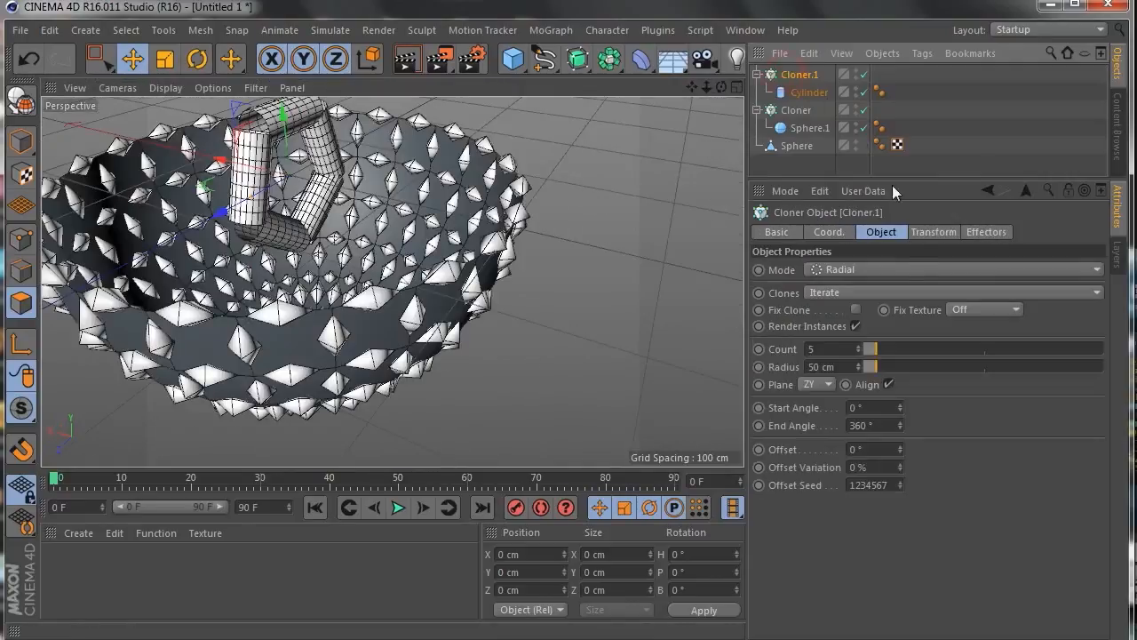
# Set the radial cloner's plane to XZ.
pyautogui.click(826, 385)
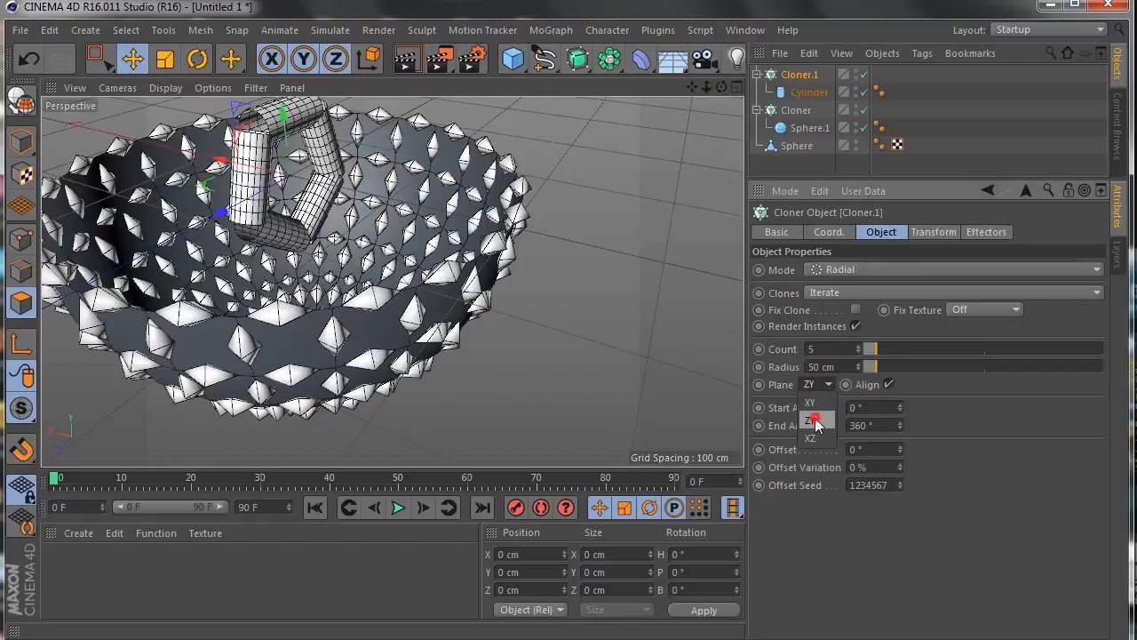
pyautogui.click(817, 384)
pyautogui.click(812, 438)
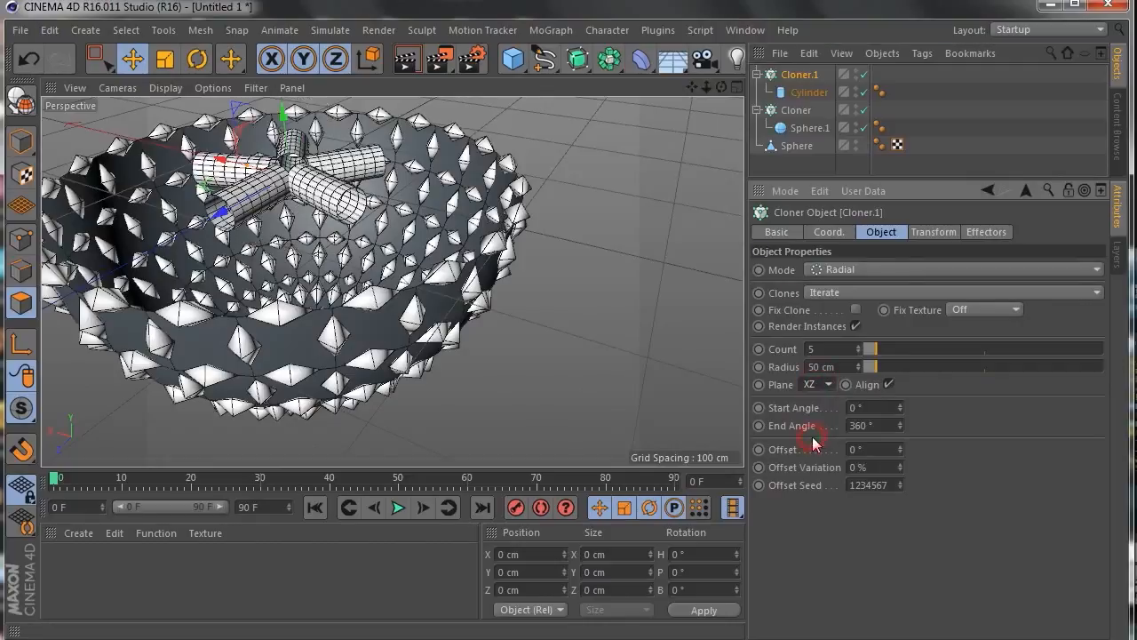
pyautogui.moveTo(692, 86); pyautogui.dragTo(755, 120)
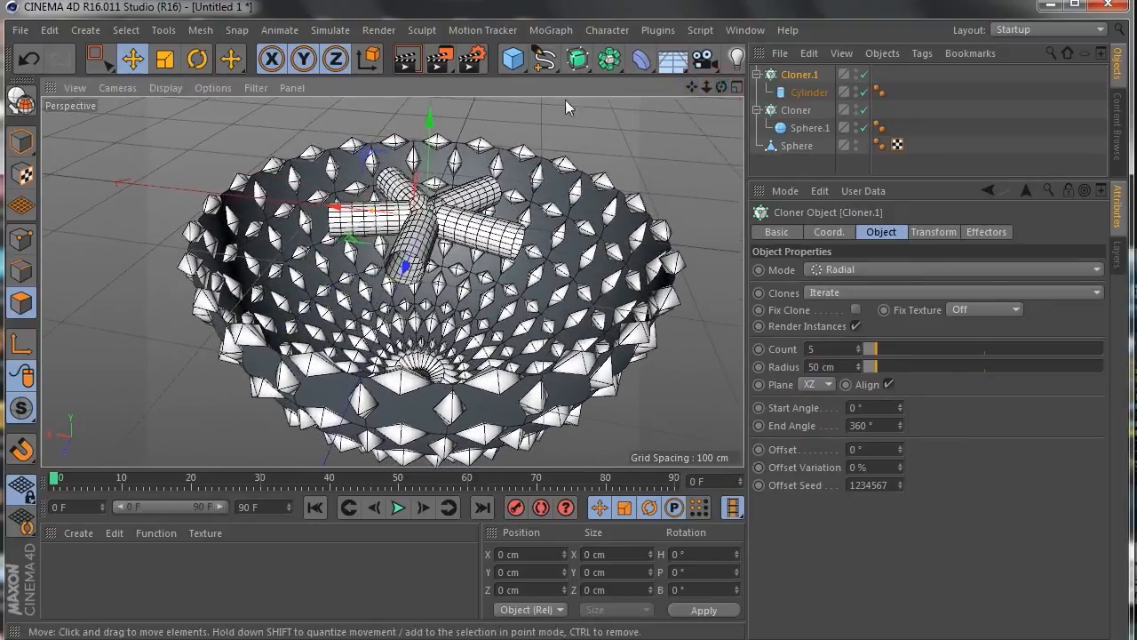
# Widen the radial cloner's radius to 211 cm and set its count to 10.
pyautogui.moveTo(872, 366); pyautogui.dragTo(915, 373)
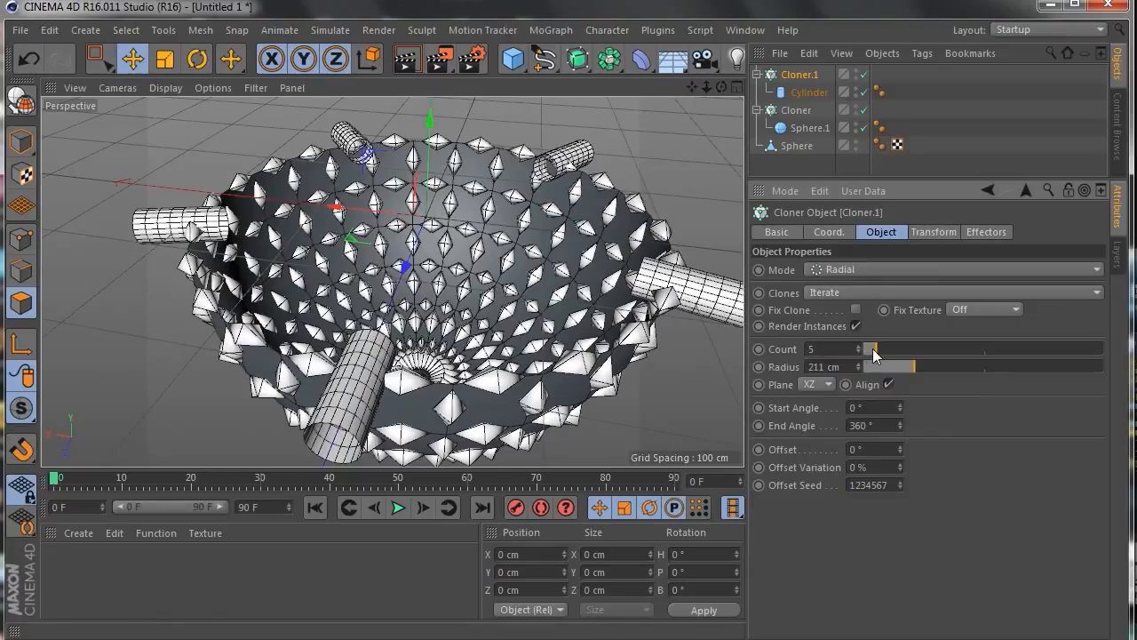
pyautogui.doubleClick(839, 348)
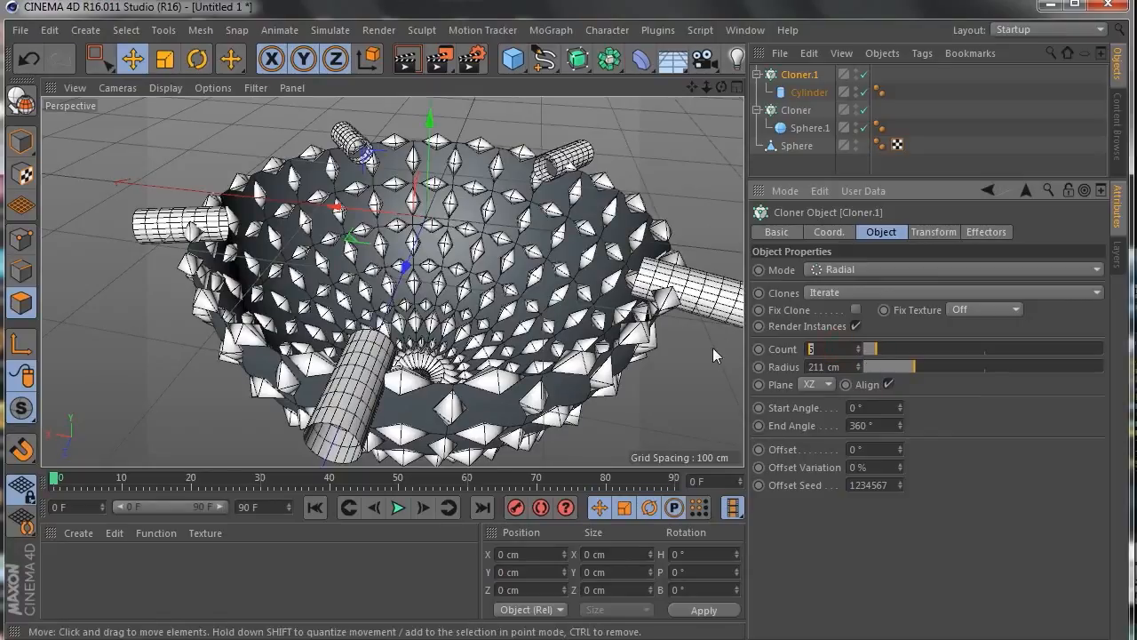
pyautogui.write('10')
pyautogui.press('Return')
pyautogui.click(1022, 412)
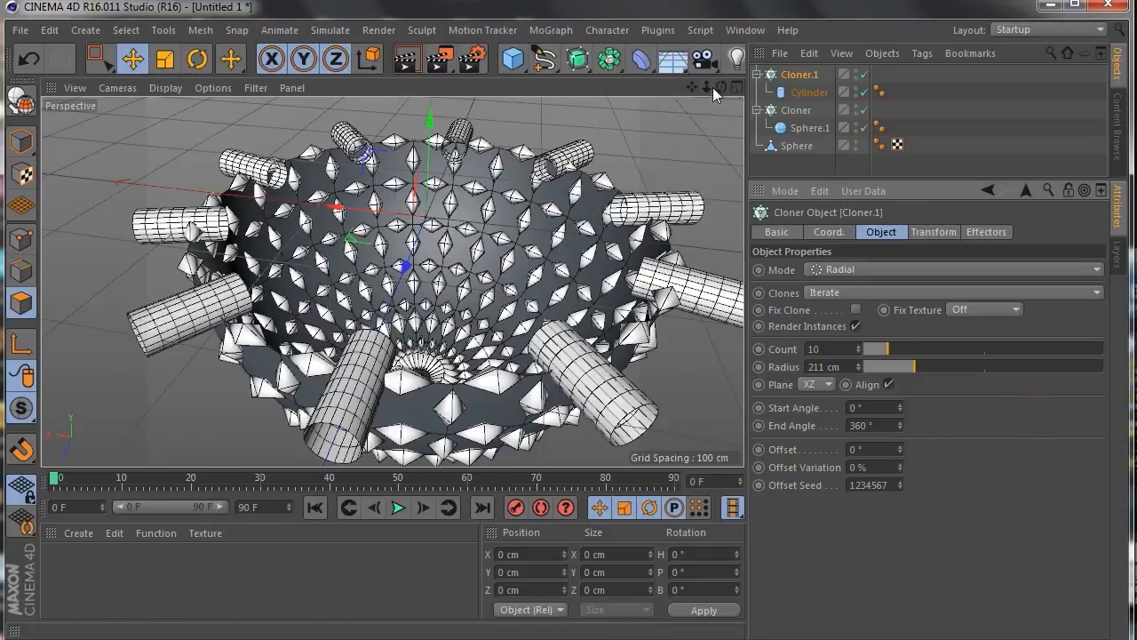
# Increase the radial cloner's radius to 222 cm so the cylinders sit further out around the bowl.
pyautogui.moveTo(720, 87)
pyautogui.mouseDown()
pyautogui.moveTo(729, 142)
pyautogui.moveTo(760, 191)
pyautogui.moveTo(737, 92)
pyautogui.moveTo(733, 133)
pyautogui.moveTo(720, 95)
pyautogui.mouseUp()
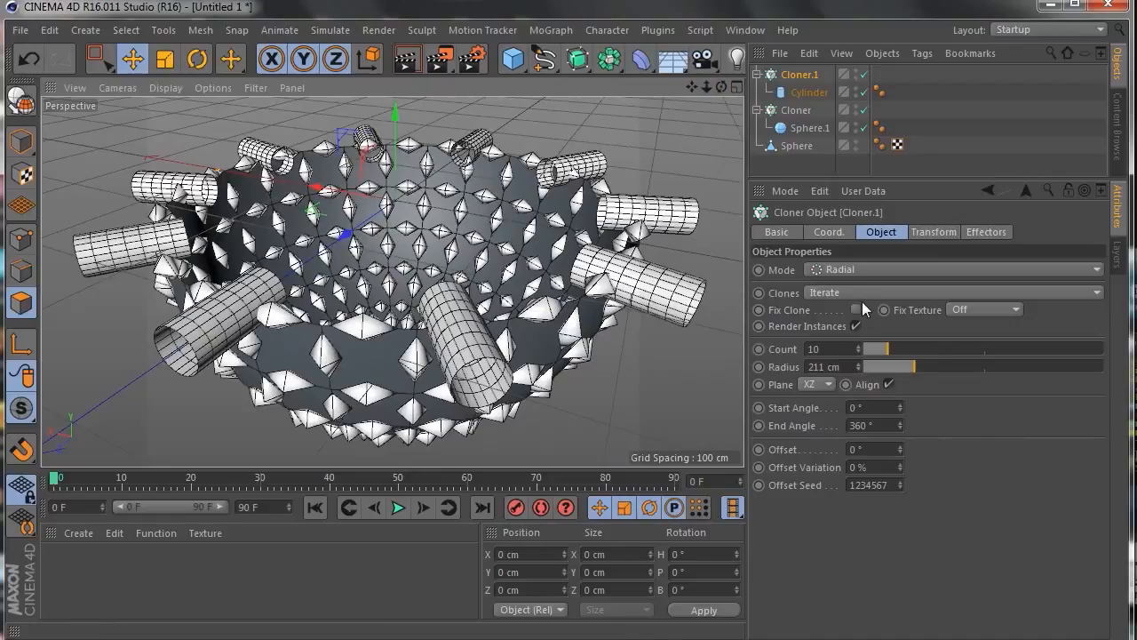
pyautogui.moveTo(915, 363); pyautogui.dragTo(918, 364)
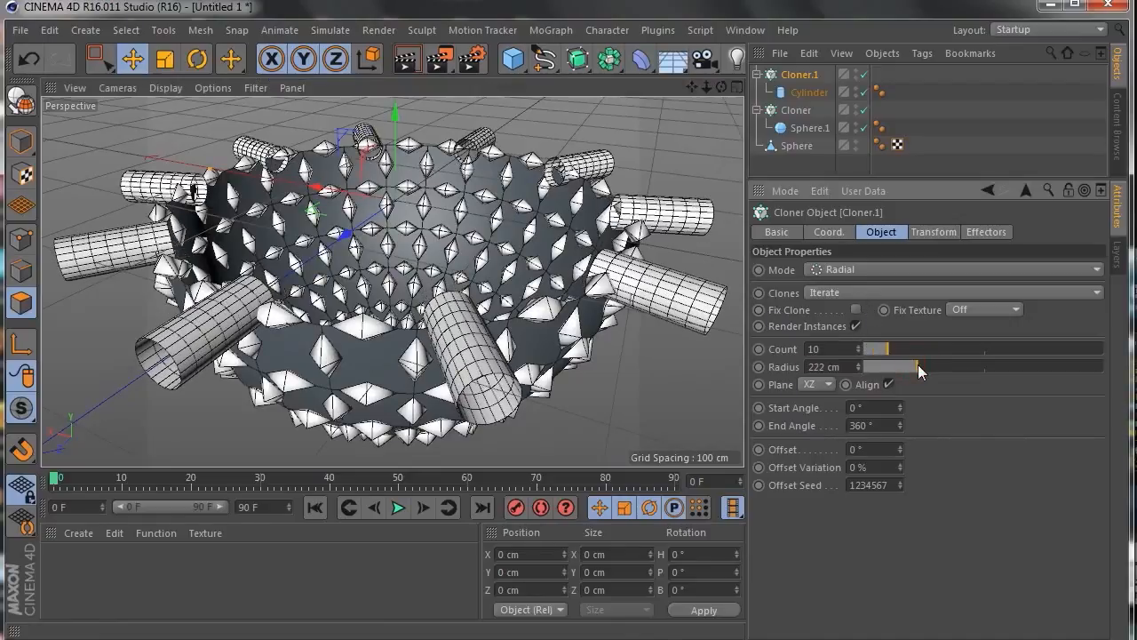
pyautogui.moveTo(726, 92)
pyautogui.mouseDown()
pyautogui.moveTo(723, 124)
pyautogui.moveTo(737, 106)
pyautogui.moveTo(721, 90)
pyautogui.mouseUp()
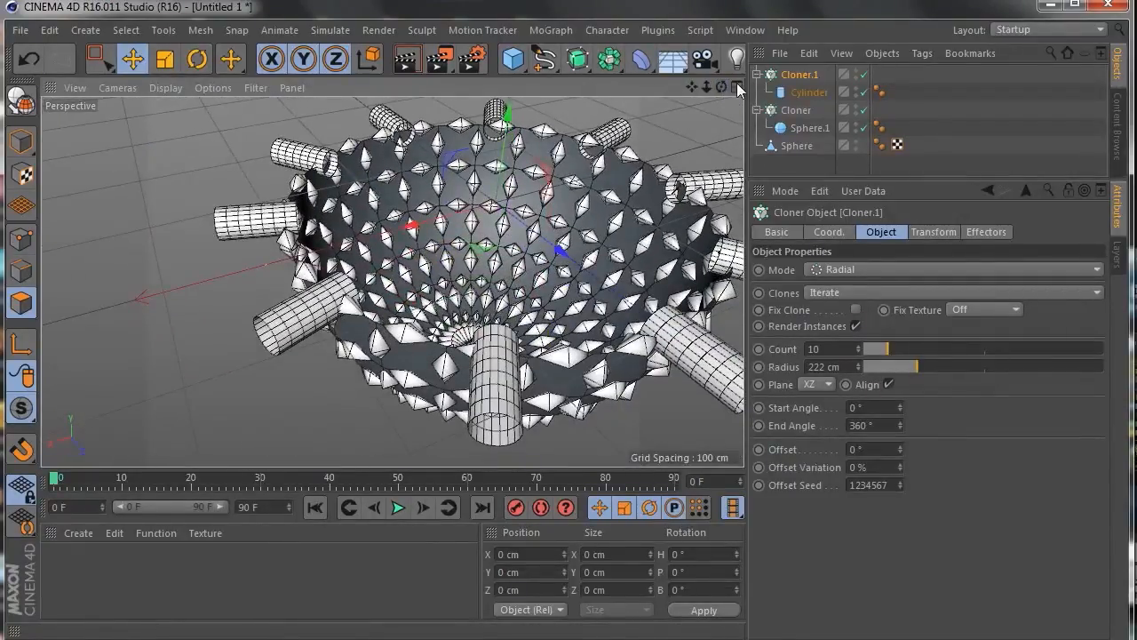
# Move the radial ring of cylinders down about 119 cm along Y in the Front view.
pyautogui.click(737, 86)
pyautogui.click(737, 284)
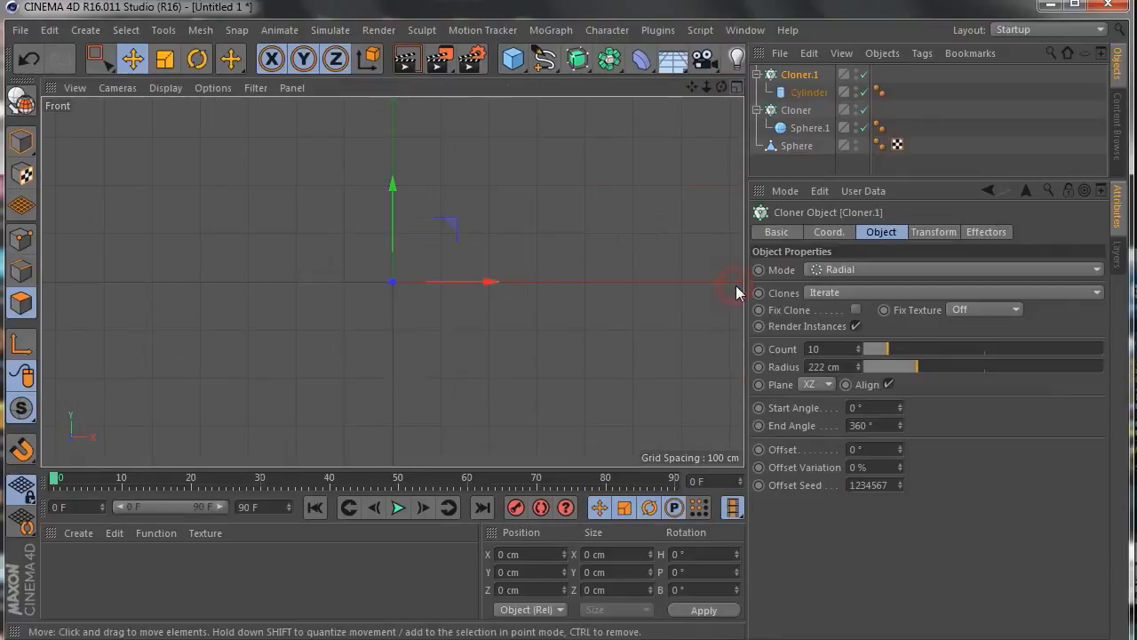
pyautogui.moveTo(380, 225); pyautogui.dragTo(379, 243)
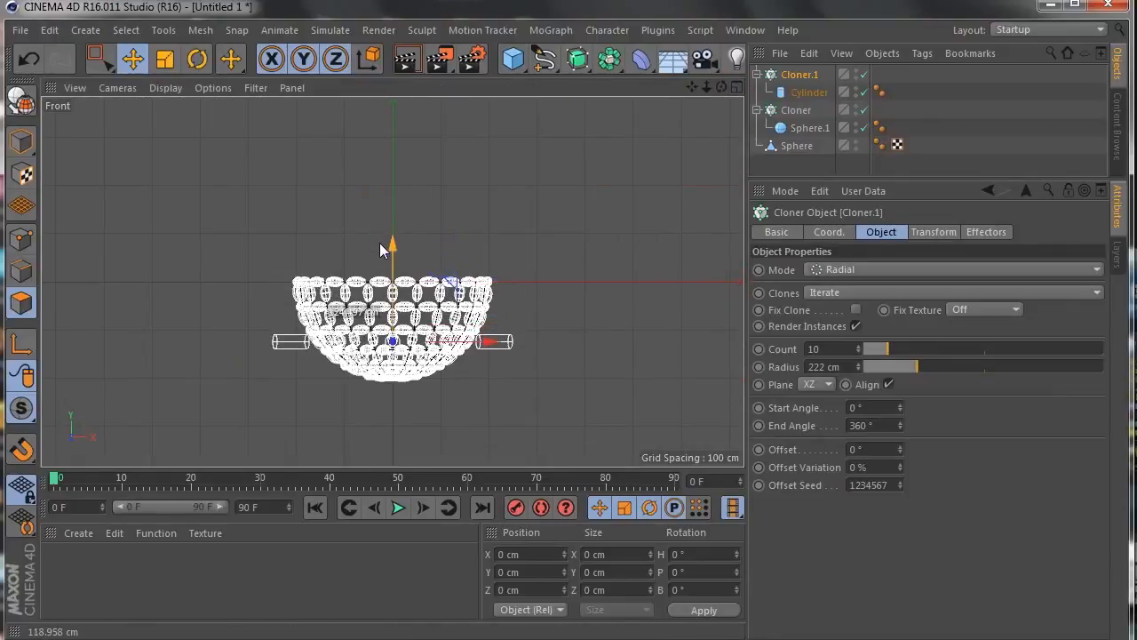
# Reduce the radial cloner's radius to 175 cm so the cylinders sit closer to the bowl in the Perspective view.
pyautogui.click(737, 87)
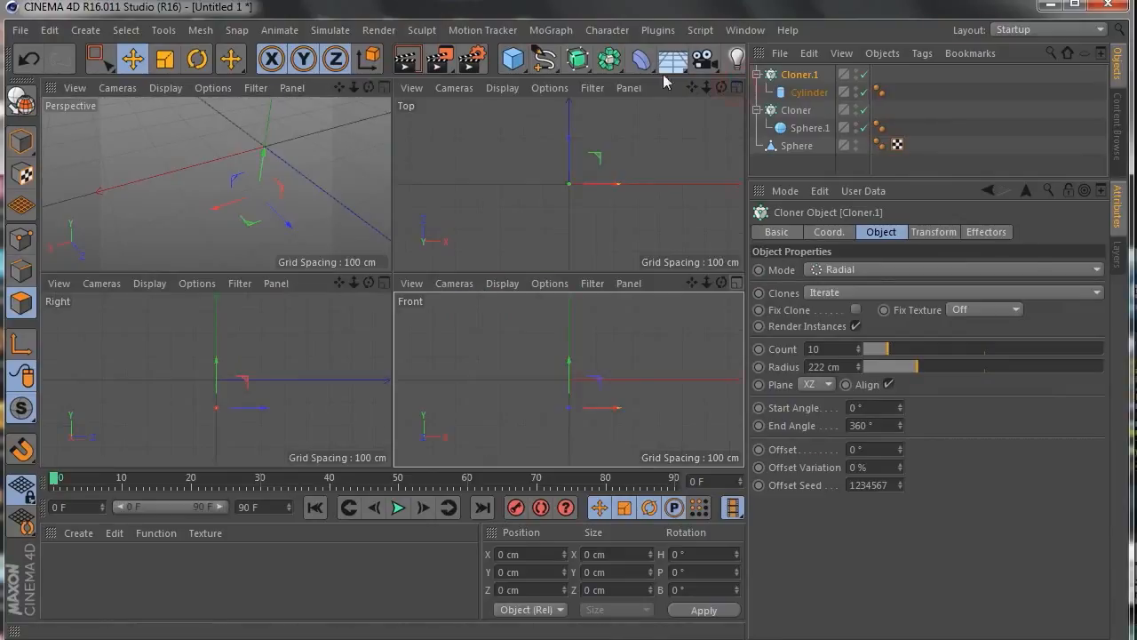
pyautogui.click(385, 88)
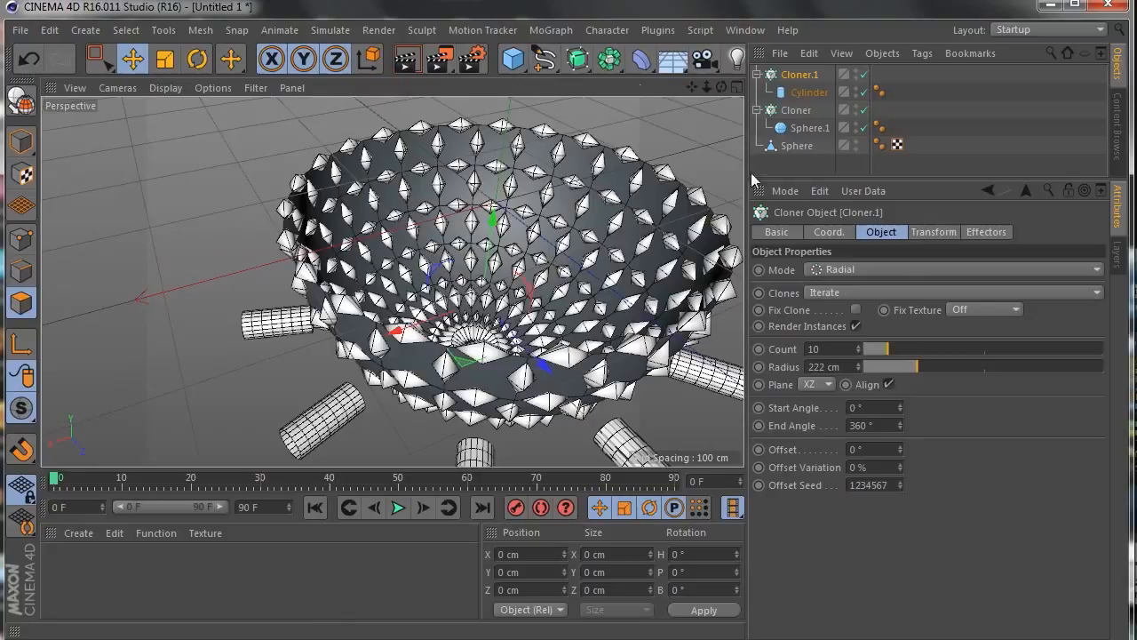
pyautogui.moveTo(911, 364)
pyautogui.mouseDown()
pyautogui.moveTo(893, 367)
pyautogui.moveTo(907, 369)
pyautogui.mouseUp()
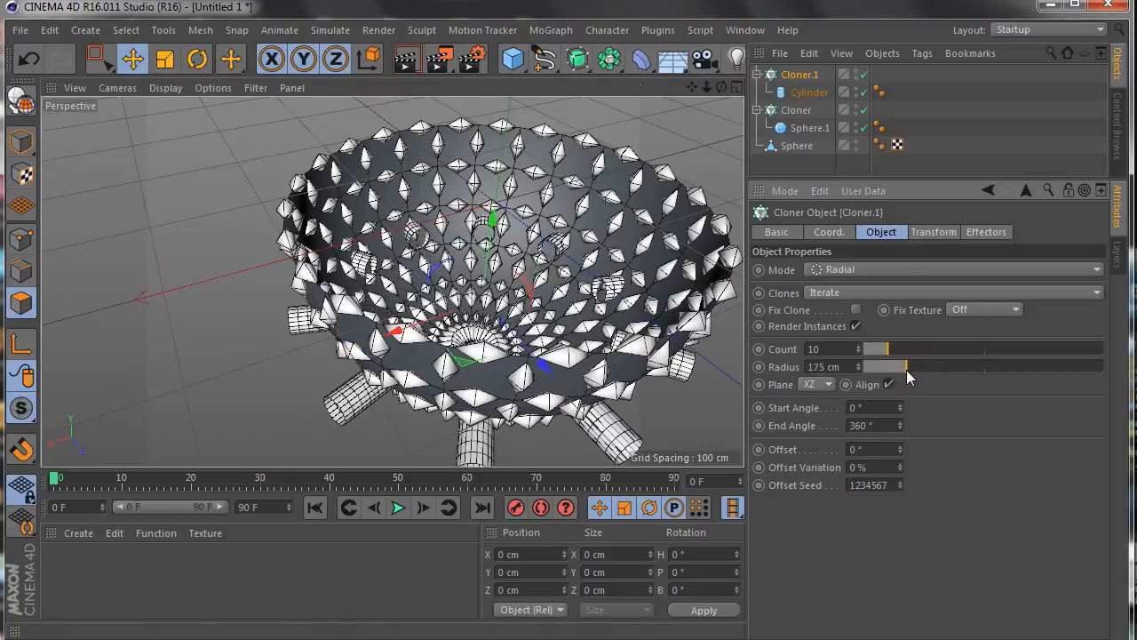
# Return from the reference video to Cinema 4D and raise the cylinder ring to the bowl's third row of horizontal spikes in the Front view.
pyautogui.moveTo(722, 87); pyautogui.dragTo(638, 98)
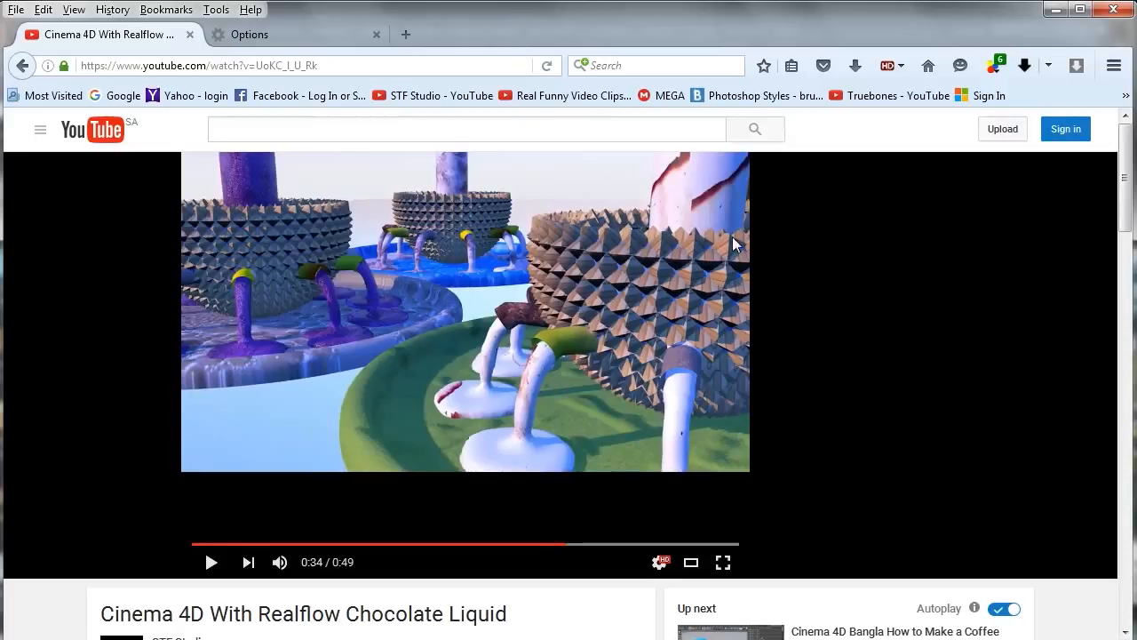
pyautogui.click(1056, 9)
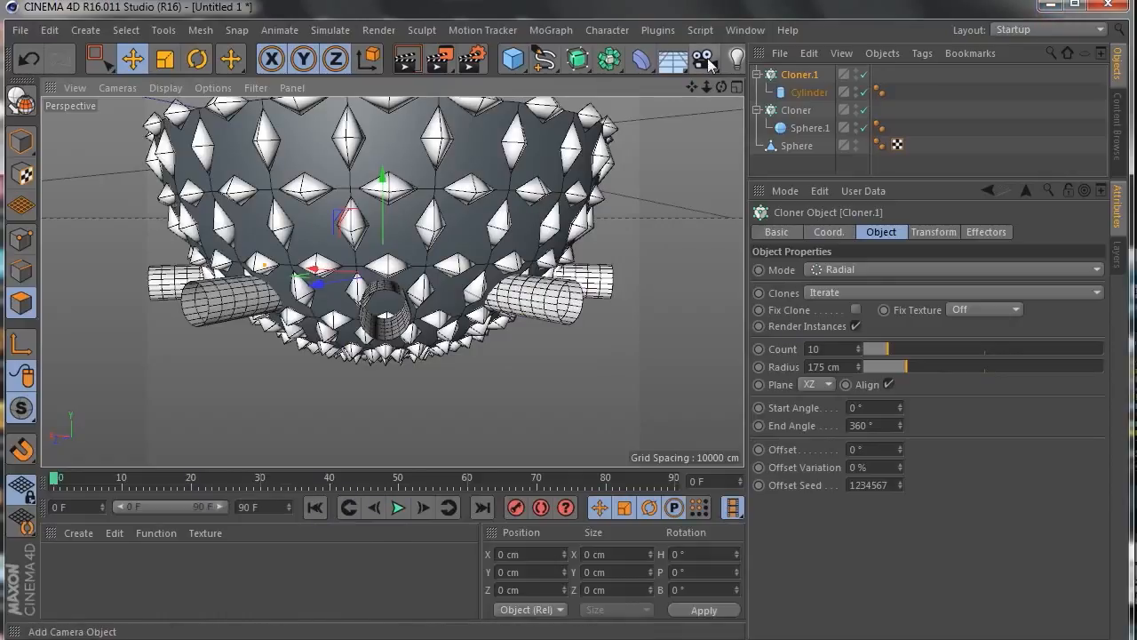
pyautogui.click(737, 87)
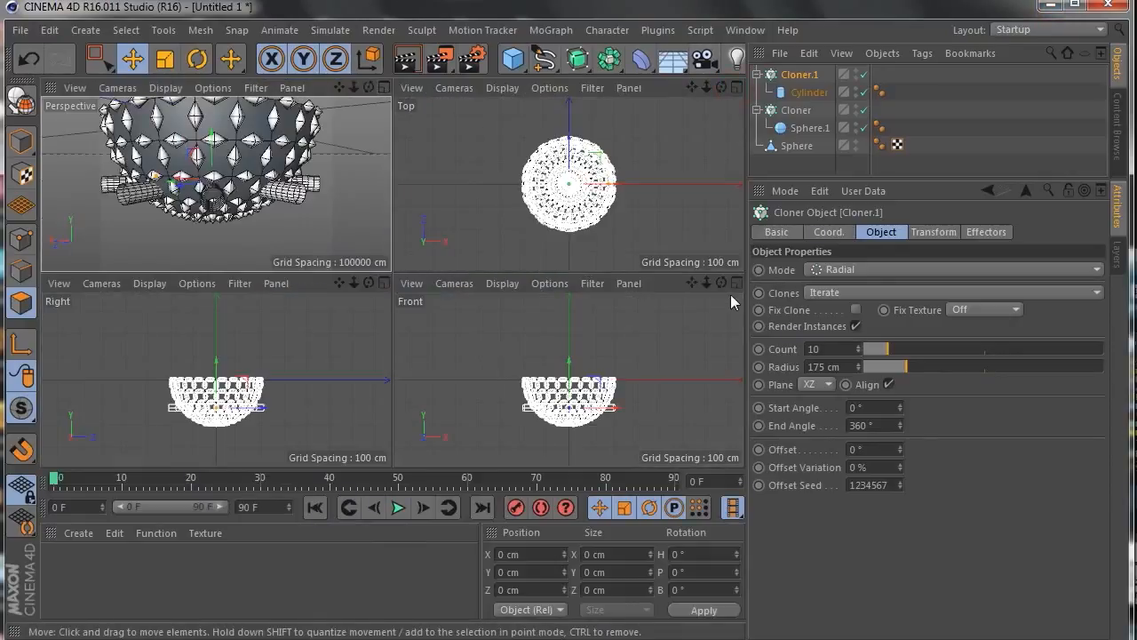
pyautogui.click(737, 282)
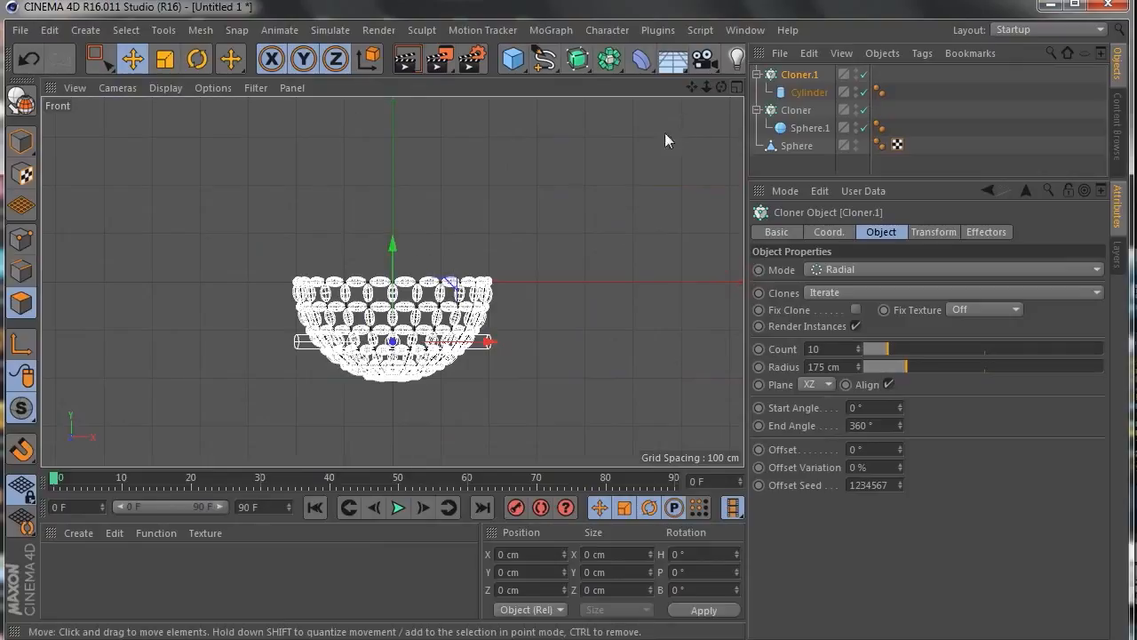
pyautogui.moveTo(706, 87); pyautogui.dragTo(700, 44)
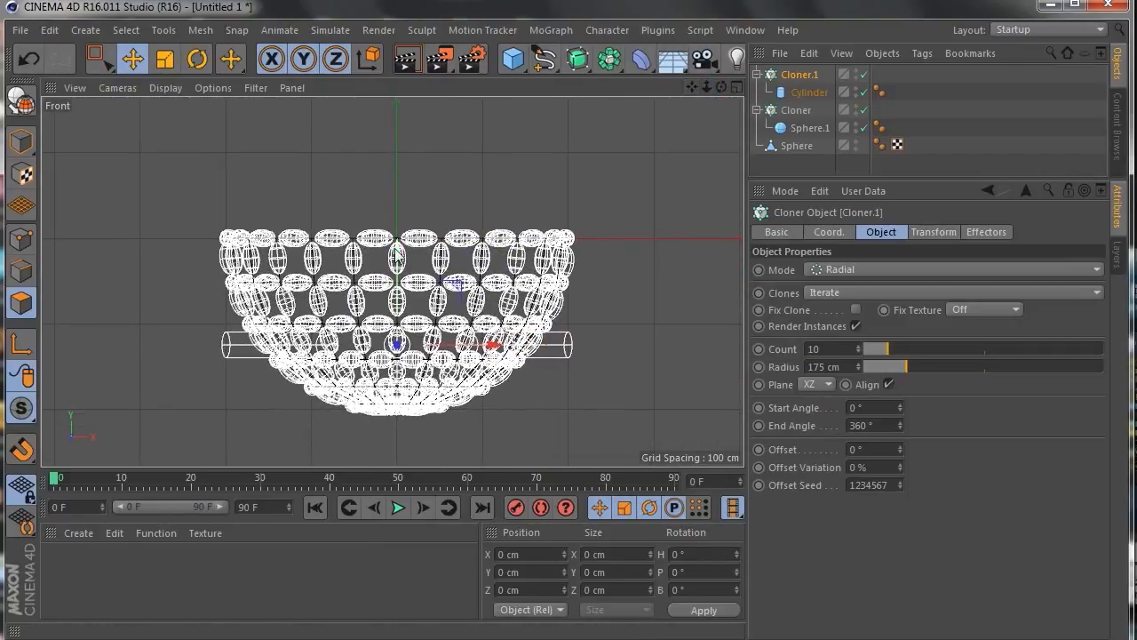
pyautogui.moveTo(396, 253); pyautogui.dragTo(400, 236)
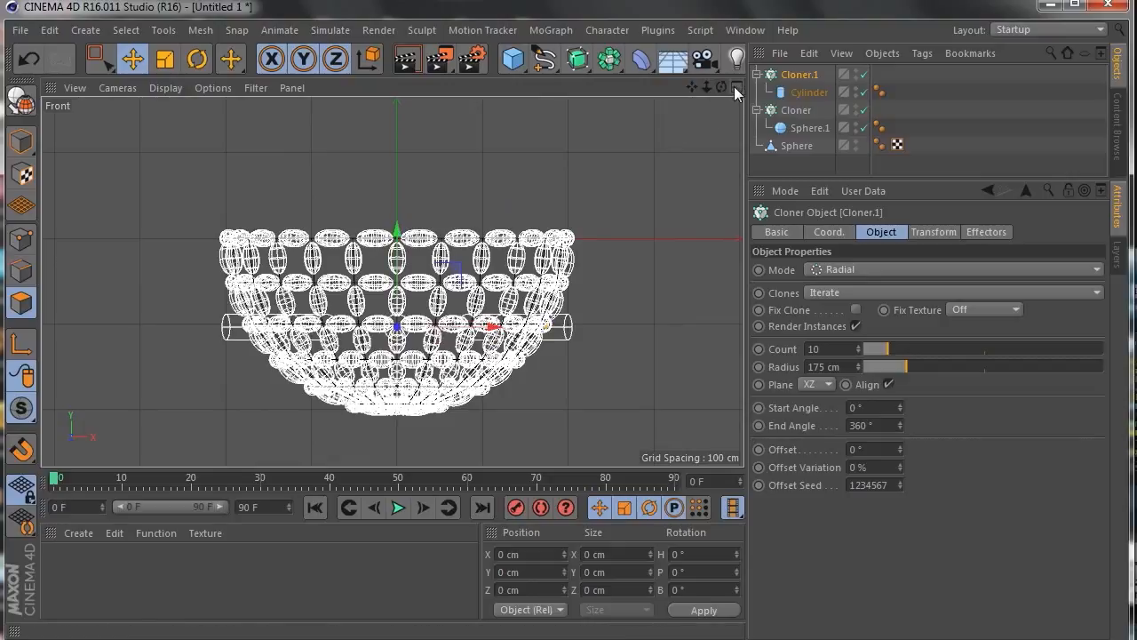
# Set the radial cloner's radius to 190 cm so the cylinders poke out through the bowl wall.
pyautogui.click(736, 87)
pyautogui.click(381, 86)
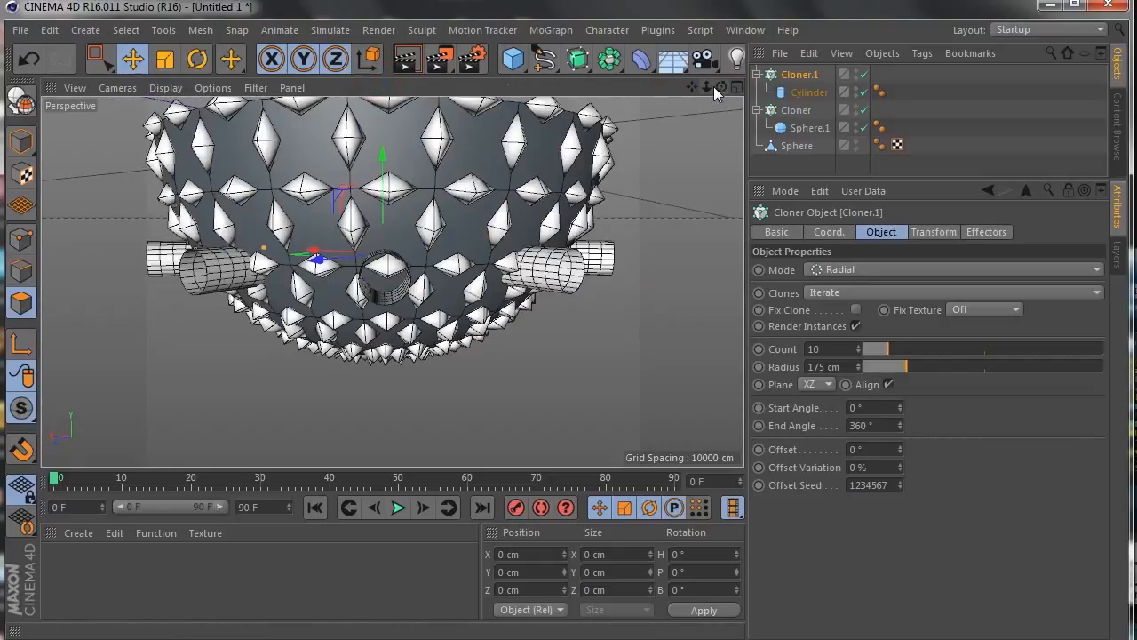
pyautogui.moveTo(714, 87); pyautogui.dragTo(702, 123)
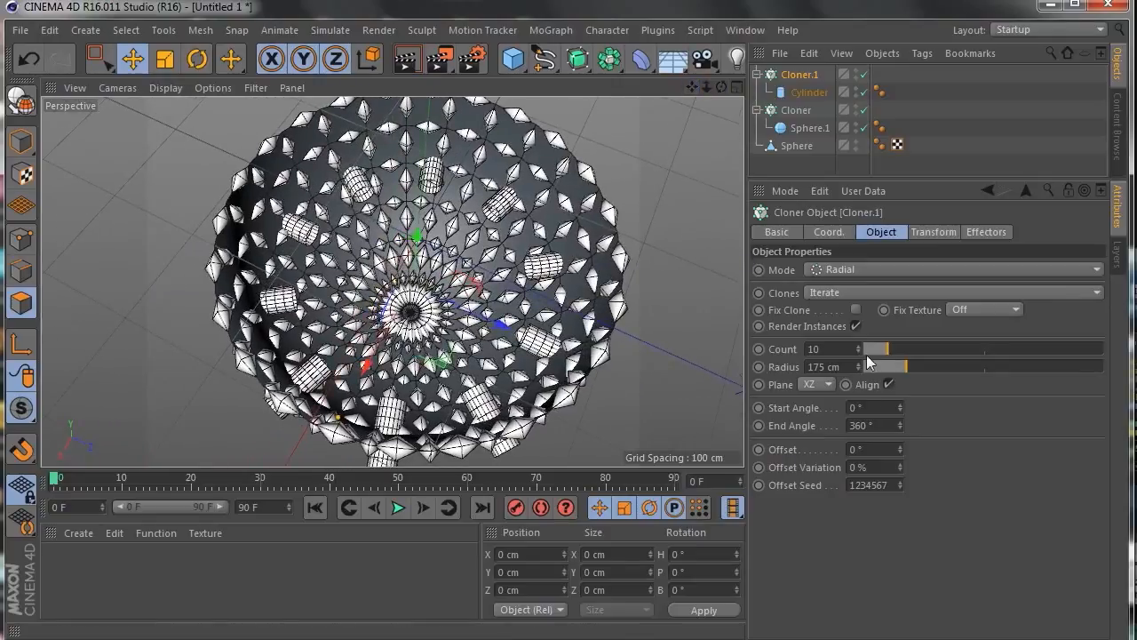
pyautogui.moveTo(905, 370); pyautogui.dragTo(921, 361)
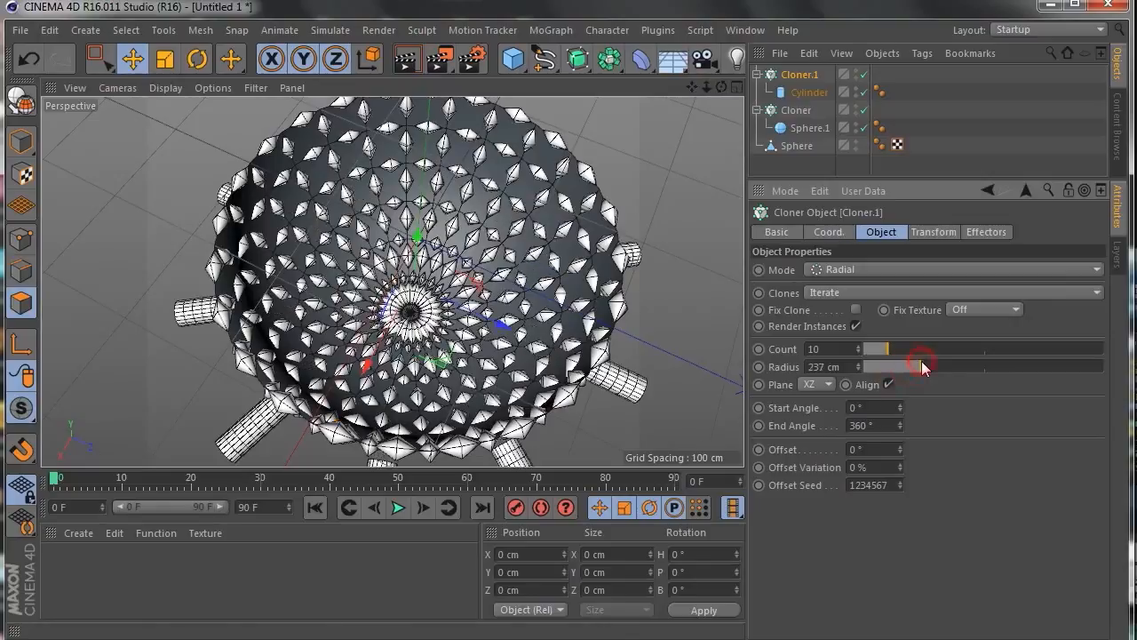
pyautogui.click(911, 365)
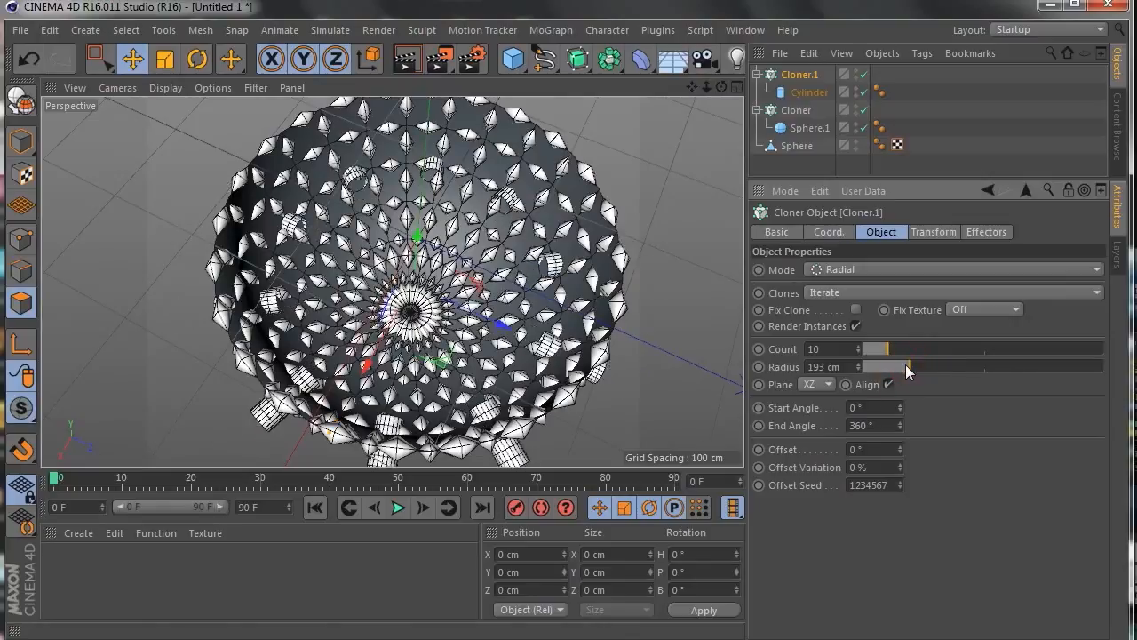
pyautogui.moveTo(843, 367); pyautogui.dragTo(767, 366)
pyautogui.write('190')
pyautogui.press('Return')
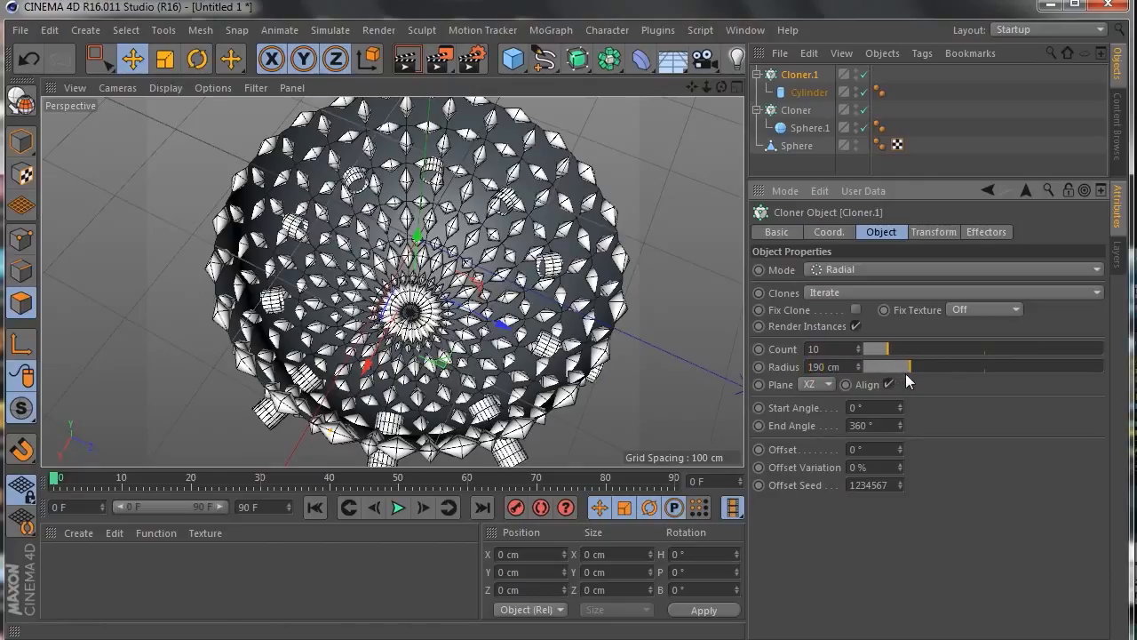
# Enlarge the Object Manager area above the attributes so the object list has more room.
pyautogui.moveTo(722, 87); pyautogui.dragTo(764, 130)
pyautogui.moveTo(722, 87)
pyautogui.mouseDown()
pyautogui.moveTo(698, 89)
pyautogui.moveTo(722, 88)
pyautogui.mouseUp()
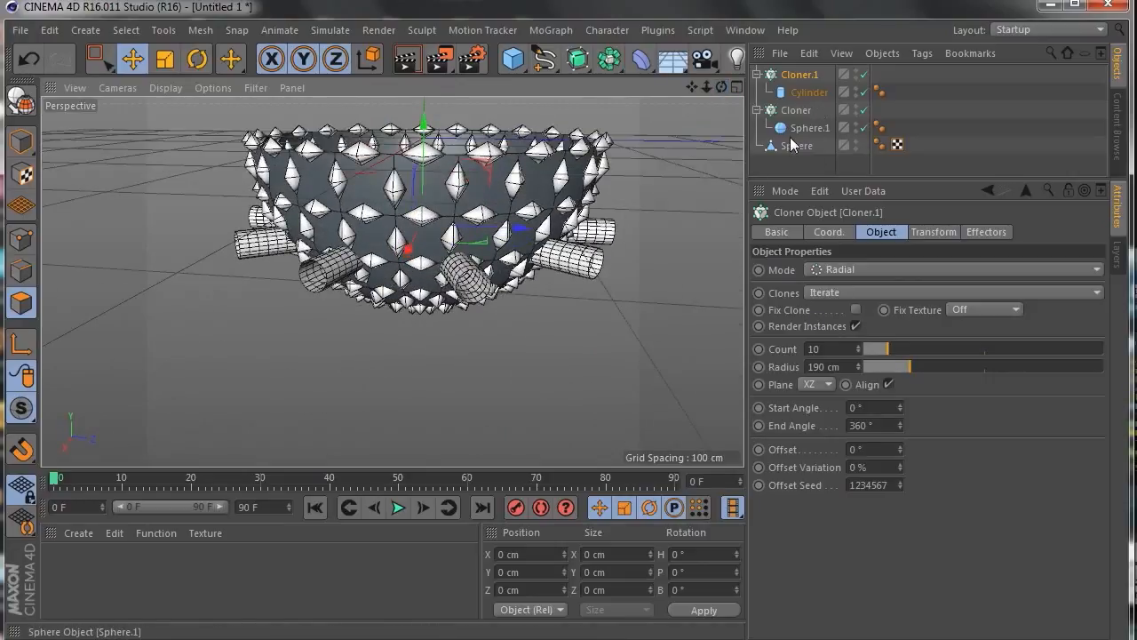
pyautogui.click(911, 188)
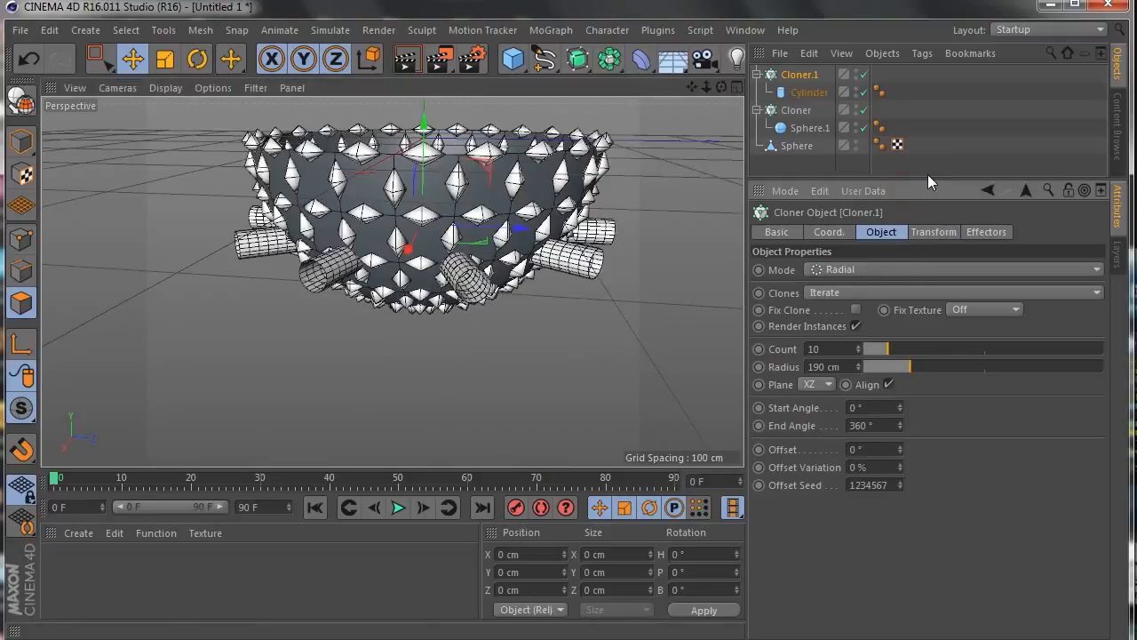
pyautogui.moveTo(928, 179); pyautogui.dragTo(927, 246)
pyautogui.moveTo(721, 86); pyautogui.dragTo(696, 81)
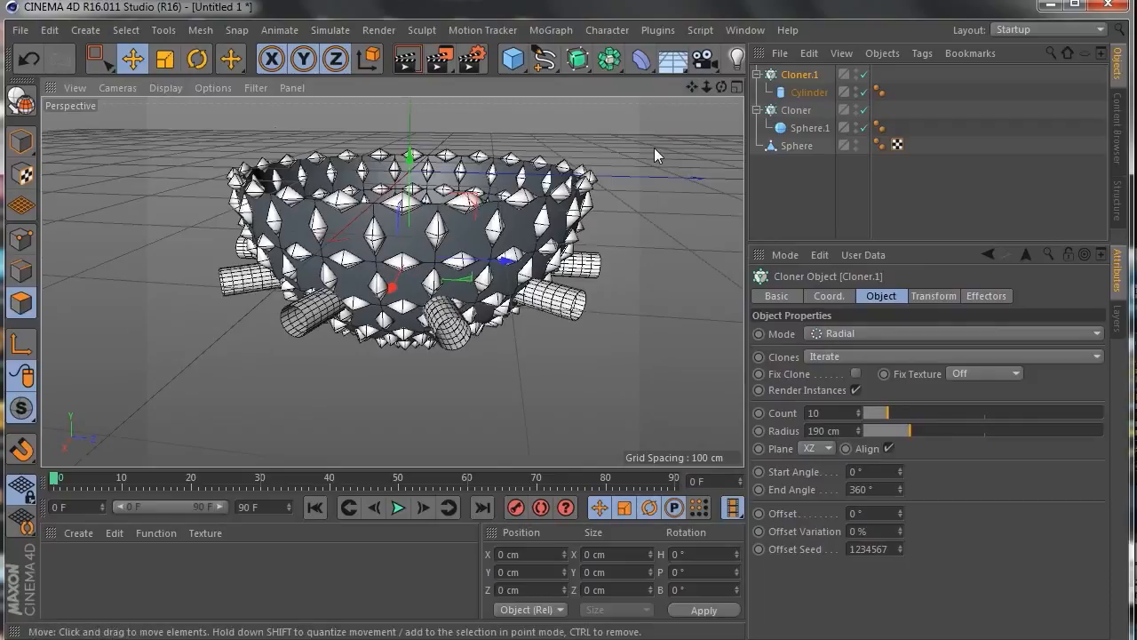
# Create two new default materials in the Material Manager.
pyautogui.click(794, 144)
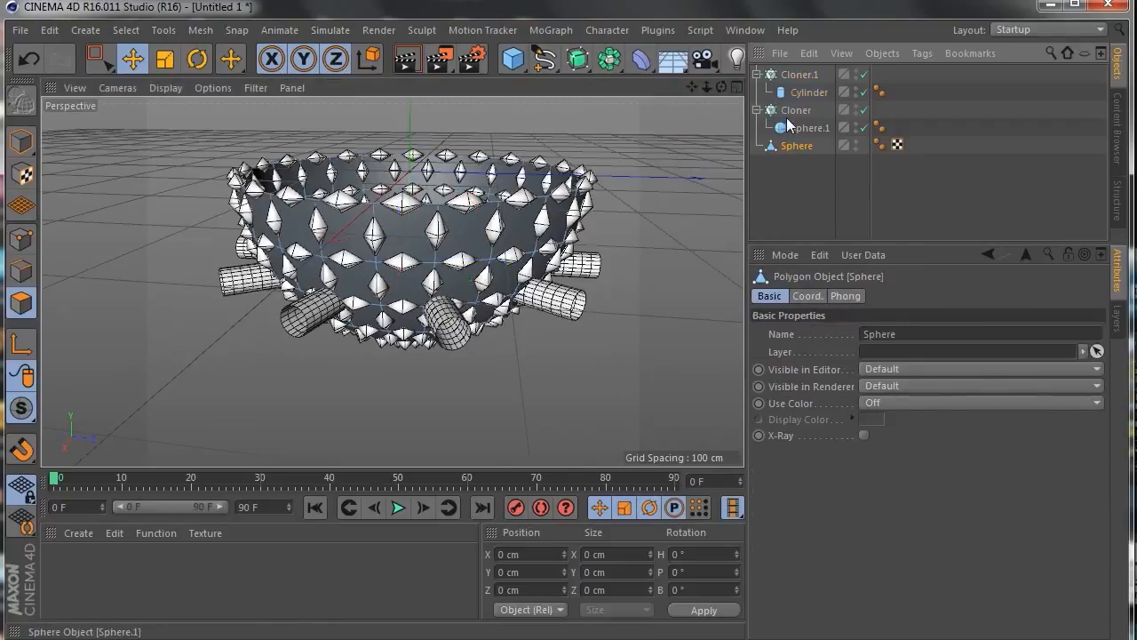
pyautogui.doubleClick(239, 560)
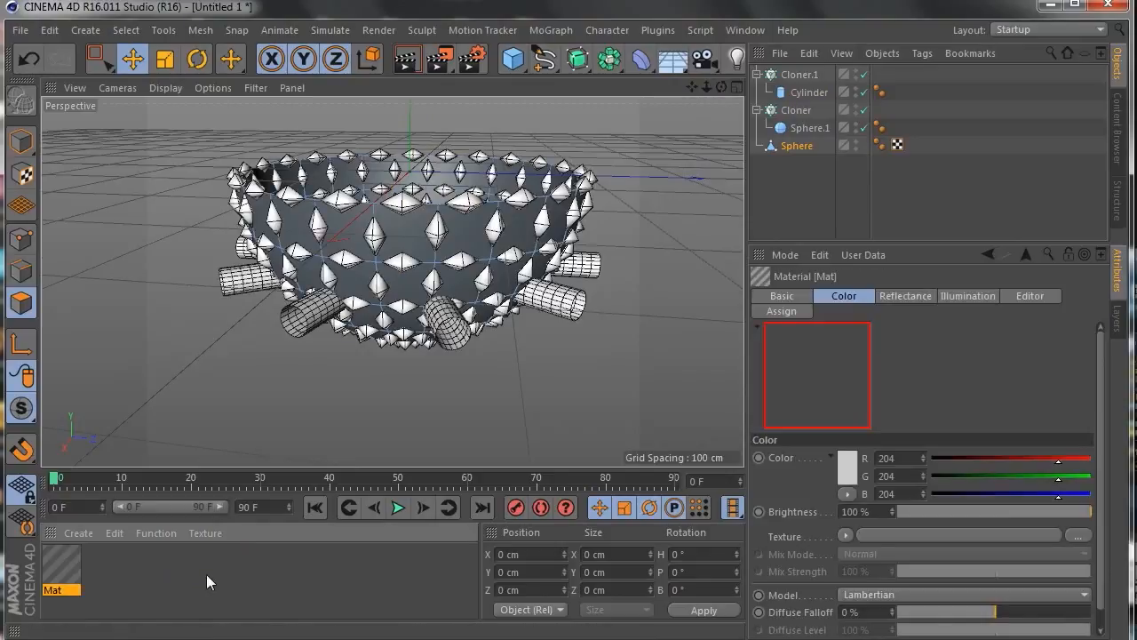
pyautogui.doubleClick(206, 576)
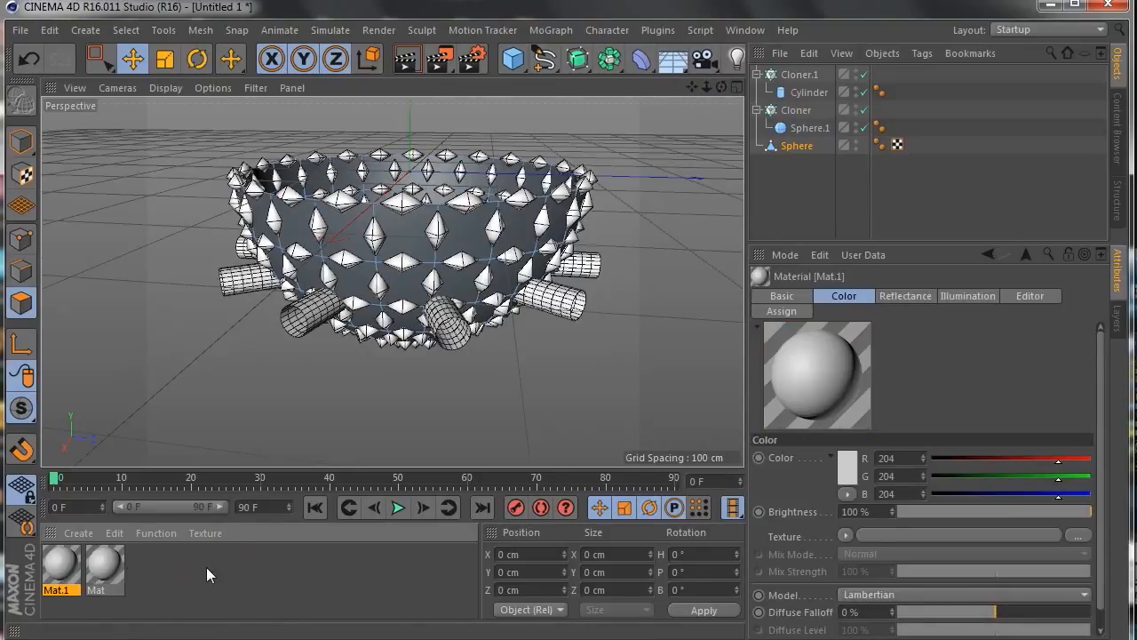
pyautogui.click(206, 567)
# Open the Mat600 material folder in the Content Browser, enlarge the browser area and show its contents as icons.
pyautogui.click(1119, 149)
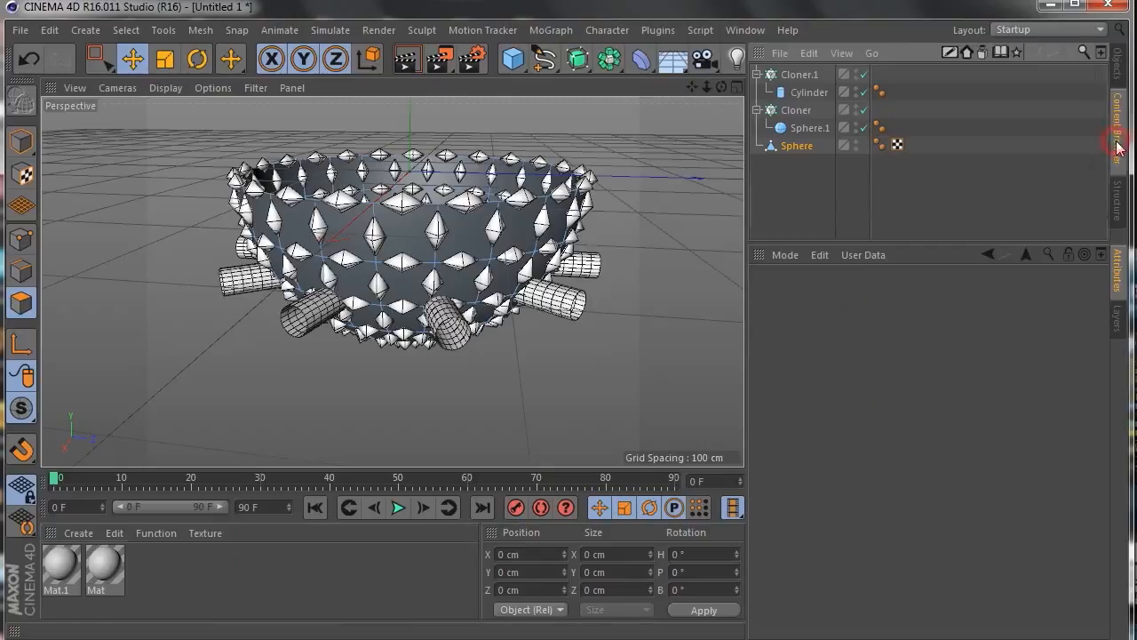
pyautogui.doubleClick(797, 199)
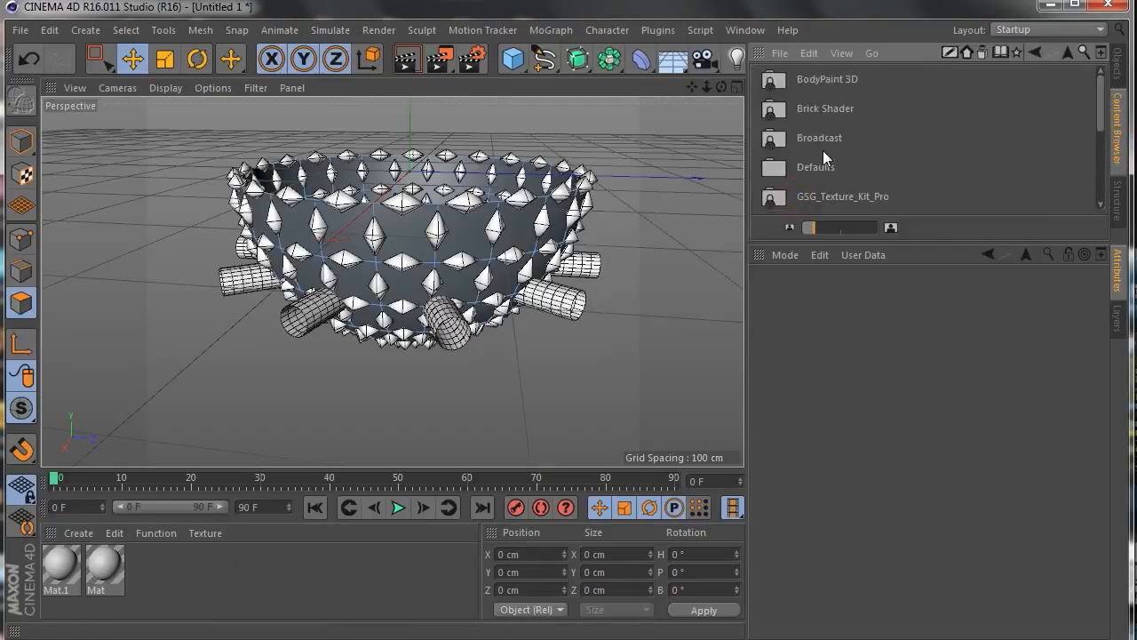
pyautogui.scroll(-10, 824, 149)
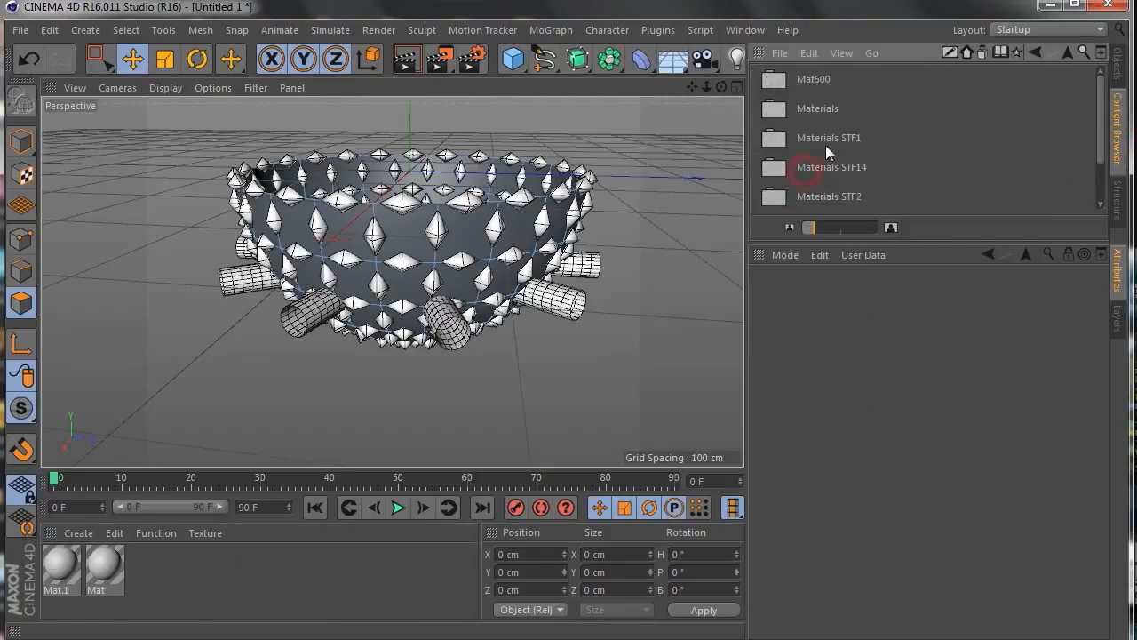
pyautogui.doubleClick(825, 79)
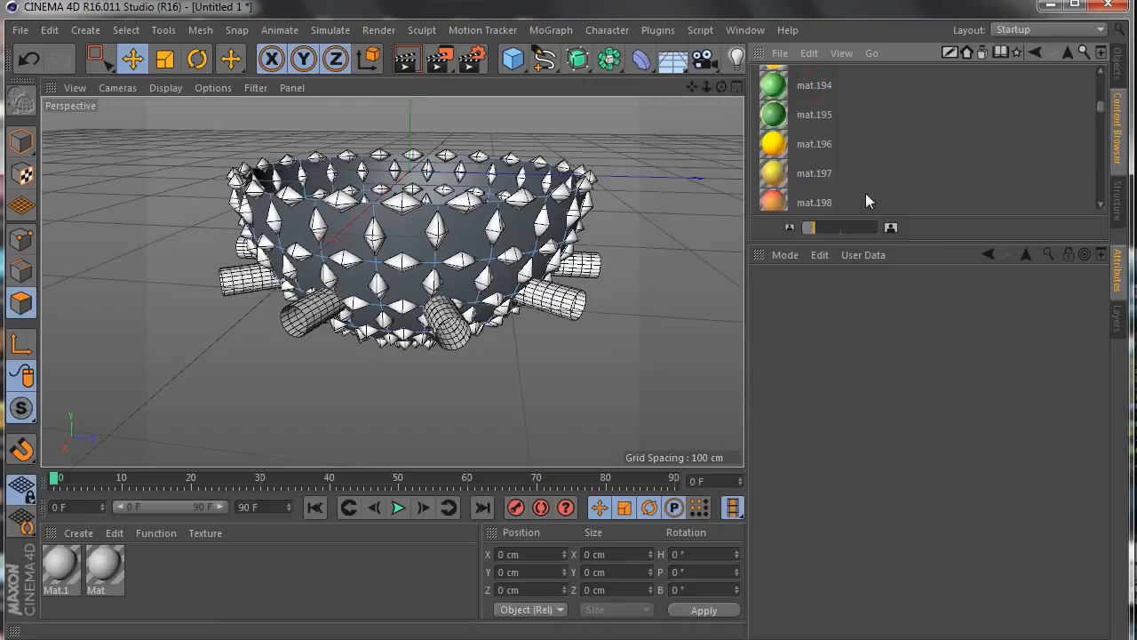
pyautogui.moveTo(930, 243); pyautogui.dragTo(931, 381)
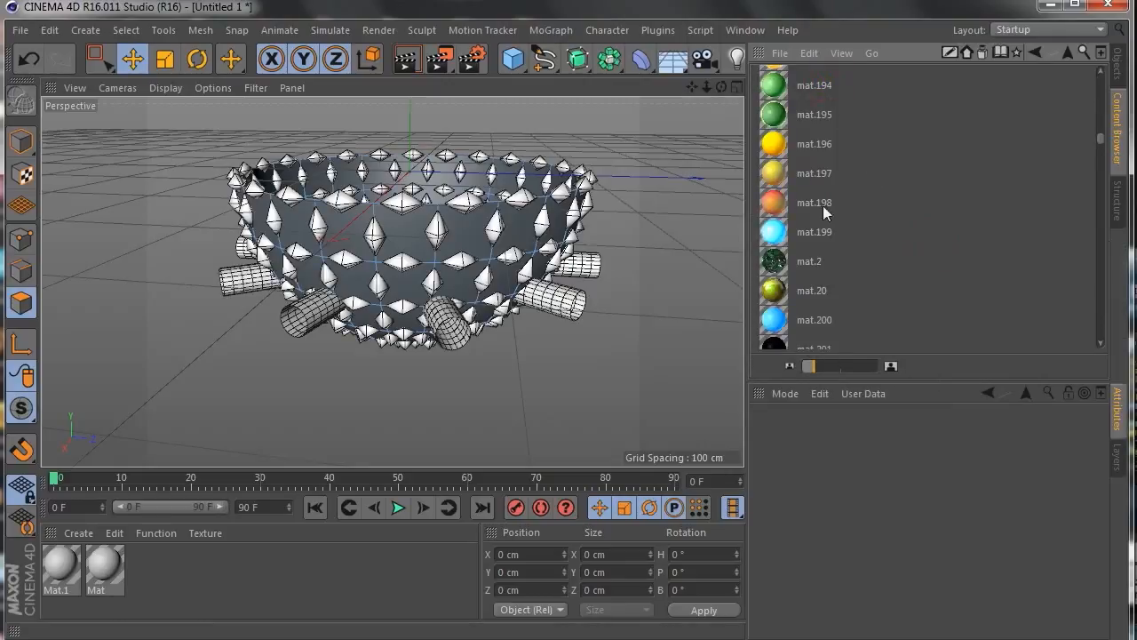
pyautogui.click(842, 53)
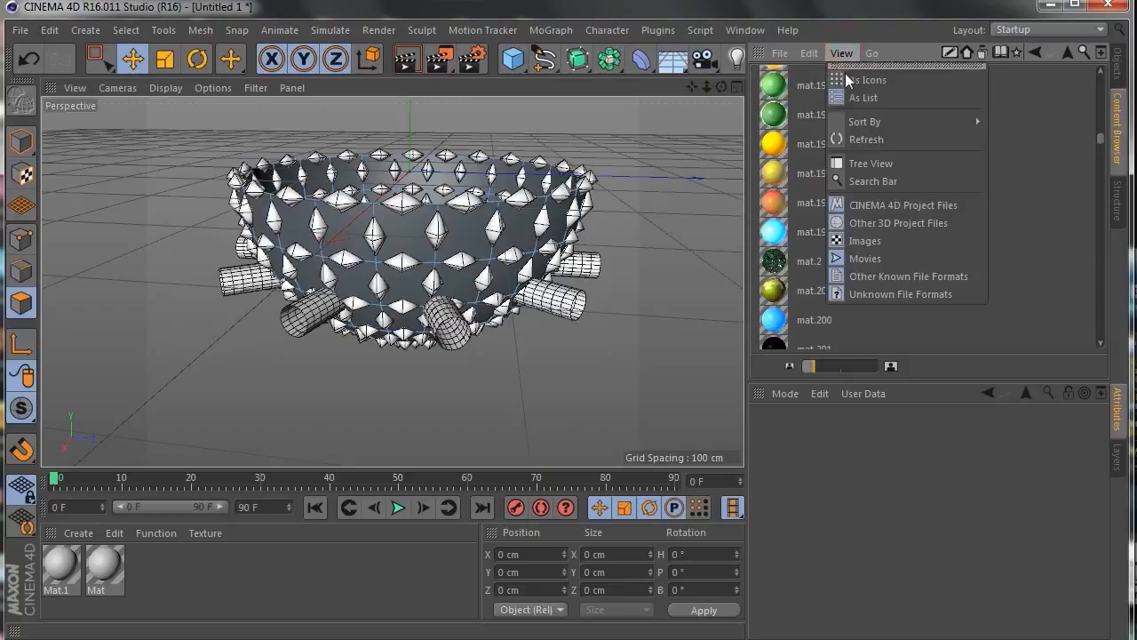
pyautogui.click(860, 78)
# Replace material Mat.1 with the pink preset mat.186 and material Mat with the blue preset mat.184.
pyautogui.scroll(10, 871, 180)
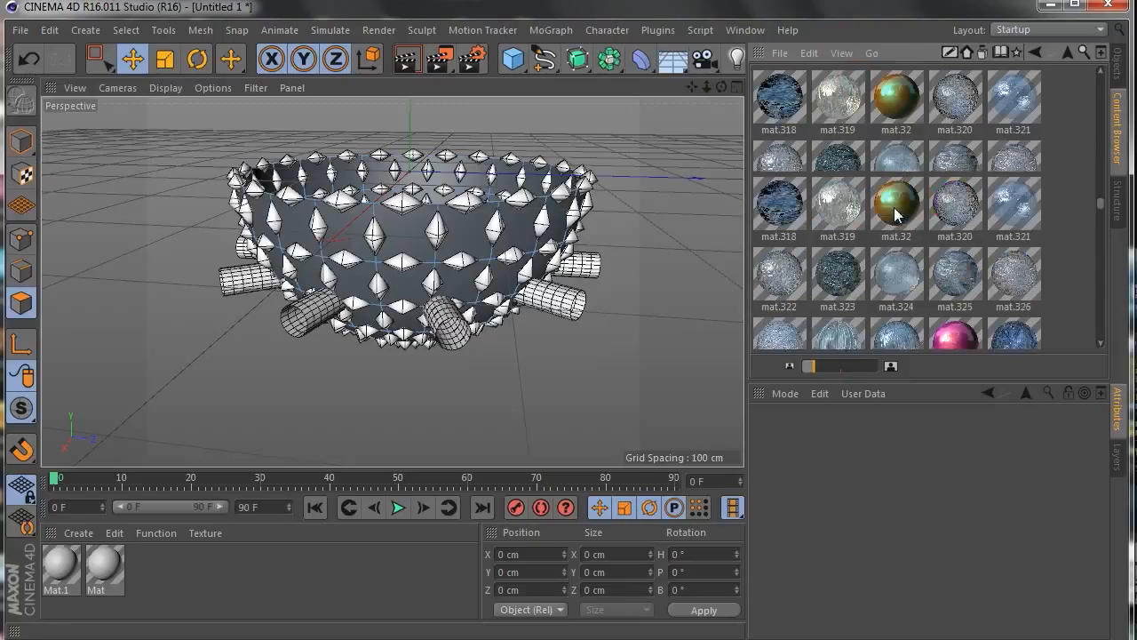
pyautogui.scroll(-3, 896, 215)
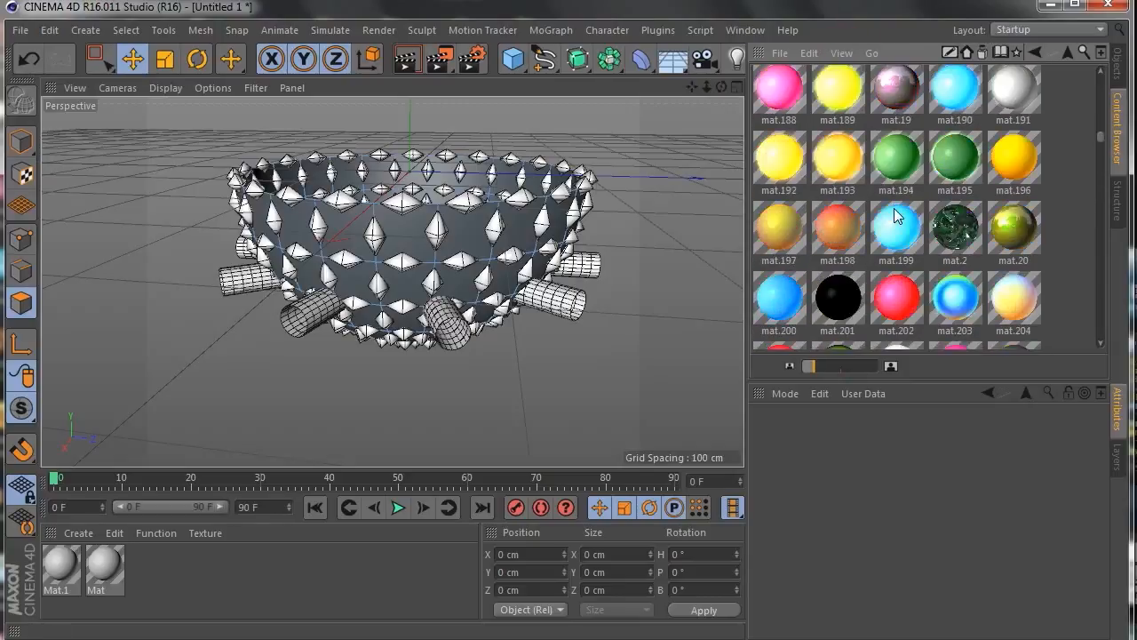
pyautogui.scroll(-5, 901, 282)
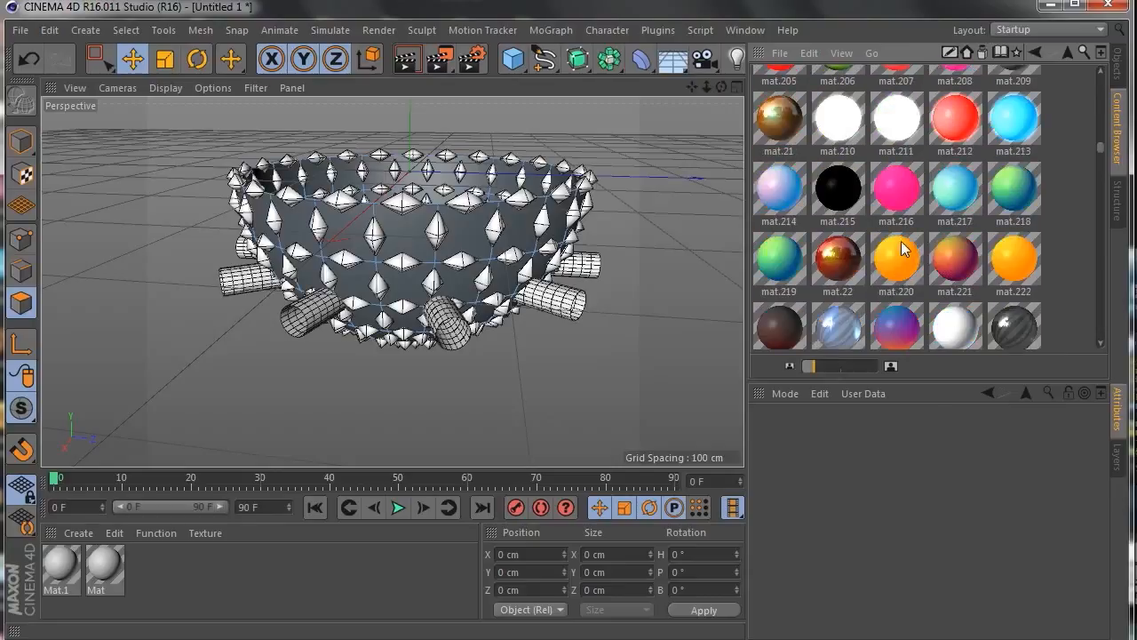
pyautogui.scroll(3, 903, 257)
pyautogui.scroll(6, 901, 248)
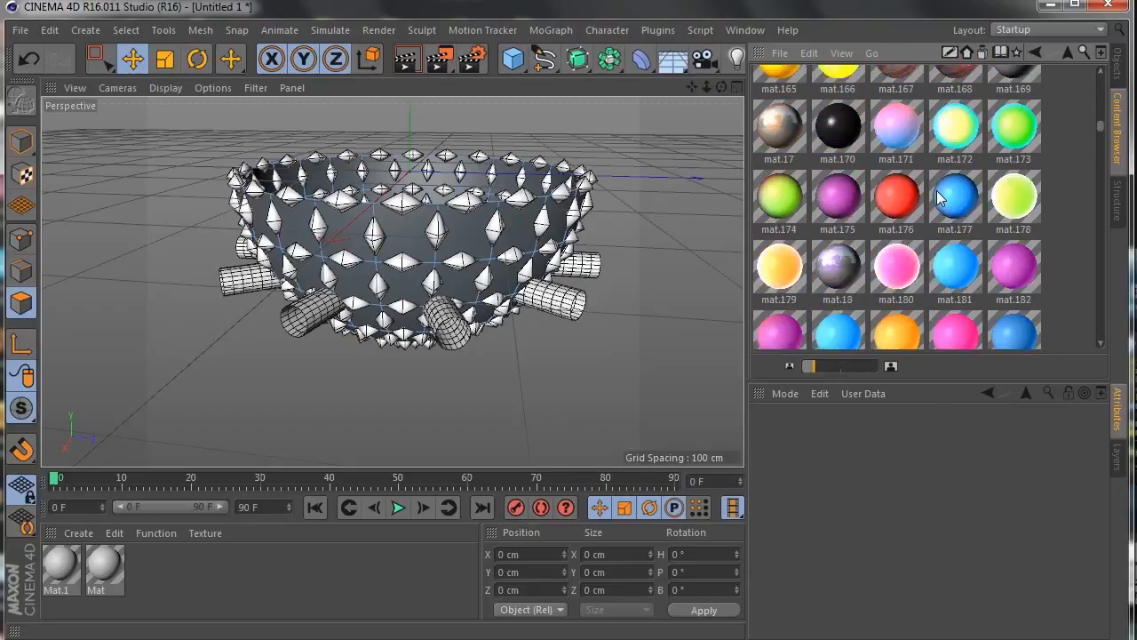
pyautogui.scroll(-3, 961, 284)
pyautogui.moveTo(952, 228); pyautogui.dragTo(62, 567)
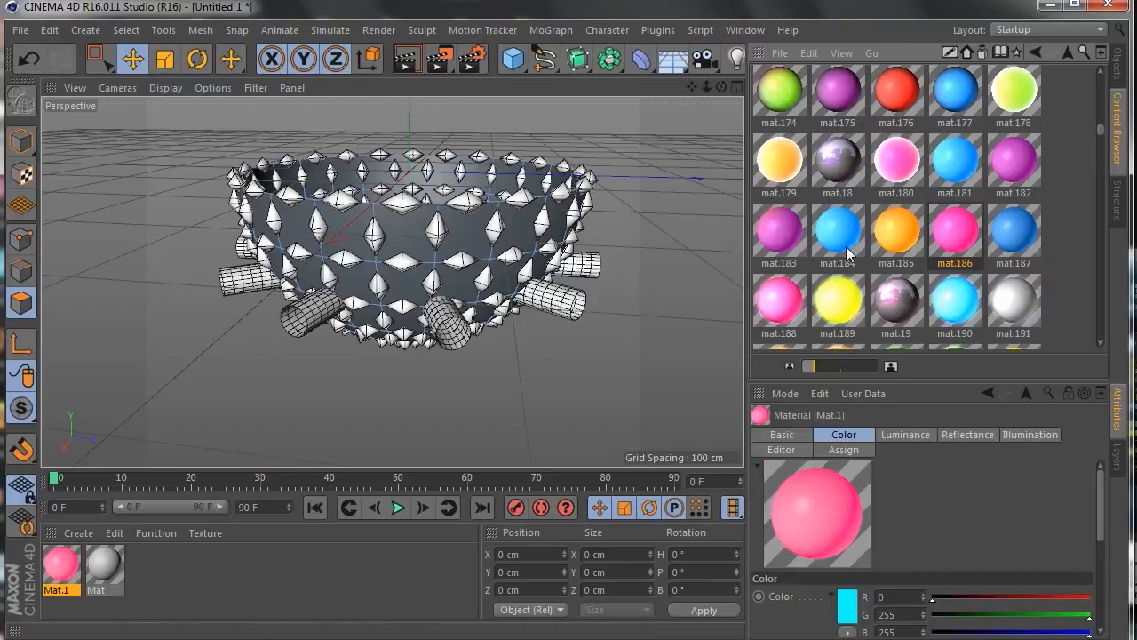
pyautogui.moveTo(839, 233); pyautogui.dragTo(107, 566)
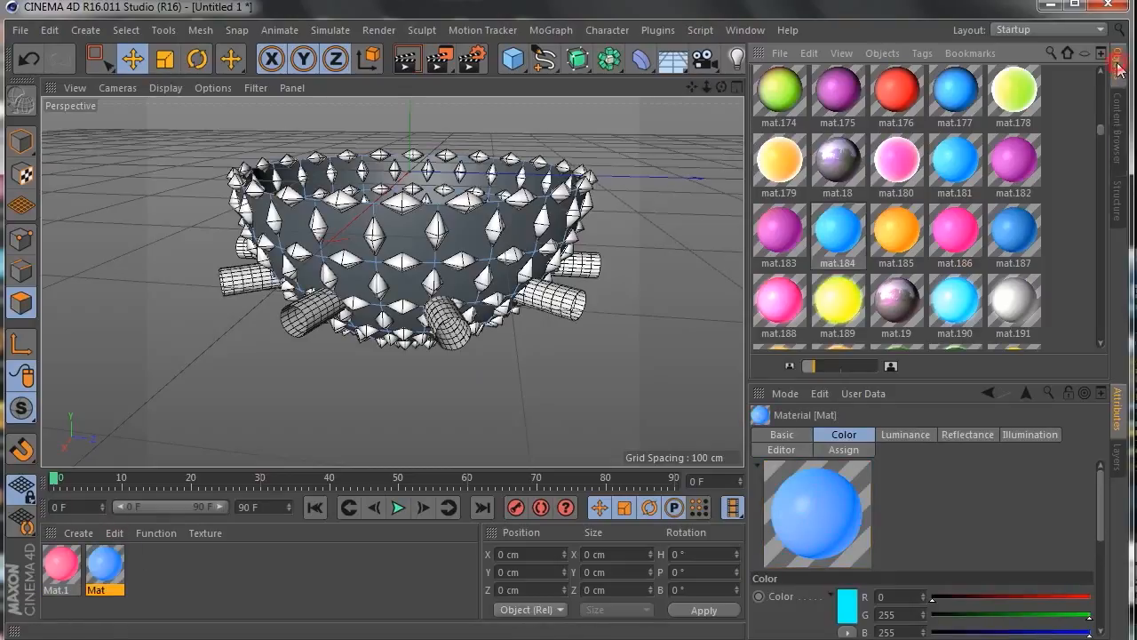
# Assign the blue material to the Sphere bowl and the pink material to the Sphere.1 spikes.
pyautogui.click(1117, 71)
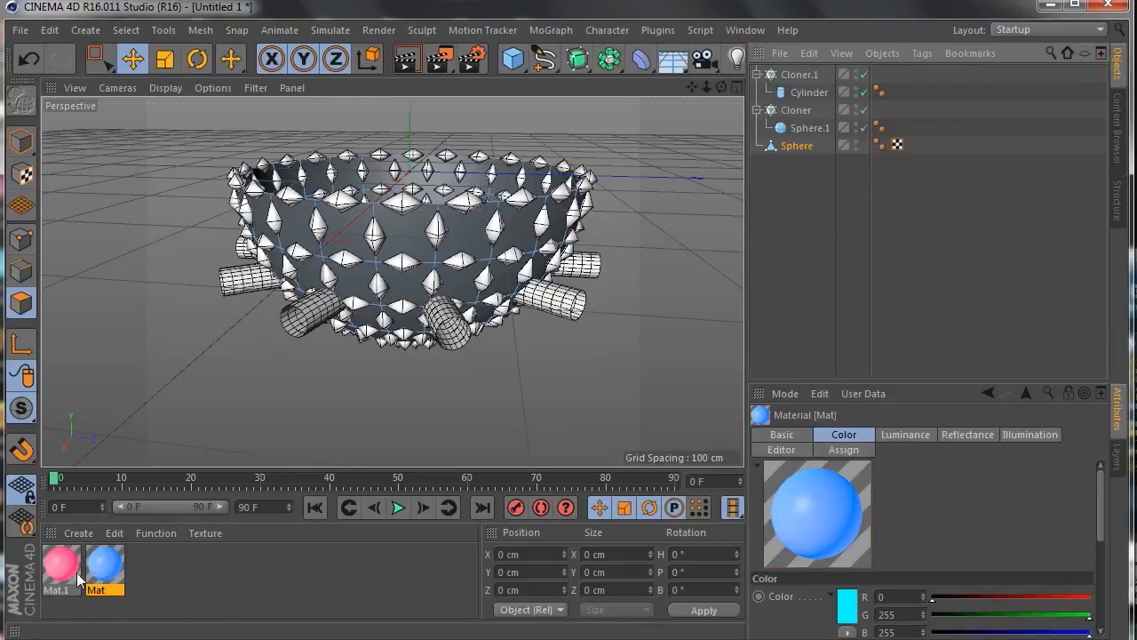
pyautogui.moveTo(104, 573); pyautogui.dragTo(797, 149)
pyautogui.moveTo(60, 563); pyautogui.dragTo(805, 129)
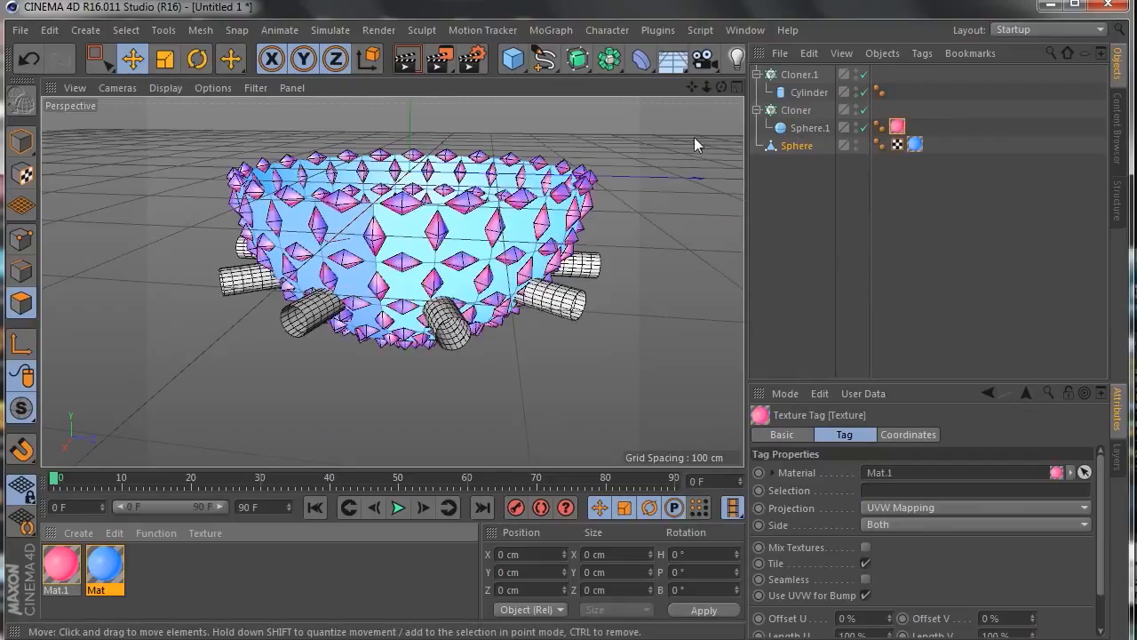
pyautogui.moveTo(721, 86)
pyautogui.mouseDown()
pyautogui.moveTo(722, 151)
pyautogui.moveTo(727, 89)
pyautogui.mouseUp()
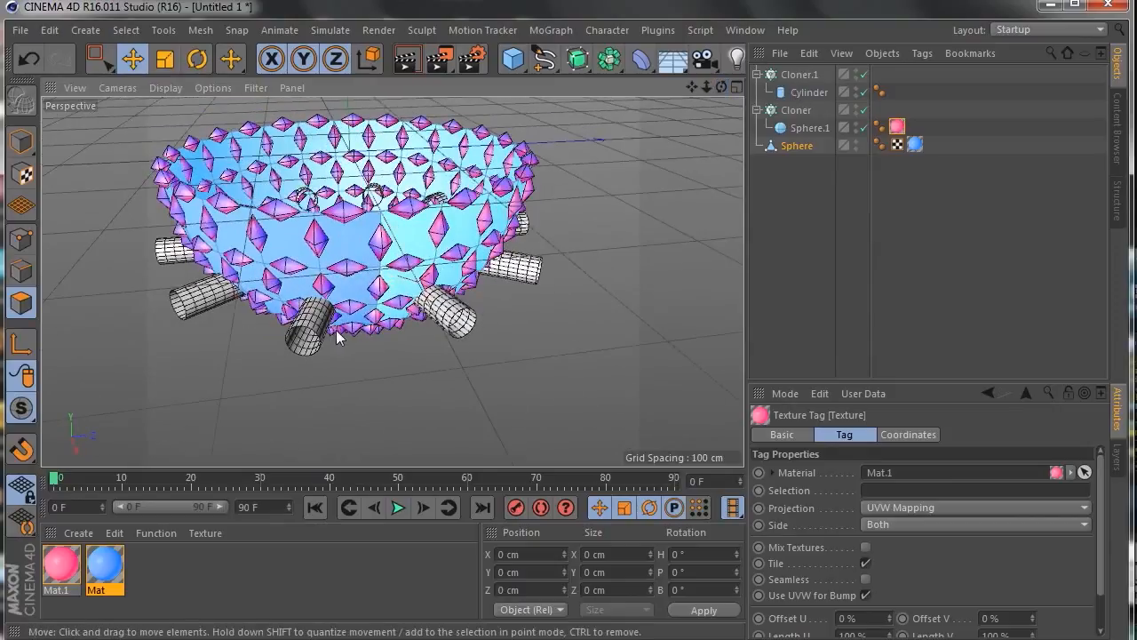
# Select the spike Cloner together with its Sphere.1 child and the Sphere bowl, and make the Cloner editable.
pyautogui.moveTo(798, 211); pyautogui.dragTo(773, 99)
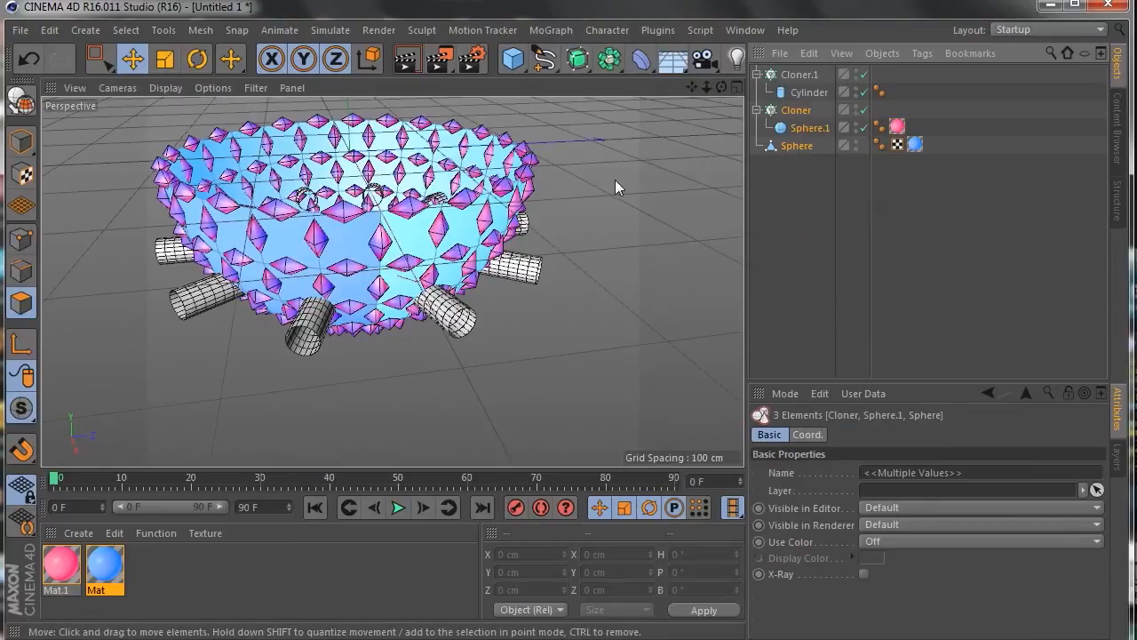
pyautogui.press('c')
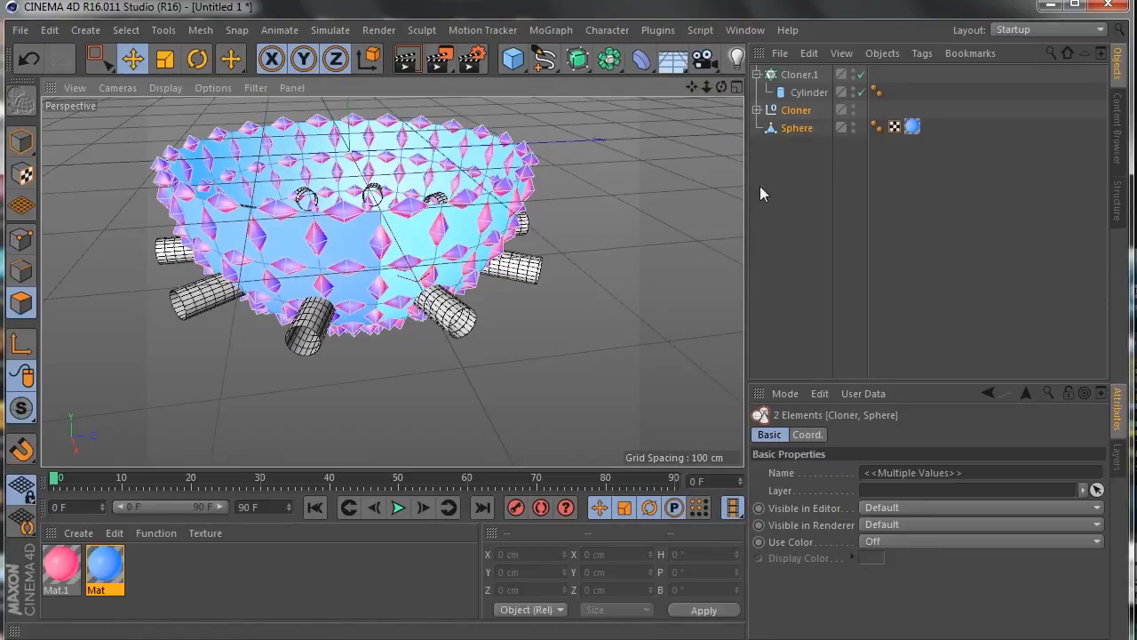
pyautogui.click(757, 109)
pyautogui.click(756, 109)
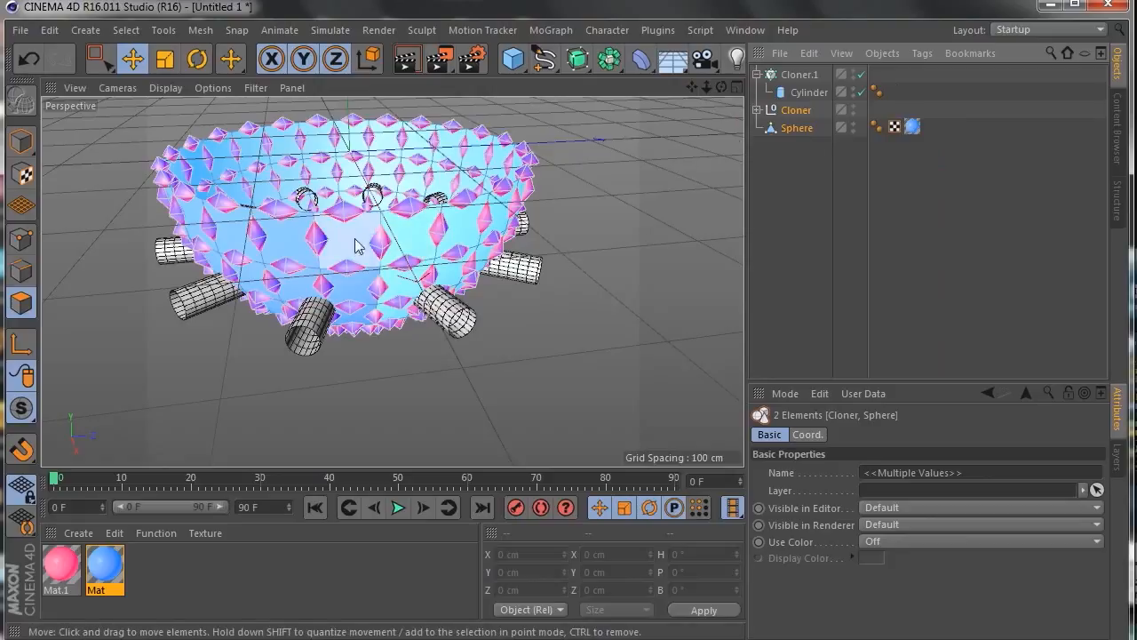
# Select all children of the converted Cloner and merge them with the Sphere bowl into one object, deleting the originals.
pyautogui.moveTo(720, 86)
pyautogui.mouseDown()
pyautogui.moveTo(720, 158)
pyautogui.moveTo(723, 134)
pyautogui.moveTo(779, 86)
pyautogui.mouseUp()
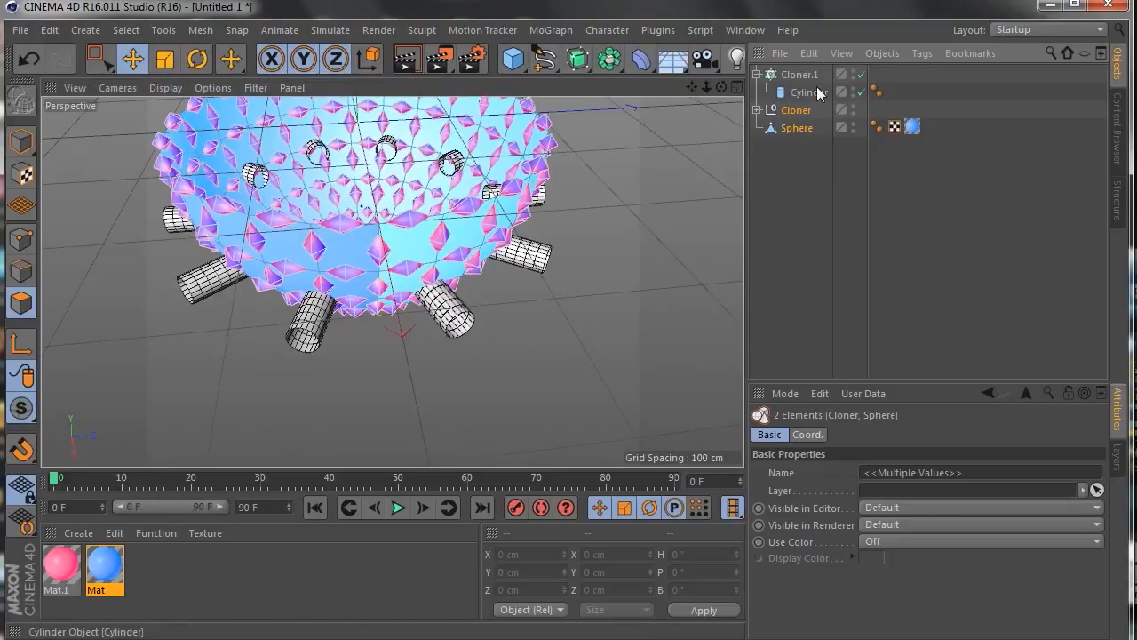
pyautogui.rightClick(769, 115)
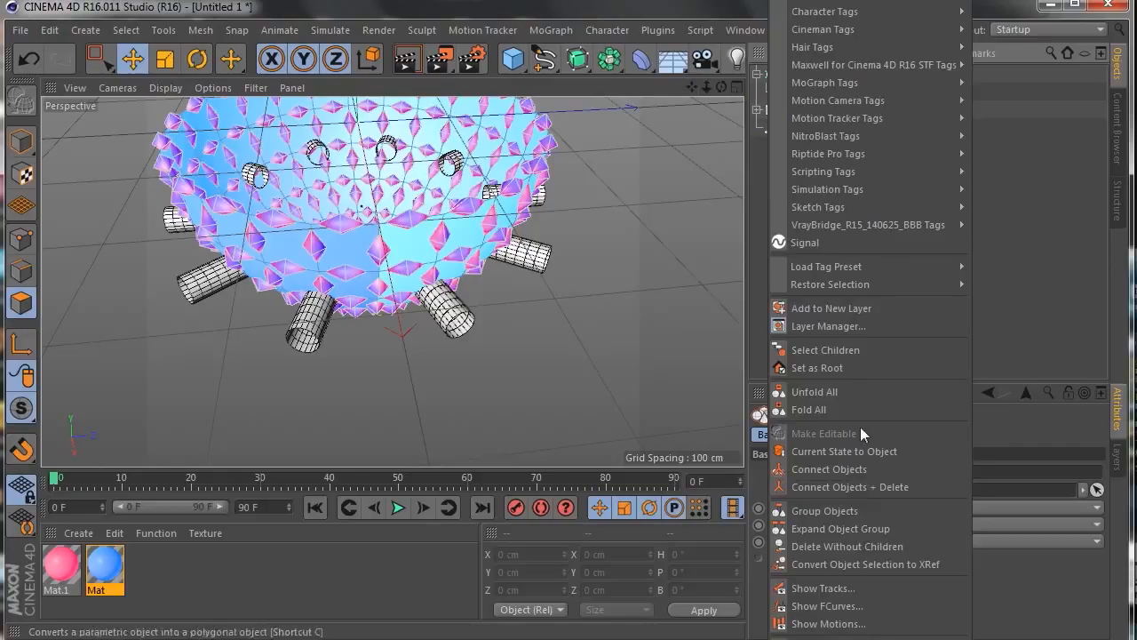
pyautogui.click(839, 352)
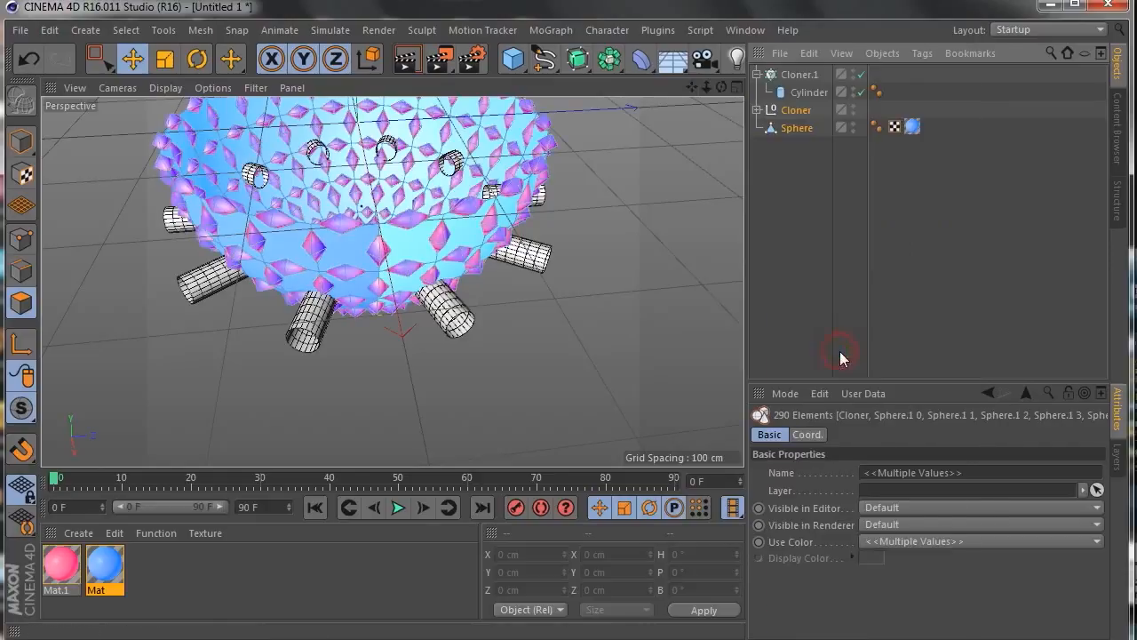
pyautogui.rightClick(795, 115)
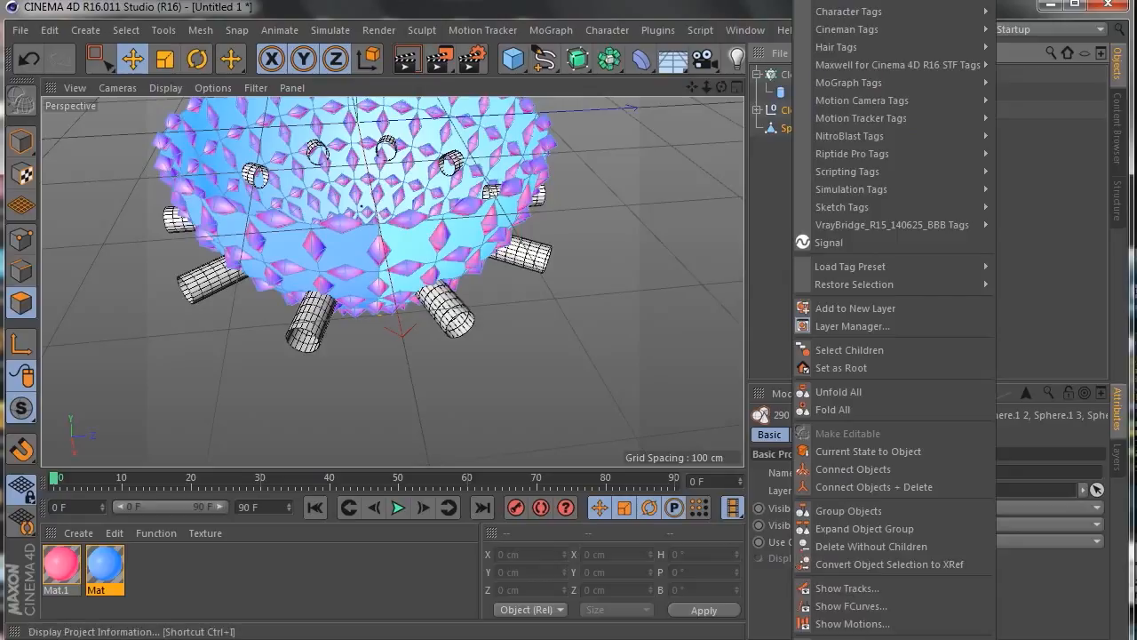
pyautogui.click(887, 487)
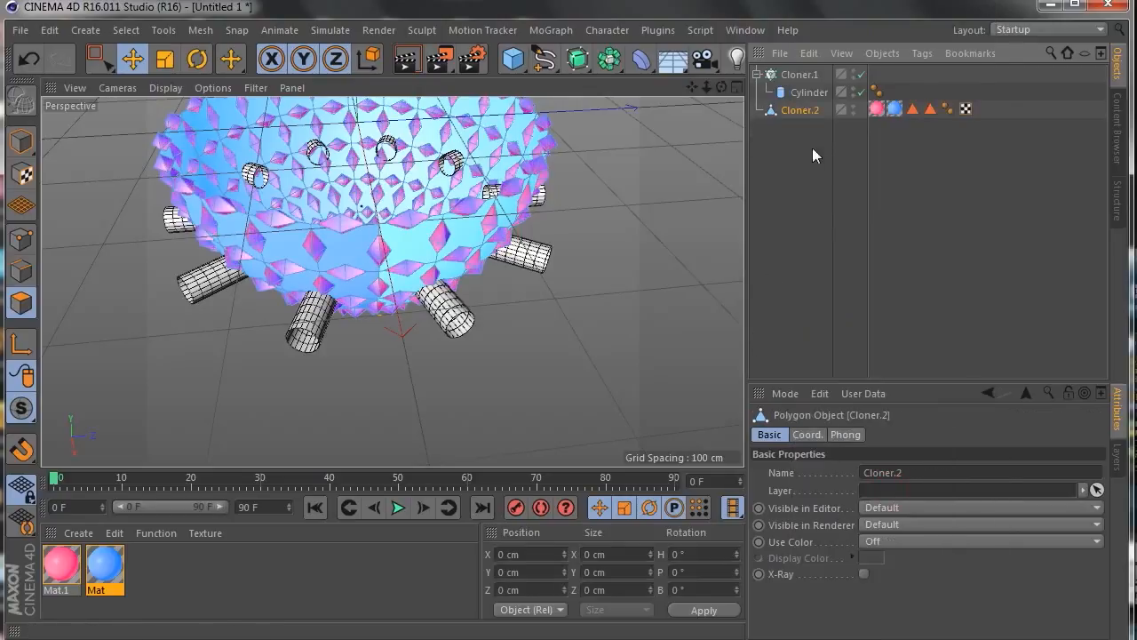
# Rename the merged spiked bowl object to "main obj".
pyautogui.doubleClick(800, 111)
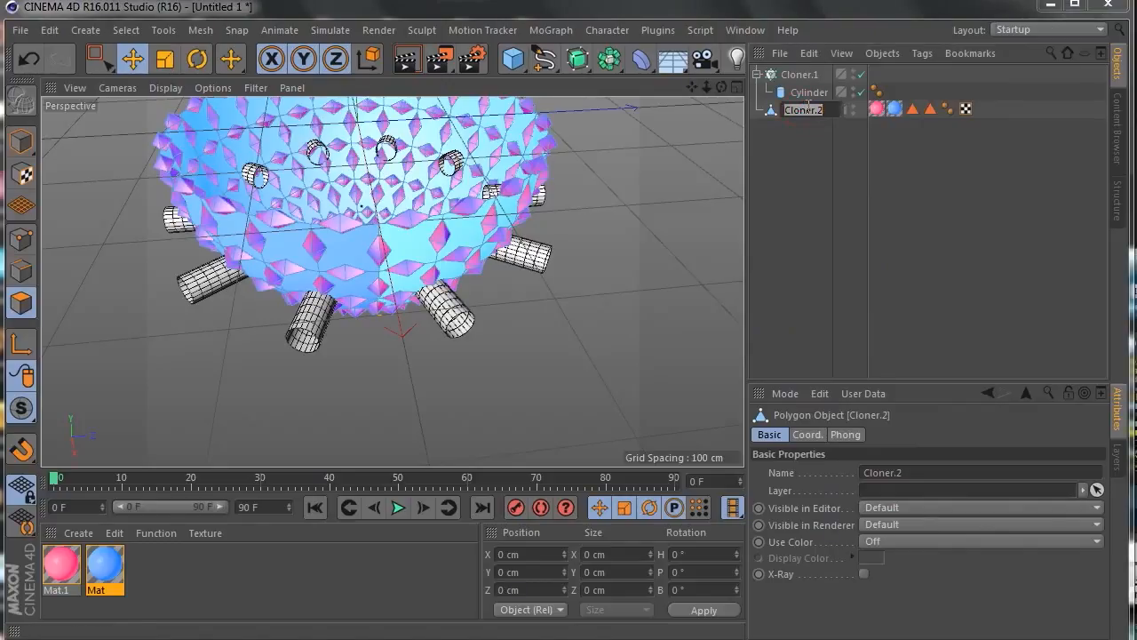
pyautogui.write('main obj')
pyautogui.click(774, 196)
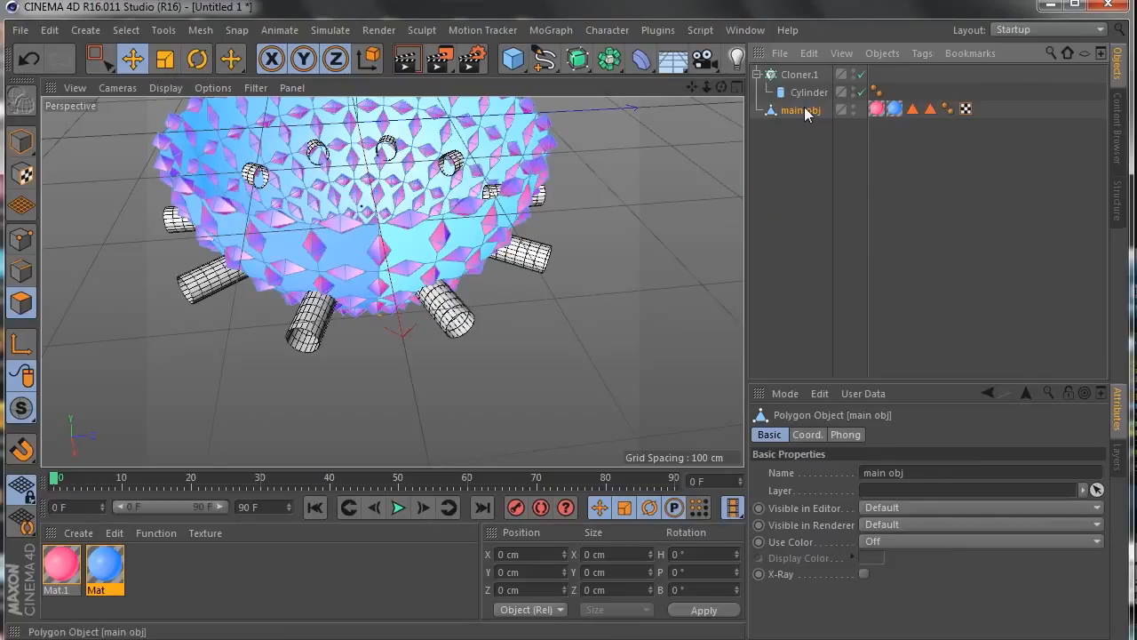
# Merge the null h and all its child cylinders into one polygon object, deleting the originals.
pyautogui.click(807, 93)
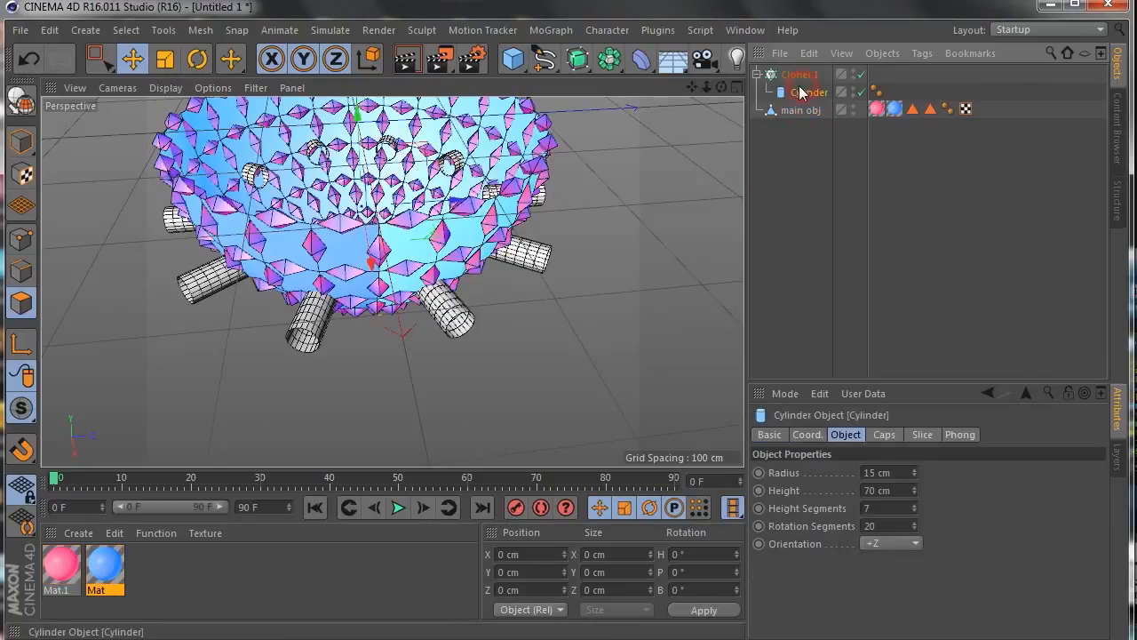
pyautogui.click(782, 75)
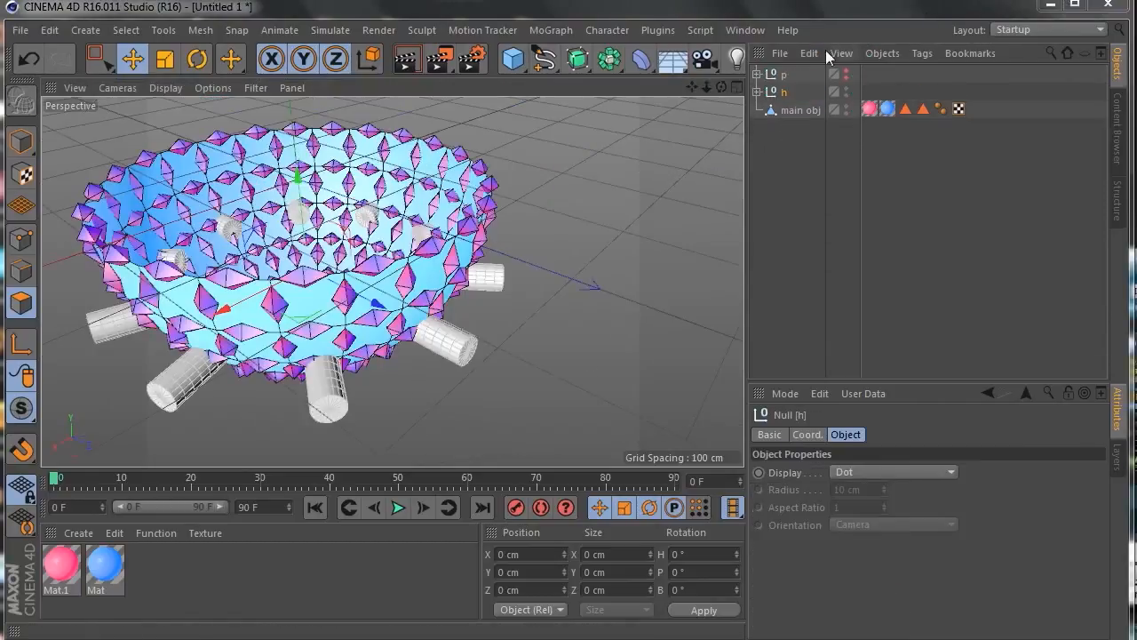
pyautogui.rightClick(789, 111)
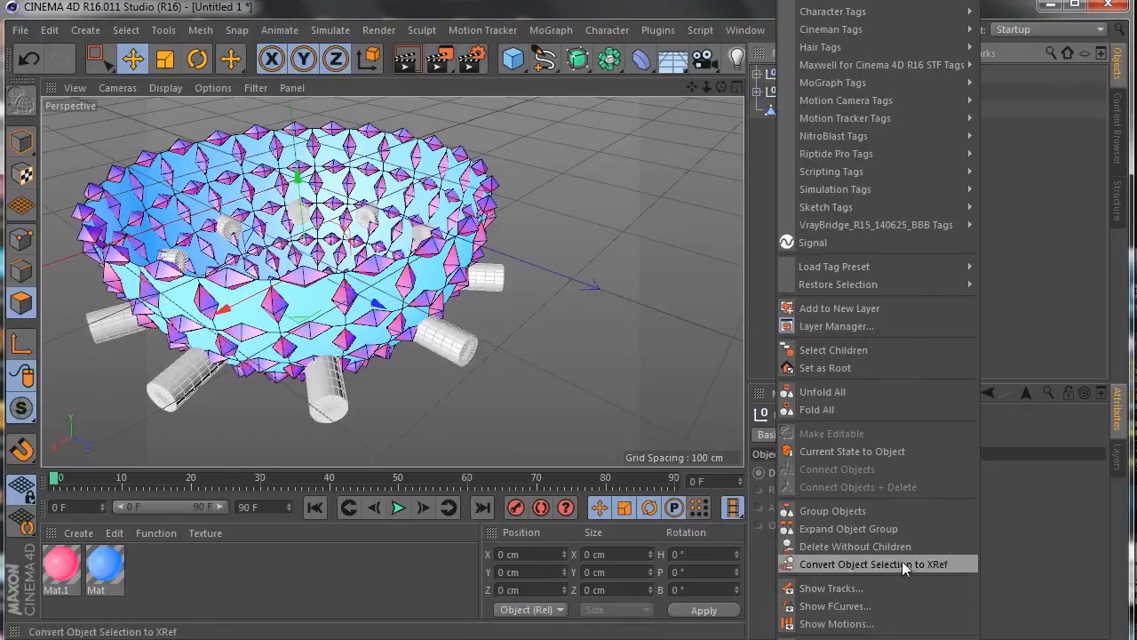
pyautogui.click(868, 351)
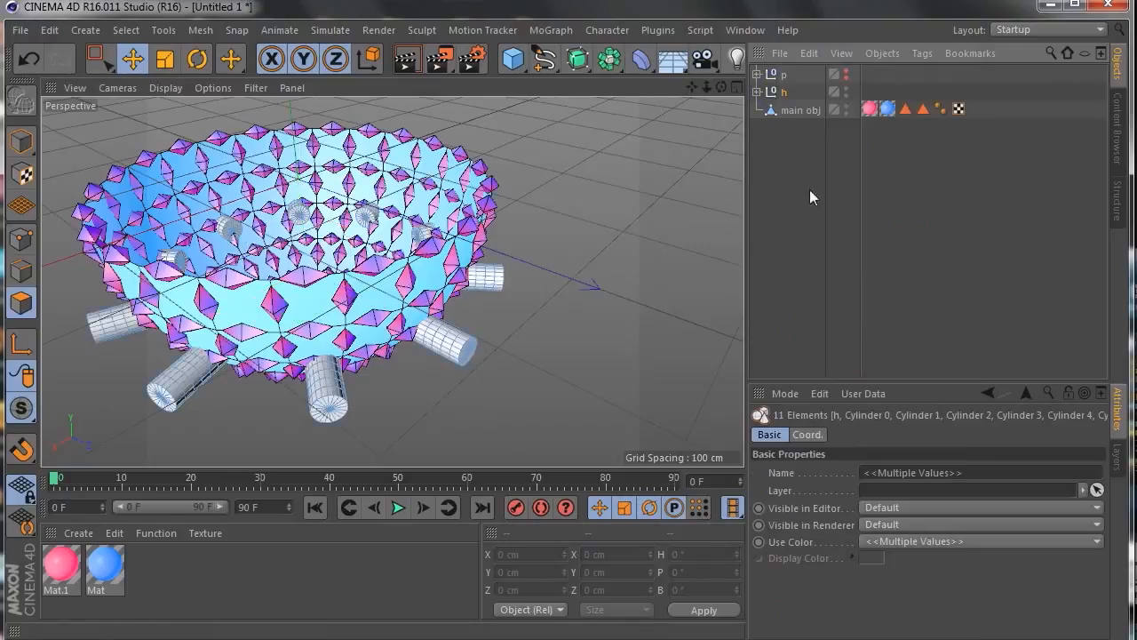
pyautogui.rightClick(791, 108)
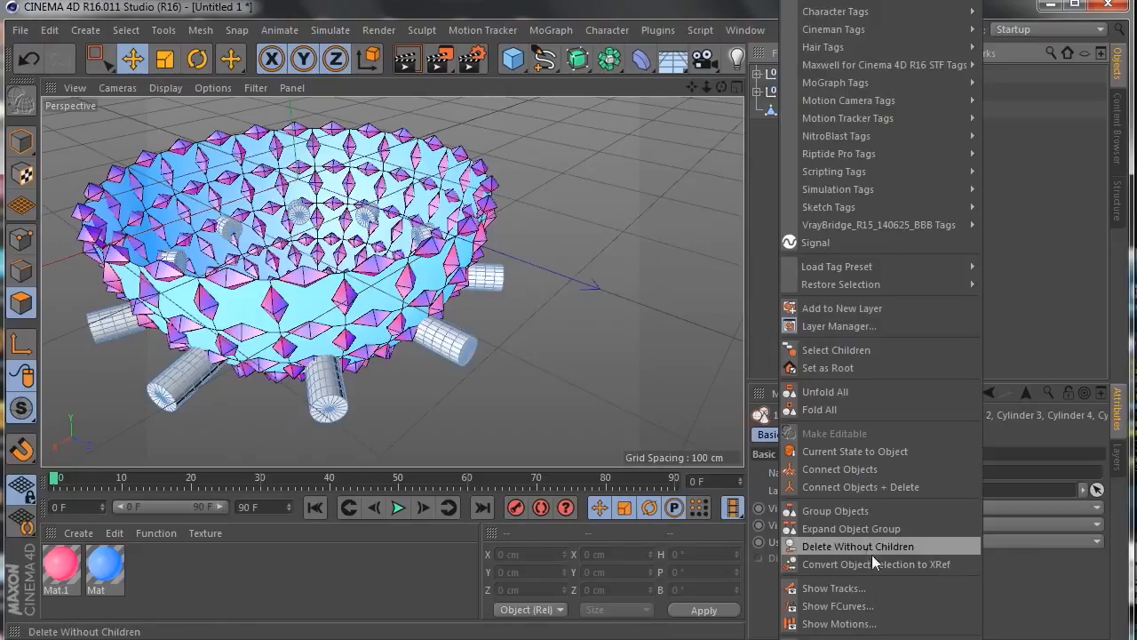
pyautogui.click(862, 487)
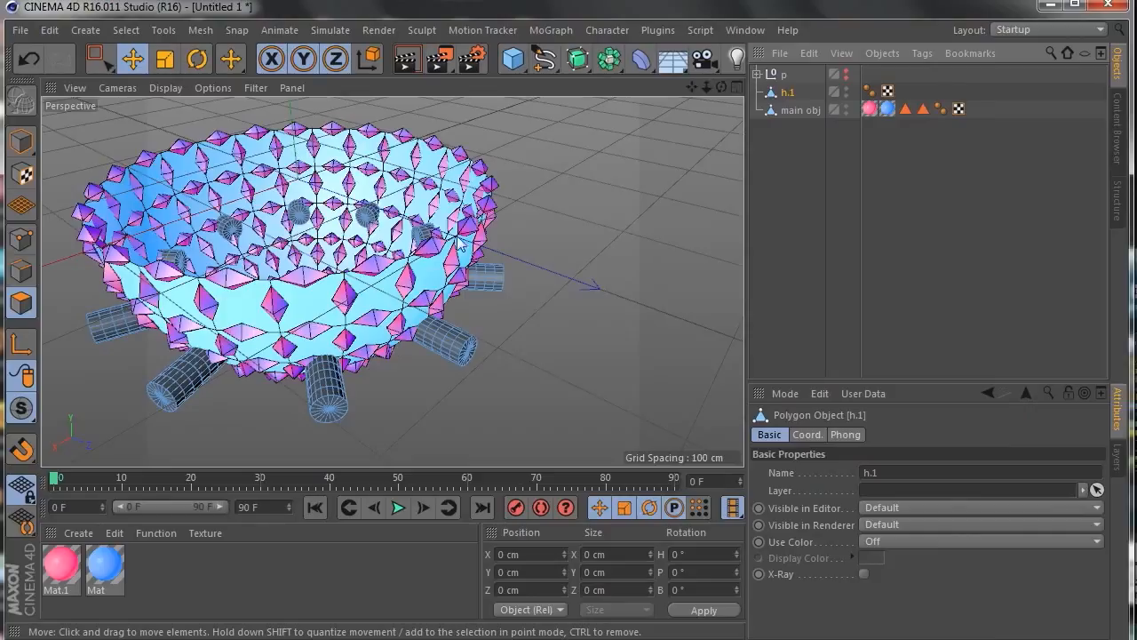
# Add a Boole object and nest the merged cylinders h.1 and main obj inside it.
pyautogui.moveTo(696, 88); pyautogui.dragTo(741, 78)
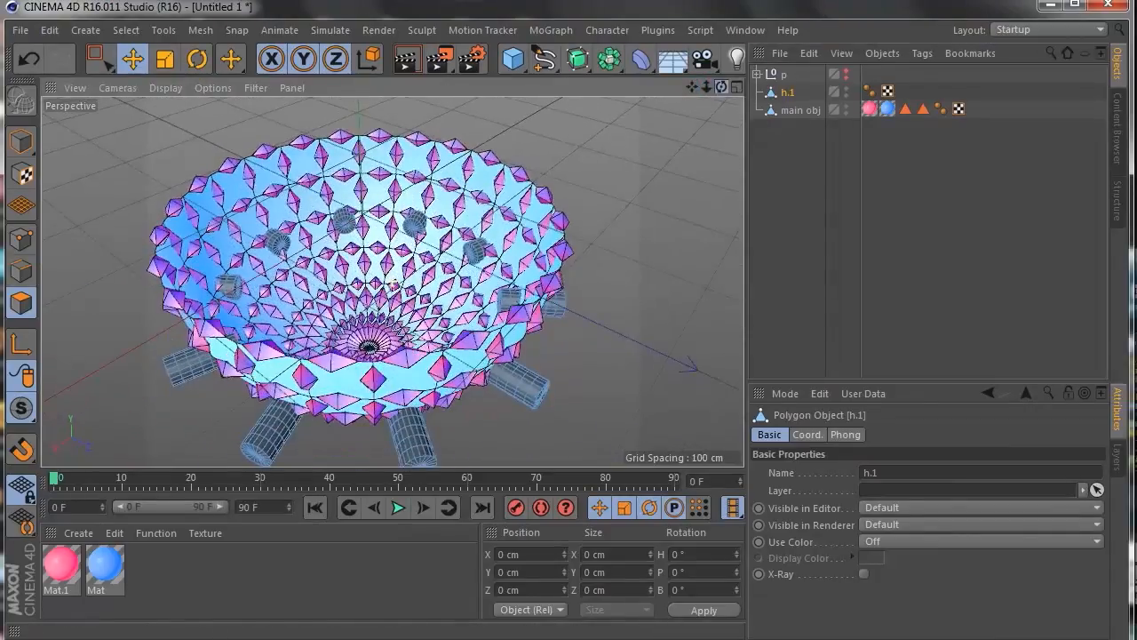
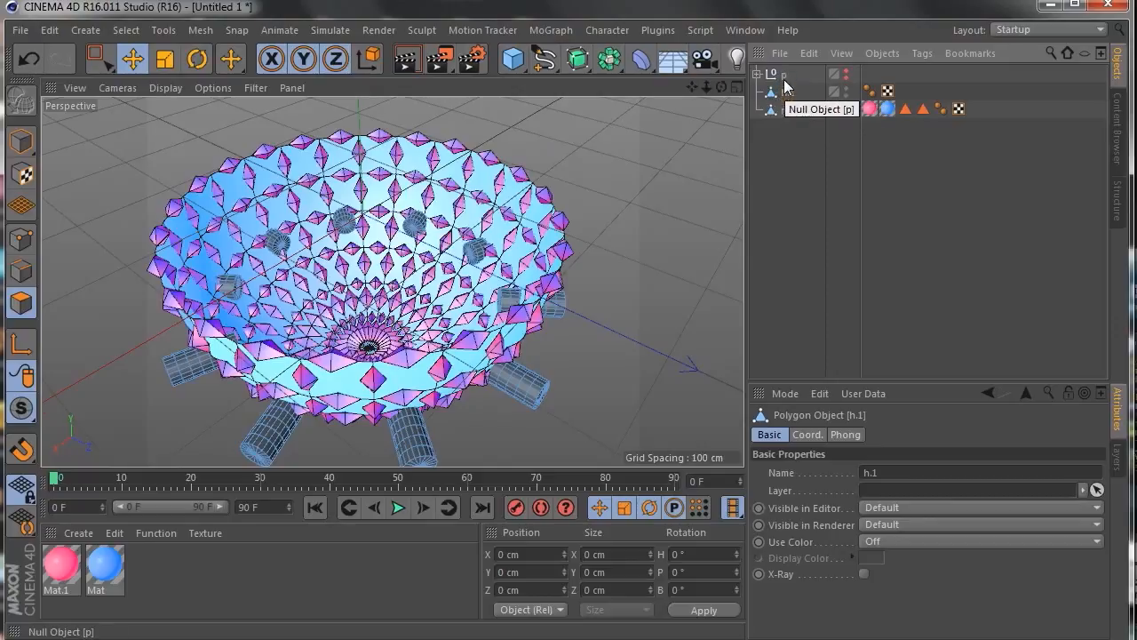
pyautogui.click(756, 74)
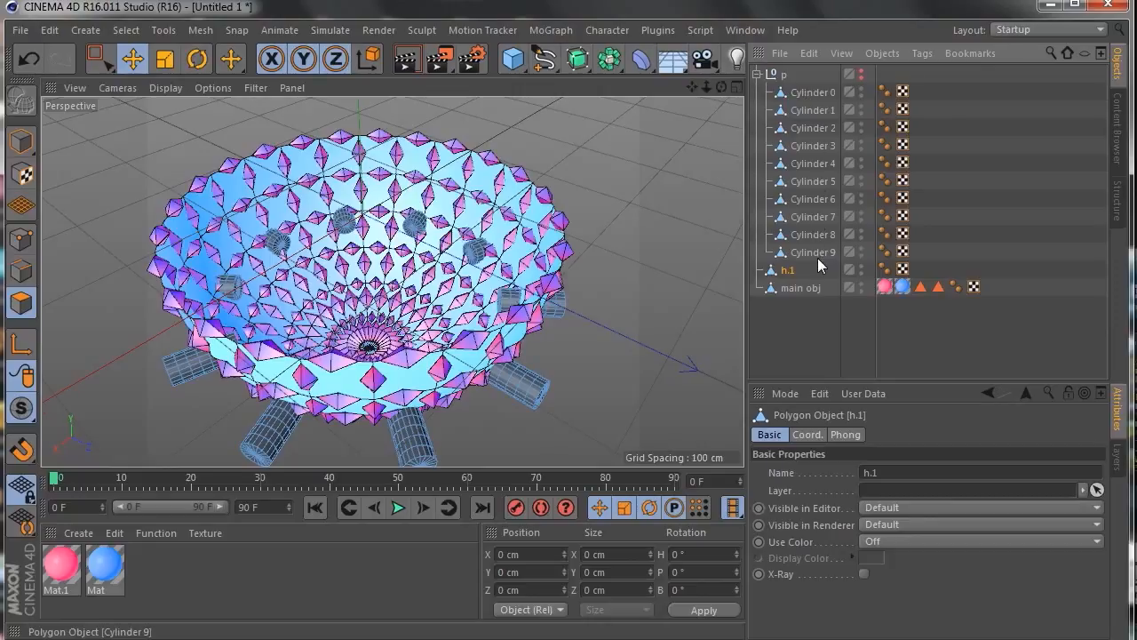
pyautogui.click(757, 74)
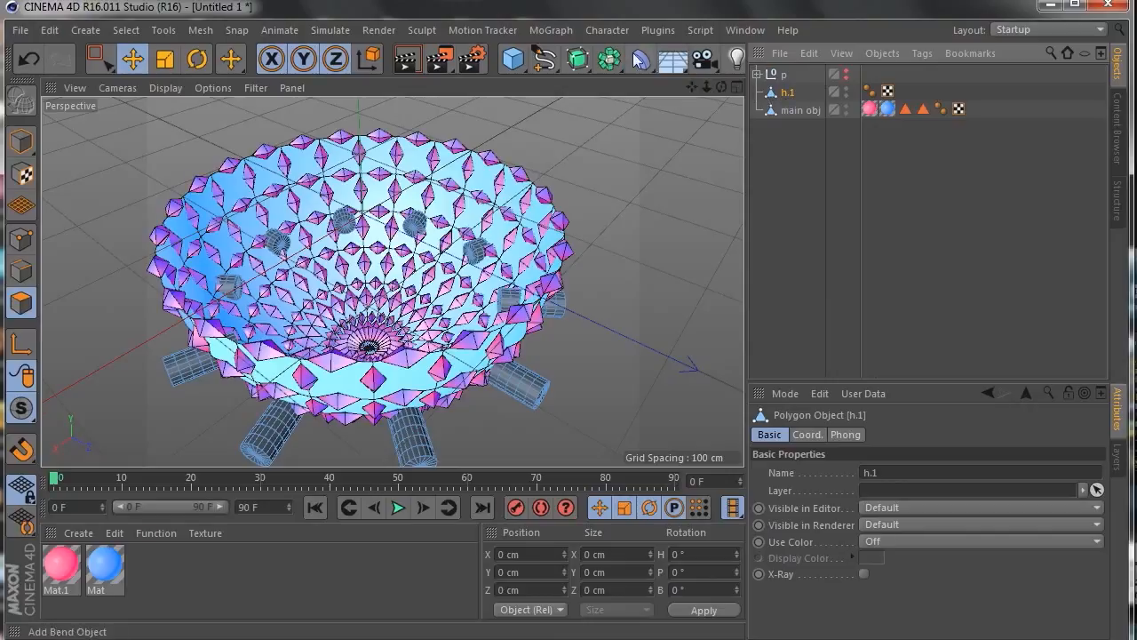
pyautogui.click(610, 58)
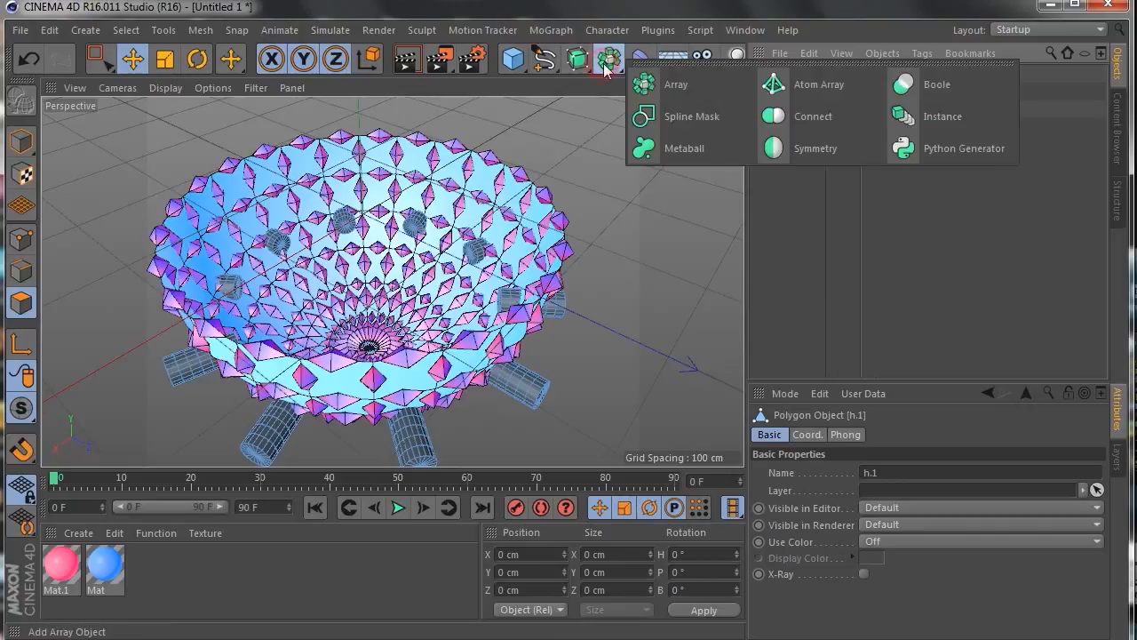
pyautogui.click(946, 87)
pyautogui.moveTo(790, 78); pyautogui.dragTo(779, 101)
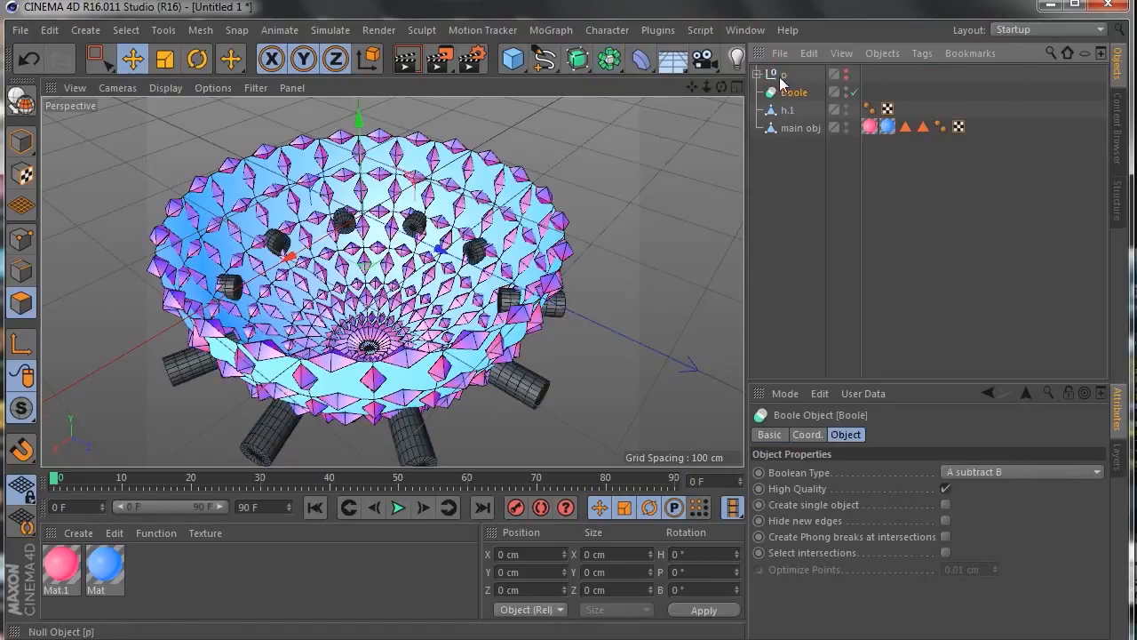
pyautogui.click(780, 76)
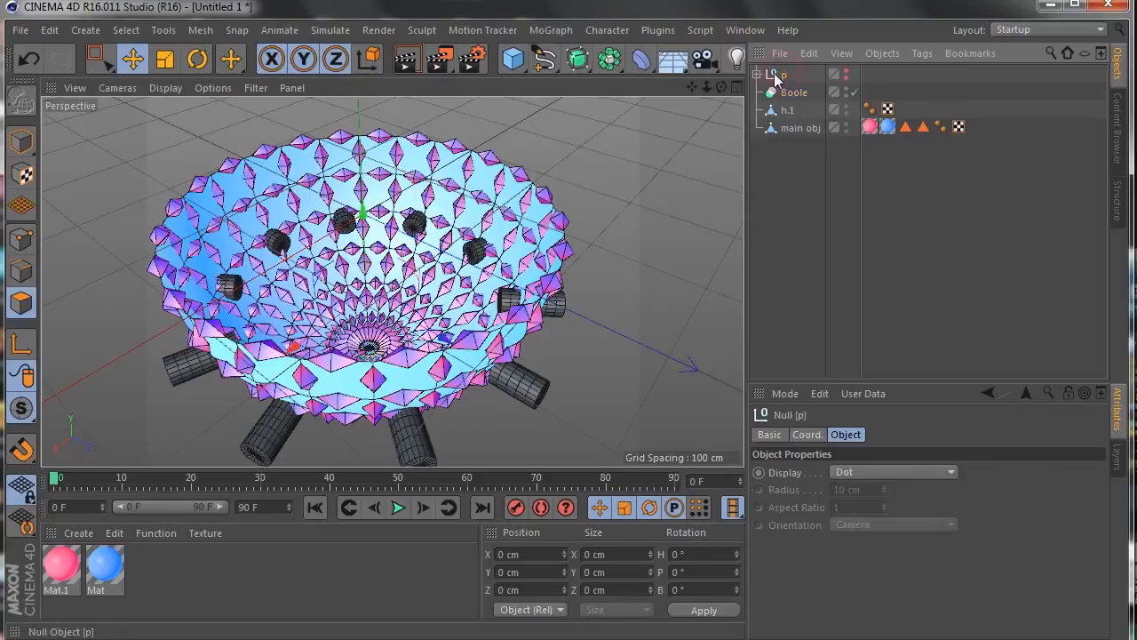
pyautogui.click(784, 92)
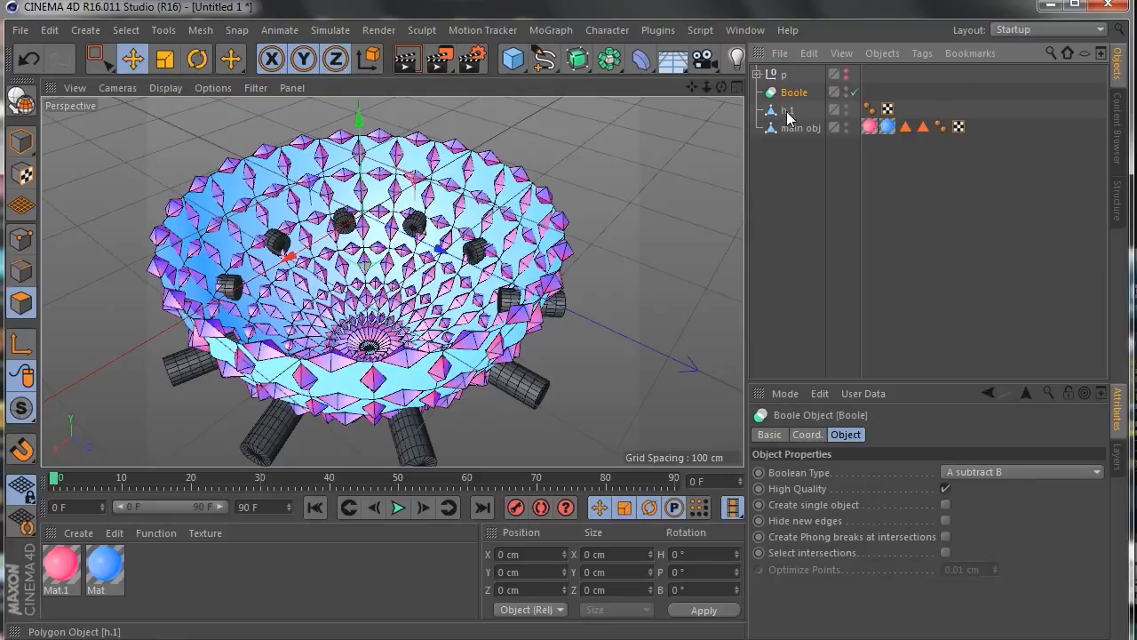
pyautogui.click(785, 112)
pyautogui.moveTo(801, 94); pyautogui.dragTo(790, 118)
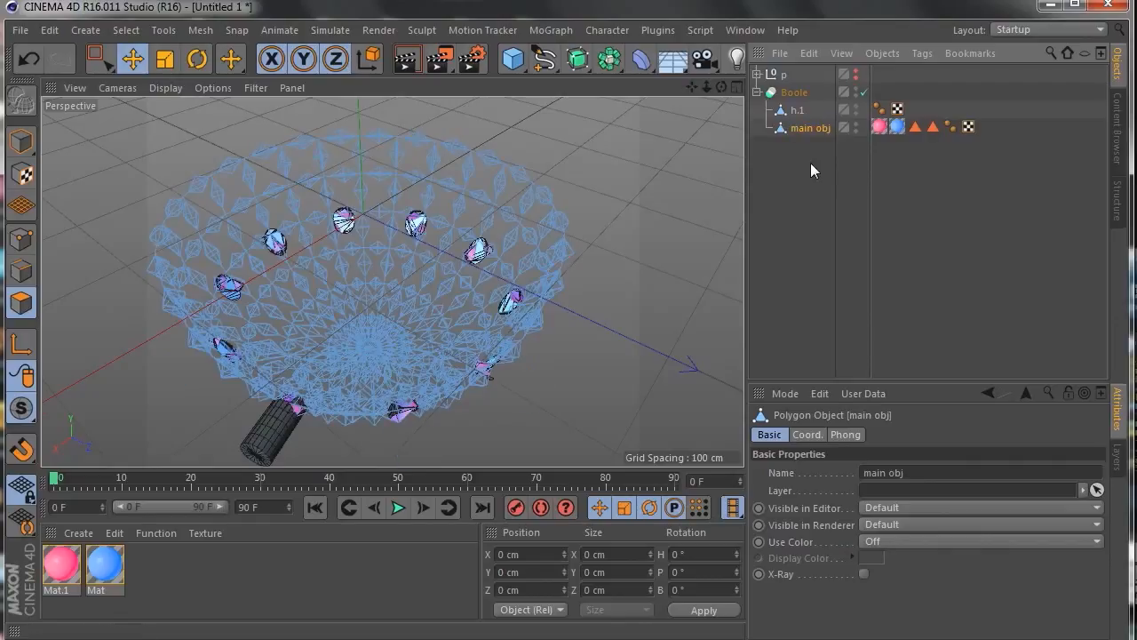
# Set the Boole's Boolean Type to A without B and move h.1 below main obj in its hierarchy.
pyautogui.click(795, 92)
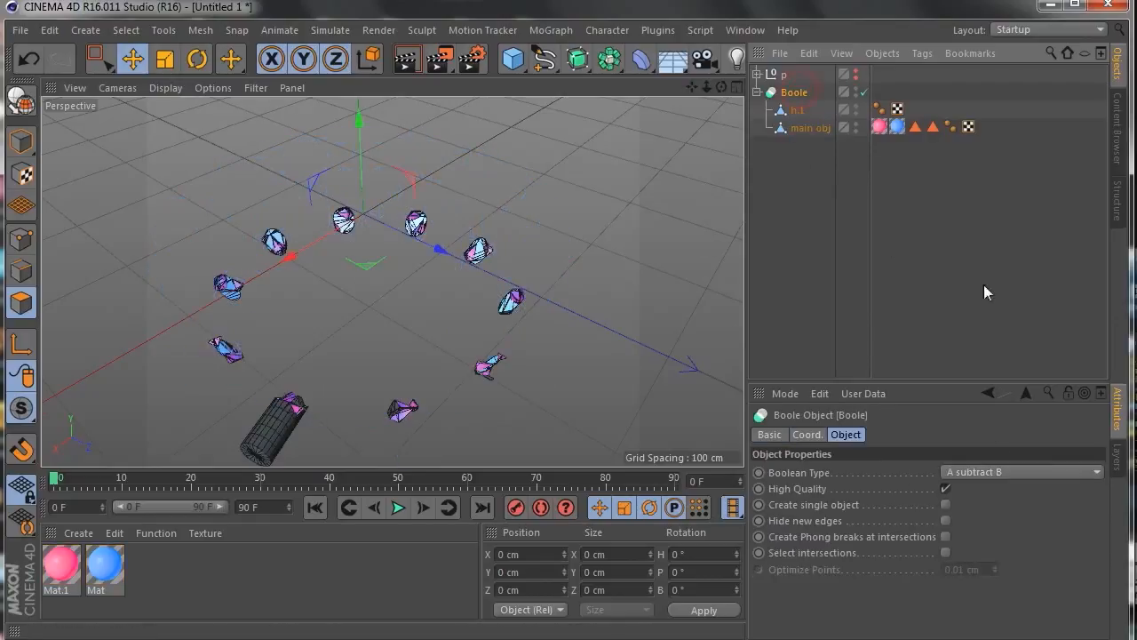
pyautogui.click(1043, 472)
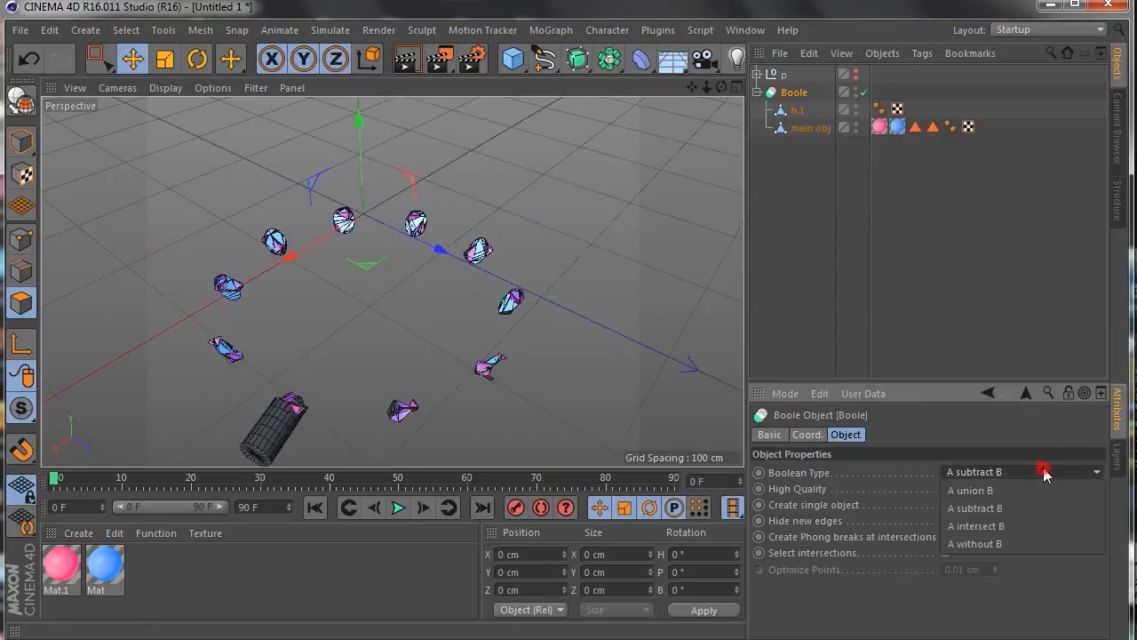
pyautogui.click(997, 543)
pyautogui.click(803, 179)
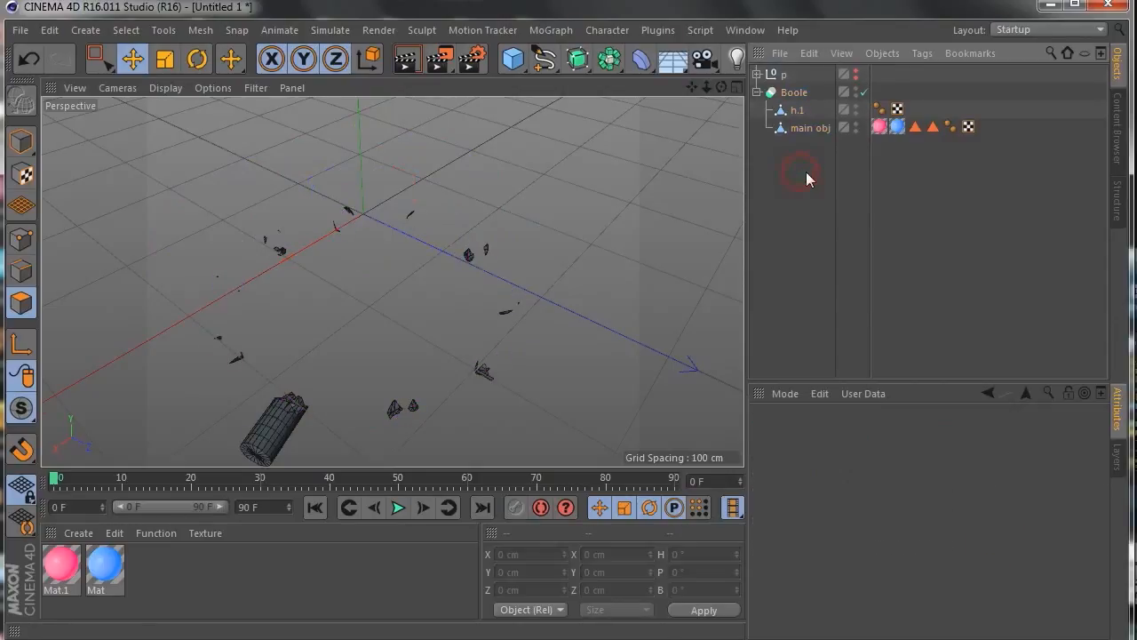
pyautogui.click(794, 93)
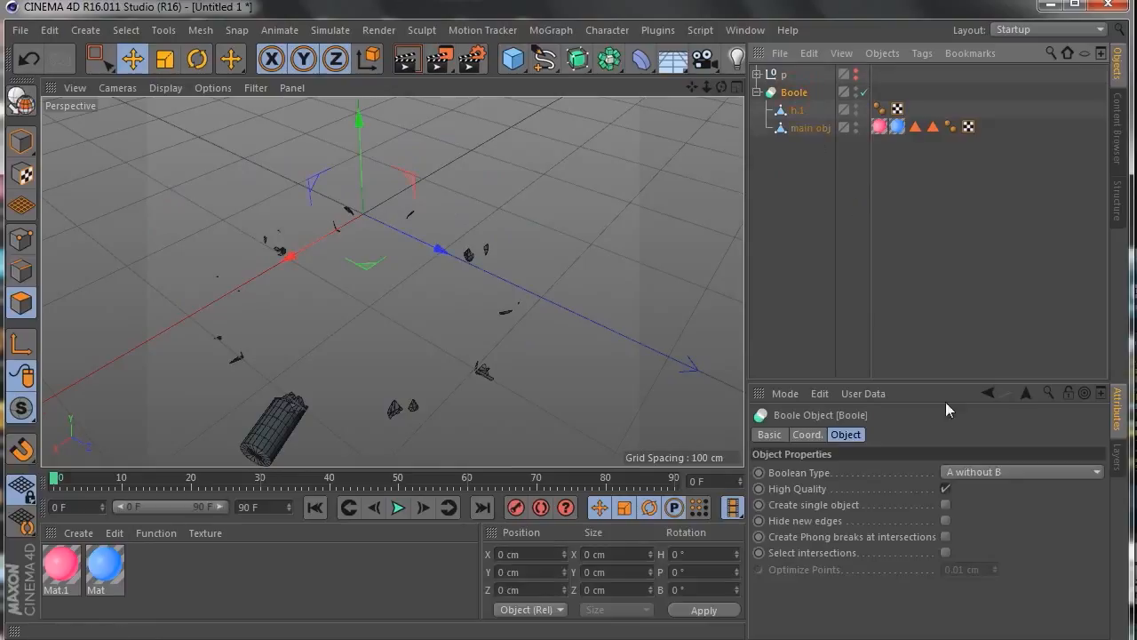
pyautogui.moveTo(793, 111)
pyautogui.mouseDown()
pyautogui.moveTo(786, 148)
pyautogui.moveTo(807, 122)
pyautogui.mouseUp()
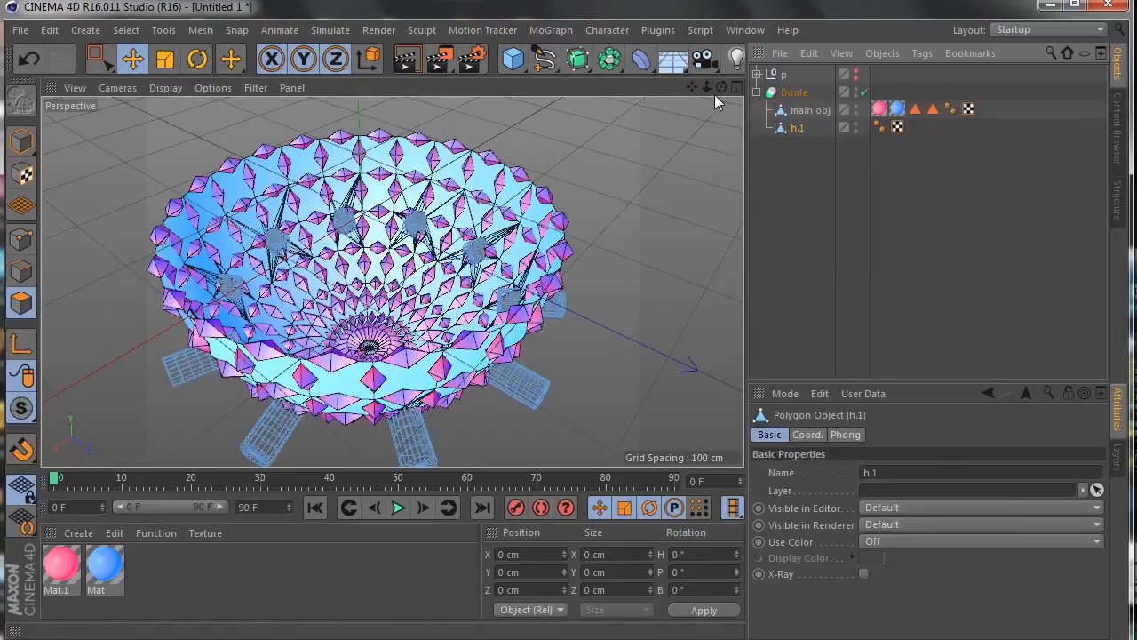
# Switch the viewport to shading without wireframe lines and examine the cut holes in the bowl up close.
pyautogui.moveTo(721, 87)
pyautogui.mouseDown()
pyautogui.moveTo(722, 115)
pyautogui.moveTo(716, 34)
pyautogui.moveTo(698, 37)
pyautogui.moveTo(709, 94)
pyautogui.mouseUp()
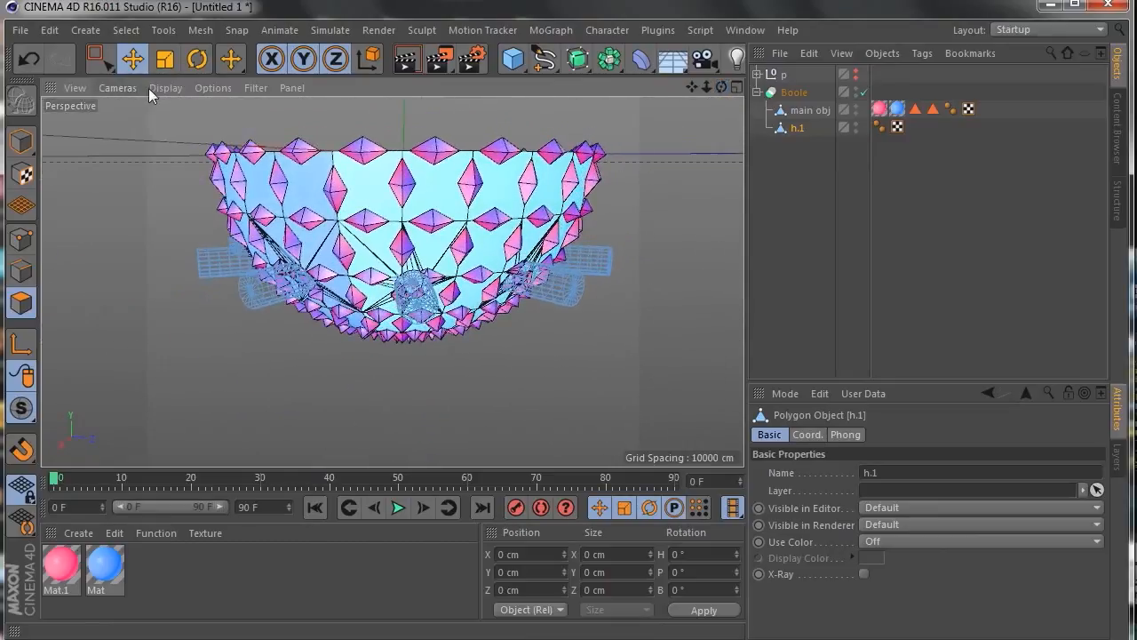
pyautogui.click(148, 88)
pyautogui.click(174, 116)
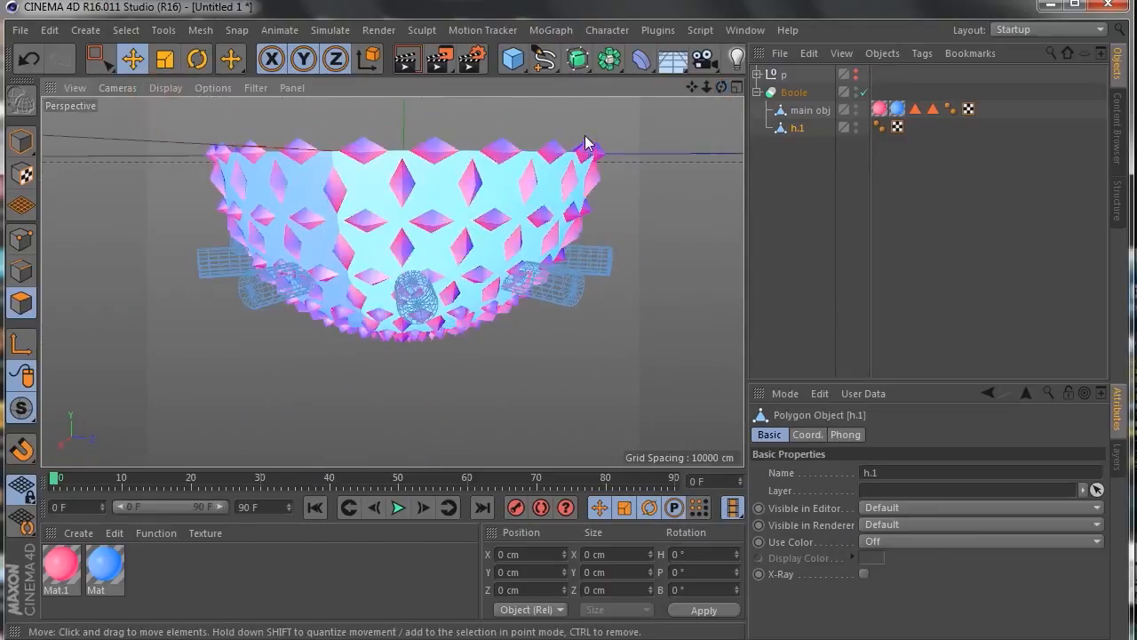
pyautogui.click(794, 93)
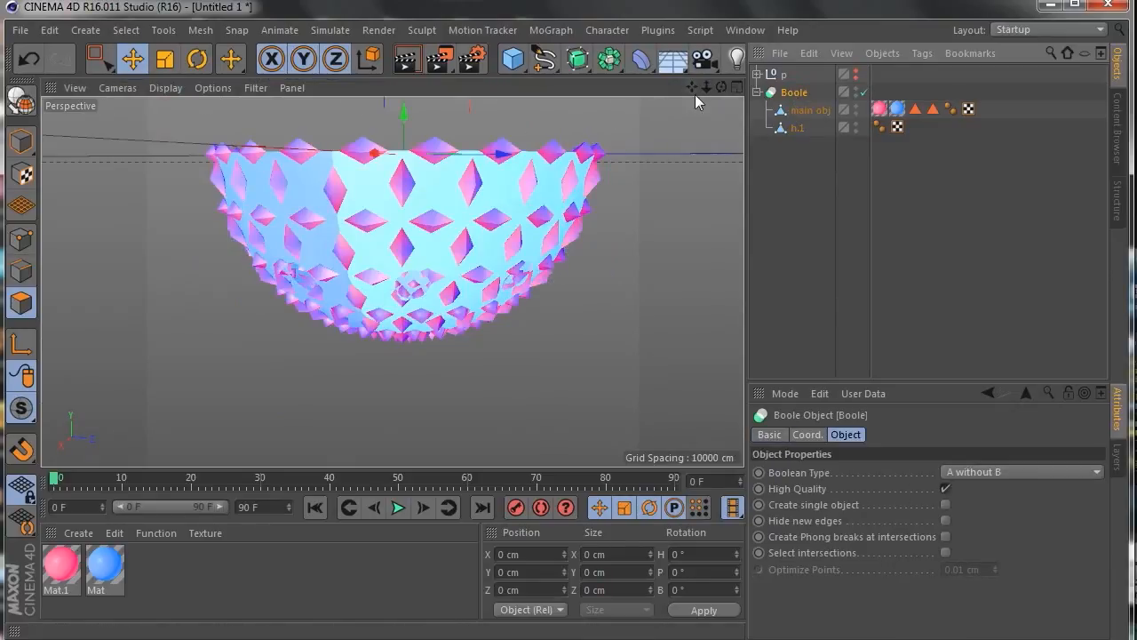
pyautogui.moveTo(693, 86); pyautogui.dragTo(663, 157)
pyautogui.moveTo(706, 87); pyautogui.dragTo(781, 87)
pyautogui.moveTo(692, 86); pyautogui.dragTo(734, 97)
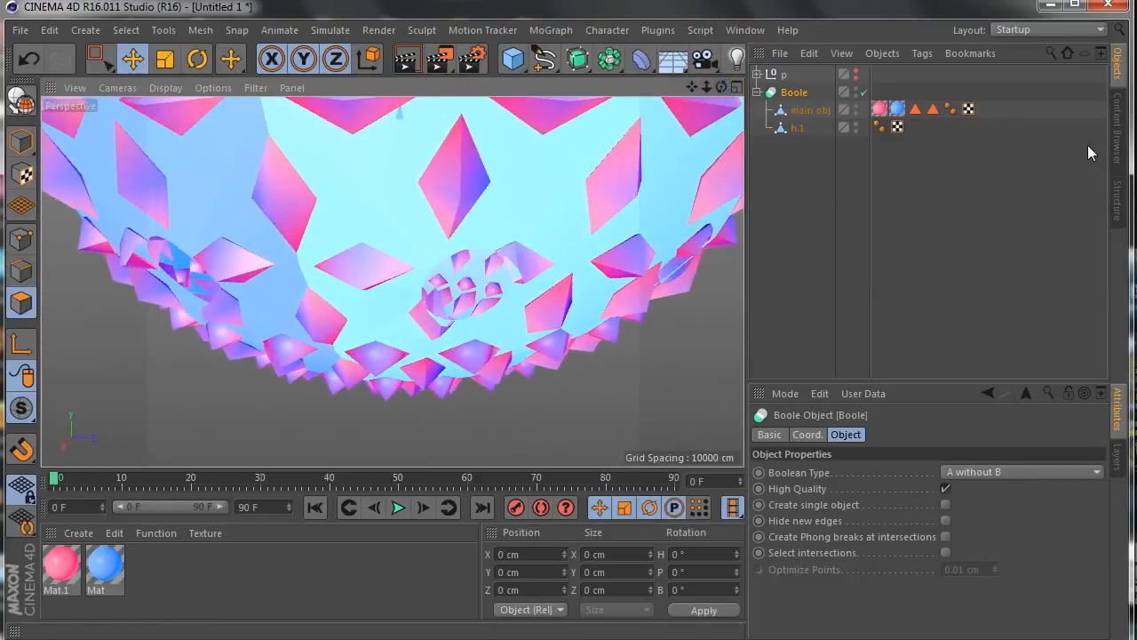
# Replace the blue material Mat on the bowl with the purple preset mat.183 from the material library.
pyautogui.click(1117, 145)
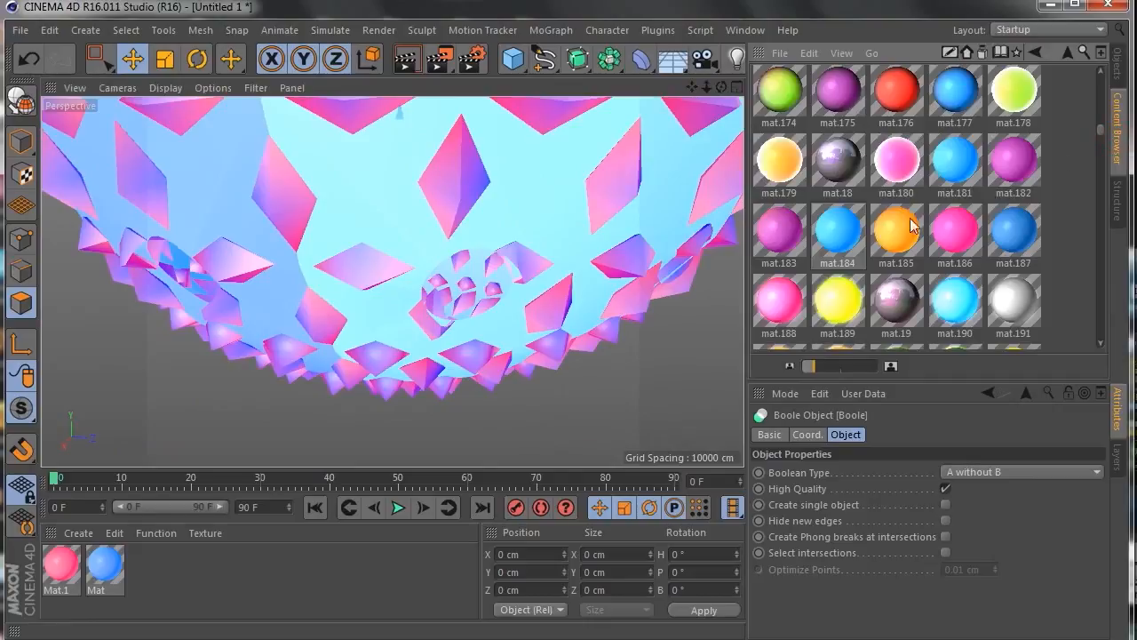
pyautogui.moveTo(782, 246); pyautogui.dragTo(105, 567)
pyautogui.moveTo(721, 87); pyautogui.dragTo(569, 88)
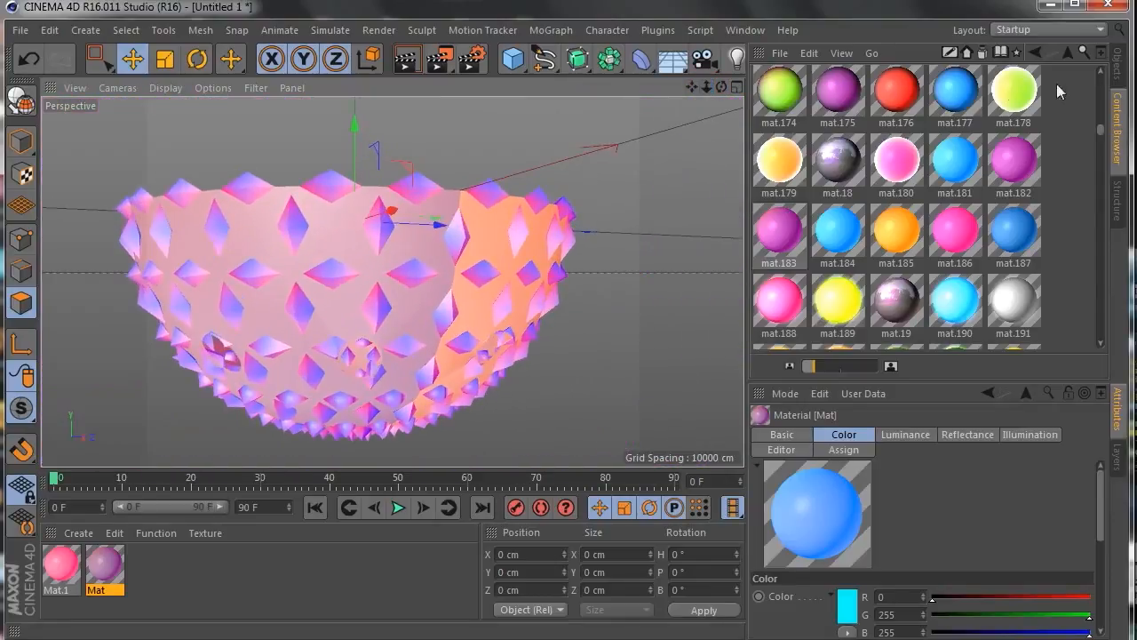
# Make the Boole object with its children main obj and h.1 editable.
pyautogui.click(1121, 69)
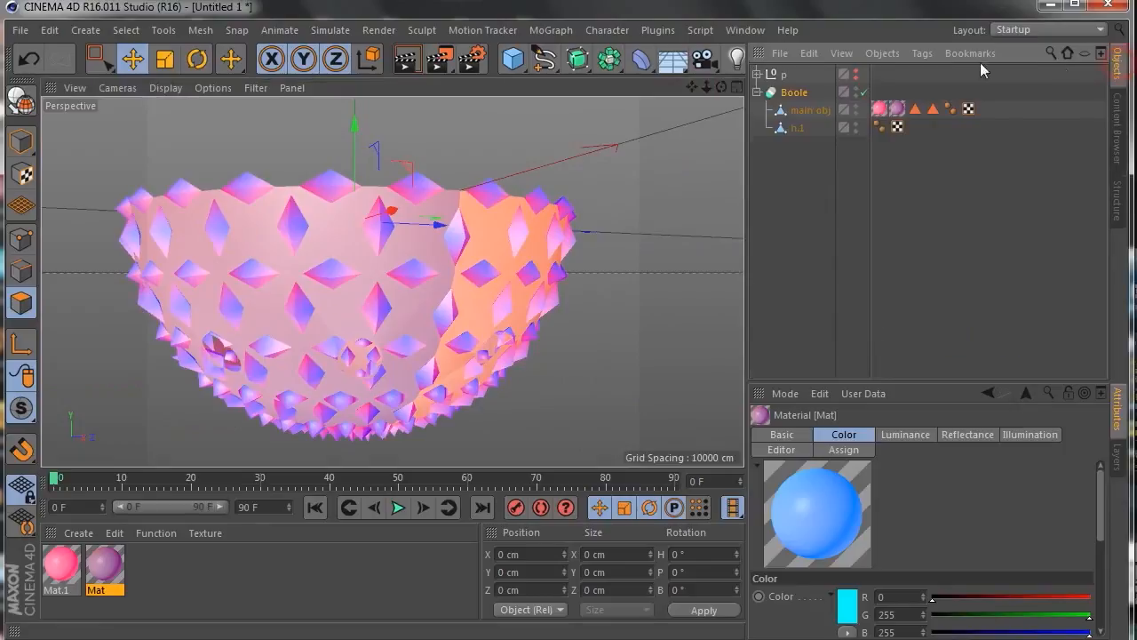
pyautogui.click(758, 92)
pyautogui.click(758, 92)
pyautogui.moveTo(794, 94); pyautogui.dragTo(797, 134)
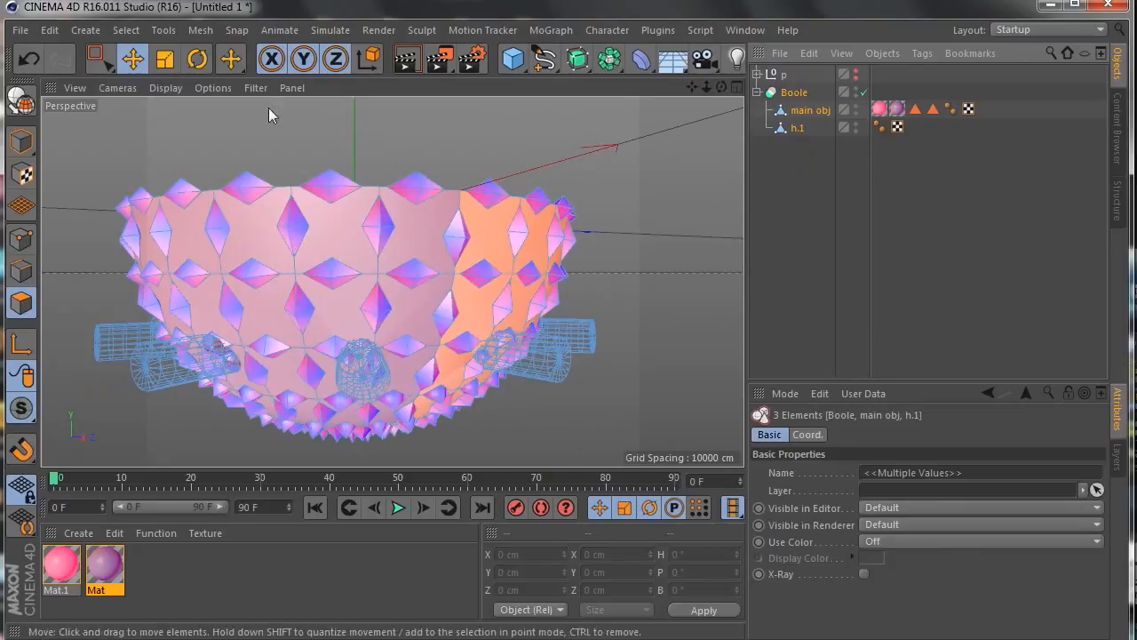
pyautogui.click(19, 100)
# Select all children of the Boole and merge the hierarchy into one polygon object, deleting the originals.
pyautogui.rightClick(785, 99)
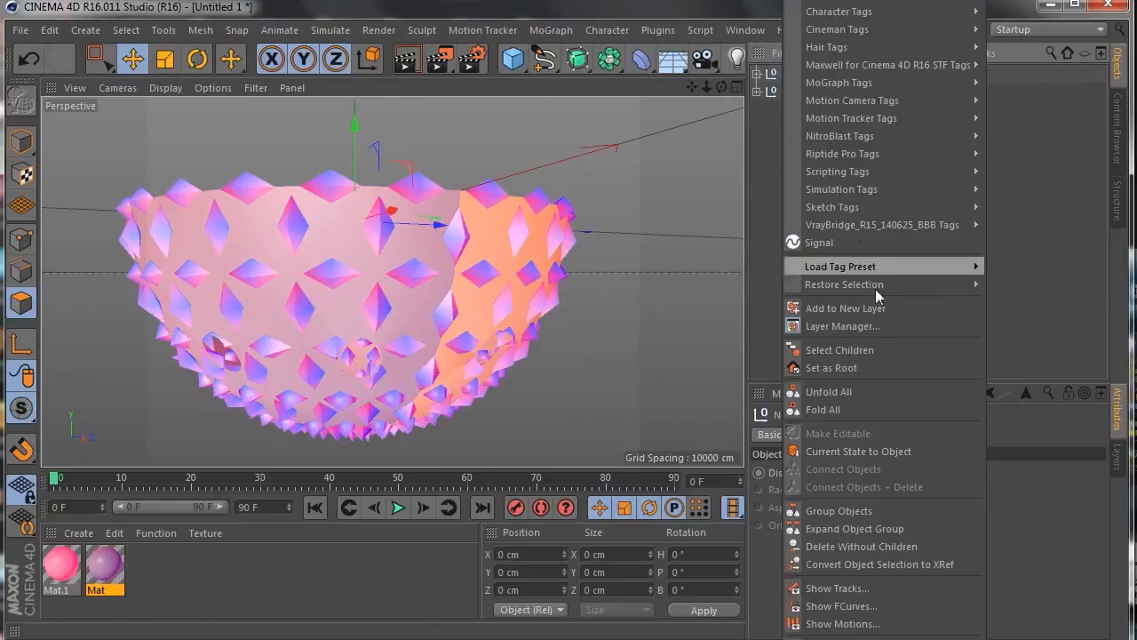
pyautogui.click(848, 350)
pyautogui.rightClick(790, 95)
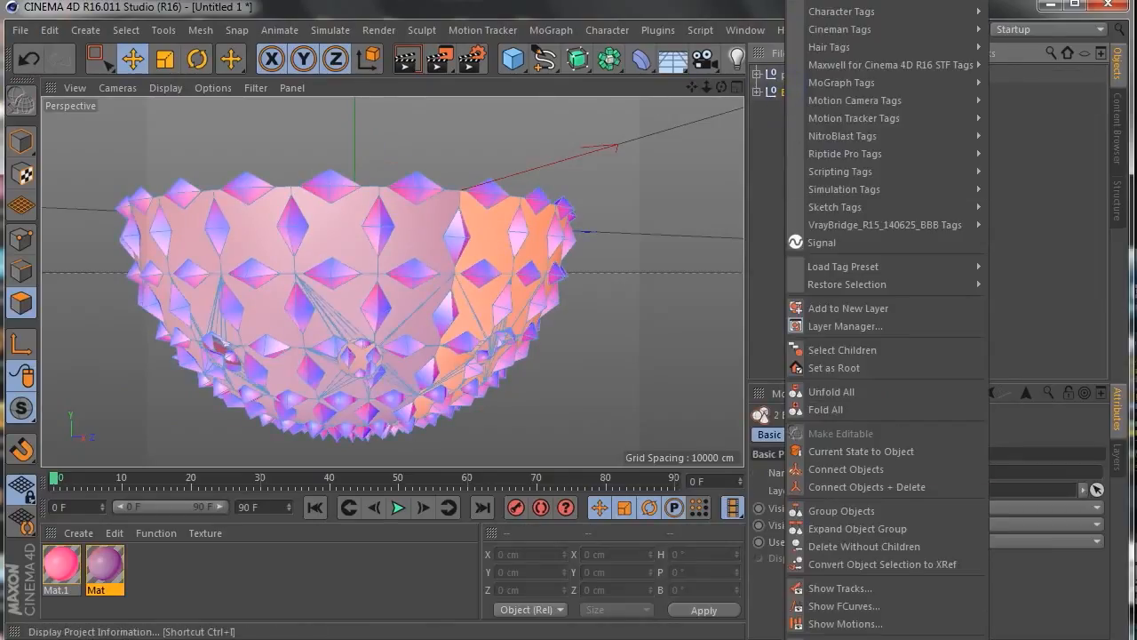
pyautogui.click(898, 487)
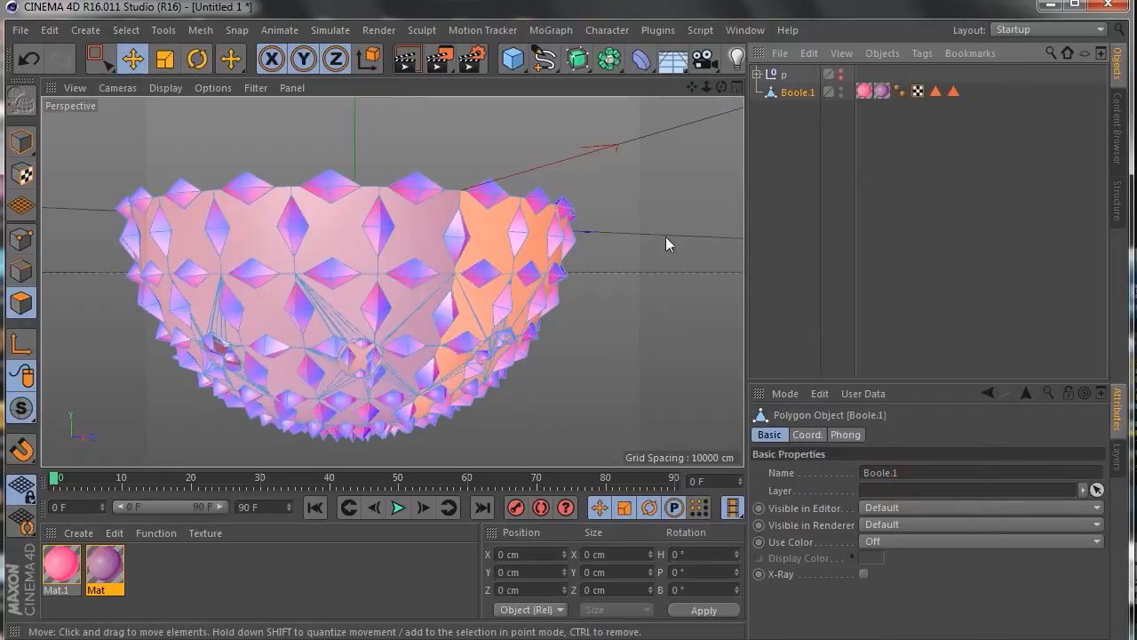
# Make the null p visible in the viewport, expand it and identify its individual cylinders.
pyautogui.doubleClick(792, 94)
pyautogui.click(800, 133)
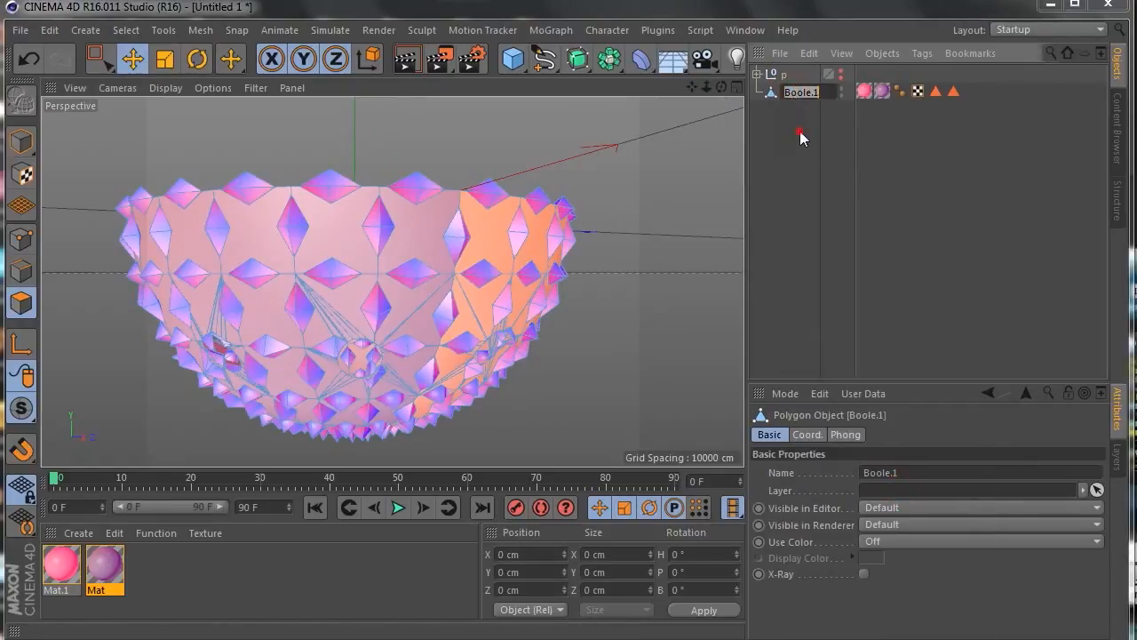
pyautogui.click(842, 71)
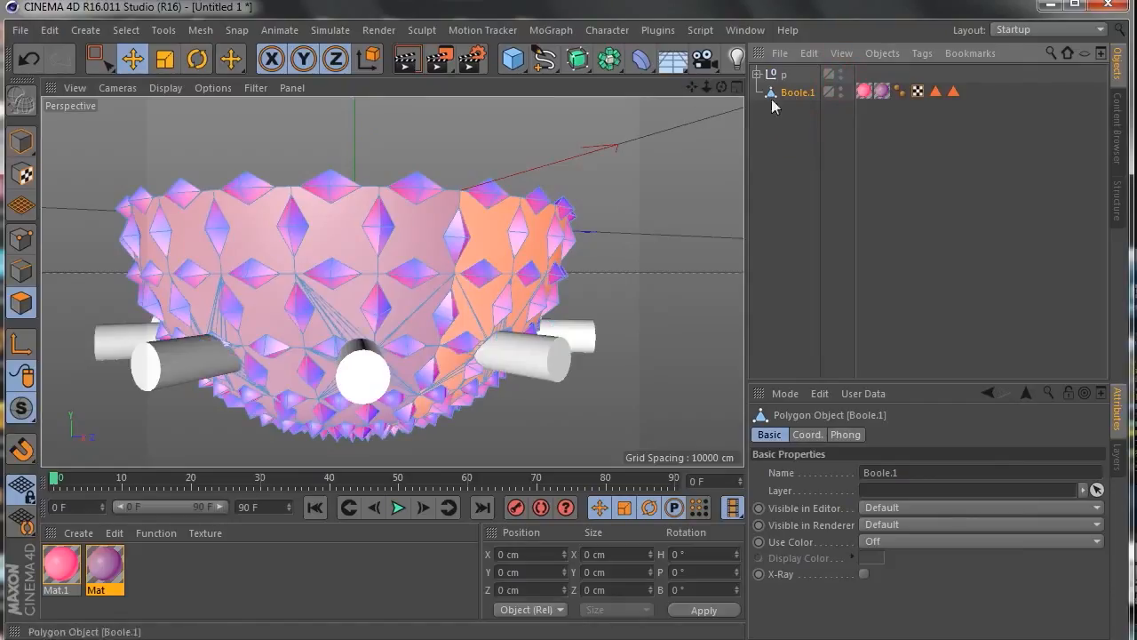
pyautogui.moveTo(722, 86)
pyautogui.mouseDown()
pyautogui.moveTo(717, 191)
pyautogui.moveTo(697, 254)
pyautogui.moveTo(721, 97)
pyautogui.mouseUp()
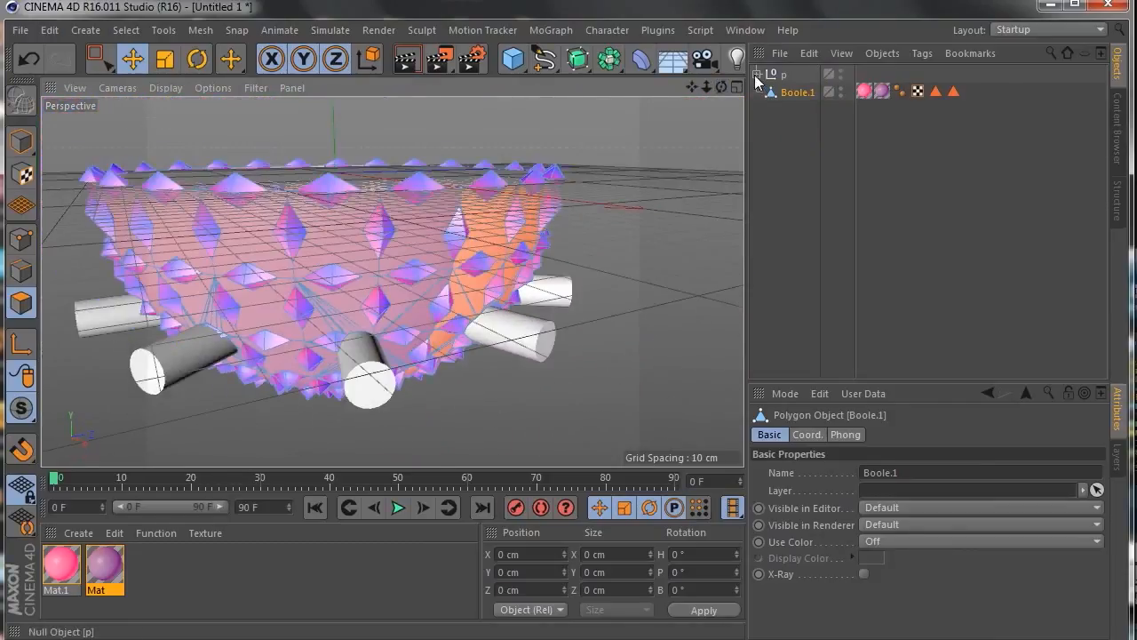
pyautogui.click(756, 74)
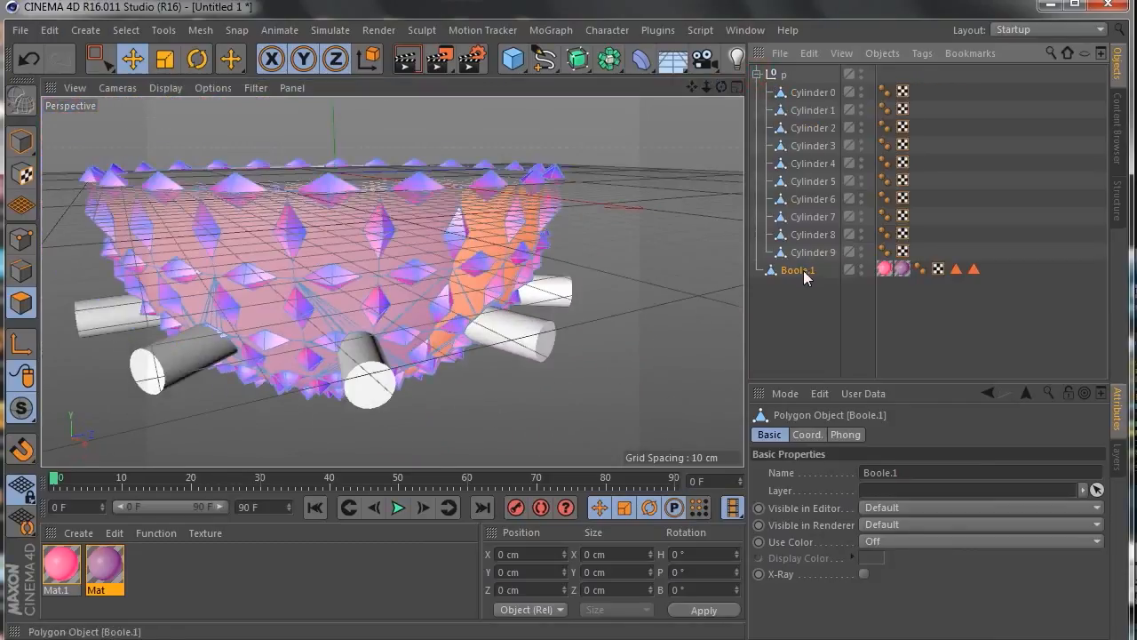
pyautogui.click(803, 94)
pyautogui.click(796, 131)
pyautogui.click(797, 200)
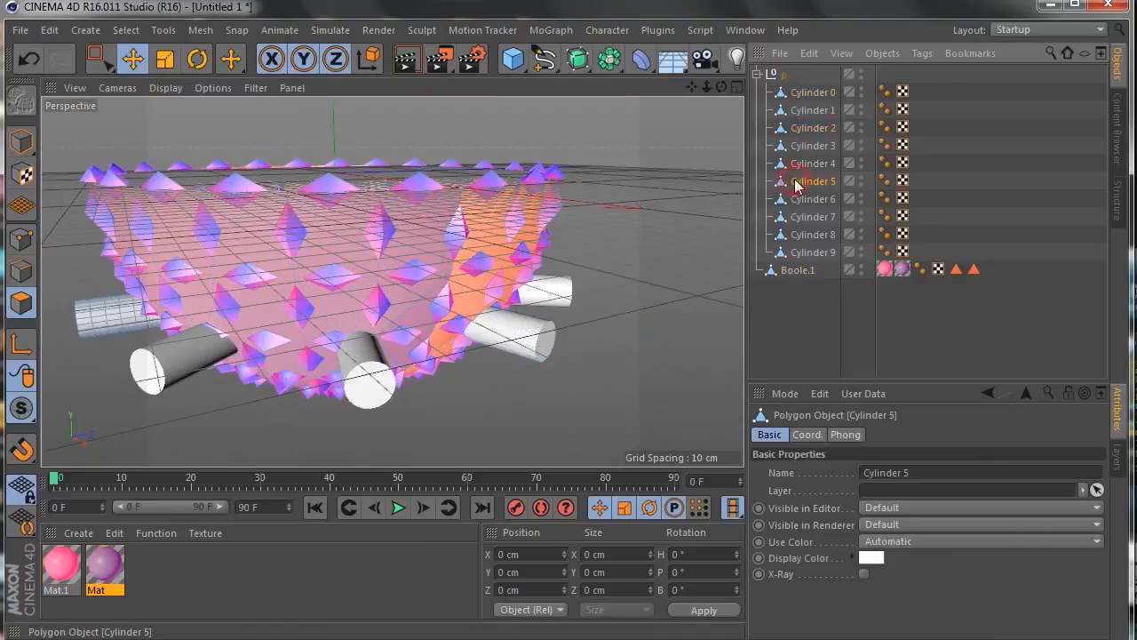
# Add the glossy green preset mat.23 from the material library to the scene's materials.
pyautogui.click(1113, 142)
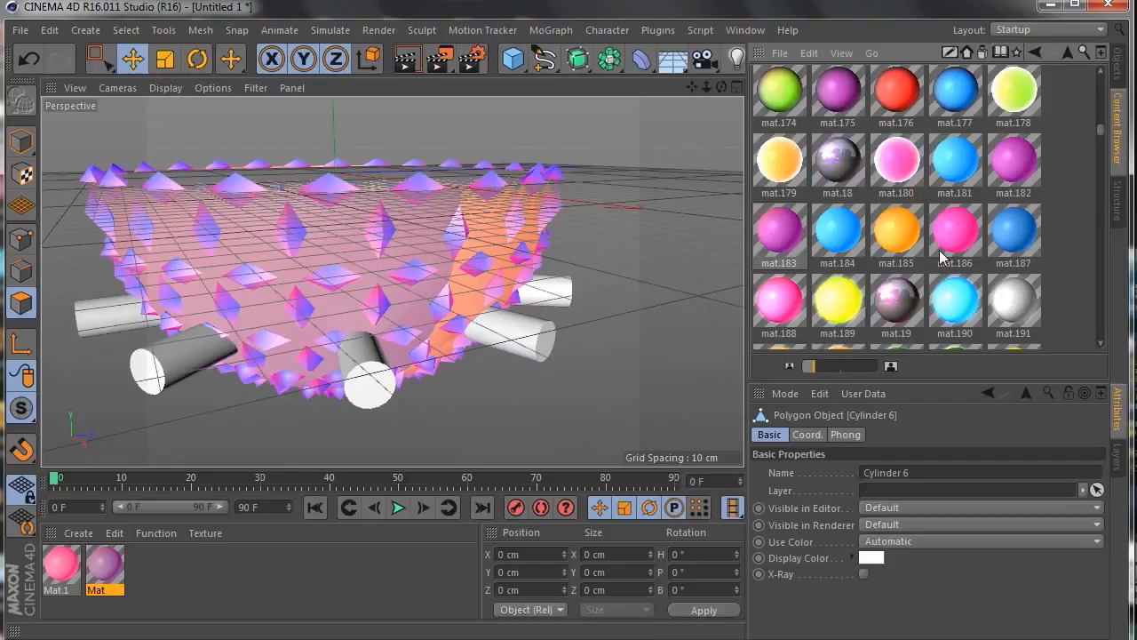
pyautogui.scroll(-3, 942, 258)
pyautogui.scroll(-7, 942, 258)
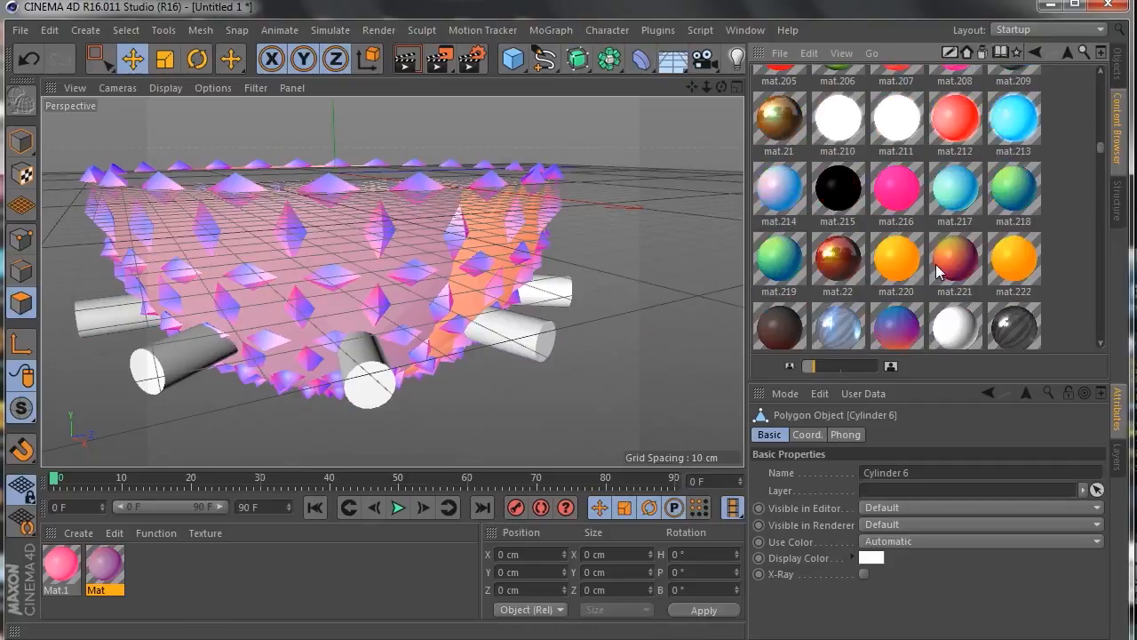
pyautogui.scroll(2, 884, 222)
pyautogui.moveTo(889, 273); pyautogui.dragTo(274, 589)
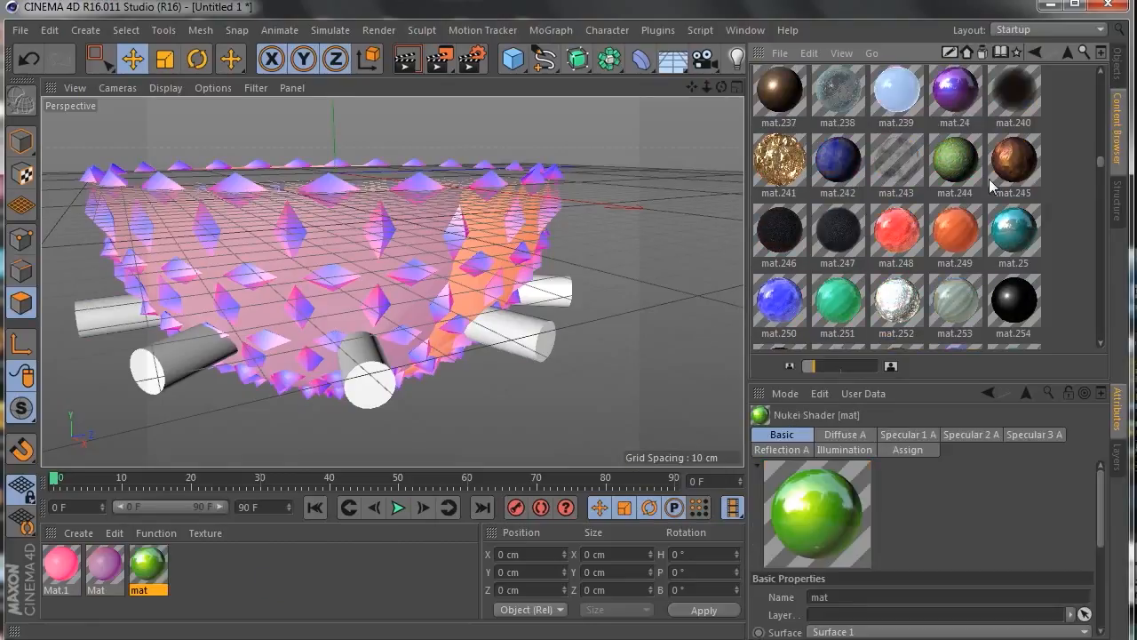
# Add the presets mat.228, mat.220 and mat.219 from the material library as new scene materials.
pyautogui.scroll(3, 804, 186)
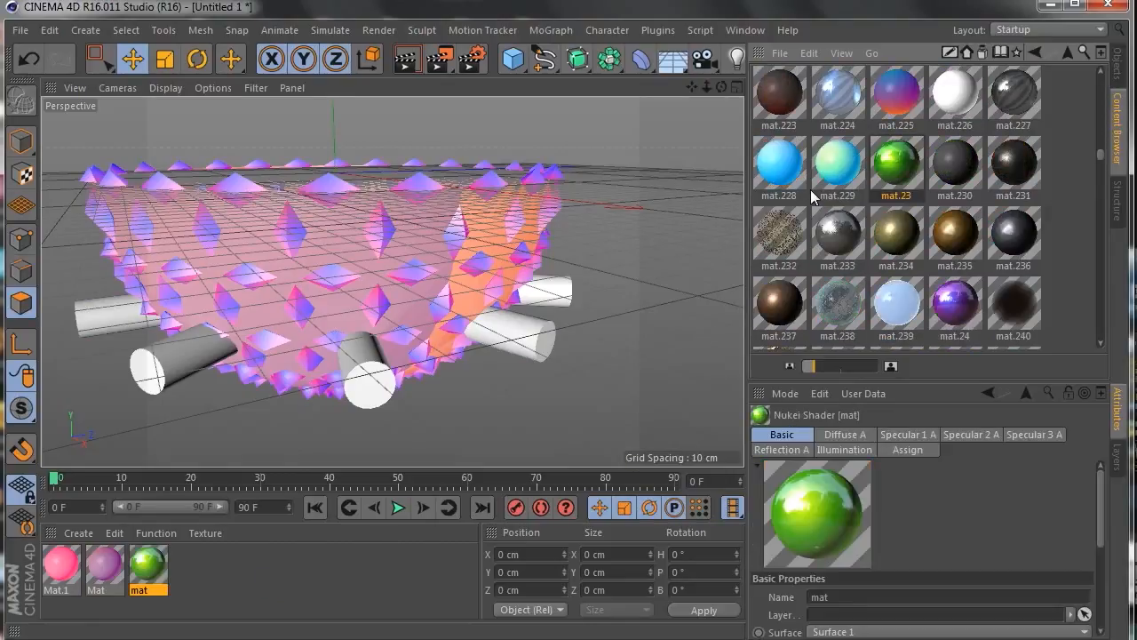
pyautogui.scroll(2, 838, 257)
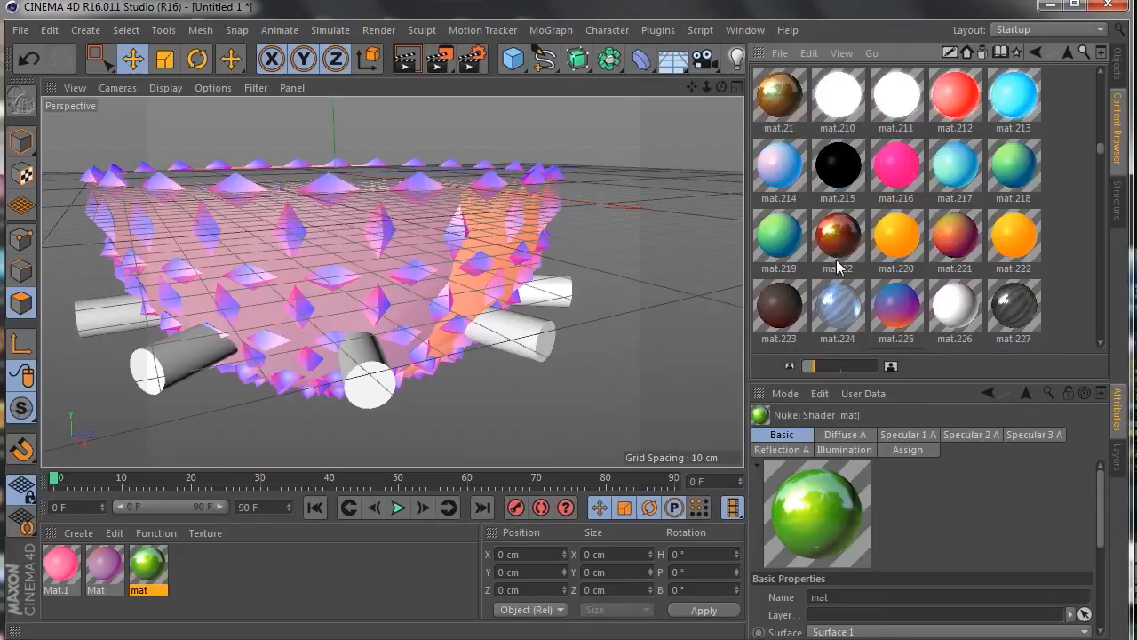
pyautogui.moveTo(793, 276); pyautogui.dragTo(231, 587)
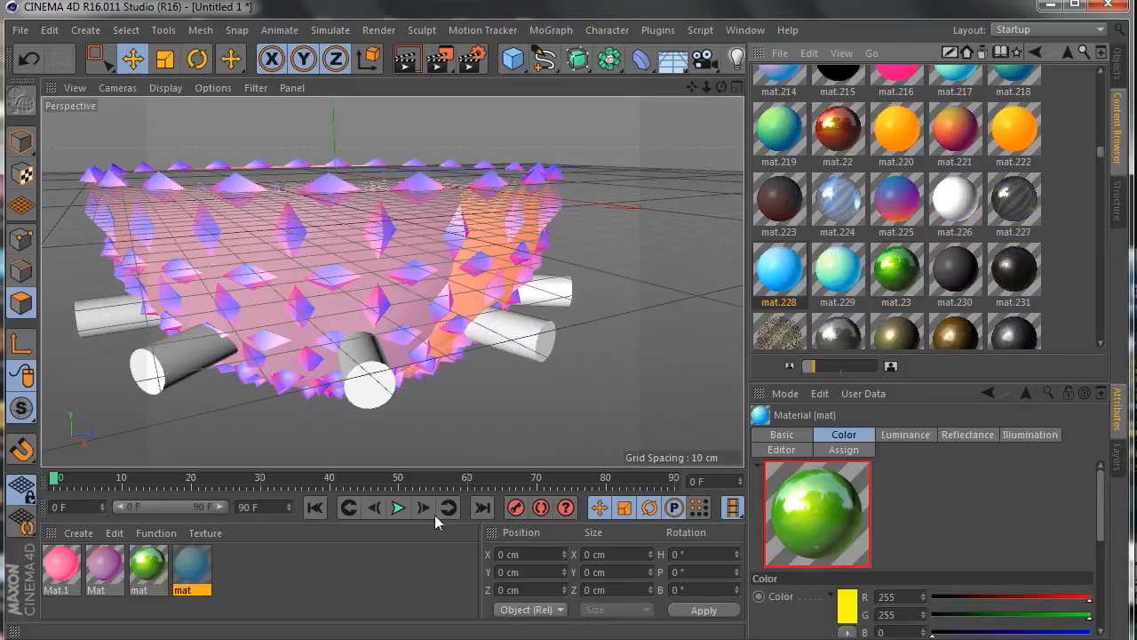
pyautogui.moveTo(902, 133); pyautogui.dragTo(236, 568)
pyautogui.moveTo(775, 129); pyautogui.dragTo(280, 569)
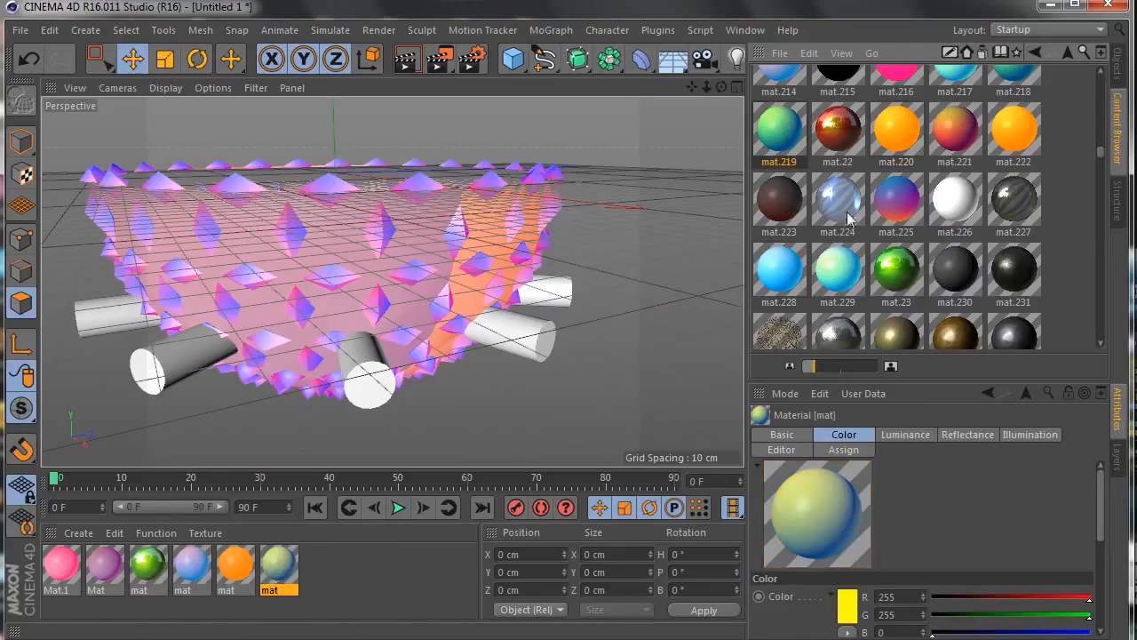
# Add a glossy red-pink preset and the pink preset mat.186 to the scene's materials.
pyautogui.scroll(3, 849, 218)
pyautogui.moveTo(903, 182); pyautogui.dragTo(323, 569)
pyautogui.scroll(3, 840, 238)
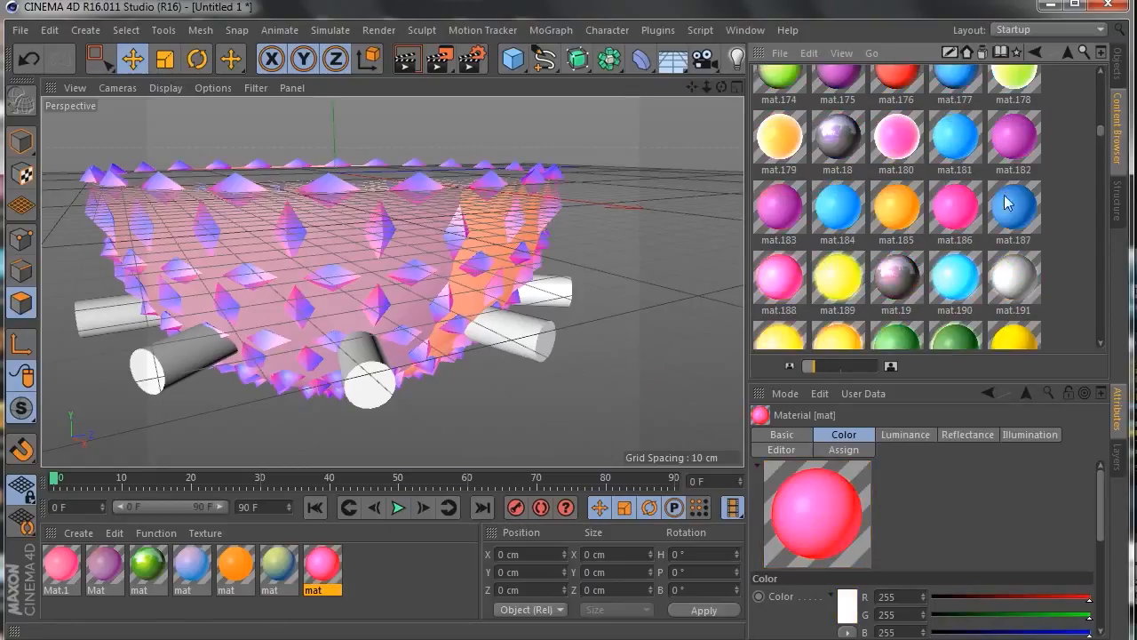
pyautogui.moveTo(953, 211); pyautogui.dragTo(430, 567)
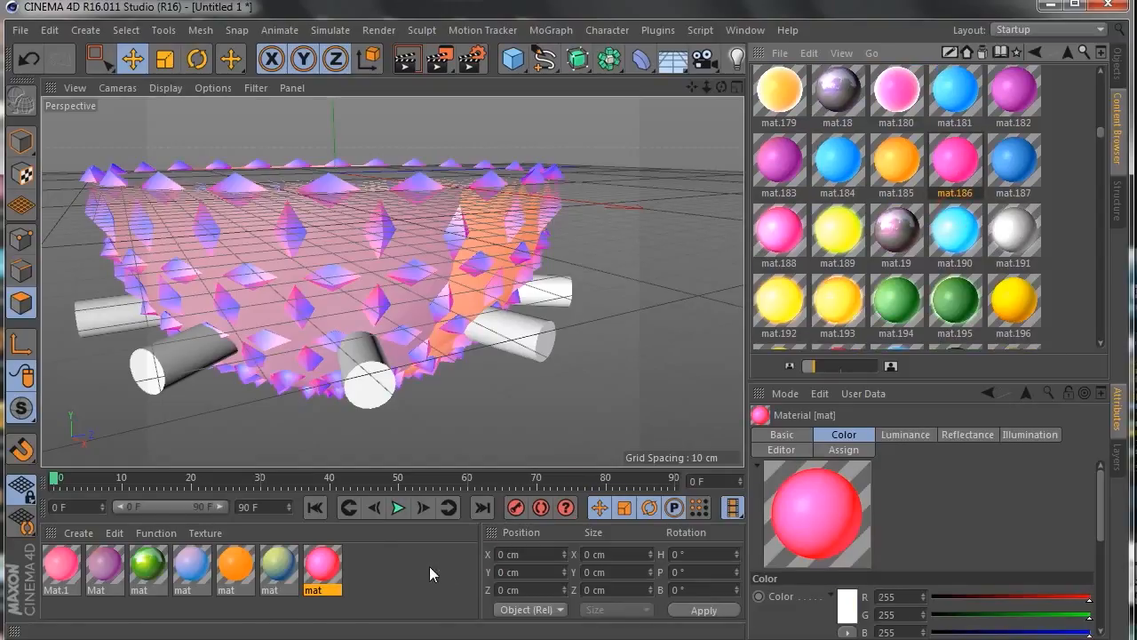
# Add the yellow preset mat.165 and the pink-blue preset mat.156 to the scene's materials.
pyautogui.scroll(4, 910, 196)
pyautogui.scroll(-2, 910, 197)
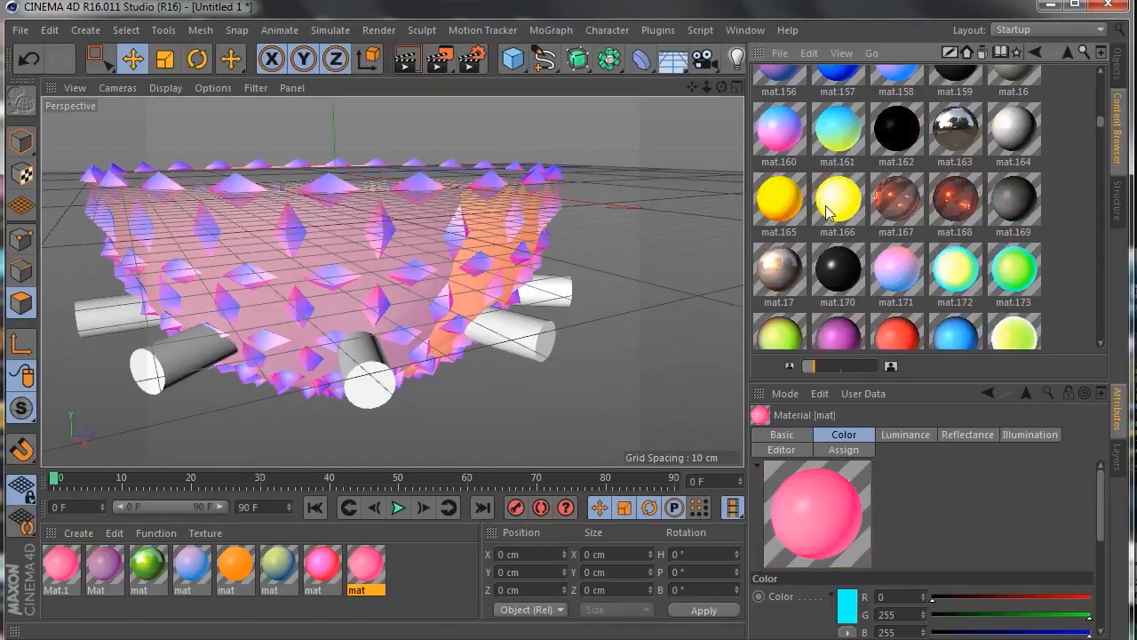
pyautogui.moveTo(773, 200); pyautogui.dragTo(421, 565)
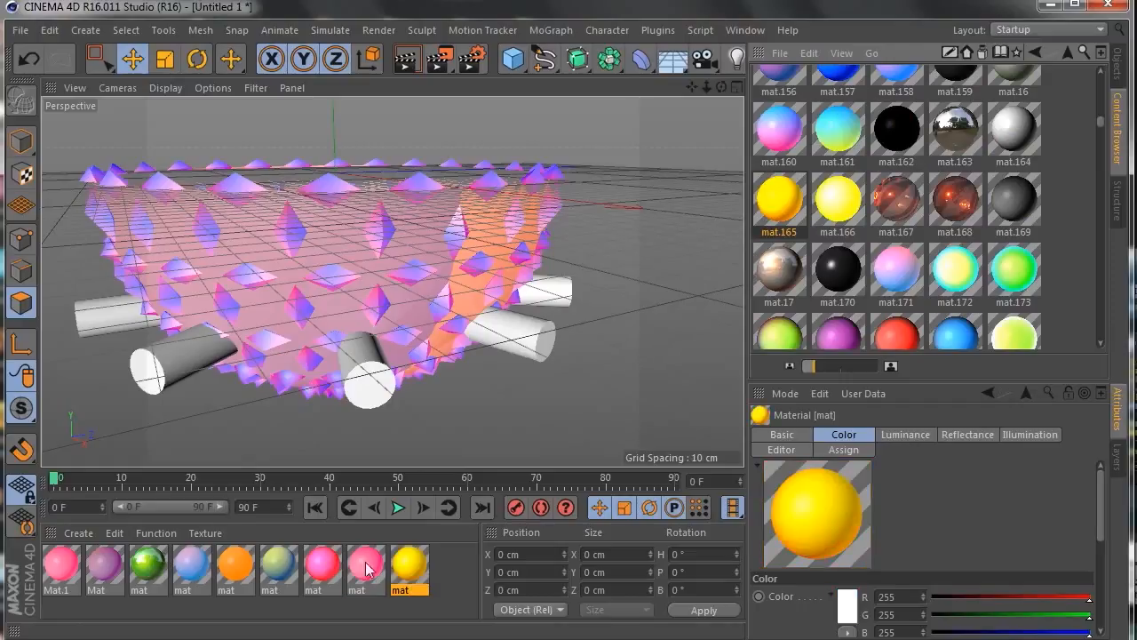
pyautogui.scroll(2, 853, 176)
pyautogui.moveTo(795, 173); pyautogui.dragTo(473, 592)
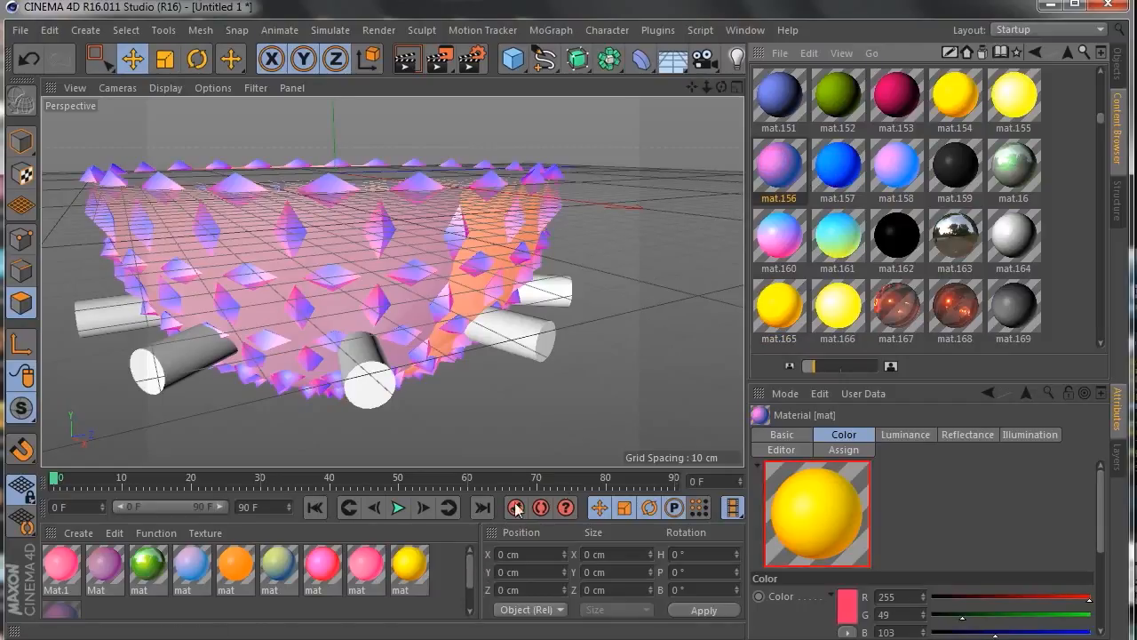
# Add the yellow preset mat.154 and a copper-brown preset to the scene's materials.
pyautogui.scroll(2, 939, 127)
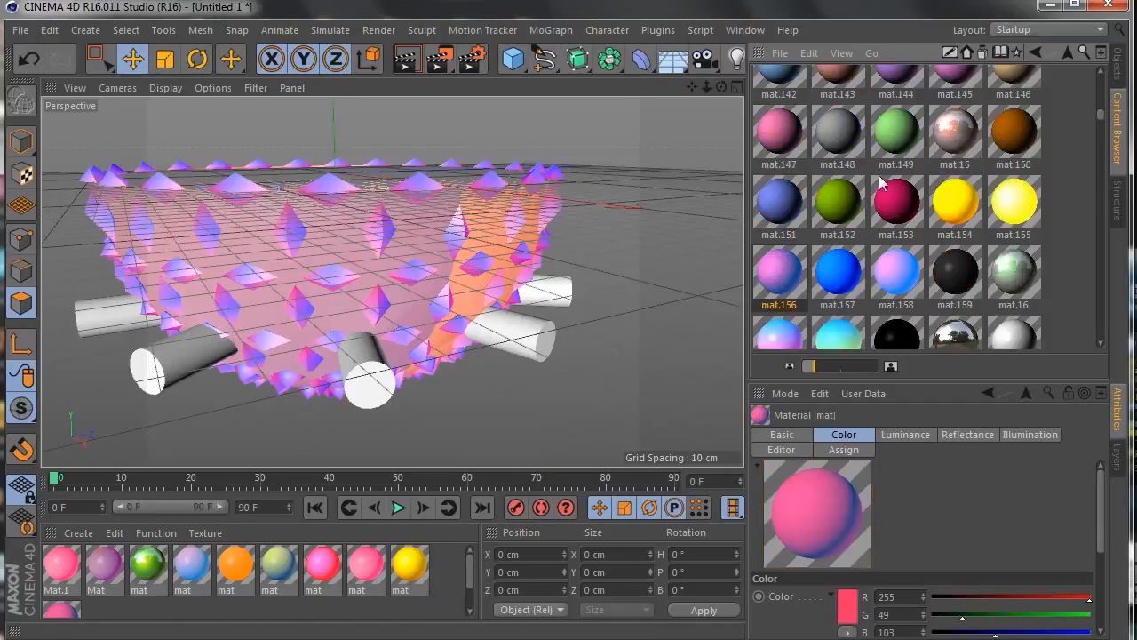
pyautogui.moveTo(944, 201); pyautogui.dragTo(166, 603)
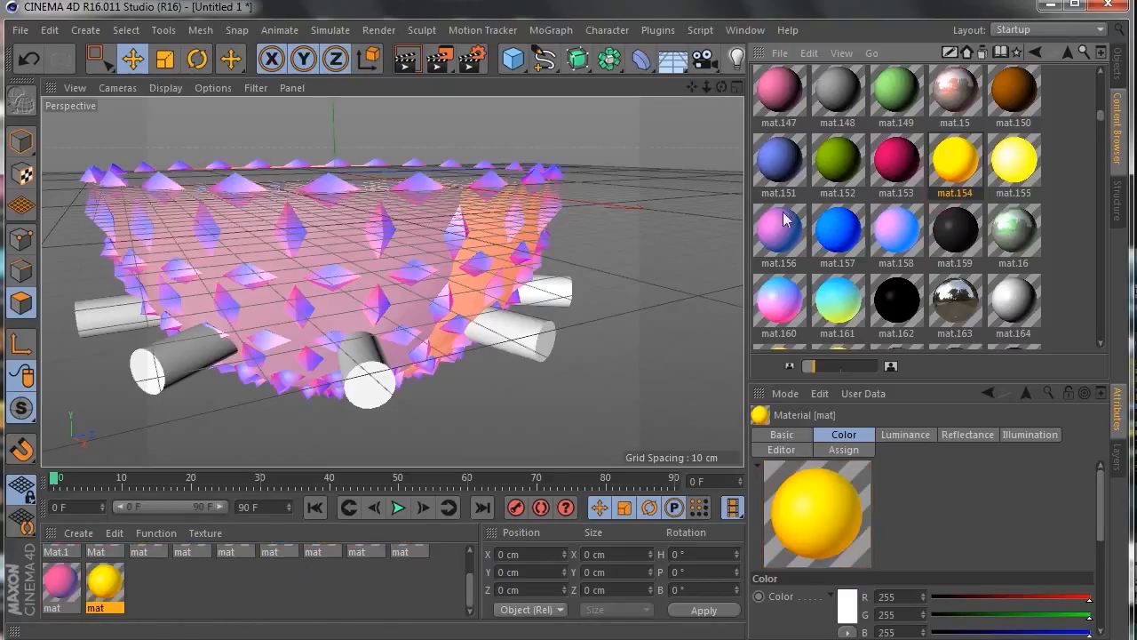
pyautogui.scroll(10, 877, 242)
pyautogui.moveTo(950, 200); pyautogui.dragTo(178, 600)
# Enlarge the scene's material area to show both rows of materials and return to the object list.
pyautogui.doubleClick(399, 508)
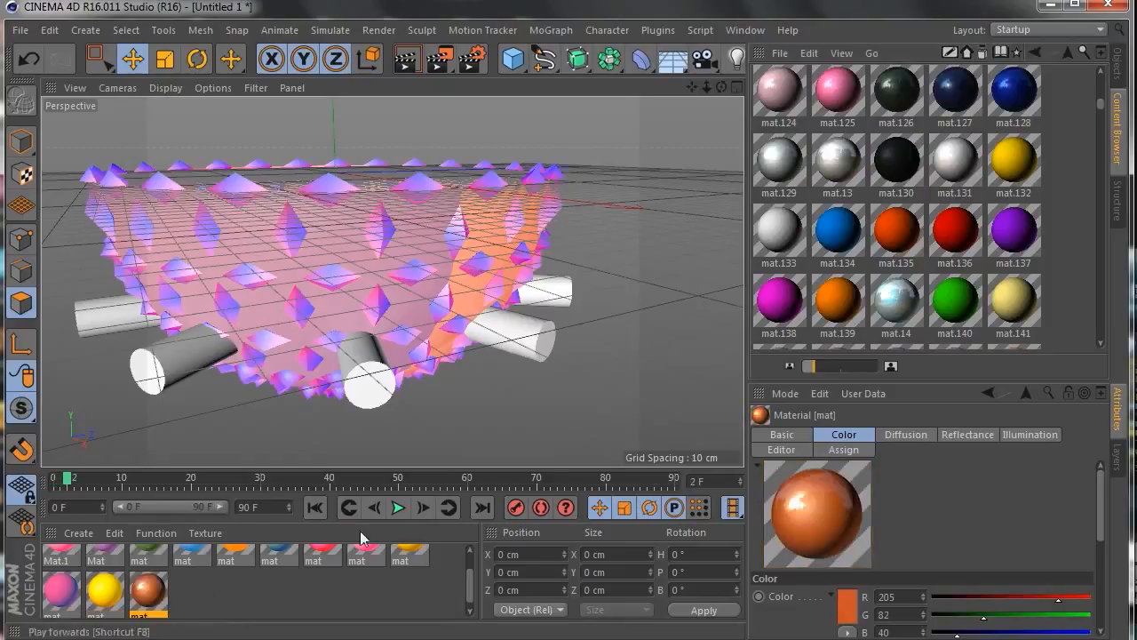
pyautogui.moveTo(441, 471); pyautogui.dragTo(456, 410)
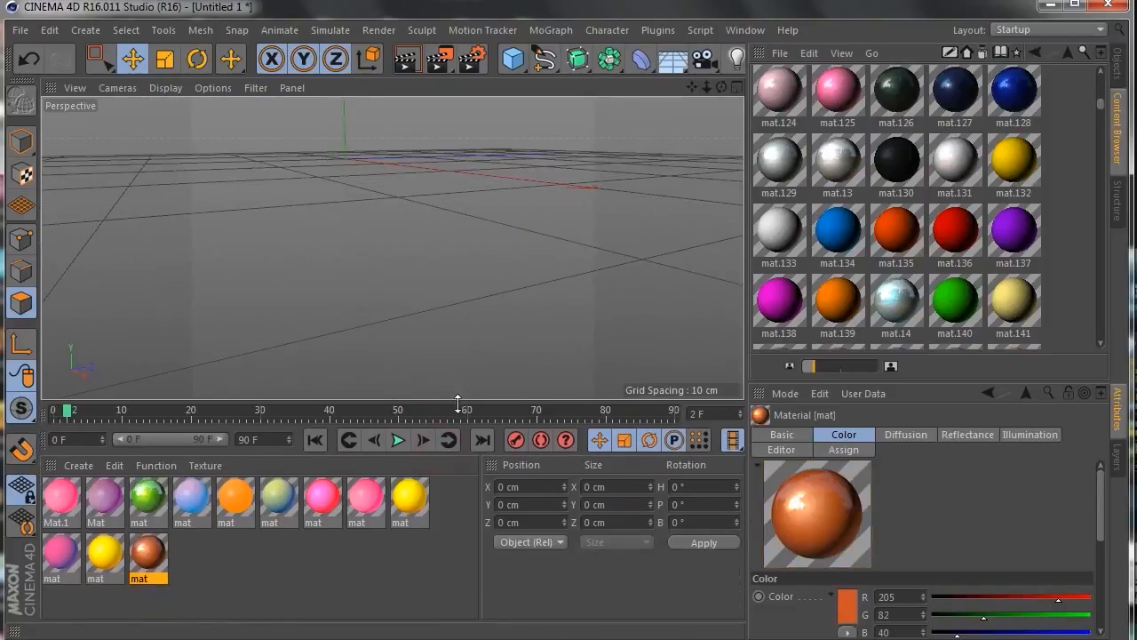
pyautogui.click(1118, 78)
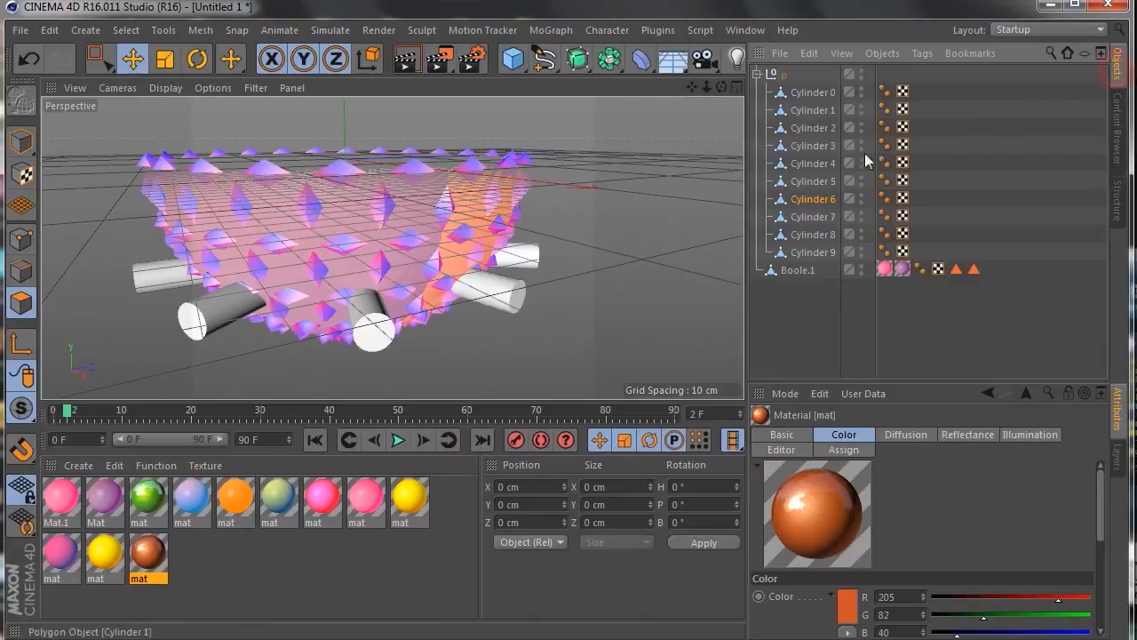
# Assign the pink-blue gradient material in the first material row to Cylinder 0.
pyautogui.click(818, 93)
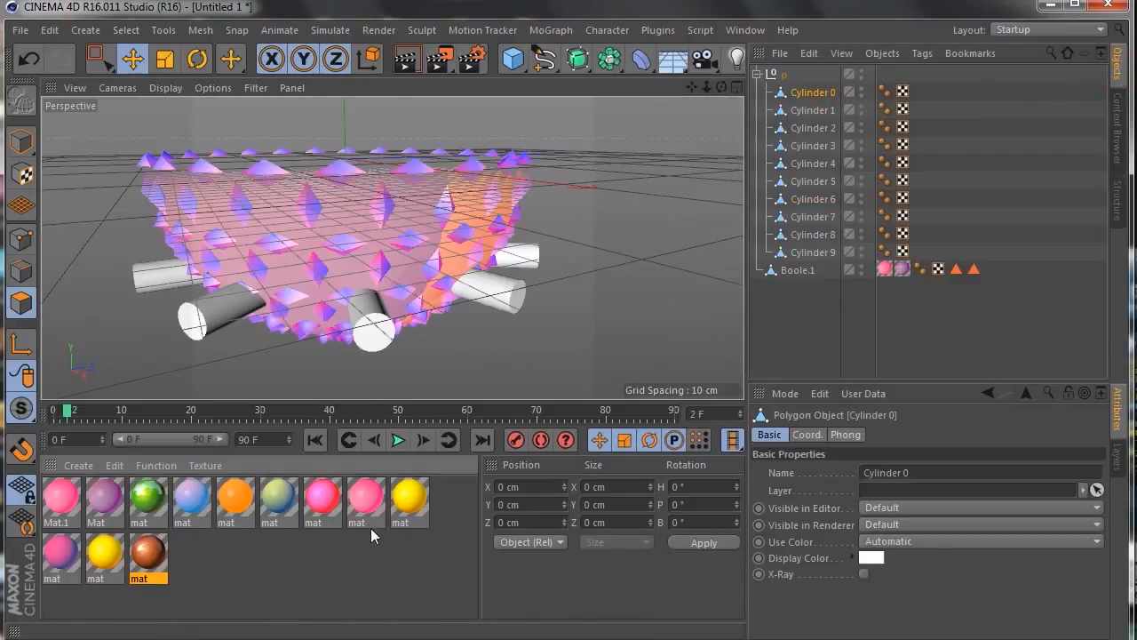
pyautogui.click(371, 551)
pyautogui.click(237, 504)
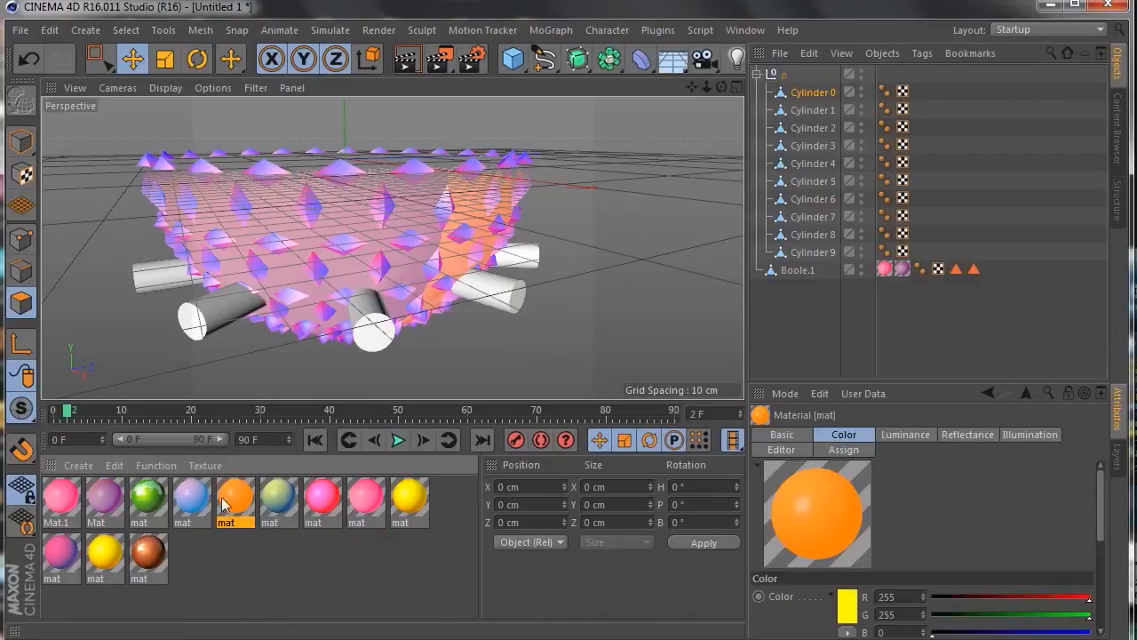
pyautogui.click(197, 503)
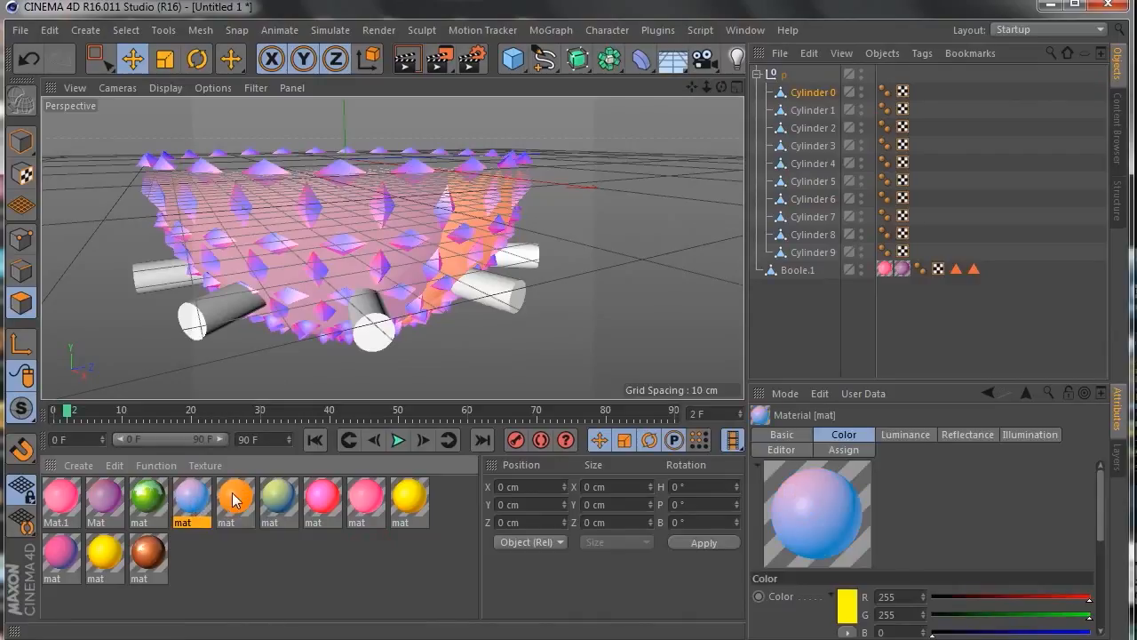
pyautogui.click(233, 501)
pyautogui.click(191, 506)
pyautogui.moveTo(194, 502); pyautogui.dragTo(811, 92)
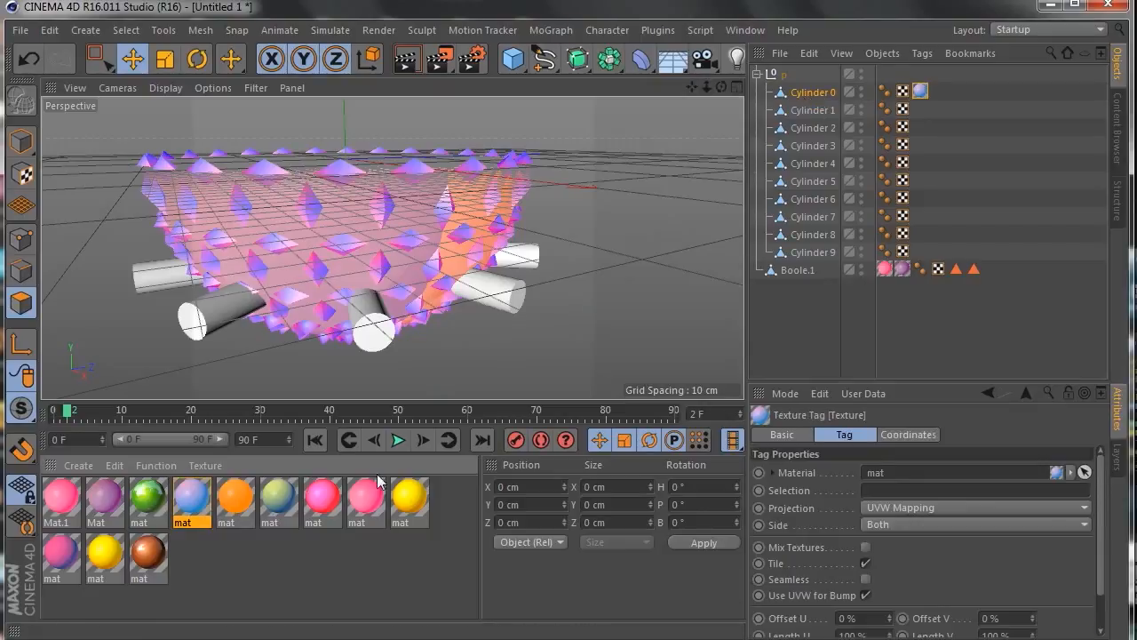
# Assign the orange, yellow-blue, red-pink, light pink and yellow materials in that order to Cylinder 1 through Cylinder 5.
pyautogui.moveTo(235, 502); pyautogui.dragTo(799, 111)
pyautogui.moveTo(282, 504); pyautogui.dragTo(819, 130)
pyautogui.moveTo(333, 518); pyautogui.dragTo(816, 147)
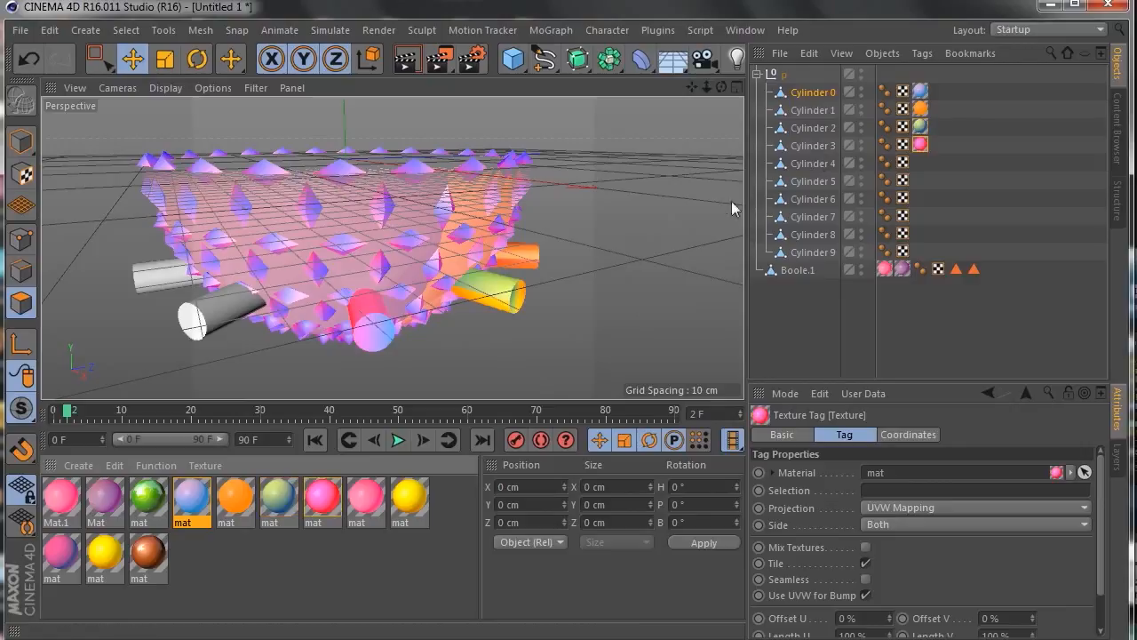
pyautogui.moveTo(380, 501); pyautogui.dragTo(818, 164)
pyautogui.moveTo(417, 503); pyautogui.dragTo(858, 223)
pyautogui.moveTo(819, 181); pyautogui.dragTo(817, 183)
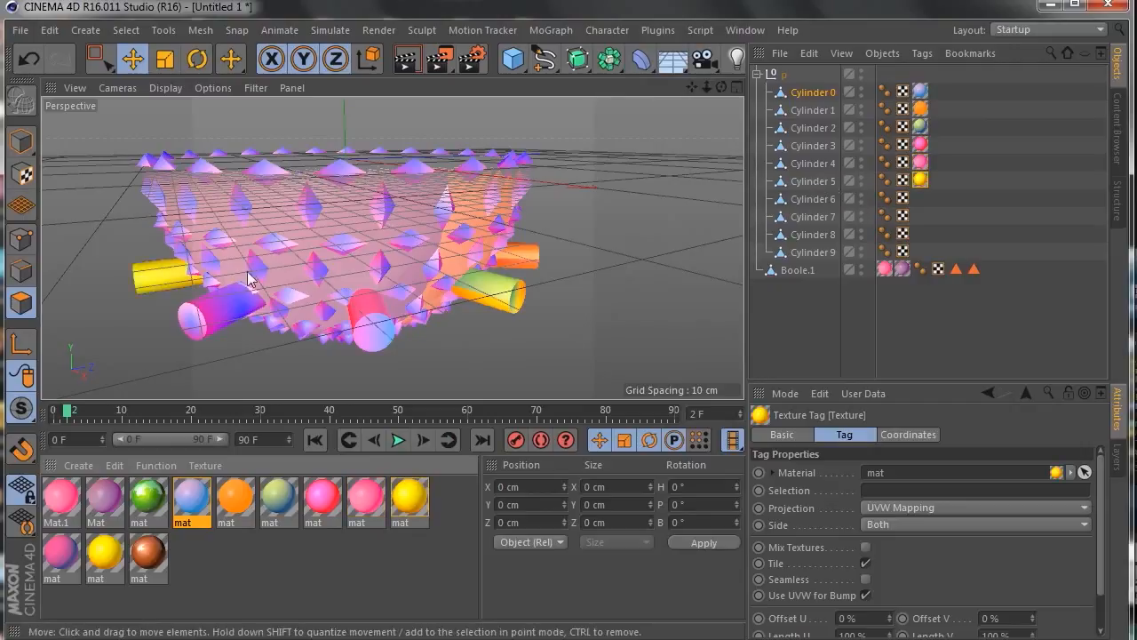
# Assign the second row's pink-purple, yellow and copper-brown materials to Cylinder 6 through 8, and the yellow-blue material to Cylinder 9.
pyautogui.moveTo(66, 562); pyautogui.dragTo(828, 199)
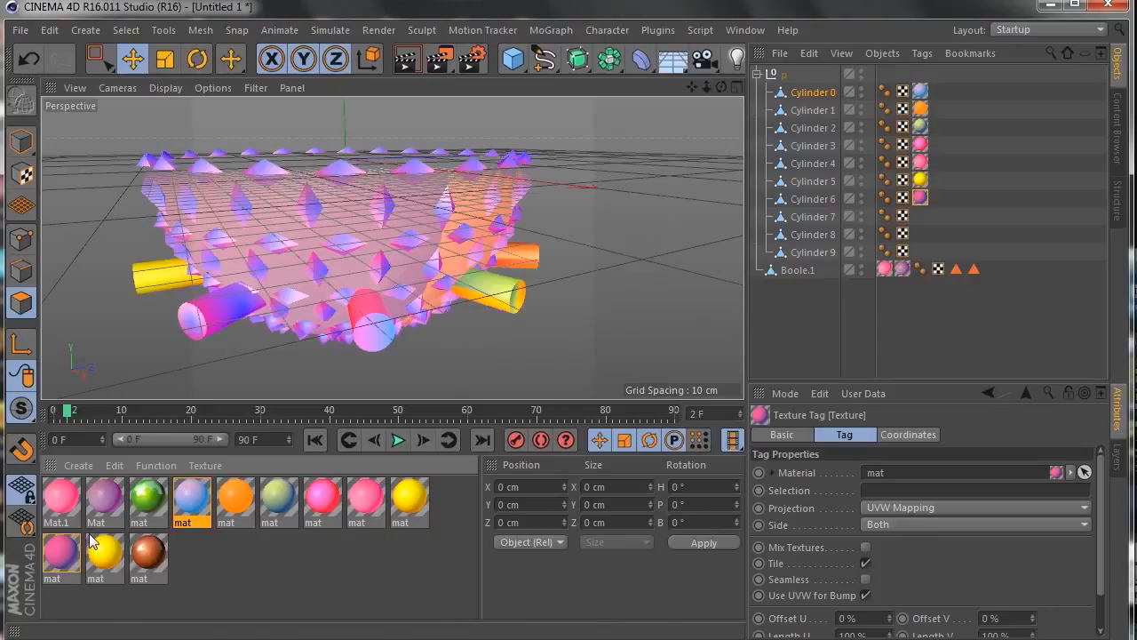
pyautogui.moveTo(102, 555); pyautogui.dragTo(825, 227)
pyautogui.moveTo(160, 566); pyautogui.dragTo(814, 234)
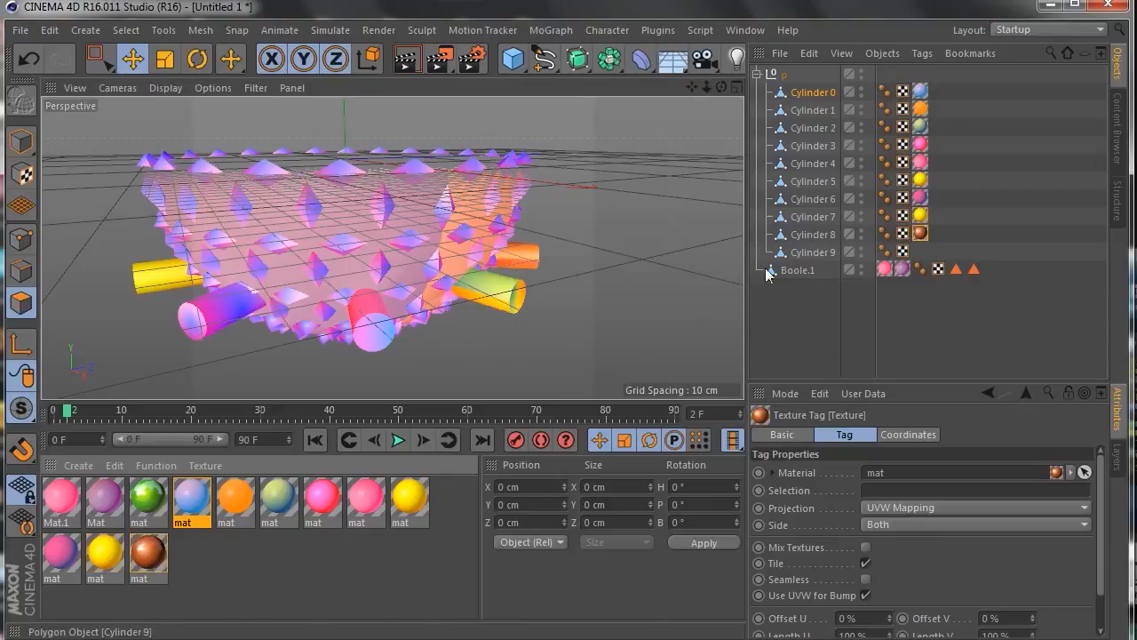
pyautogui.moveTo(281, 511); pyautogui.dragTo(977, 226)
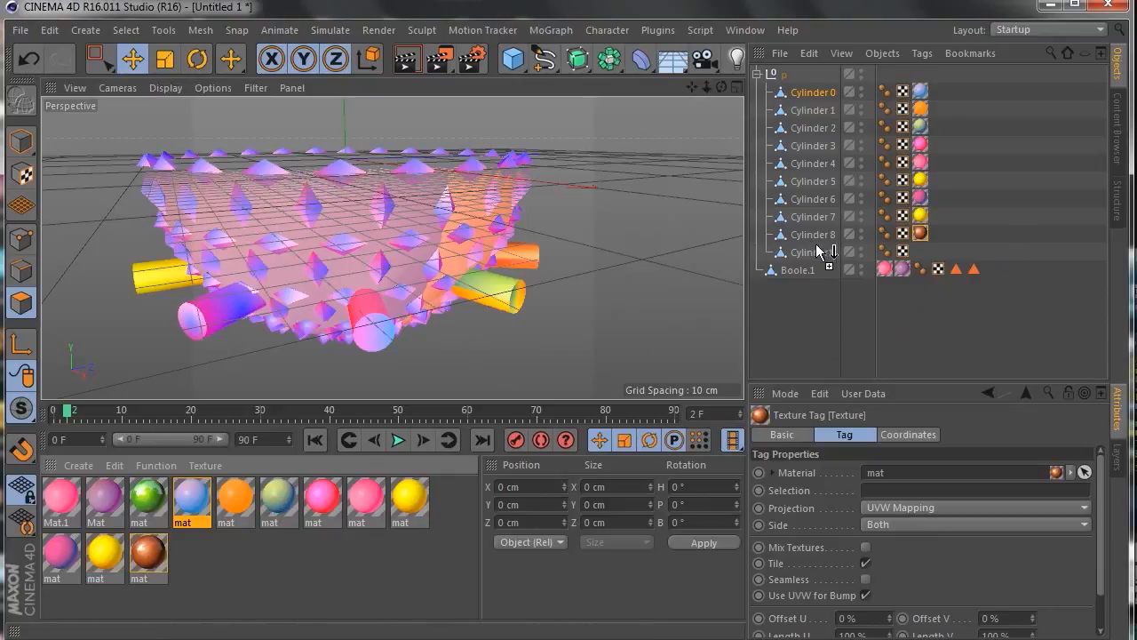
pyautogui.moveTo(817, 245); pyautogui.dragTo(808, 253)
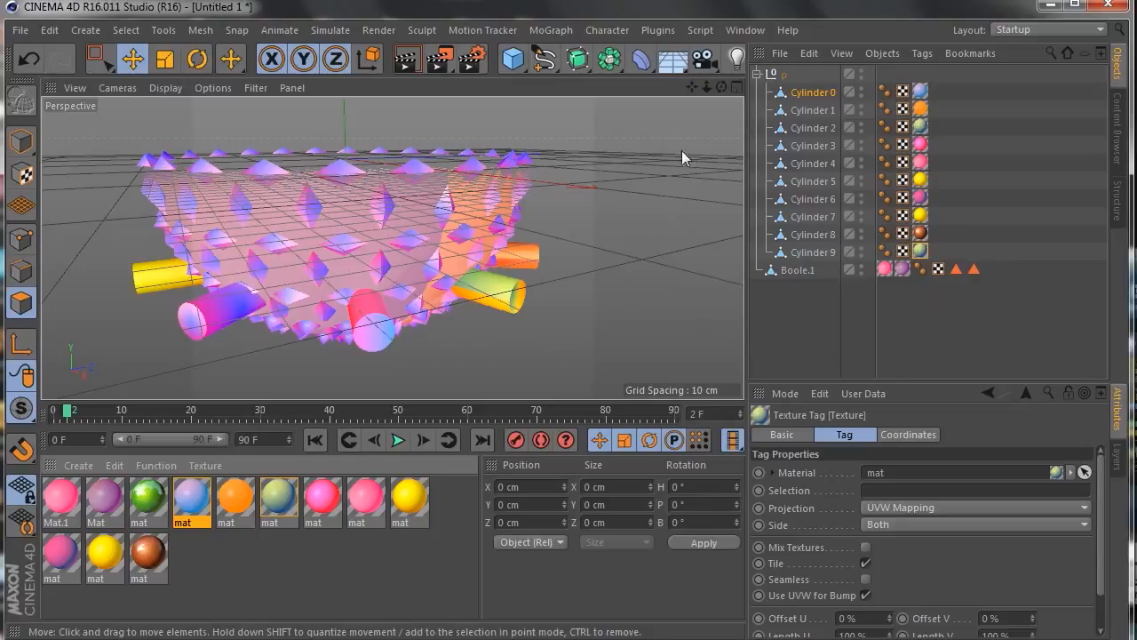
pyautogui.moveTo(717, 83)
pyautogui.mouseDown()
pyautogui.moveTo(676, 169)
pyautogui.moveTo(702, 142)
pyautogui.moveTo(684, 187)
pyautogui.moveTo(649, 102)
pyautogui.moveTo(722, 97)
pyautogui.moveTo(664, 89)
pyautogui.moveTo(742, 90)
pyautogui.moveTo(719, 88)
pyautogui.mouseUp()
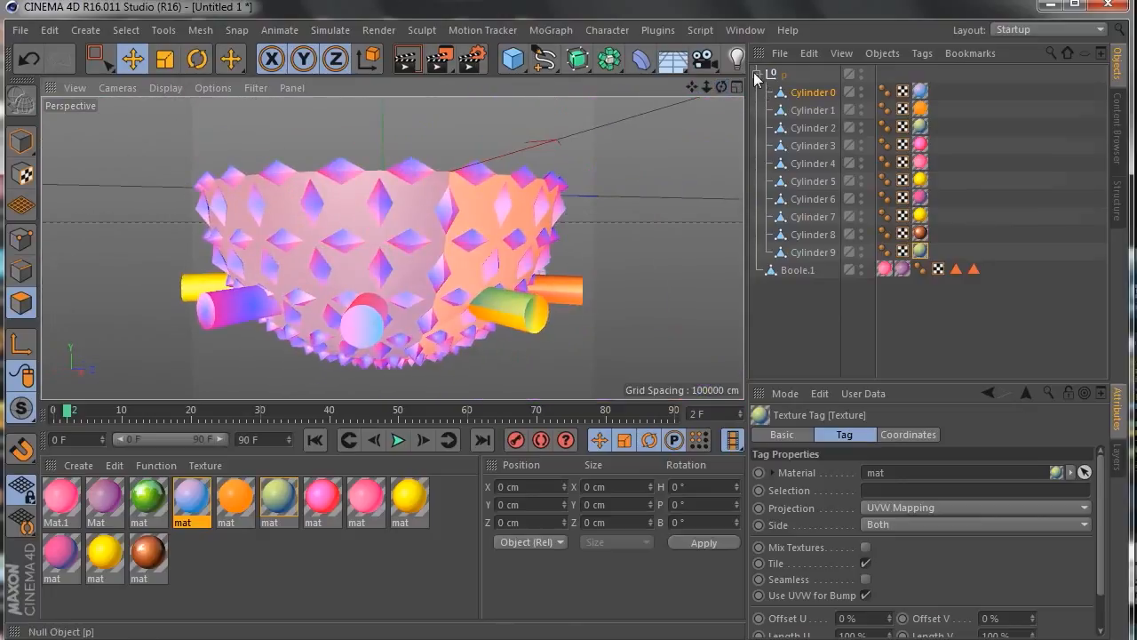
# Select the null p with all its child cylinders together with Boole.1 and merge them using Connect Objects + Delete.
pyautogui.click(757, 75)
pyautogui.moveTo(796, 148); pyautogui.dragTo(780, 64)
pyautogui.rightClick(787, 92)
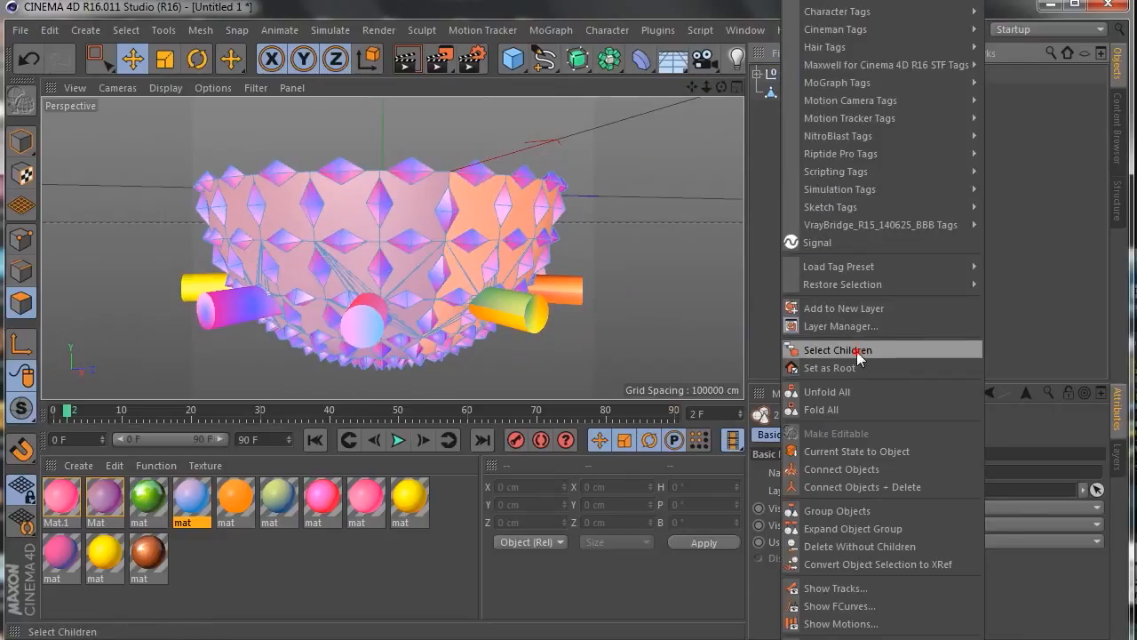
pyautogui.click(858, 351)
pyautogui.rightClick(782, 82)
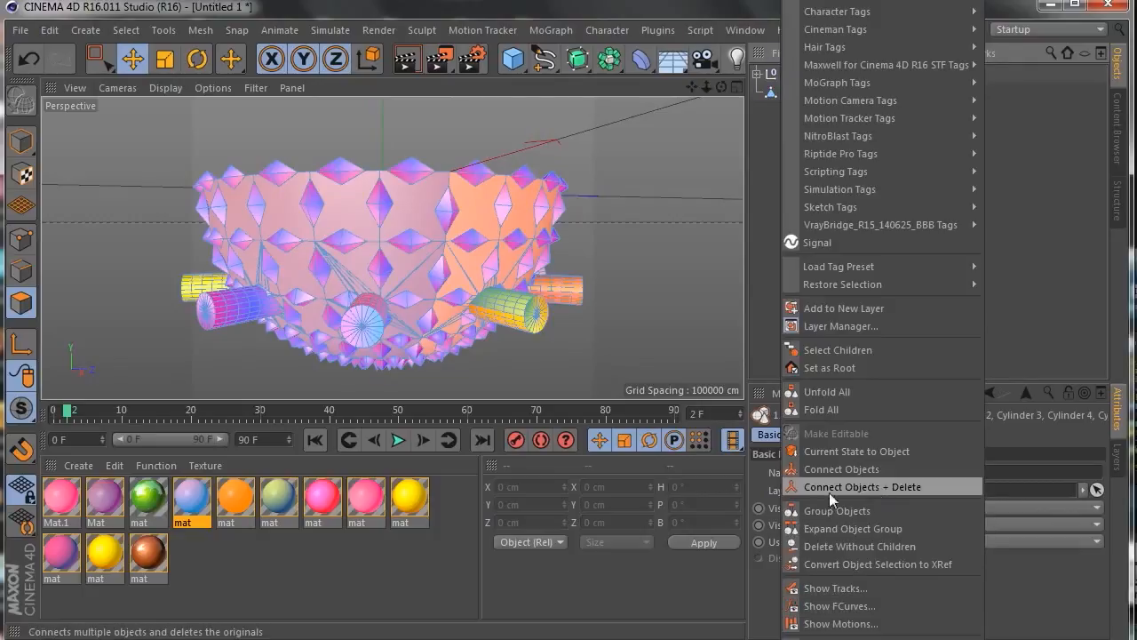
pyautogui.click(900, 487)
# Rename the merged polygon object as main.
pyautogui.doubleClick(785, 78)
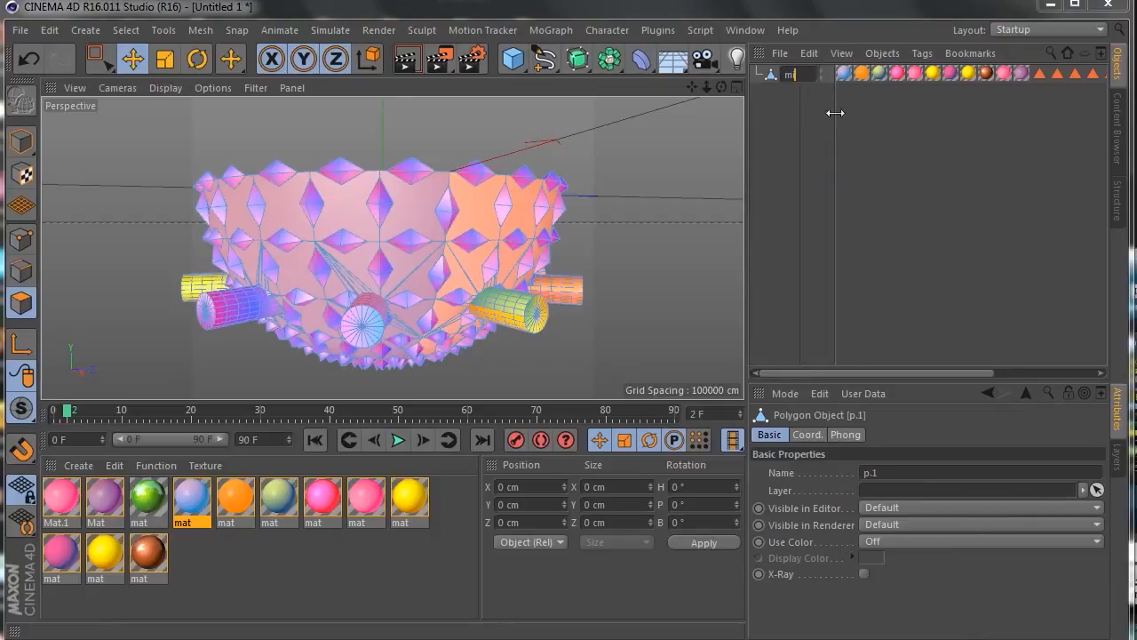
pyautogui.write('main')
pyautogui.click(782, 133)
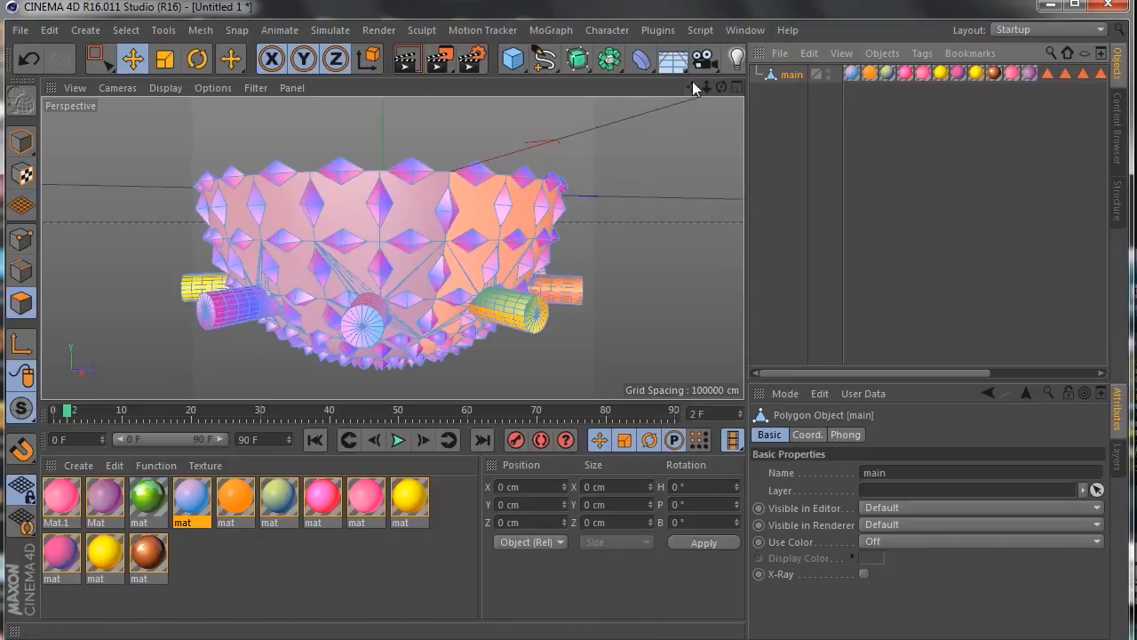
# Open the red-pink pipe by deleting its outer and inner end-cap polygons using Loop Selection.
pyautogui.moveTo(691, 86)
pyautogui.mouseDown()
pyautogui.moveTo(710, 9)
pyautogui.moveTo(701, 83)
pyautogui.moveTo(782, 88)
pyautogui.moveTo(705, 88)
pyautogui.mouseUp()
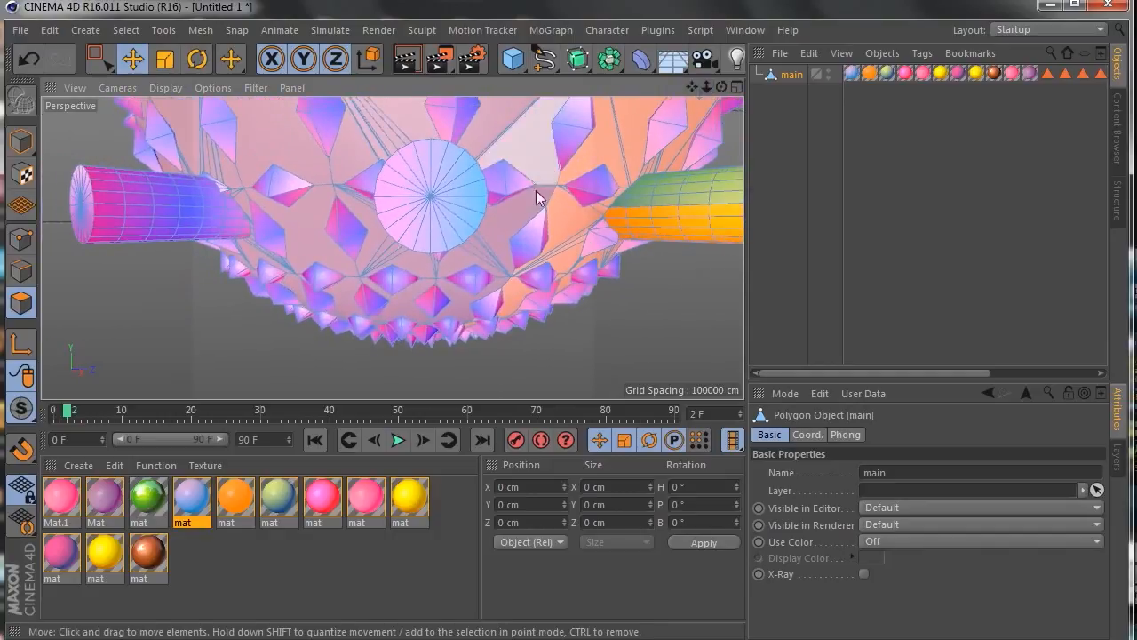
pyautogui.click(125, 29)
pyautogui.click(380, 30)
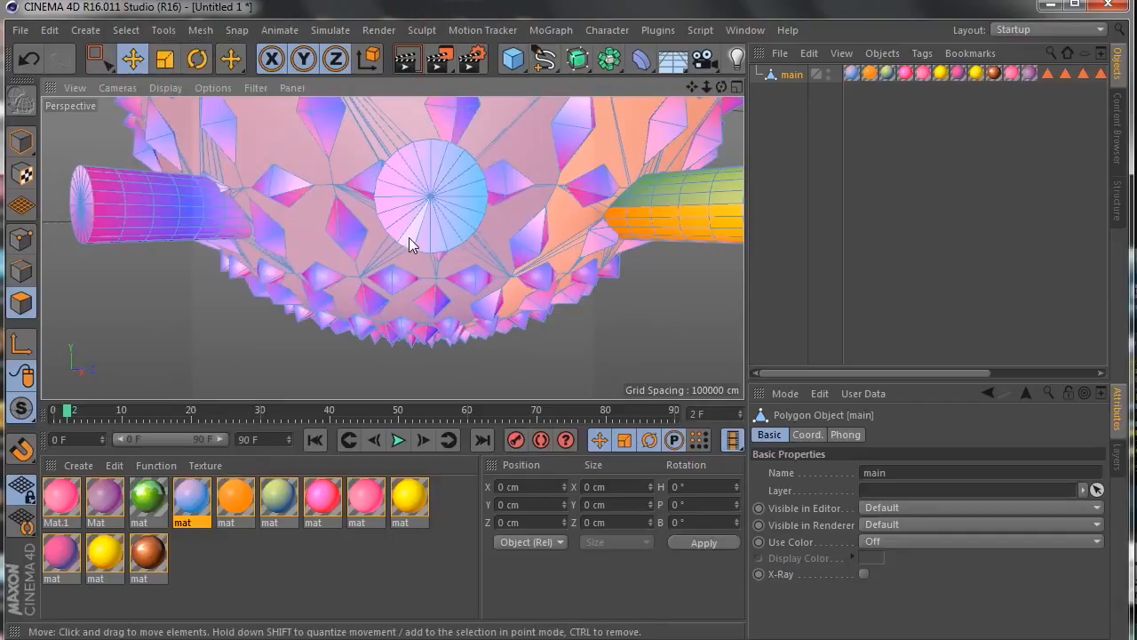
pyautogui.press('u')
pyautogui.press('l')
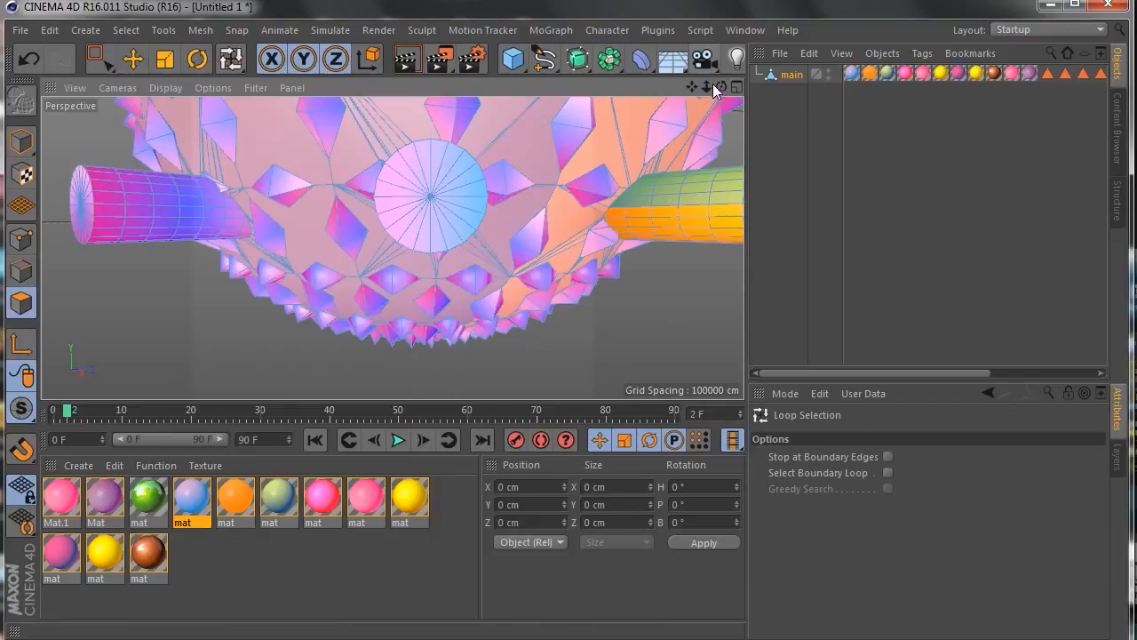
pyautogui.moveTo(724, 92); pyautogui.dragTo(735, 143)
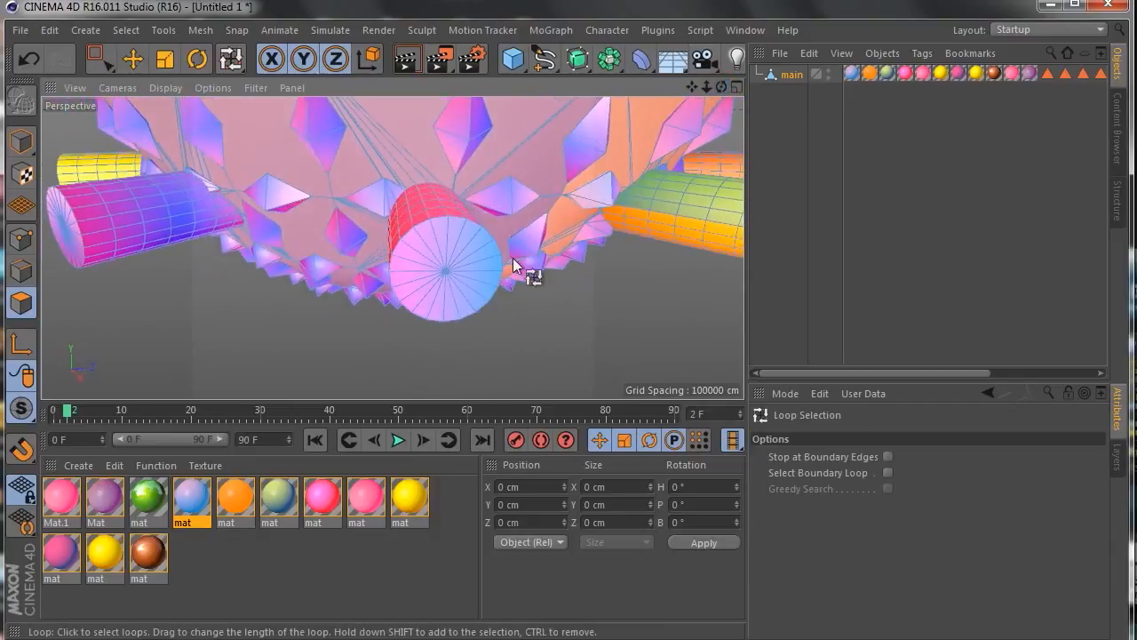
pyautogui.click(434, 249)
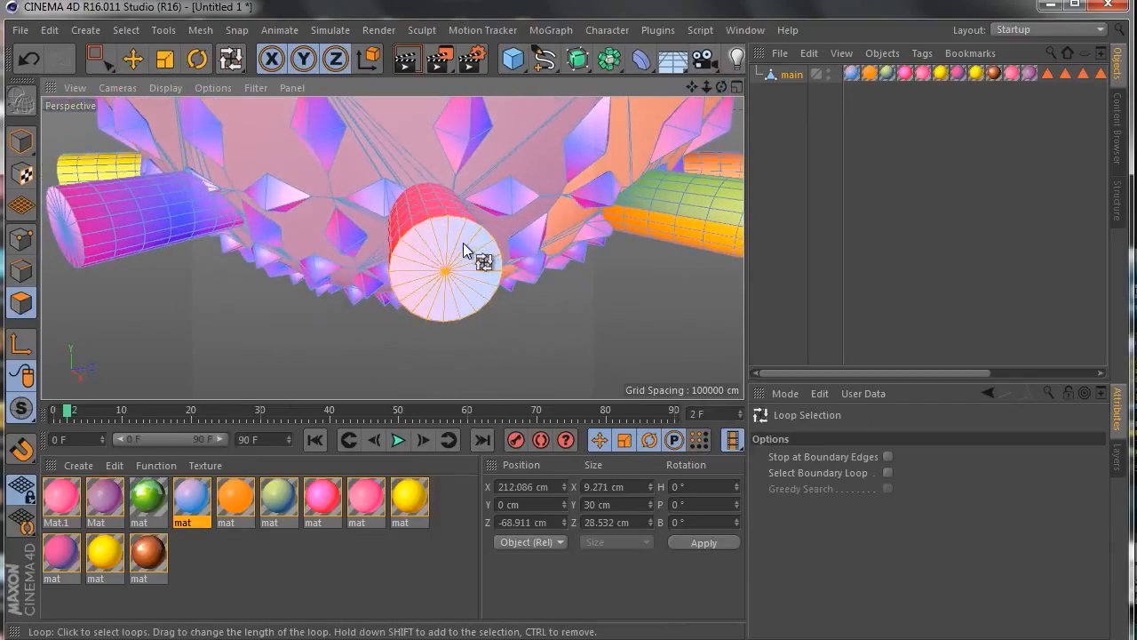
pyautogui.press('Delete')
pyautogui.moveTo(723, 86); pyautogui.dragTo(736, 105)
pyautogui.click(433, 249)
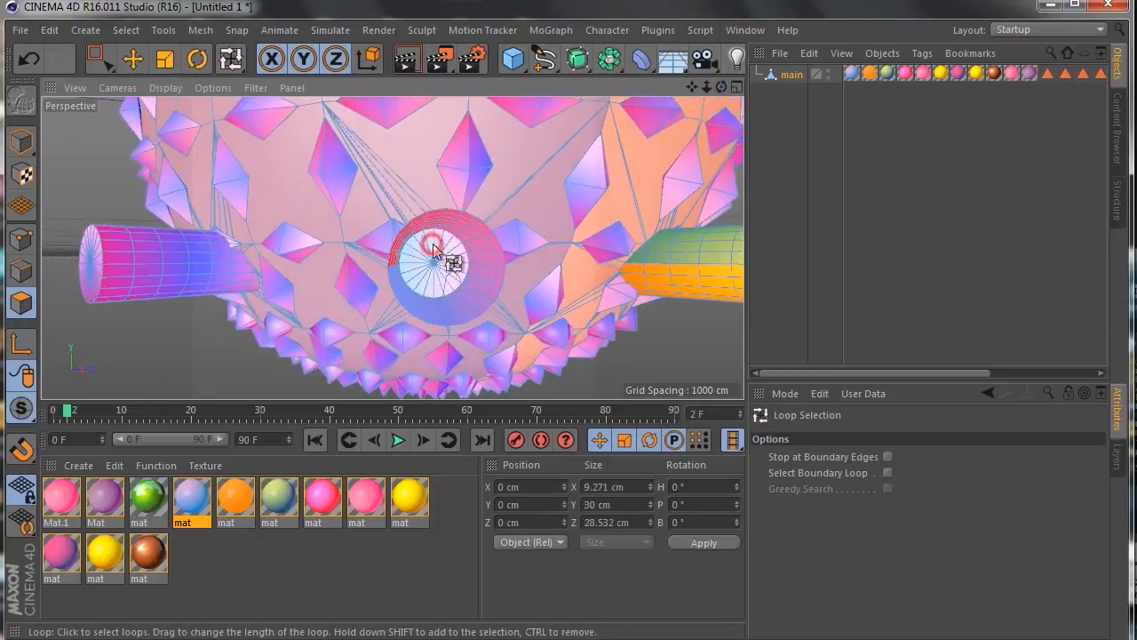
pyautogui.press('Delete')
# Remove the outer and inner end caps of the neighbouring magenta-purple pipe with Loop Selection.
pyautogui.moveTo(722, 87); pyautogui.dragTo(817, 87)
pyautogui.moveTo(691, 86); pyautogui.dragTo(953, 205)
pyautogui.click(396, 233)
pyautogui.press('Delete')
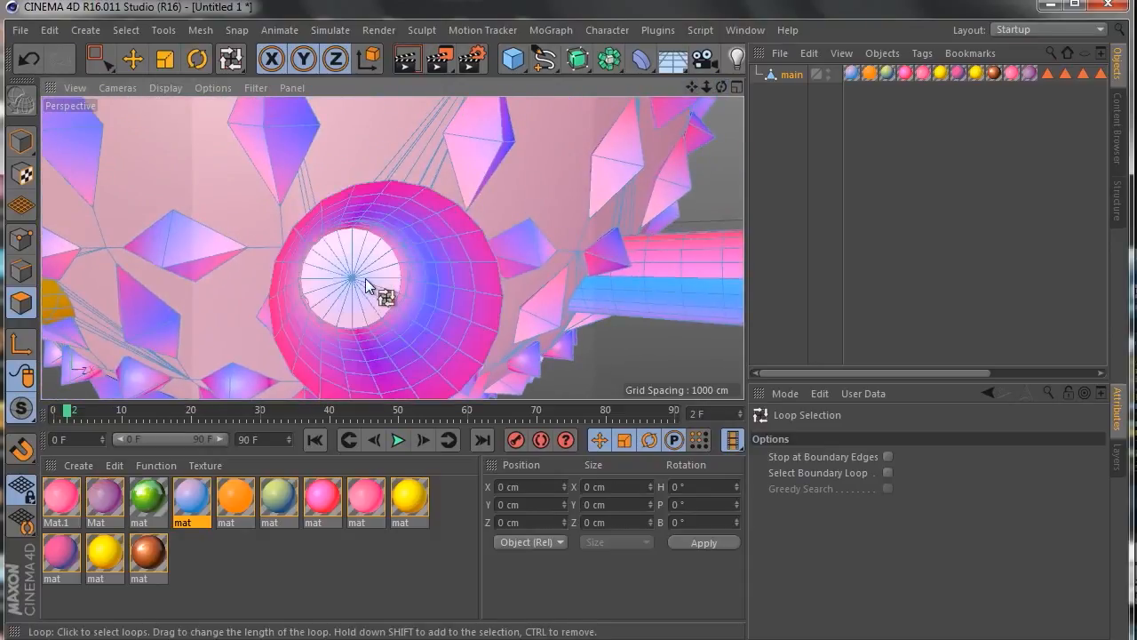
pyautogui.click(371, 264)
pyautogui.press('Delete')
# Delete the cap polygons at both ends of the yellow pipe next to the magenta-purple one.
pyautogui.moveTo(723, 84); pyautogui.dragTo(785, 84)
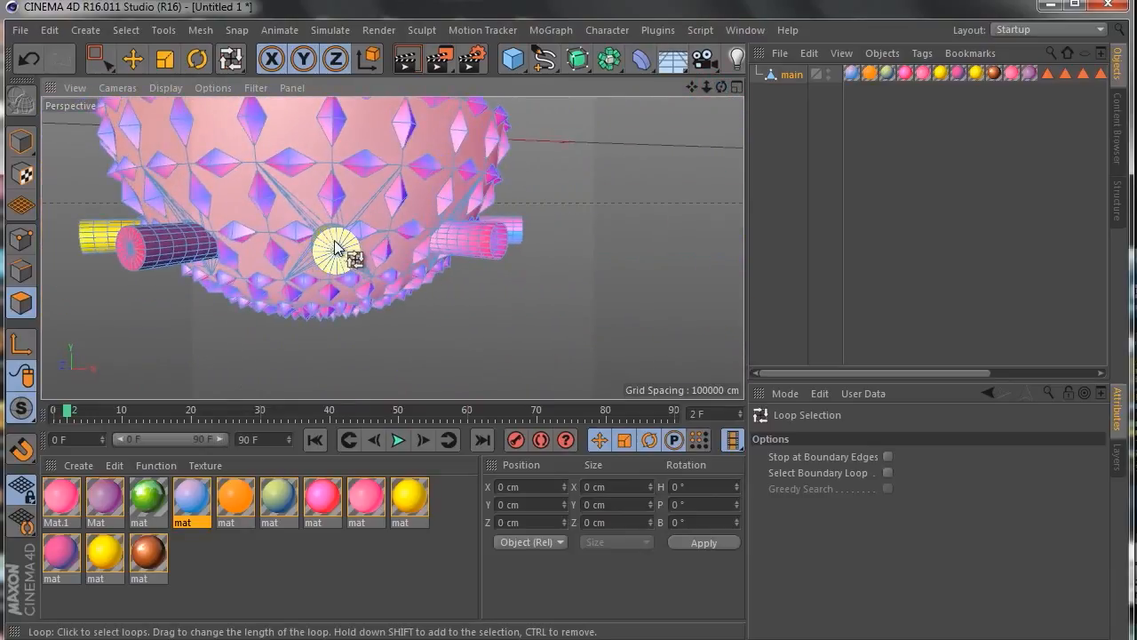
pyautogui.click(335, 242)
pyautogui.press('Delete')
pyautogui.click(336, 241)
pyautogui.press('Delete')
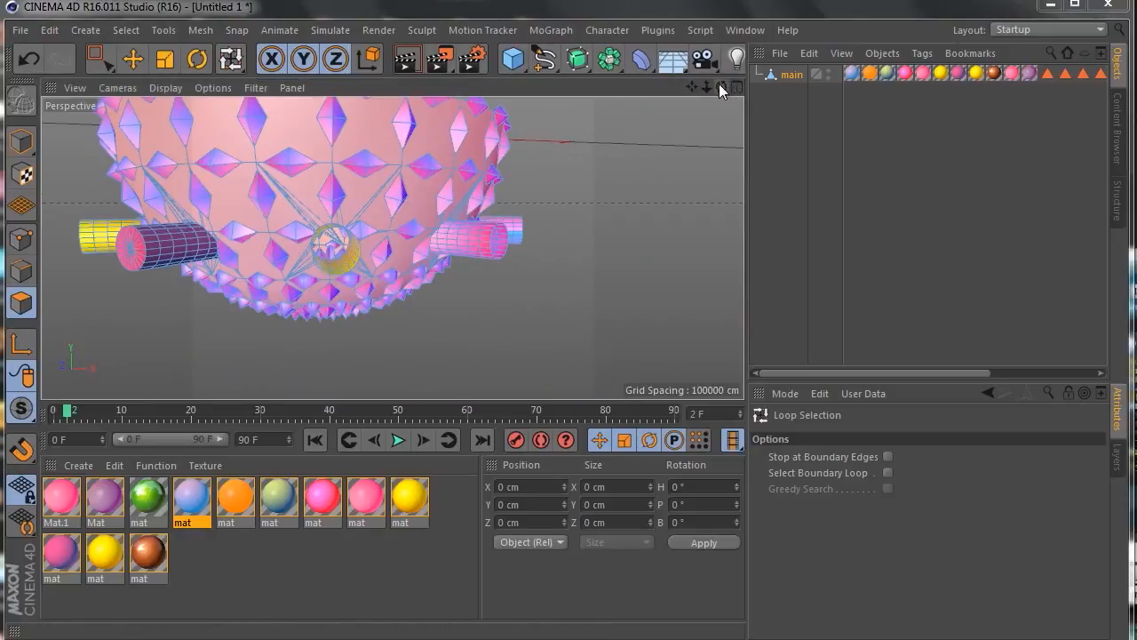
# Delete the end-cap polygons of the magenta tube on the bowl's lower side using Loop Selection.
pyautogui.moveTo(721, 87); pyautogui.dragTo(824, 86)
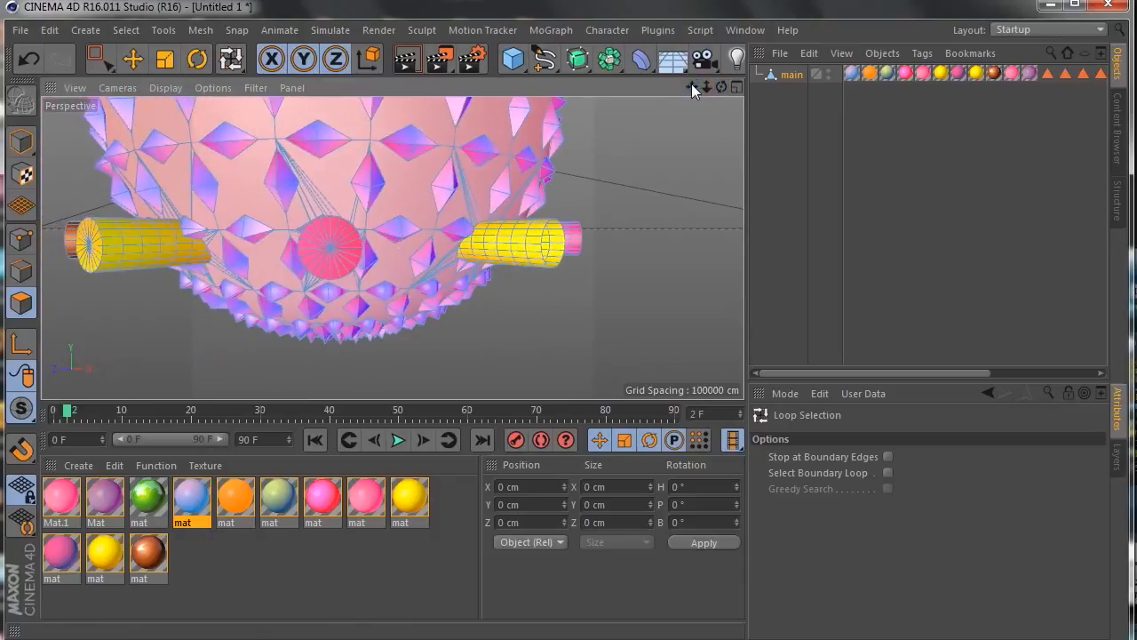
pyautogui.moveTo(721, 87); pyautogui.dragTo(782, 87)
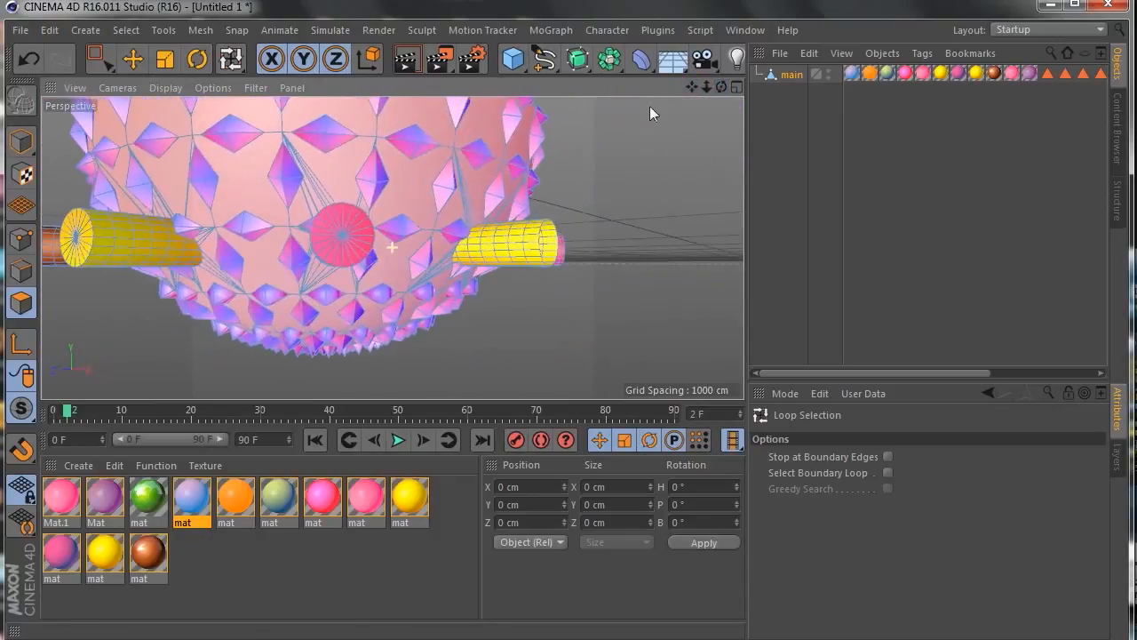
pyautogui.click(348, 228)
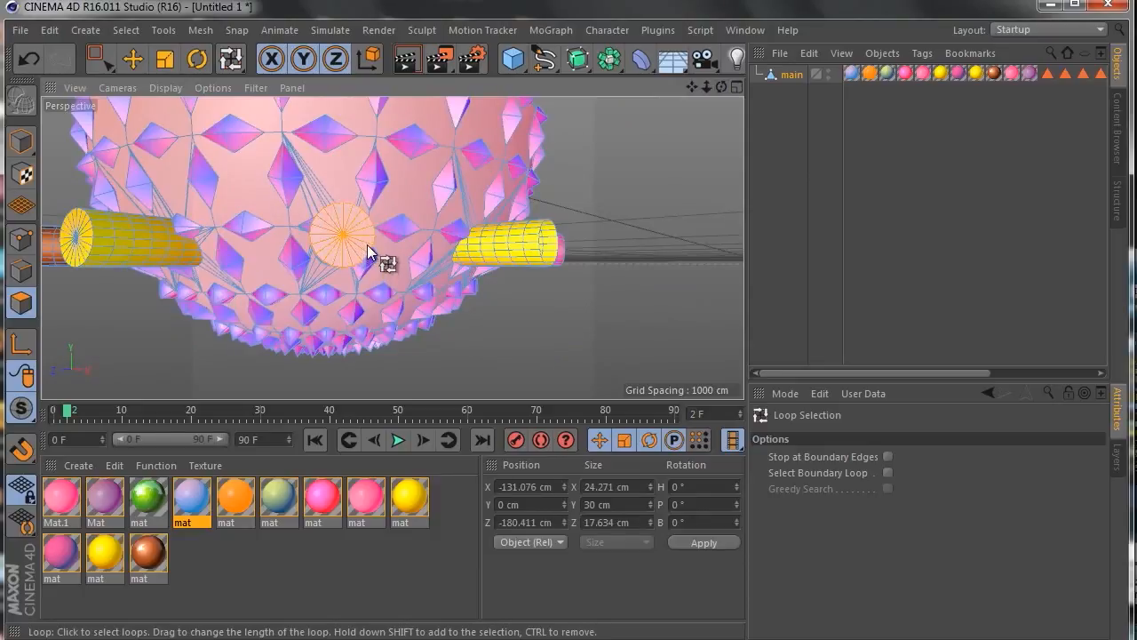
pyautogui.press('Delete')
pyautogui.click(346, 240)
pyautogui.press('Delete')
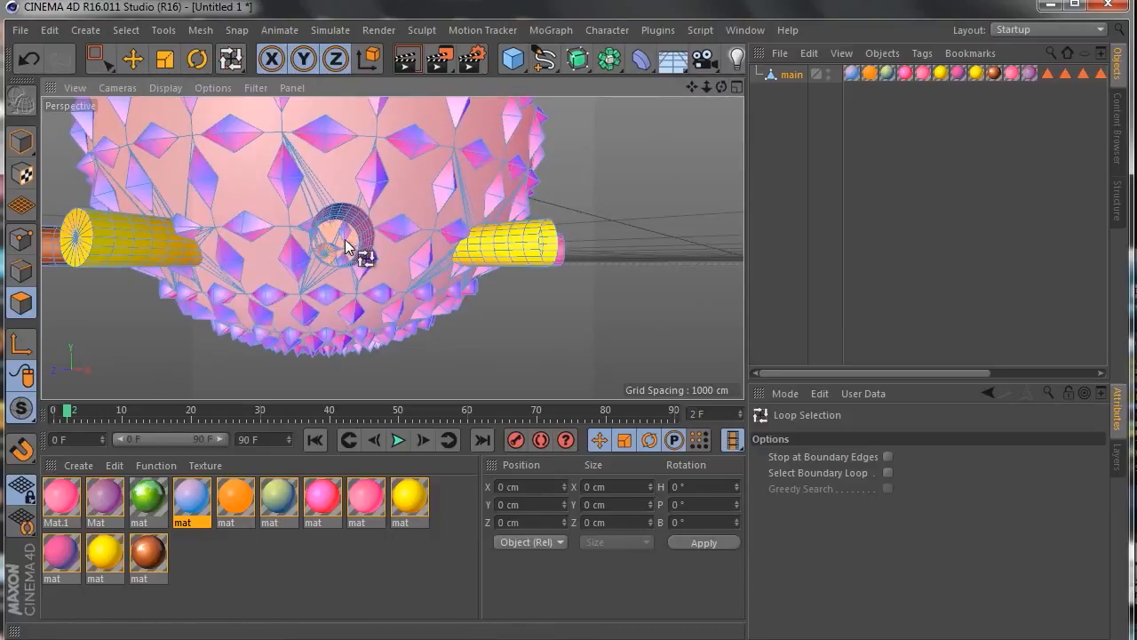
# Delete the end cap of the yellow tube between the magenta and brown tubes.
pyautogui.moveTo(691, 86); pyautogui.dragTo(849, 104)
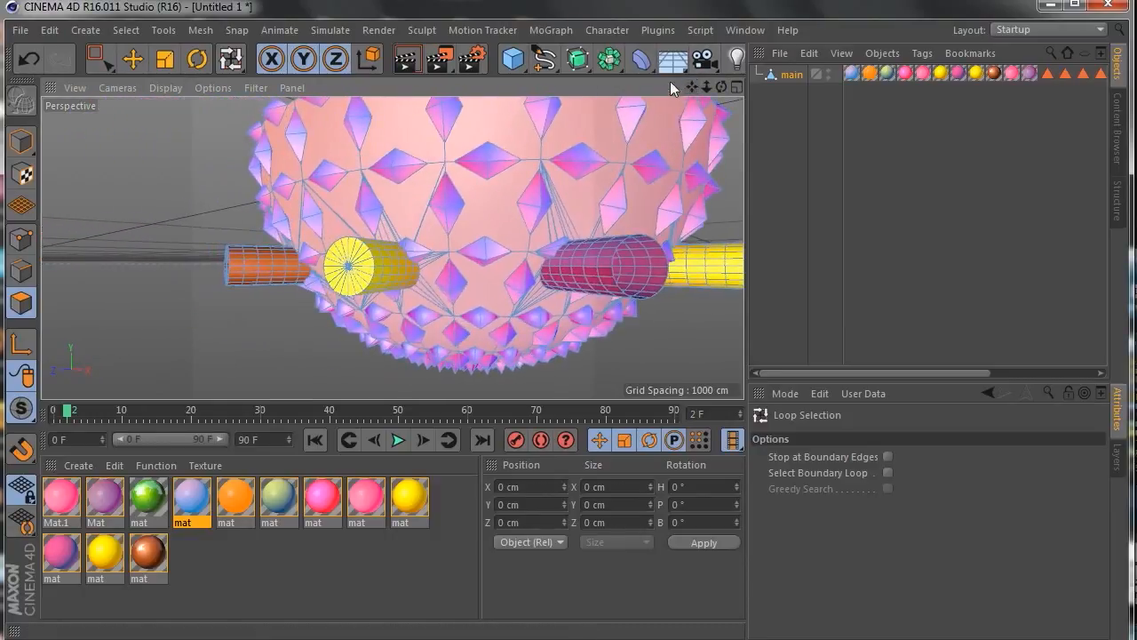
pyautogui.moveTo(723, 85); pyautogui.dragTo(784, 88)
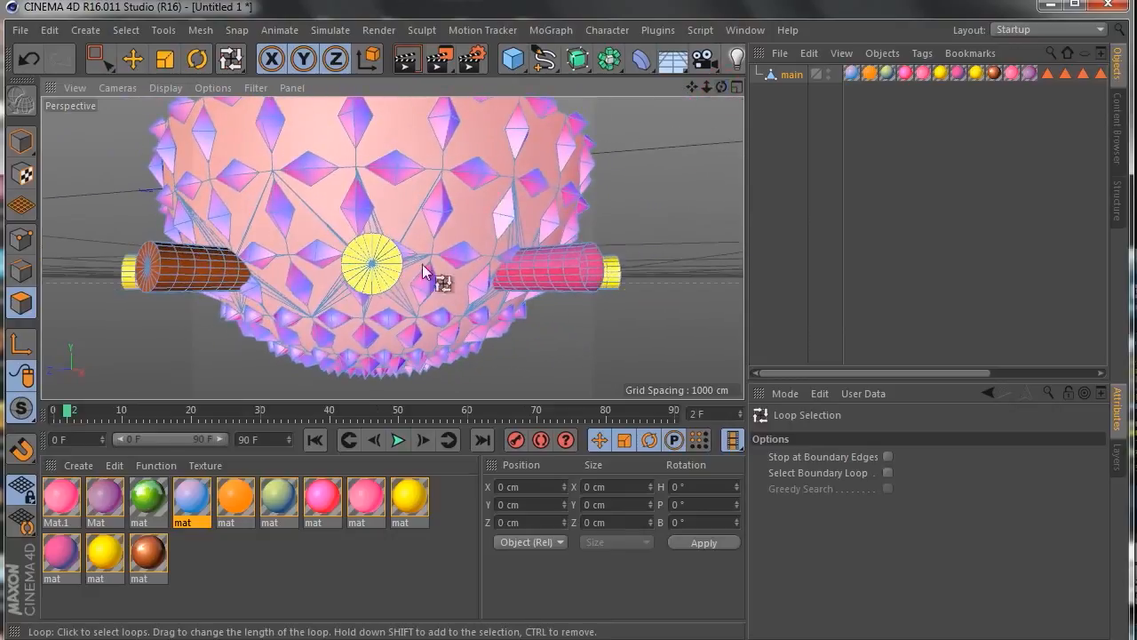
pyautogui.click(367, 257)
pyautogui.press('Delete')
pyautogui.click(374, 265)
# Delete the end caps of the brown tube and the yellow tube following it around the bowl.
pyautogui.moveTo(691, 86); pyautogui.dragTo(394, 248)
pyautogui.click(313, 263)
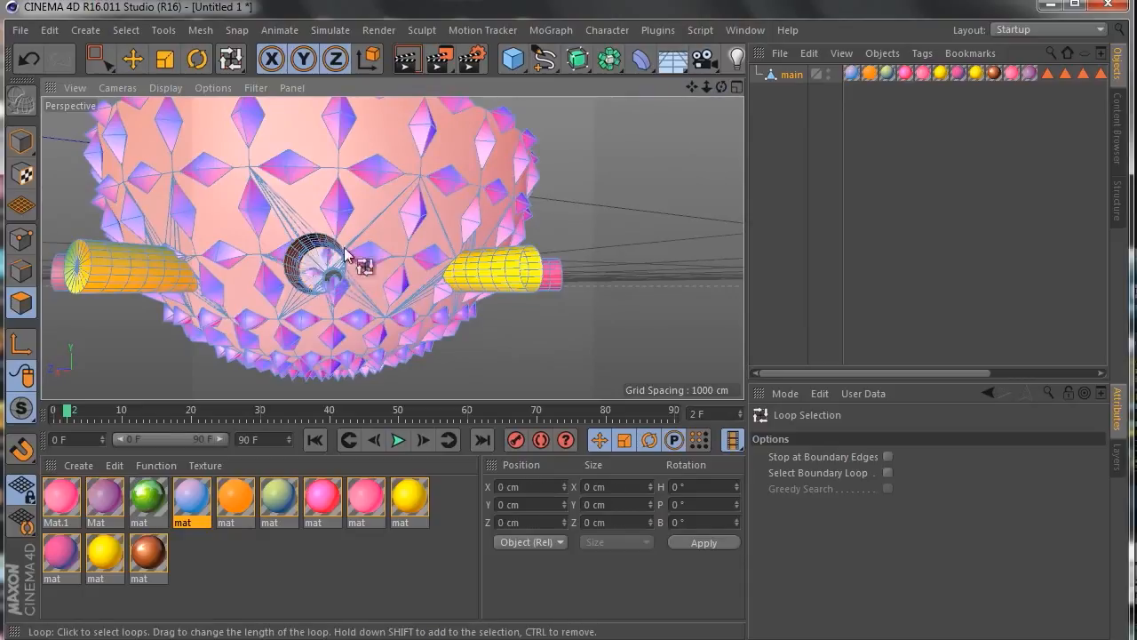
pyautogui.moveTo(718, 86); pyautogui.dragTo(811, 86)
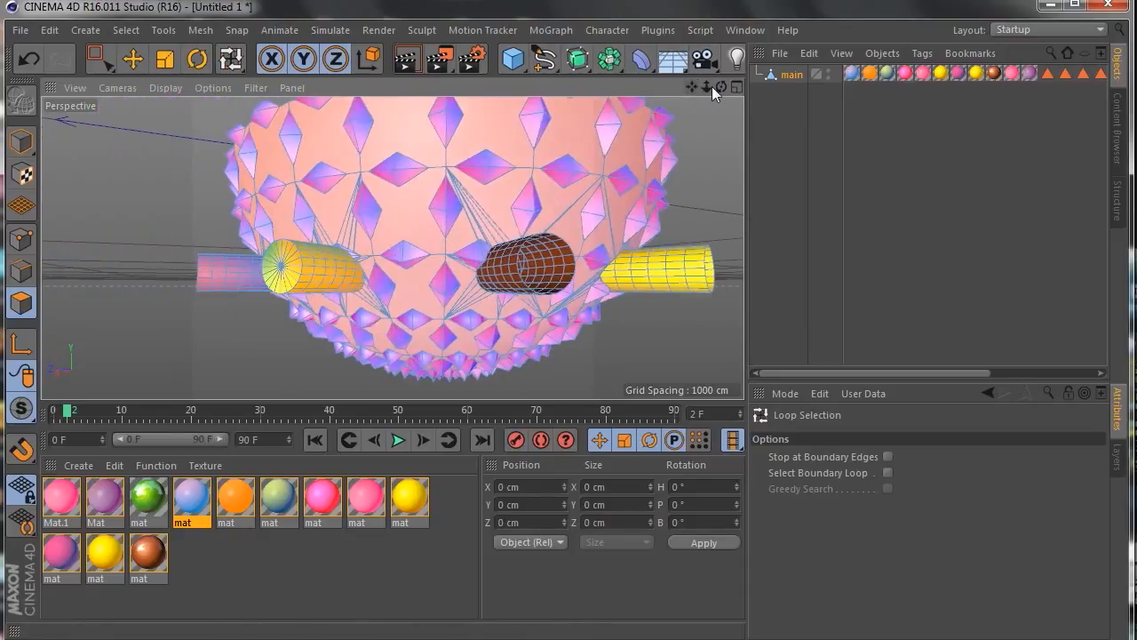
pyautogui.moveTo(720, 84)
pyautogui.mouseDown()
pyautogui.moveTo(826, 86)
pyautogui.moveTo(714, 96)
pyautogui.mouseUp()
pyautogui.click(324, 260)
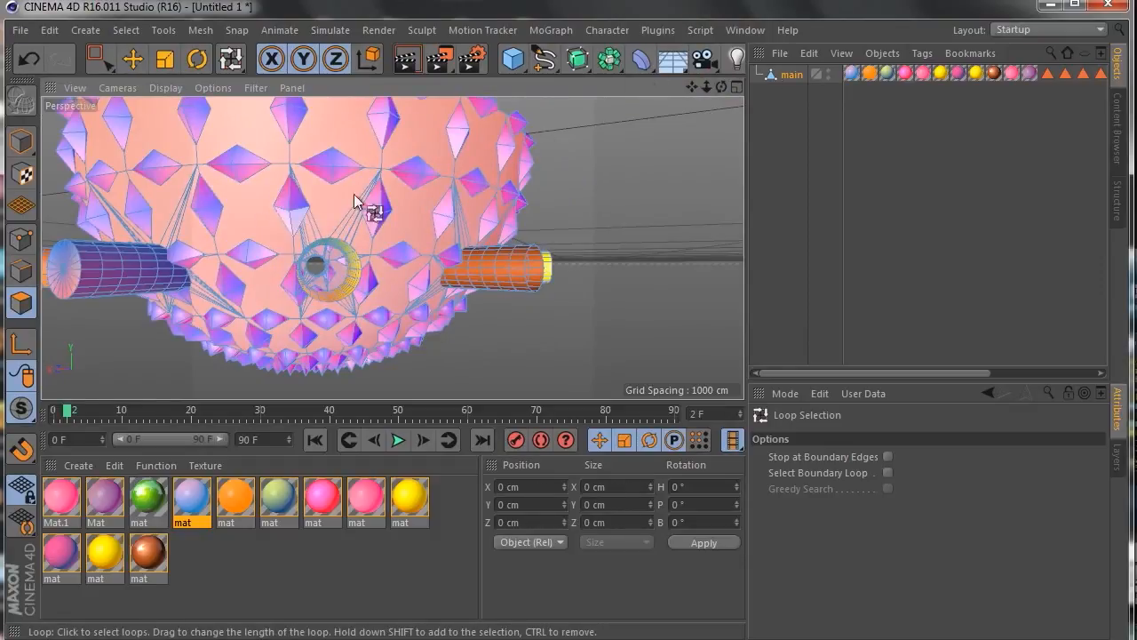
# Delete the end caps of the blue tube and the orange tube.
pyautogui.moveTo(693, 87); pyautogui.dragTo(580, 186)
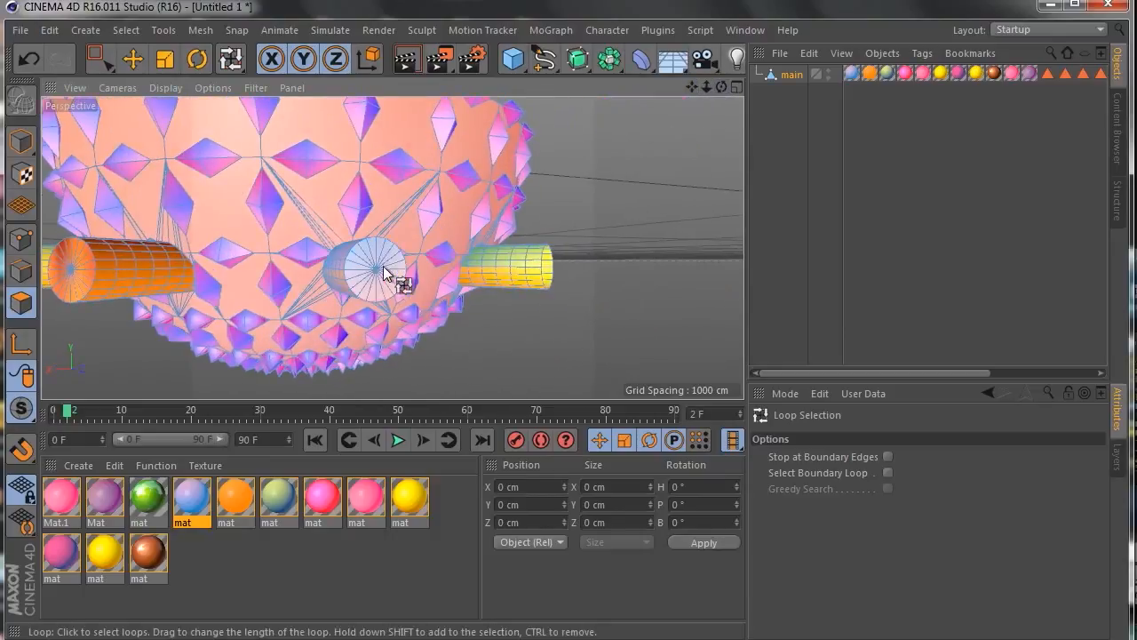
pyautogui.press('Delete')
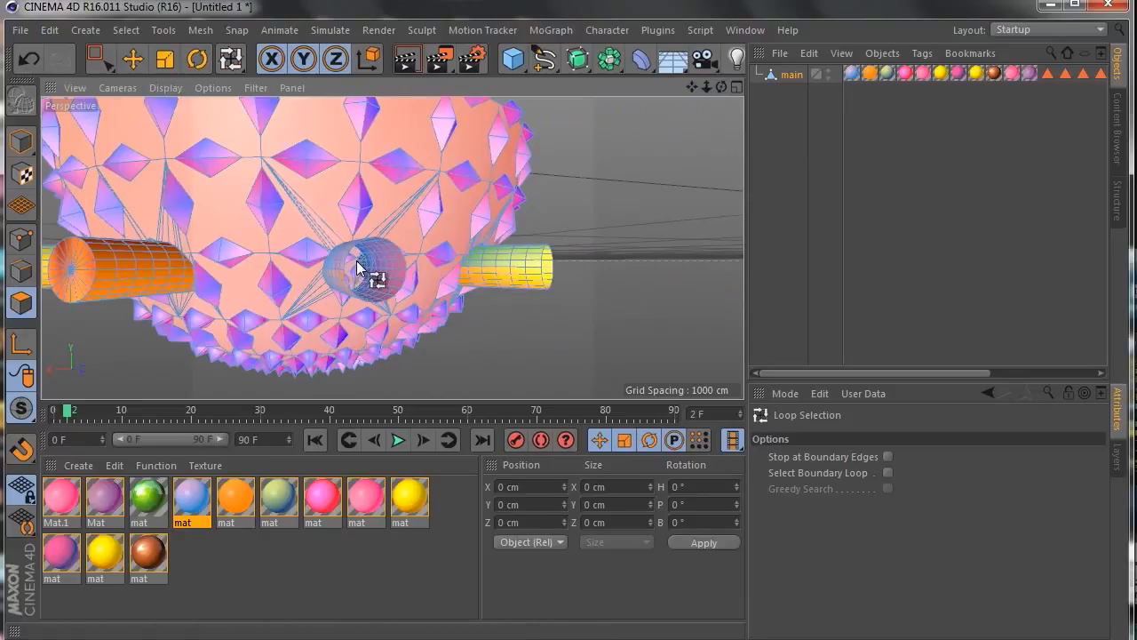
pyautogui.moveTo(721, 86); pyautogui.dragTo(293, 262)
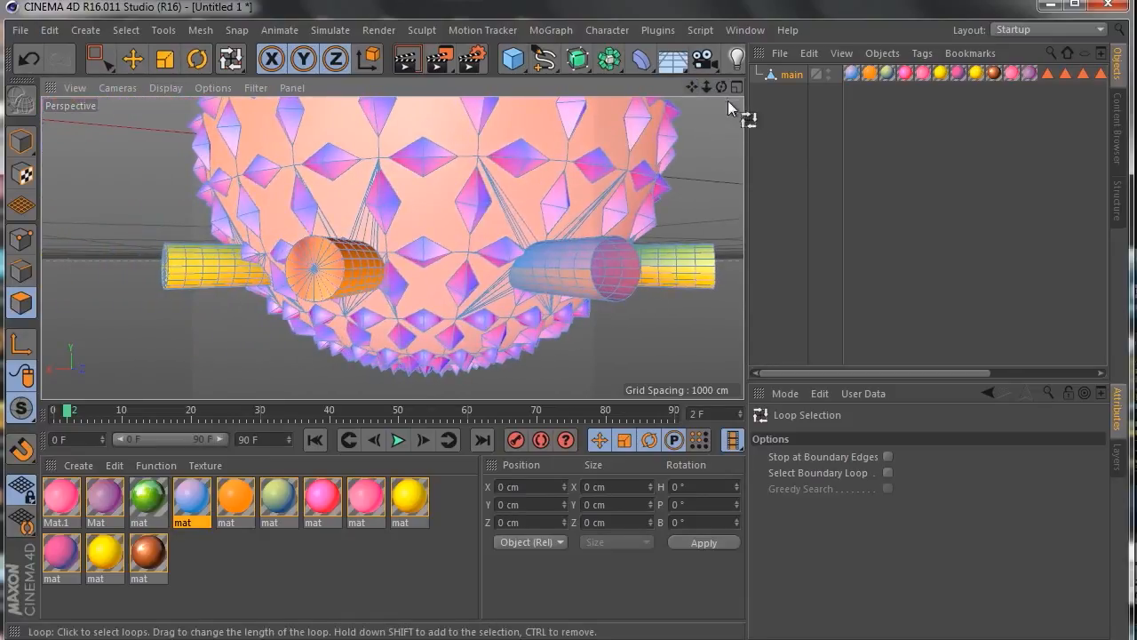
pyautogui.moveTo(721, 86); pyautogui.dragTo(589, 213)
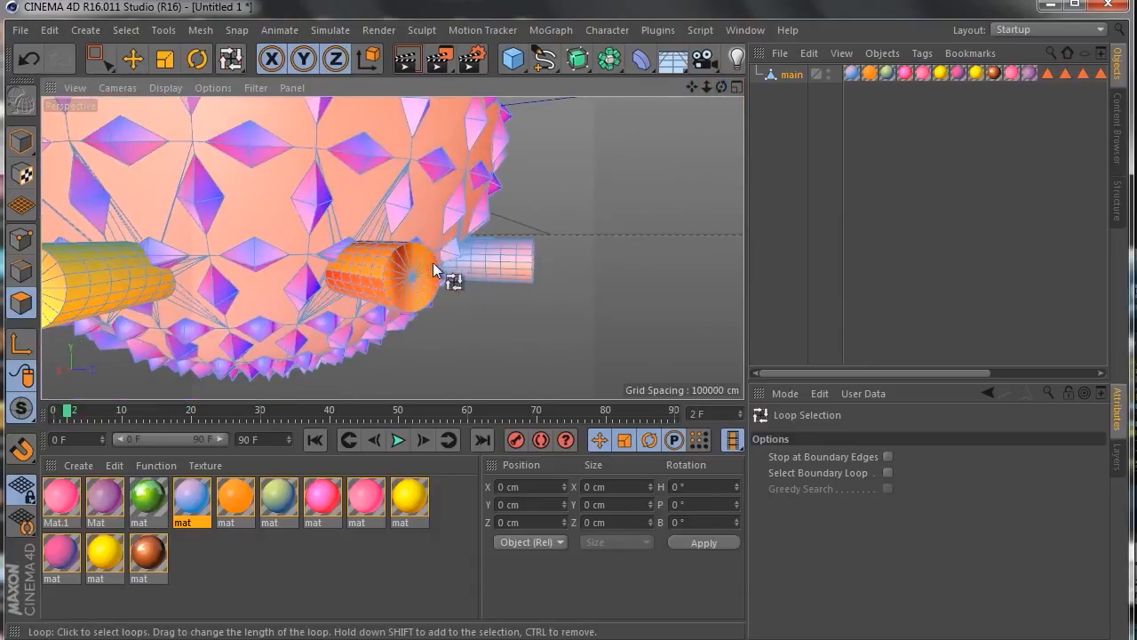
pyautogui.moveTo(719, 86); pyautogui.dragTo(649, 133)
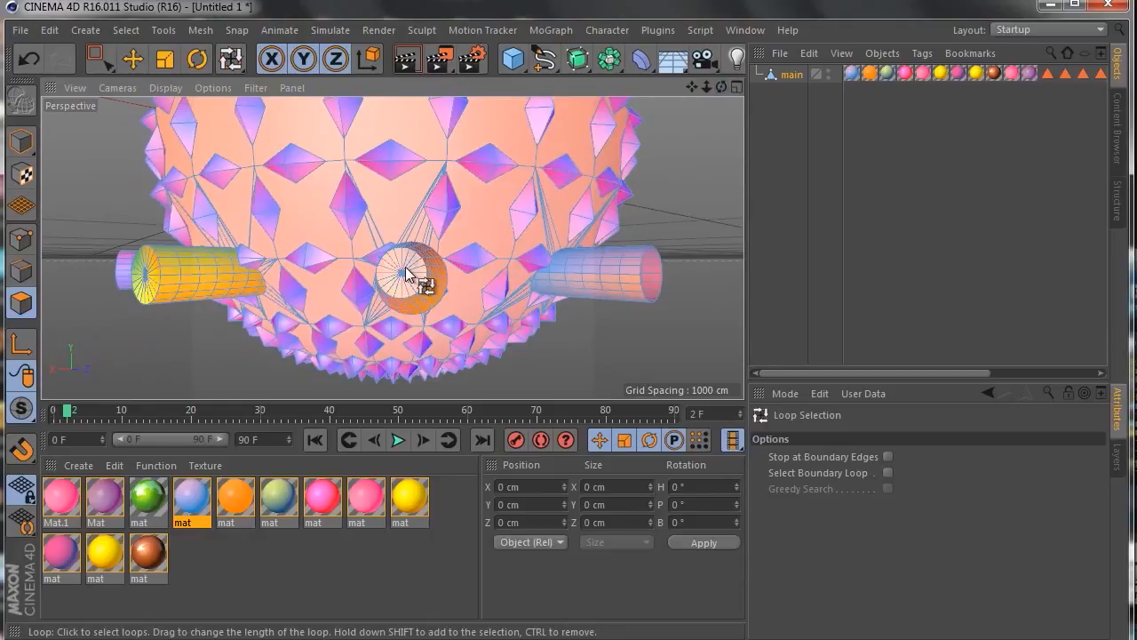
# Delete the end caps of the yellow-green tube and the neighbouring pink-blue tube.
pyautogui.moveTo(691, 85); pyautogui.dragTo(622, 94)
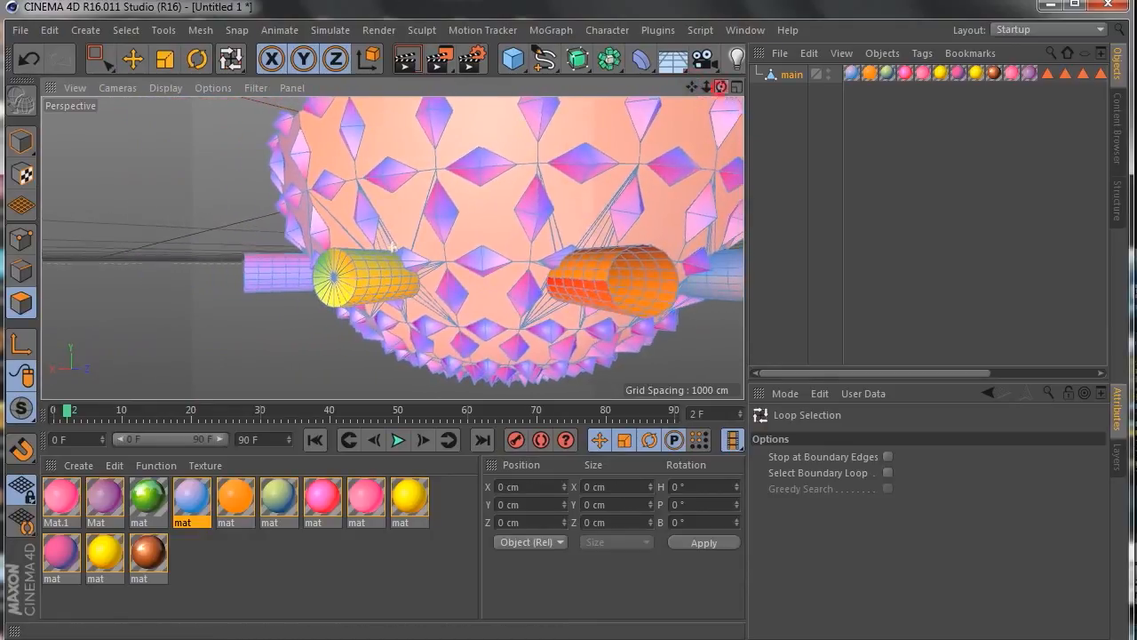
pyautogui.click(407, 271)
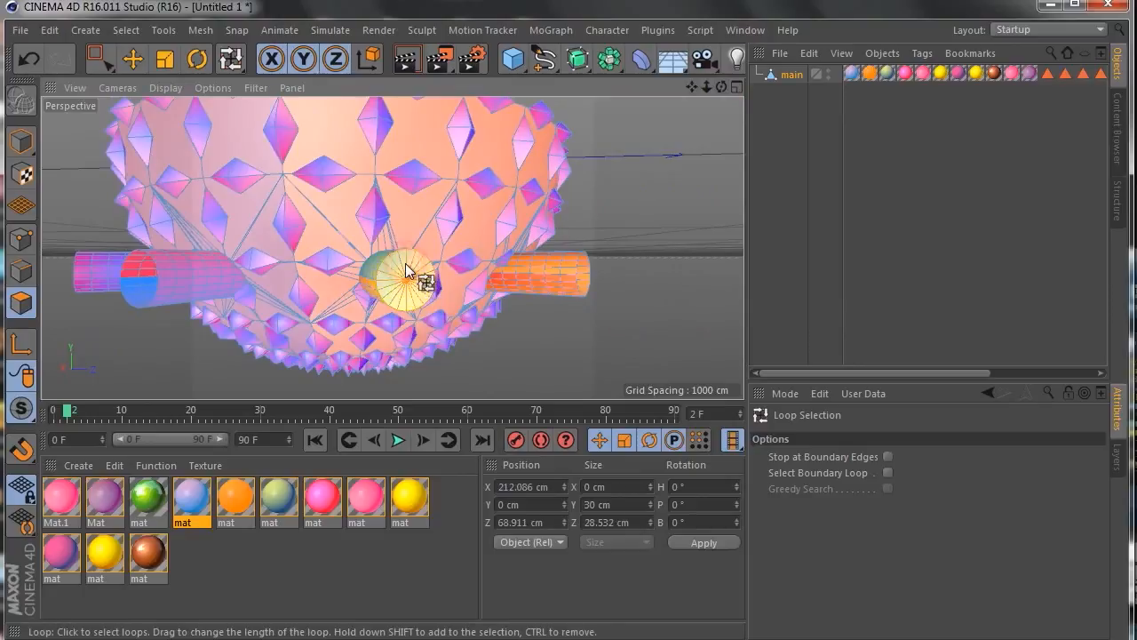
pyautogui.moveTo(722, 87)
pyautogui.mouseDown()
pyautogui.moveTo(702, 107)
pyautogui.moveTo(720, 90)
pyautogui.mouseUp()
pyautogui.click(388, 274)
pyautogui.press('Delete')
# Switch the bowl to Model mode and reset the perspective view to its default framing.
pyautogui.moveTo(727, 86)
pyautogui.mouseDown()
pyautogui.moveTo(676, 116)
pyautogui.moveTo(728, 93)
pyautogui.moveTo(707, 93)
pyautogui.moveTo(734, 106)
pyautogui.moveTo(685, 76)
pyautogui.moveTo(721, 100)
pyautogui.mouseUp()
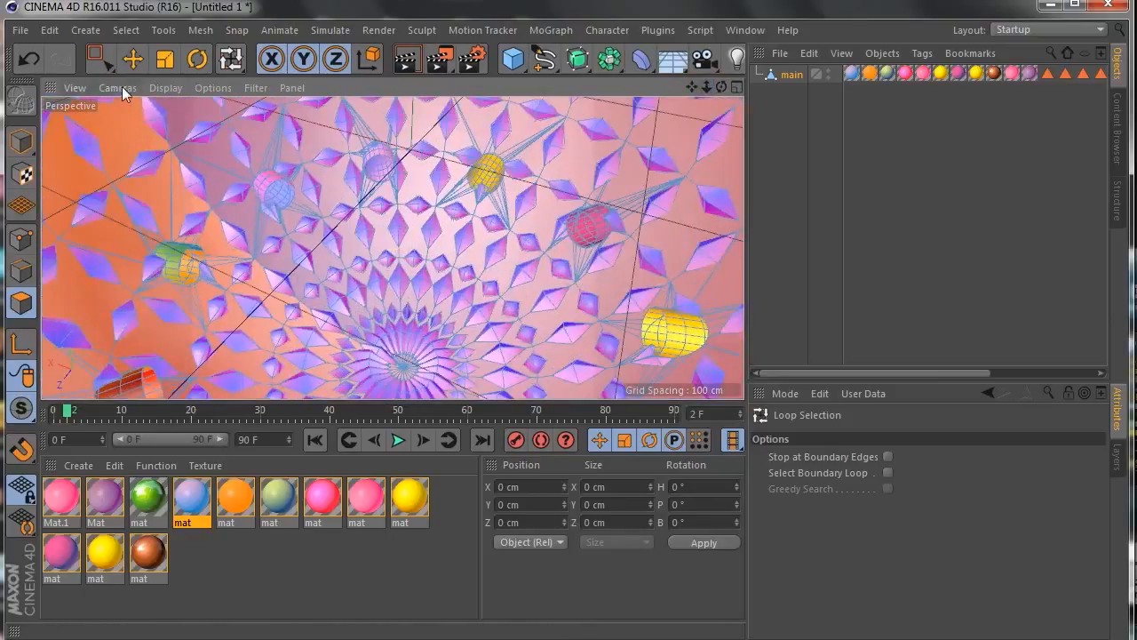
pyautogui.click(158, 89)
pyautogui.click(183, 113)
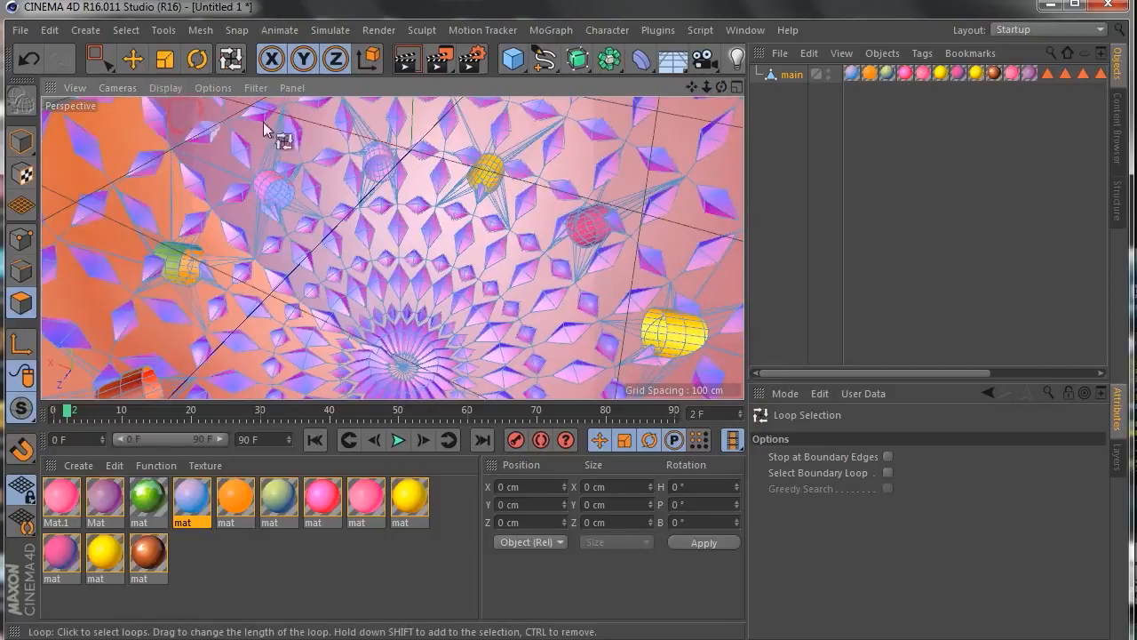
pyautogui.click(21, 142)
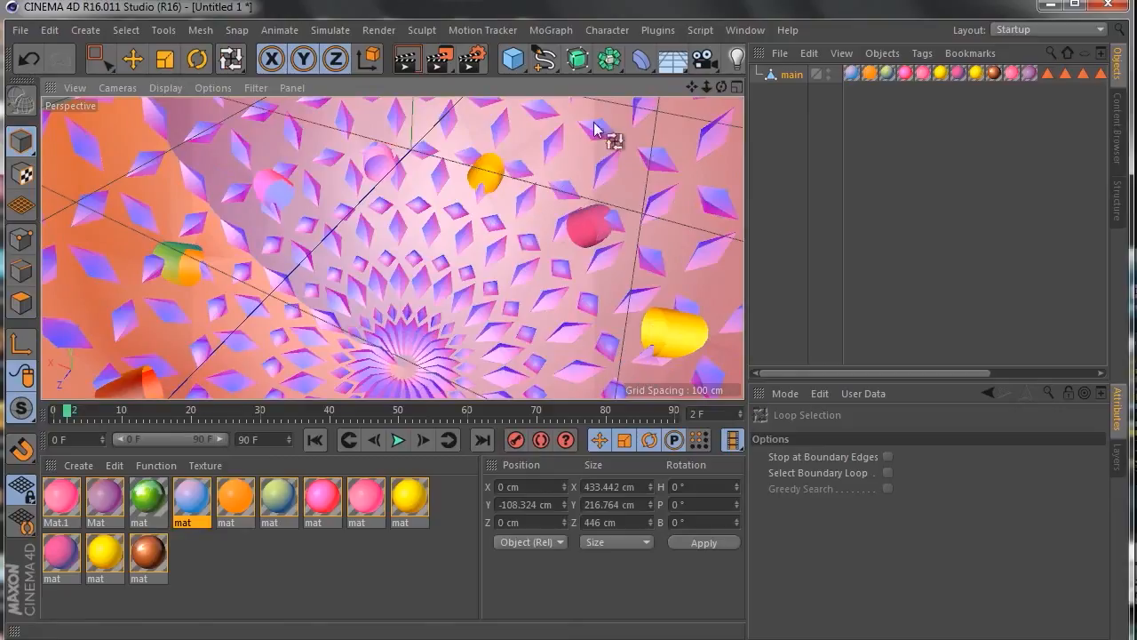
pyautogui.moveTo(722, 87)
pyautogui.mouseDown()
pyautogui.moveTo(782, 124)
pyautogui.moveTo(737, 94)
pyautogui.moveTo(764, 116)
pyautogui.moveTo(742, 96)
pyautogui.moveTo(760, 105)
pyautogui.moveTo(746, 116)
pyautogui.moveTo(733, 98)
pyautogui.moveTo(769, 82)
pyautogui.moveTo(604, 88)
pyautogui.moveTo(730, 91)
pyautogui.moveTo(724, 74)
pyautogui.mouseUp()
pyautogui.moveTo(721, 87)
pyautogui.mouseDown(button='right')
pyautogui.moveTo(746, 89)
pyautogui.moveTo(733, 89)
pyautogui.mouseUp(button='right')
pyautogui.rightClick(709, 116)
pyautogui.click(51, 88)
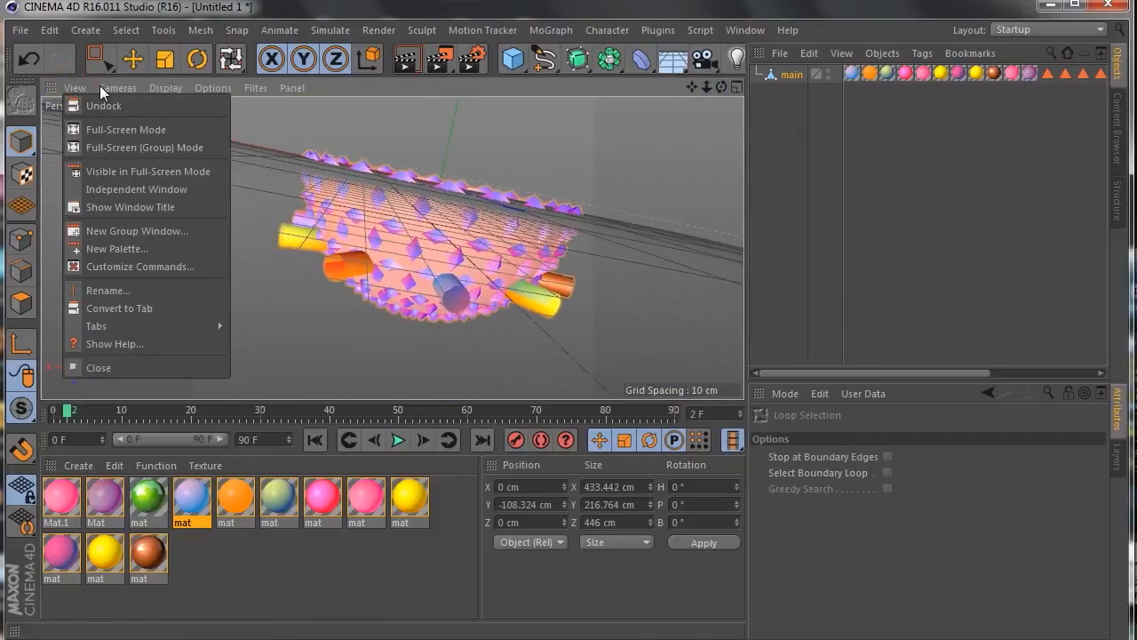
pyautogui.moveTo(78, 90)
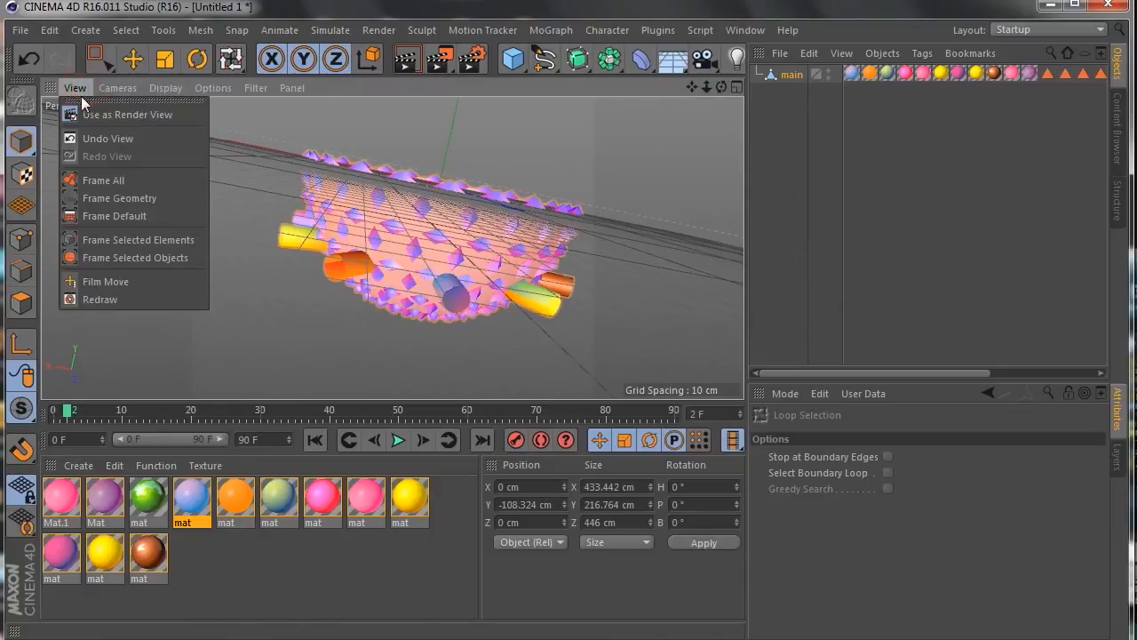
pyautogui.click(115, 203)
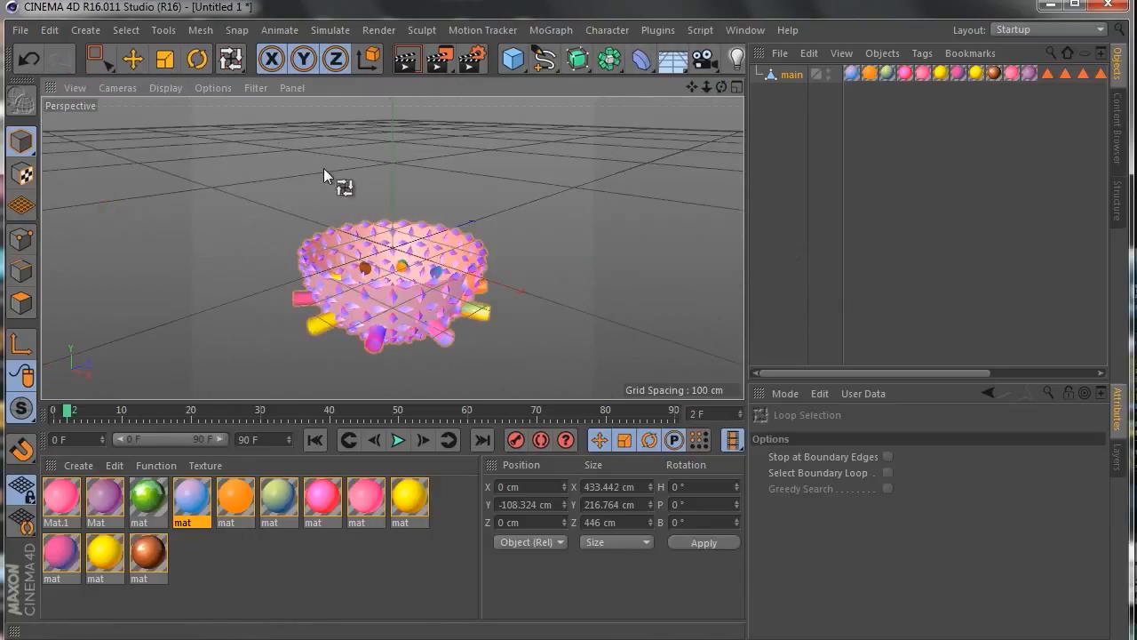
# Raise the bowl along Y in the Front view to about 98.5 cm, so its base sits on the X axis line.
pyautogui.click(136, 59)
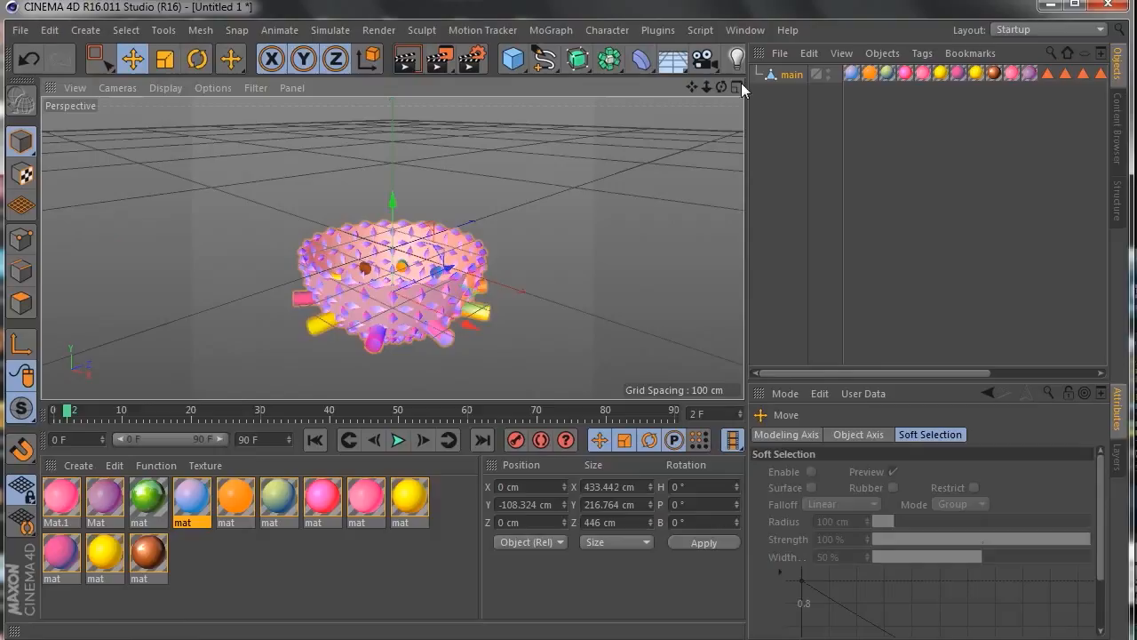
pyautogui.click(736, 88)
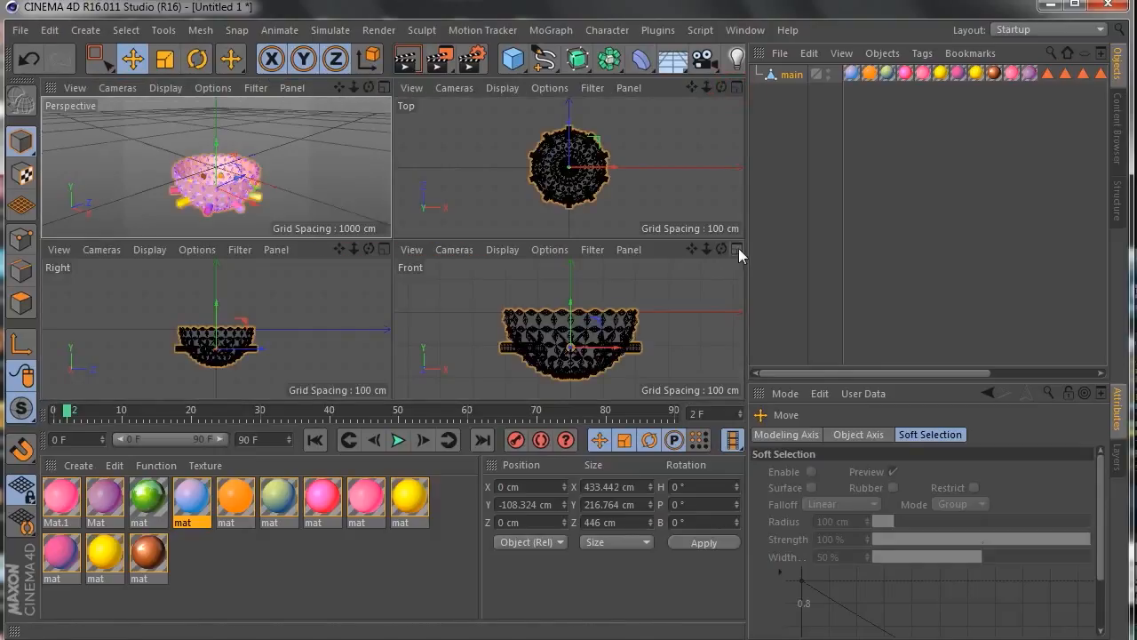
pyautogui.click(738, 250)
pyautogui.moveTo(396, 200); pyautogui.dragTo(428, 60)
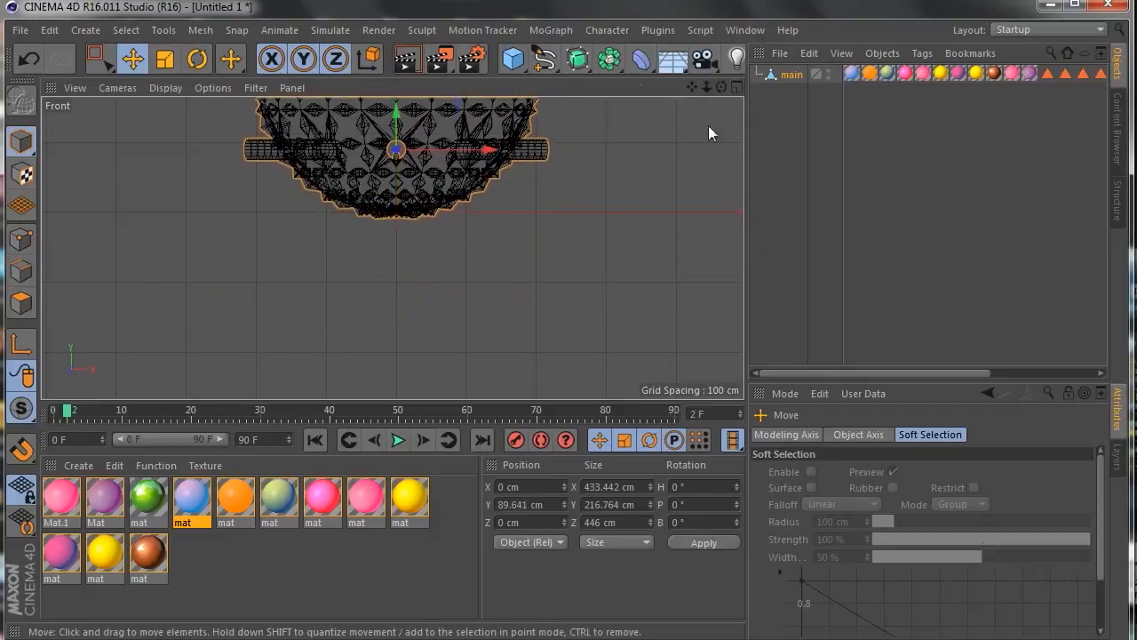
pyautogui.moveTo(692, 87)
pyautogui.mouseDown()
pyautogui.moveTo(695, 130)
pyautogui.moveTo(693, 85)
pyautogui.mouseUp()
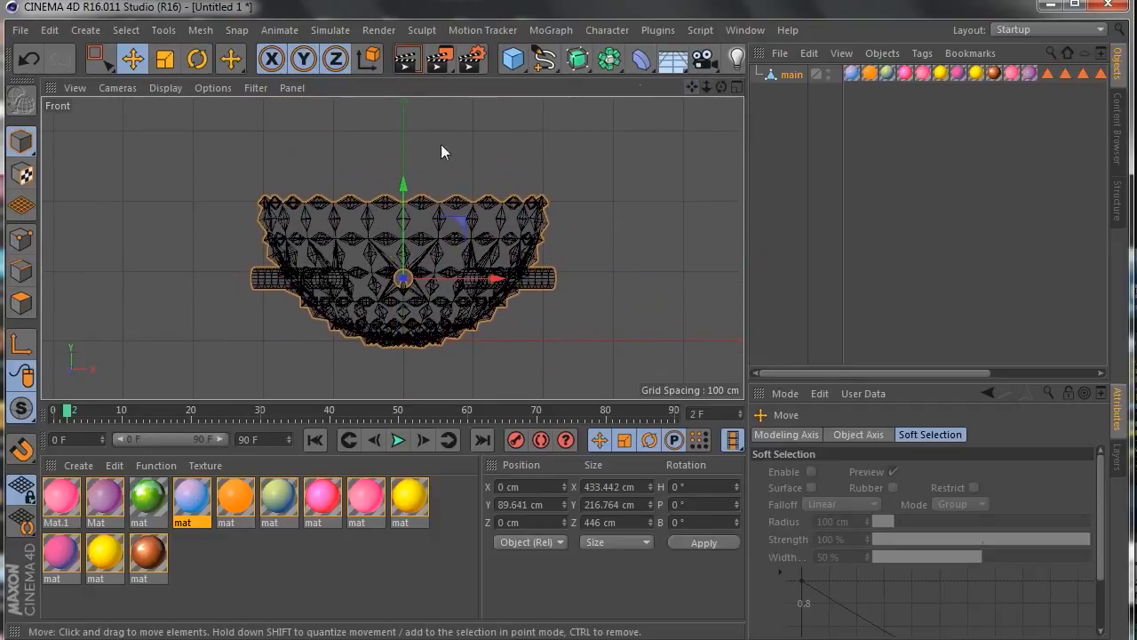
pyautogui.moveTo(408, 183); pyautogui.dragTo(408, 180)
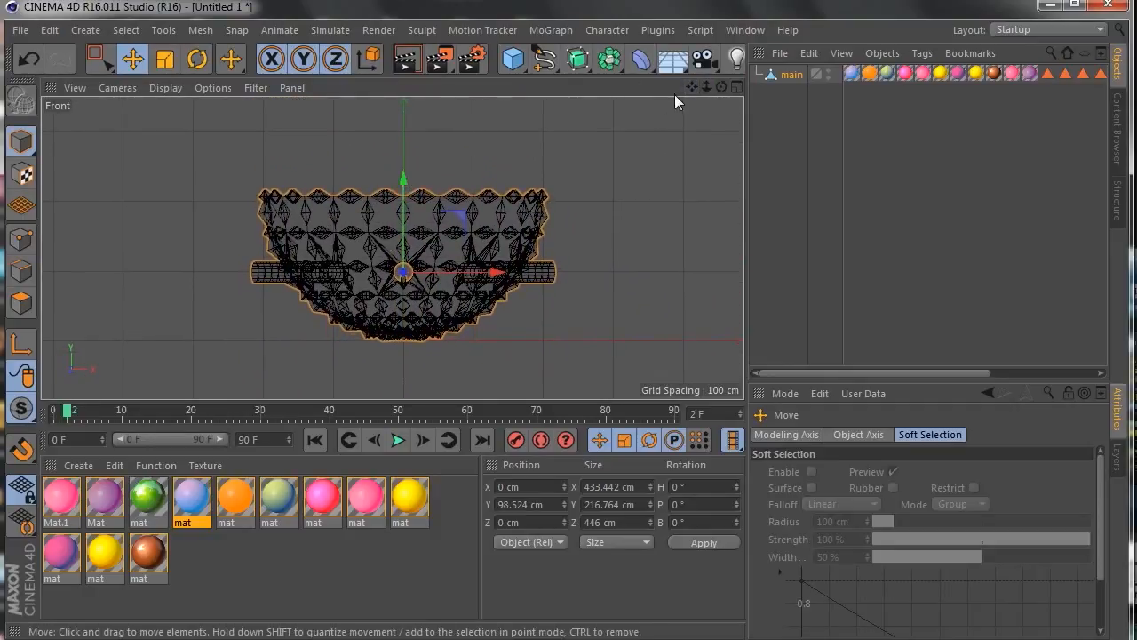
pyautogui.scroll(2, 392, 248)
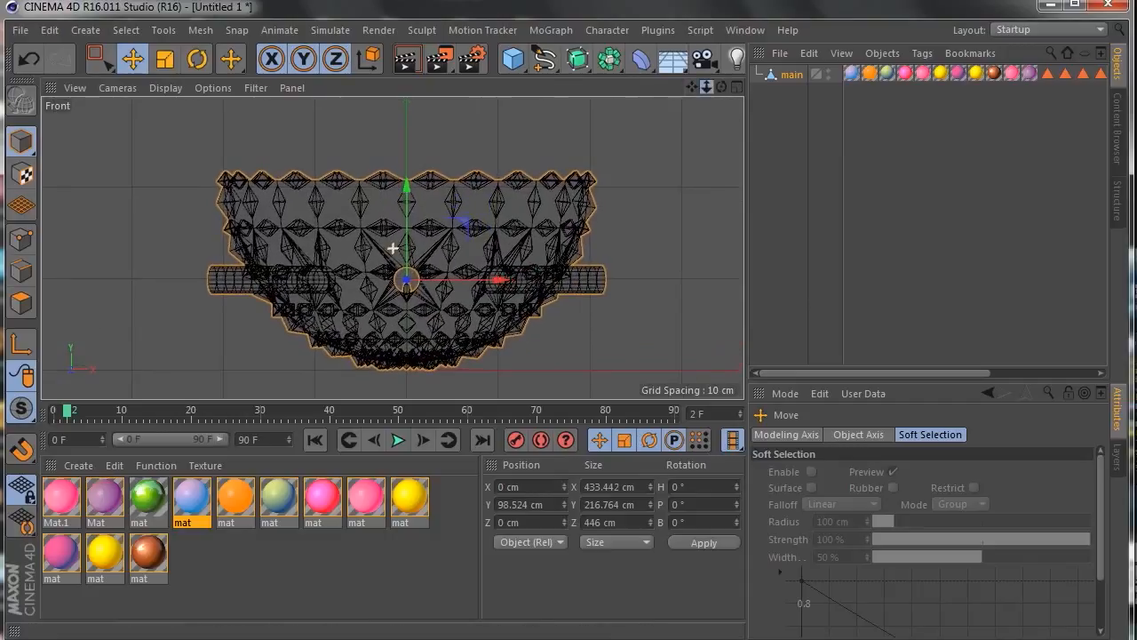
# In Polygons mode, select the polygon loops at the open end of the pink-blue tube with Loop Selection in the perspective view.
pyautogui.click(736, 88)
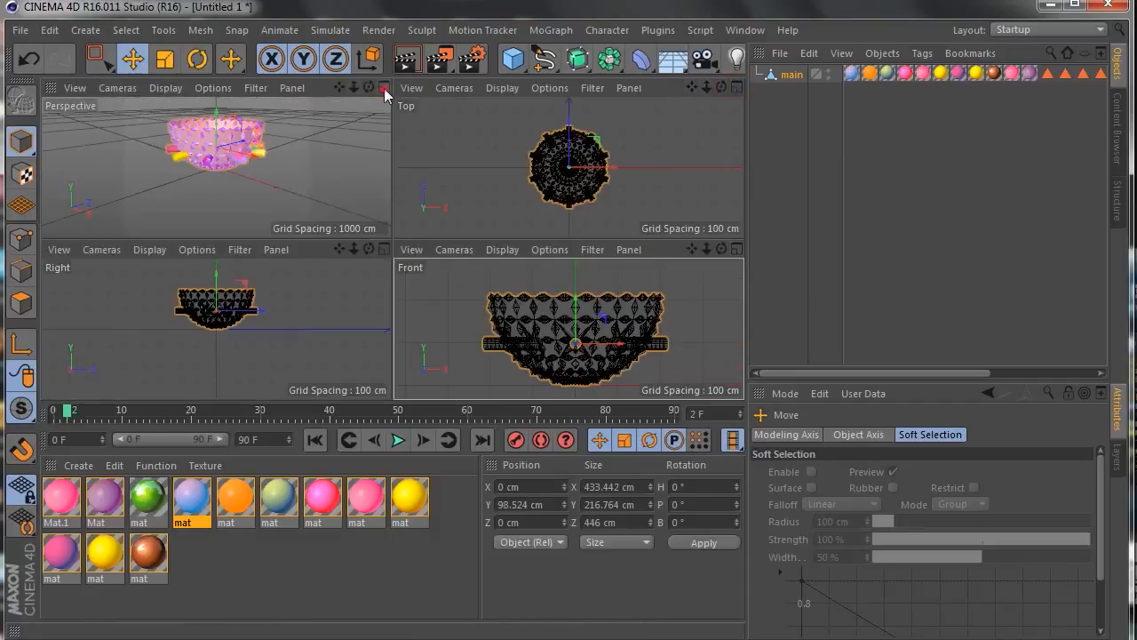
pyautogui.click(384, 89)
pyautogui.moveTo(707, 86); pyautogui.dragTo(686, 151)
pyautogui.moveTo(709, 87); pyautogui.dragTo(654, 77)
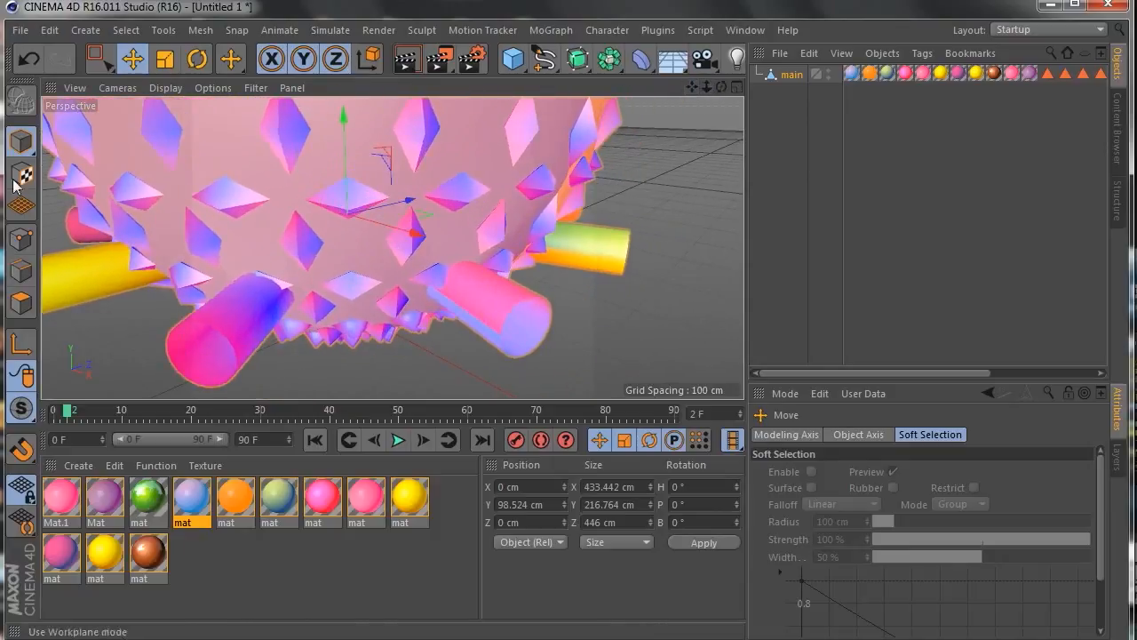
pyautogui.click(22, 303)
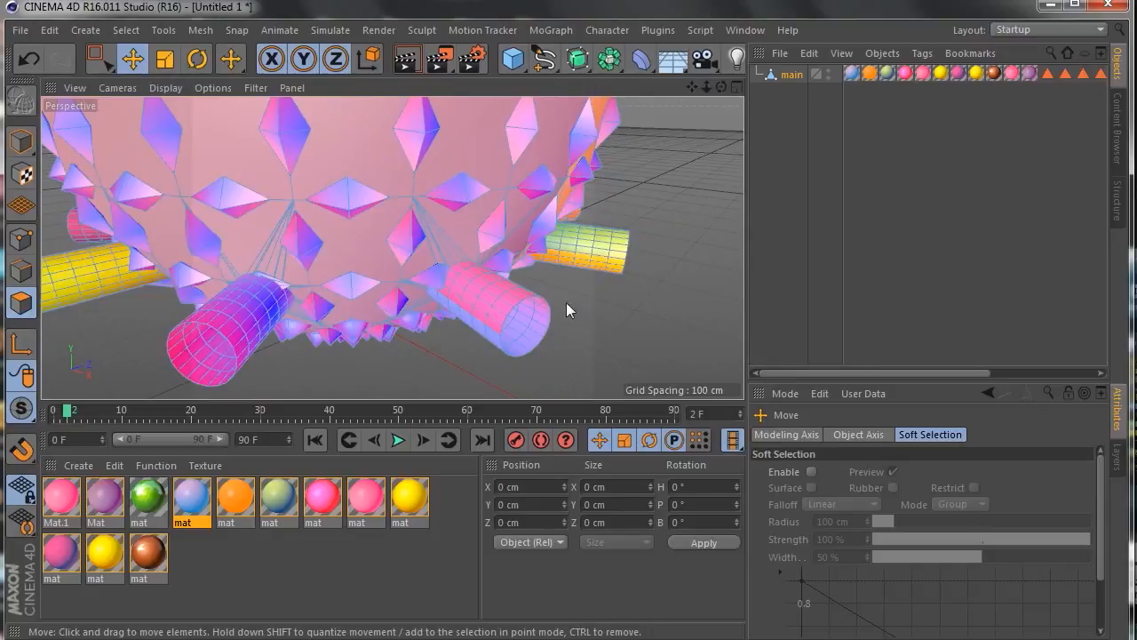
pyautogui.moveTo(691, 86)
pyautogui.mouseDown()
pyautogui.moveTo(711, 88)
pyautogui.moveTo(704, 95)
pyautogui.mouseUp()
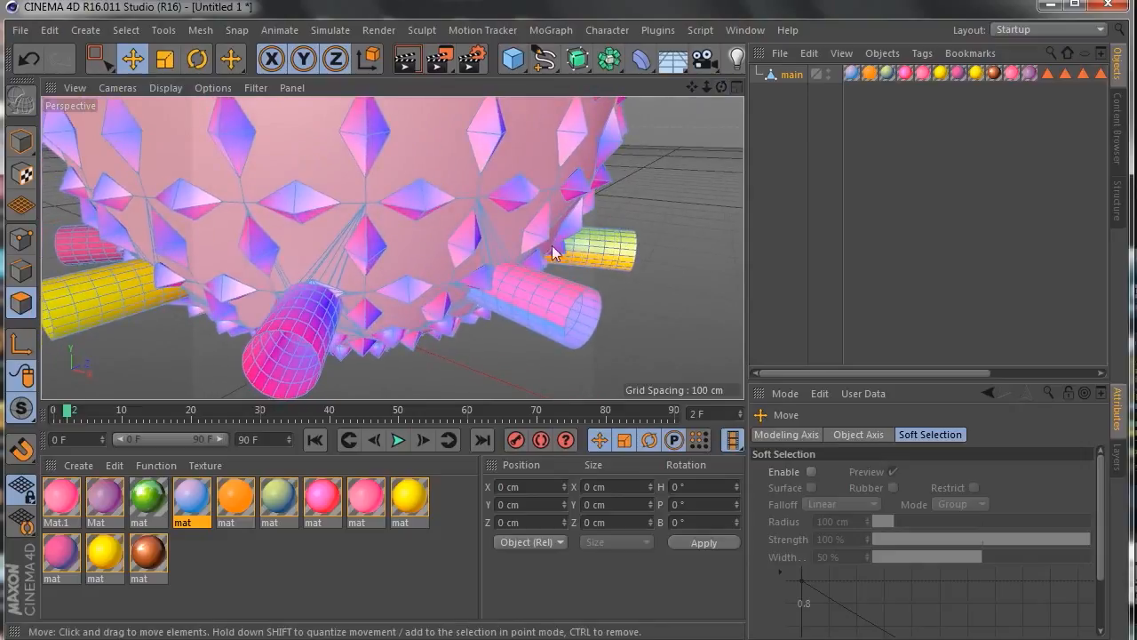
pyautogui.press('u')
pyautogui.press('l')
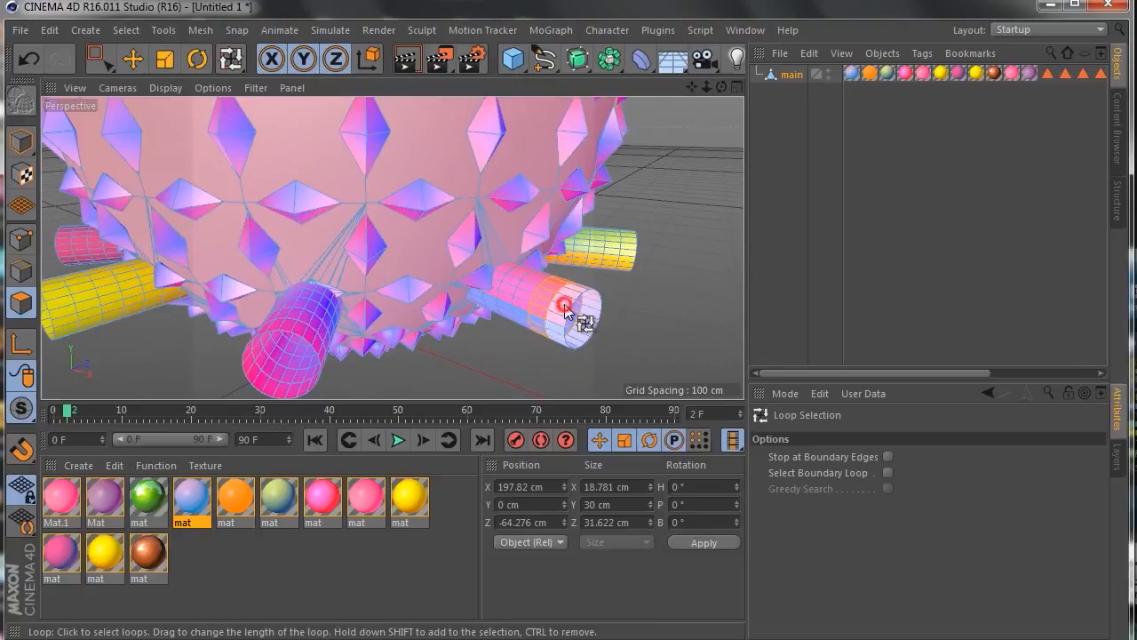
pyautogui.keyDown('shift'); pyautogui.click(565, 306); pyautogui.keyUp('shift')
# With Rotate and axis editing enabled, turn the modeling axis of the pink-blue tube's selected end to align with the tube, and disable axis editing.
pyautogui.click(199, 59)
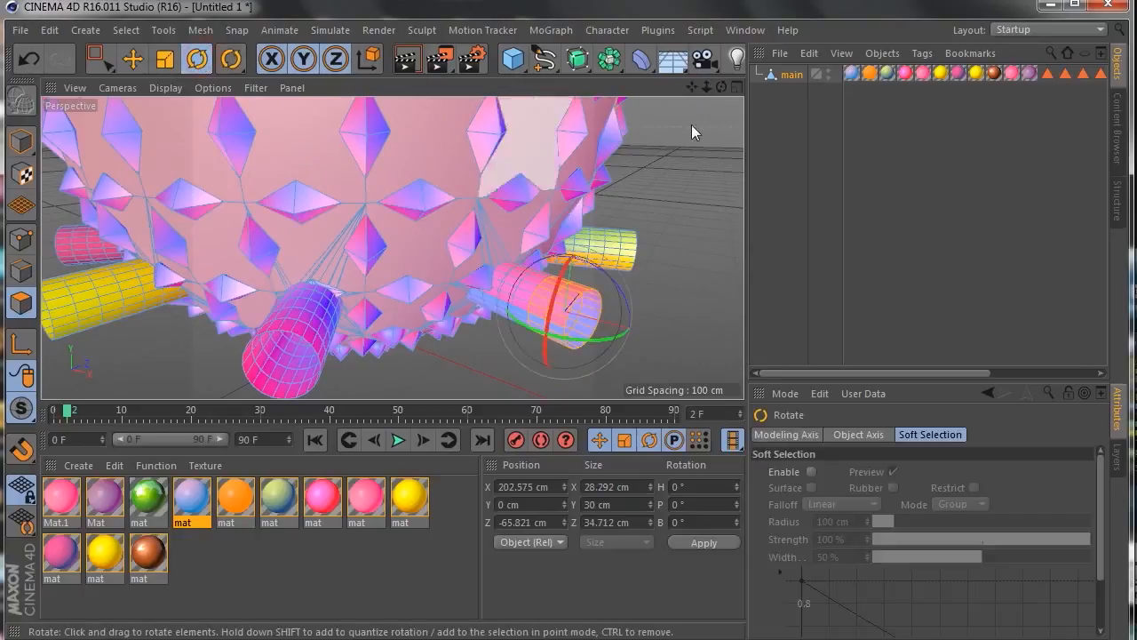
pyautogui.moveTo(723, 87); pyautogui.dragTo(705, 104)
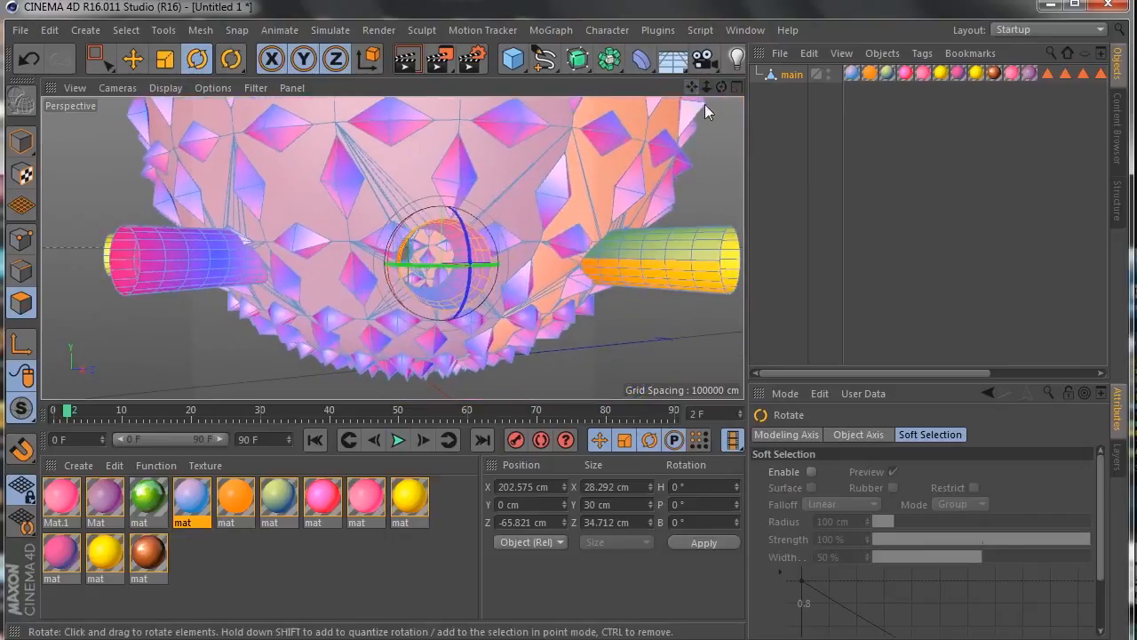
pyautogui.keyDown('alt'); pyautogui.moveTo(392, 247); pyautogui.dragTo(387, 306); pyautogui.keyUp('alt')
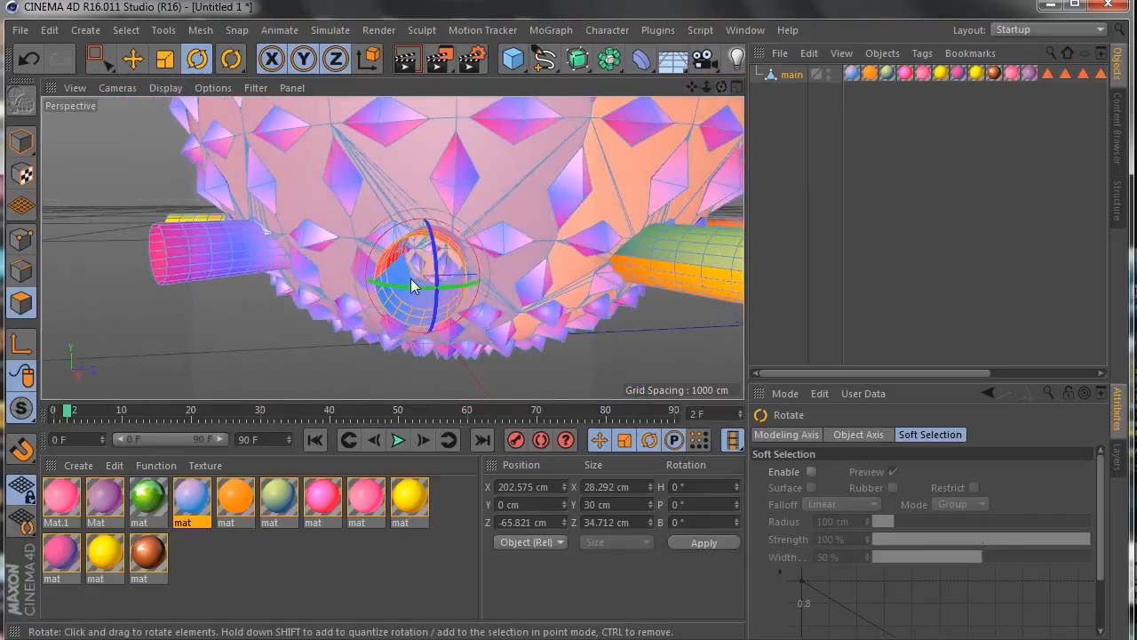
pyautogui.click(21, 344)
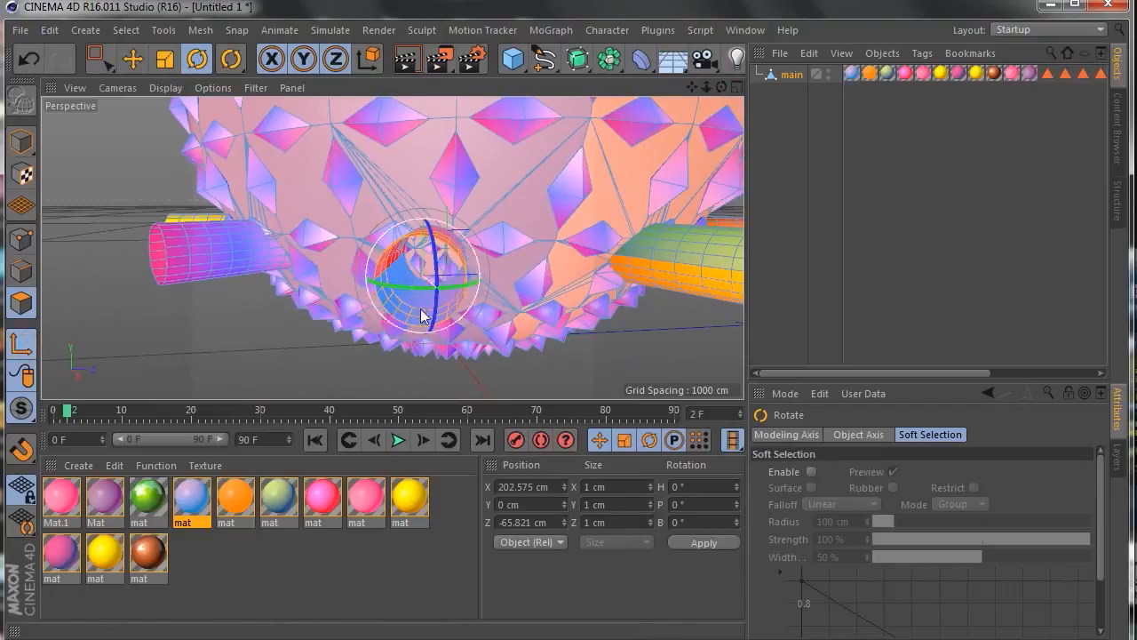
pyautogui.moveTo(417, 289); pyautogui.dragTo(377, 290)
pyautogui.click(21, 343)
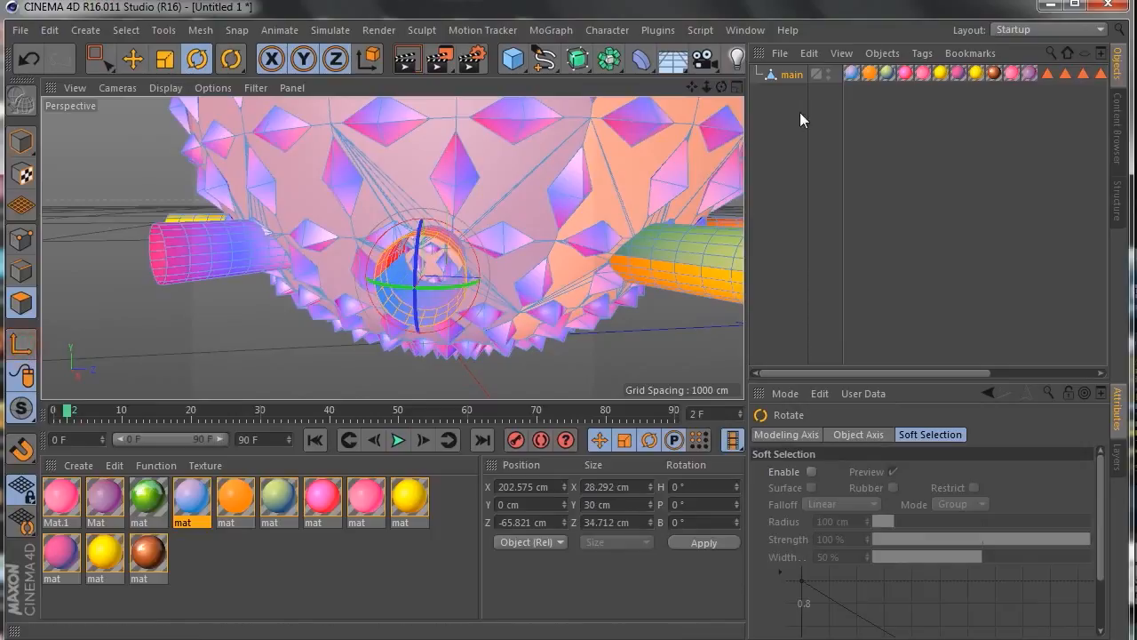
# Tilt the selected end of the pink-blue tube downward and move it down to about Y -7.6 cm to form a smooth bend.
pyautogui.moveTo(719, 91)
pyautogui.mouseDown()
pyautogui.moveTo(706, 93)
pyautogui.moveTo(720, 91)
pyautogui.mouseUp()
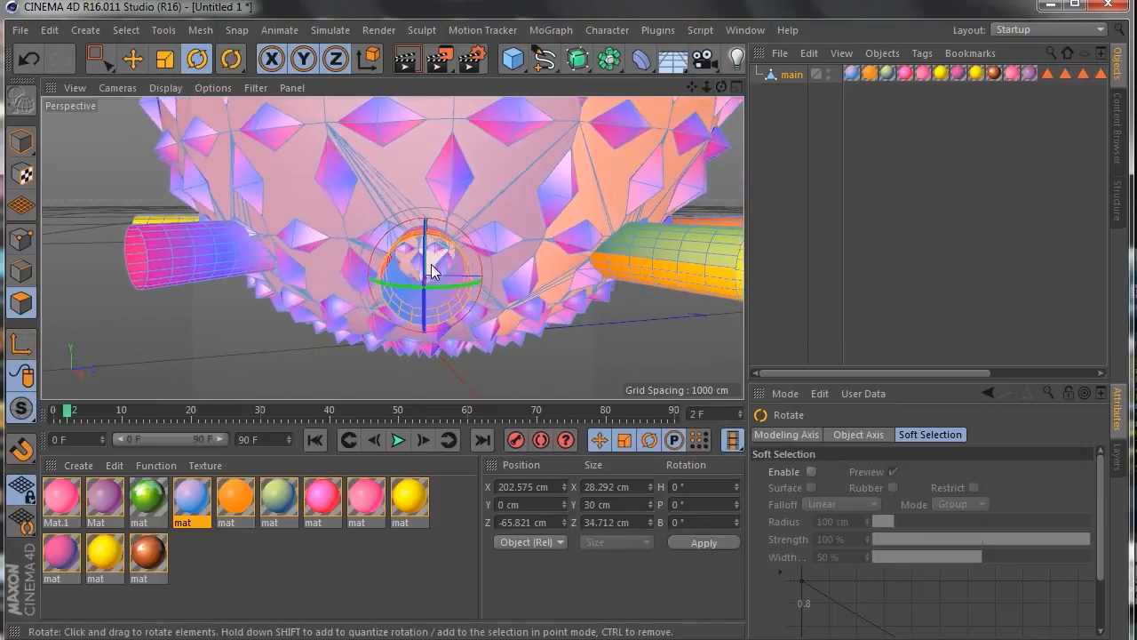
pyautogui.moveTo(424, 272); pyautogui.dragTo(428, 316)
pyautogui.moveTo(721, 88)
pyautogui.mouseDown()
pyautogui.moveTo(800, 87)
pyautogui.moveTo(718, 87)
pyautogui.moveTo(713, 103)
pyautogui.mouseUp()
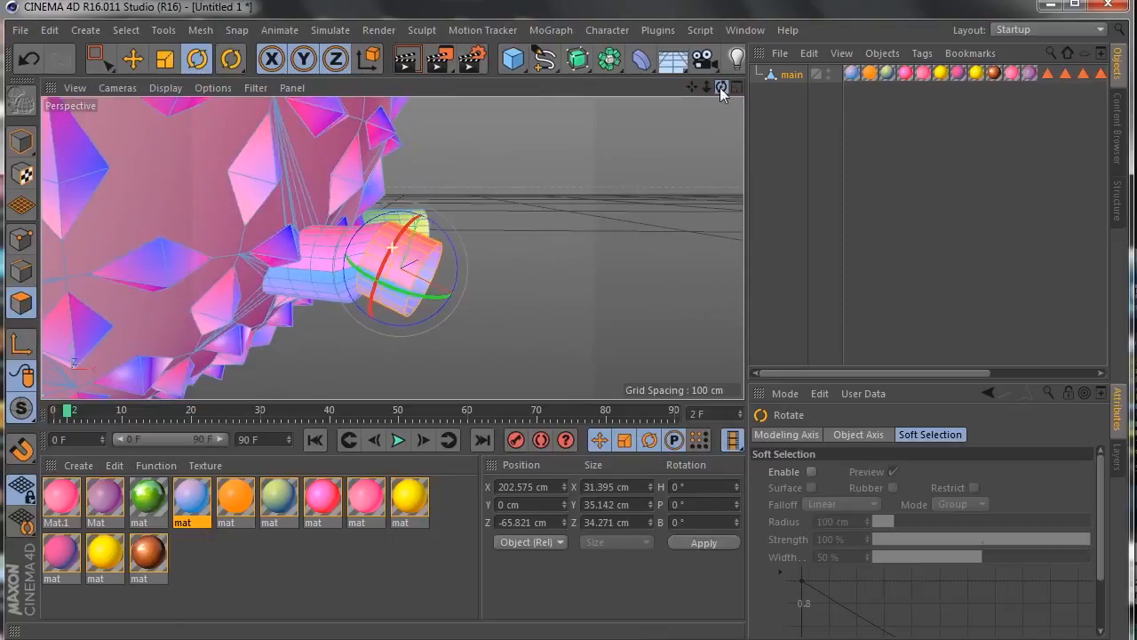
pyautogui.click(132, 59)
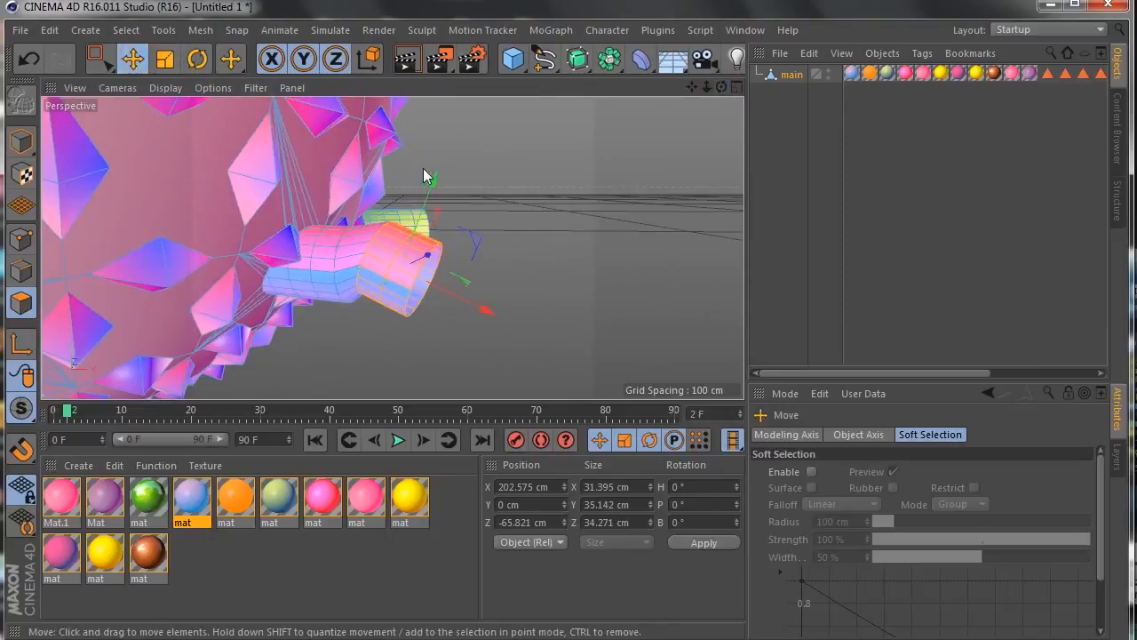
pyautogui.moveTo(434, 181); pyautogui.dragTo(493, 330)
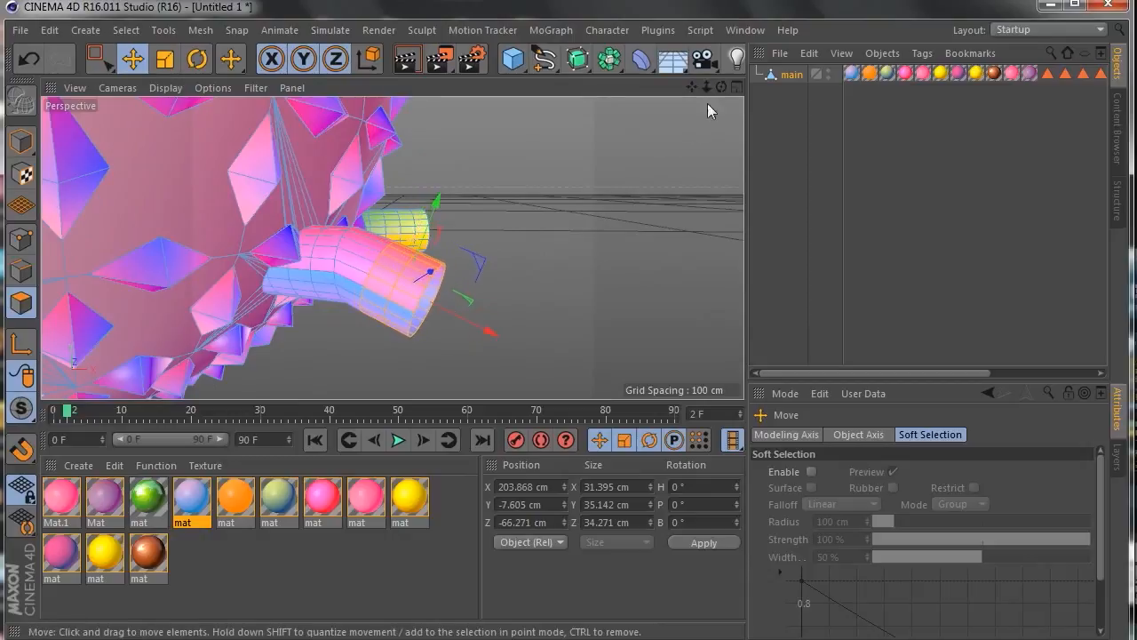
# Select the polygon loops at the open end of the neighbouring pink tube, between the bent pink-blue tube and the yellow one, with Loop Selection.
pyautogui.moveTo(720, 81); pyautogui.dragTo(916, 88)
pyautogui.moveTo(722, 87); pyautogui.dragTo(839, 87)
pyautogui.moveTo(693, 87); pyautogui.dragTo(763, 92)
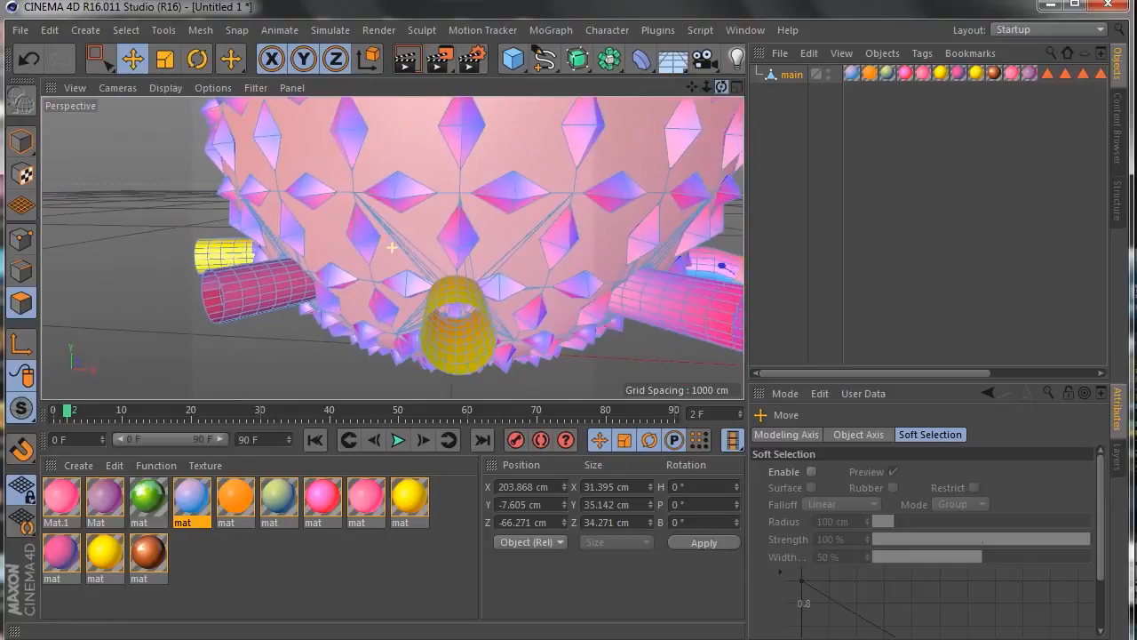
pyautogui.moveTo(691, 87); pyautogui.dragTo(597, 318)
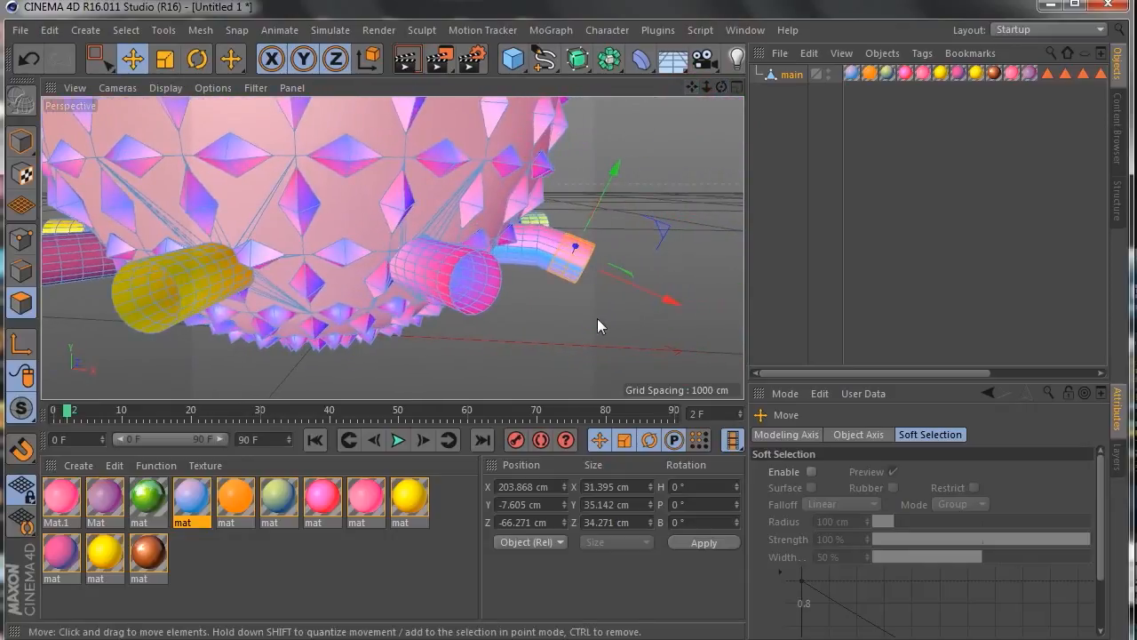
pyautogui.moveTo(721, 87); pyautogui.dragTo(692, 87)
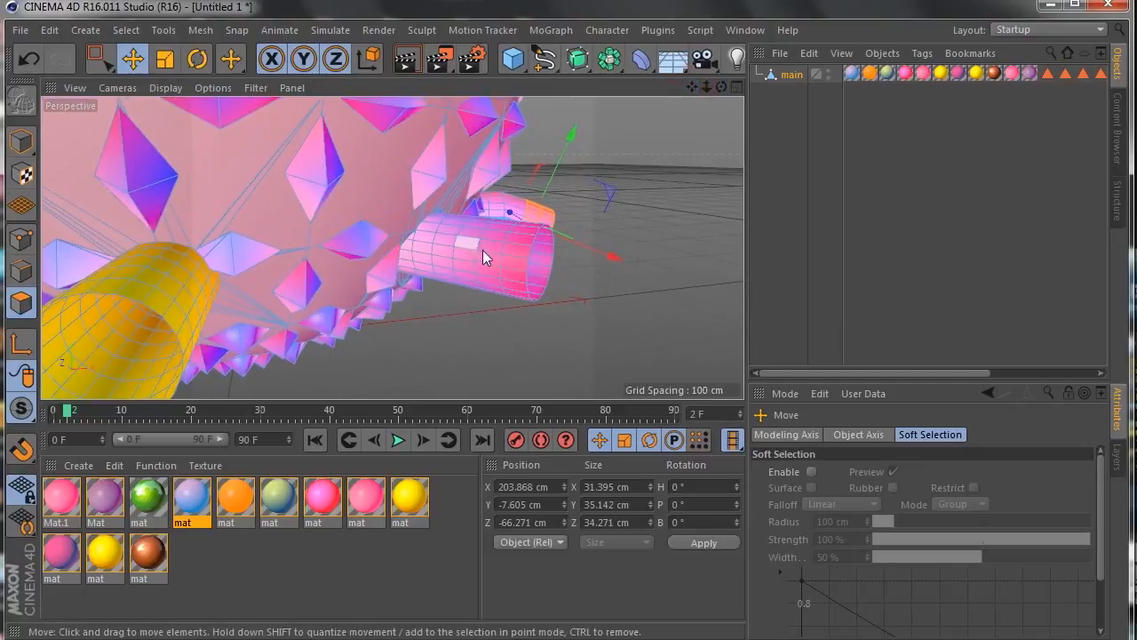
pyautogui.press('u')
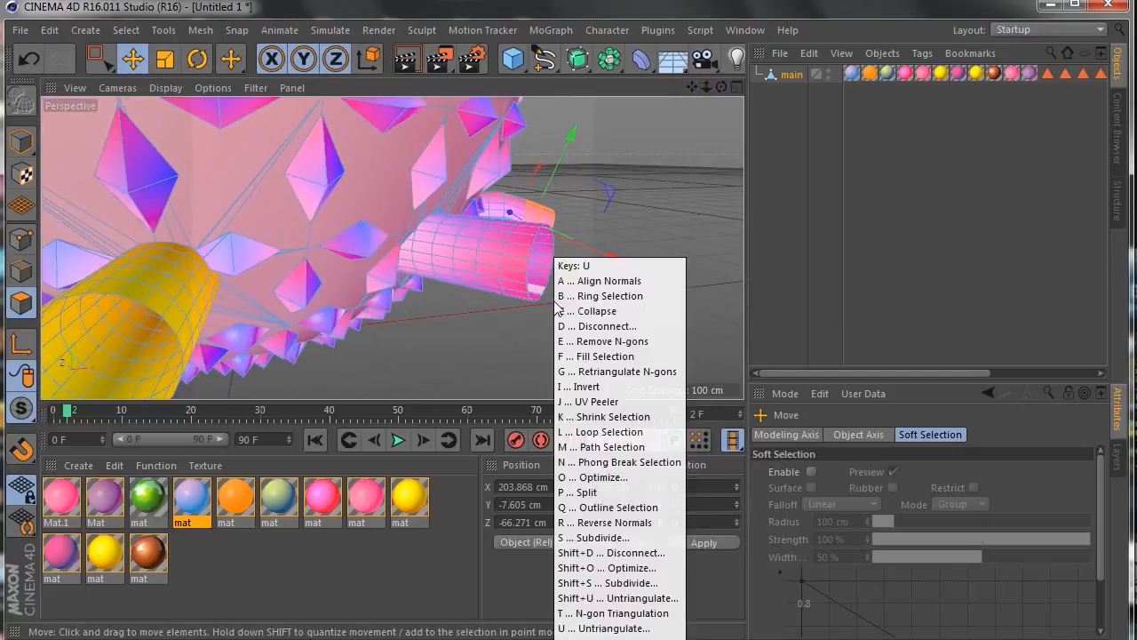
pyautogui.press('l')
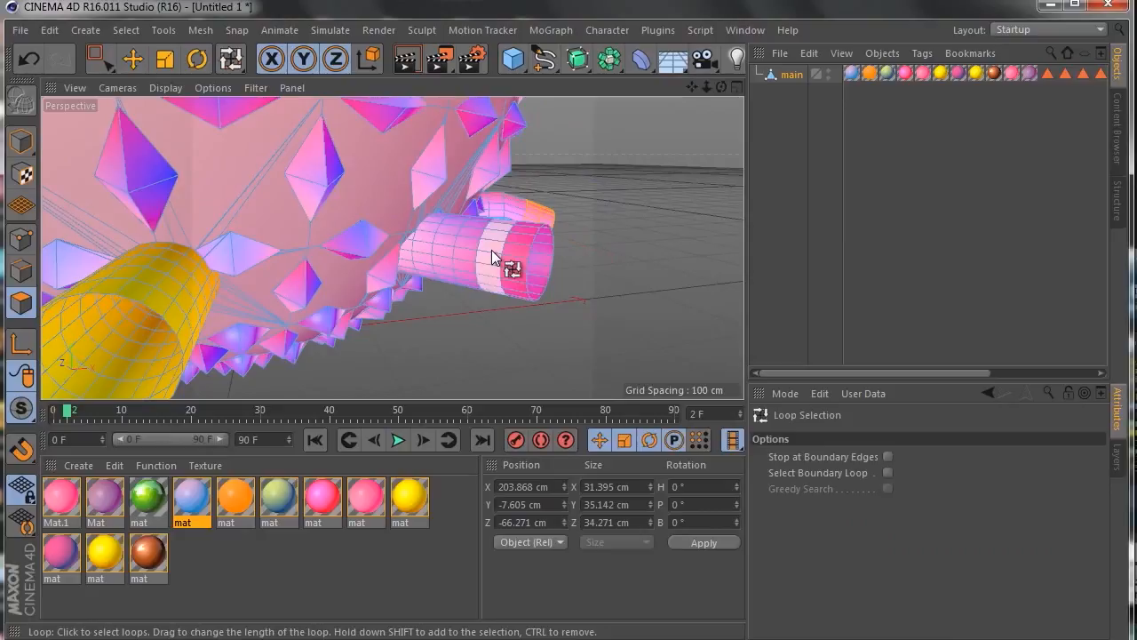
pyautogui.click(517, 250)
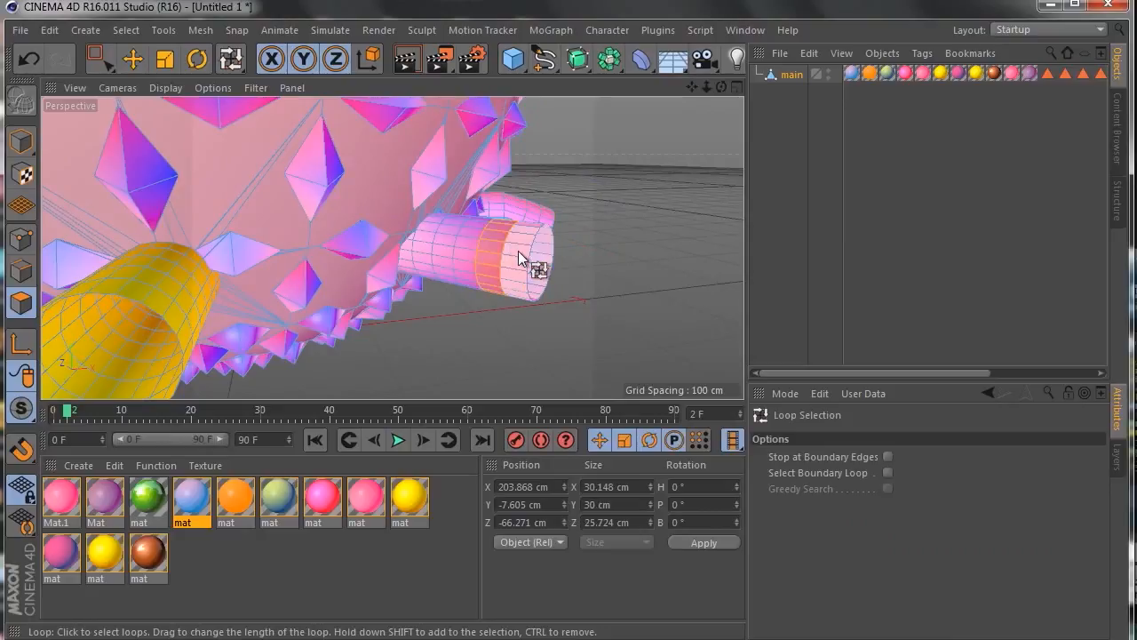
pyautogui.keyDown('shift'); pyautogui.click(518, 252); pyautogui.keyUp('shift')
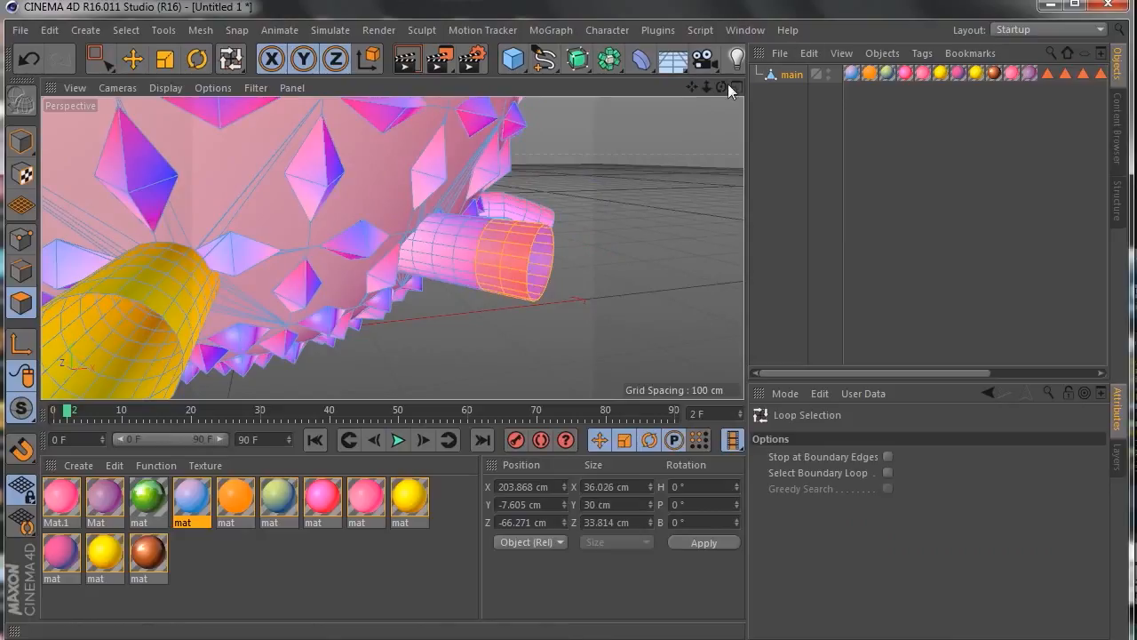
# Turn the modeling axis of the pink tube's selected end to a heading of about 34.8° in axis editing mode, and leave that mode.
pyautogui.moveTo(720, 87); pyautogui.dragTo(589, 84)
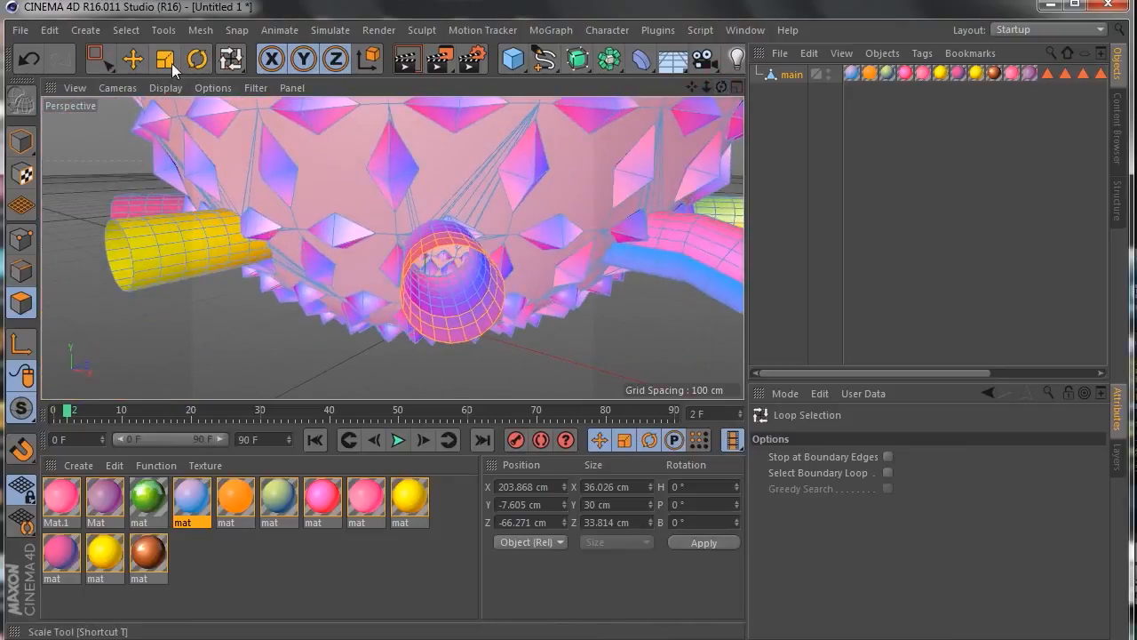
pyautogui.click(198, 59)
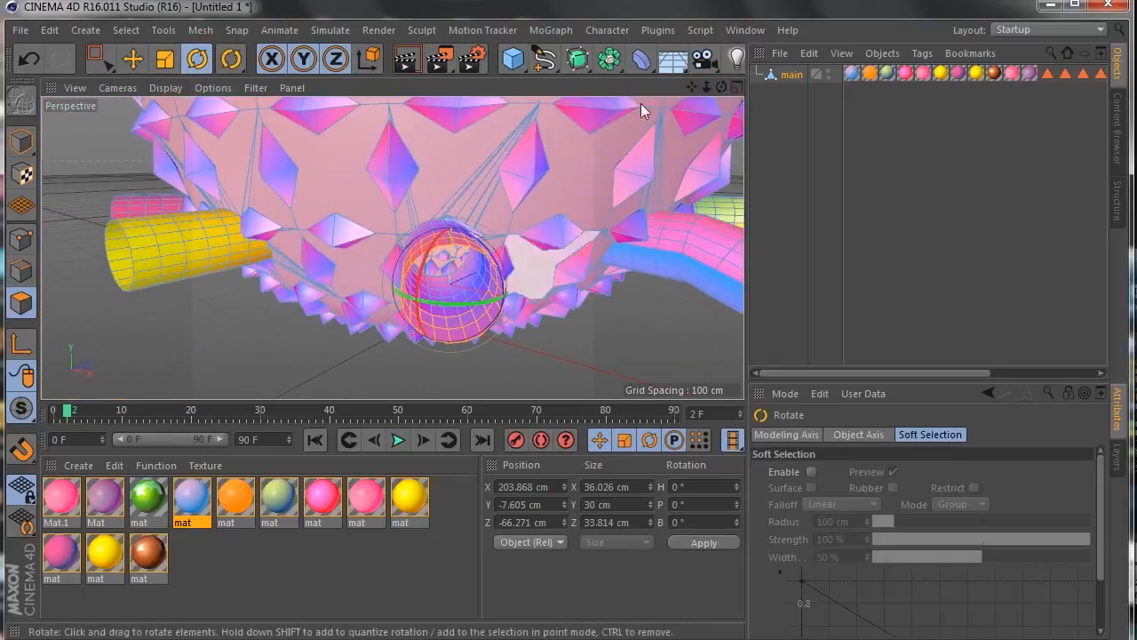
pyautogui.moveTo(722, 86)
pyautogui.mouseDown()
pyautogui.moveTo(690, 67)
pyautogui.moveTo(724, 75)
pyautogui.mouseUp()
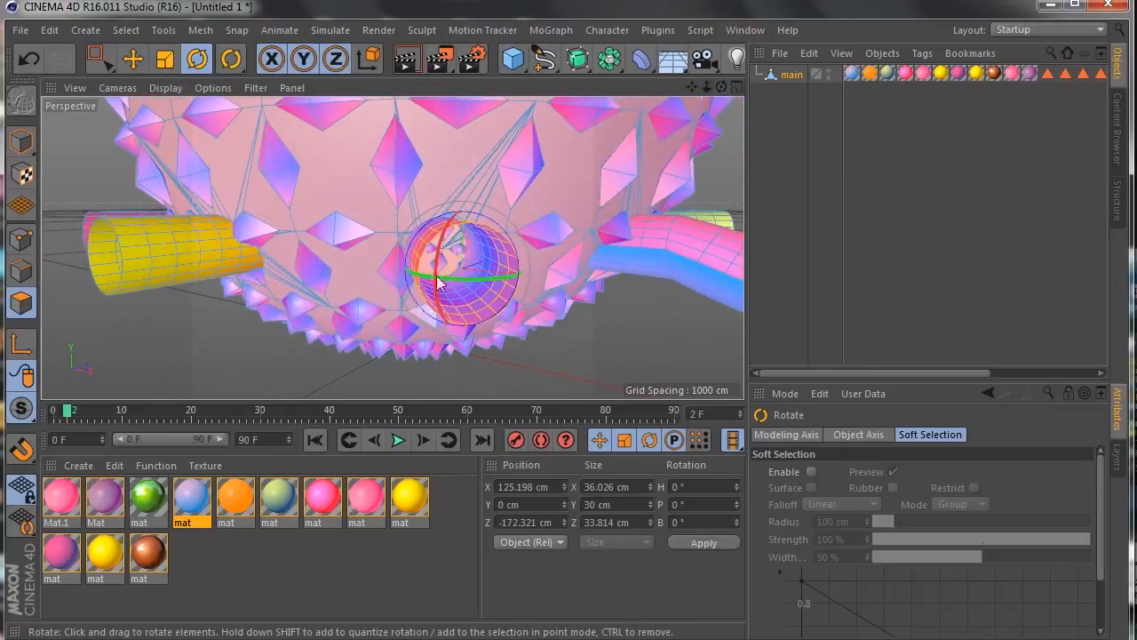
pyautogui.click(21, 346)
pyautogui.moveTo(479, 280); pyautogui.dragTo(574, 279)
pyautogui.moveTo(722, 87); pyautogui.dragTo(658, 93)
pyautogui.moveTo(429, 268); pyautogui.dragTo(402, 268)
pyautogui.moveTo(720, 85)
pyautogui.mouseDown()
pyautogui.moveTo(698, 89)
pyautogui.moveTo(718, 85)
pyautogui.mouseUp()
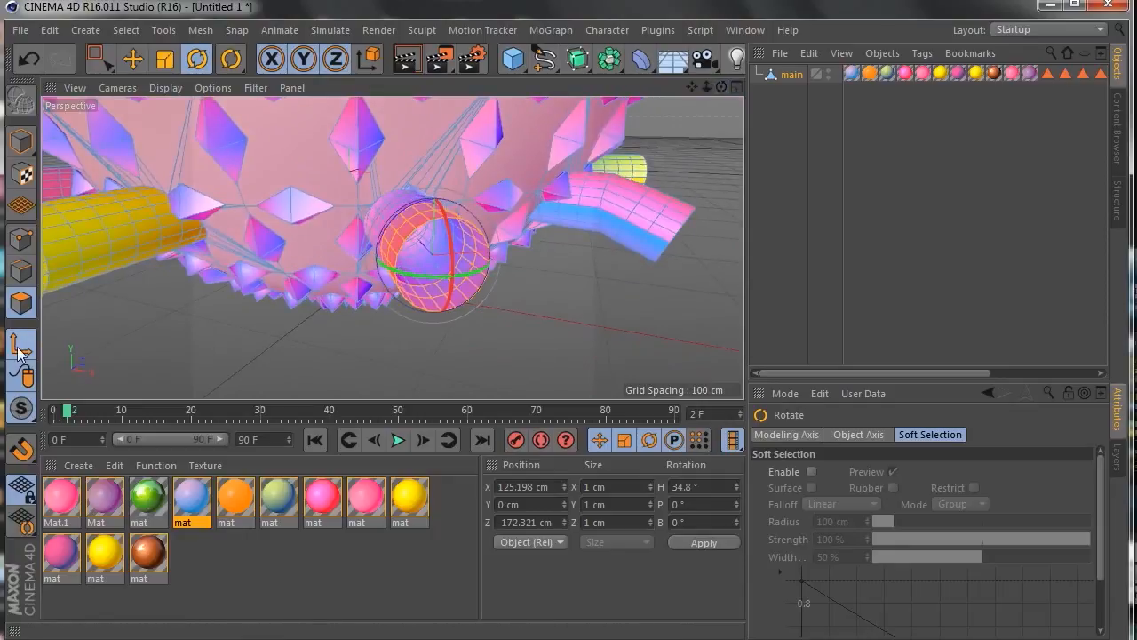
pyautogui.click(19, 349)
# Tilt the selected end of the pink tube downward and move it into line with the rest of the tube as a bend.
pyautogui.moveTo(452, 258); pyautogui.dragTo(464, 288)
pyautogui.moveTo(721, 87); pyautogui.dragTo(915, 57)
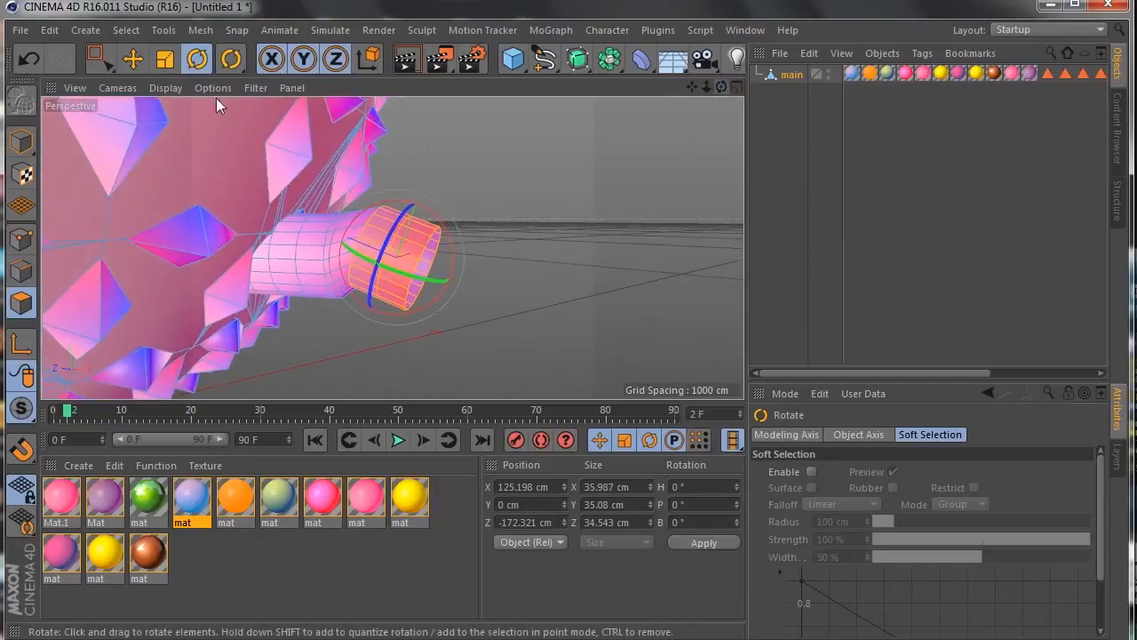
pyautogui.click(133, 59)
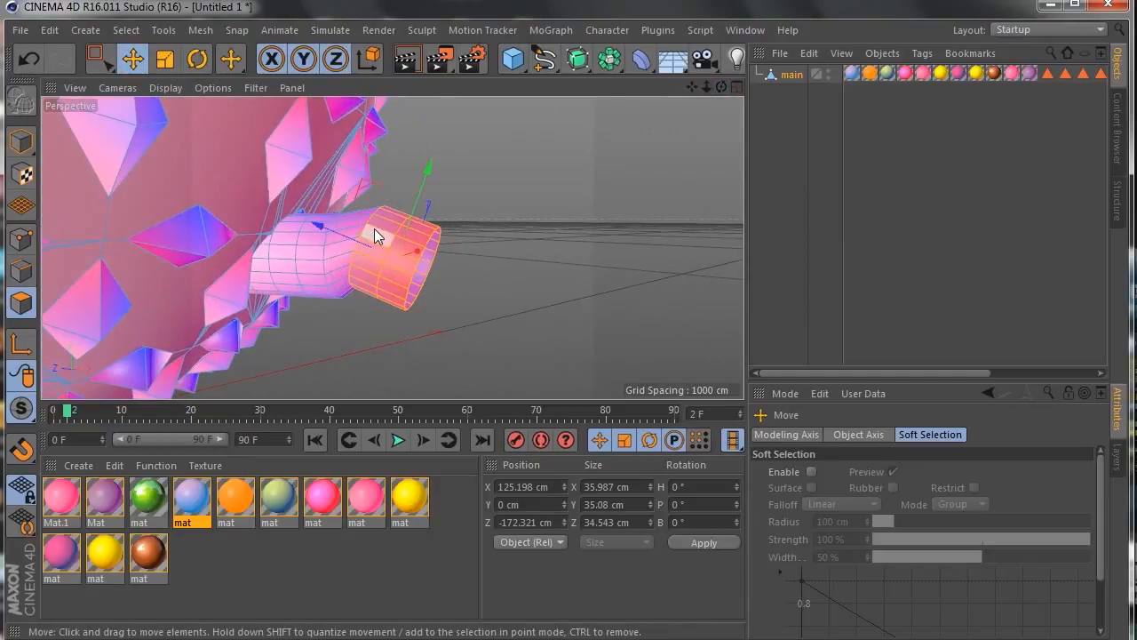
pyautogui.moveTo(369, 211); pyautogui.dragTo(422, 190)
pyautogui.moveTo(320, 246); pyautogui.dragTo(315, 238)
pyautogui.moveTo(721, 88)
pyautogui.mouseDown()
pyautogui.moveTo(604, 105)
pyautogui.moveTo(759, 94)
pyautogui.mouseUp()
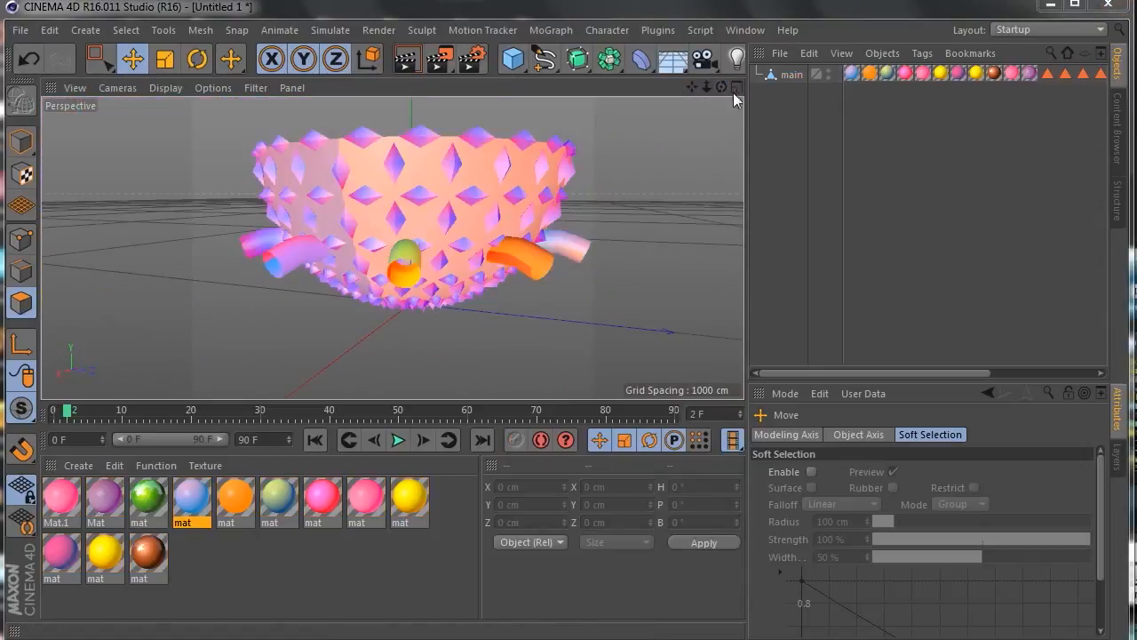
# Add a Disc primitive at the origin beneath the bowl and set its outer radius to 400 cm.
pyautogui.moveTo(721, 85); pyautogui.dragTo(653, 89)
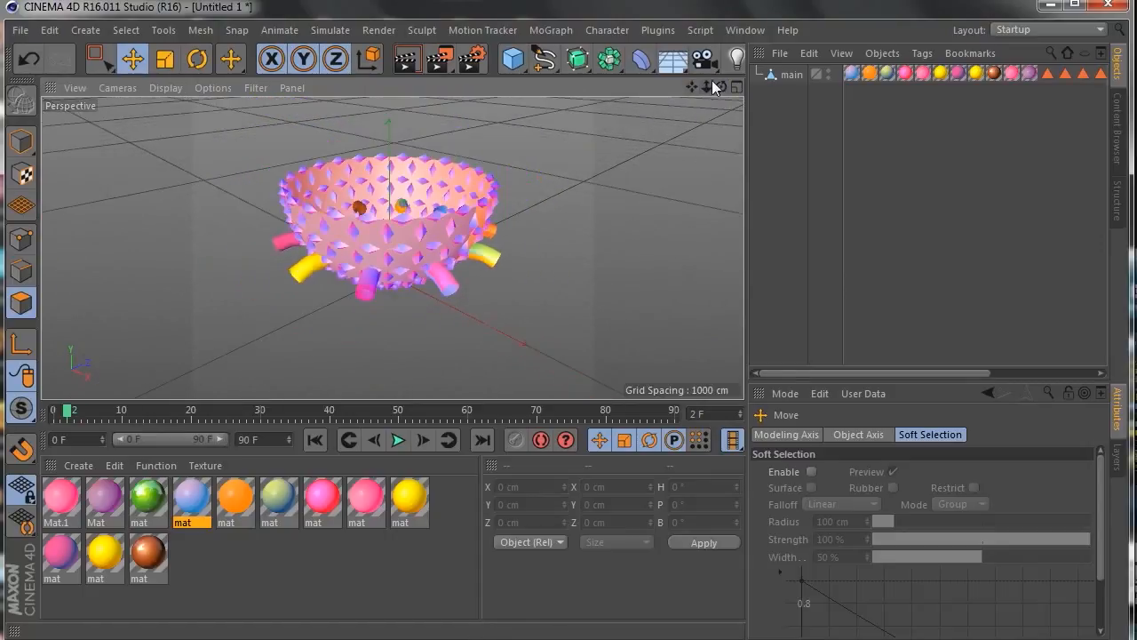
pyautogui.moveTo(722, 84)
pyautogui.mouseDown()
pyautogui.moveTo(727, 106)
pyautogui.moveTo(722, 87)
pyautogui.mouseUp()
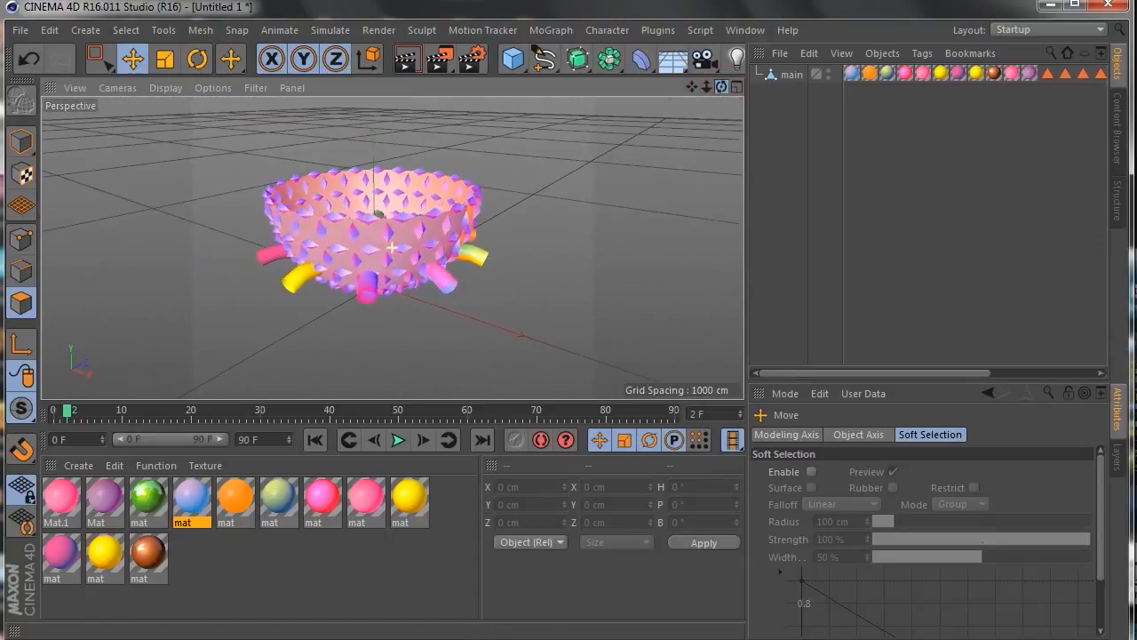
pyautogui.click(512, 58)
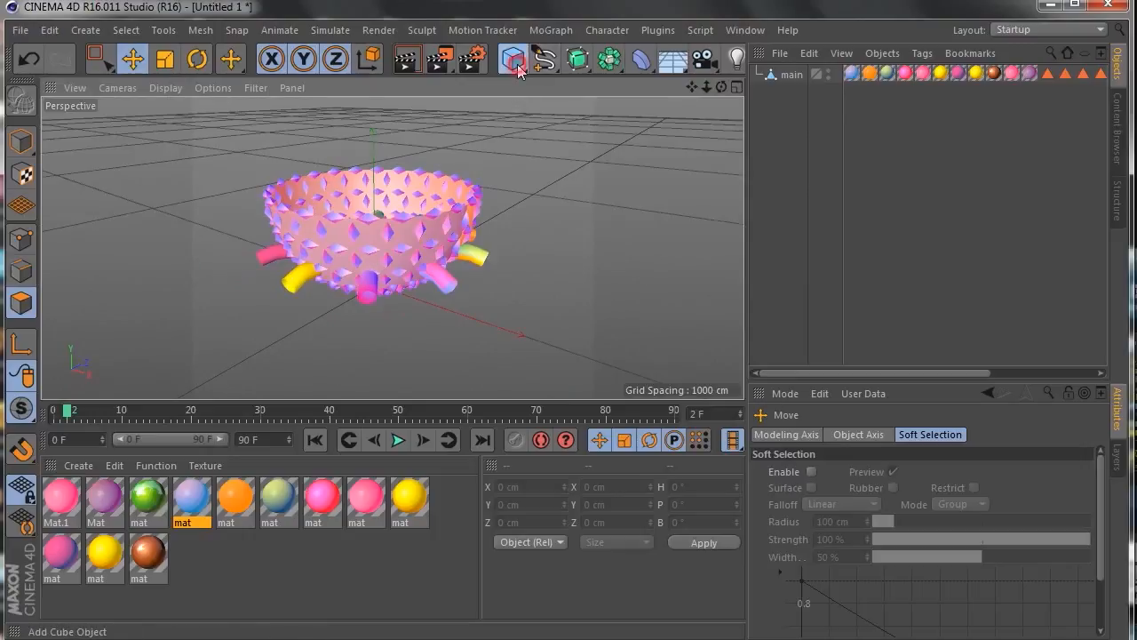
pyautogui.click(574, 118)
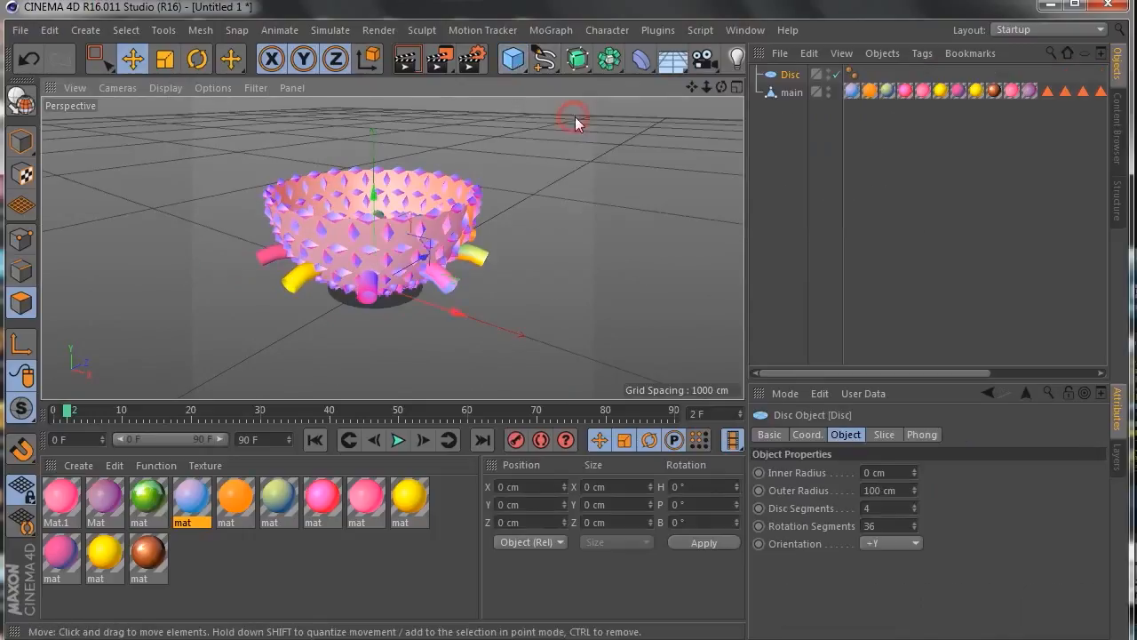
pyautogui.moveTo(721, 86); pyautogui.dragTo(722, 240)
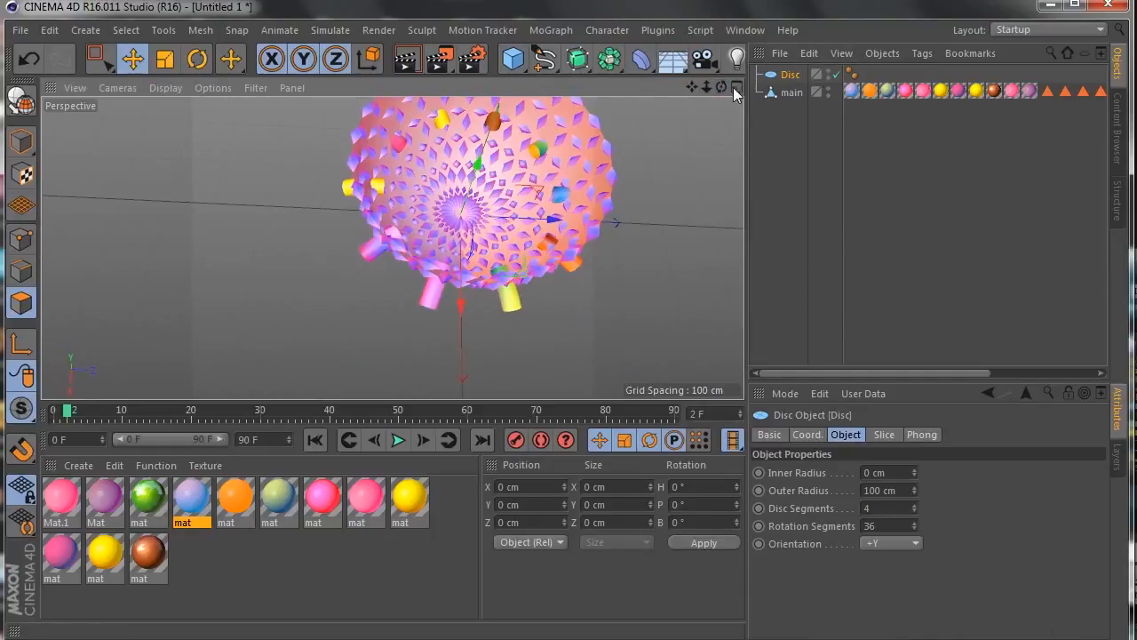
pyautogui.click(736, 87)
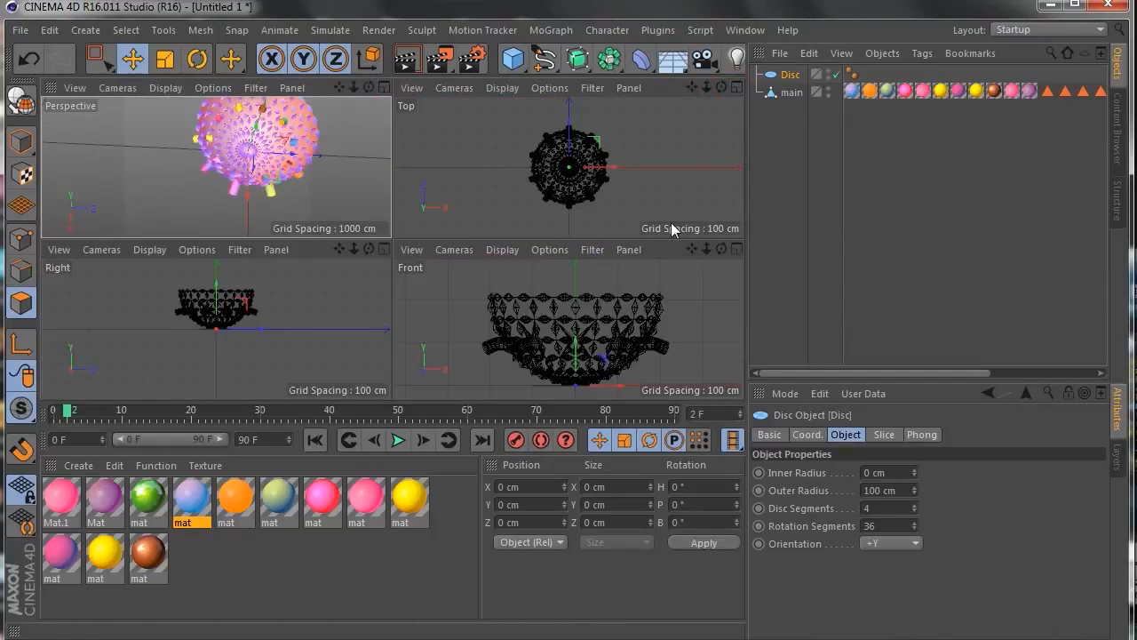
pyautogui.click(904, 490)
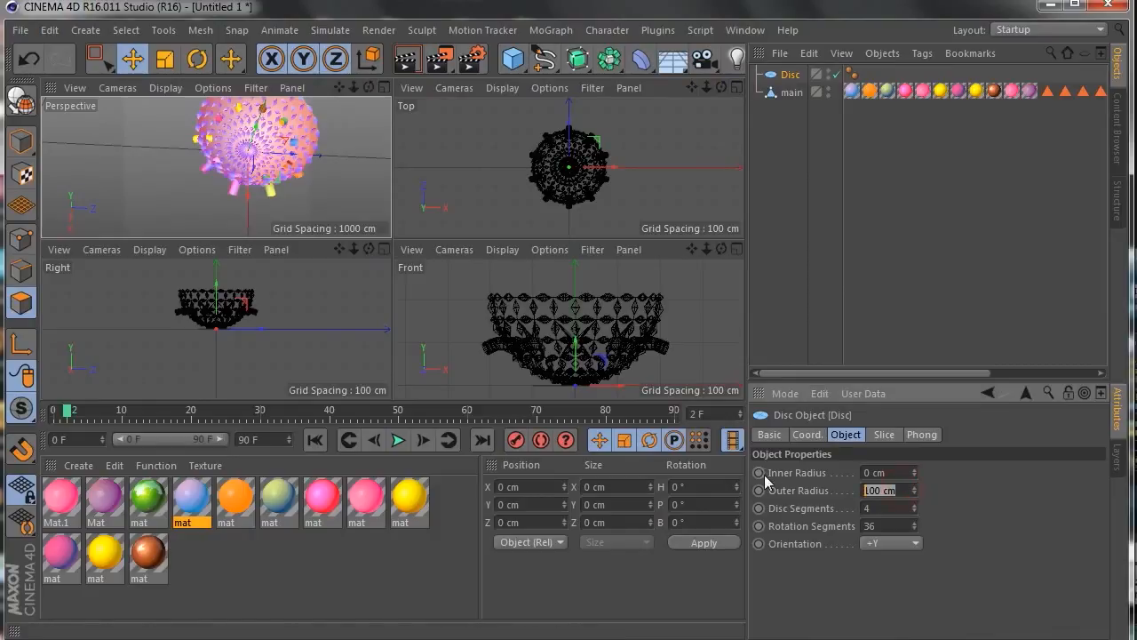
pyautogui.write('400')
pyautogui.press('Return')
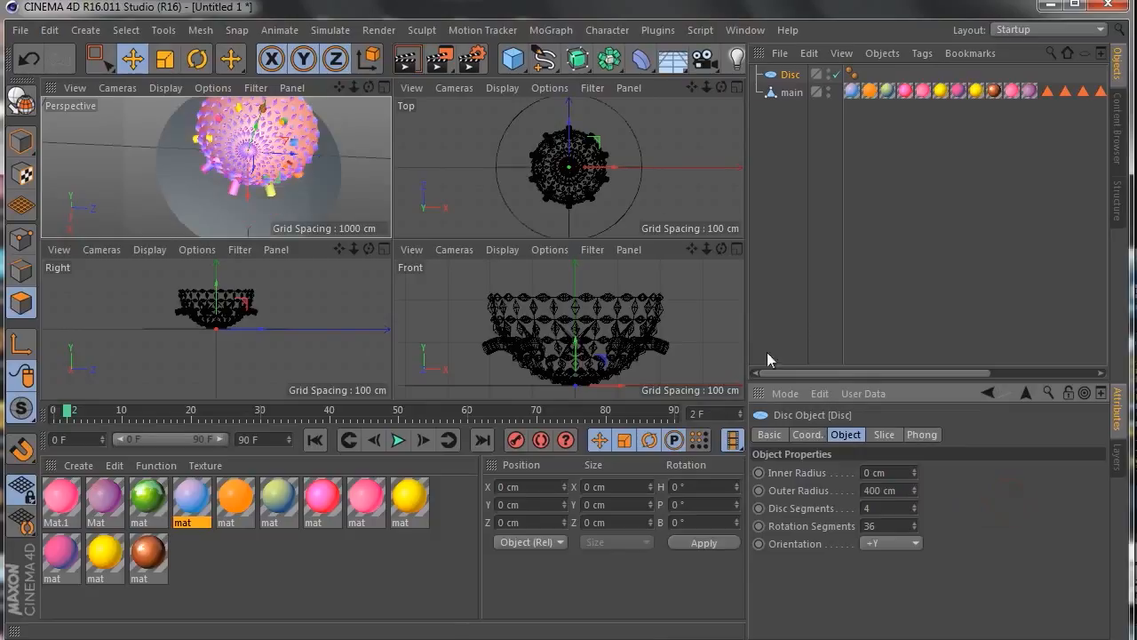
# Show the bowl and disc in the maximized perspective view as shaded surfaces with their polygon lines.
pyautogui.click(390, 85)
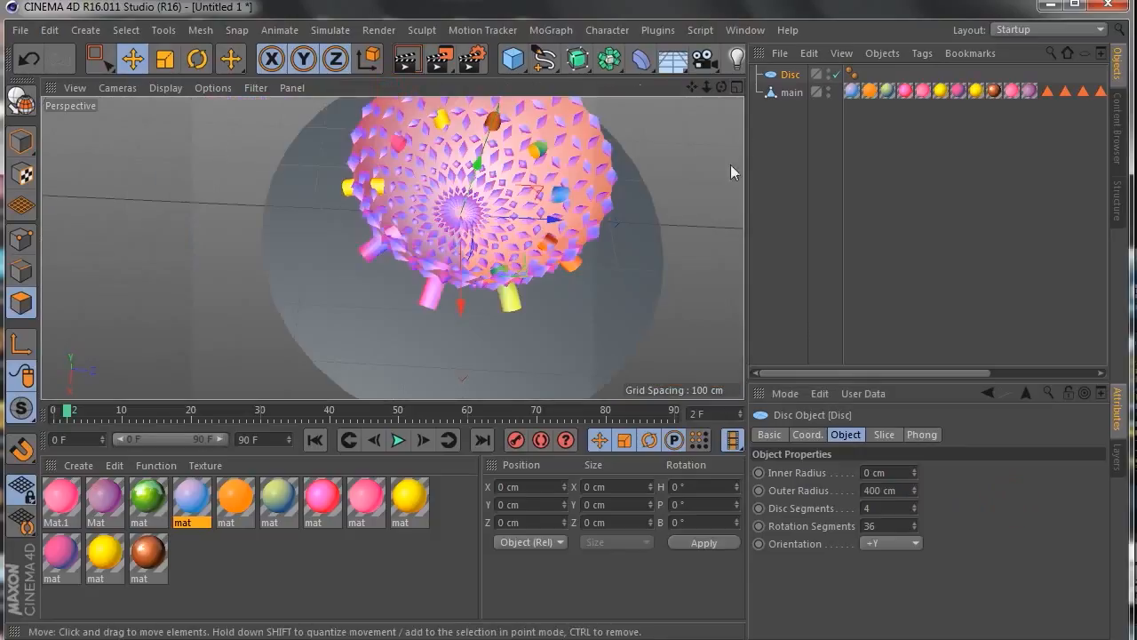
pyautogui.moveTo(722, 87); pyautogui.dragTo(694, 86)
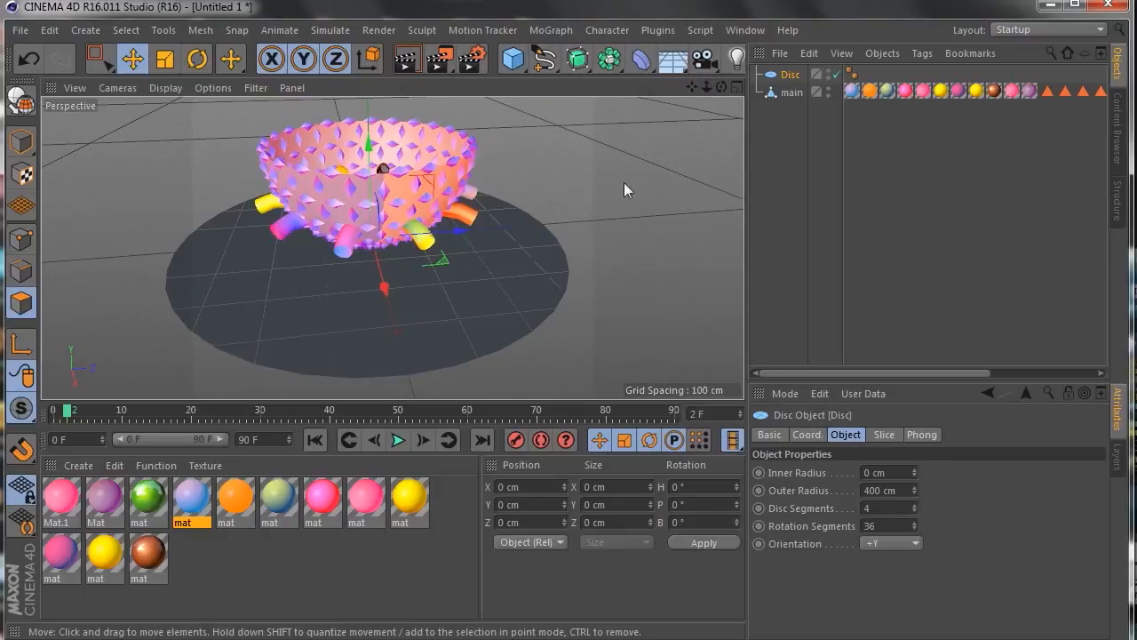
pyautogui.click(165, 90)
pyautogui.click(190, 130)
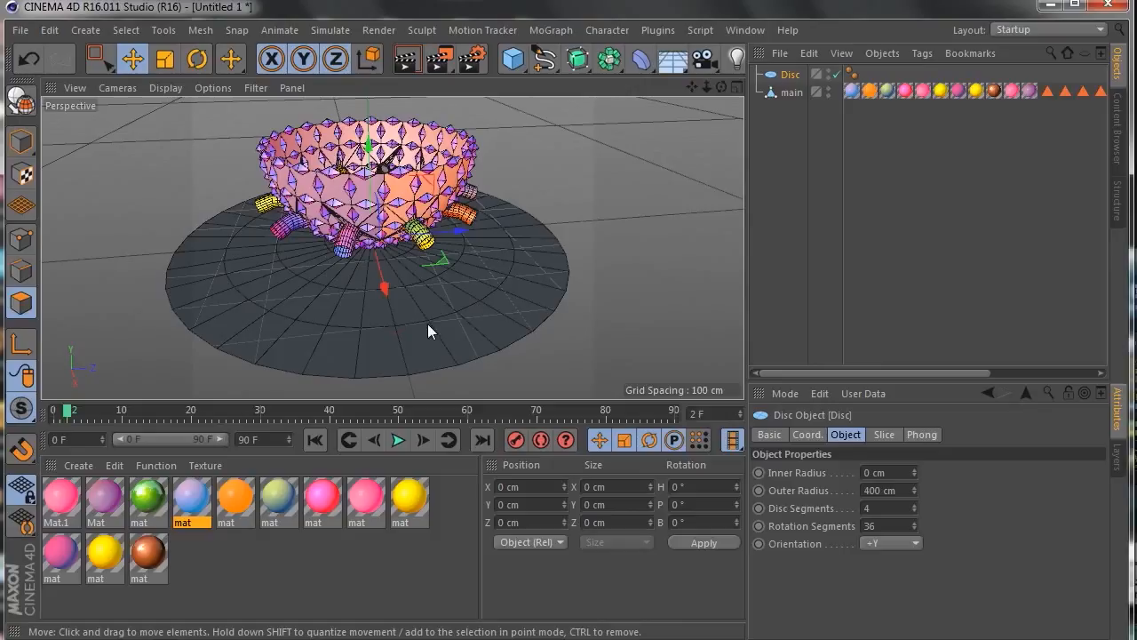
pyautogui.moveTo(724, 88); pyautogui.dragTo(706, 108)
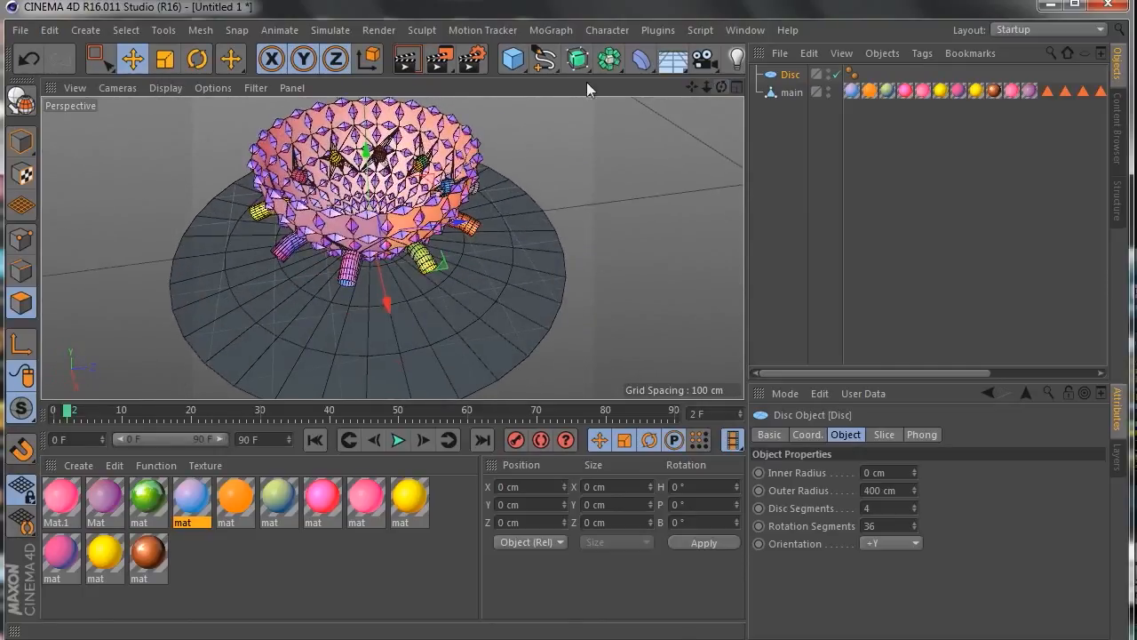
# Make the Disc primitive editable and cut additional concentric loops into its outer area with the Knife in Loop mode.
pyautogui.click(22, 104)
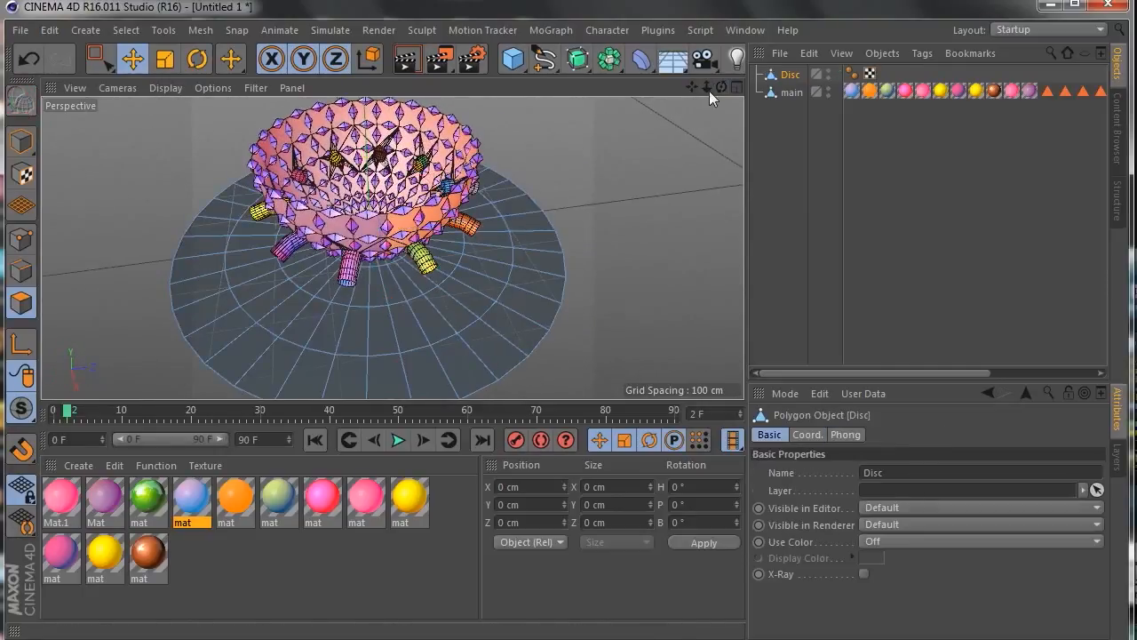
pyautogui.moveTo(722, 88)
pyautogui.mouseDown()
pyautogui.moveTo(693, 66)
pyautogui.moveTo(712, 80)
pyautogui.mouseUp()
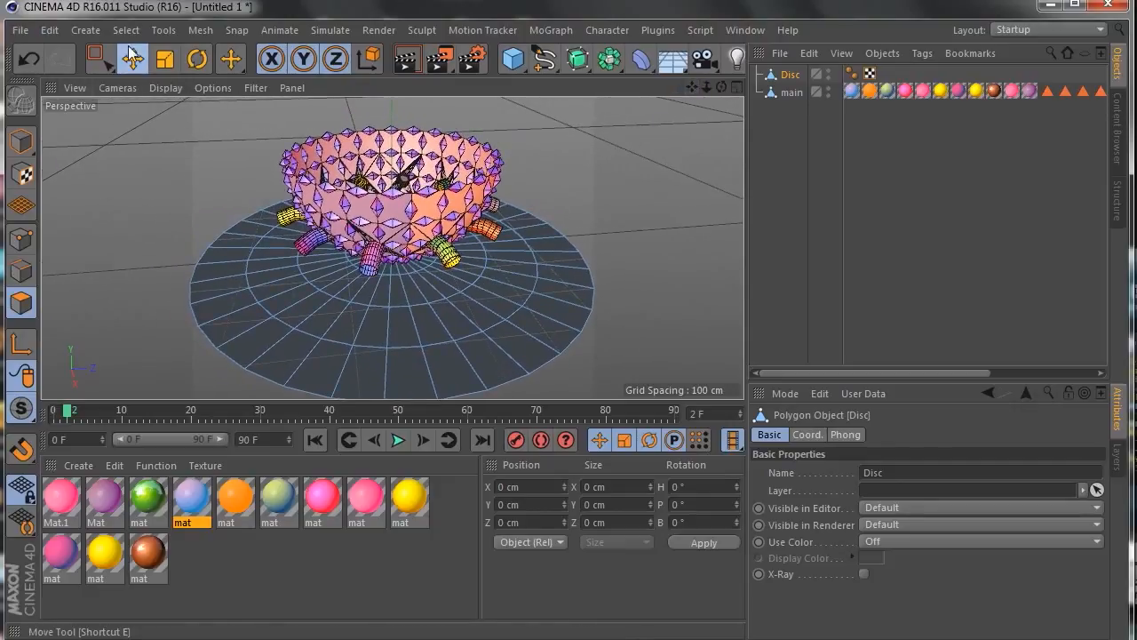
pyautogui.rightClick(525, 275)
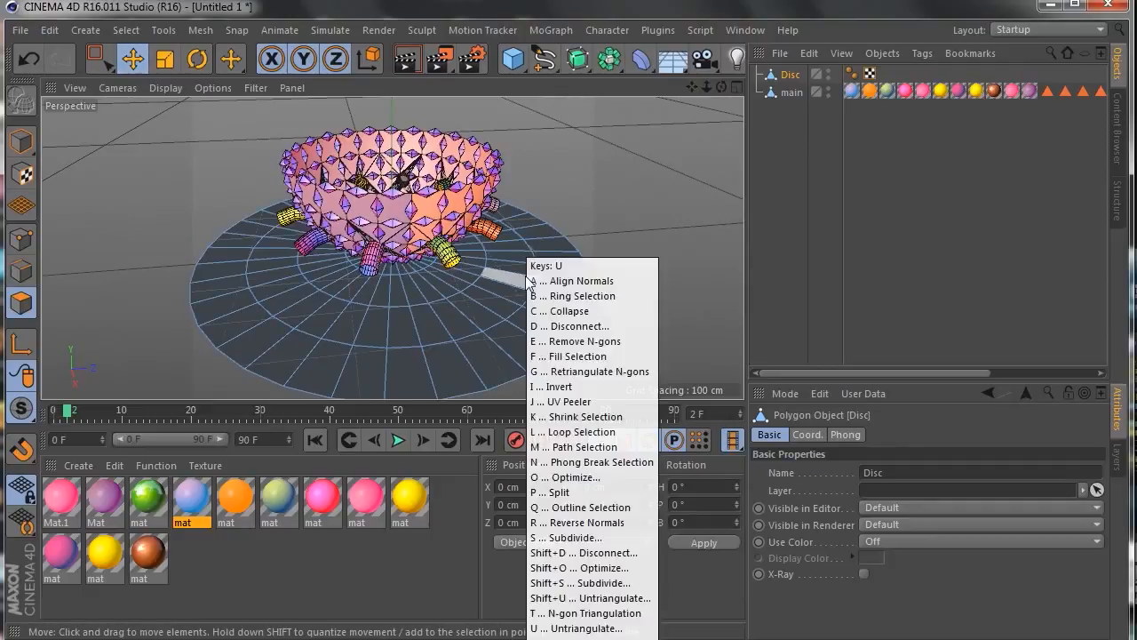
pyautogui.click(578, 431)
pyautogui.rightClick(617, 163)
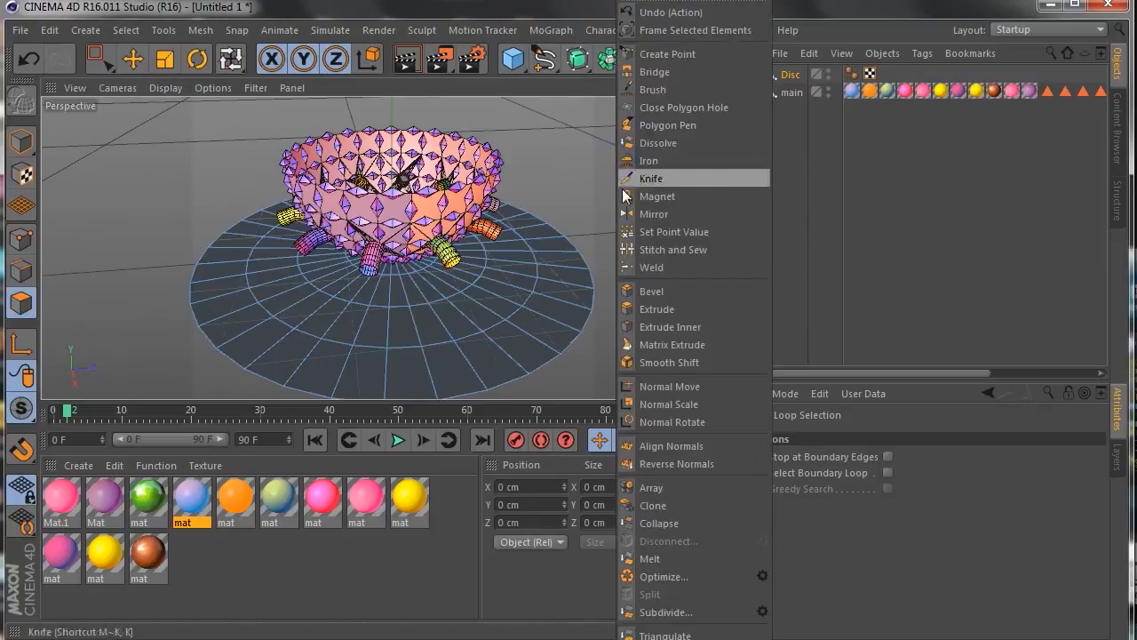
pyautogui.click(650, 178)
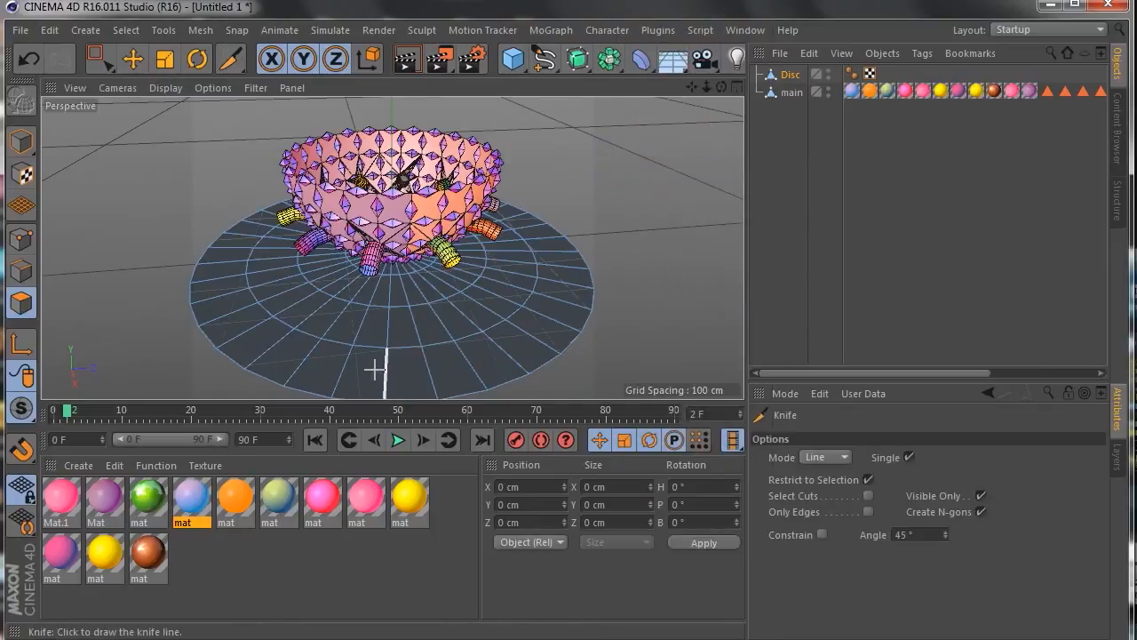
pyautogui.click(816, 457)
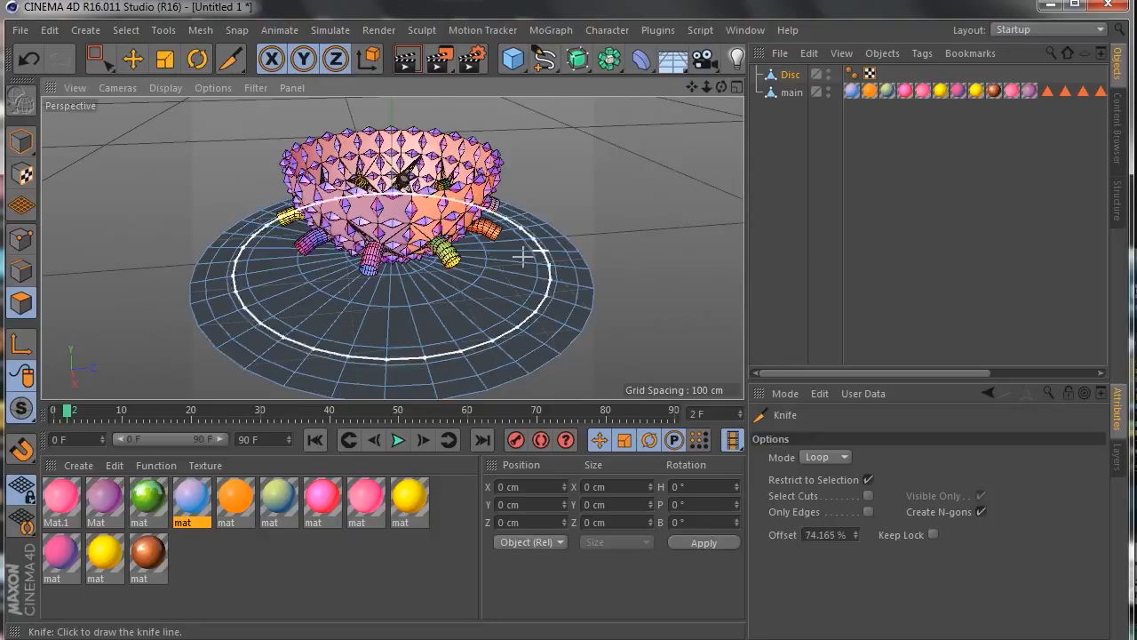
pyautogui.moveTo(719, 84); pyautogui.dragTo(697, 115)
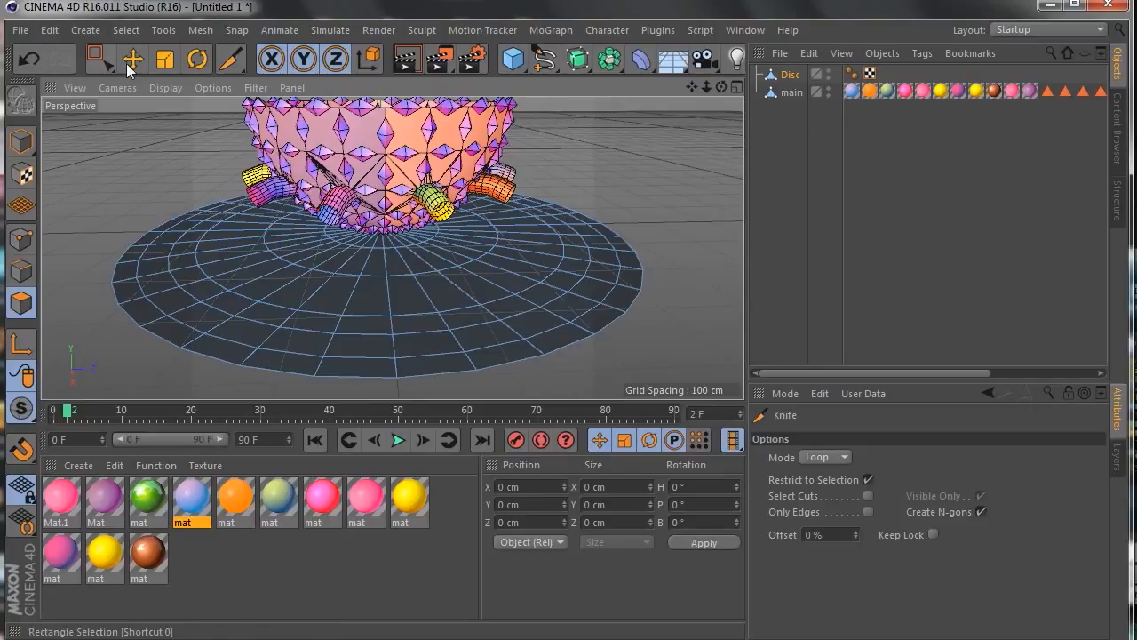
pyautogui.click(132, 61)
pyautogui.click(506, 340)
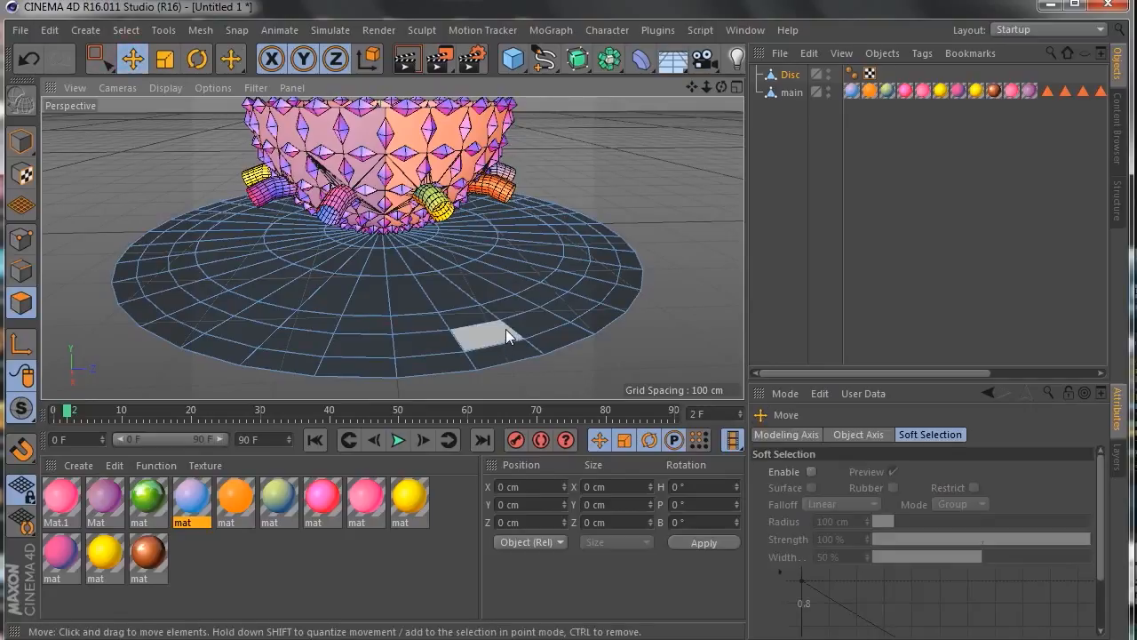
pyautogui.rightClick(506, 332)
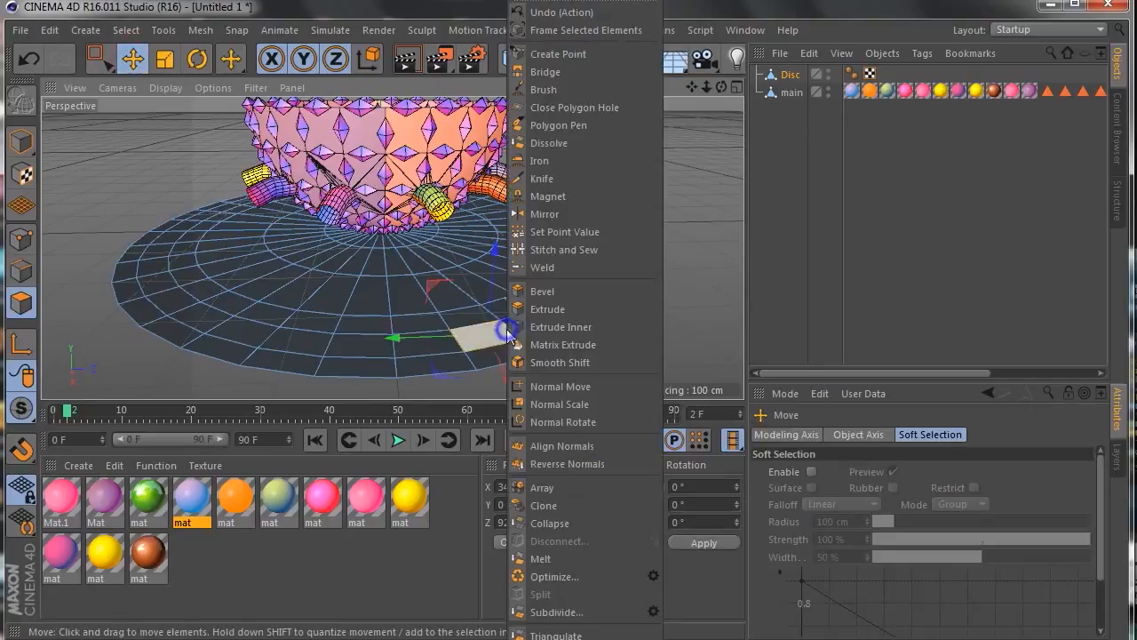
pyautogui.click(233, 2)
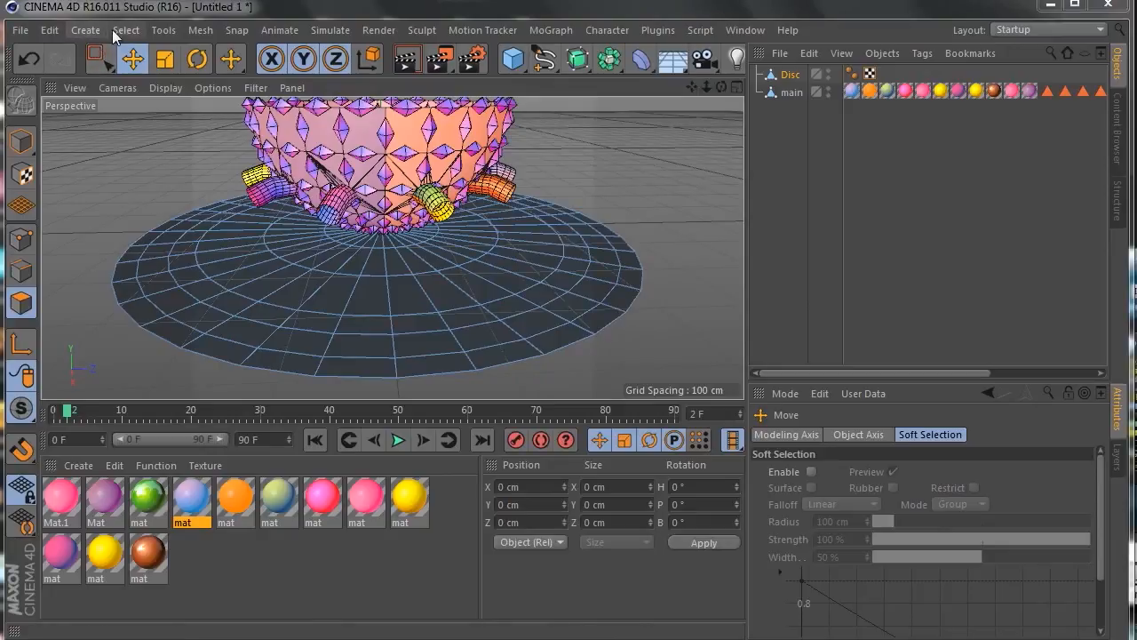
# Select the second ring of polygons in from the disc's outer rim with Loop Selection.
pyautogui.click(124, 30)
pyautogui.click(166, 152)
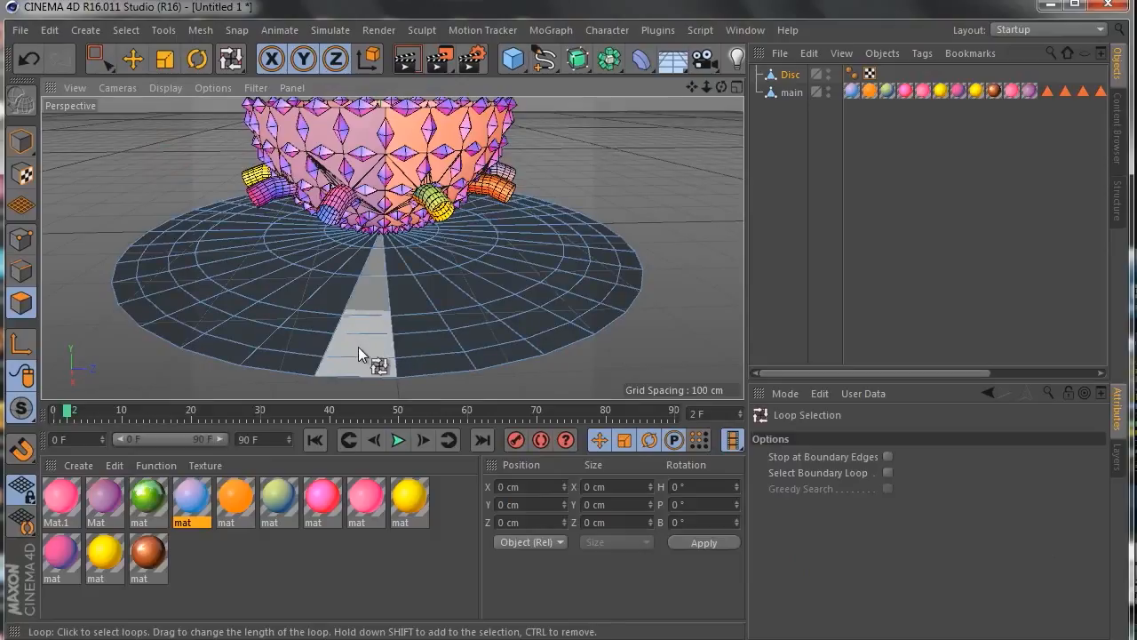
pyautogui.click(390, 348)
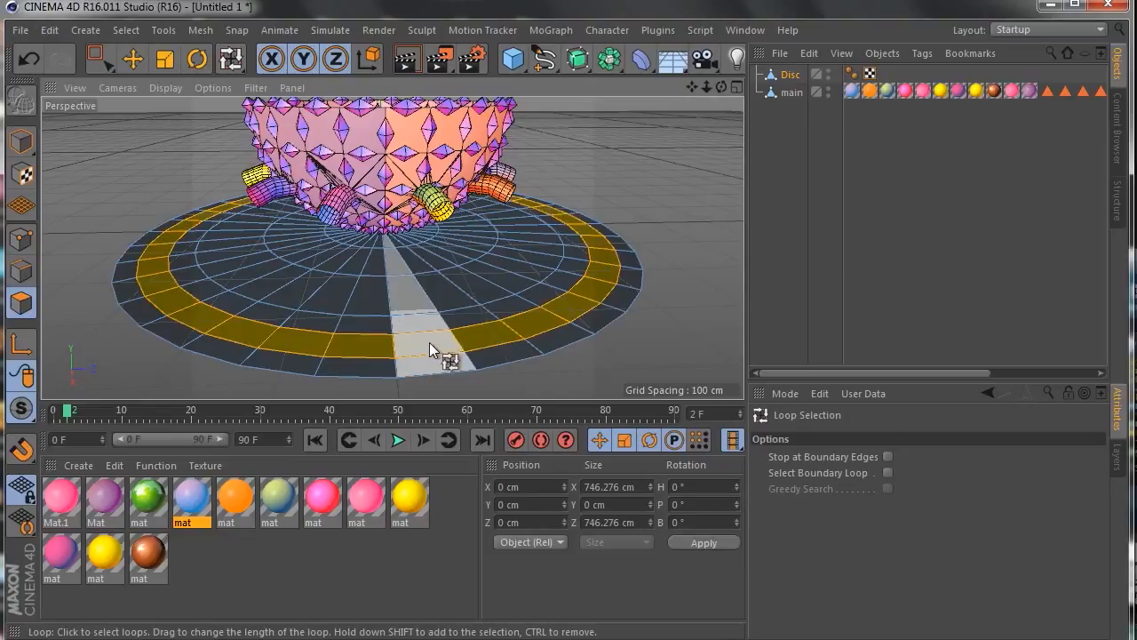
# Extrude the selected polygon ring by 0.1 cm and raise it to a height of about 6.8 cm in the front view.
pyautogui.rightClick(395, 342)
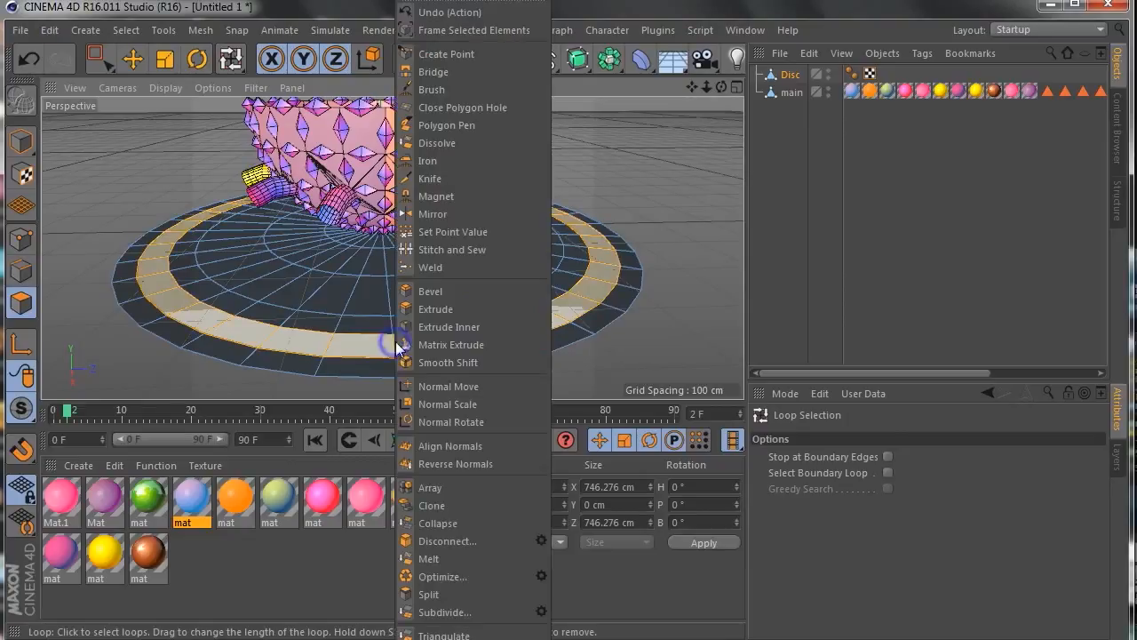
pyautogui.click(435, 308)
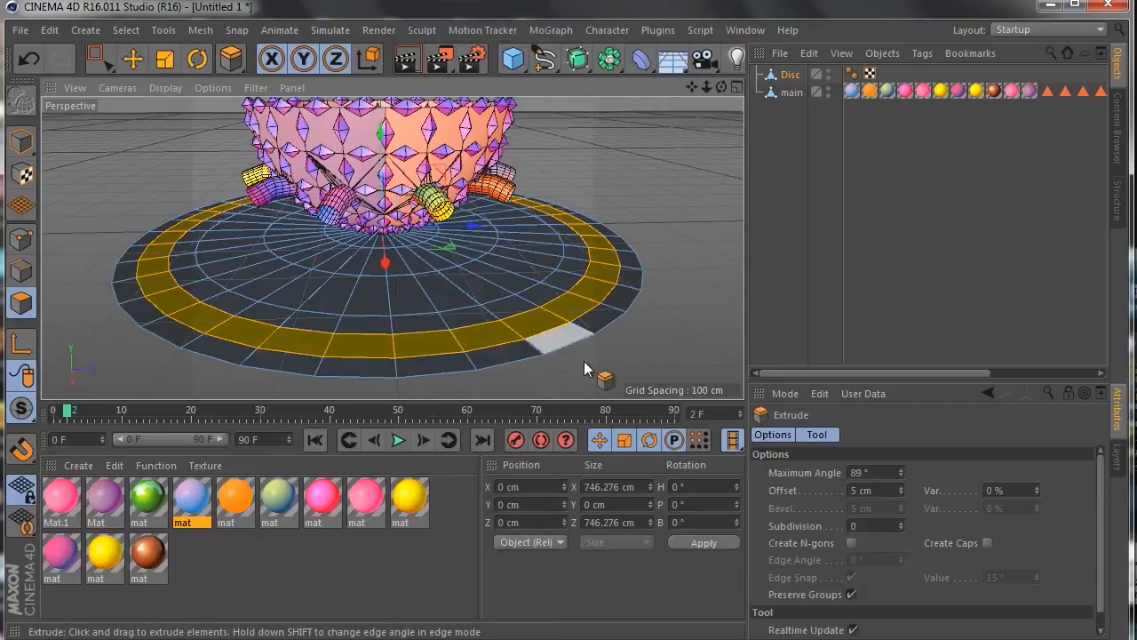
pyautogui.moveTo(494, 334); pyautogui.dragTo(495, 334)
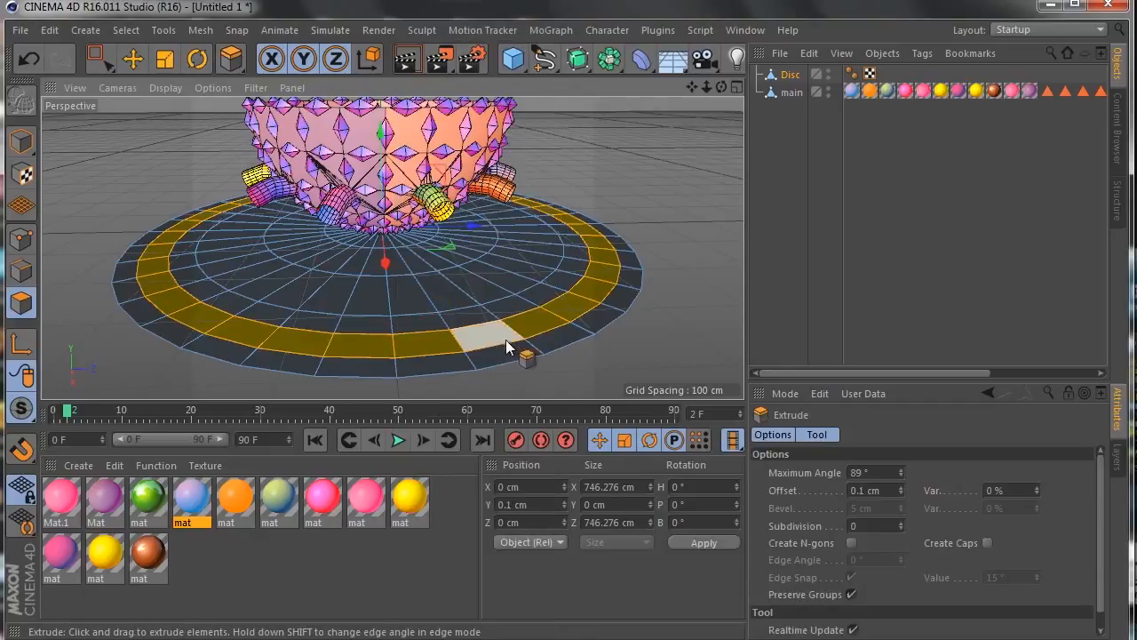
pyautogui.click(739, 87)
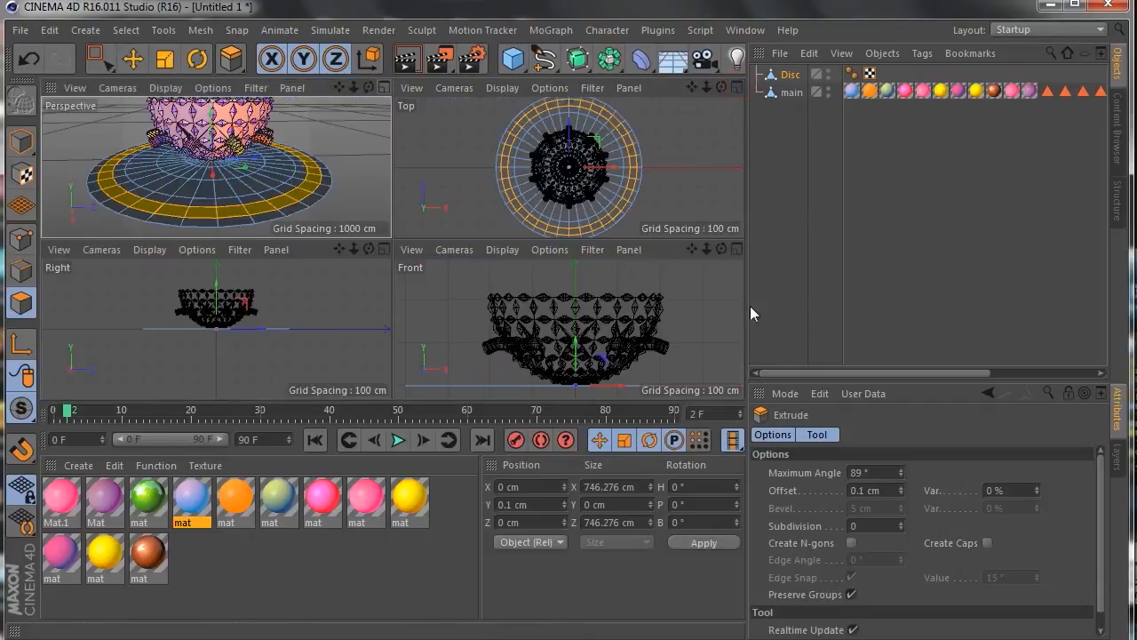
pyautogui.click(736, 250)
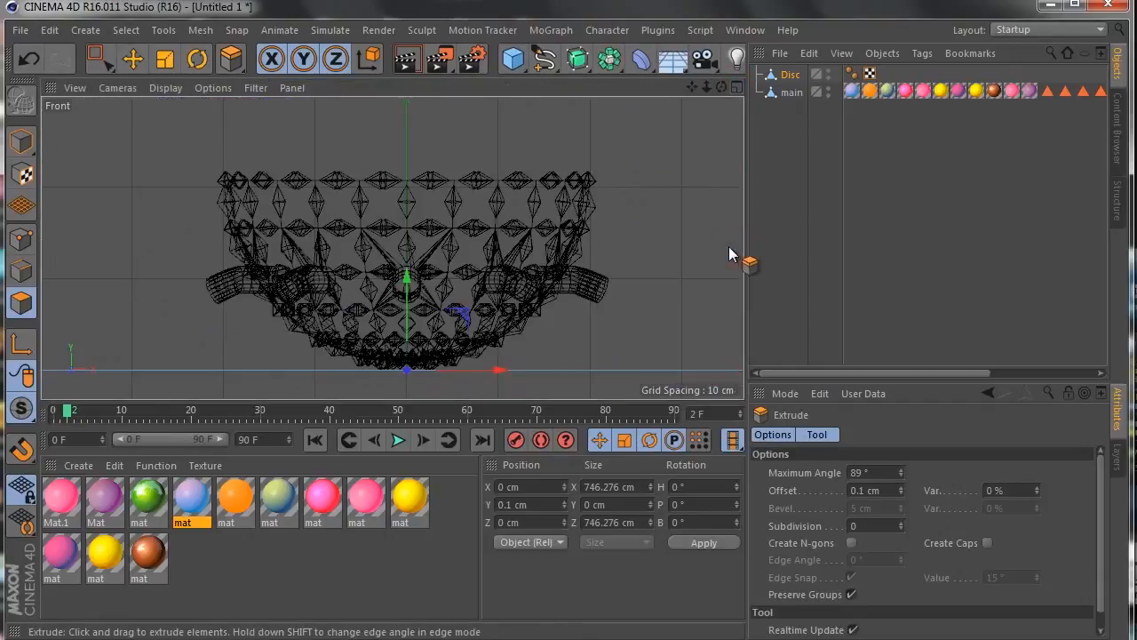
pyautogui.moveTo(404, 275); pyautogui.dragTo(410, 271)
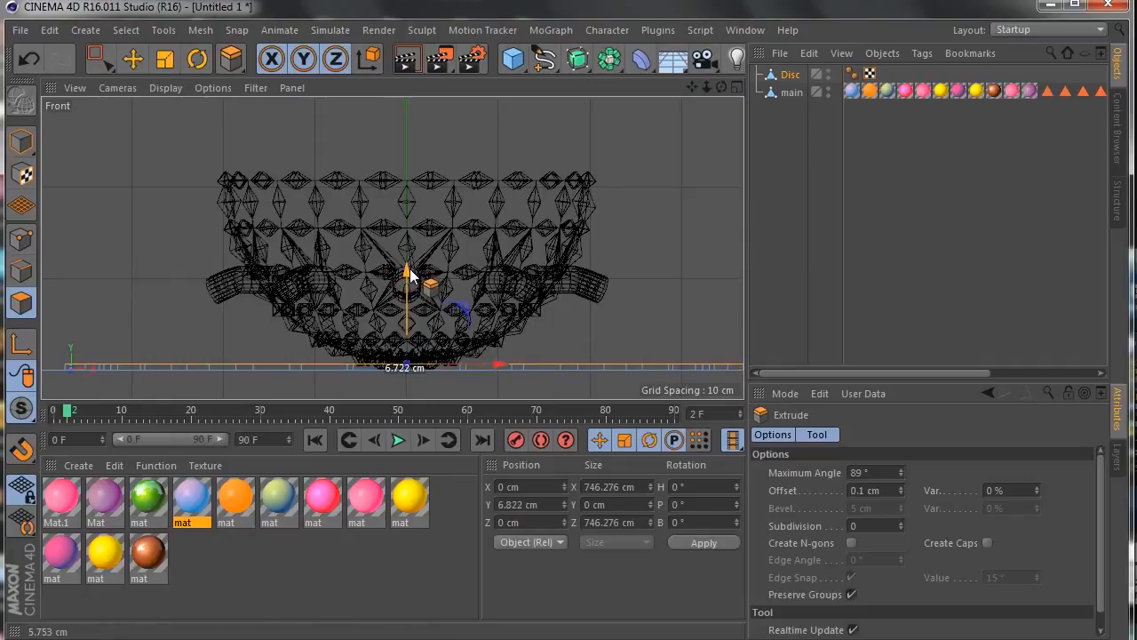
# Try a Bevel on the raised polygon ring with an offset of about -38.4 cm and an extrusion of about 26 cm.
pyautogui.click(737, 87)
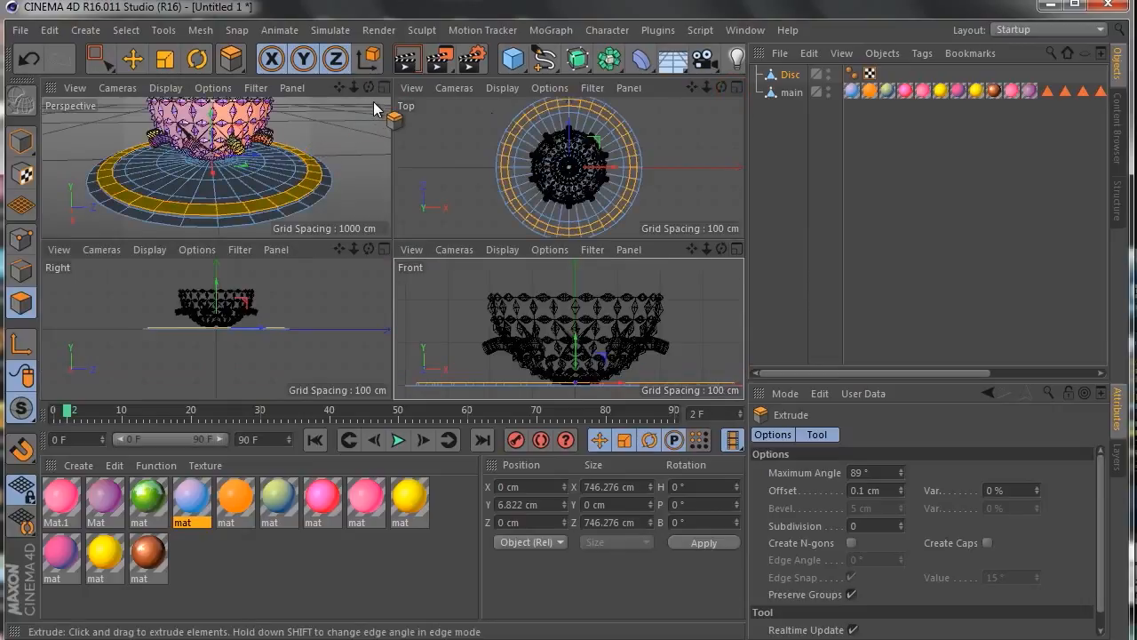
pyautogui.moveTo(360, 87); pyautogui.dragTo(379, 90)
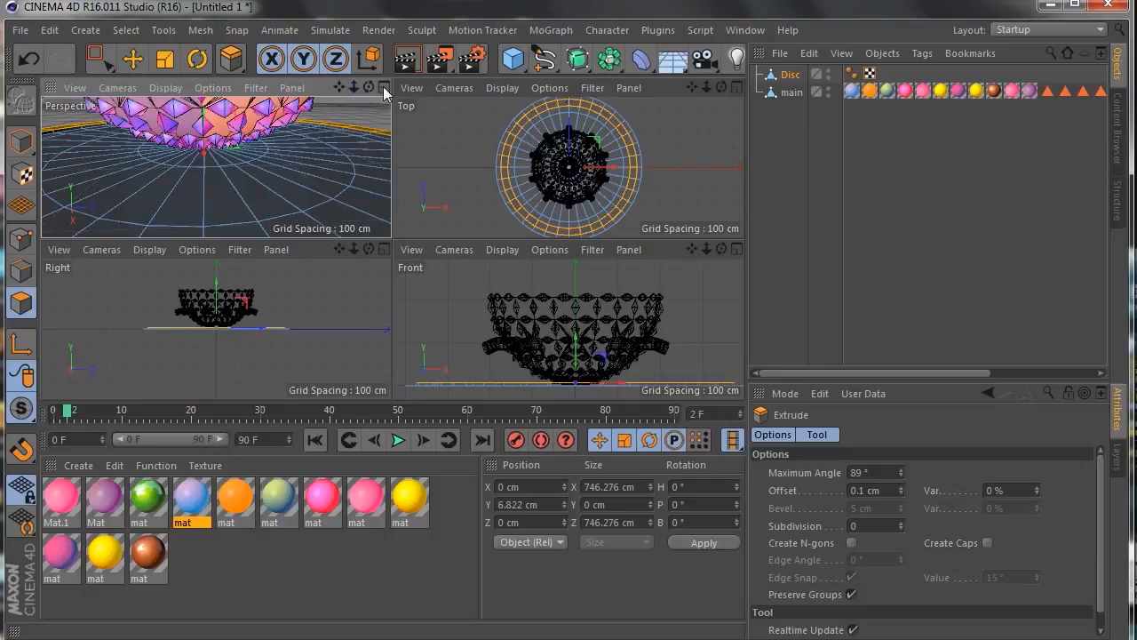
pyautogui.click(383, 87)
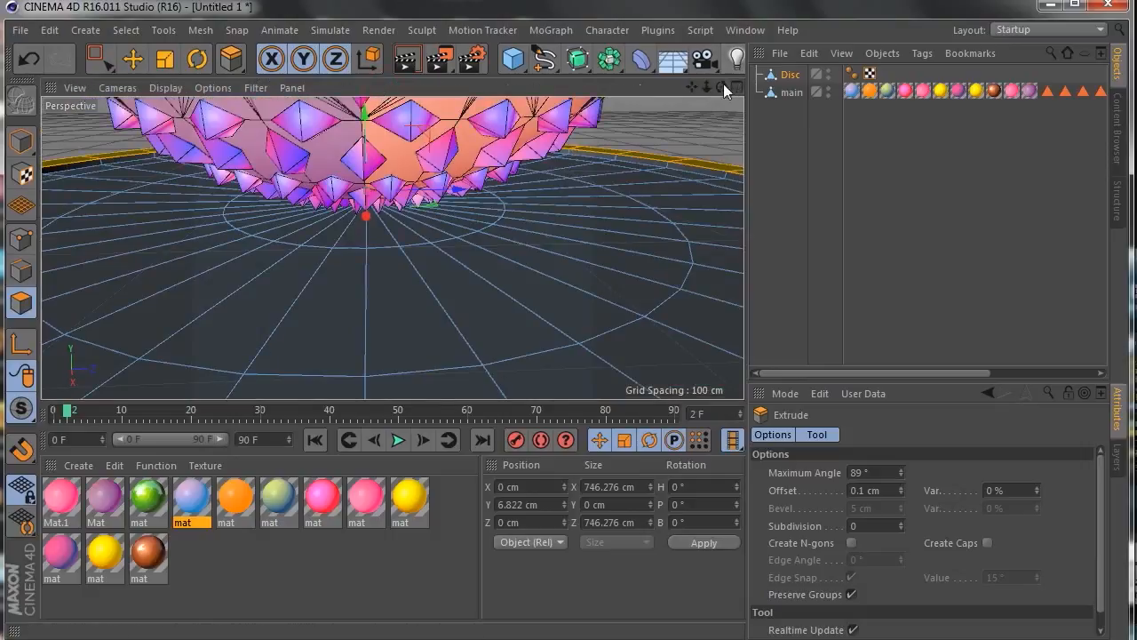
pyautogui.moveTo(707, 86); pyautogui.dragTo(687, 140)
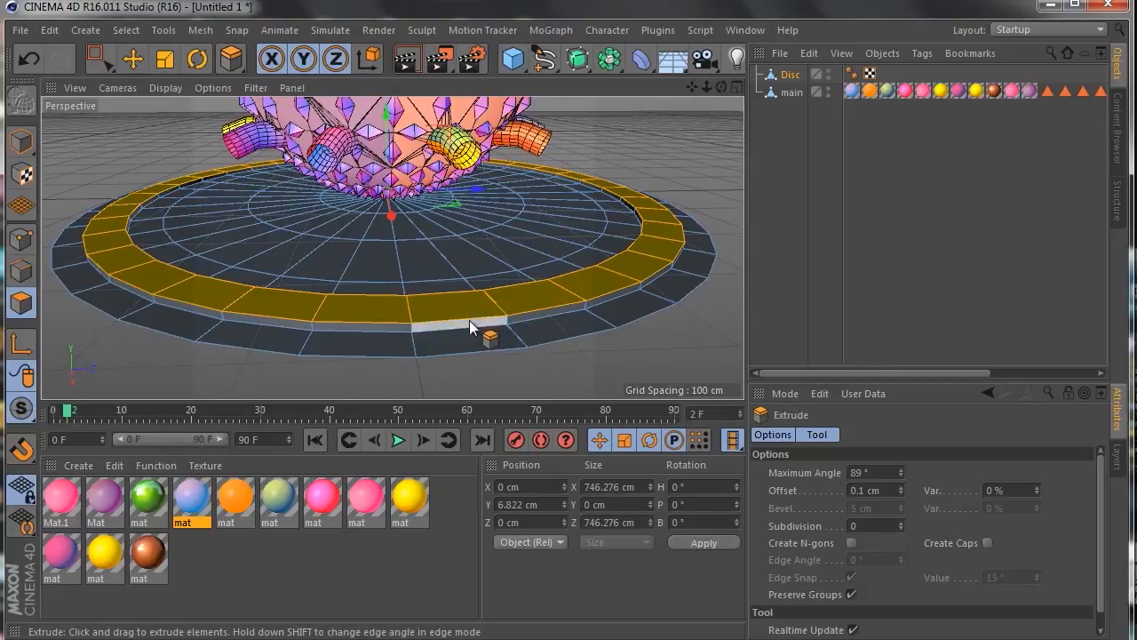
pyautogui.rightClick(509, 295)
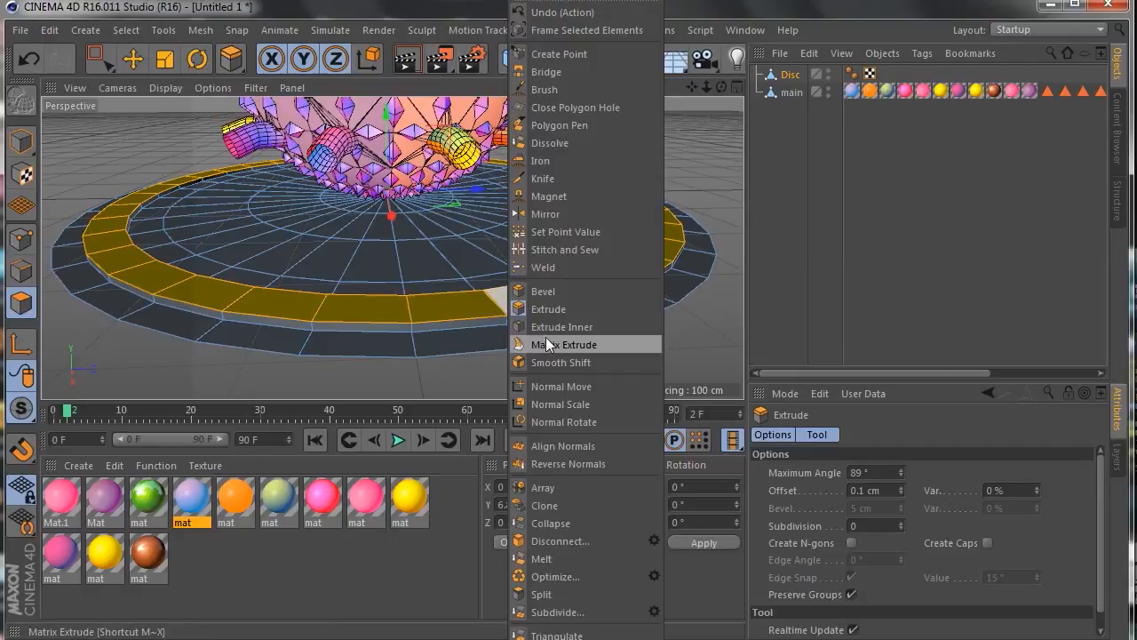
pyautogui.click(551, 290)
pyautogui.moveTo(433, 320)
pyautogui.mouseDown()
pyautogui.moveTo(432, 304)
pyautogui.moveTo(445, 318)
pyautogui.moveTo(447, 297)
pyautogui.moveTo(452, 324)
pyautogui.mouseUp()
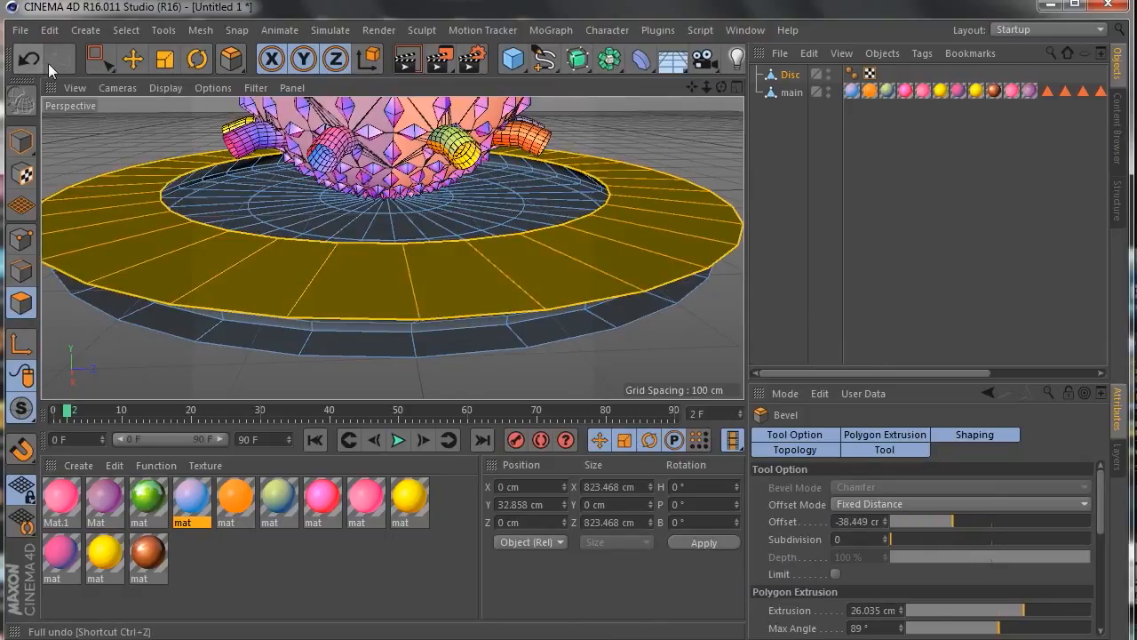
# Undo the bevel, the raised extrusion and the ring selection, keeping the loop cuts in the disc.
pyautogui.click(34, 59)
pyautogui.click(35, 59)
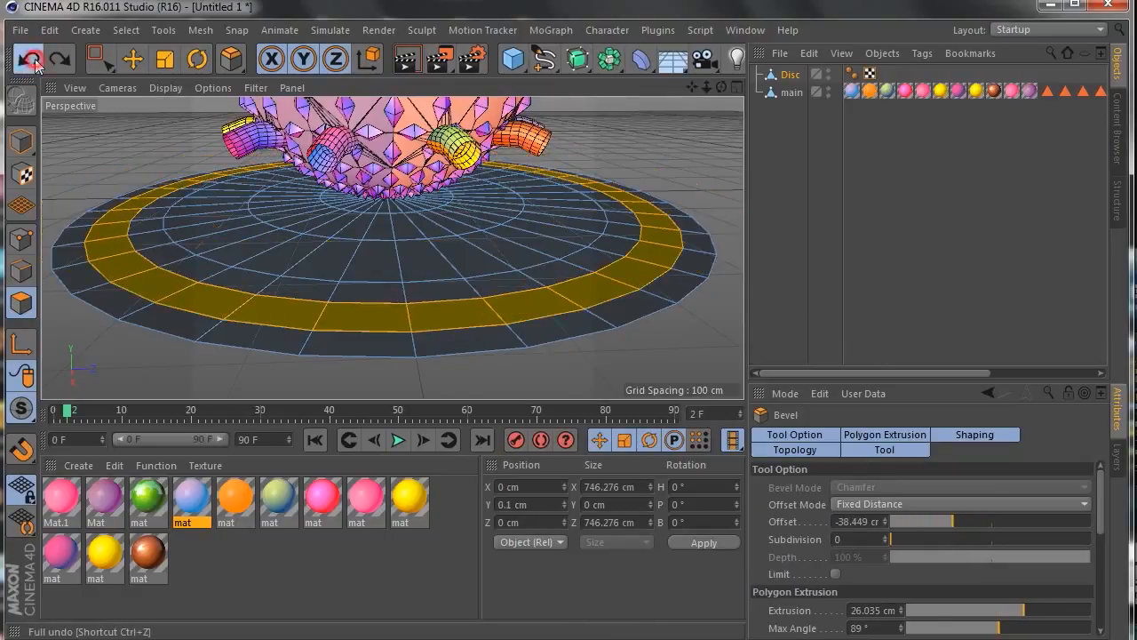
pyautogui.click(31, 60)
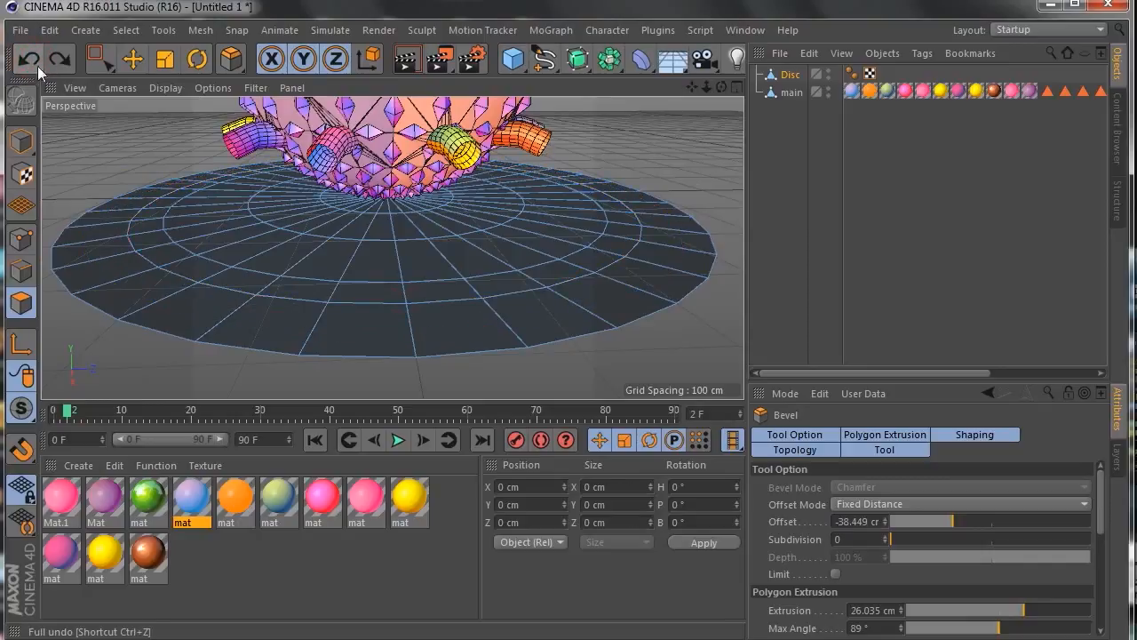
pyautogui.click(64, 62)
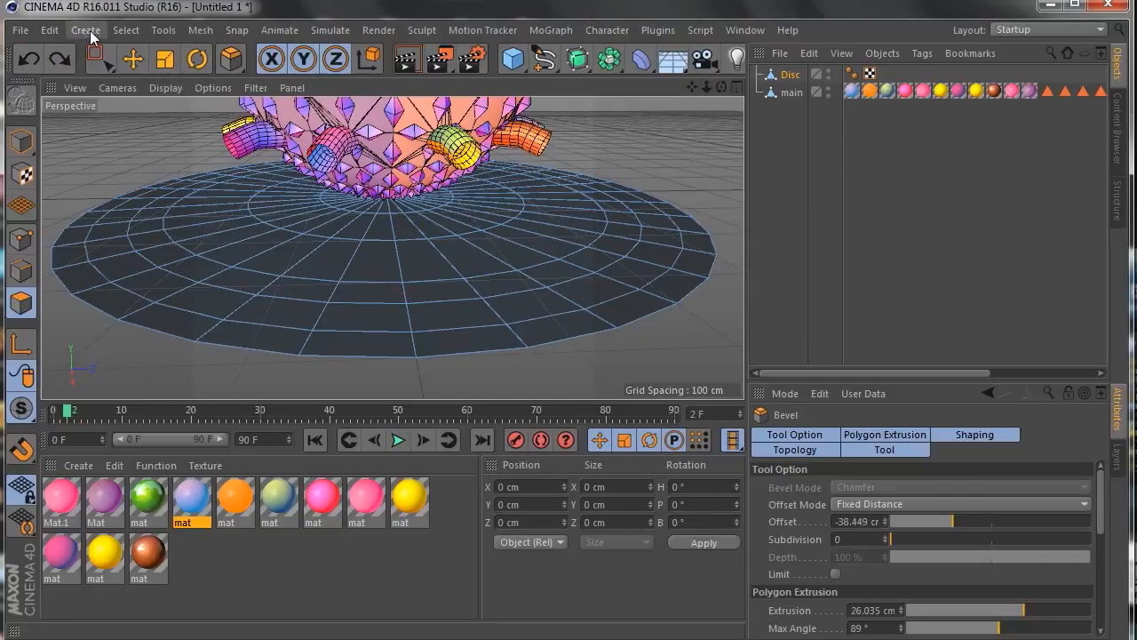
# Select the outermost ring of polygons along the disc's rim with Loop Selection.
pyautogui.click(121, 31)
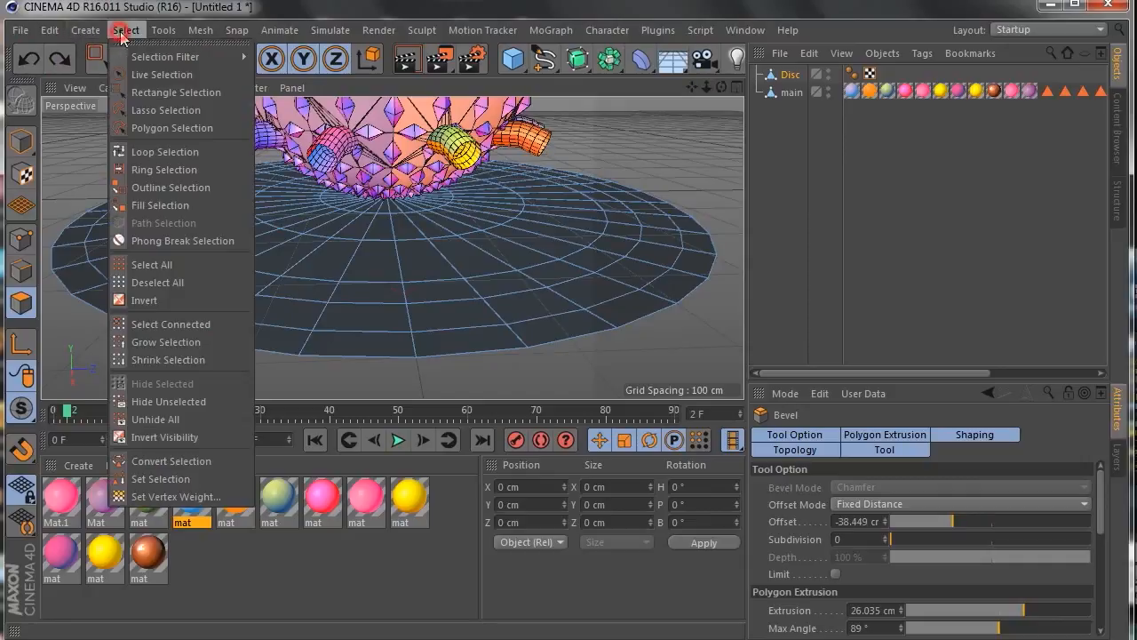
pyautogui.click(161, 145)
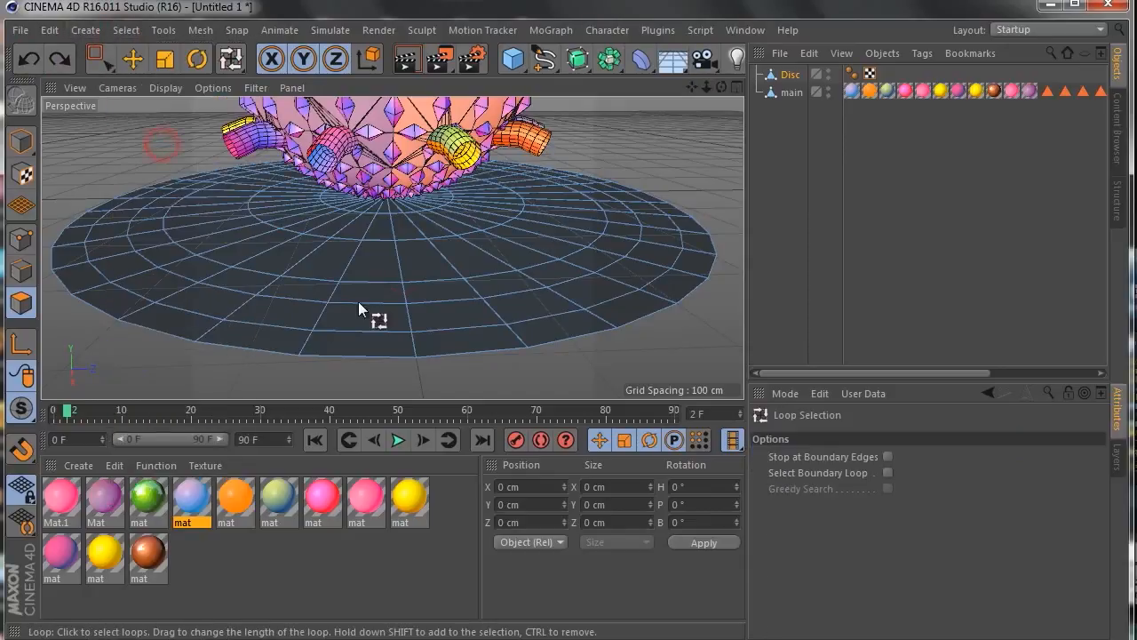
pyautogui.click(300, 341)
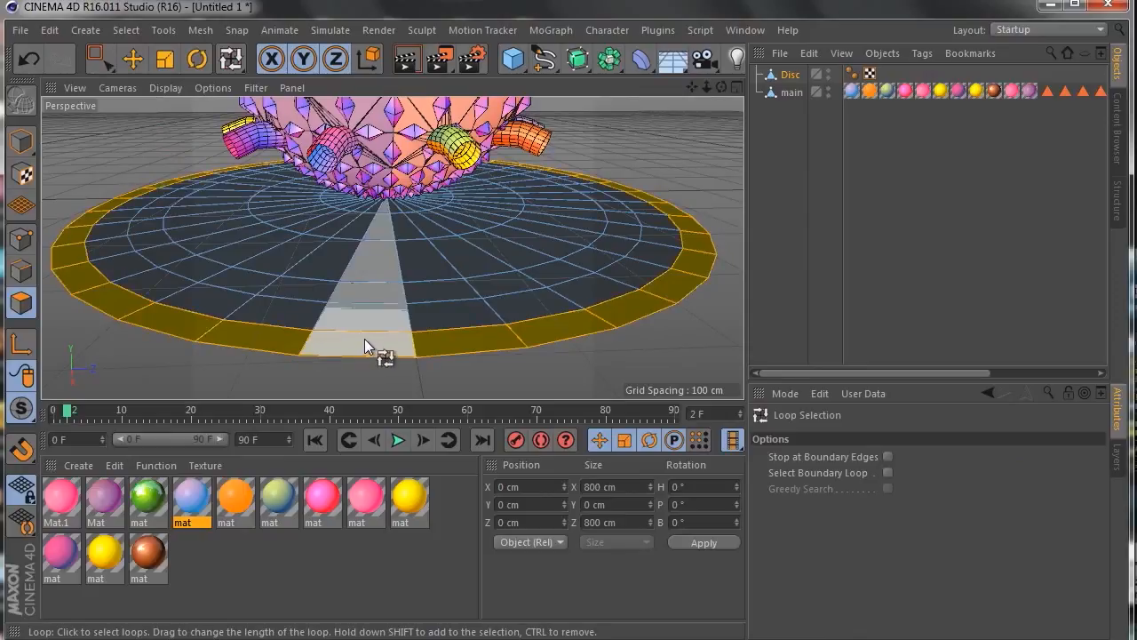
# Extrude the selected outermost polygon ring of the disc by 0.3 cm.
pyautogui.rightClick(473, 337)
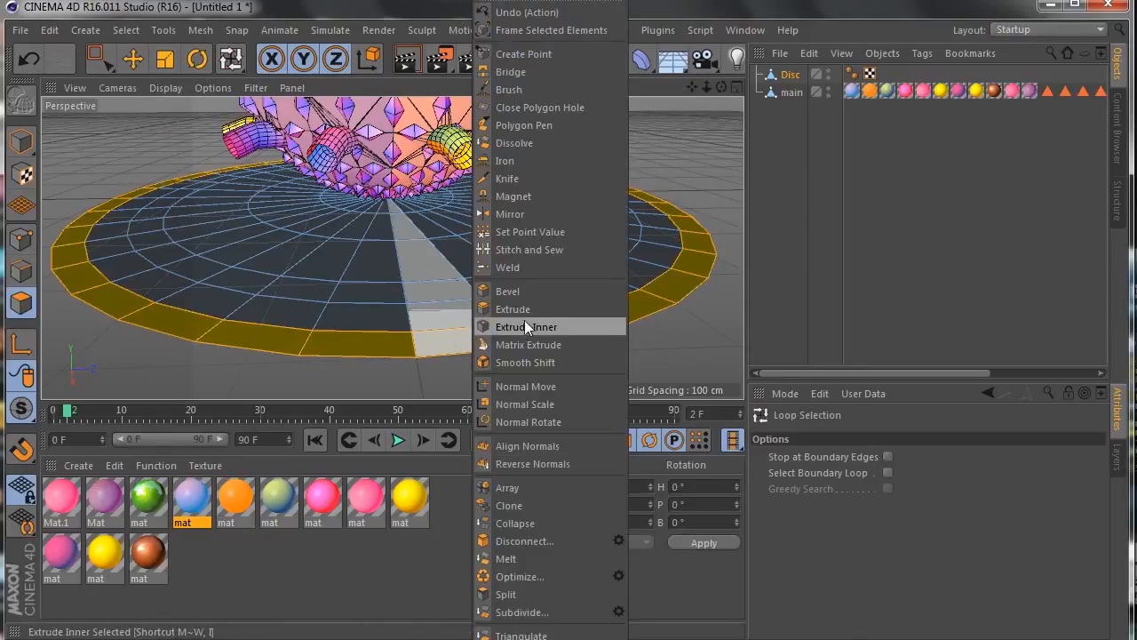
pyautogui.click(515, 309)
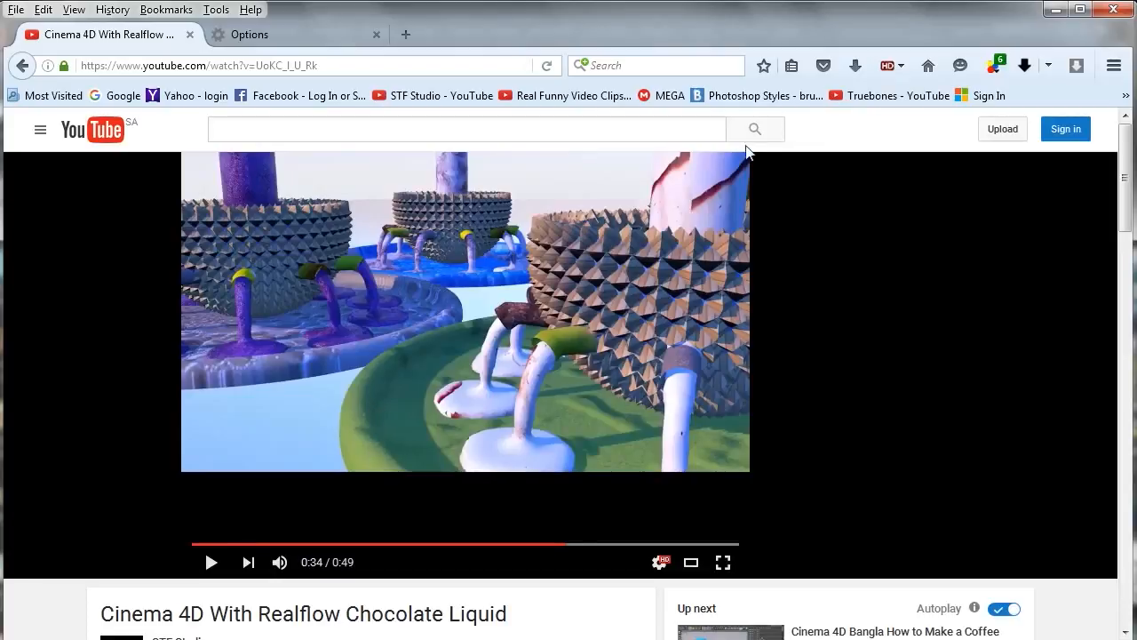
pyautogui.click(1057, 9)
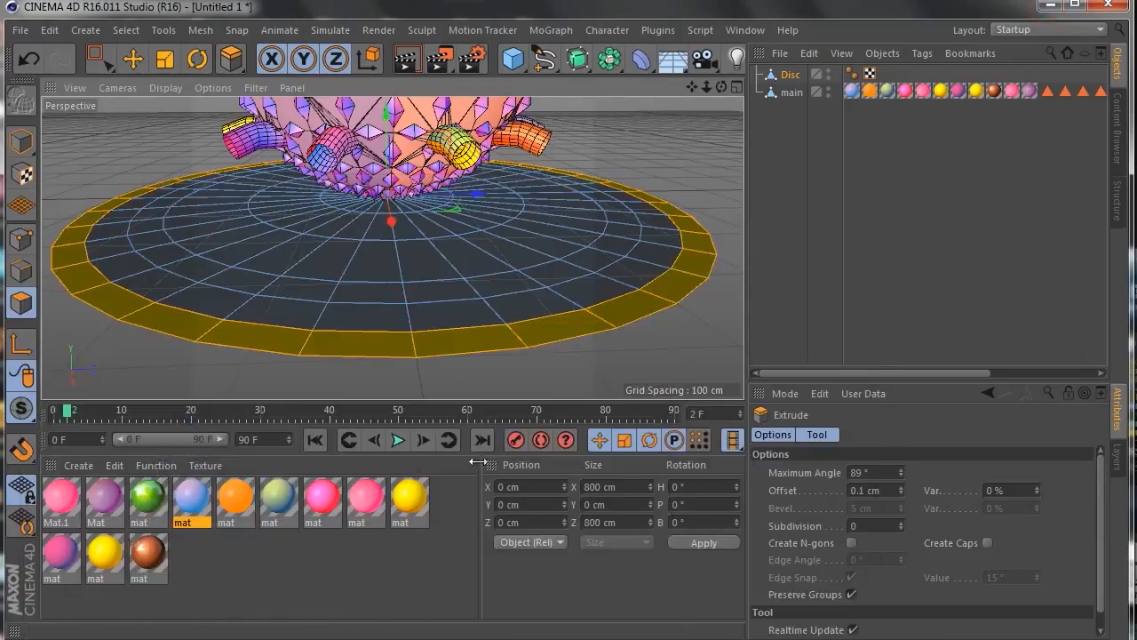
pyautogui.rightClick(442, 335)
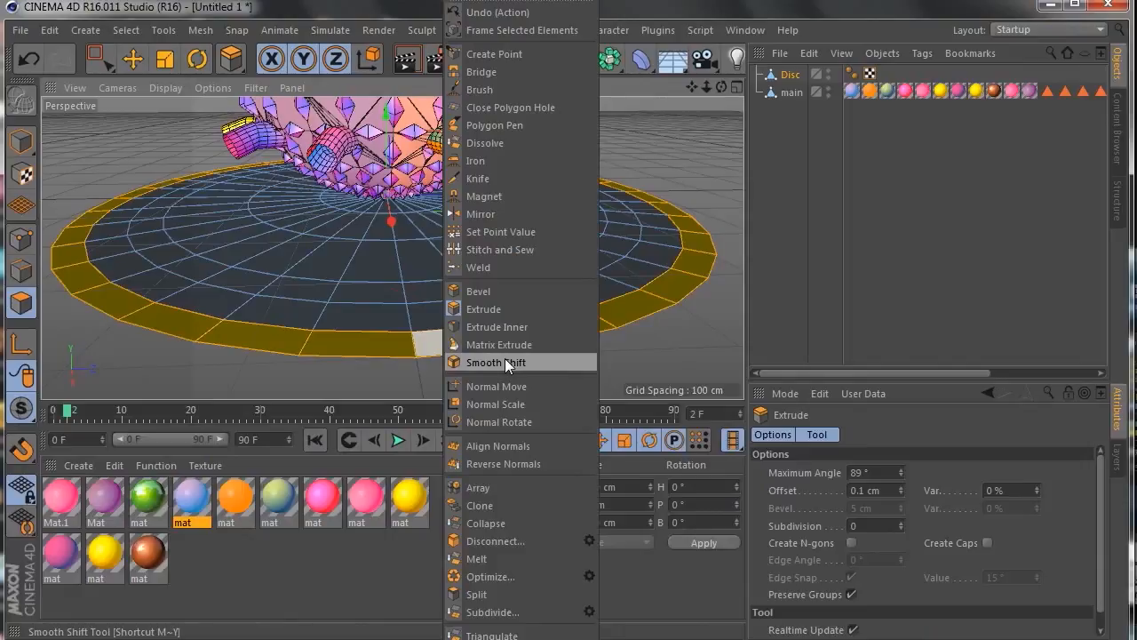
pyautogui.click(481, 308)
pyautogui.moveTo(538, 341); pyautogui.dragTo(536, 336)
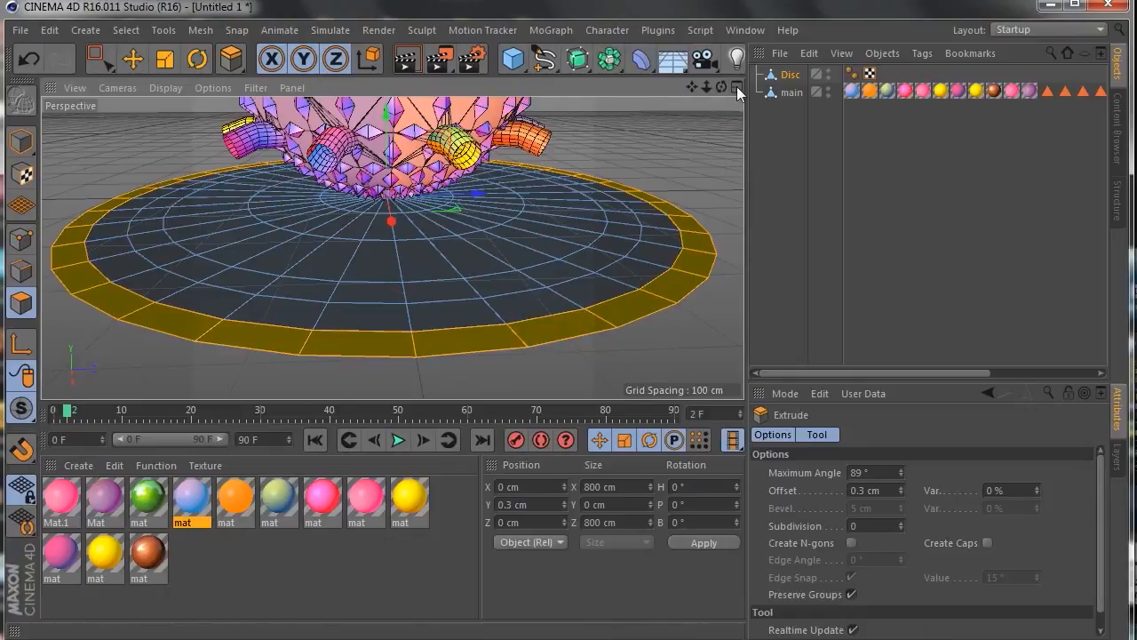
# Move the selected outermost polygon ring of the disc upward to a Y position of about 15.8 cm.
pyautogui.click(737, 86)
pyautogui.click(734, 249)
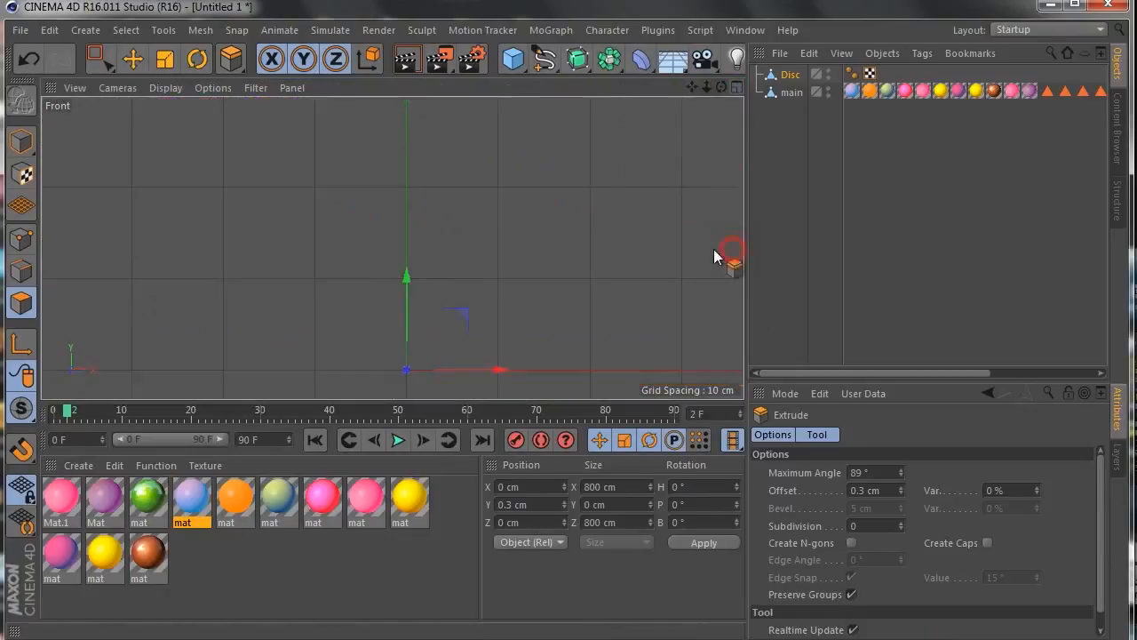
pyautogui.moveTo(407, 279); pyautogui.dragTo(412, 265)
pyautogui.click(737, 86)
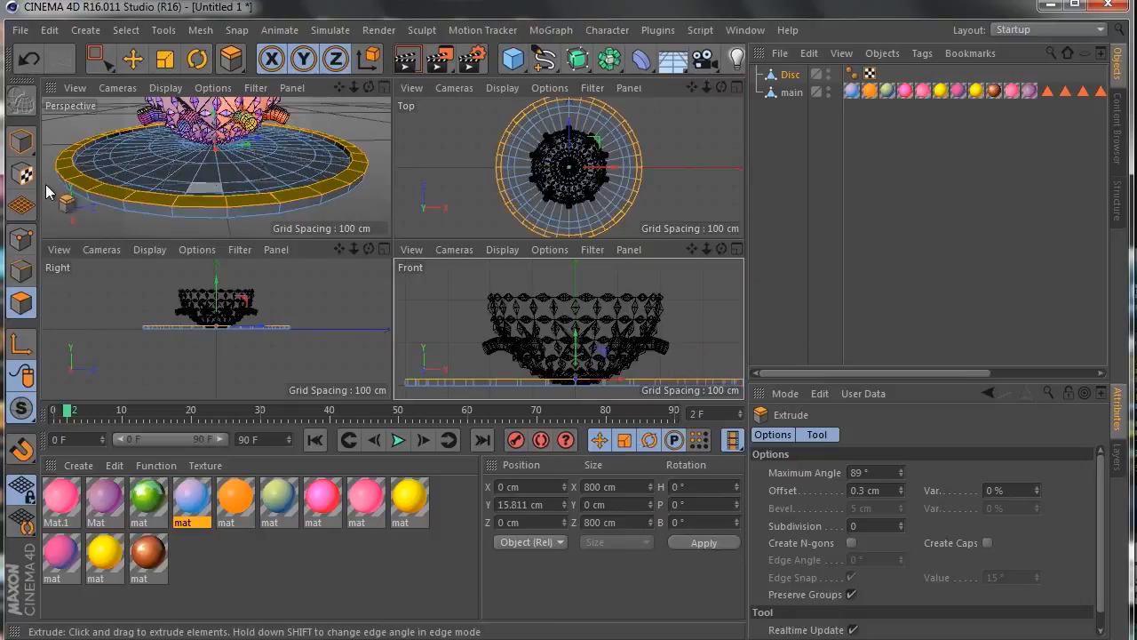
pyautogui.click(383, 87)
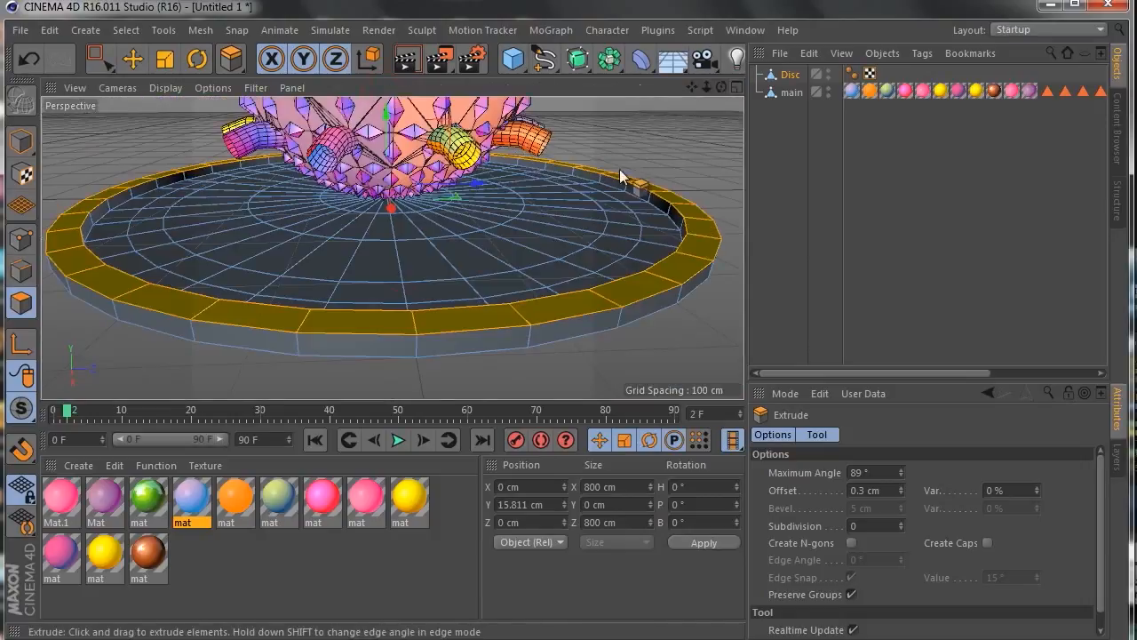
pyautogui.click(737, 87)
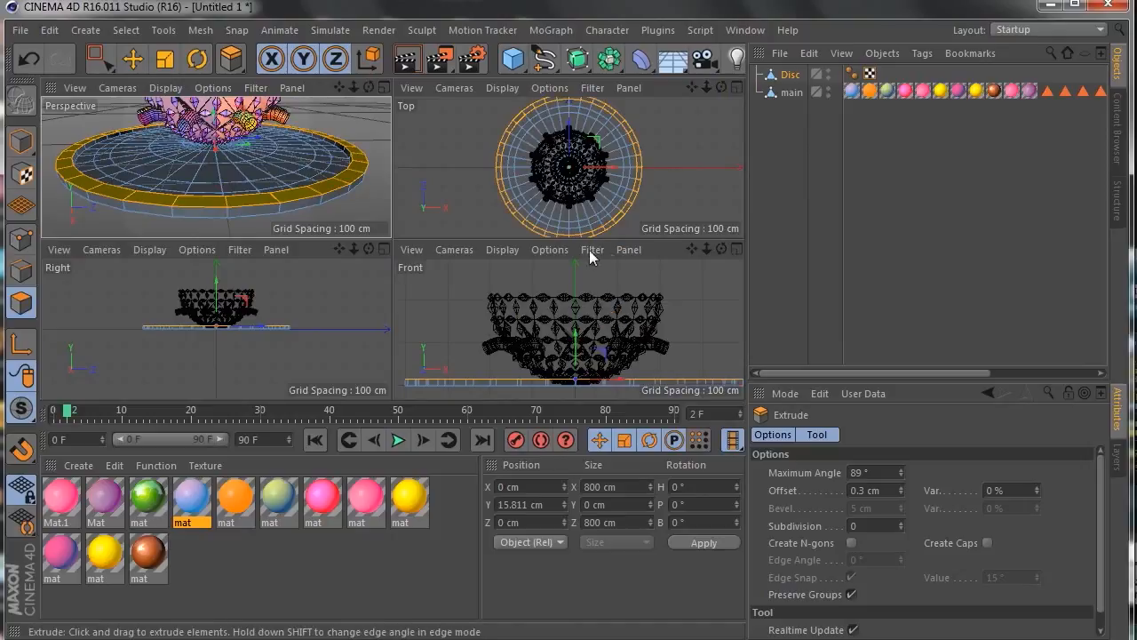
pyautogui.click(384, 86)
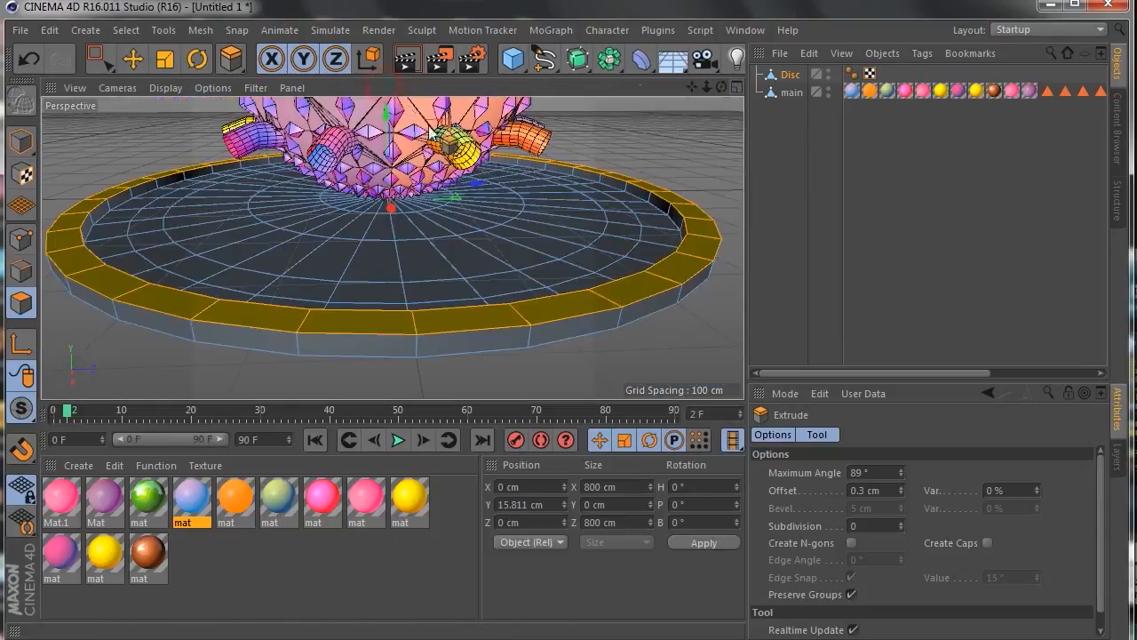
pyautogui.moveTo(719, 86); pyautogui.dragTo(696, 102)
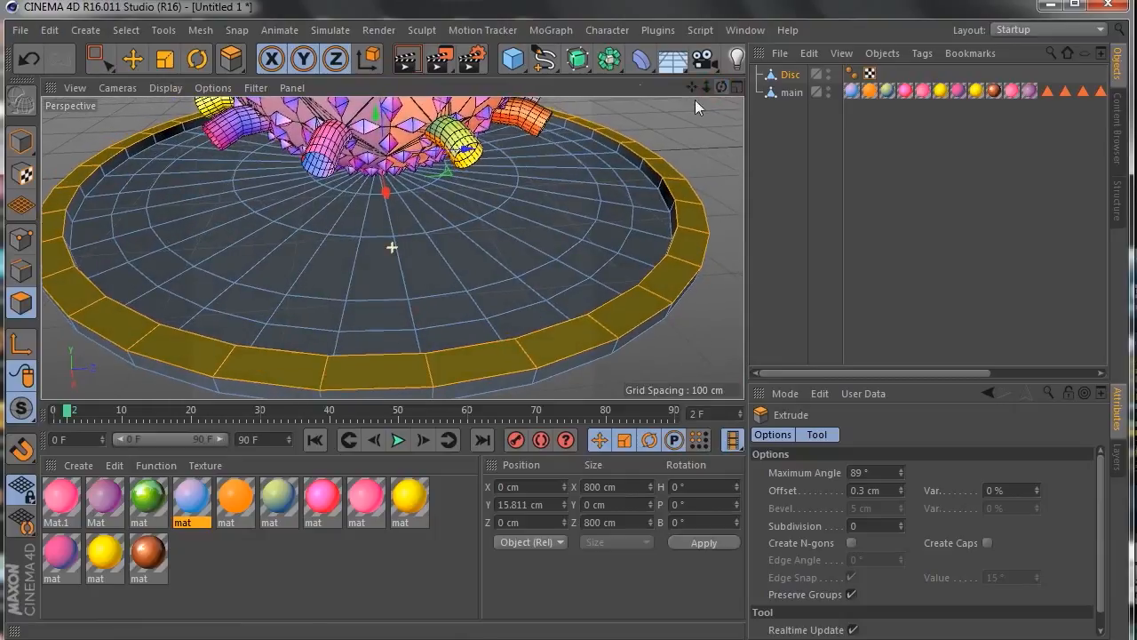
# Try a Bevel on the raised polygon ring with an offset of about 3.6 cm and an extrusion of about 11.4 cm, and undo it.
pyautogui.rightClick(388, 374)
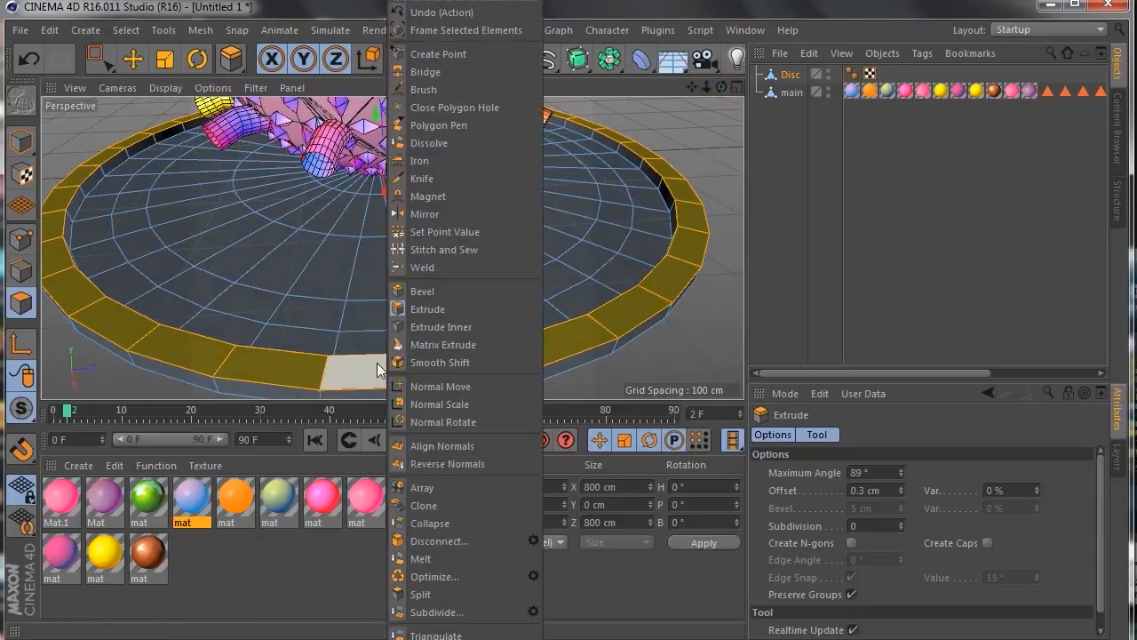
pyautogui.click(426, 291)
pyautogui.moveTo(502, 380); pyautogui.dragTo(531, 342)
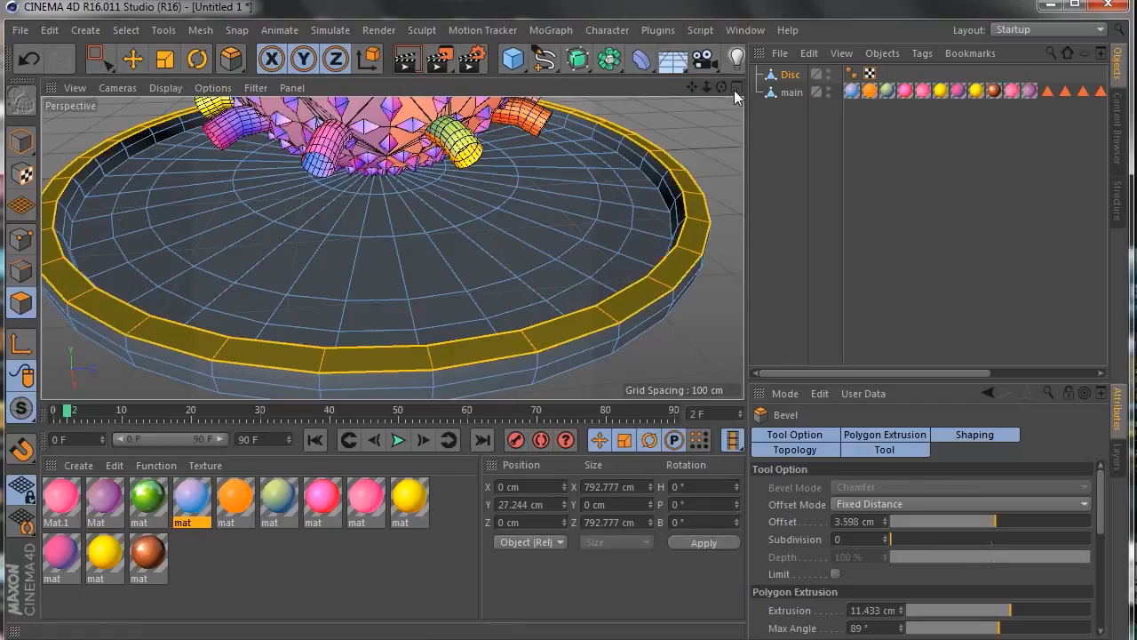
pyautogui.moveTo(721, 87); pyautogui.dragTo(684, 101)
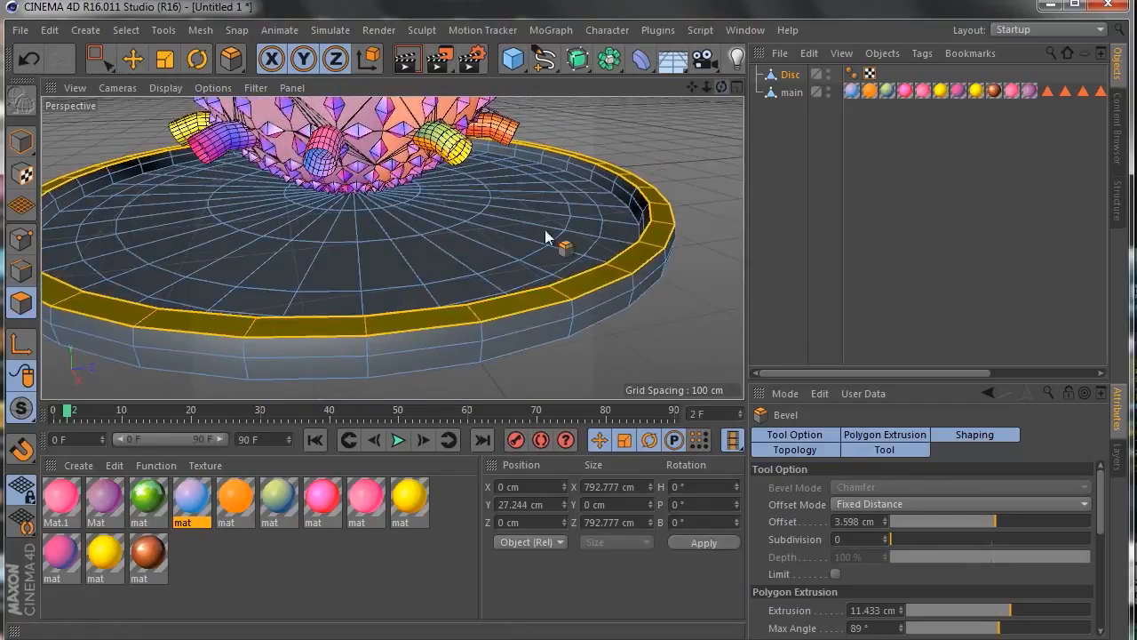
pyautogui.click(29, 59)
pyautogui.click(29, 59)
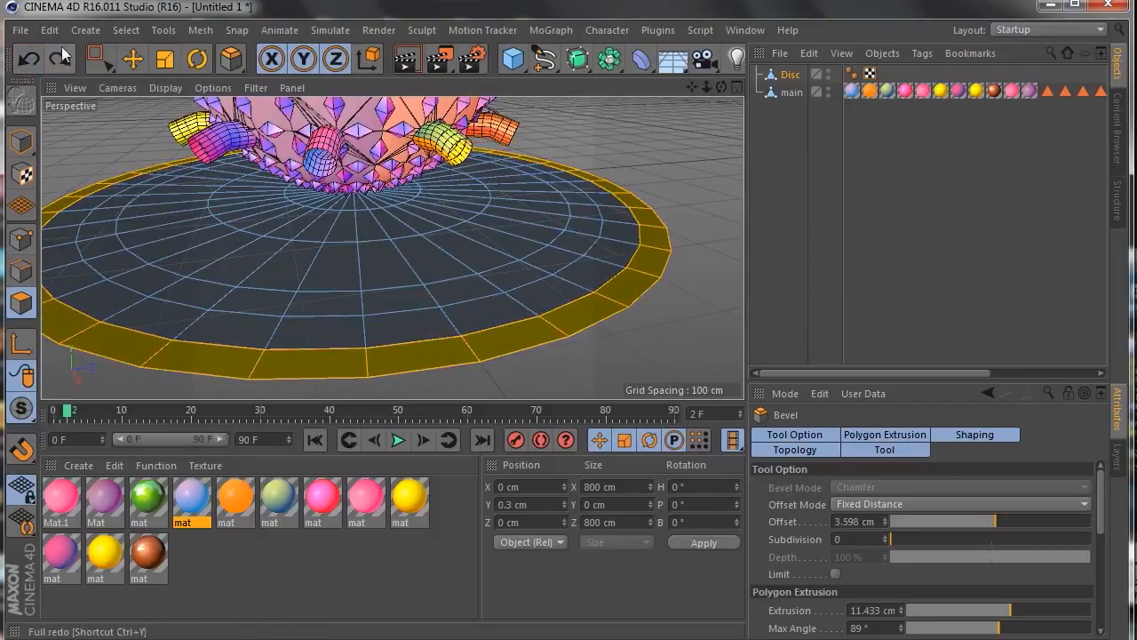
# Bevel the disc's raised polygon ring with an offset of about 9.4 cm and an extrusion of about 10.8 cm, and deselect the disc.
pyautogui.moveTo(418, 346); pyautogui.dragTo(416, 329)
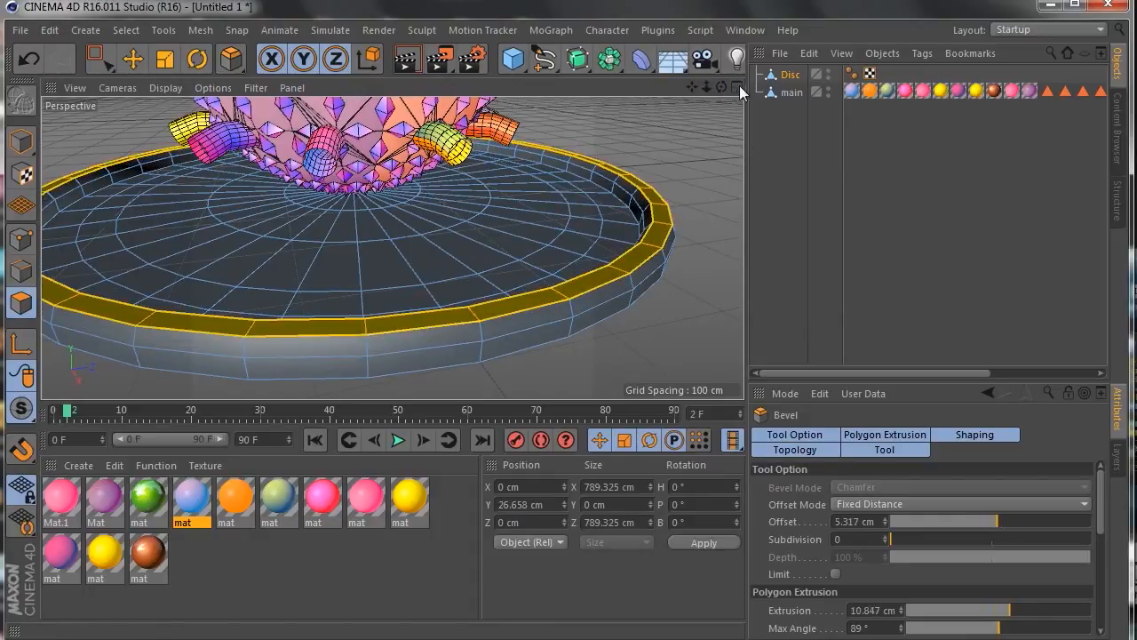
pyautogui.moveTo(447, 329); pyautogui.dragTo(444, 318)
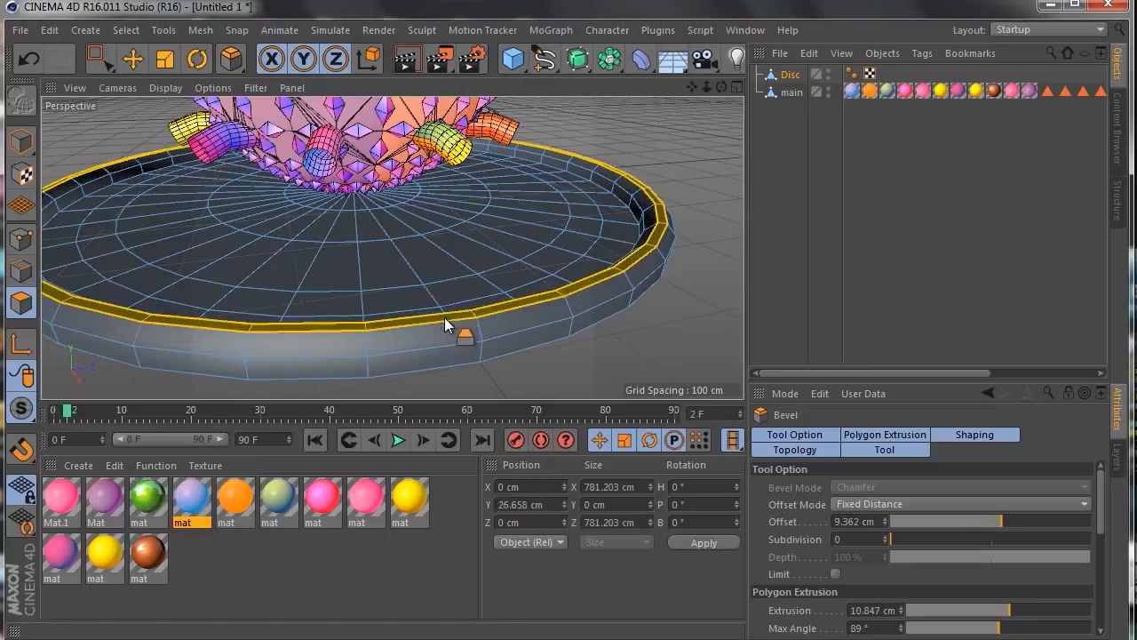
pyautogui.moveTo(722, 86)
pyautogui.mouseDown()
pyautogui.moveTo(751, 123)
pyautogui.moveTo(721, 108)
pyautogui.mouseUp()
pyautogui.scroll(-3, 392, 248)
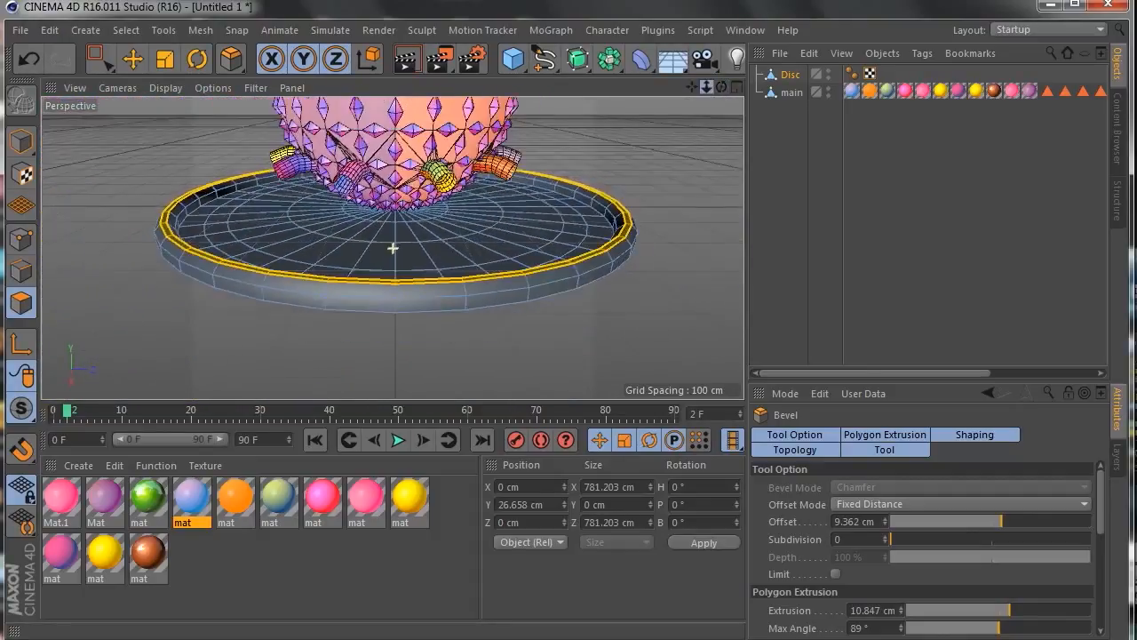
pyautogui.click(786, 135)
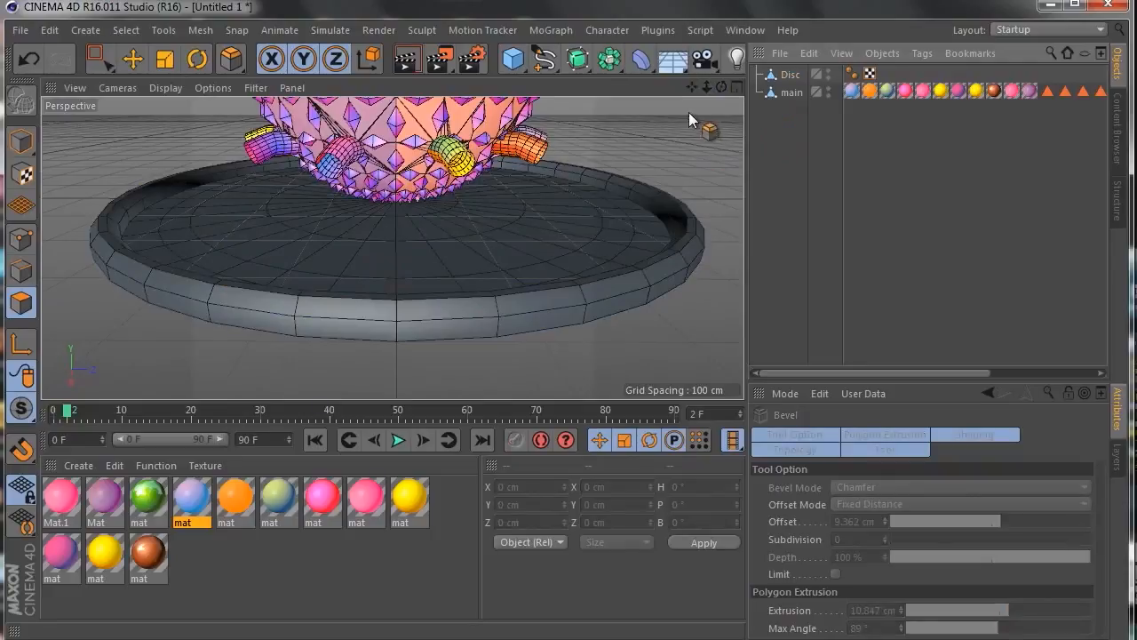
pyautogui.moveTo(721, 86)
pyautogui.mouseDown()
pyautogui.moveTo(731, 87)
pyautogui.moveTo(700, 92)
pyautogui.moveTo(709, 87)
pyautogui.mouseUp()
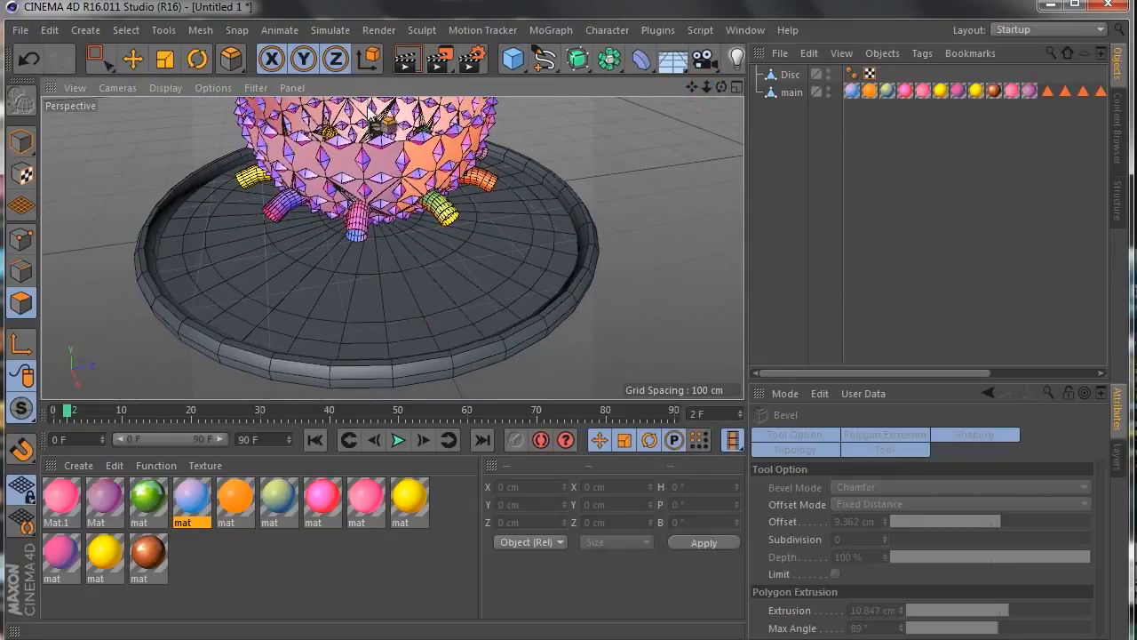
# Place the Disc under a new Subdivision Surface and switch the viewport to smooth shading without mesh lines.
pyautogui.click(132, 58)
pyautogui.moveTo(579, 60); pyautogui.dragTo(678, 82)
pyautogui.moveTo(771, 93); pyautogui.dragTo(800, 75)
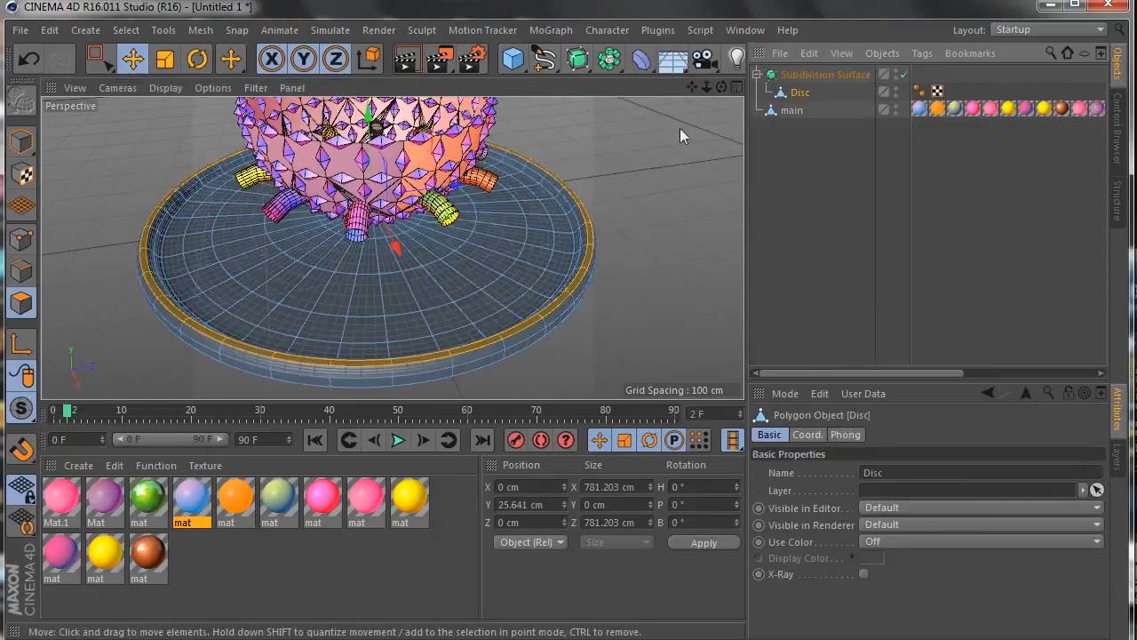
pyautogui.moveTo(721, 87); pyautogui.dragTo(392, 247)
pyautogui.click(768, 147)
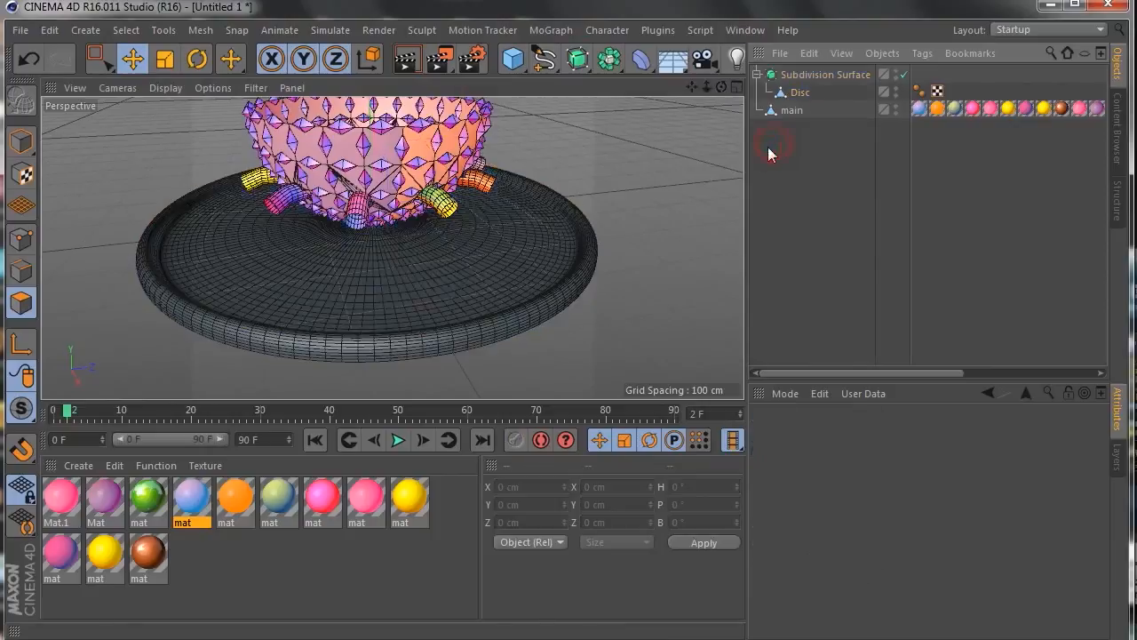
pyautogui.click(163, 87)
pyautogui.click(163, 110)
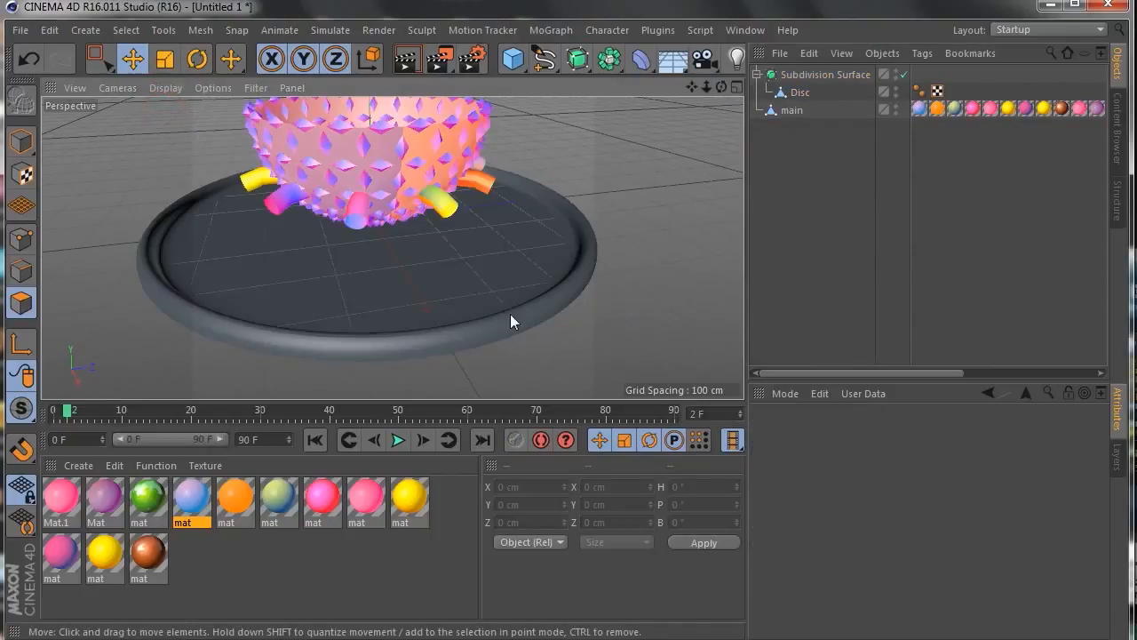
# Convert the Subdivision Surface with the disc into an editable polygon object and switch to Model mode.
pyautogui.click(800, 75)
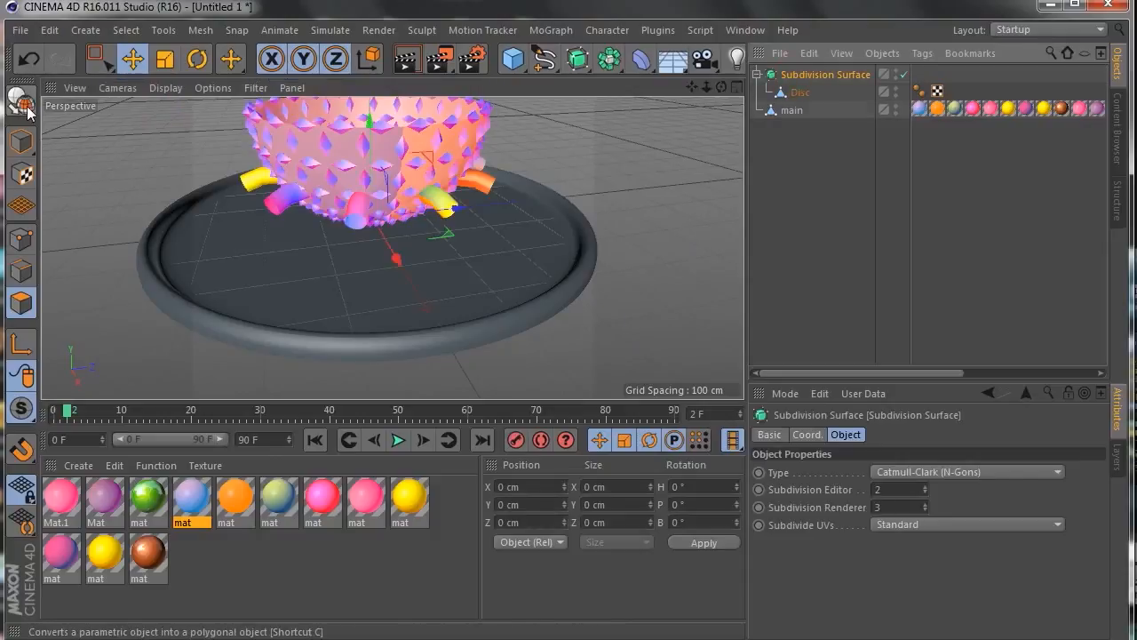
pyautogui.click(21, 101)
pyautogui.rightClick(778, 80)
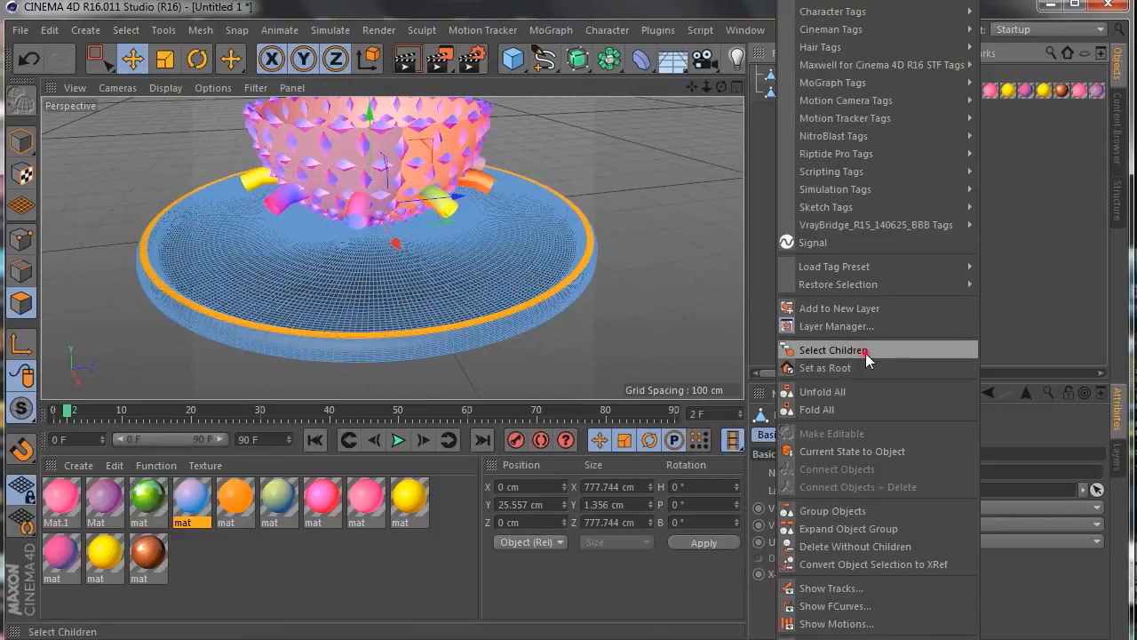
pyautogui.click(867, 351)
pyautogui.rightClick(800, 74)
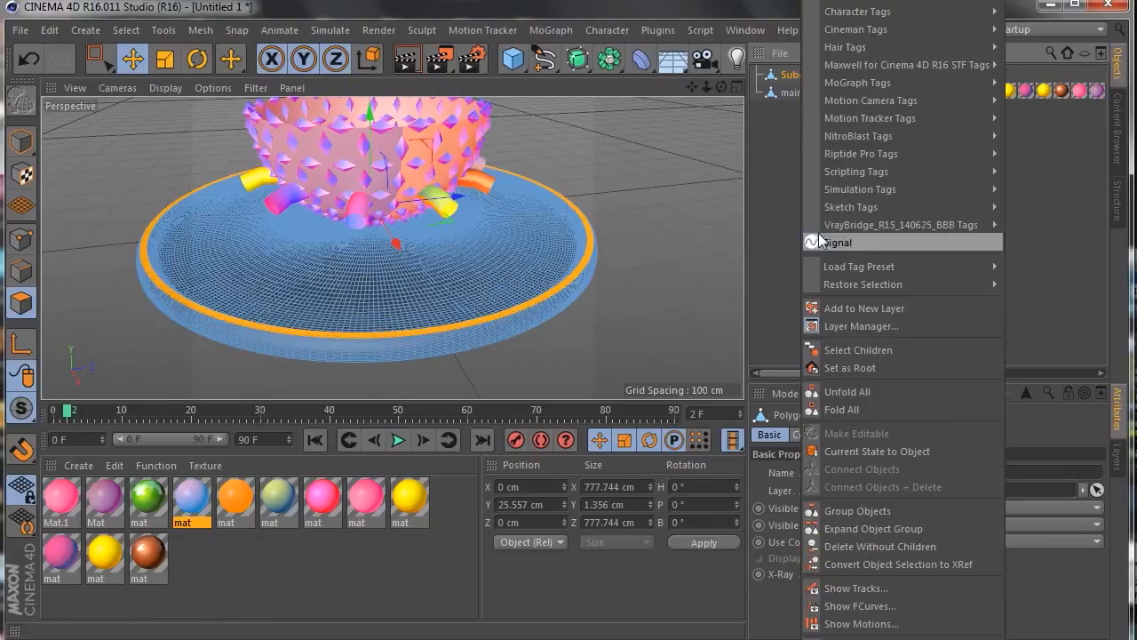
pyautogui.click(789, 182)
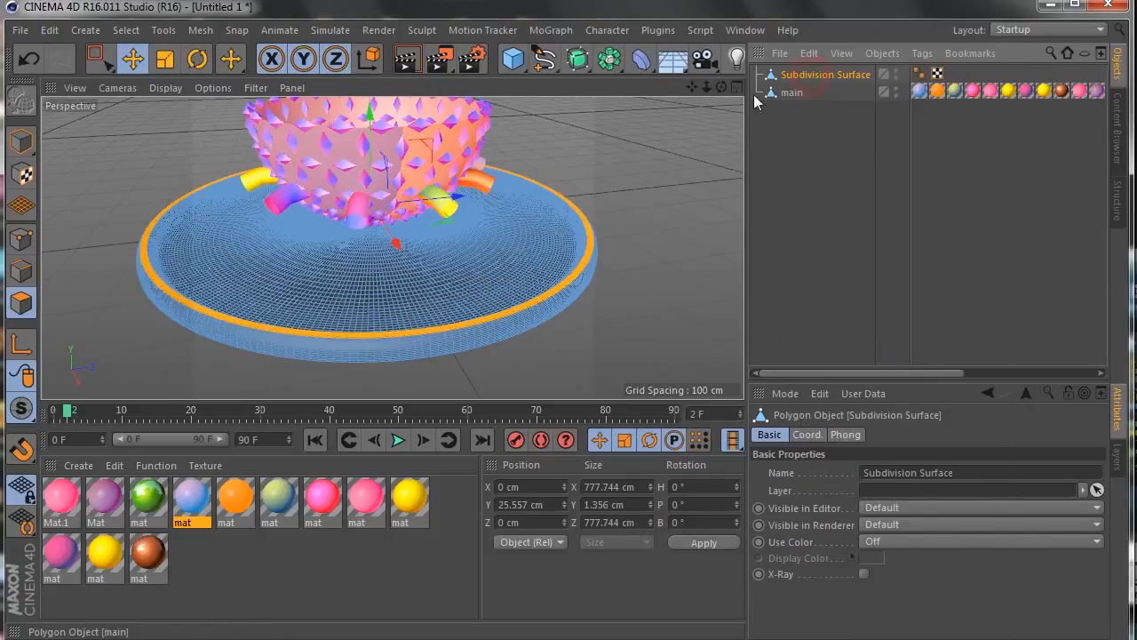
pyautogui.click(21, 140)
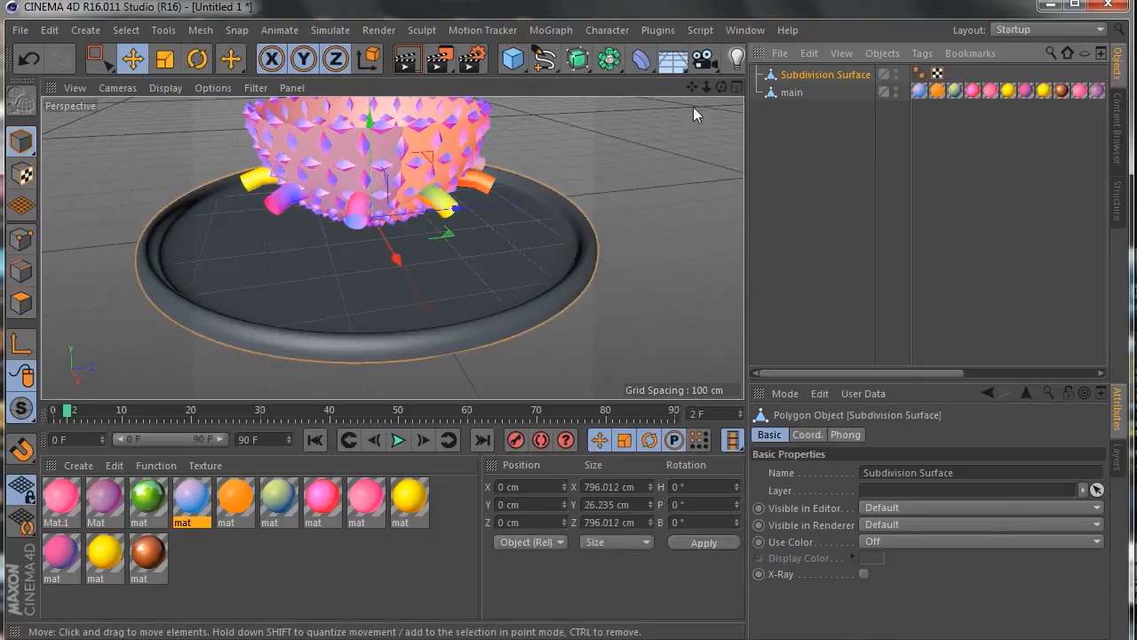
pyautogui.moveTo(692, 87); pyautogui.dragTo(674, 135)
pyautogui.moveTo(713, 86); pyautogui.dragTo(698, 50)
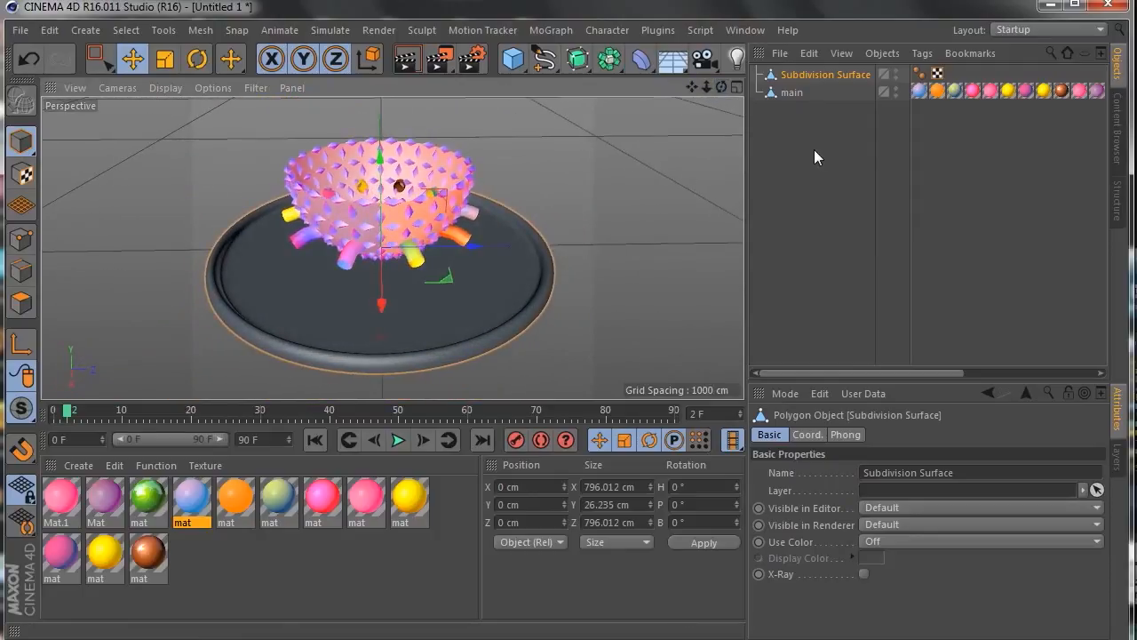
pyautogui.click(818, 156)
# Rename the converted Subdivision Surface object as Di.
pyautogui.doubleClick(800, 75)
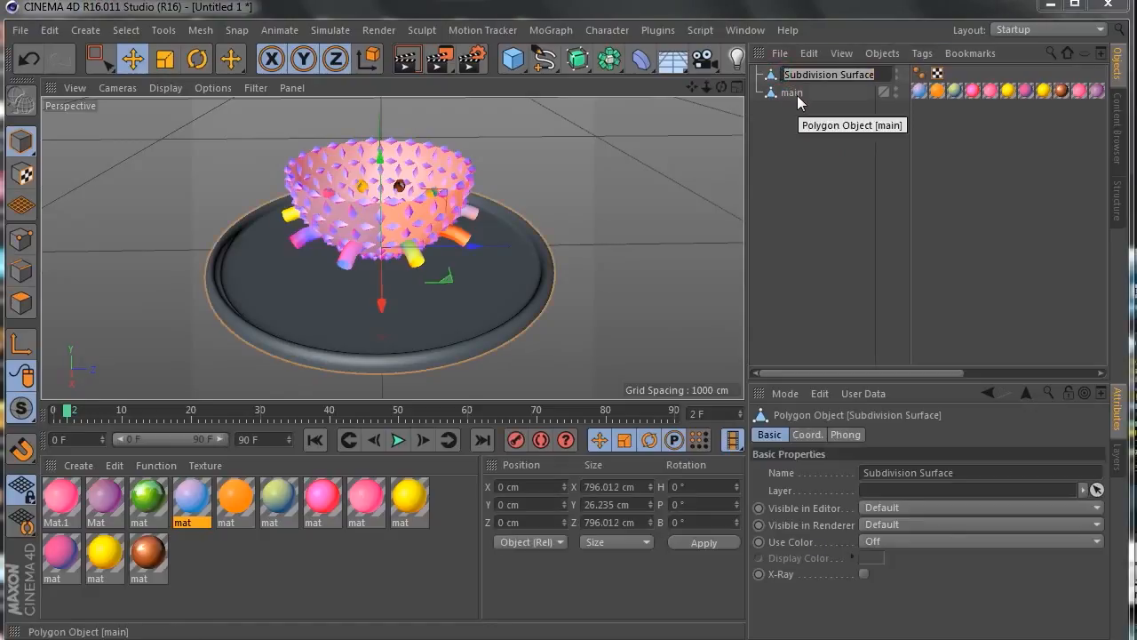
pyautogui.write('D')
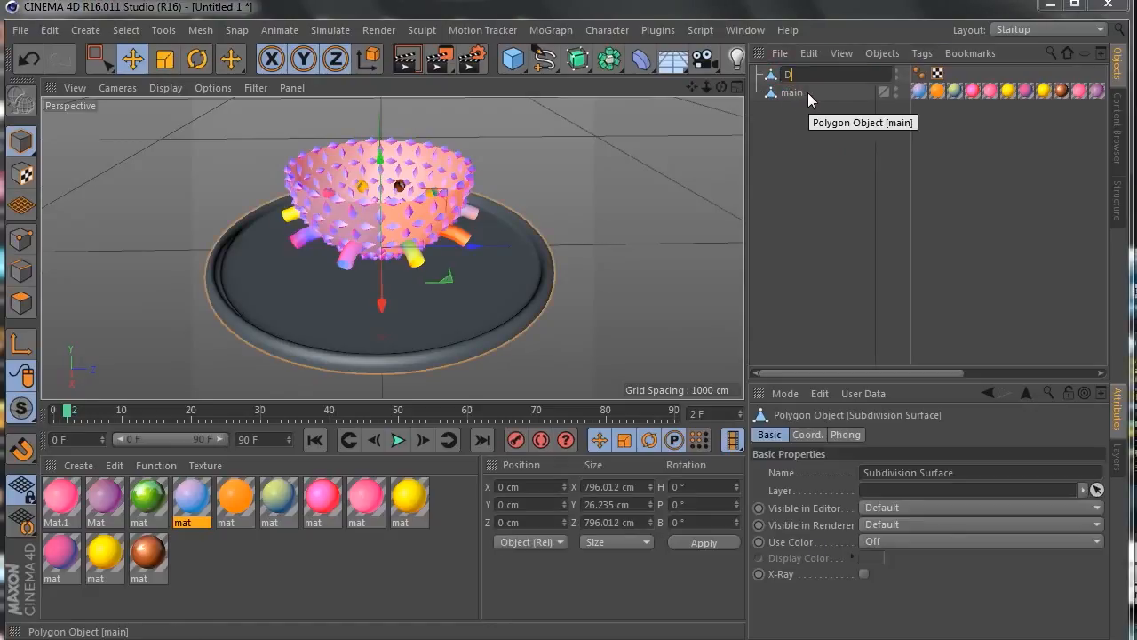
pyautogui.write('i')
pyautogui.press('Return')
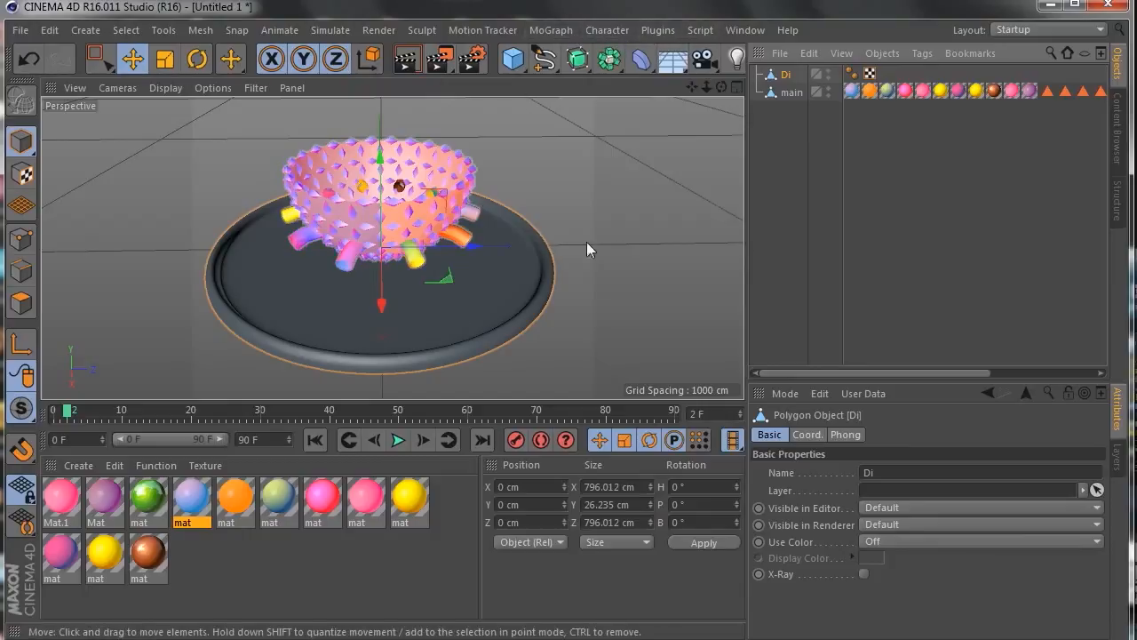
# Add a pink-violet material with blue shading from the material library to the scene and apply it to the Di object.
pyautogui.click(1117, 133)
pyautogui.scroll(-3, 944, 258)
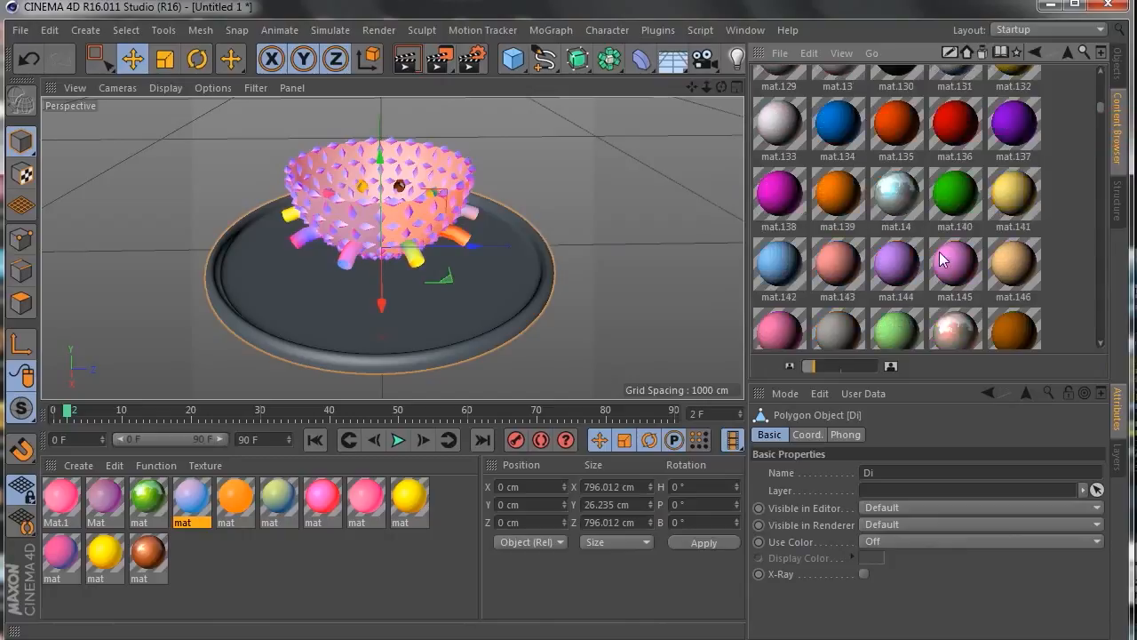
pyautogui.scroll(-3, 941, 256)
pyautogui.moveTo(894, 256); pyautogui.dragTo(453, 539)
pyautogui.moveTo(357, 566); pyautogui.dragTo(355, 570)
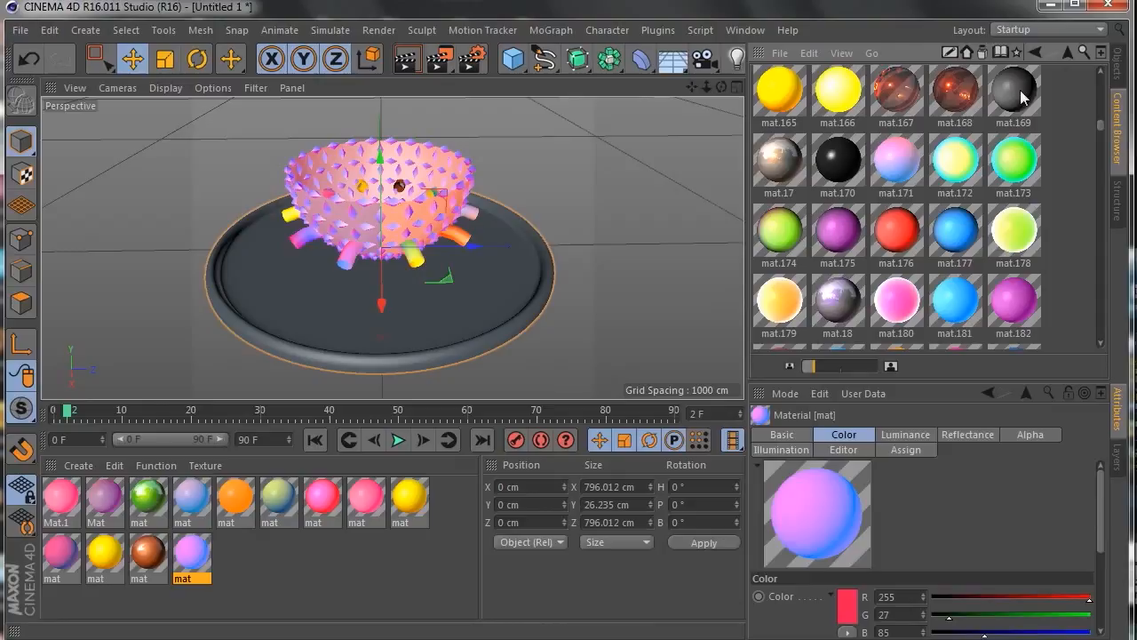
pyautogui.click(1117, 80)
pyautogui.moveTo(192, 556); pyautogui.dragTo(747, 45)
pyautogui.moveTo(721, 87)
pyautogui.mouseDown()
pyautogui.moveTo(718, 124)
pyautogui.moveTo(737, 81)
pyautogui.moveTo(791, 78)
pyautogui.moveTo(707, 85)
pyautogui.moveTo(725, 111)
pyautogui.moveTo(733, 89)
pyautogui.mouseUp()
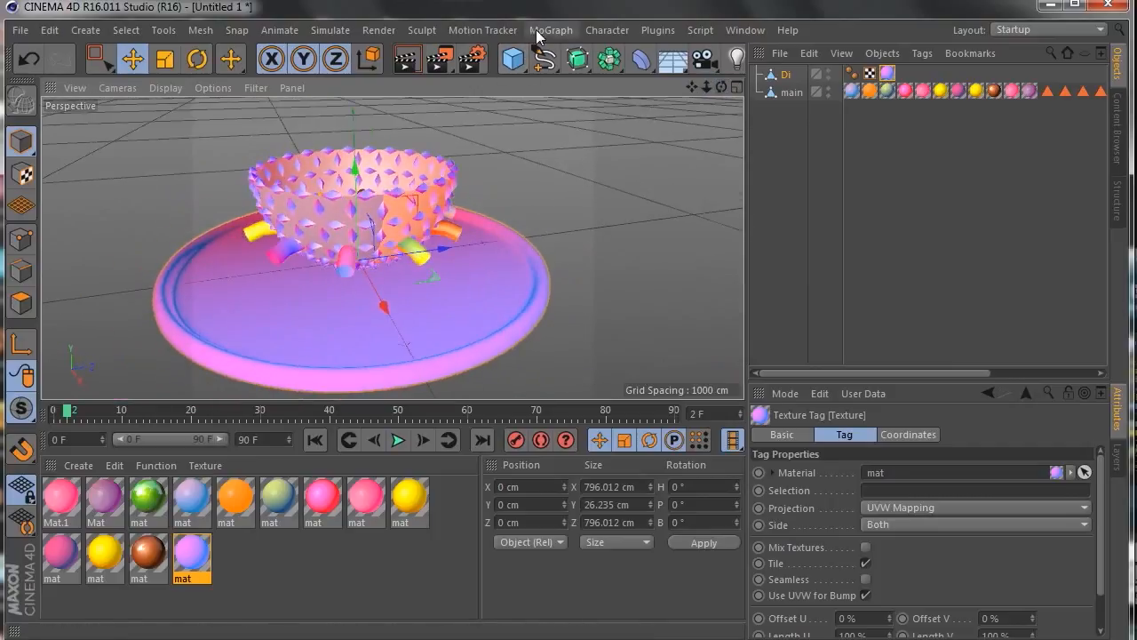
pyautogui.click(667, 31)
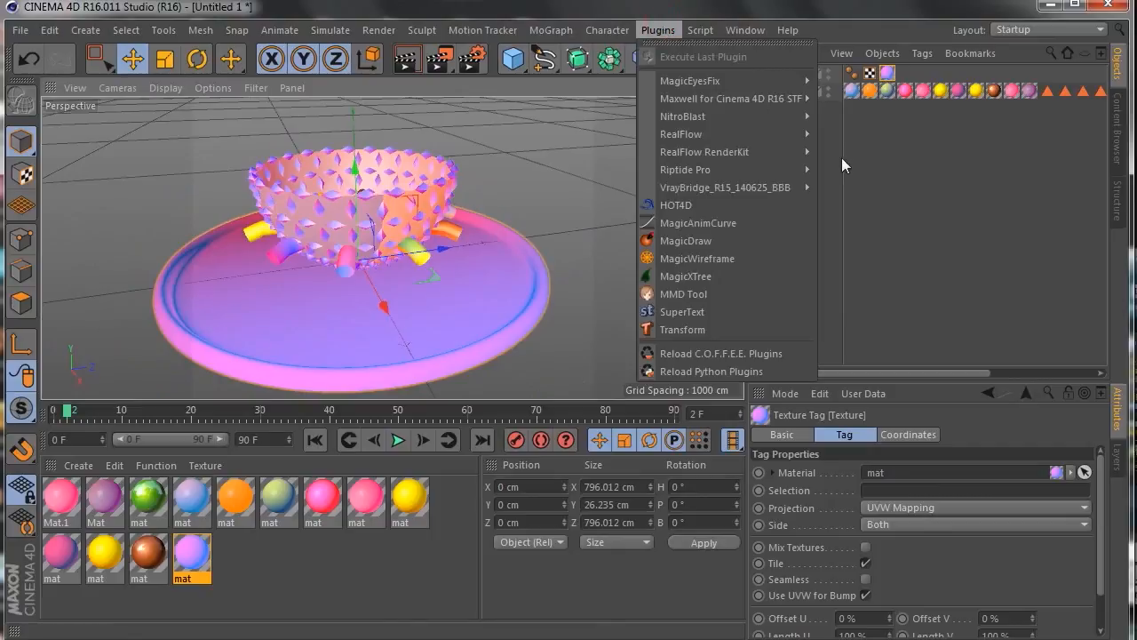
pyautogui.click(846, 161)
pyautogui.click(788, 150)
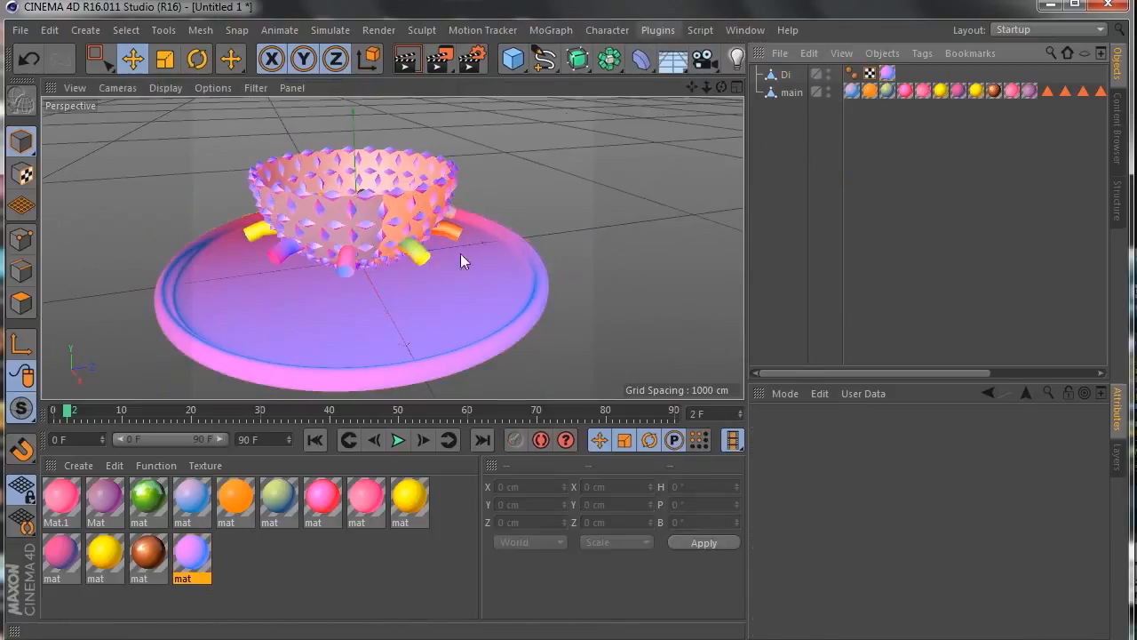
# Set the animation's end to 400 frames and extend the timeline's visible range to the full 400 frames.
pyautogui.click(273, 440)
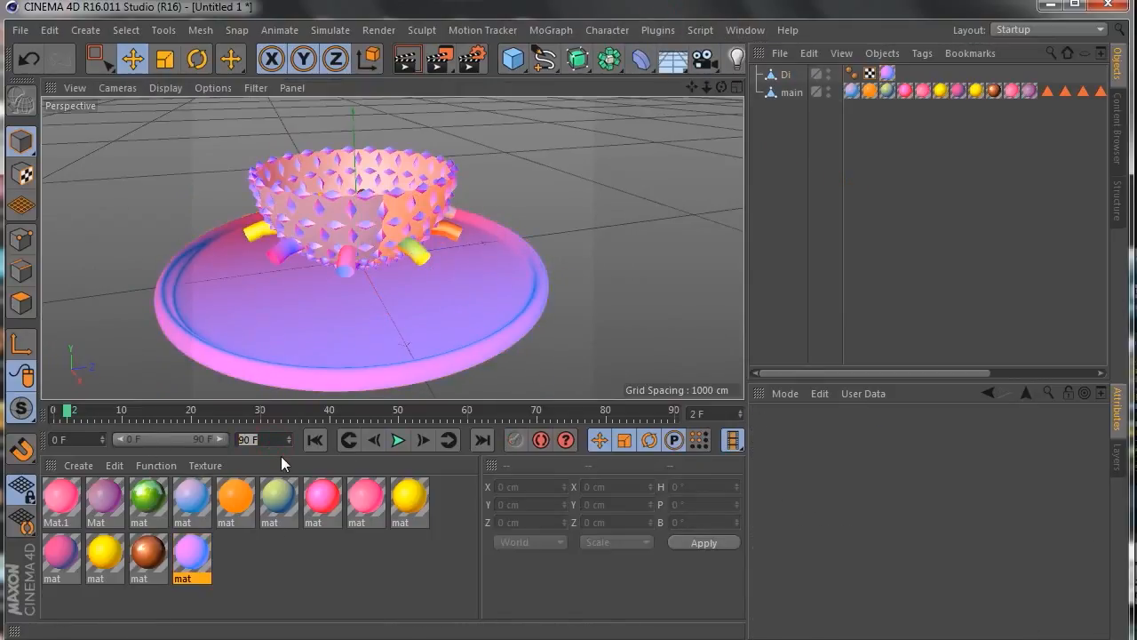
pyautogui.write('400')
pyautogui.press('Return')
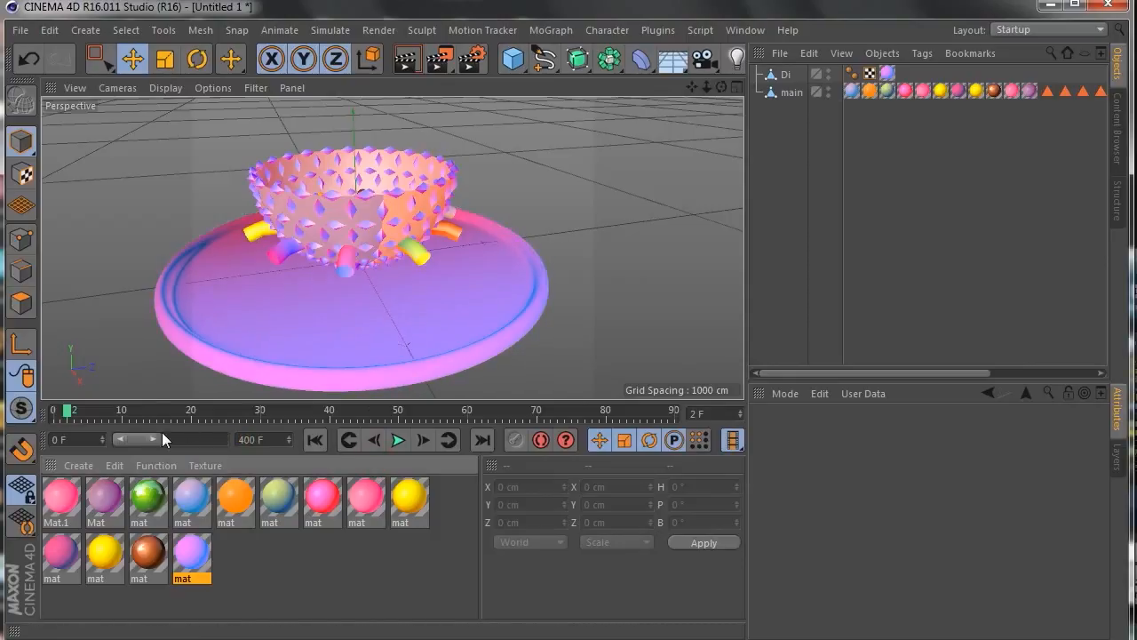
pyautogui.moveTo(159, 437); pyautogui.dragTo(270, 440)
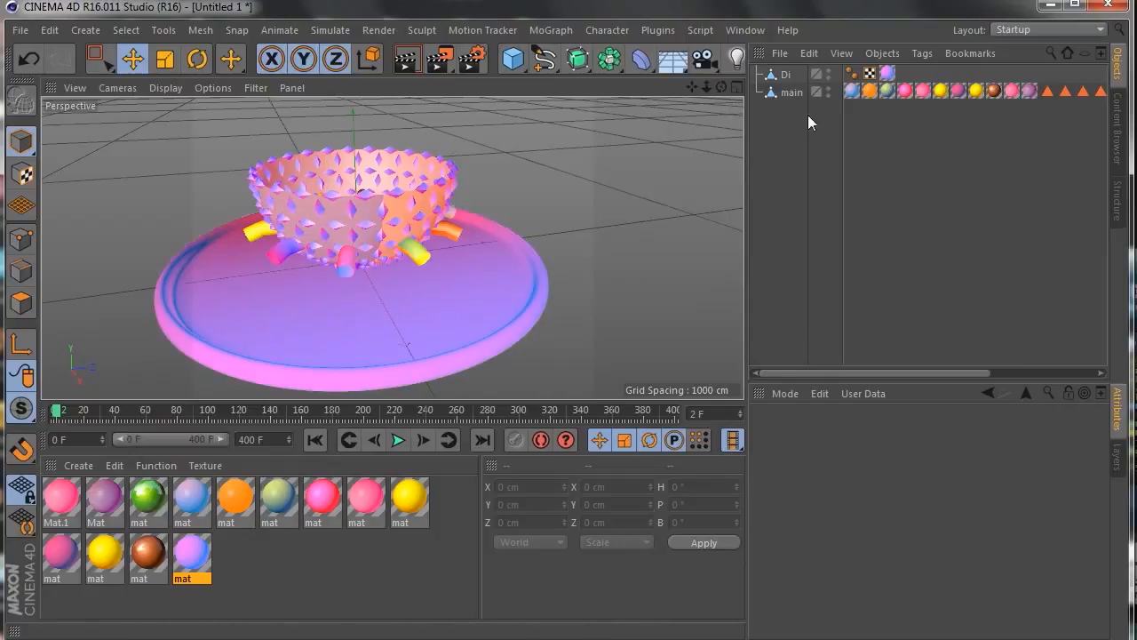
# Open the RealFlow SD Exporter and add all scene objects, main and Di, to the exported objects.
pyautogui.click(660, 30)
pyautogui.moveTo(725, 137)
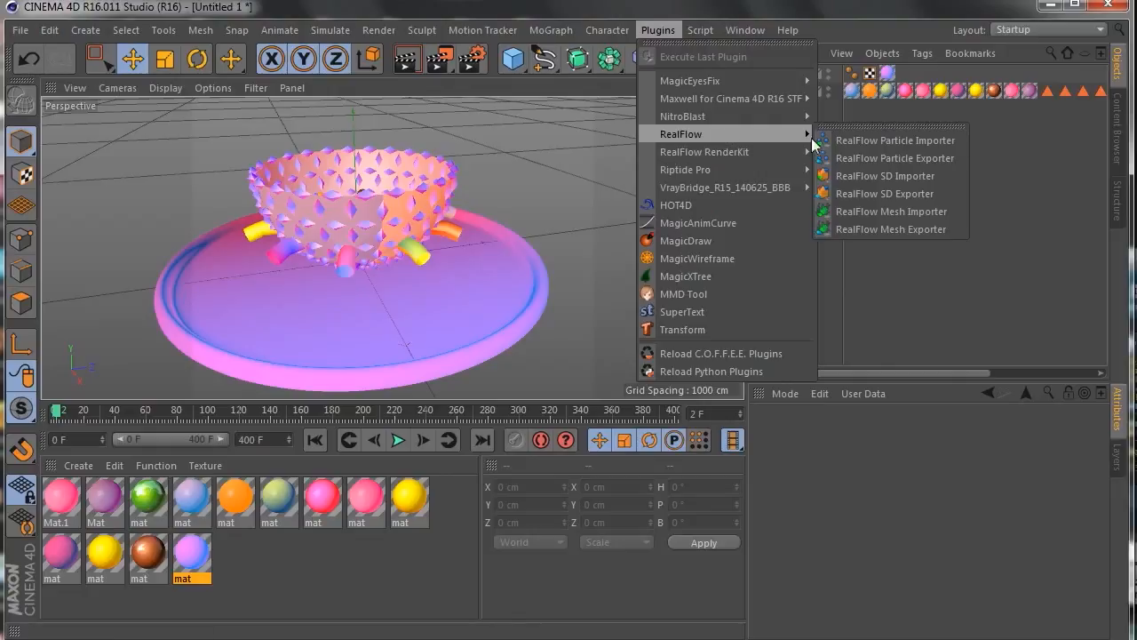
pyautogui.click(908, 195)
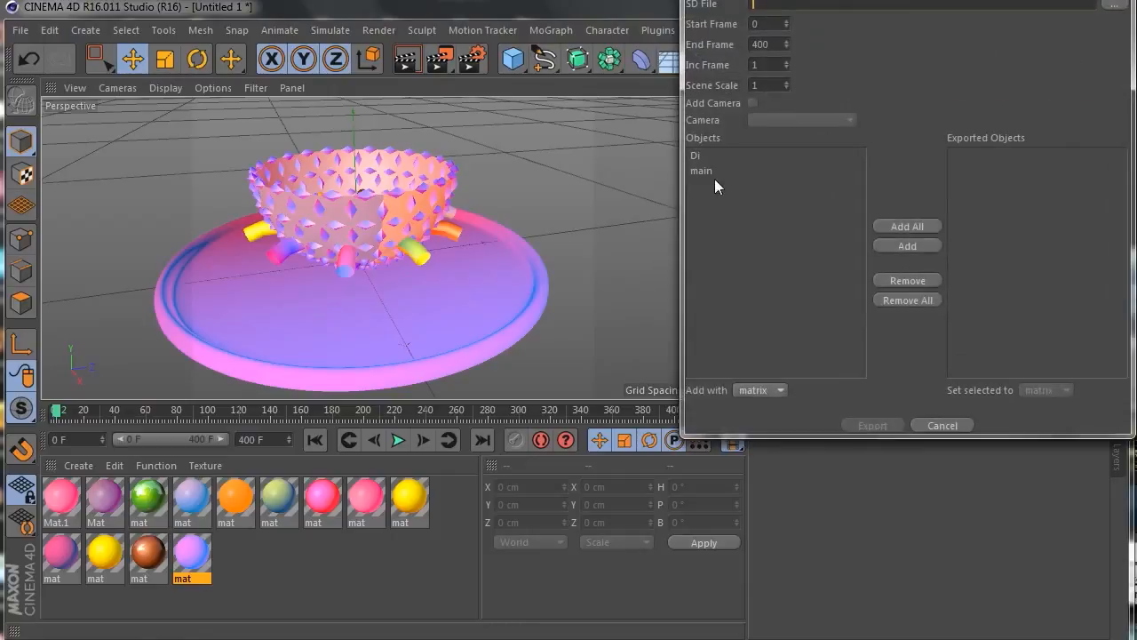
pyautogui.moveTo(763, 0); pyautogui.dragTo(702, 103)
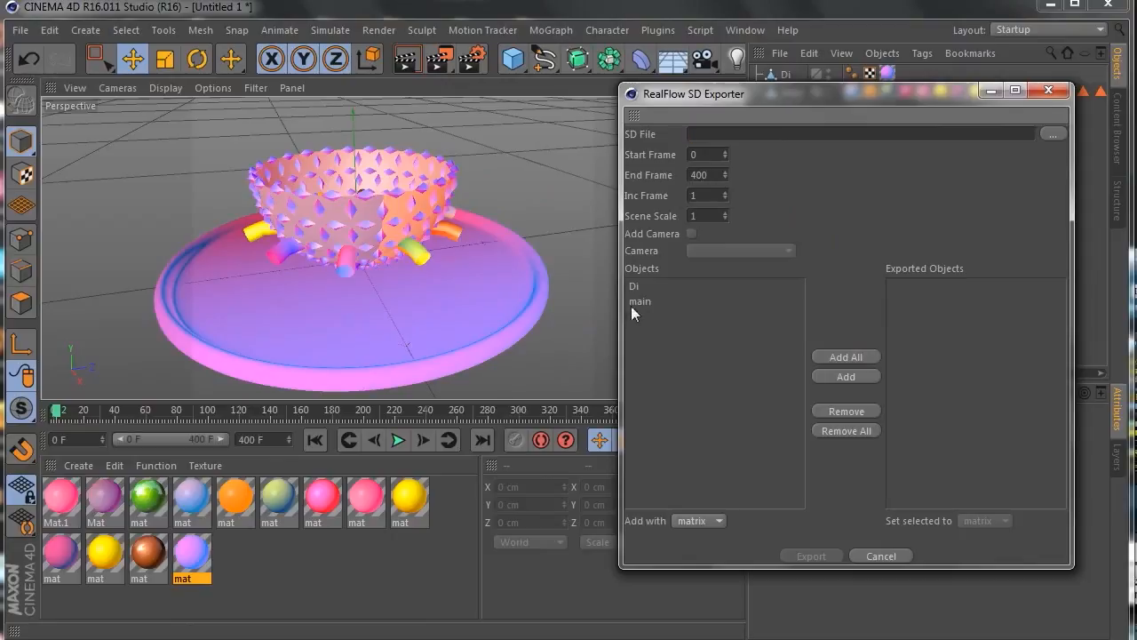
pyautogui.moveTo(783, 91); pyautogui.dragTo(765, 136)
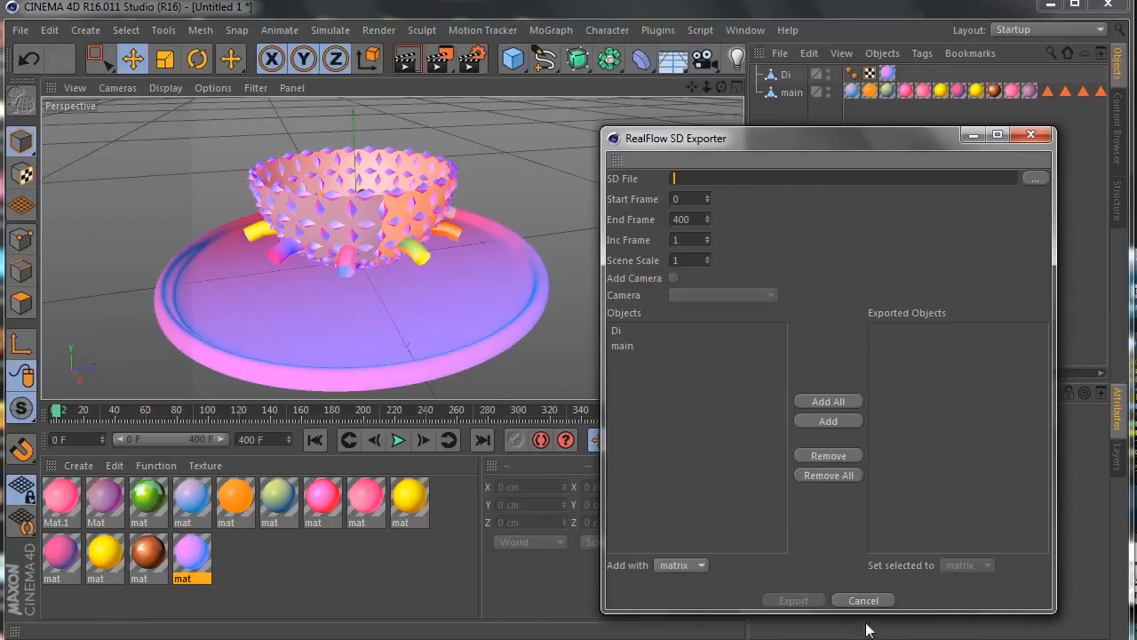
pyautogui.click(834, 402)
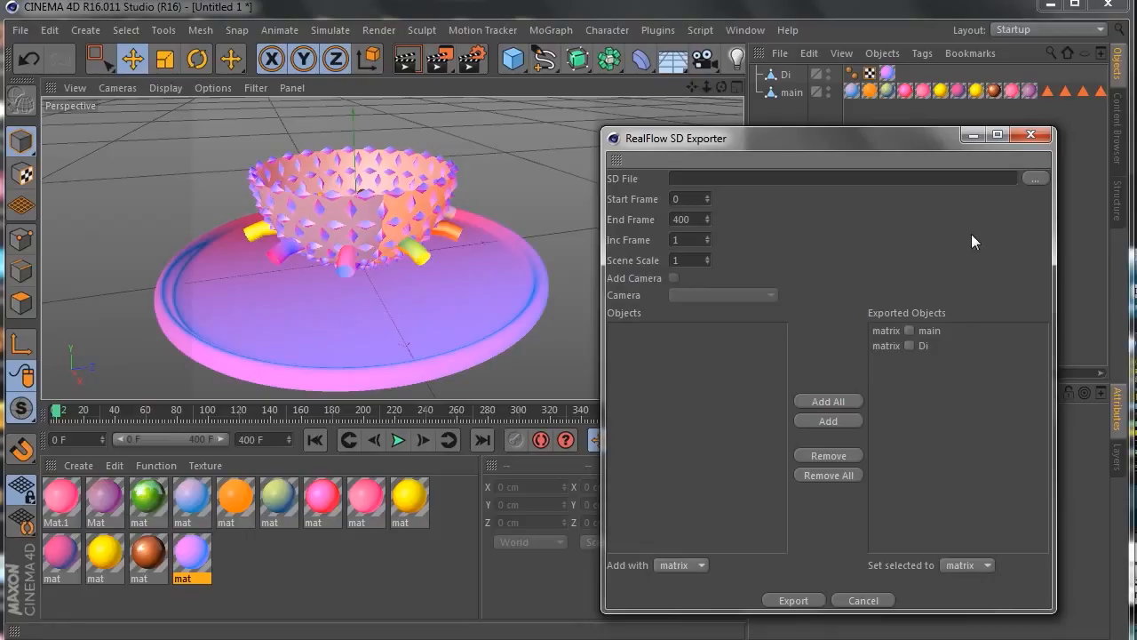
# Browse for the SD file's save location and create a new folder on the Desktop.
pyautogui.click(1035, 179)
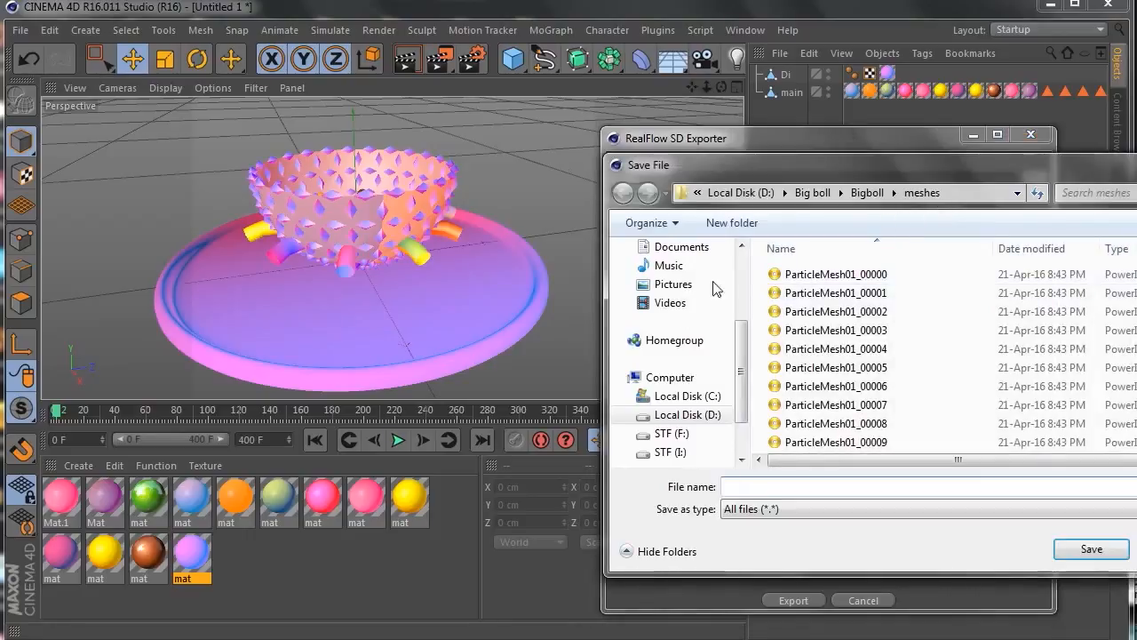
pyautogui.moveTo(745, 370); pyautogui.dragTo(752, 299)
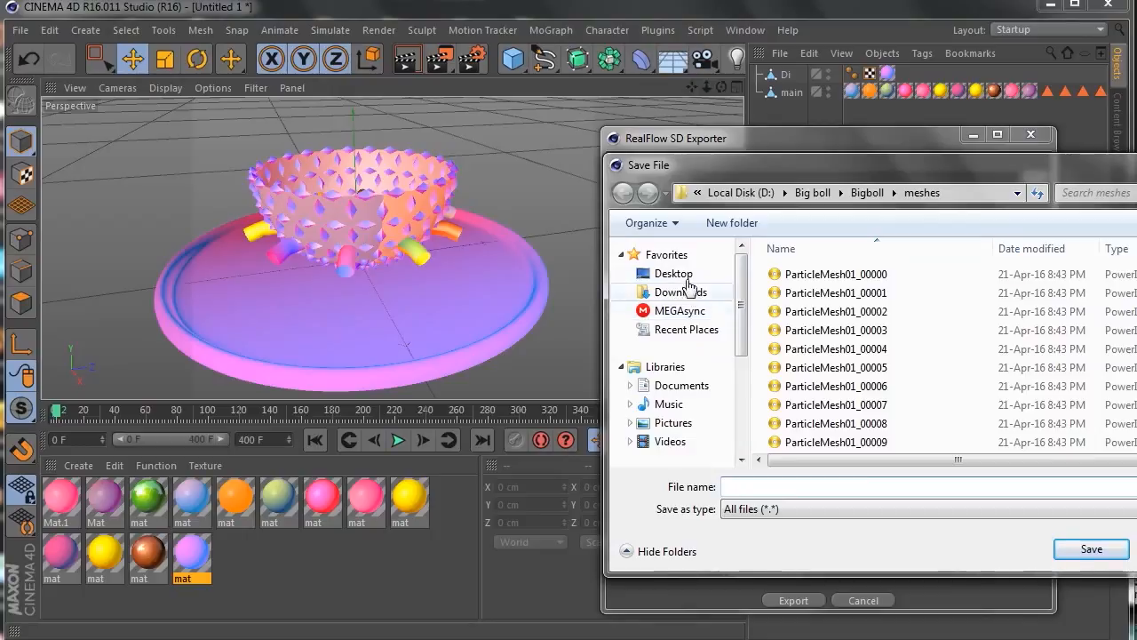
pyautogui.click(677, 274)
pyautogui.click(731, 223)
pyautogui.moveTo(1025, 169); pyautogui.dragTo(820, 169)
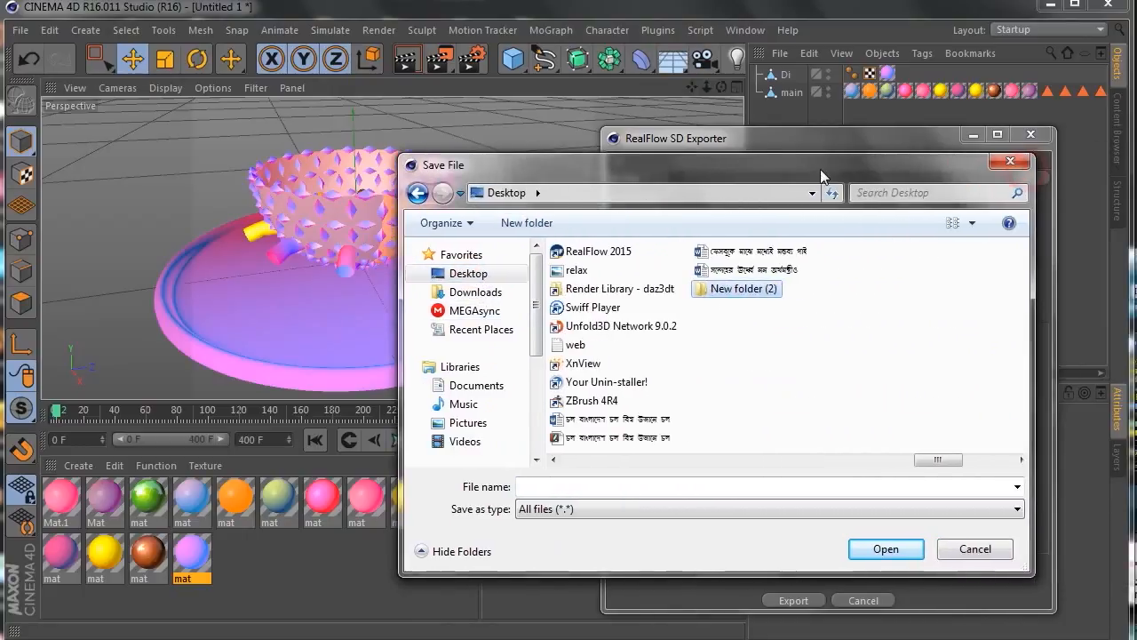
pyautogui.doubleClick(767, 286)
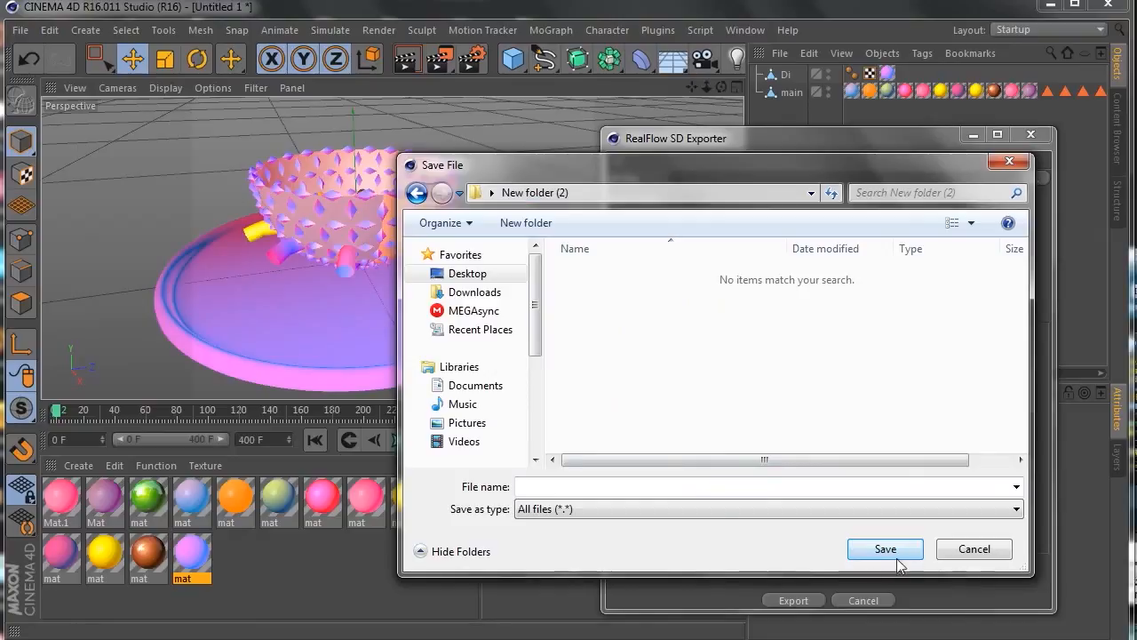
# Rename the new Desktop folder as RI and open it as the save location.
pyautogui.click(415, 194)
pyautogui.click(596, 419)
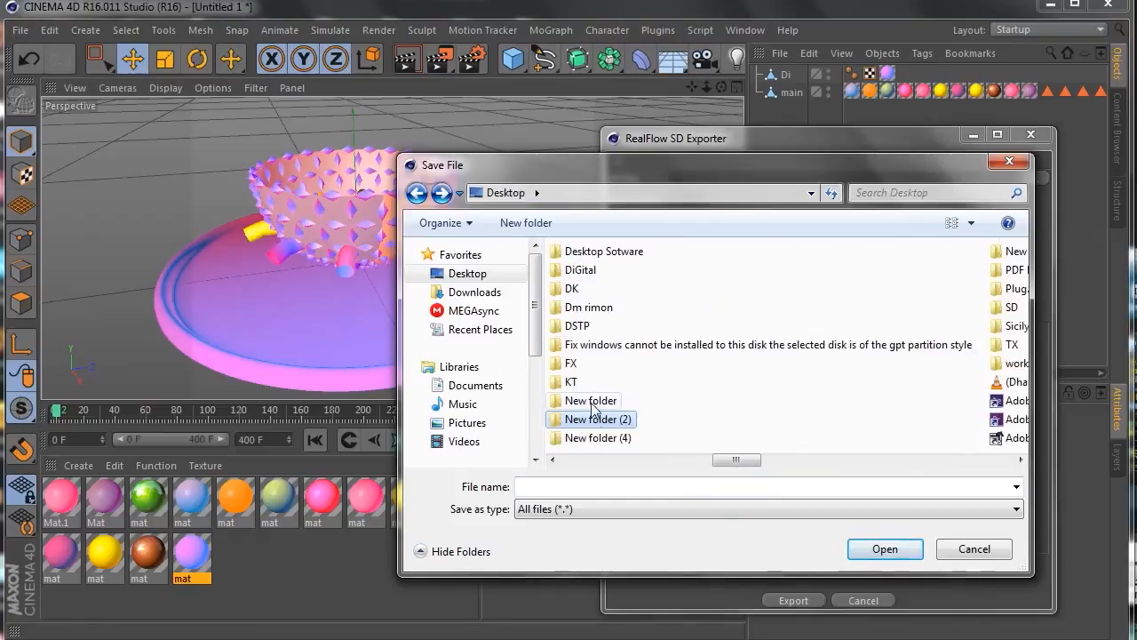
pyautogui.click(598, 421)
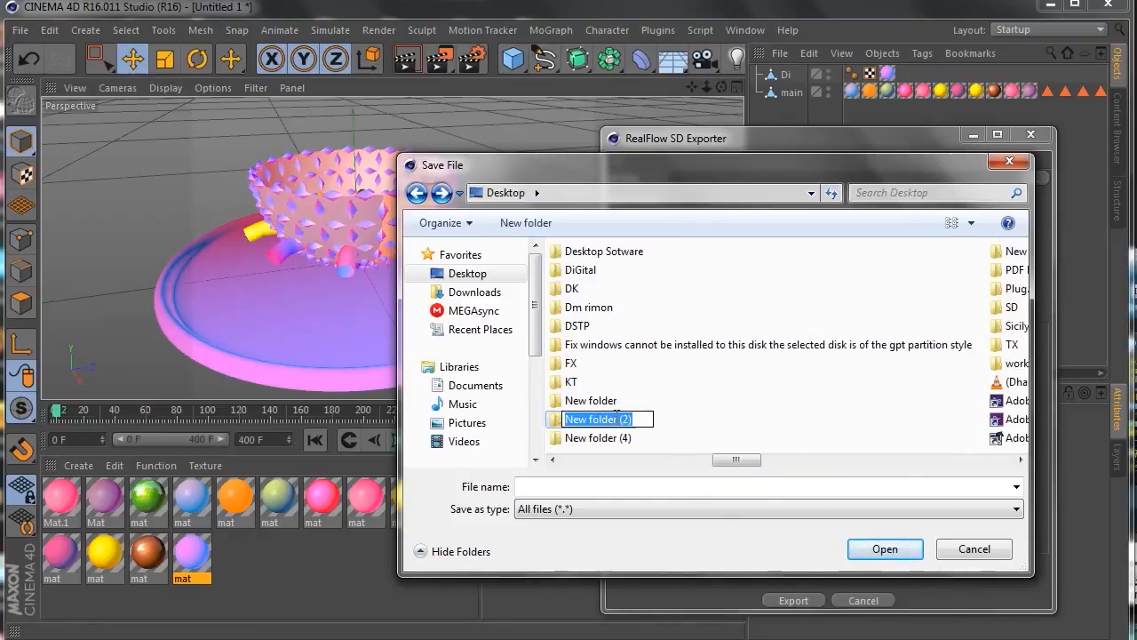
pyautogui.write('RI')
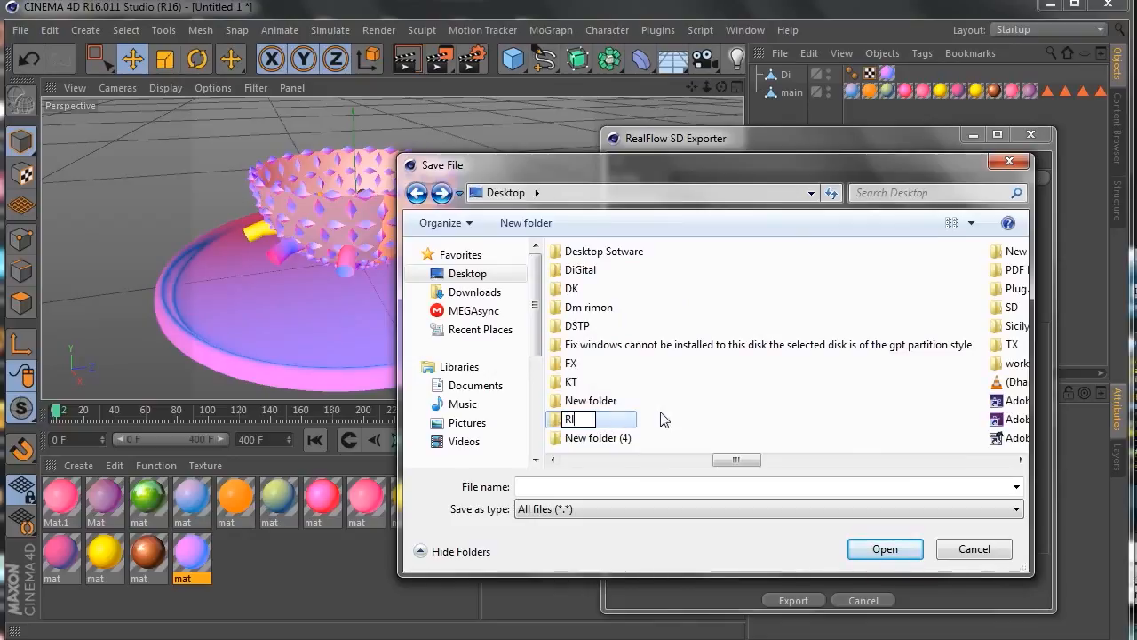
pyautogui.click(749, 410)
pyautogui.click(587, 422)
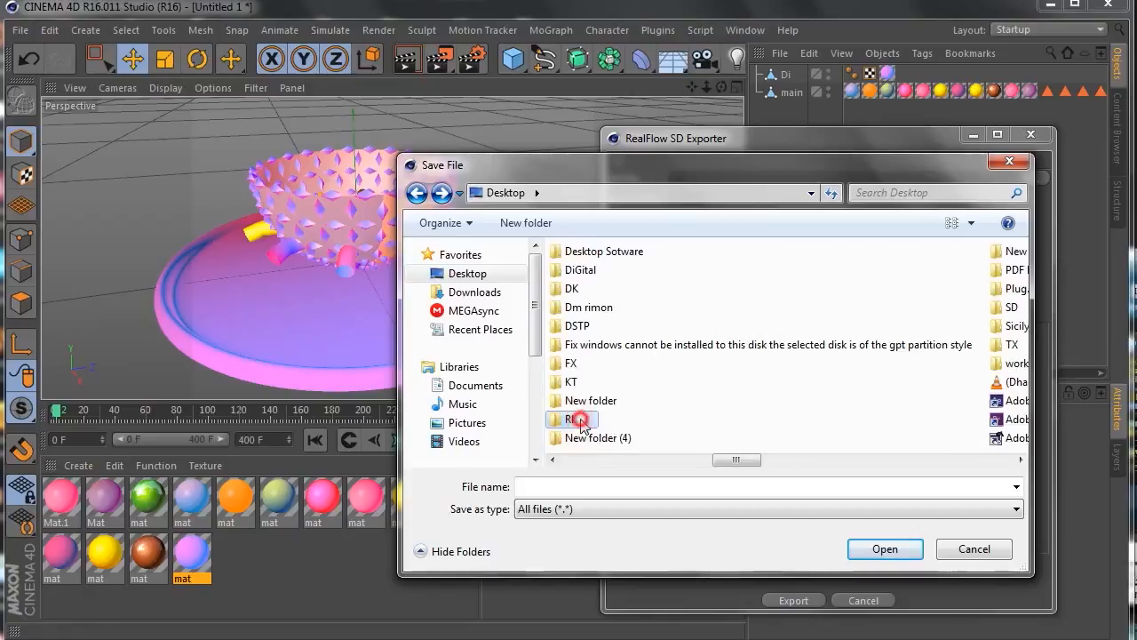
pyautogui.doubleClick(591, 421)
# Name the SD file Cl and export the main and Di objects for frames 0 to 400.
pyautogui.click(639, 488)
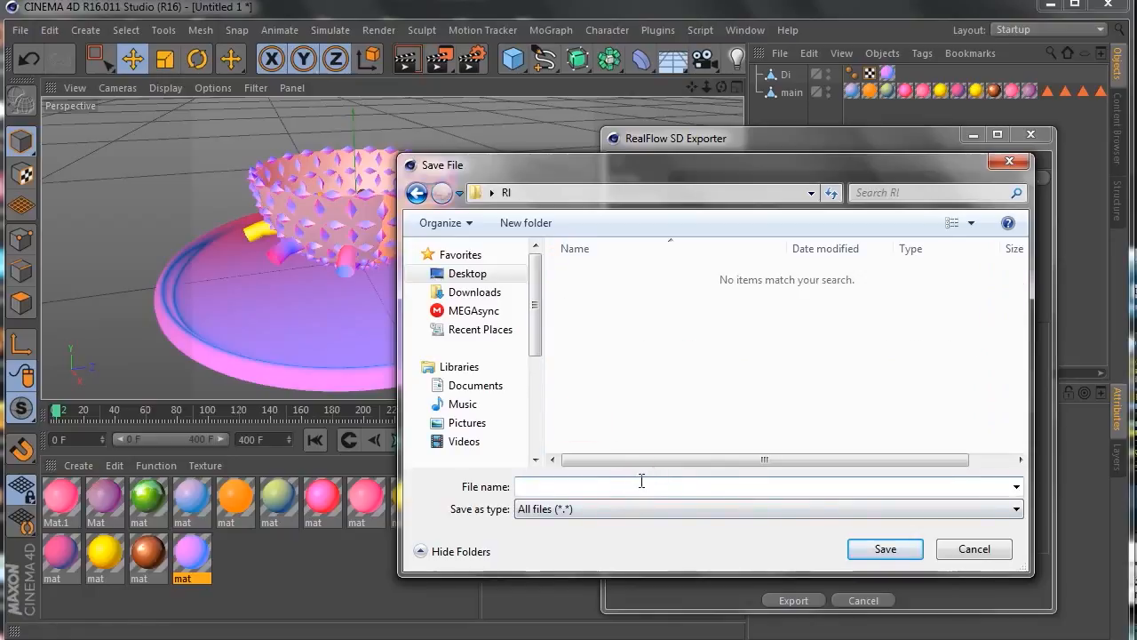
pyautogui.write('Cl')
pyautogui.click(882, 550)
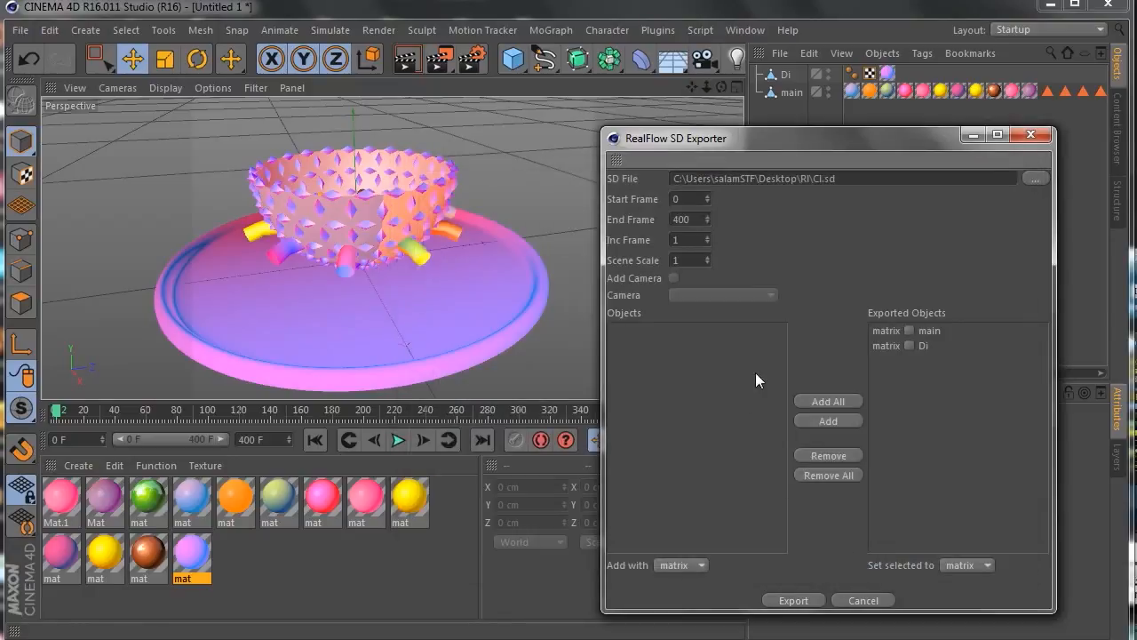
pyautogui.moveTo(773, 141); pyautogui.dragTo(730, 140)
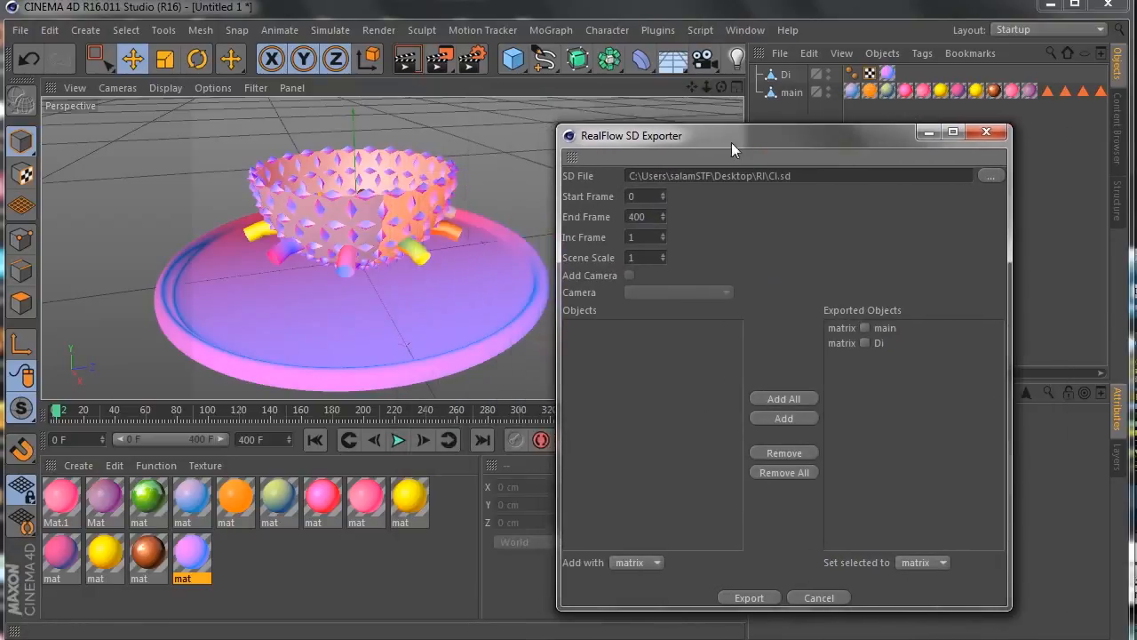
pyautogui.click(747, 600)
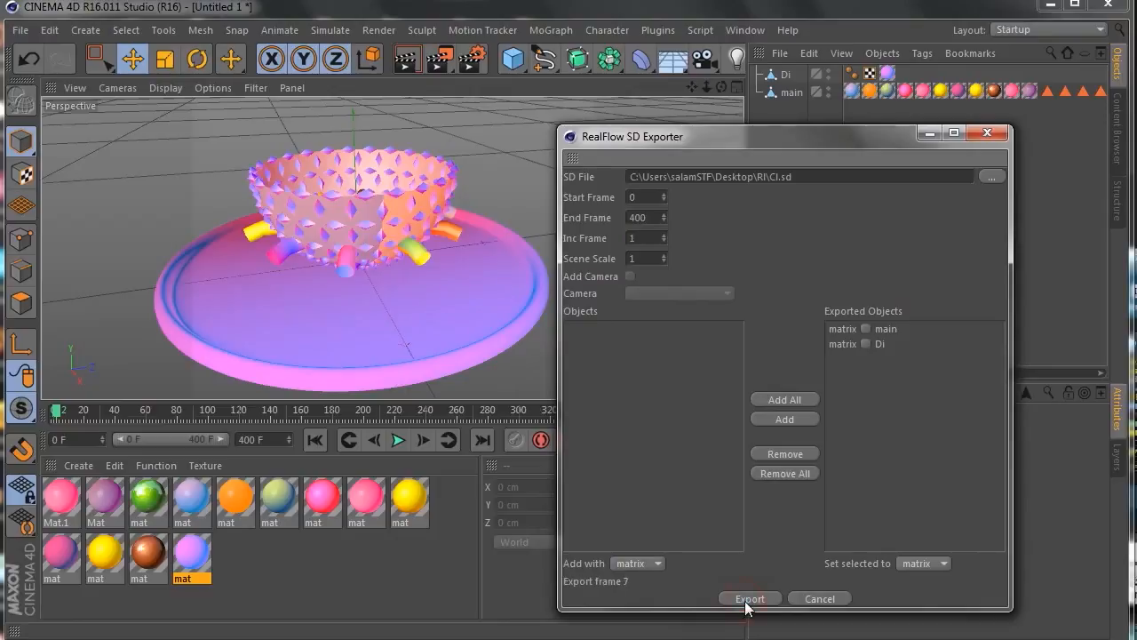
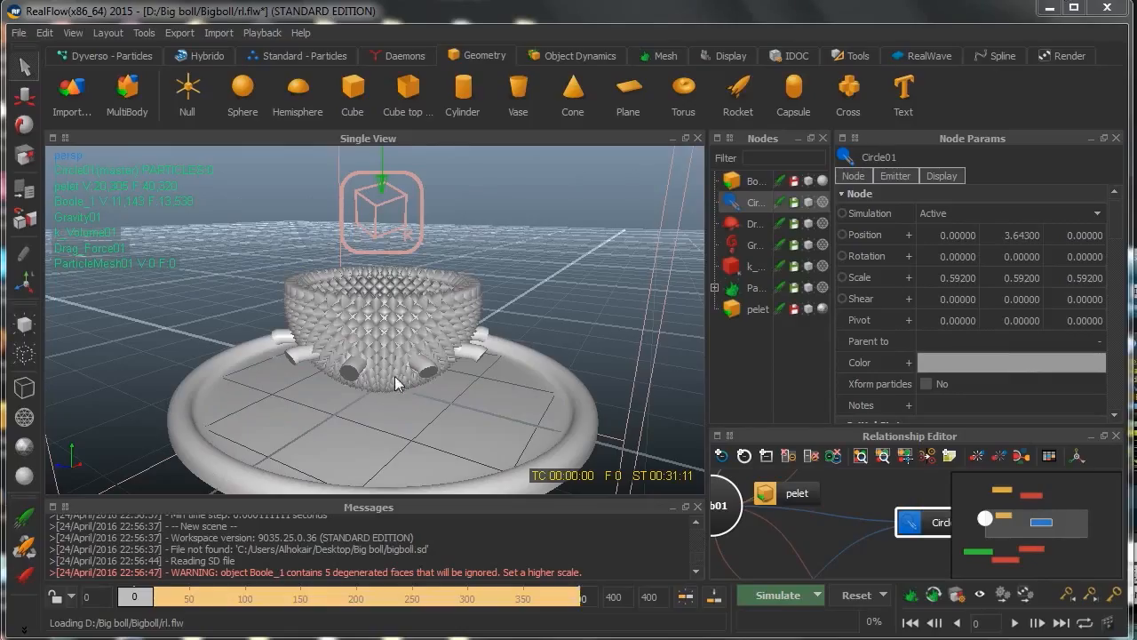
# Switch to RealFlow and examine the imported bowl, its spikes and its tubes from several angles and distances.
pyautogui.keyDown('alt'); pyautogui.moveTo(398, 391); pyautogui.dragTo(382, 316); pyautogui.keyUp('alt')
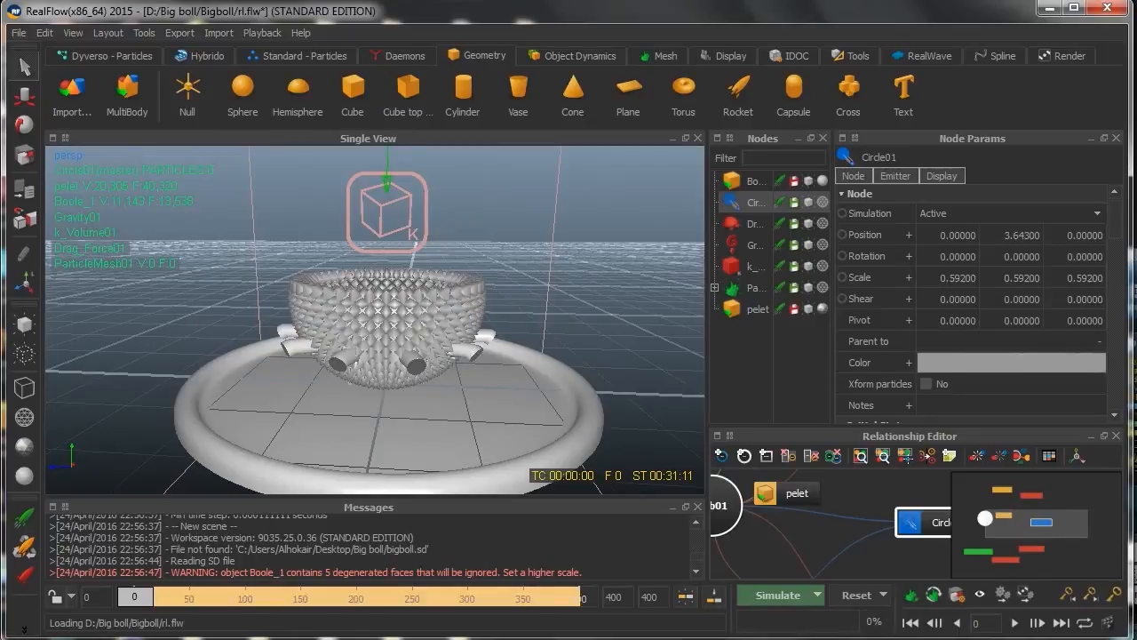
pyautogui.scroll(5, 428, 361)
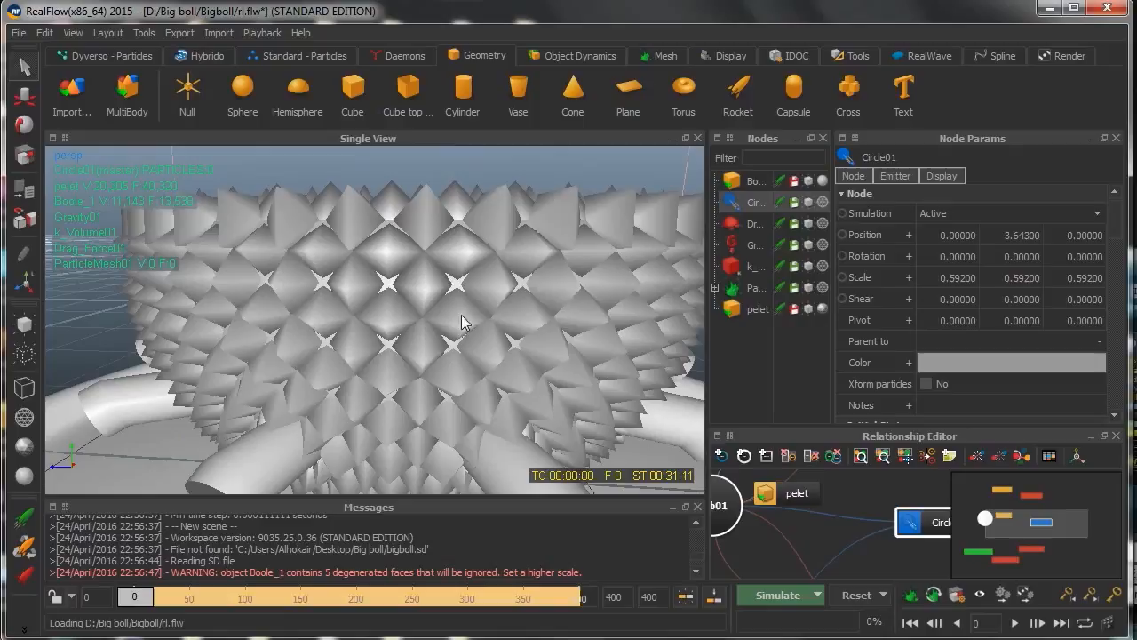
pyautogui.scroll(-5, 467, 324)
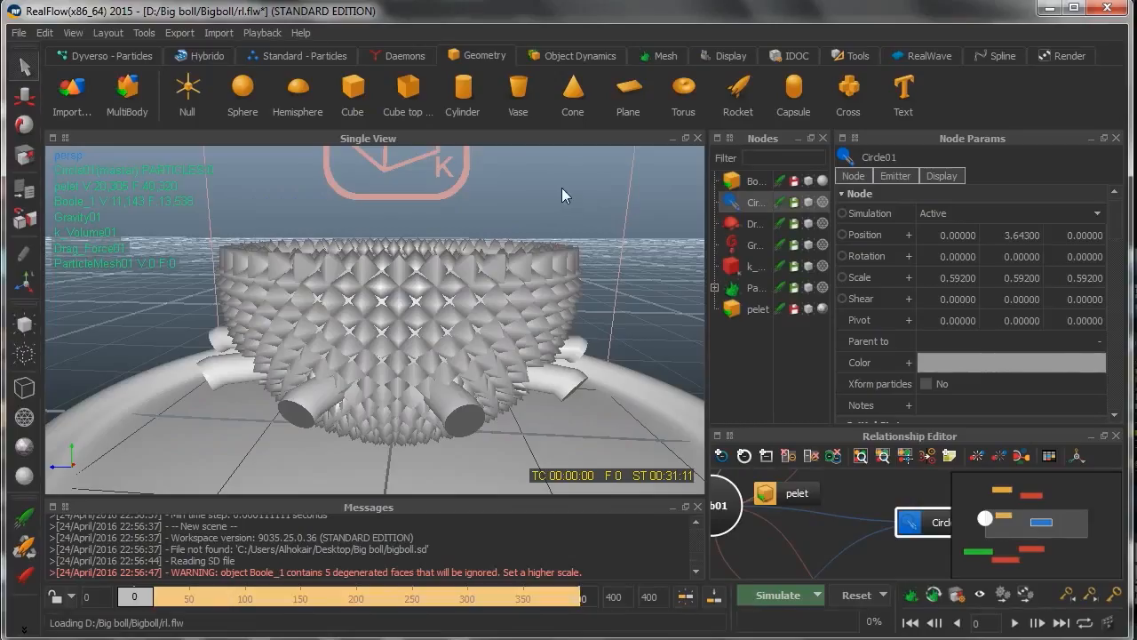
pyautogui.keyDown('alt'); pyautogui.moveTo(562, 195); pyautogui.dragTo(520, 204); pyautogui.keyUp('alt')
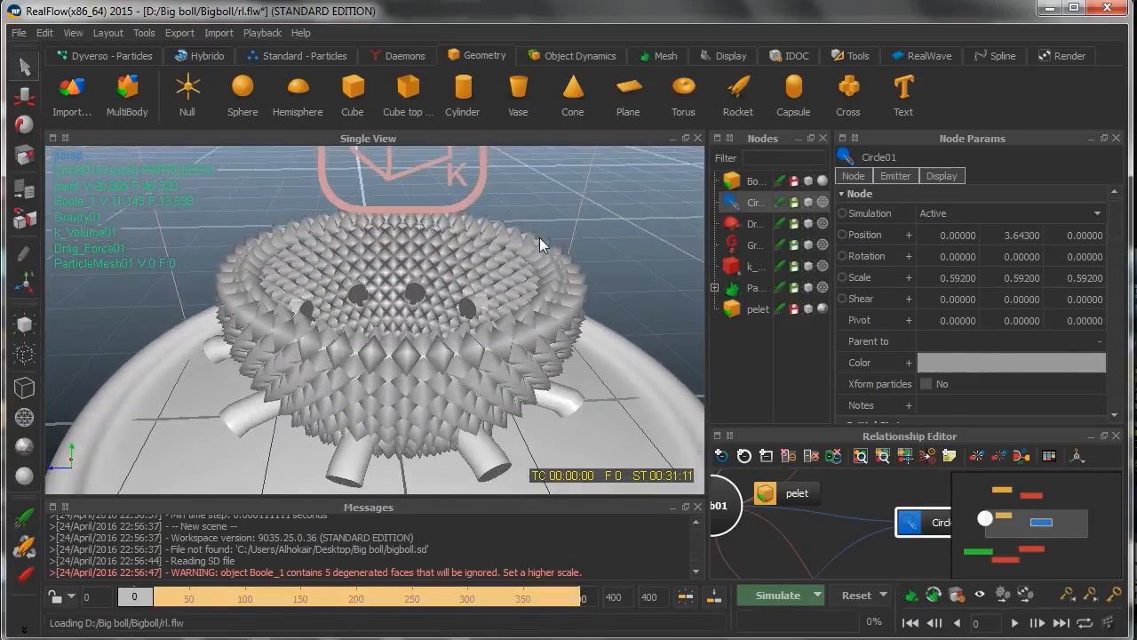
pyautogui.scroll(-5, 537, 260)
pyautogui.keyDown('alt'); pyautogui.moveTo(563, 335); pyautogui.dragTo(539, 313); pyautogui.keyUp('alt')
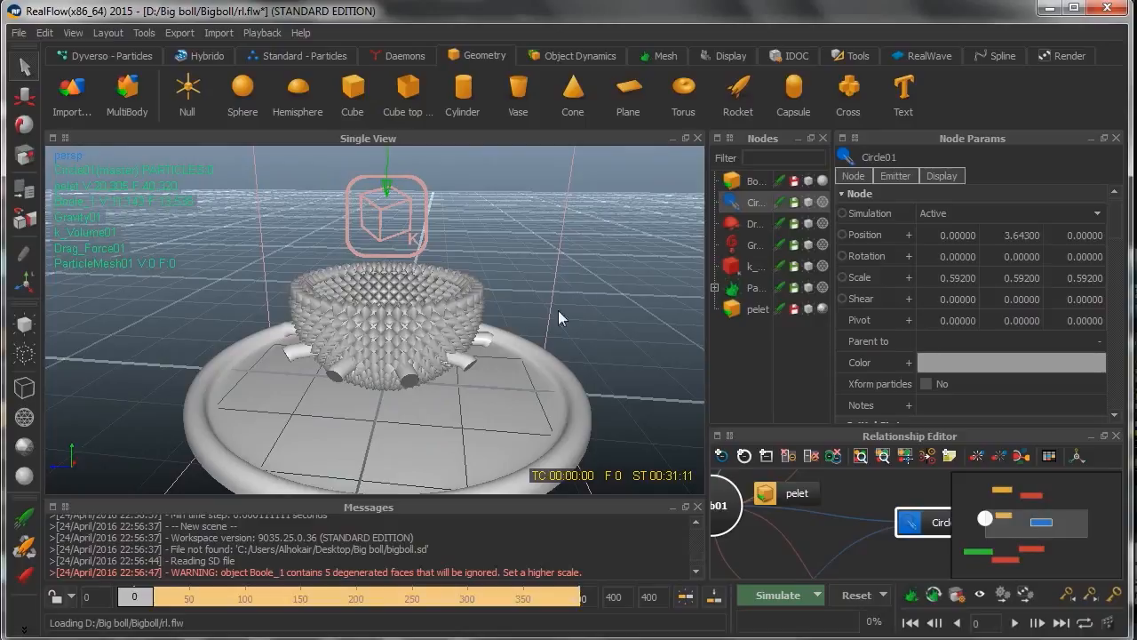
# Examine the pelet, Boole_1, Circle01, Gravity01 and k_Volume01 nodes and the available daemon types.
pyautogui.click(745, 311)
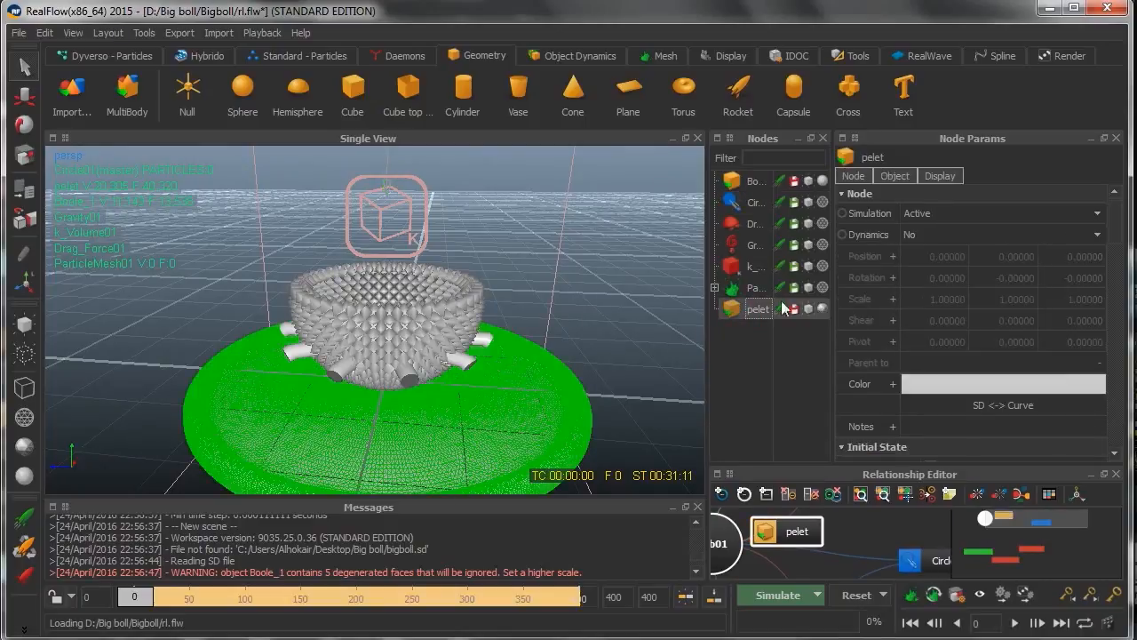
pyautogui.click(746, 185)
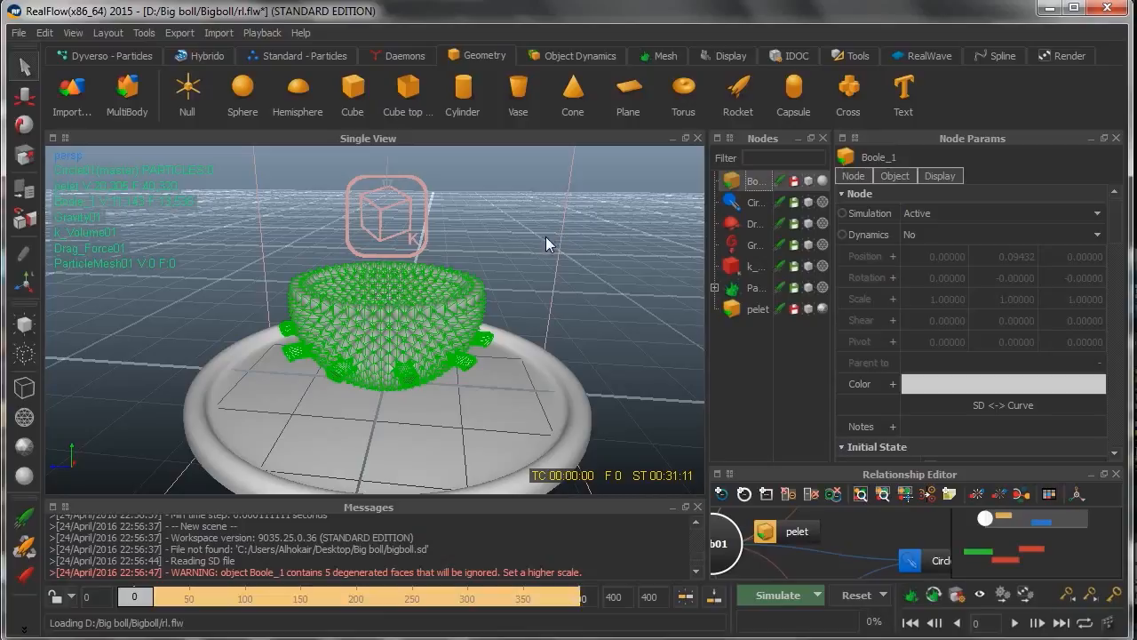
pyautogui.click(739, 203)
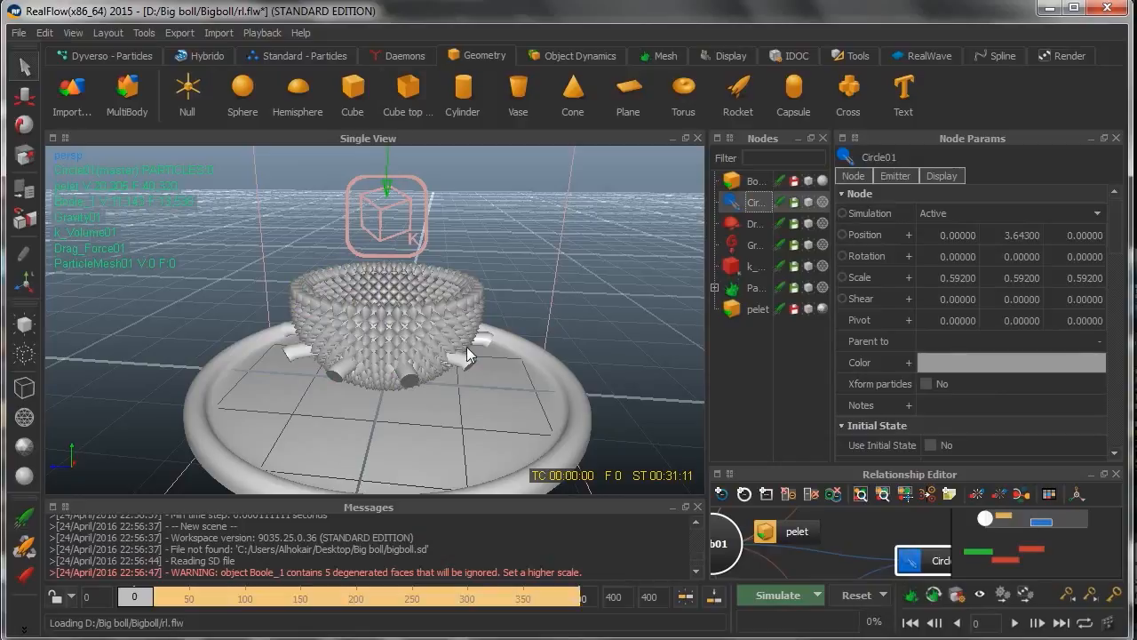
pyautogui.scroll(3, 471, 343)
pyautogui.keyDown('alt'); pyautogui.moveTo(490, 406); pyautogui.dragTo(490, 382); pyautogui.keyUp('alt')
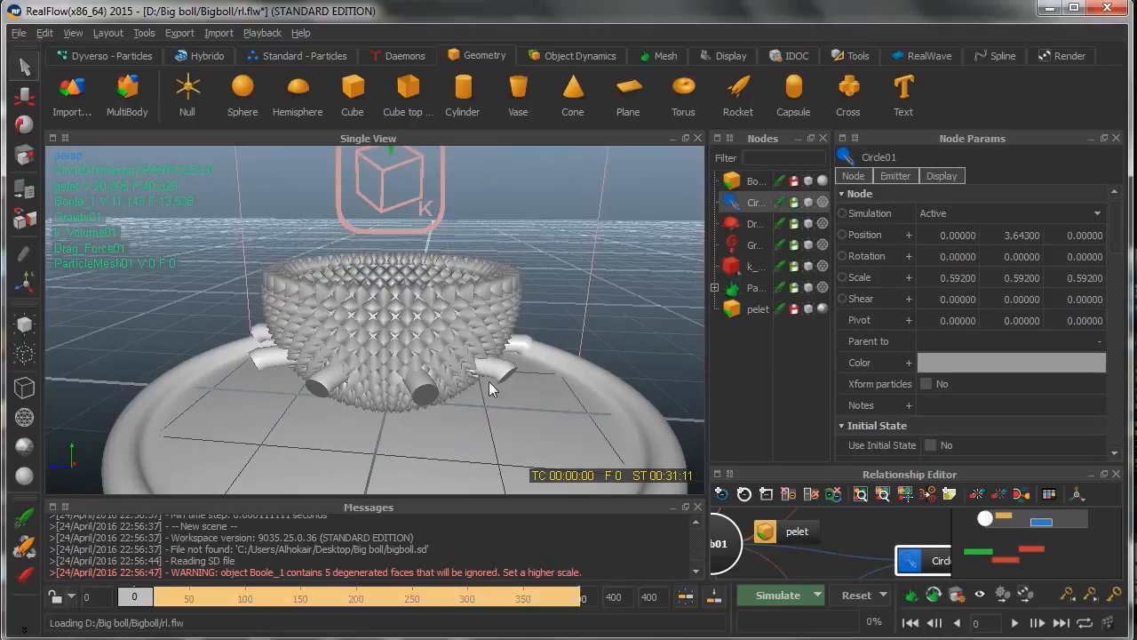
pyautogui.click(743, 245)
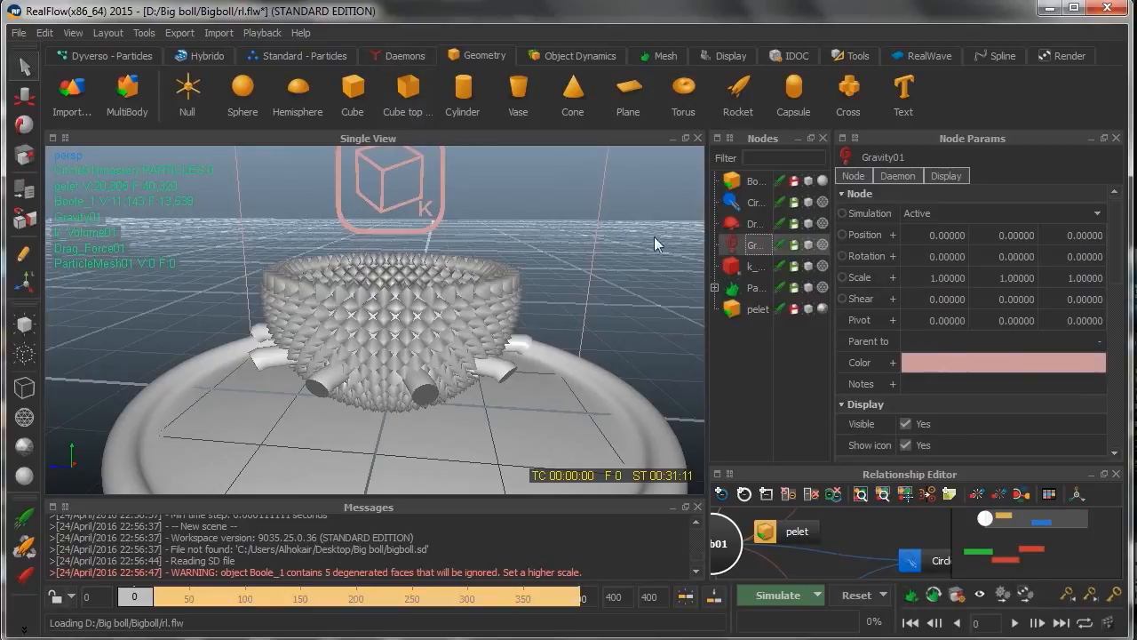
pyautogui.click(743, 268)
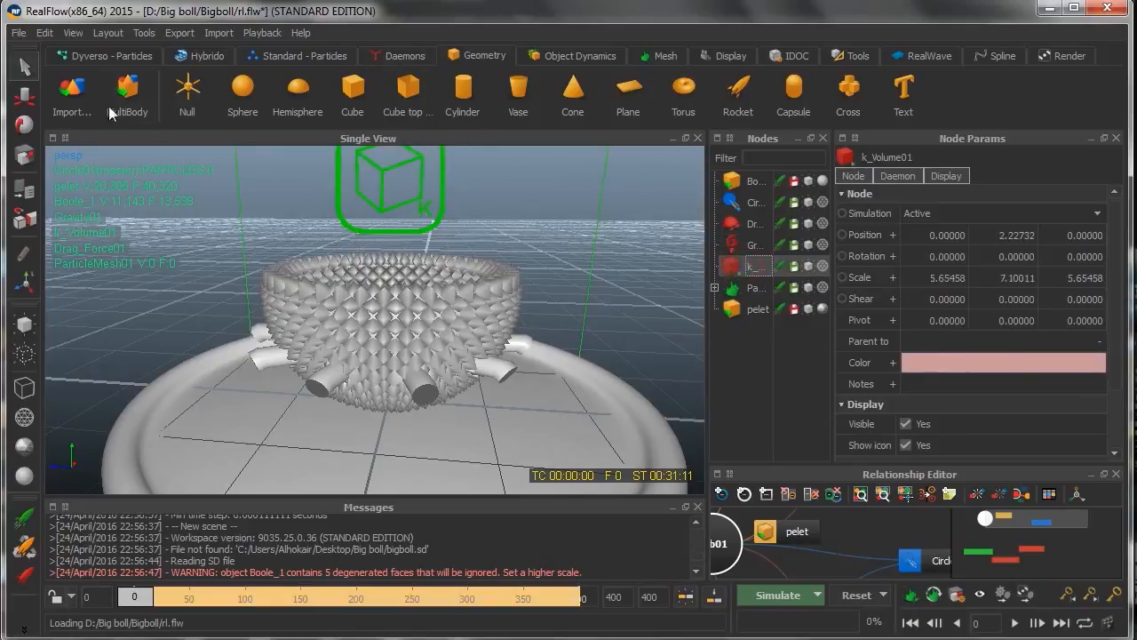
pyautogui.click(386, 57)
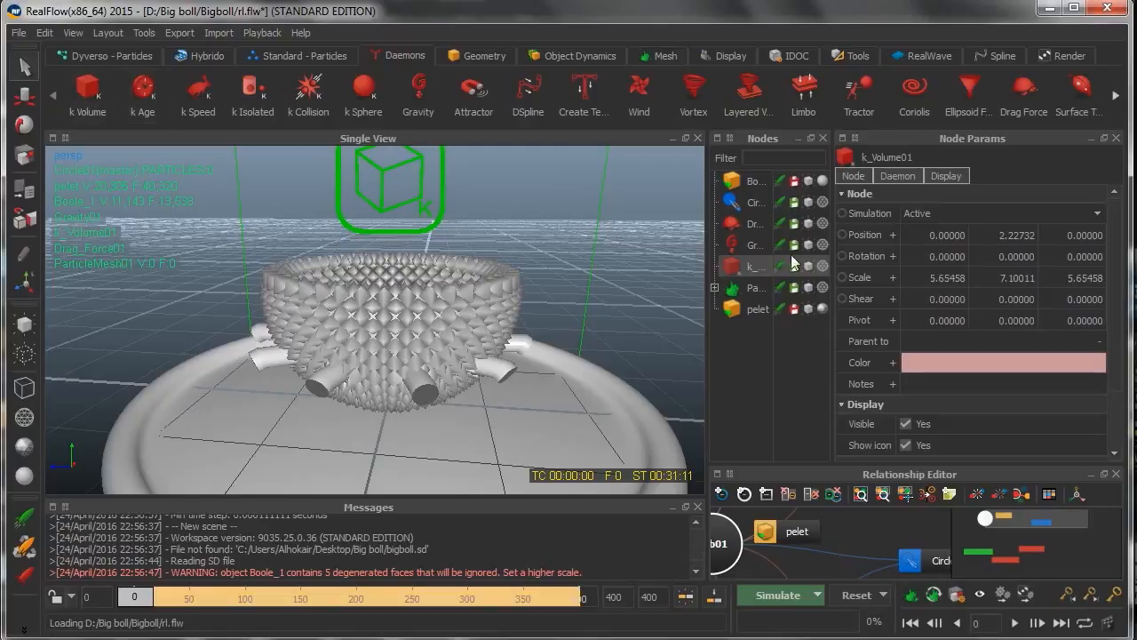
# Review the Circle01 emitter among the standard particle types, widen the node list and inspect ParticleMesh01 with its nested emitter.
pyautogui.click(751, 204)
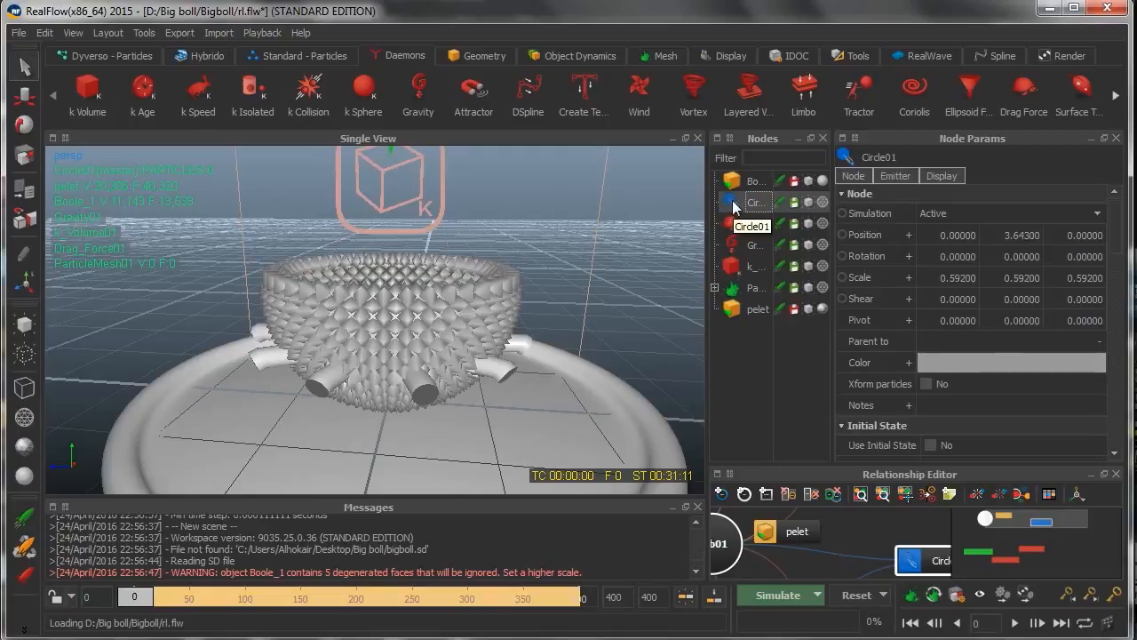
pyautogui.click(305, 57)
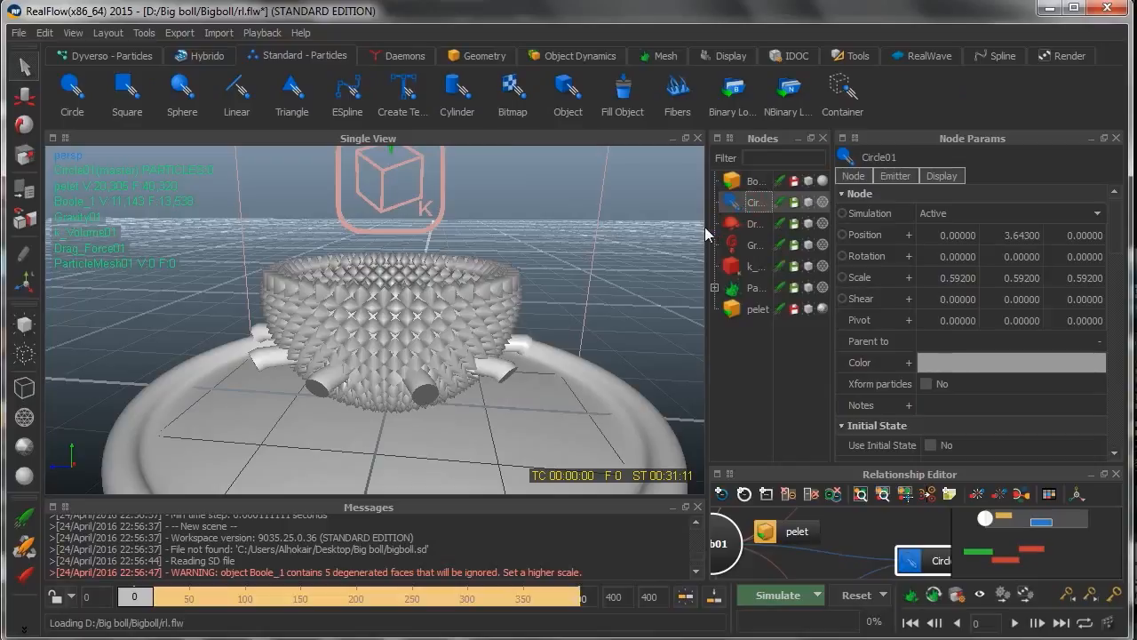
pyautogui.moveTo(709, 235); pyautogui.dragTo(681, 253)
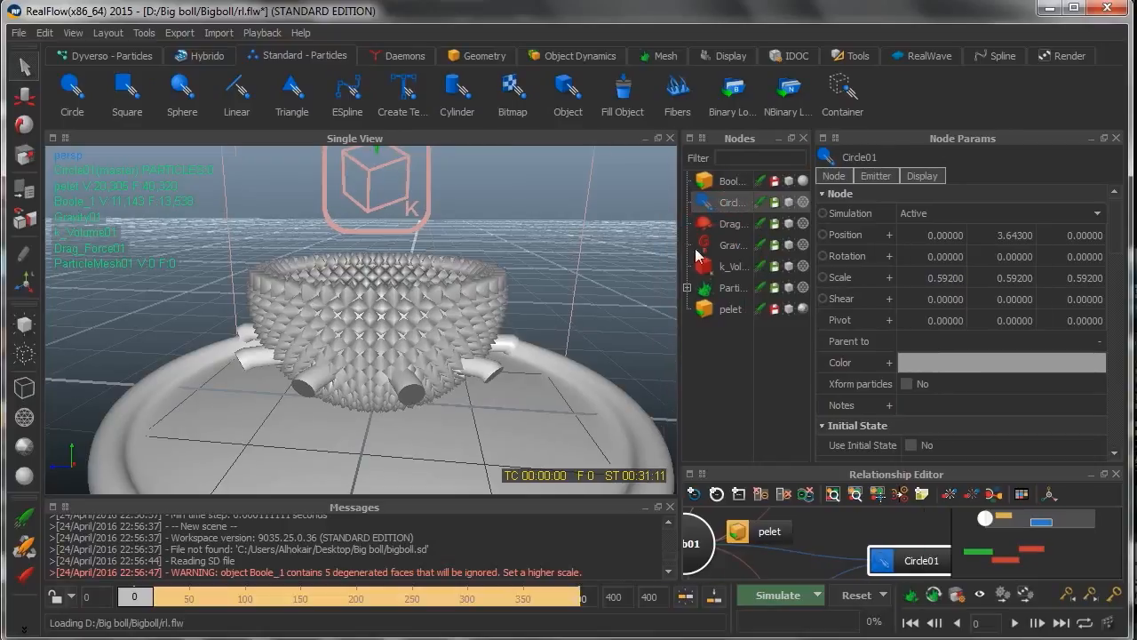
pyautogui.click(686, 287)
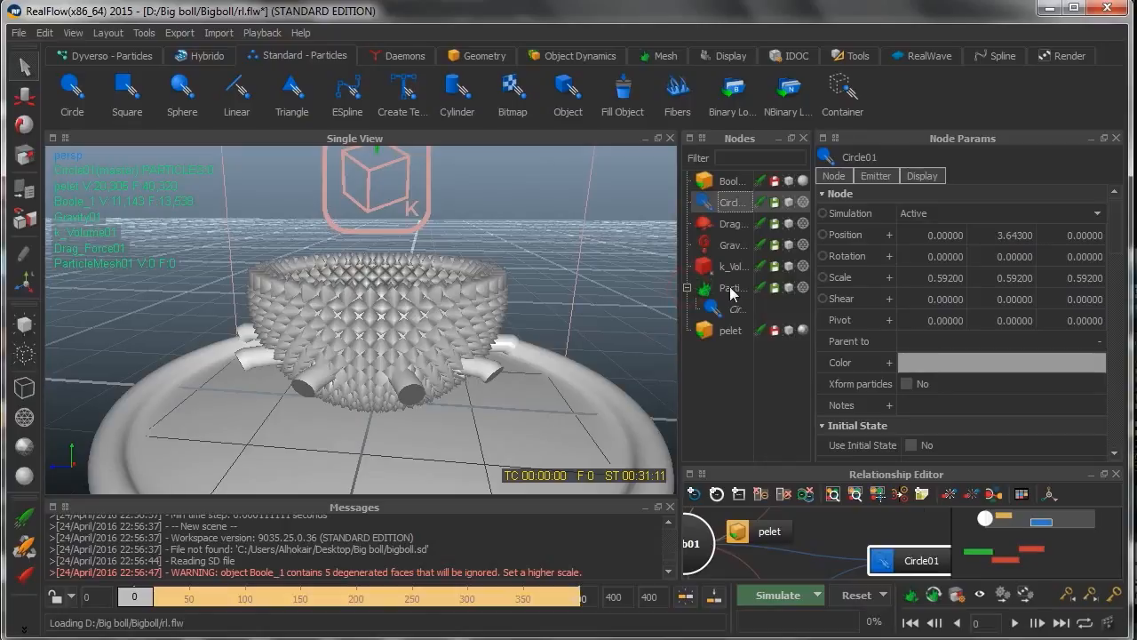
pyautogui.click(730, 294)
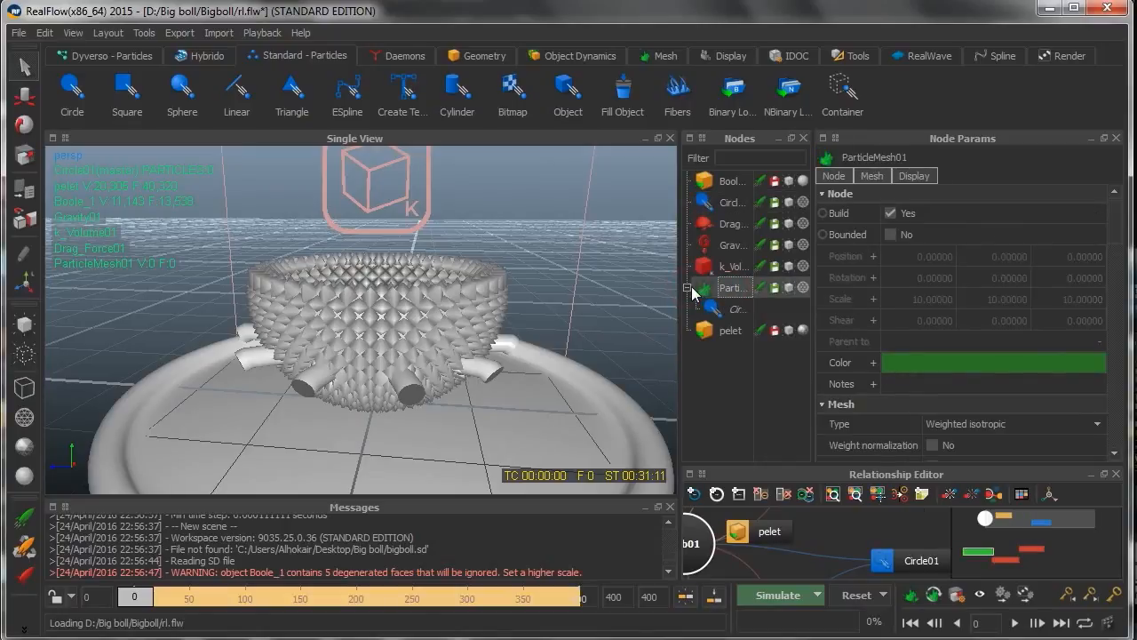
# Collapse the ParticleMesh01 node and scrub the animation to frames 400 and 389 to view the meshed fluid.
pyautogui.click(688, 288)
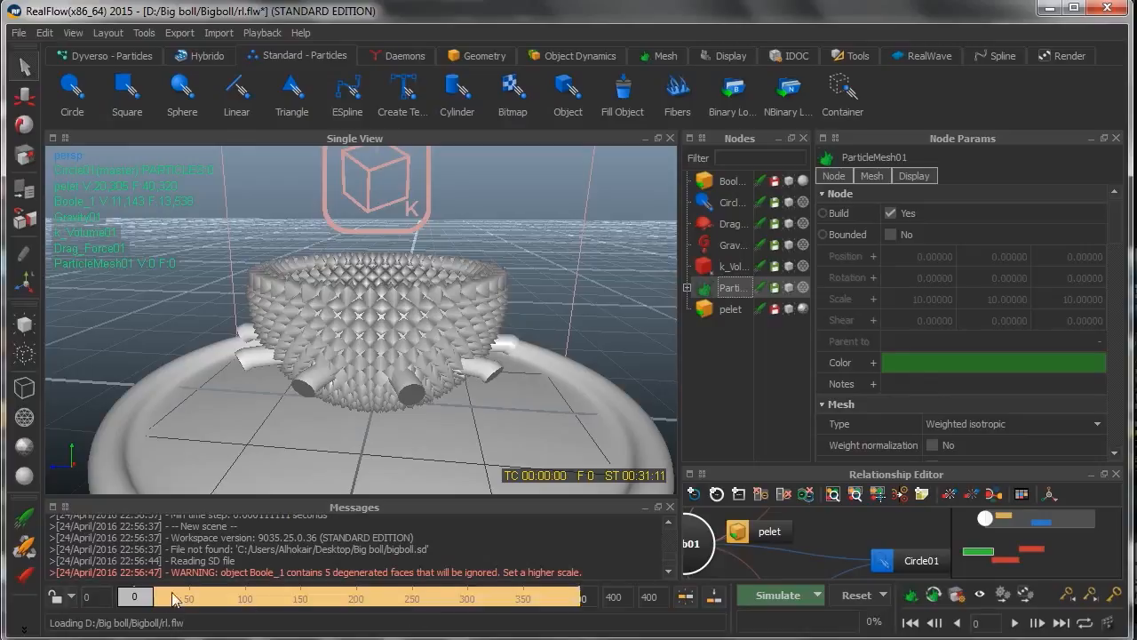
pyautogui.moveTo(141, 608); pyautogui.dragTo(608, 638)
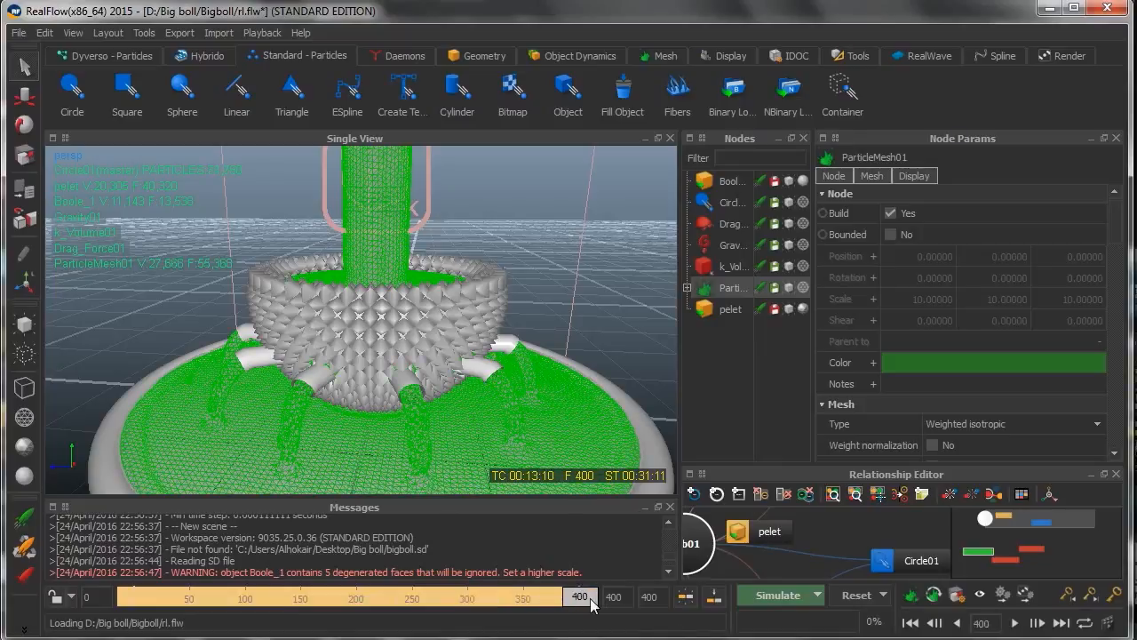
pyautogui.moveTo(594, 608); pyautogui.dragTo(567, 596)
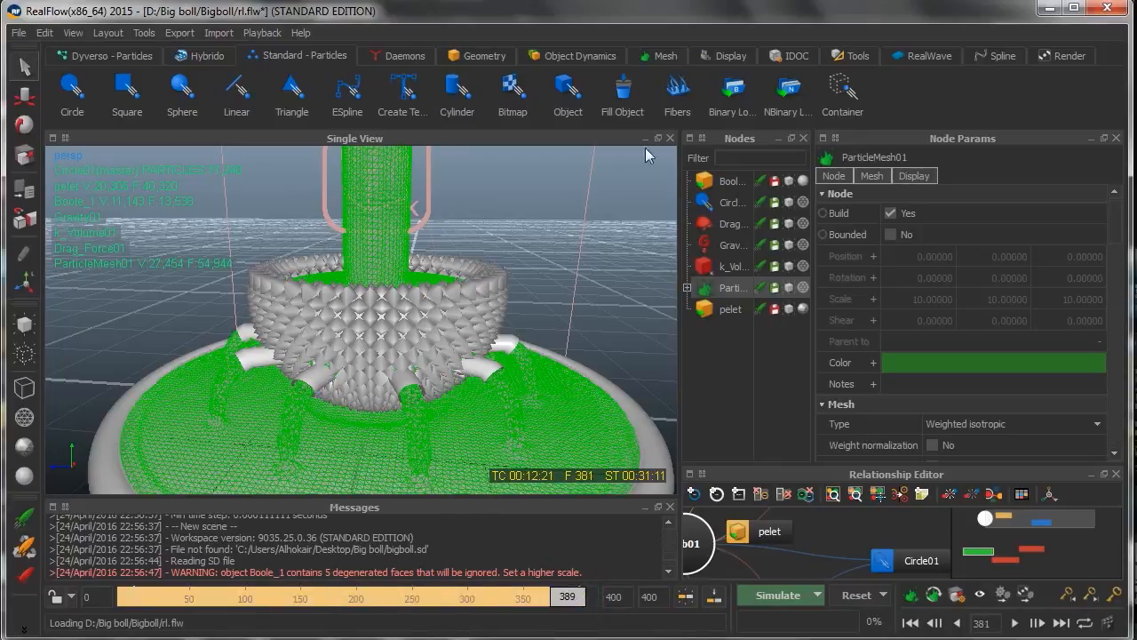
pyautogui.keyDown('alt'); pyautogui.moveTo(394, 292); pyautogui.dragTo(603, 282); pyautogui.keyUp('alt')
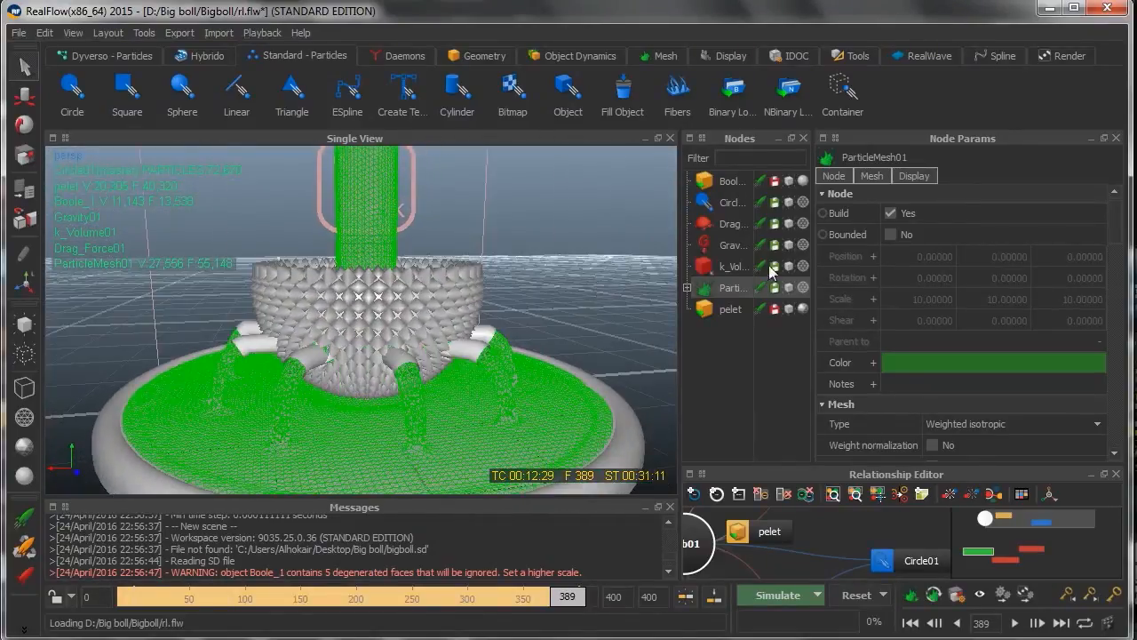
# Show the Circle01 emitter's particle parameters and open its Resolution value for editing.
pyautogui.click(734, 204)
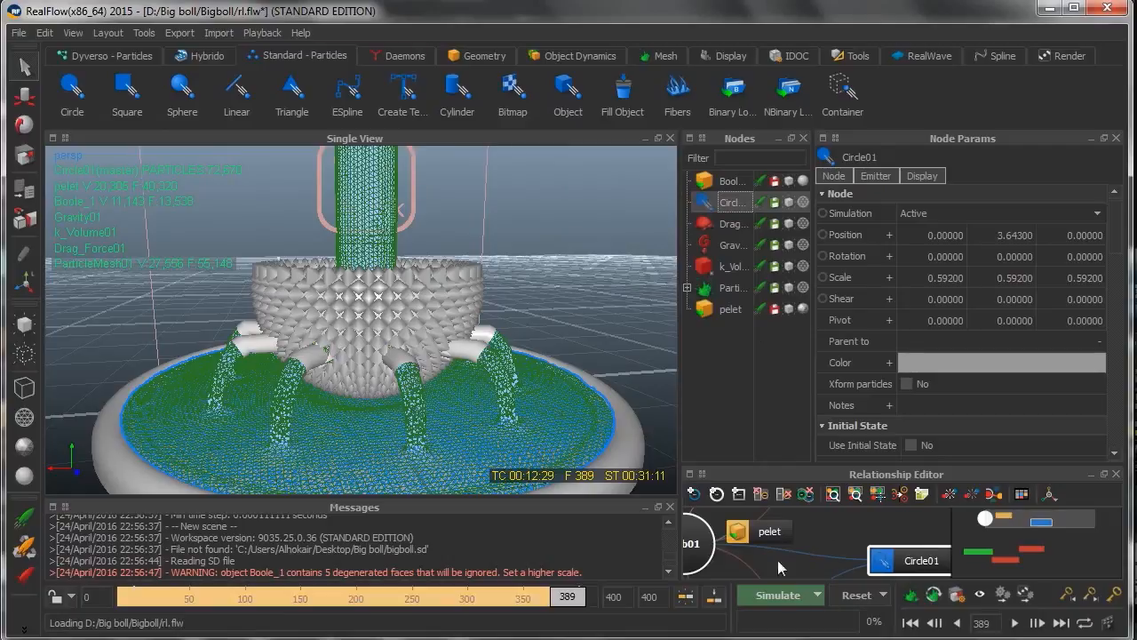
pyautogui.click(876, 177)
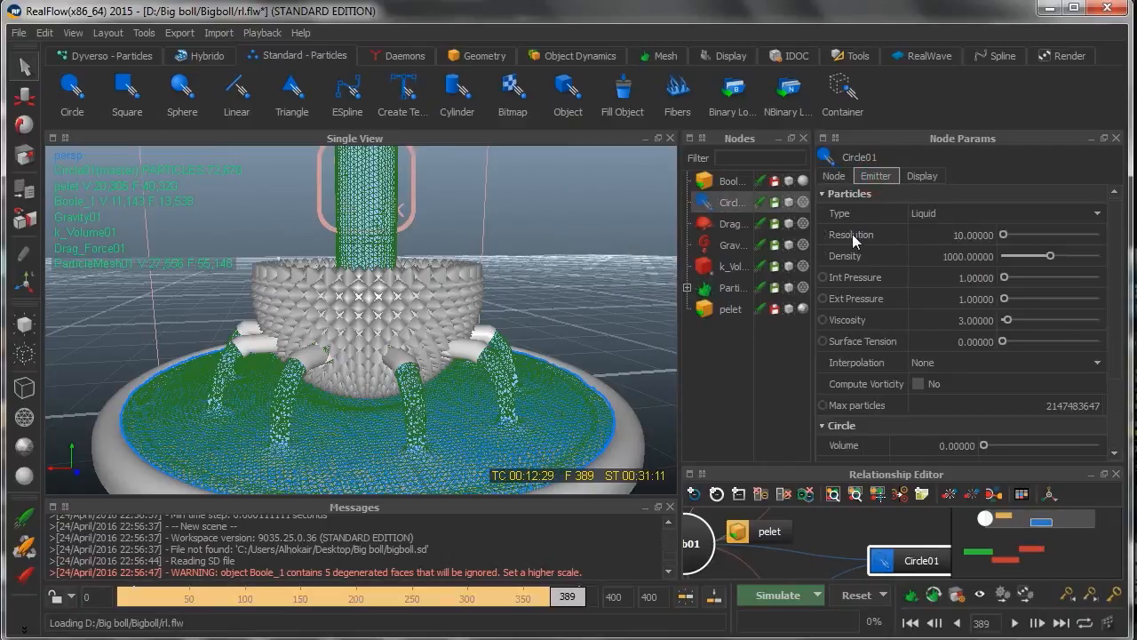
pyautogui.click(966, 234)
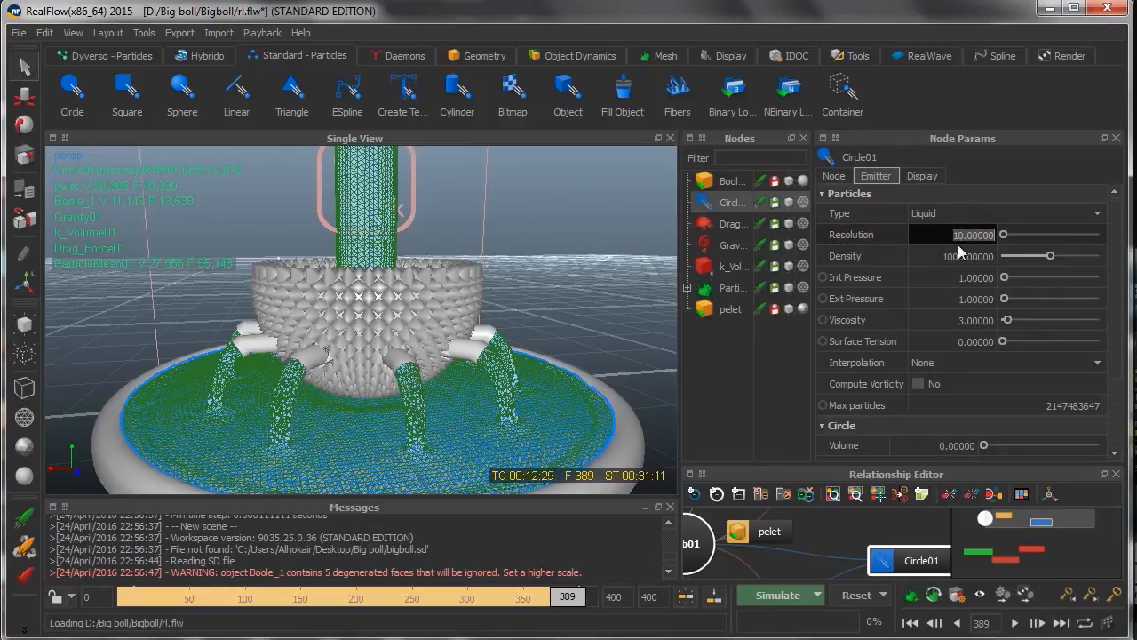
pyautogui.click(949, 238)
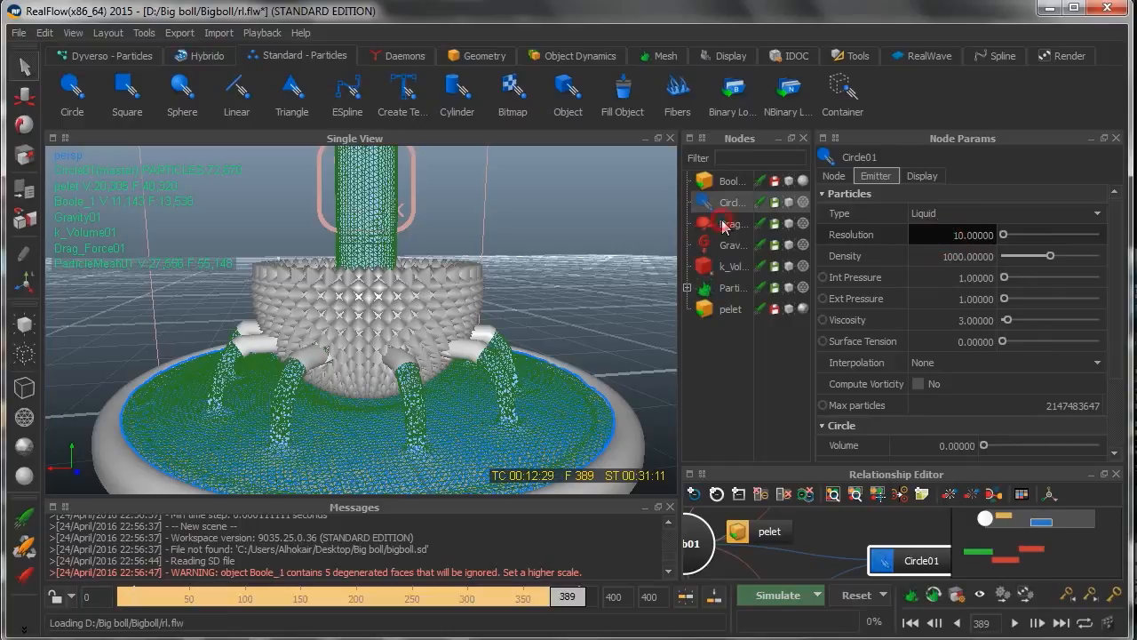
# Inspect the Drag_Force01 parameters and find the Drag Force type among the available daemons.
pyautogui.click(724, 225)
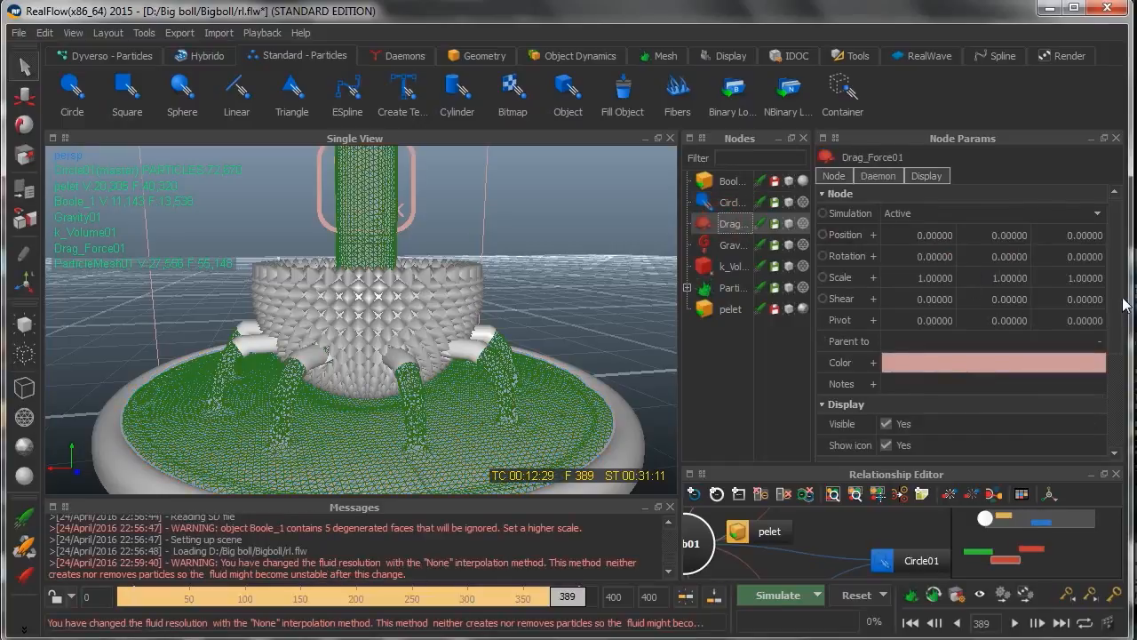
pyautogui.scroll(-5, 960, 320)
pyautogui.scroll(5, 959, 319)
pyautogui.click(411, 57)
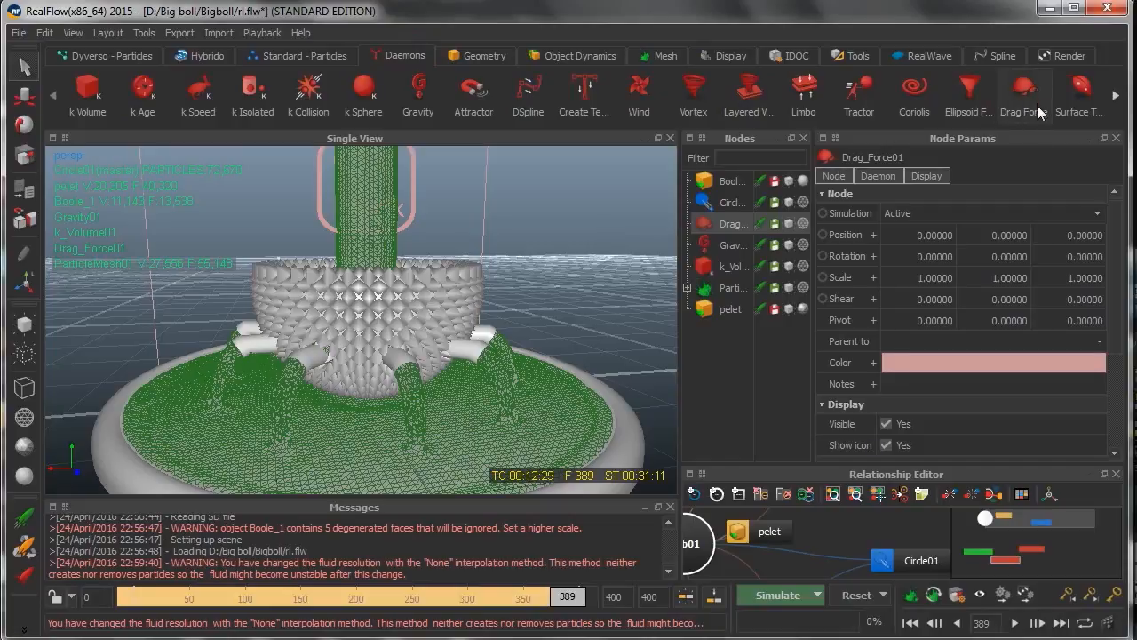
# Select k_Volume01 and examine how its bounding box surrounds the fountain from several angles and distances.
pyautogui.click(724, 266)
pyautogui.scroll(-5, 376, 247)
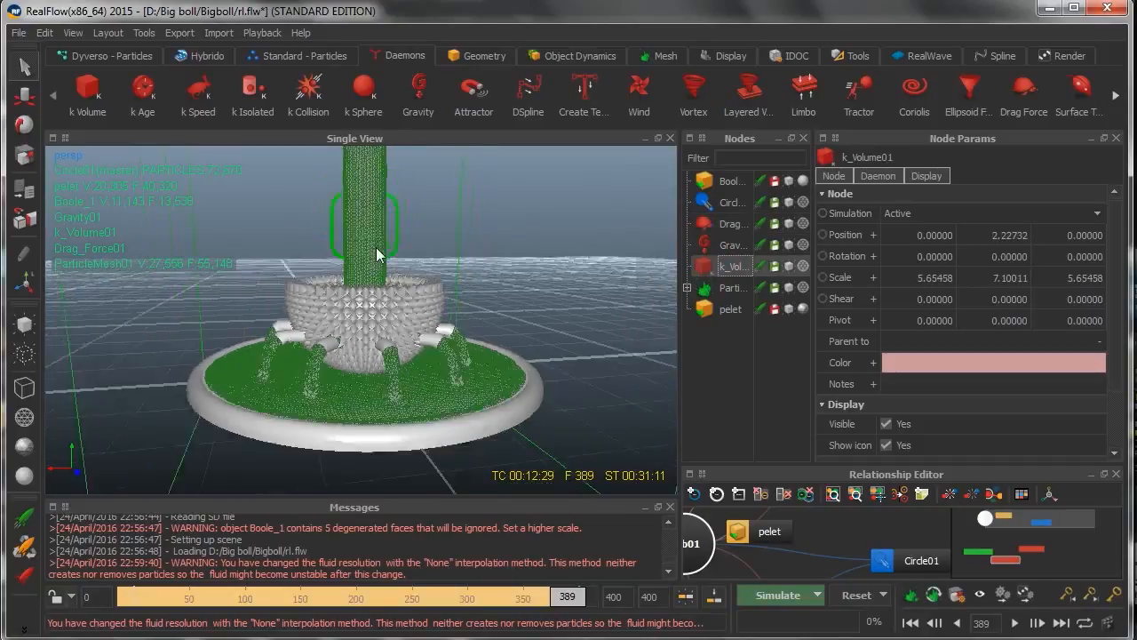
pyautogui.scroll(-3, 423, 243)
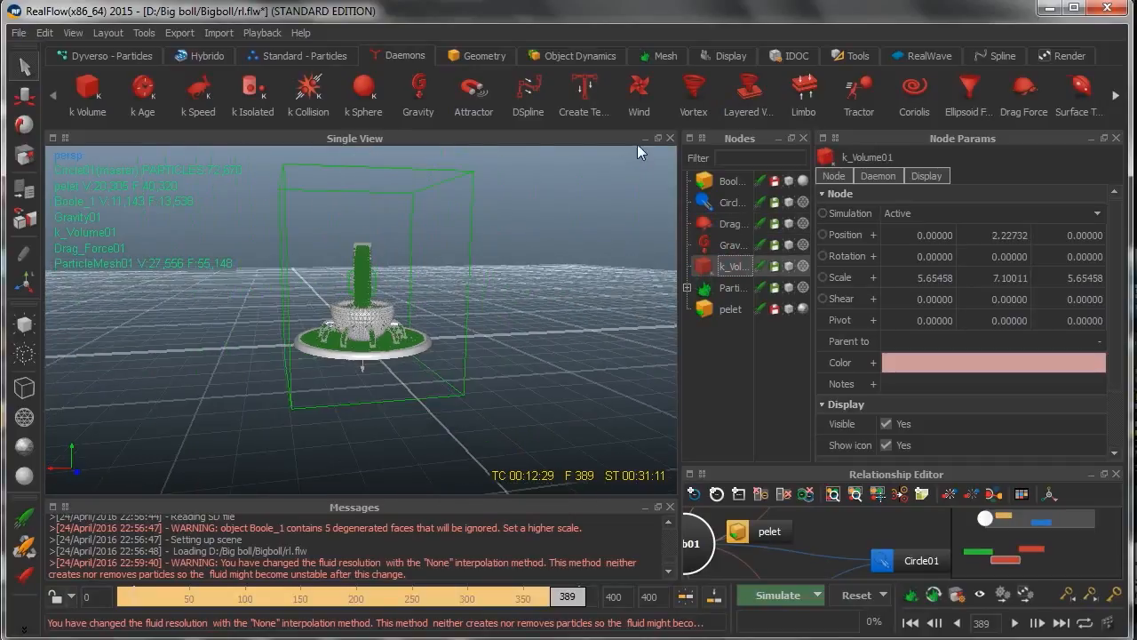
pyautogui.moveTo(541, 250)
pyautogui.keyDown('alt'); pyautogui.mouseDown()
pyautogui.moveTo(445, 315)
pyautogui.moveTo(592, 295)
pyautogui.moveTo(561, 288)
pyautogui.moveTo(540, 243)
pyautogui.moveTo(535, 252)
pyautogui.mouseUp(); pyautogui.keyUp('alt')
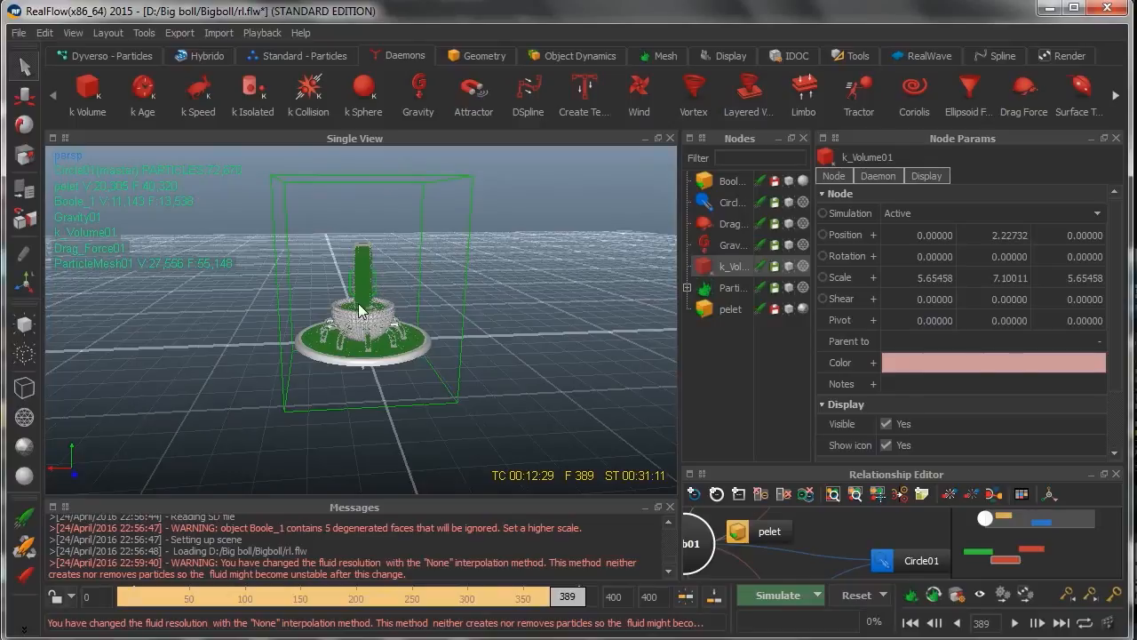
pyautogui.scroll(3, 388, 335)
pyautogui.scroll(3, 388, 328)
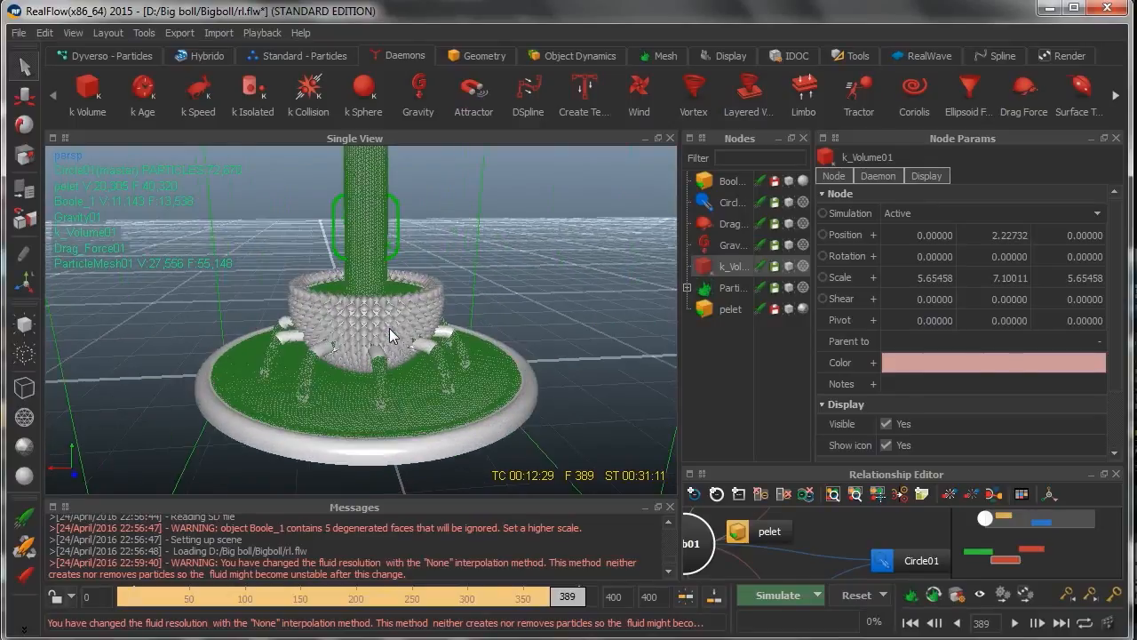
pyautogui.scroll(-1, 395, 323)
pyautogui.scroll(-3, 397, 324)
pyautogui.keyDown('alt'); pyautogui.moveTo(303, 336); pyautogui.dragTo(481, 386); pyautogui.keyUp('alt')
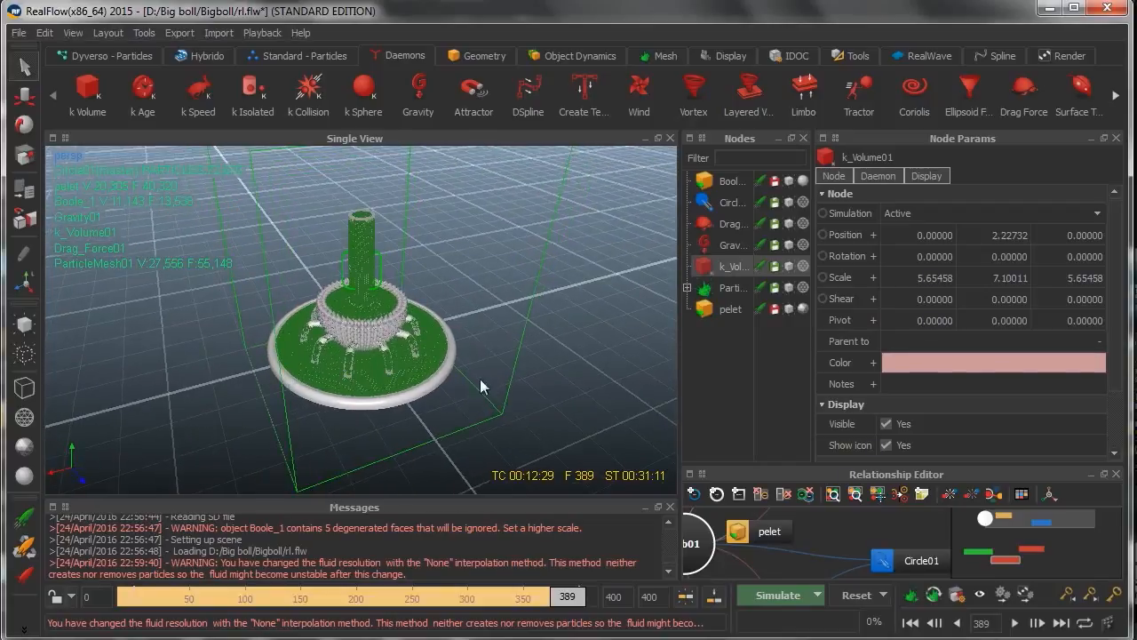
pyautogui.keyDown('alt'); pyautogui.moveTo(527, 345); pyautogui.dragTo(497, 285); pyautogui.keyUp('alt')
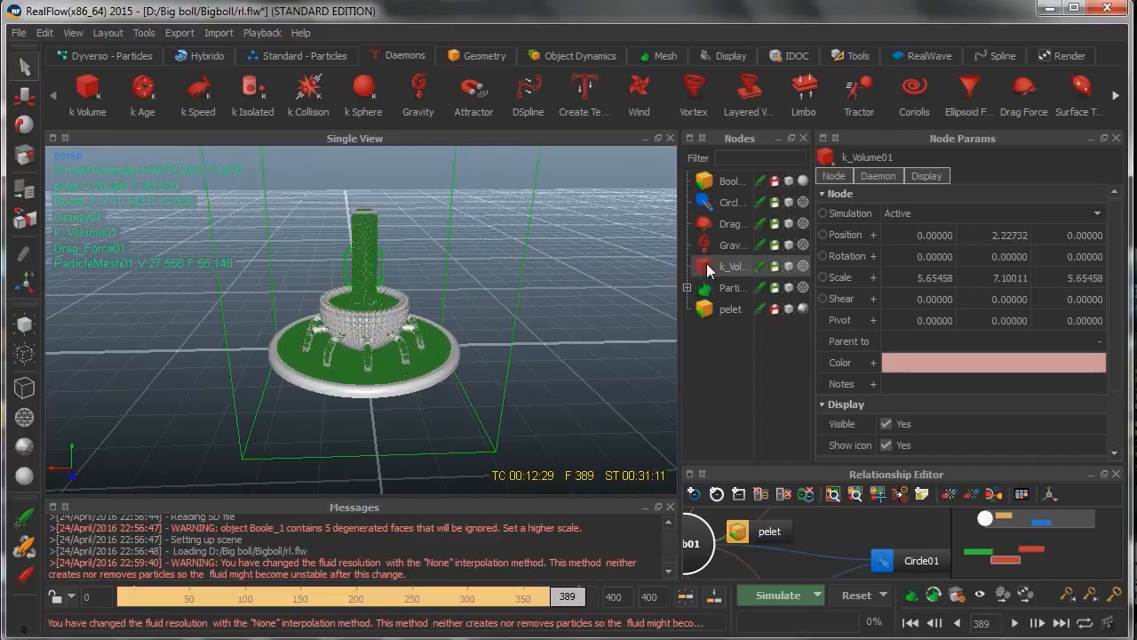
# Review the k_Volume01 node's position, scale, display and fit settings.
pyautogui.scroll(-3, 1125, 279)
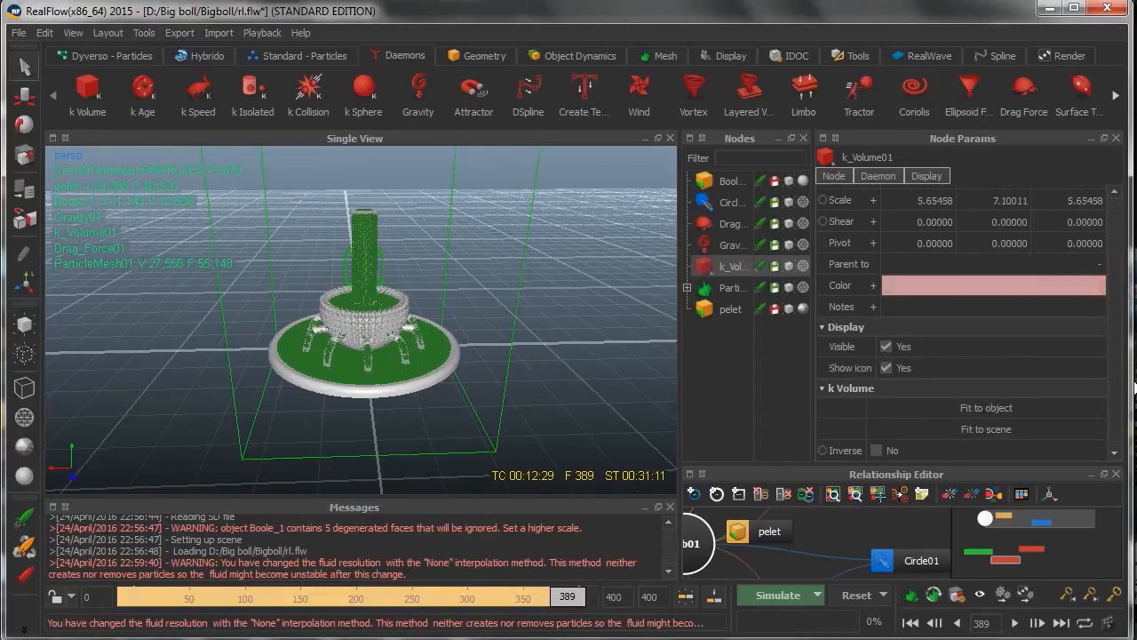
pyautogui.scroll(3, 1111, 388)
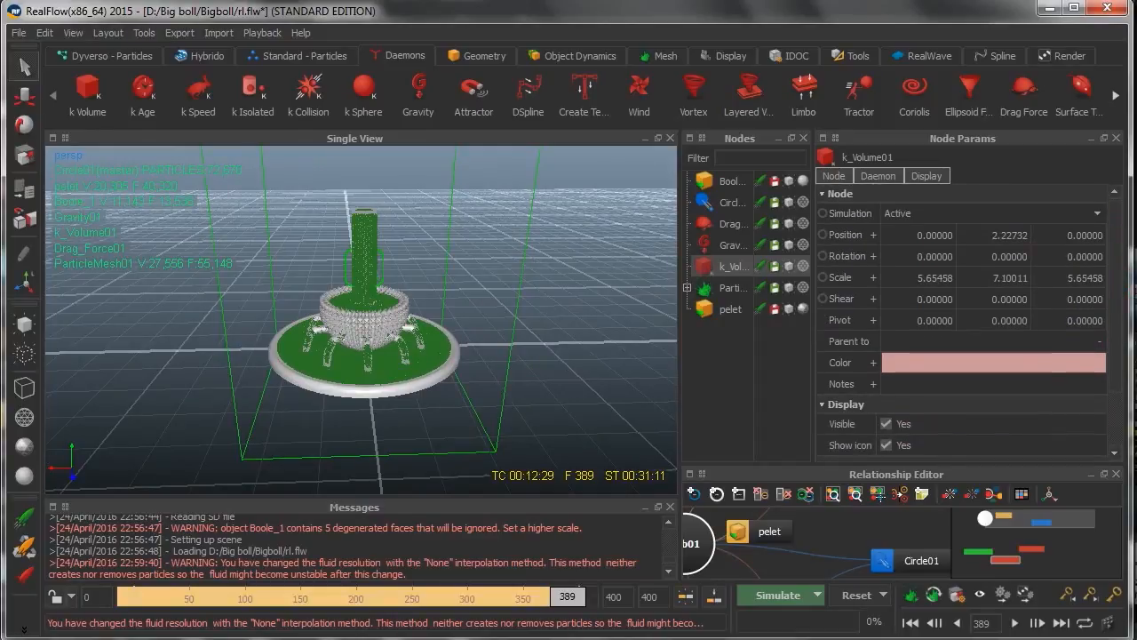
pyautogui.scroll(-3, 963, 319)
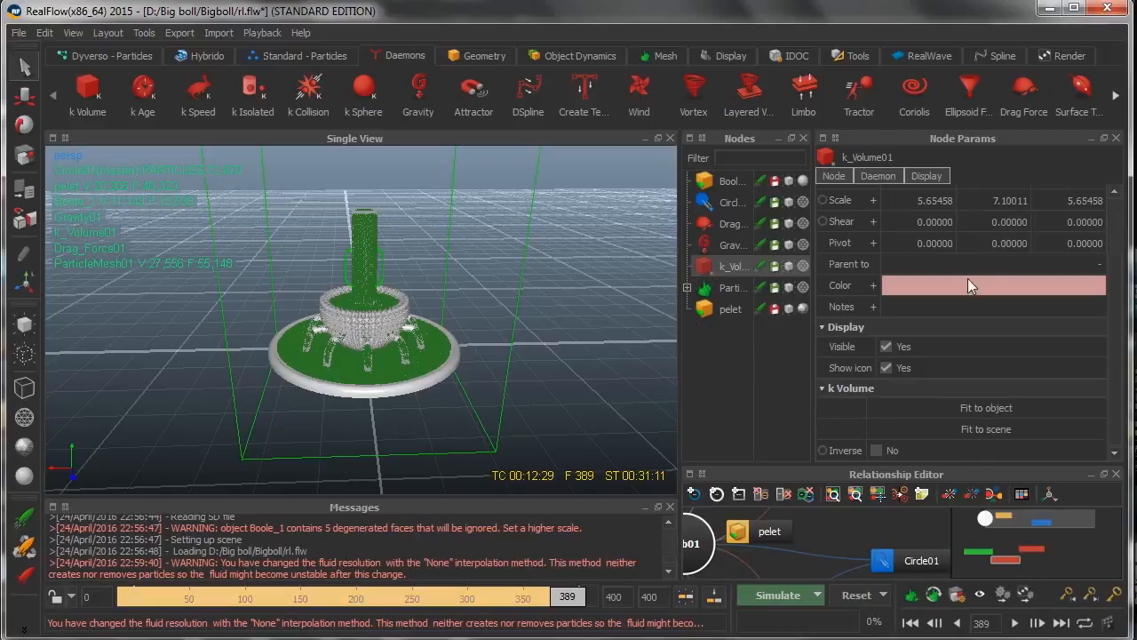
pyautogui.scroll(2, 968, 284)
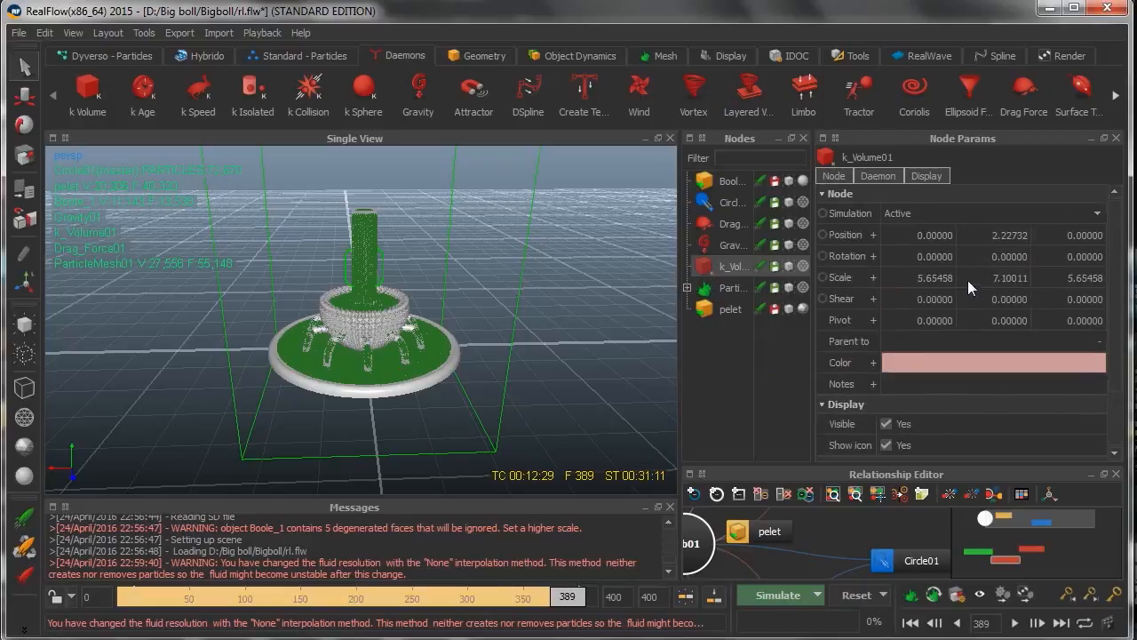
# Go through the Gravity01, Drag_Force01, Circle01 and Boole_1 nodes, examining the selected bowl up close and from above.
pyautogui.click(732, 246)
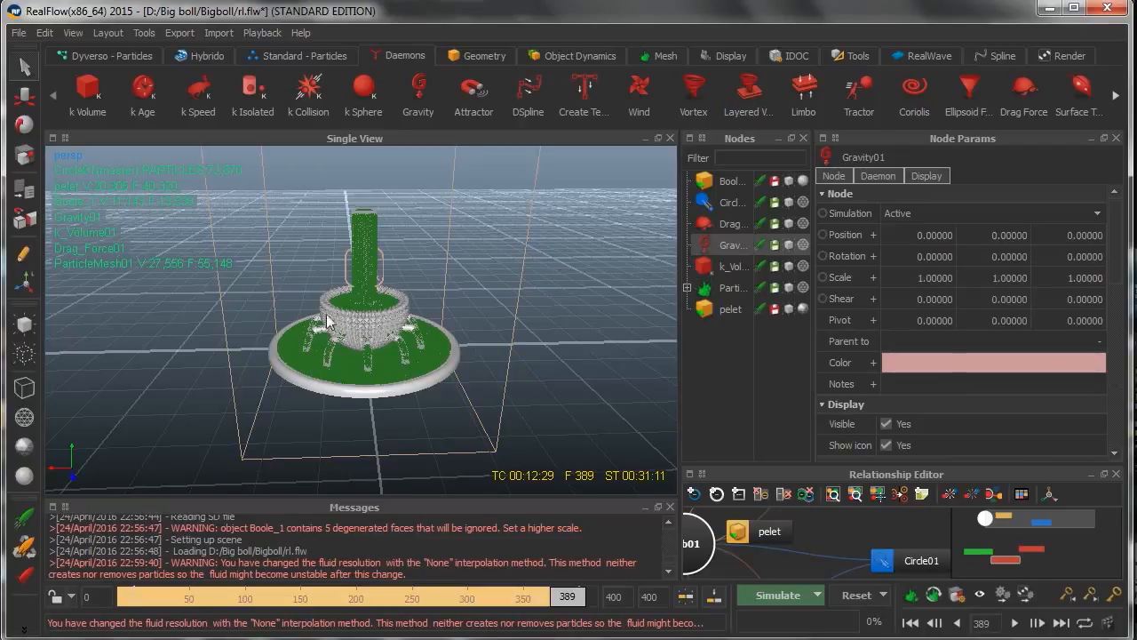
pyautogui.click(733, 224)
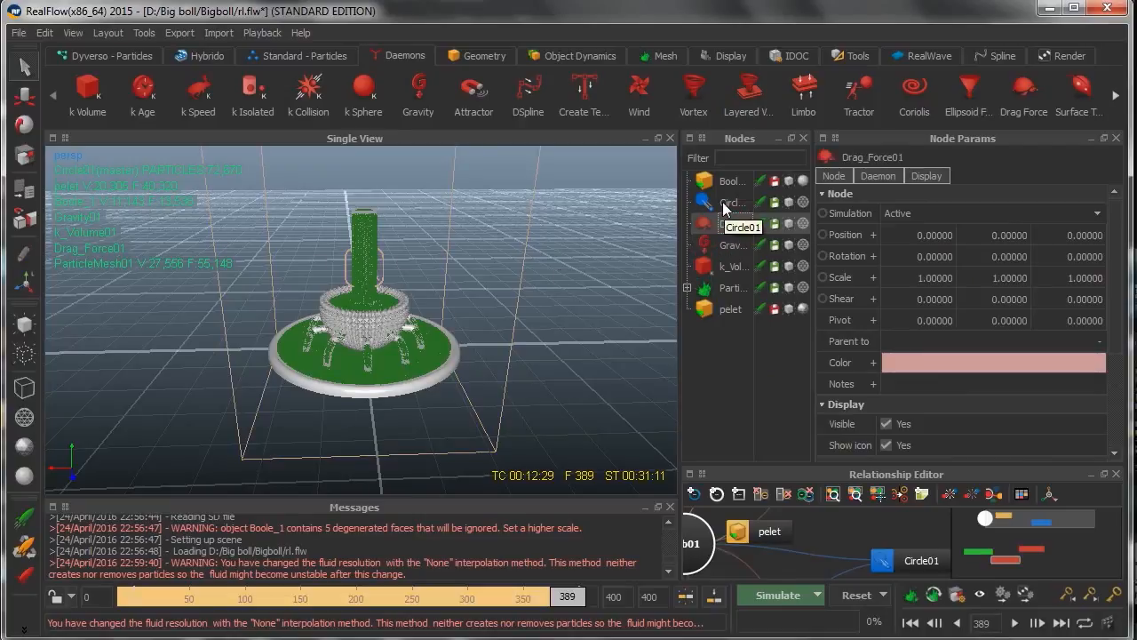
pyautogui.click(733, 203)
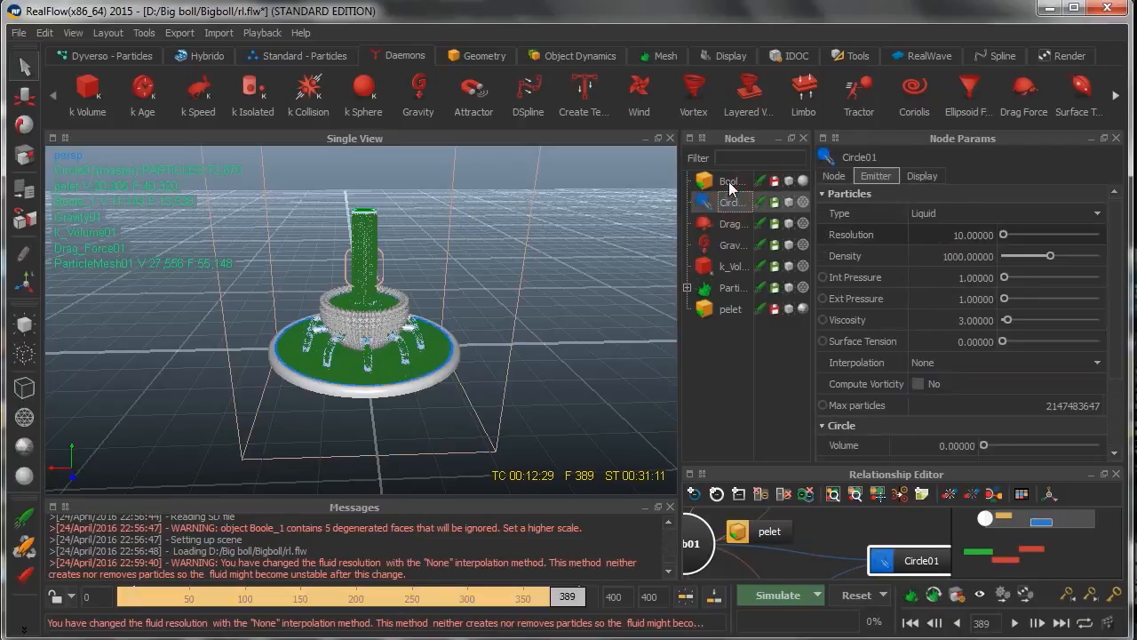
pyautogui.click(731, 181)
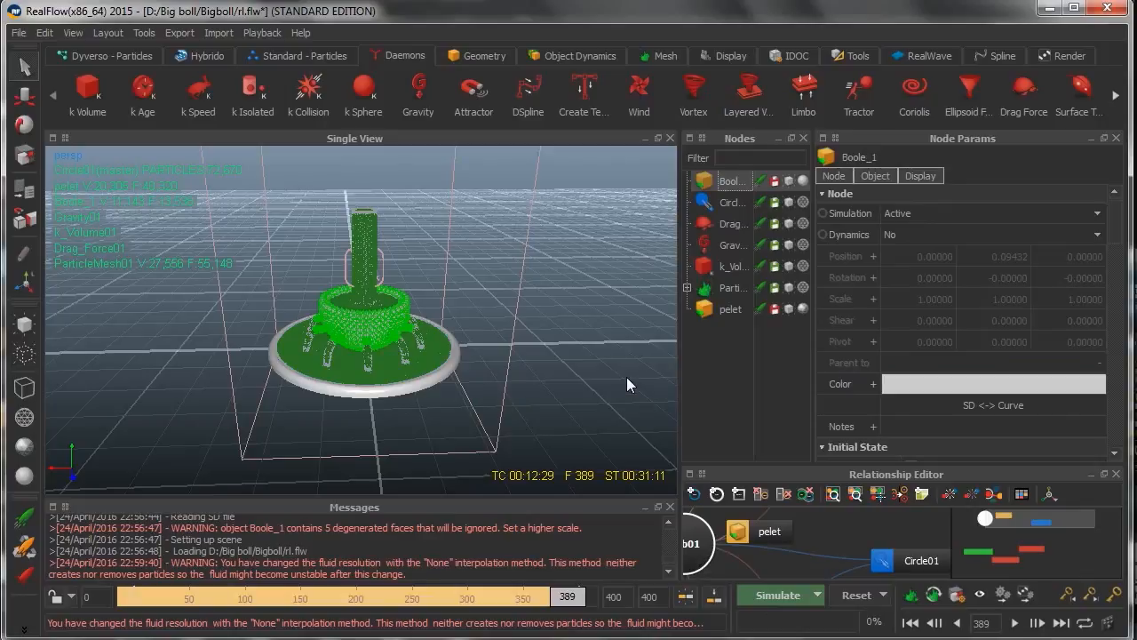
pyautogui.moveTo(535, 373); pyautogui.dragTo(422, 326, button='middle')
pyautogui.scroll(5, 411, 276)
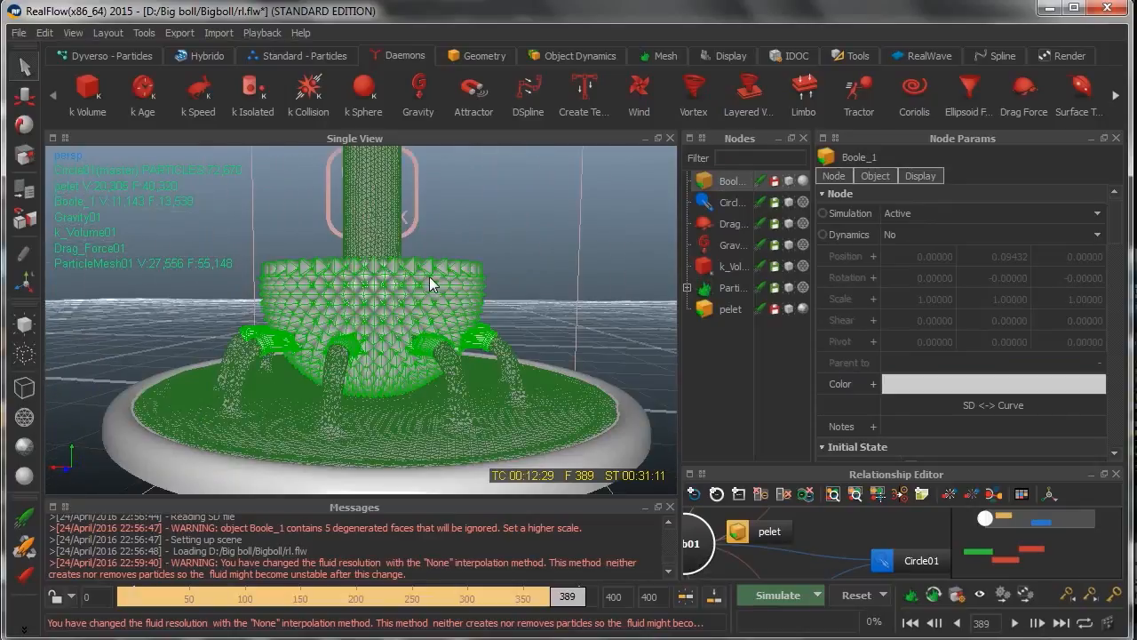
pyautogui.scroll(-5, 451, 274)
pyautogui.moveTo(453, 274); pyautogui.dragTo(591, 573, button='middle')
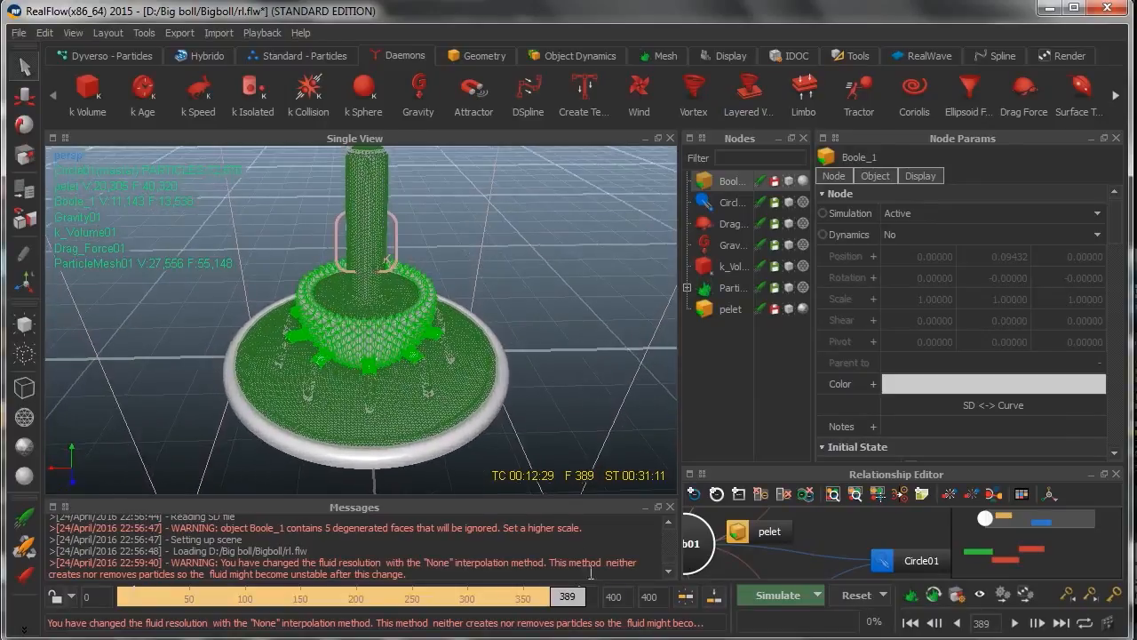
# Scrub the simulation between frames 0 and 400, stop at frame 388 and view the fountain from a lower angle.
pyautogui.moveTo(586, 606); pyautogui.dragTo(190, 613)
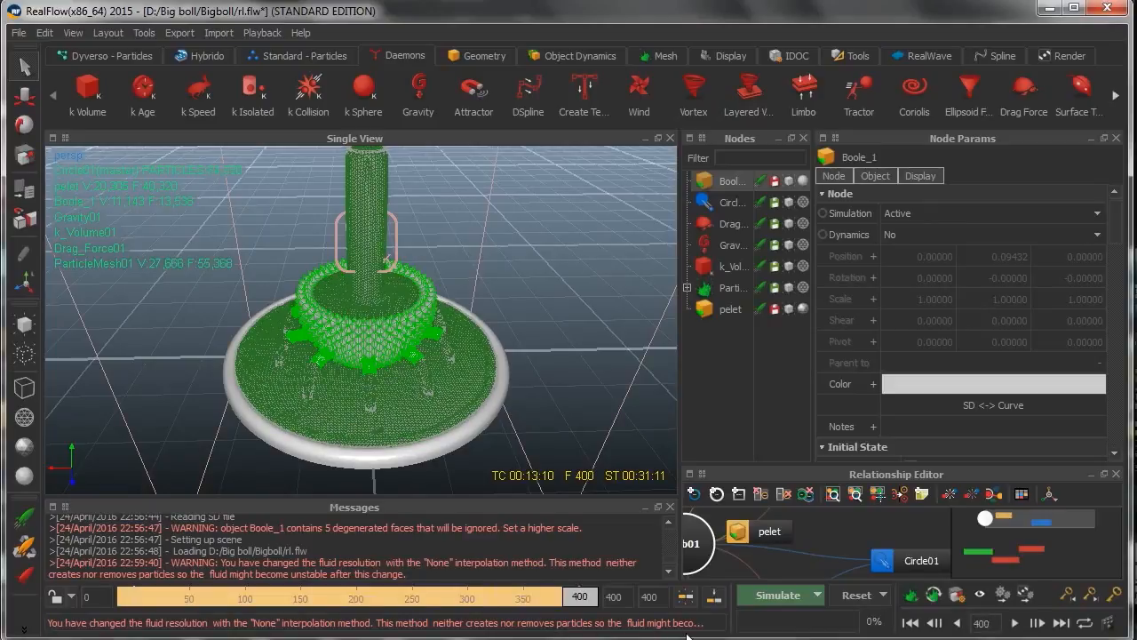
pyautogui.moveTo(591, 609); pyautogui.dragTo(100, 593)
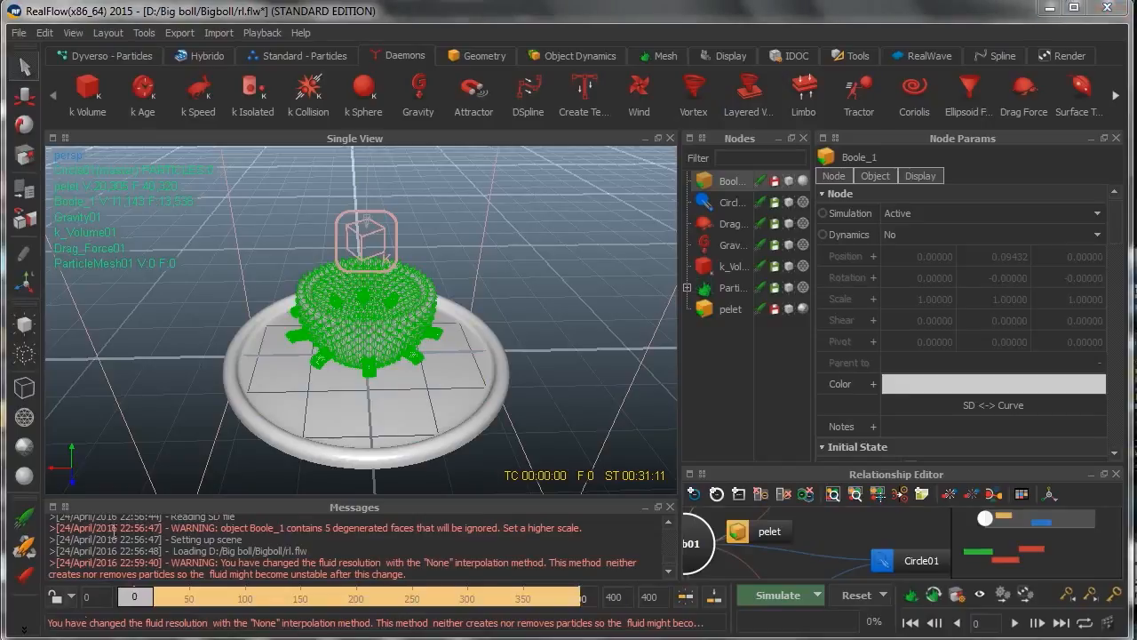
pyautogui.moveTo(147, 608)
pyautogui.mouseDown()
pyautogui.moveTo(560, 600)
pyautogui.moveTo(307, 600)
pyautogui.moveTo(511, 600)
pyautogui.moveTo(557, 586)
pyautogui.moveTo(548, 586)
pyautogui.mouseUp()
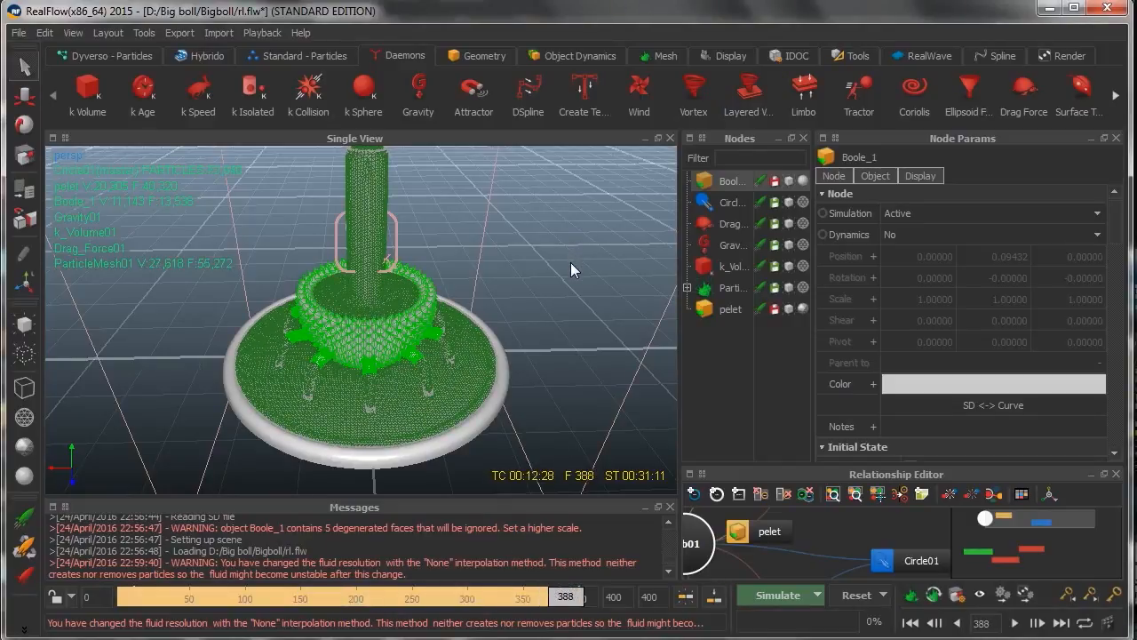
pyautogui.keyDown('alt'); pyautogui.moveTo(558, 304); pyautogui.dragTo(671, 267); pyautogui.keyUp('alt')
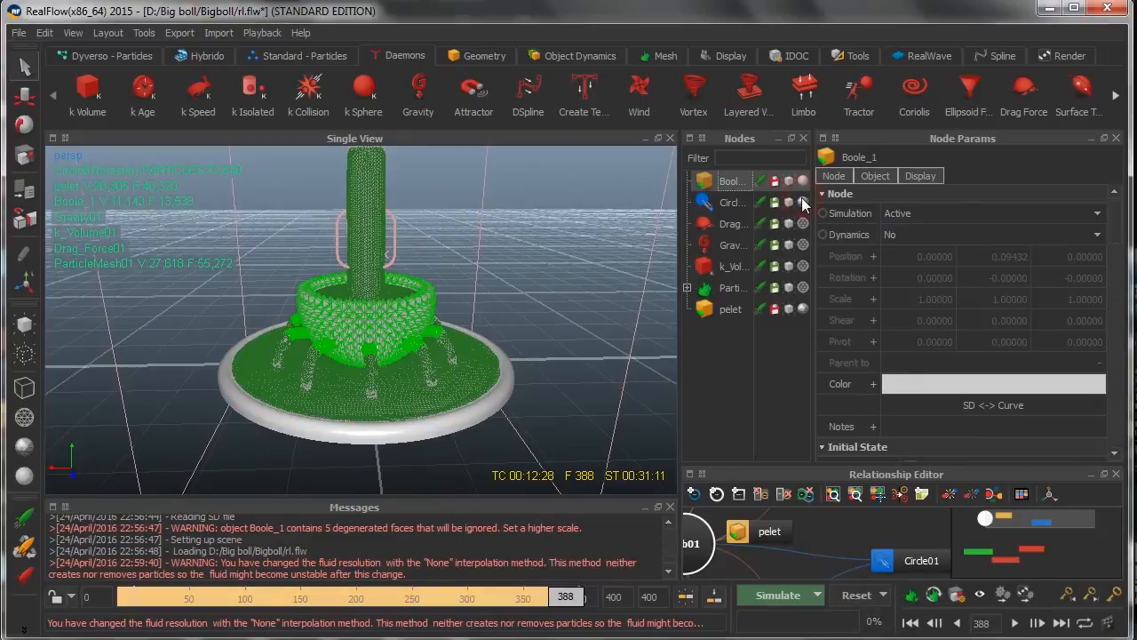
# Select the Circle01 emitter and examine the fluid running from the bowl's tubes onto the disc up close.
pyautogui.click(731, 203)
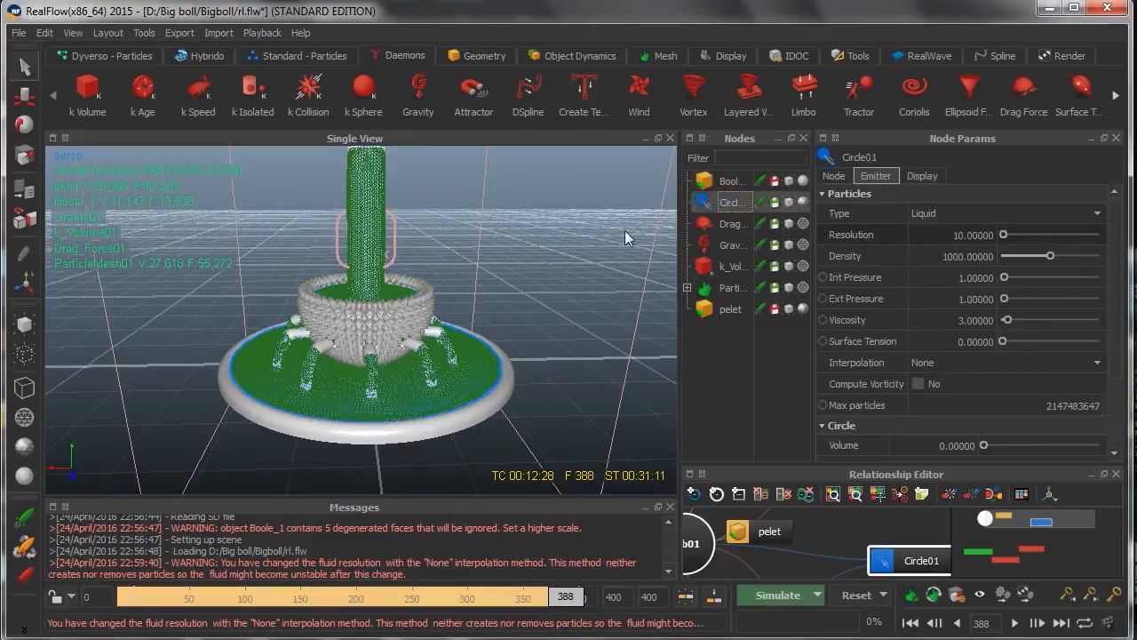
pyautogui.scroll(5, 425, 253)
pyautogui.scroll(5, 409, 435)
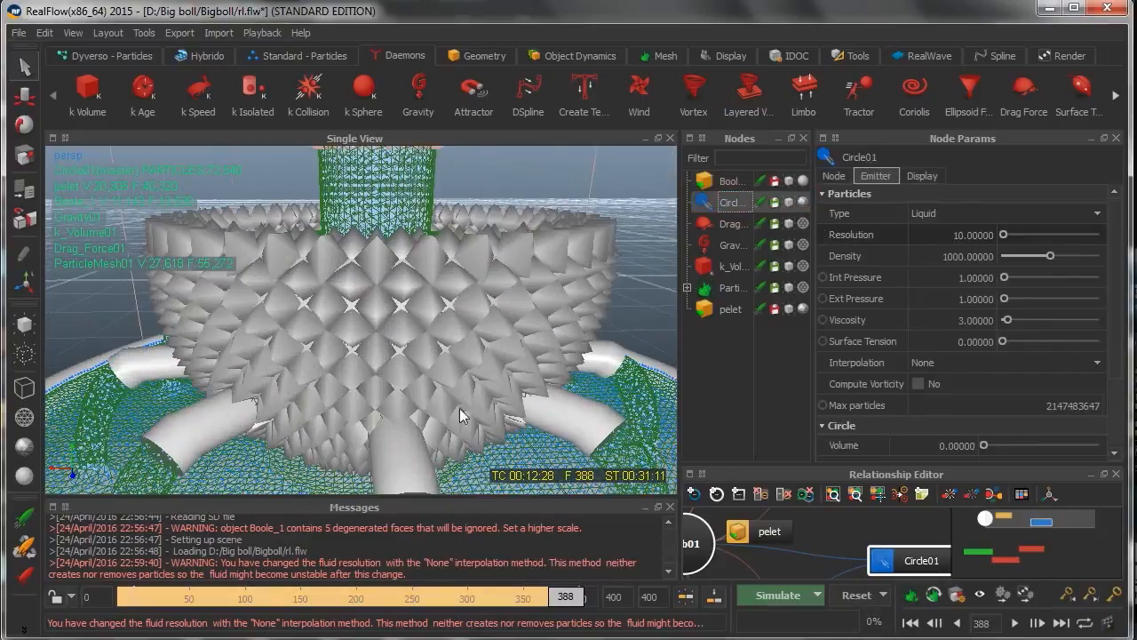
pyautogui.scroll(-4, 500, 364)
pyautogui.keyDown('alt'); pyautogui.moveTo(463, 385); pyautogui.dragTo(562, 311); pyautogui.keyUp('alt')
pyautogui.keyDown('alt'); pyautogui.moveTo(563, 232); pyautogui.dragTo(521, 179, button='middle'); pyautogui.keyUp('alt')
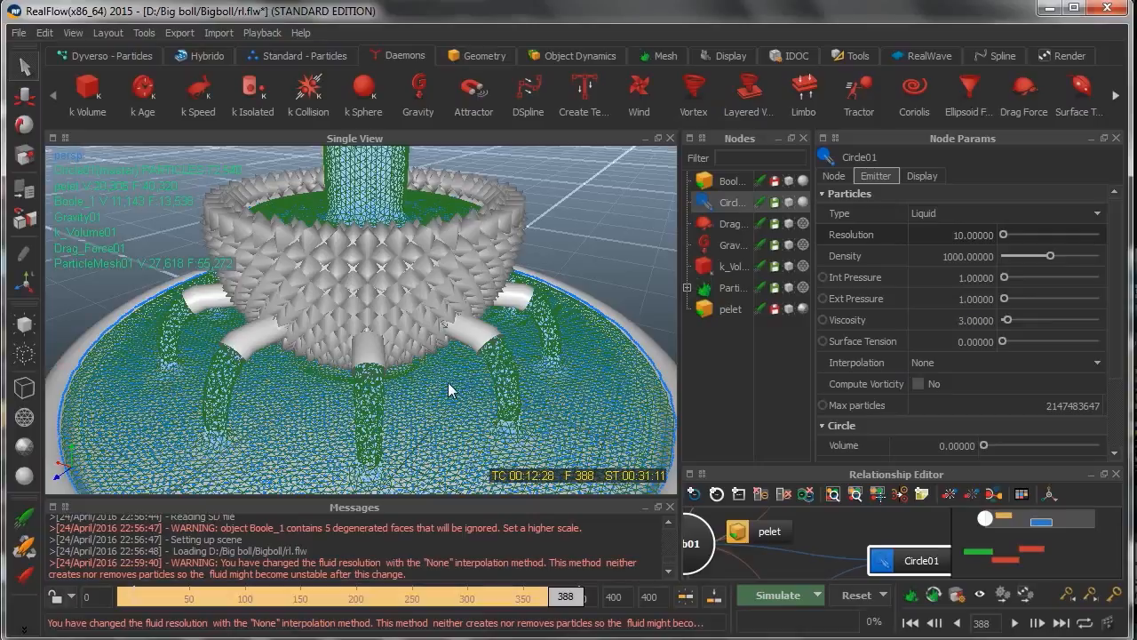
pyautogui.keyDown('alt'); pyautogui.moveTo(378, 377); pyautogui.dragTo(394, 348); pyautogui.keyUp('alt')
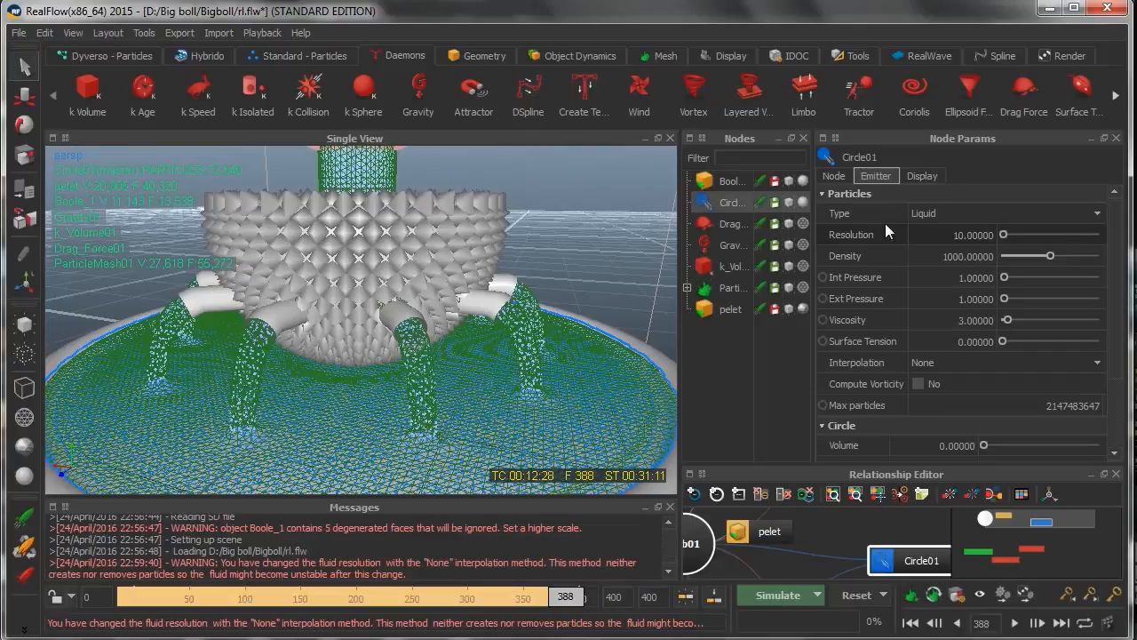
# Replay the fluid streams in close-up by scrubbing back to an early frame and forward to frame 400.
pyautogui.click(804, 224)
pyautogui.moveTo(565, 596); pyautogui.dragTo(198, 593)
pyautogui.moveTo(268, 583); pyautogui.dragTo(603, 600)
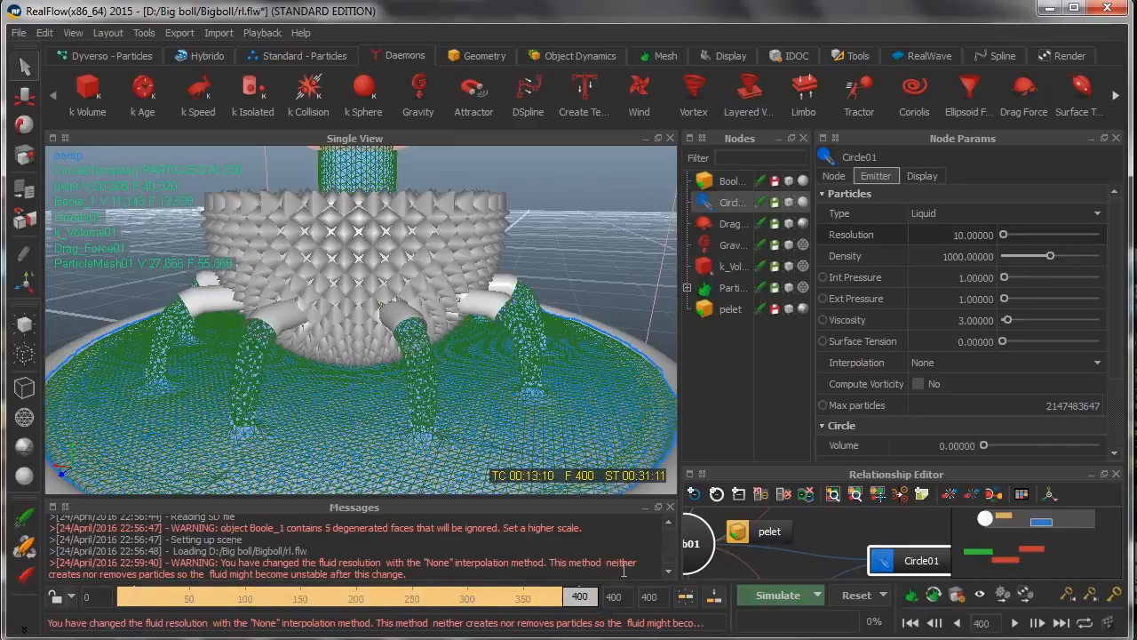
# Switch to Cinema 4D and replace the scene material Mat.12 with mat.171 from the content browser.
pyautogui.click(1050, 9)
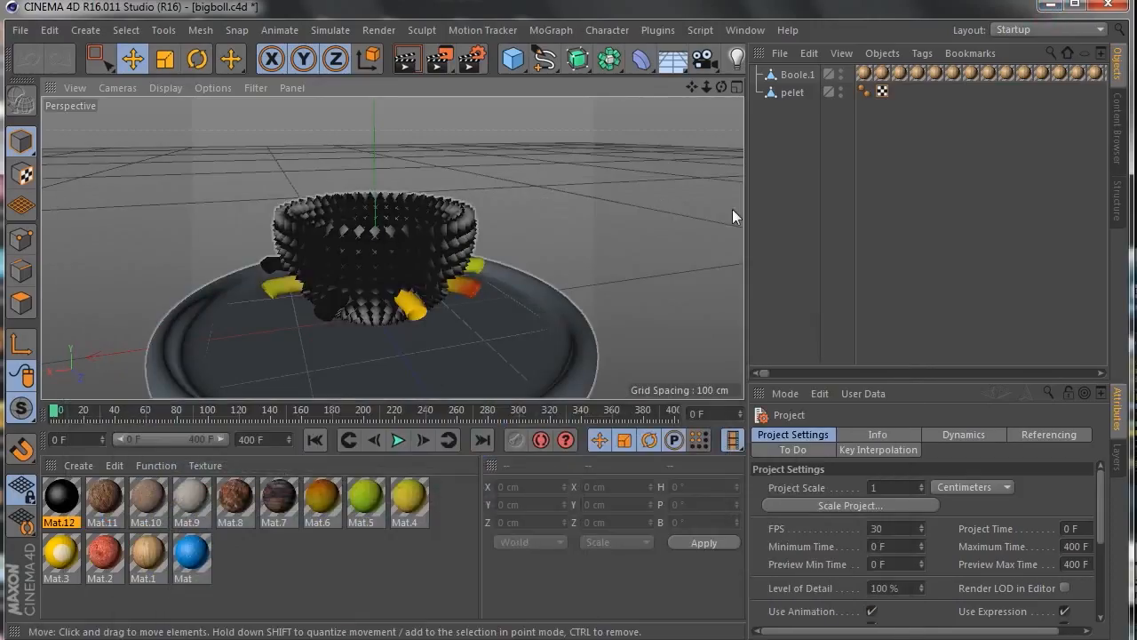
pyautogui.moveTo(723, 86)
pyautogui.mouseDown()
pyautogui.moveTo(732, 93)
pyautogui.moveTo(724, 86)
pyautogui.mouseUp()
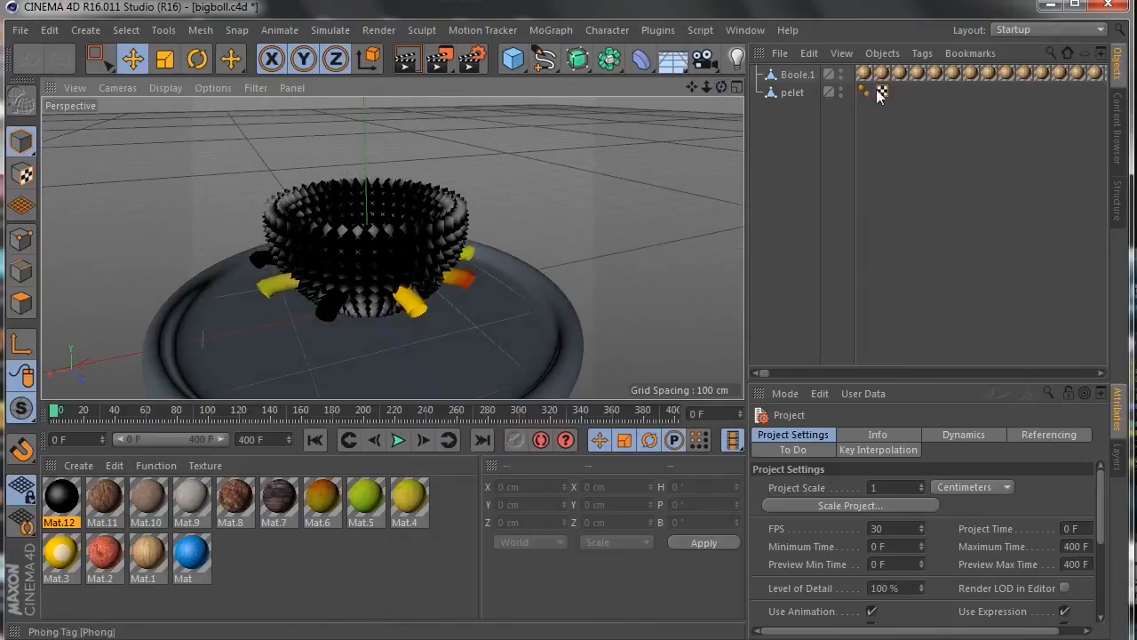
pyautogui.click(1117, 142)
pyautogui.moveTo(898, 165); pyautogui.dragTo(131, 474)
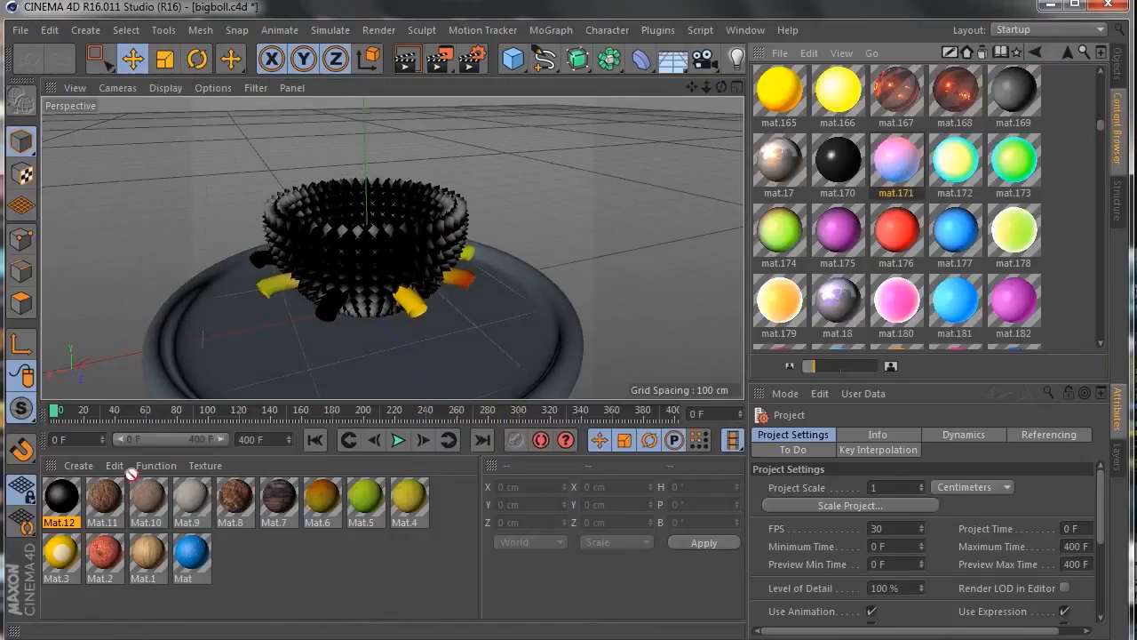
pyautogui.moveTo(60, 494); pyautogui.dragTo(61, 495)
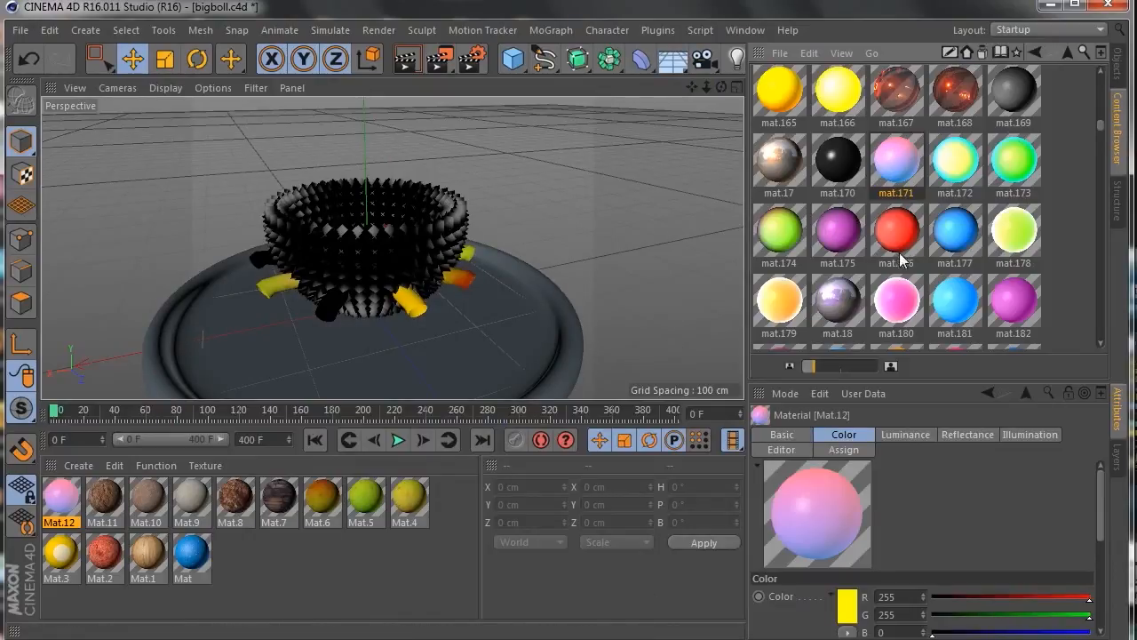
# Try mat.178 on Mat.1 before replacing it with mat.186, and replace Mat.8 with mat.188, Mat.7 with mat.189 and Mat.11 with mat.195.
pyautogui.moveTo(1010, 229); pyautogui.dragTo(148, 555)
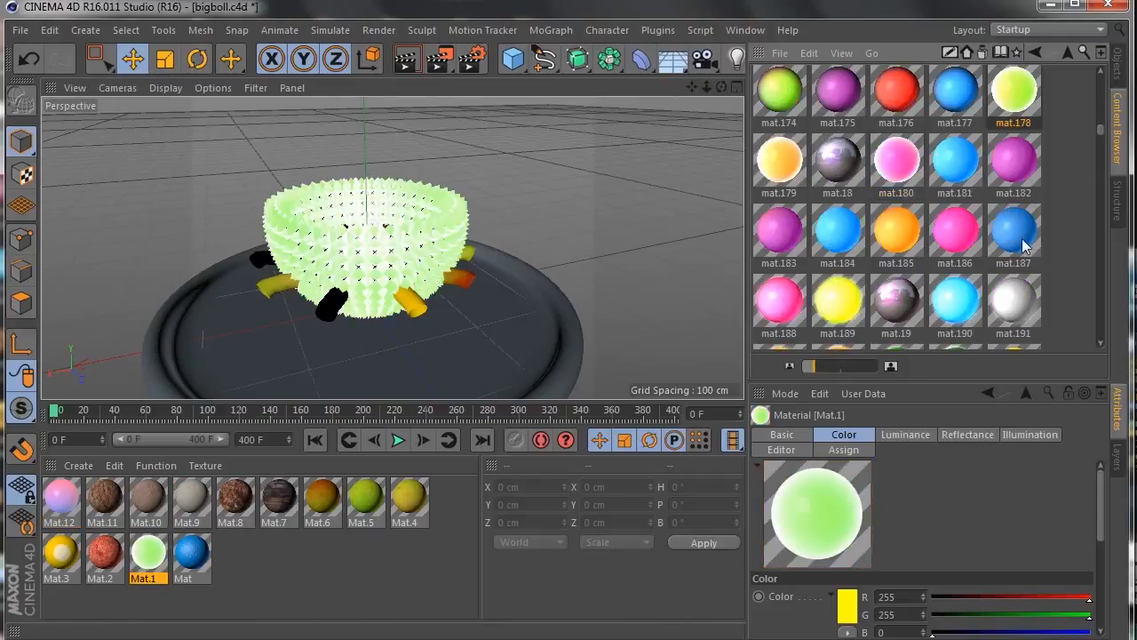
pyautogui.moveTo(960, 238); pyautogui.dragTo(153, 557)
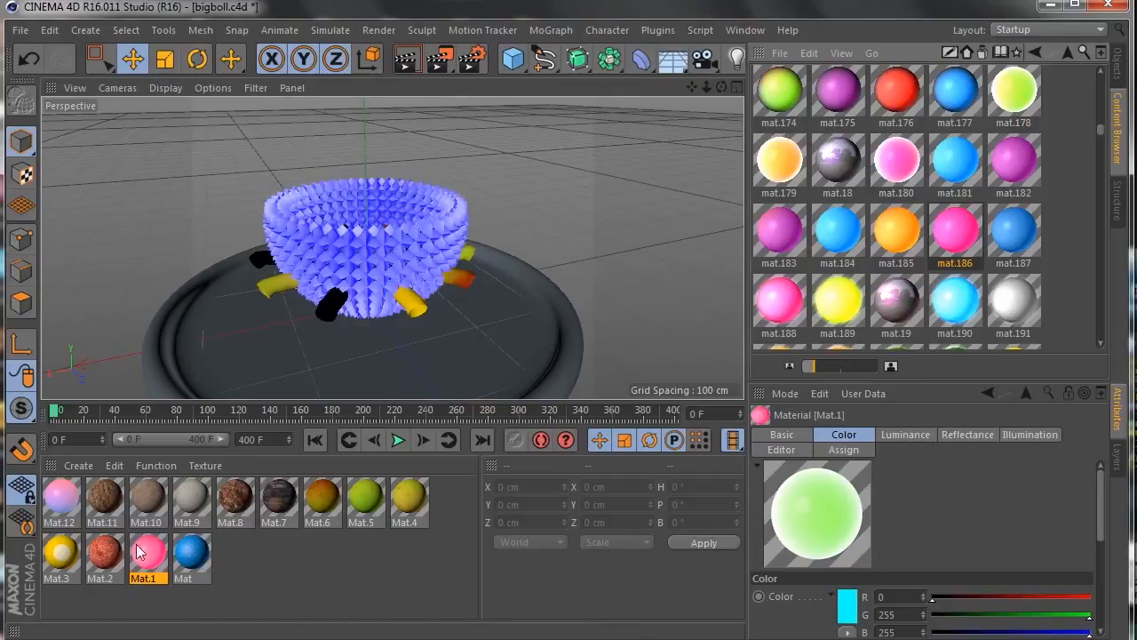
pyautogui.moveTo(791, 309); pyautogui.dragTo(235, 500)
pyautogui.moveTo(838, 290); pyautogui.dragTo(278, 498)
pyautogui.moveTo(975, 233); pyautogui.dragTo(138, 502)
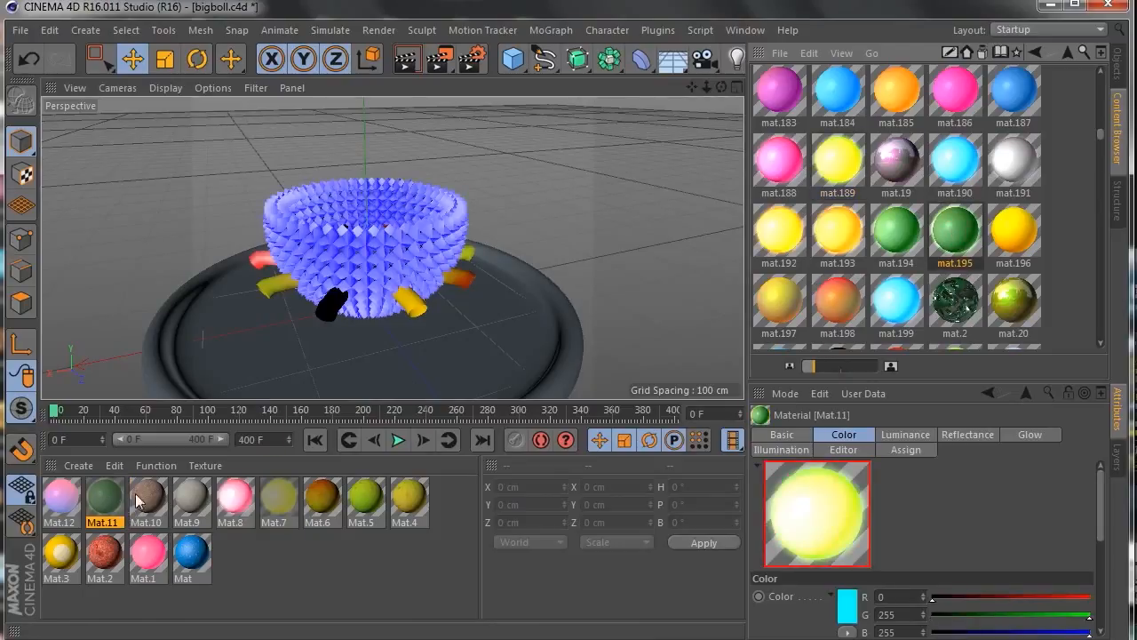
# Replace Mat.6 with mat.187, Mat.2 with mat.184, Mat.3 with mat.183 and Mat.5 with mat.177.
pyautogui.moveTo(1010, 104); pyautogui.dragTo(324, 500)
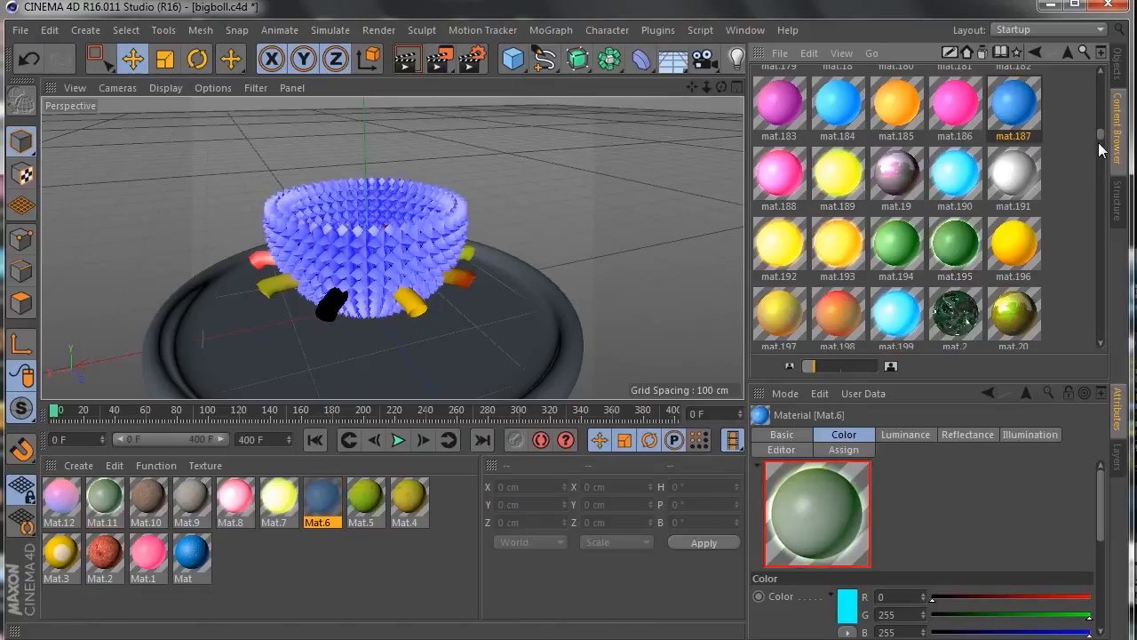
pyautogui.moveTo(844, 116); pyautogui.dragTo(107, 561)
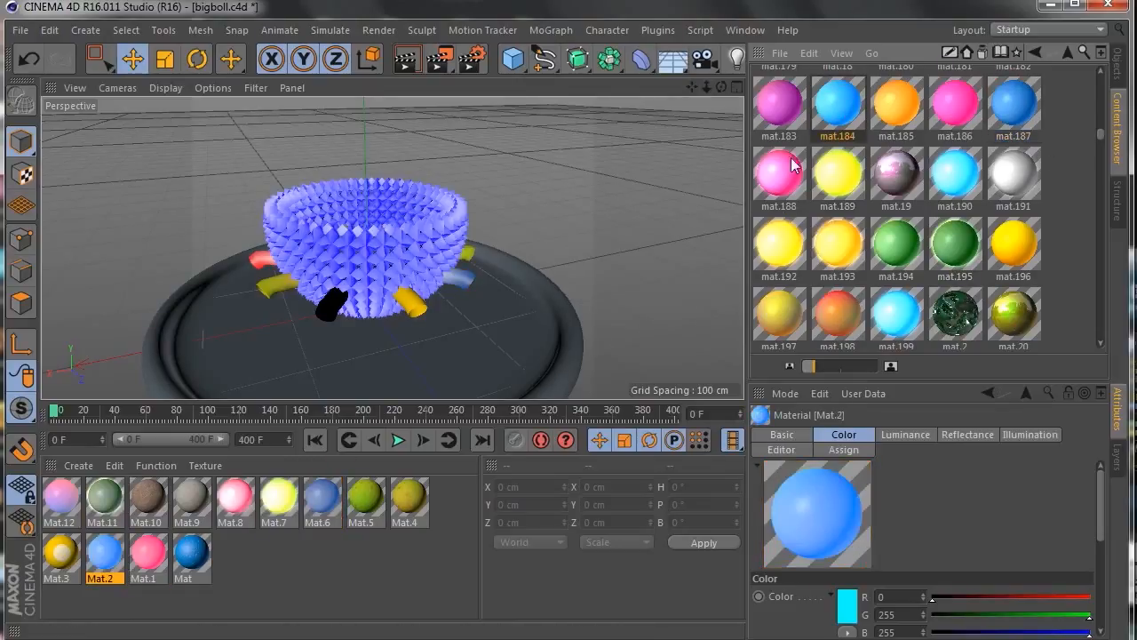
pyautogui.moveTo(779, 105); pyautogui.dragTo(59, 552)
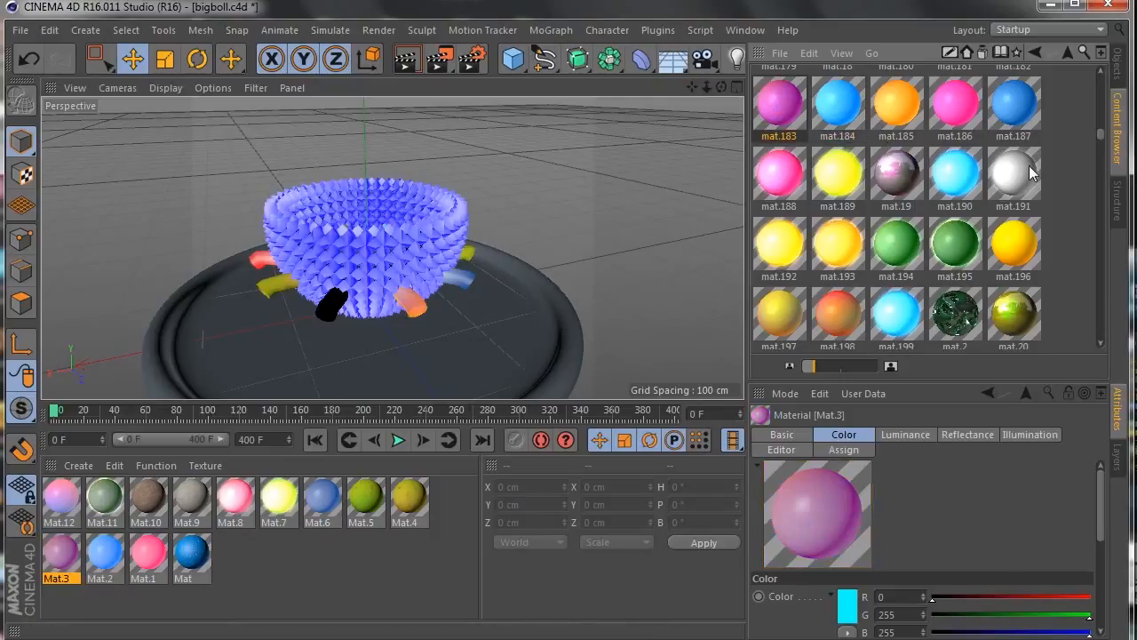
pyautogui.scroll(3, 953, 203)
pyautogui.moveTo(947, 182); pyautogui.dragTo(365, 502)
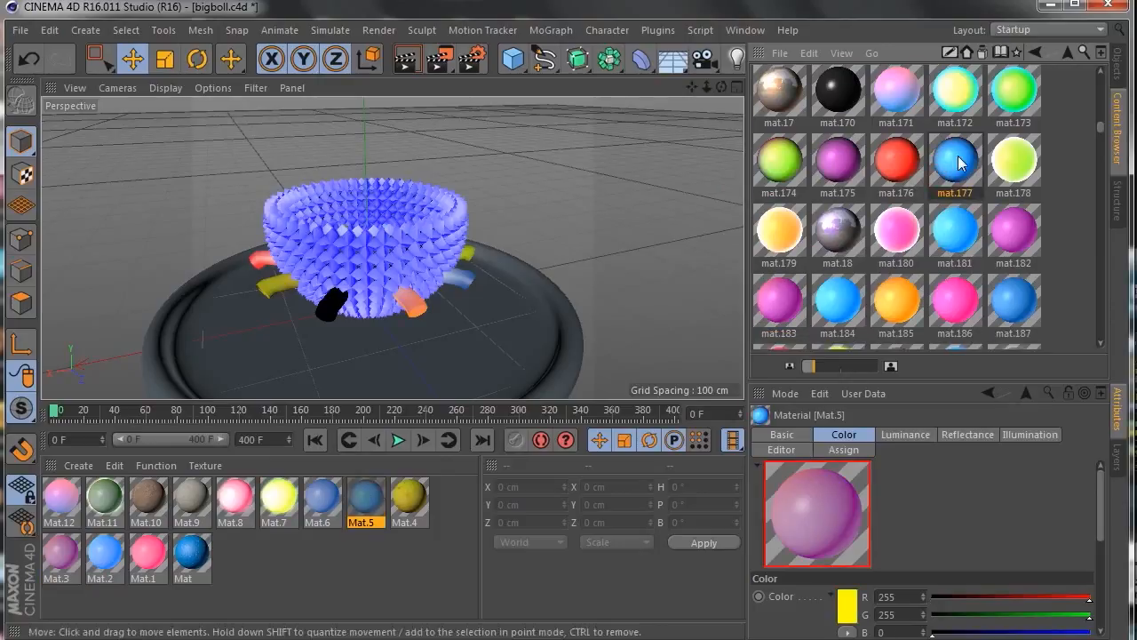
# Replace Mat.6 with mat.171 and Mat.2 with mat.173, and view the recoloured bowl and tubes in an enlarged viewport.
pyautogui.moveTo(910, 99); pyautogui.dragTo(322, 501)
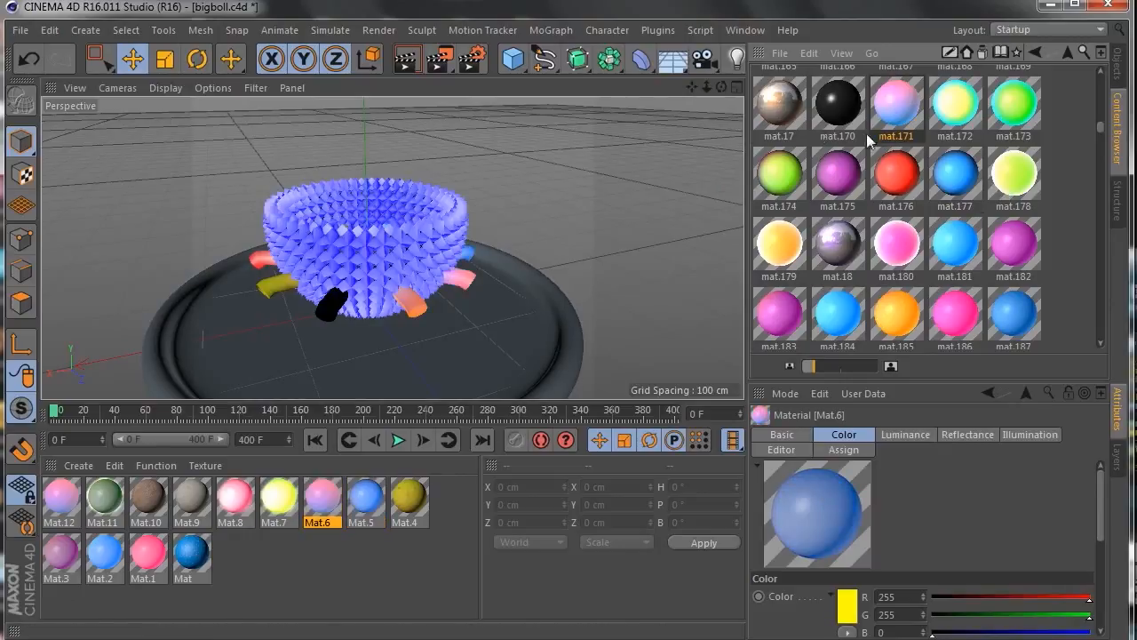
pyautogui.moveTo(995, 105); pyautogui.dragTo(104, 552)
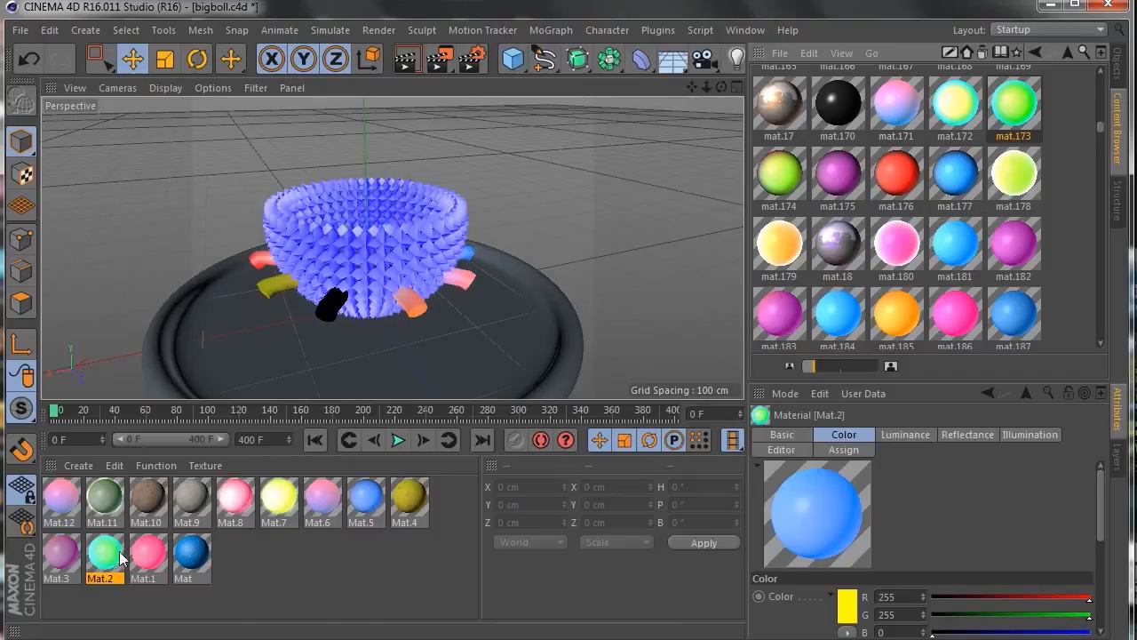
pyautogui.click(1122, 69)
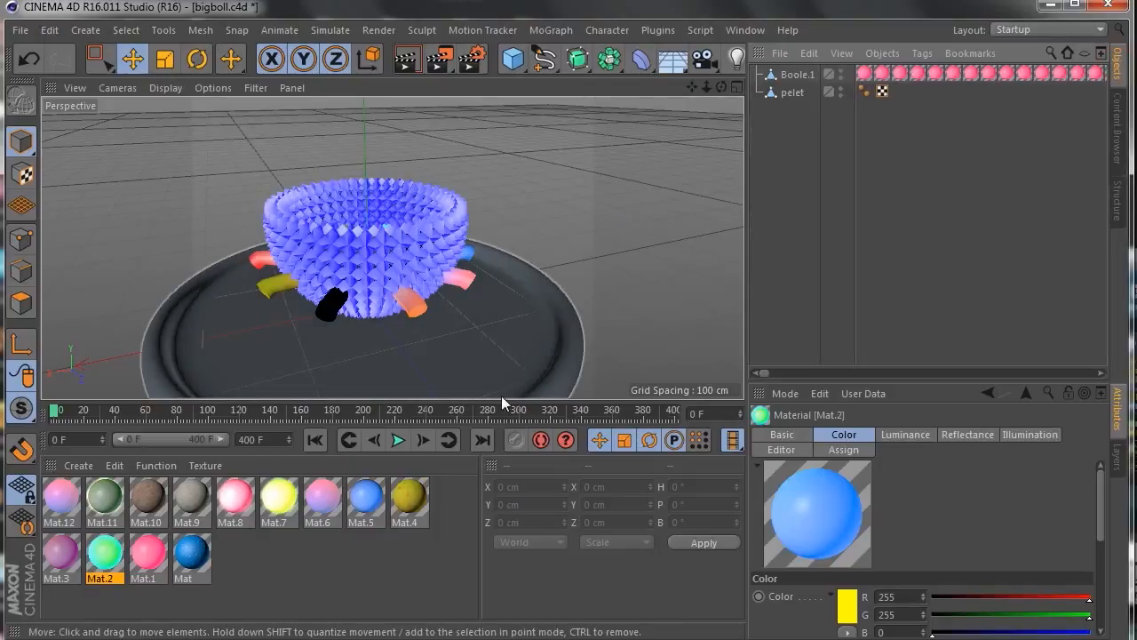
pyautogui.moveTo(501, 404); pyautogui.dragTo(501, 450)
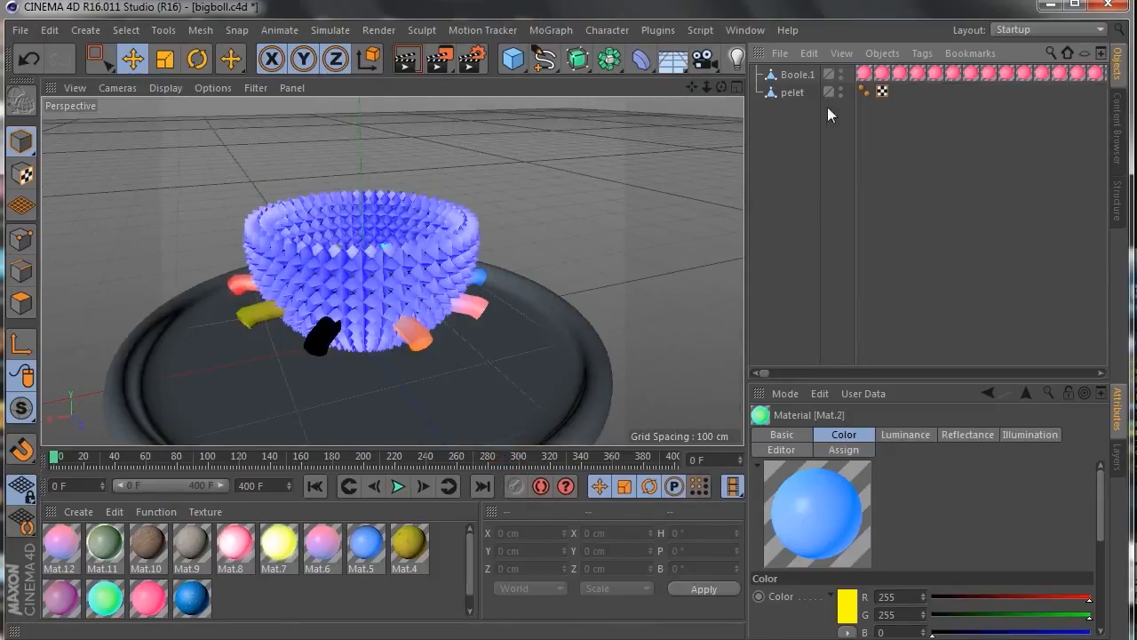
pyautogui.moveTo(722, 86); pyautogui.dragTo(757, 160)
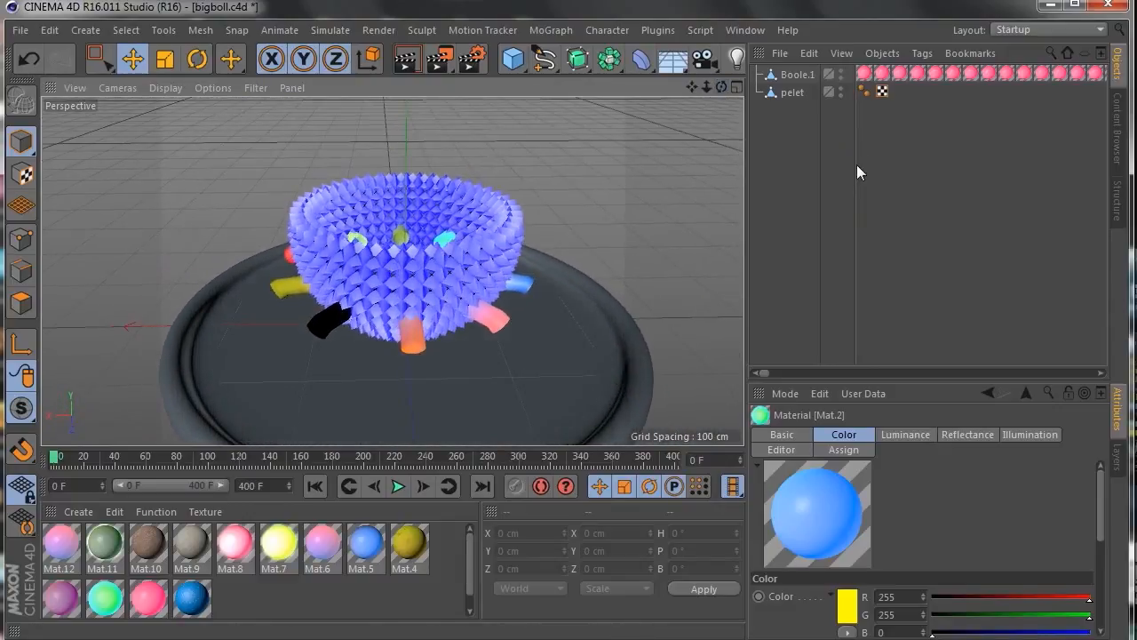
# Add a RealFlow Mesh Importer object to the scene and enlarge the area showing its setup parameters.
pyautogui.click(658, 30)
pyautogui.moveTo(746, 152)
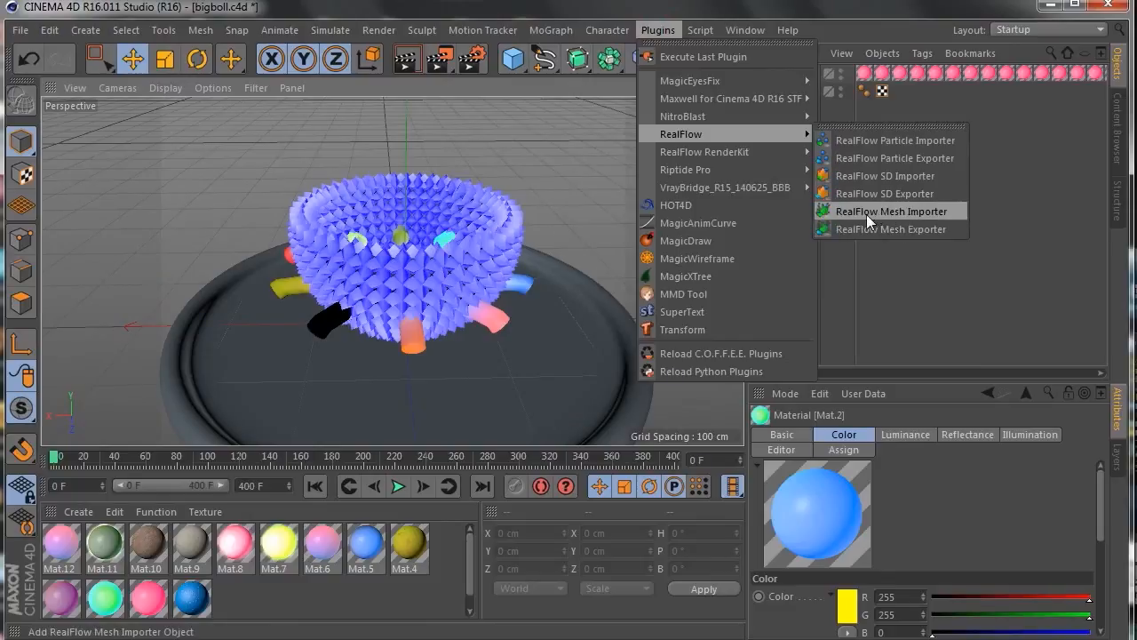
pyautogui.click(937, 210)
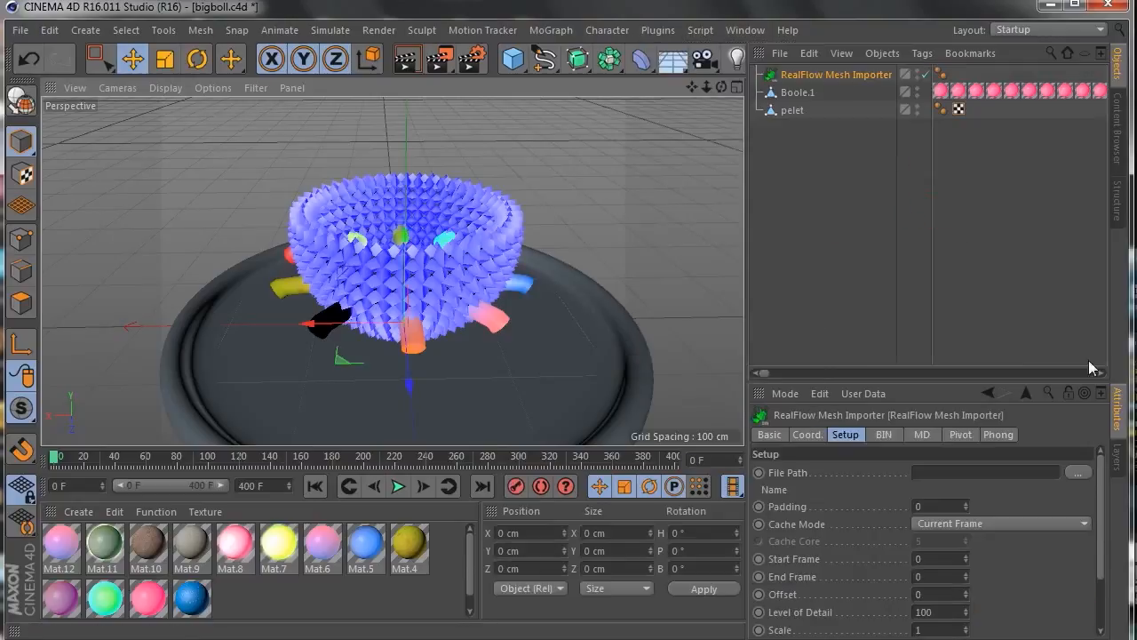
pyautogui.moveTo(952, 385); pyautogui.dragTo(970, 210)
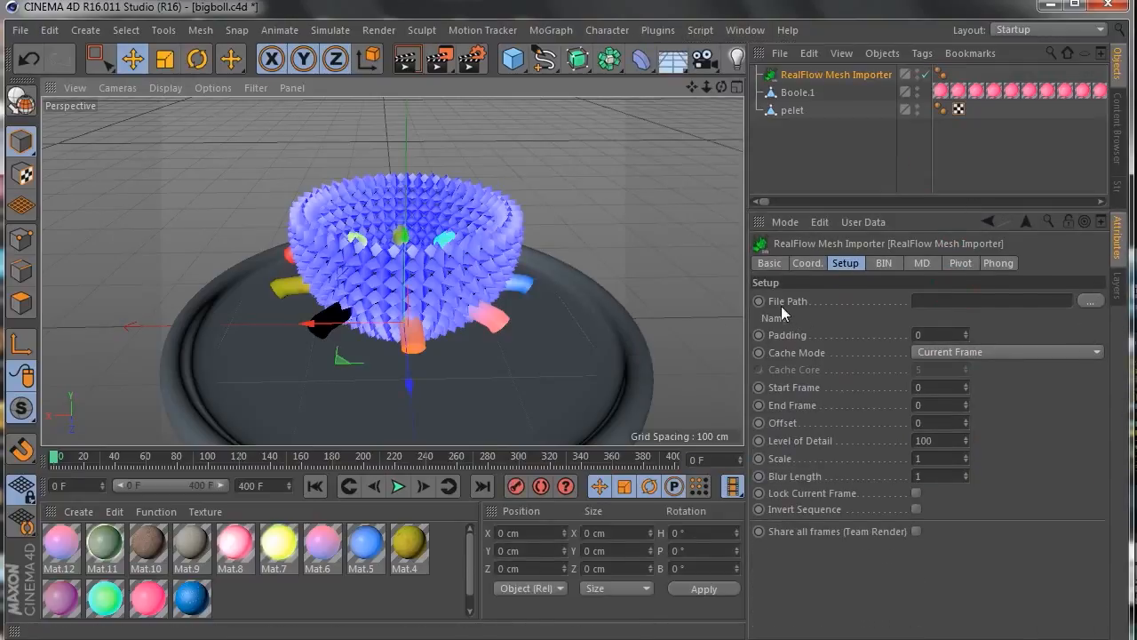
# Load the mesh sequence into the importer by opening ParticleMesh01_00000 from D:\Big boll\Bigboll\meshes.
pyautogui.click(1092, 302)
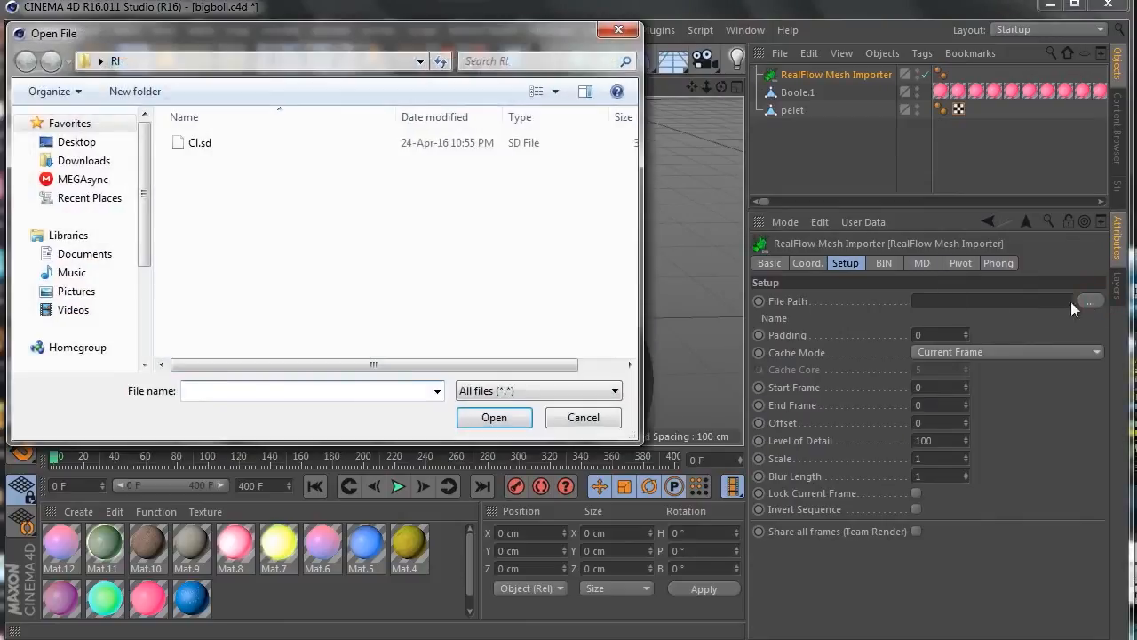
pyautogui.click(78, 162)
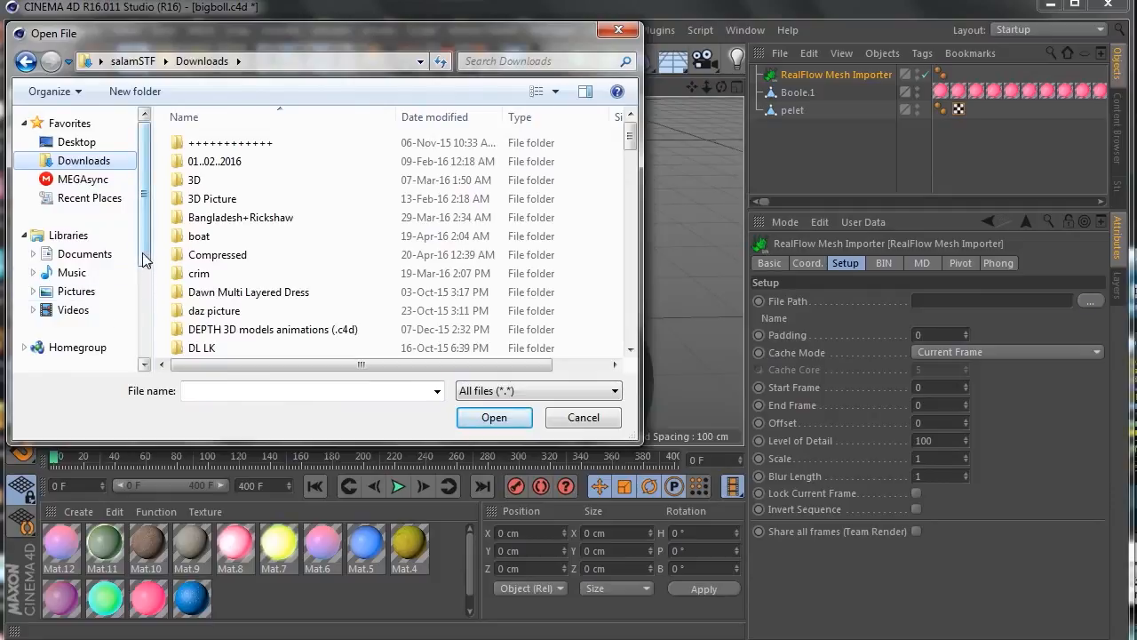
pyautogui.scroll(-3, 144, 258)
pyautogui.click(89, 282)
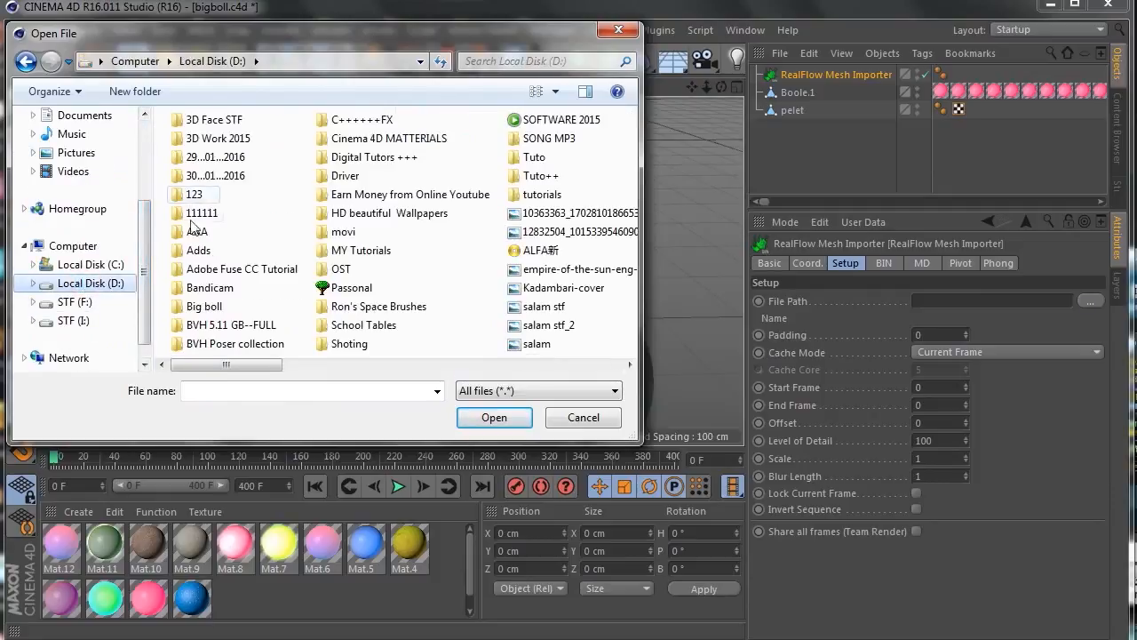
pyautogui.doubleClick(207, 306)
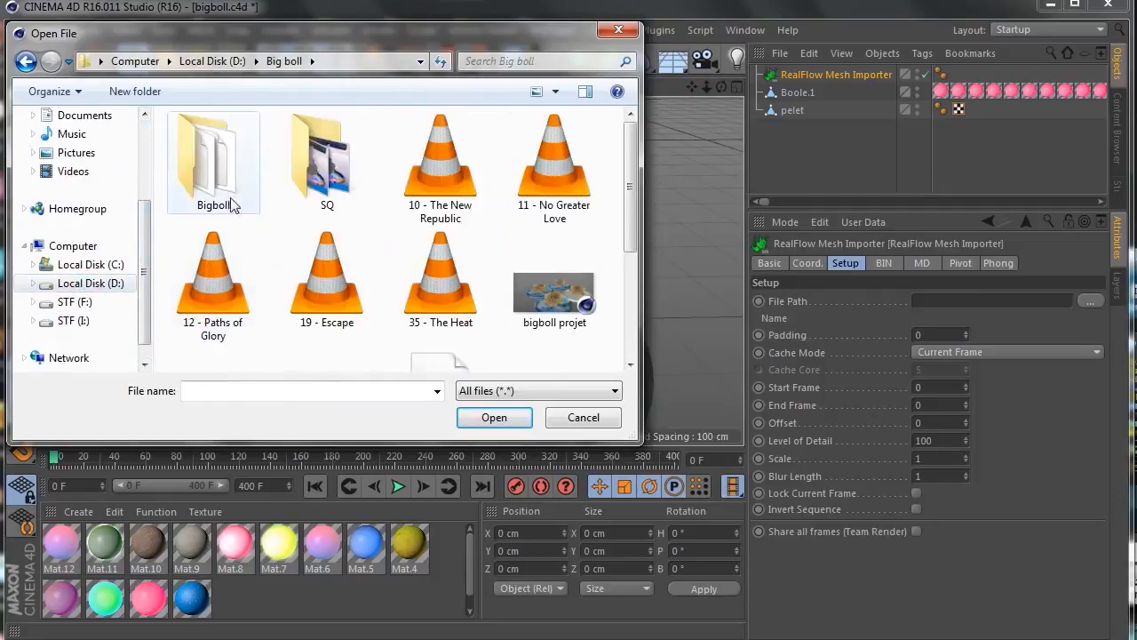
pyautogui.doubleClick(218, 178)
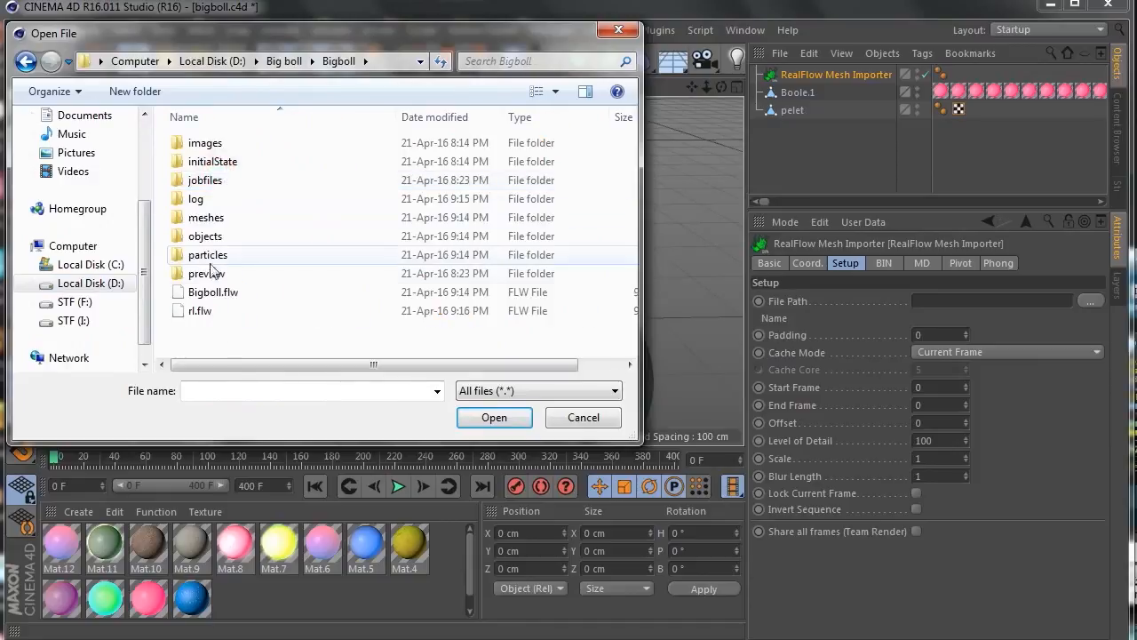
pyautogui.doubleClick(206, 217)
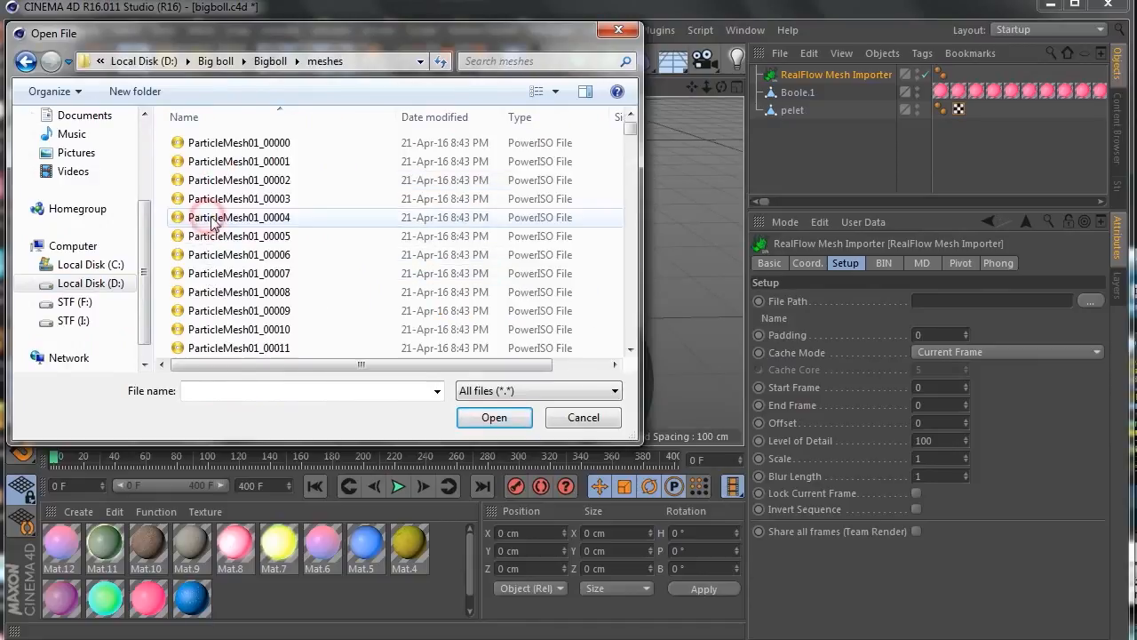
pyautogui.click(235, 143)
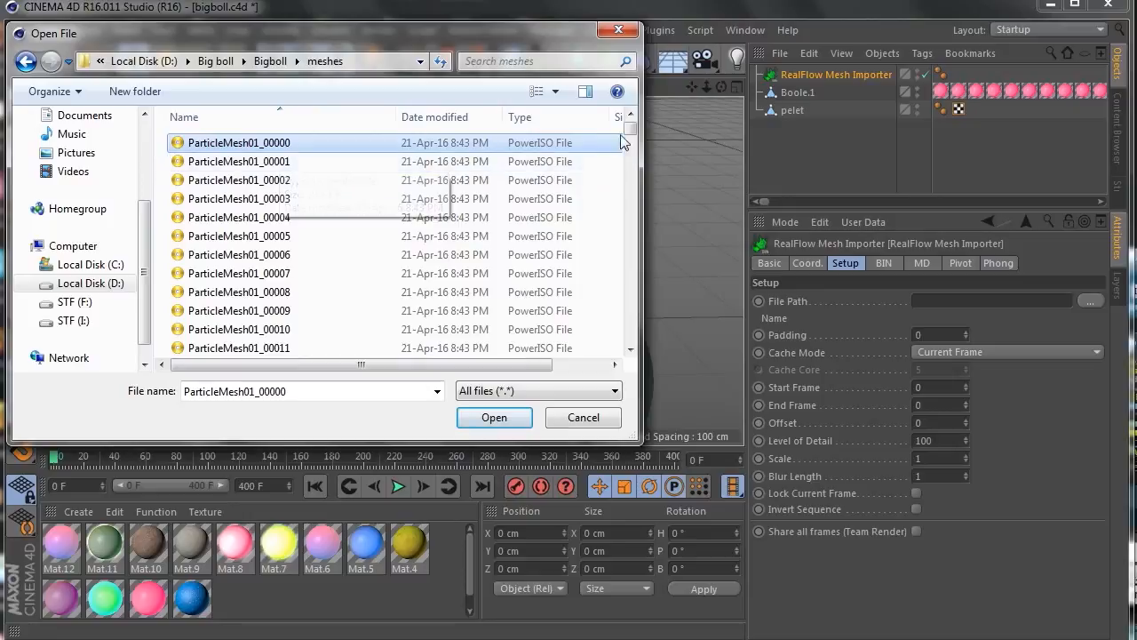
pyautogui.moveTo(630, 131); pyautogui.dragTo(672, 116)
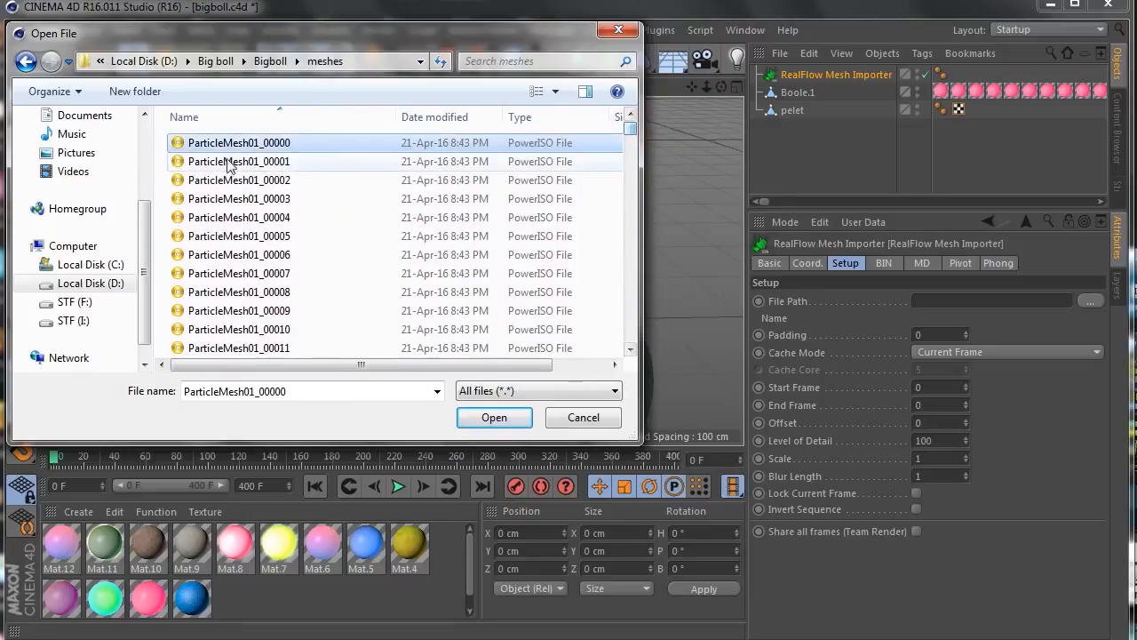
pyautogui.click(494, 416)
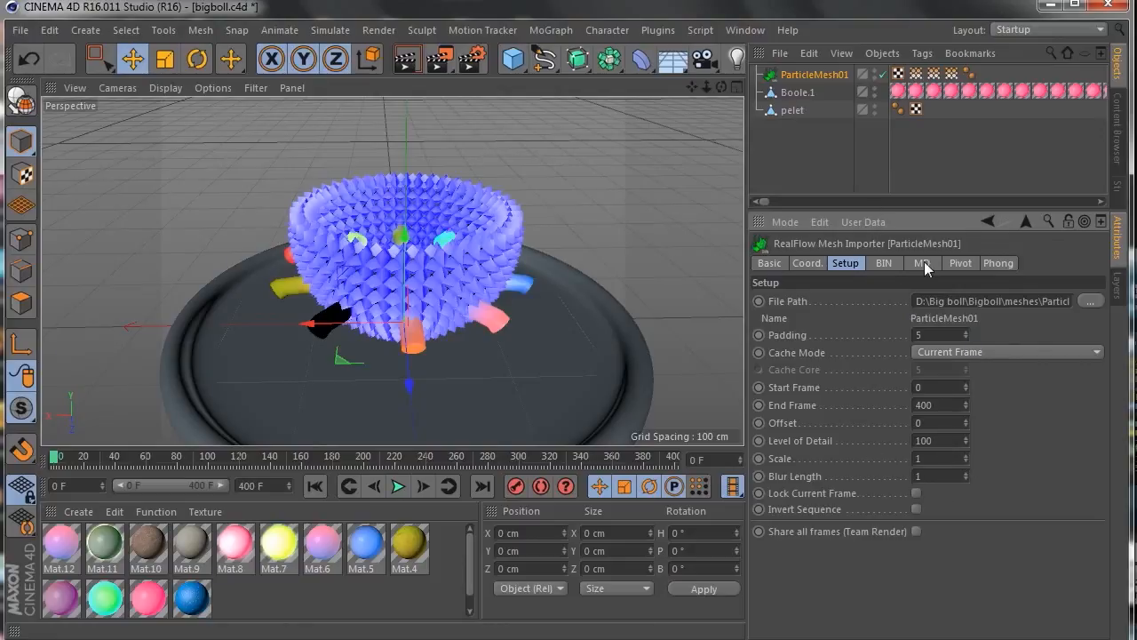
# Play the imported fluid mesh animation, stop at frame 185 and examine the streams leaving the bowl's tubes.
pyautogui.click(397, 486)
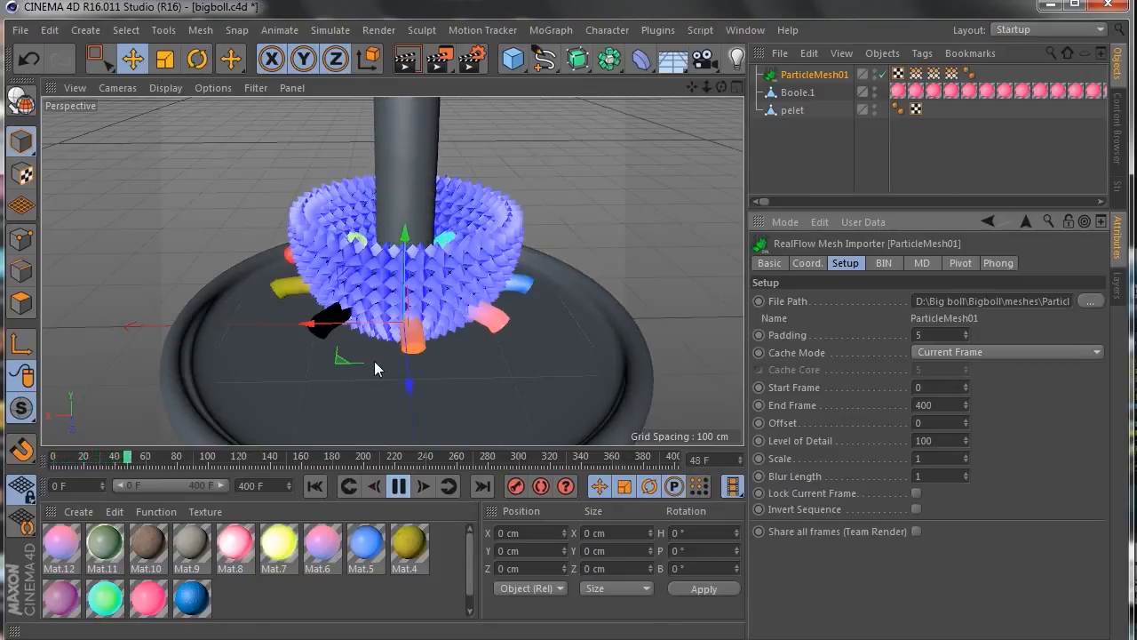
pyautogui.moveTo(719, 88); pyautogui.dragTo(690, 89)
pyautogui.moveTo(706, 87); pyautogui.dragTo(682, 107)
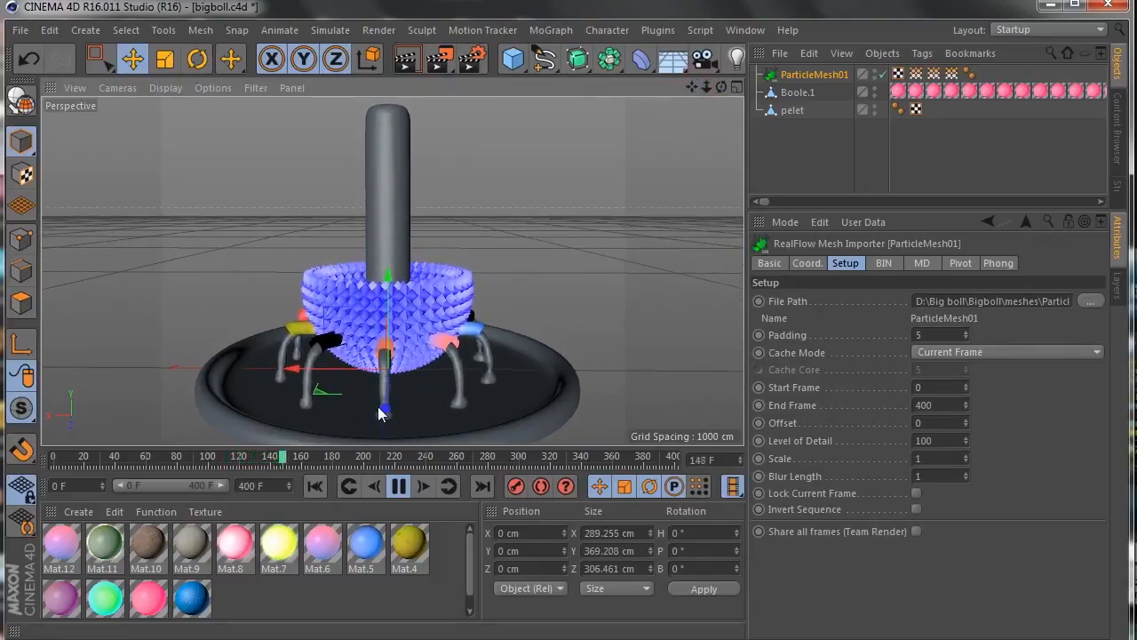
pyautogui.click(399, 486)
pyautogui.moveTo(693, 87); pyautogui.dragTo(651, 66)
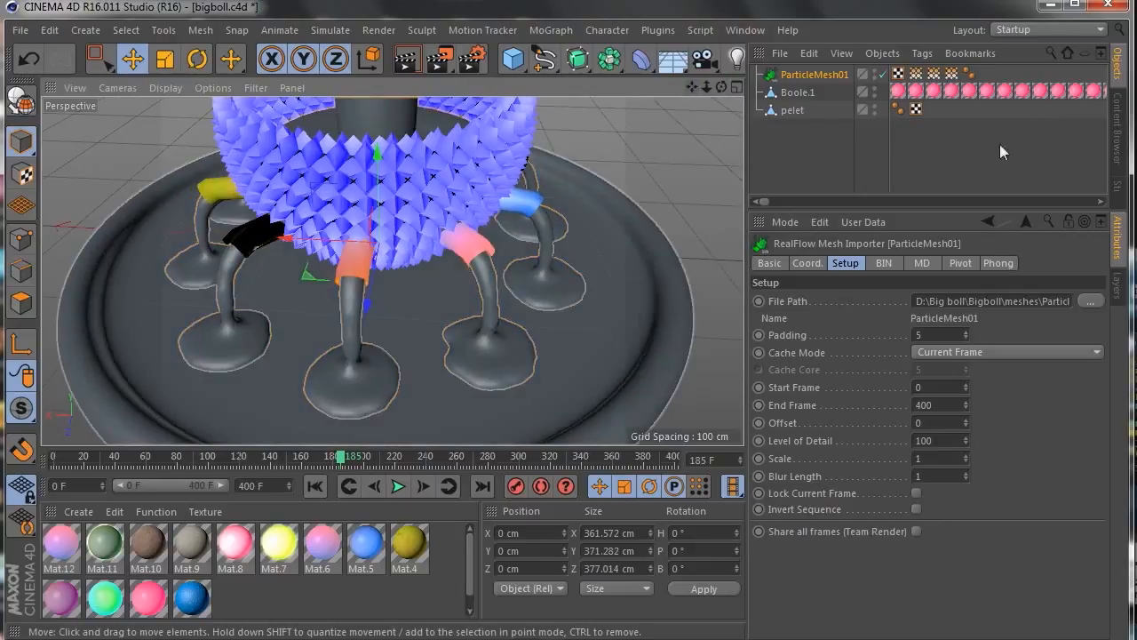
# Find the white mat.226 preset in the material library, enlarging the library area, and add it to the scene's materials.
pyautogui.click(1119, 147)
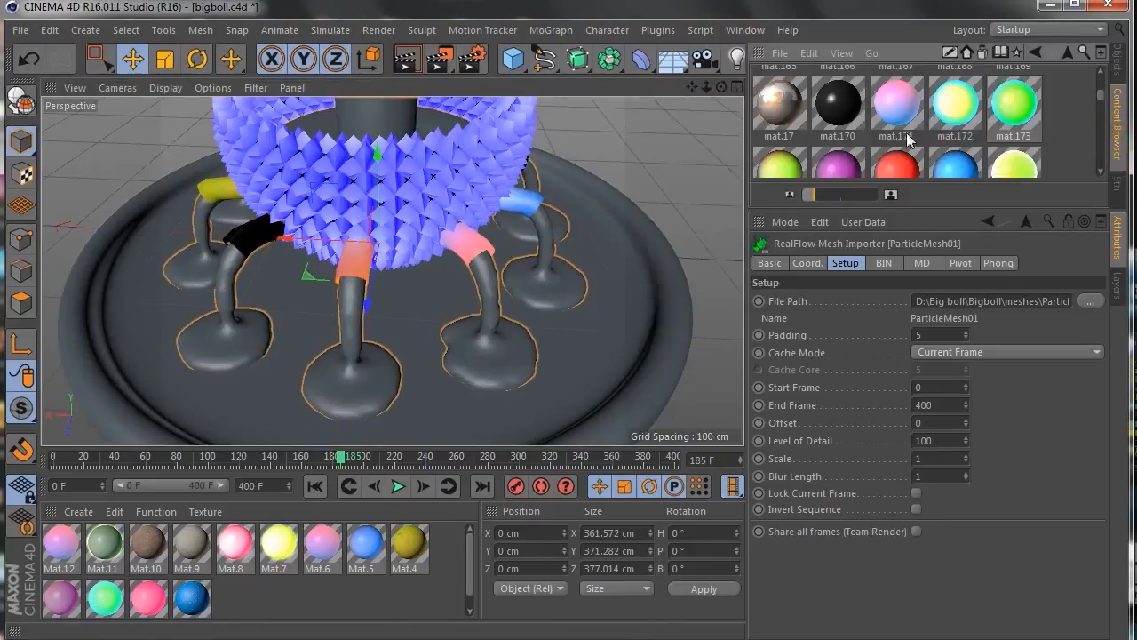
pyautogui.scroll(10, 909, 123)
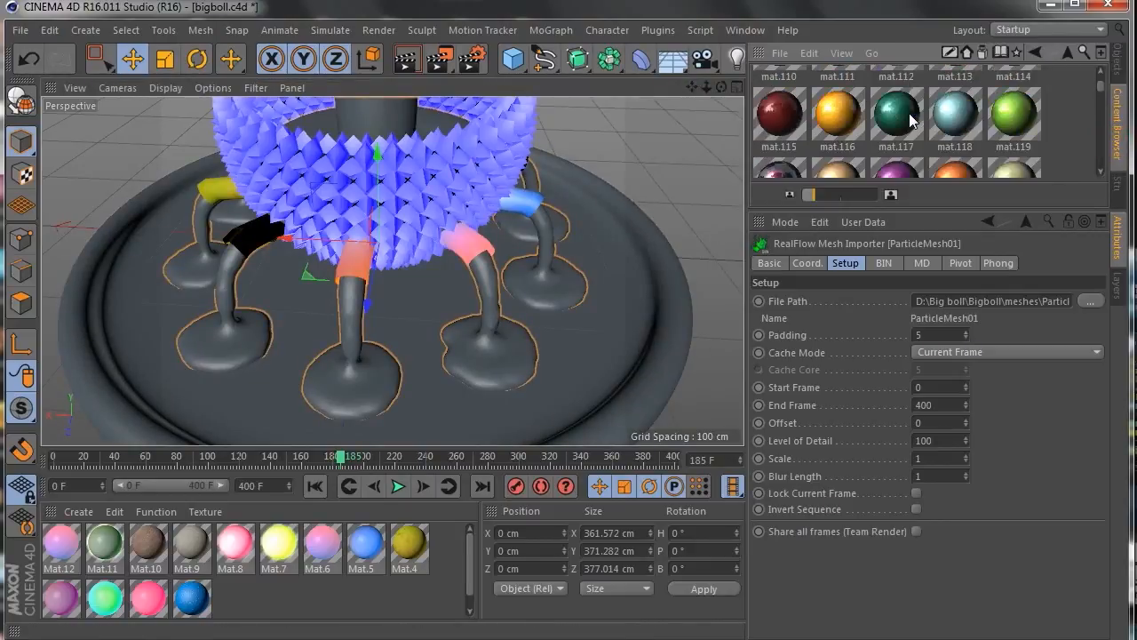
pyautogui.scroll(-3, 826, 124)
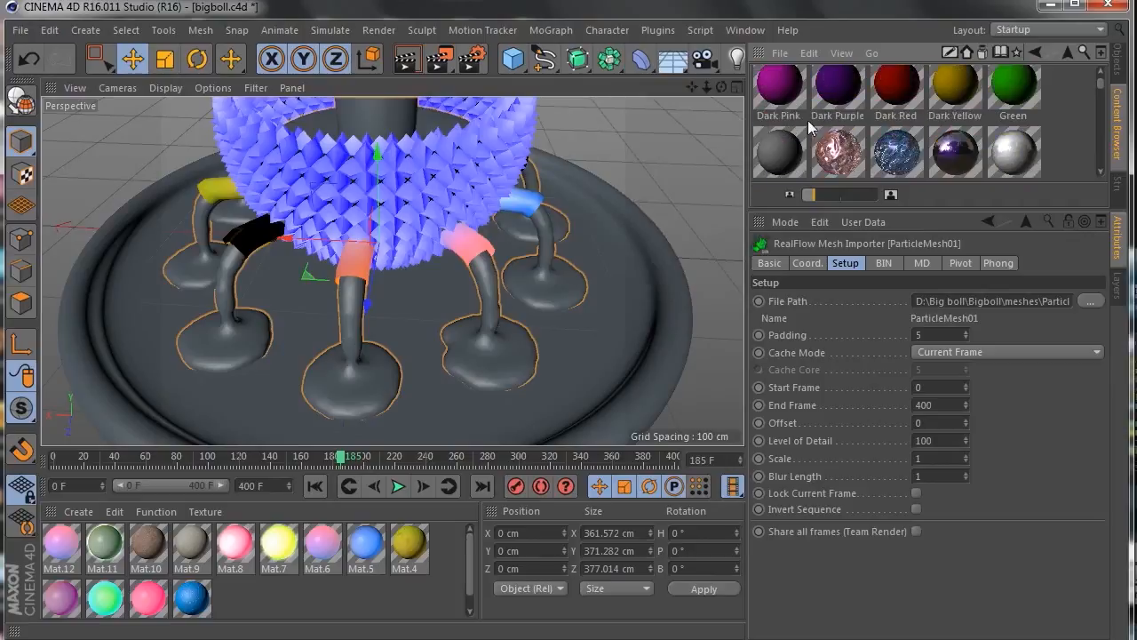
pyautogui.scroll(-4, 218, 315)
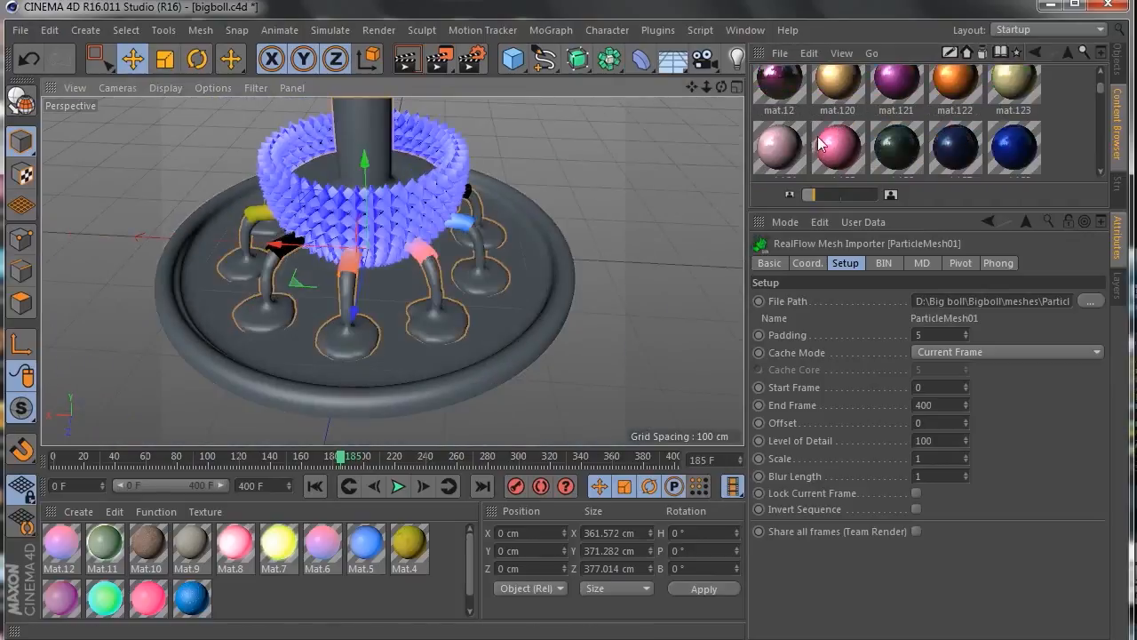
pyautogui.scroll(-10, 860, 136)
pyautogui.scroll(-15, 865, 138)
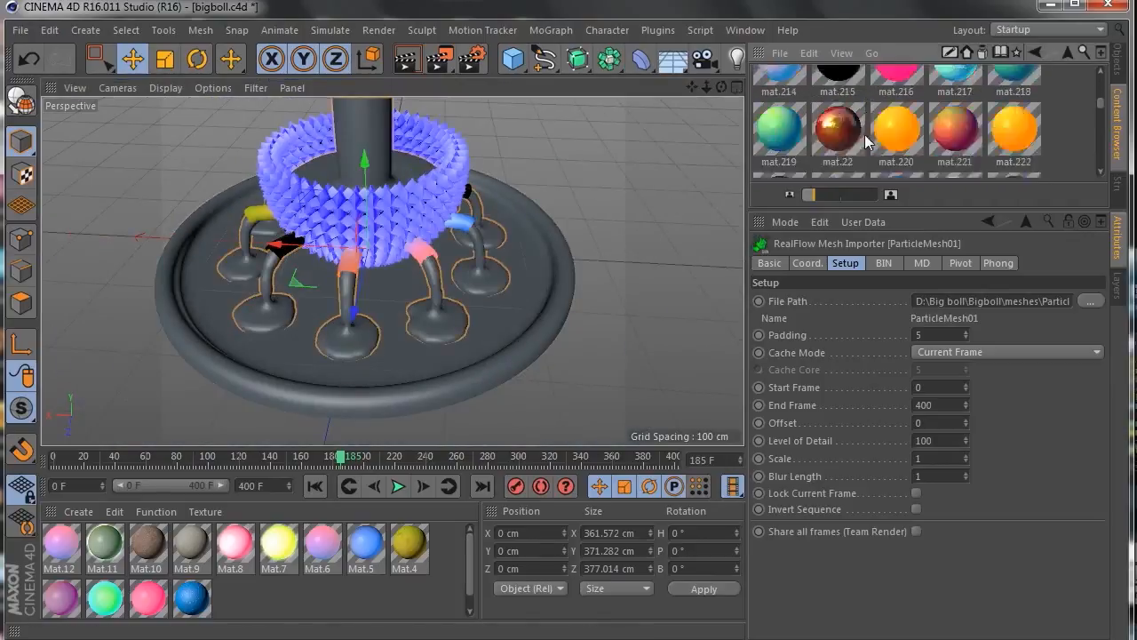
pyautogui.scroll(-8, 867, 140)
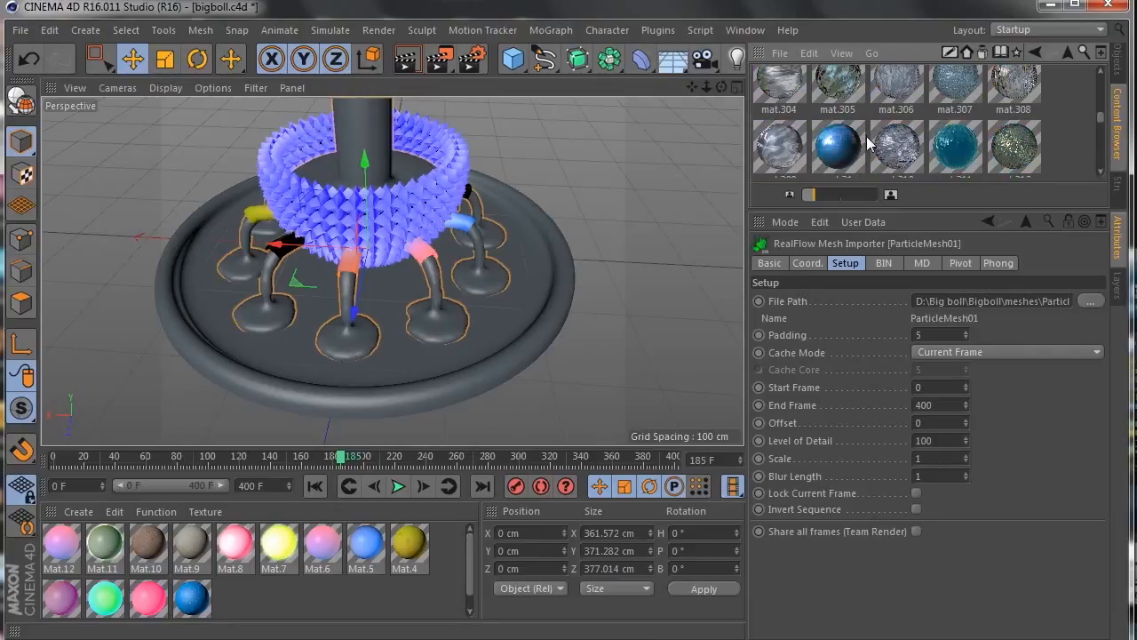
pyautogui.scroll(16, 868, 136)
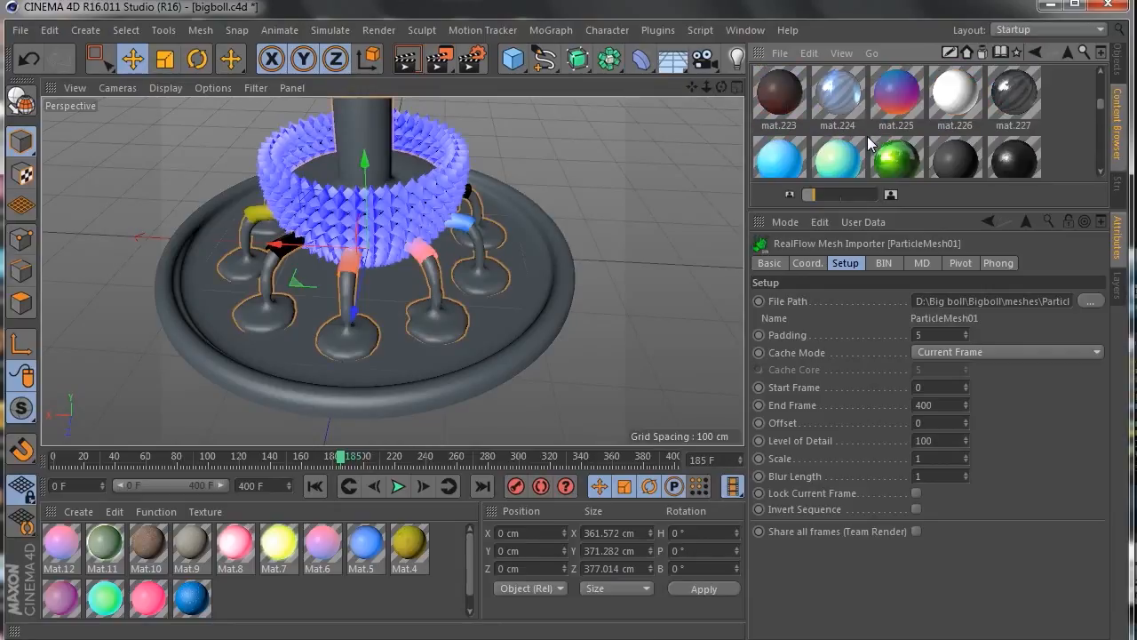
pyautogui.scroll(3, 869, 133)
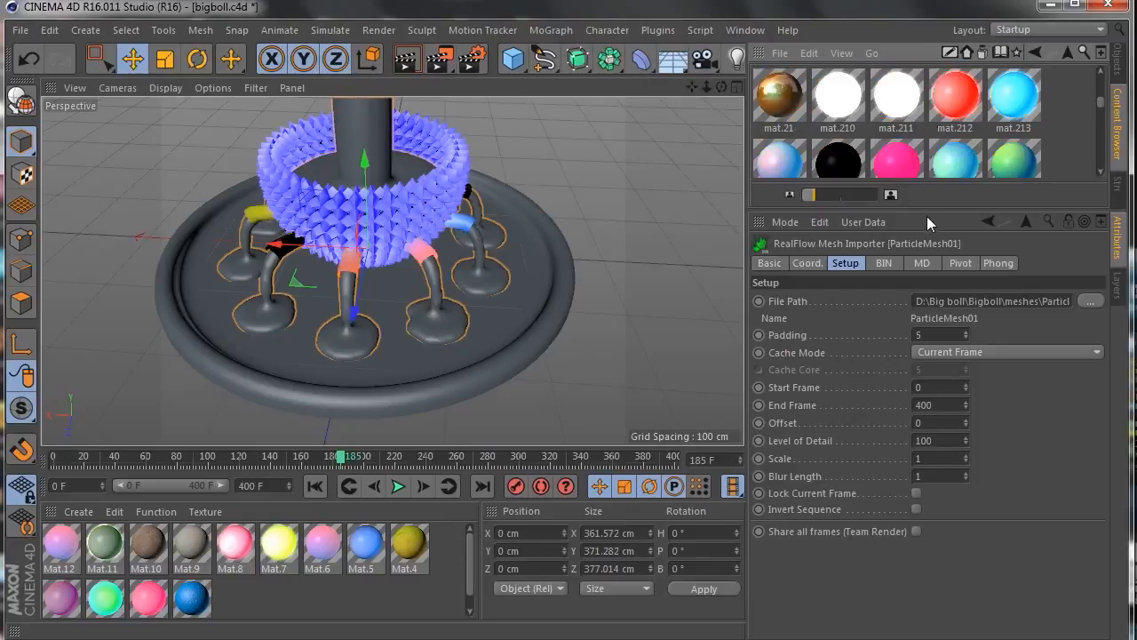
pyautogui.moveTo(926, 214); pyautogui.dragTo(942, 394)
pyautogui.moveTo(951, 307); pyautogui.dragTo(491, 564)
pyautogui.moveTo(353, 600); pyautogui.dragTo(355, 599)
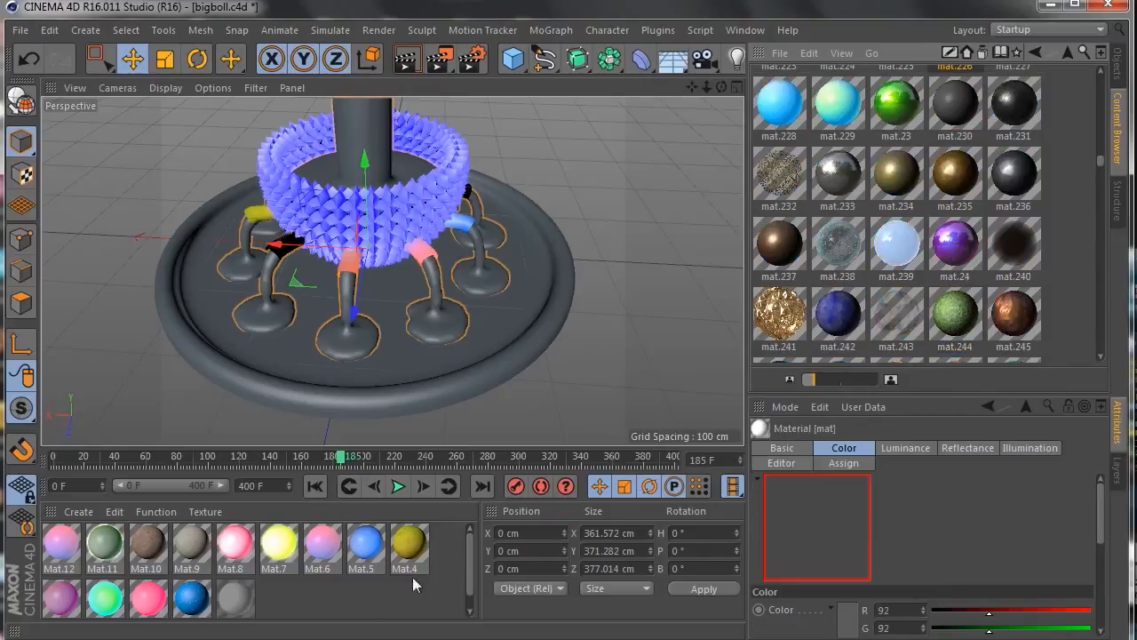
# Assign the newly added white material to ParticleMesh01 and render the perspective view despite the missing textures.
pyautogui.click(1119, 66)
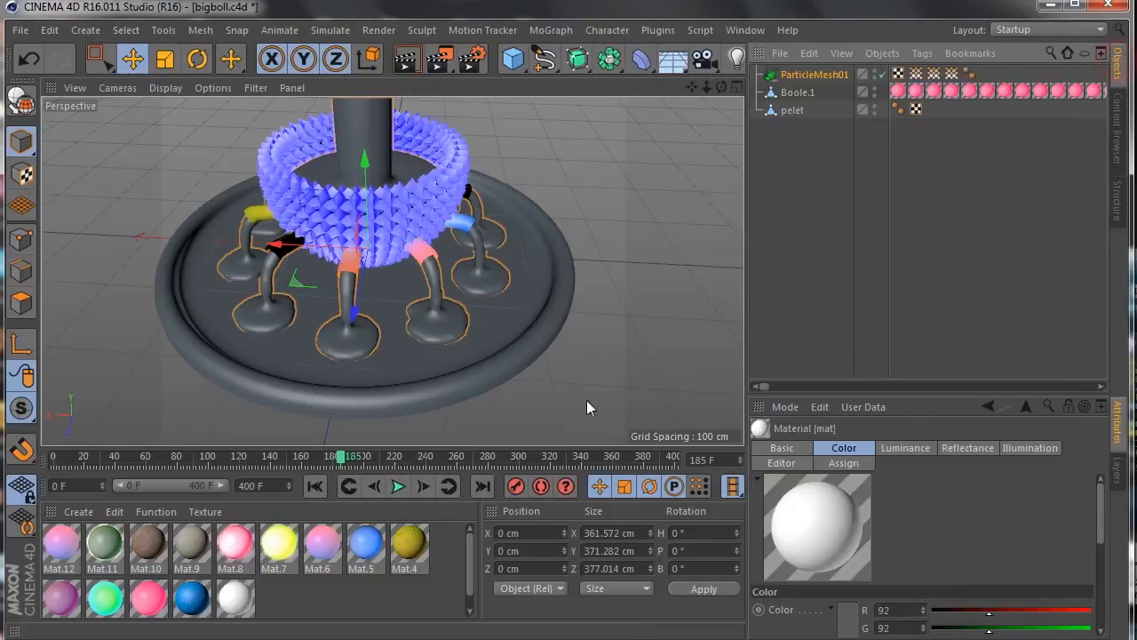
pyautogui.moveTo(235, 607); pyautogui.dragTo(807, 133)
pyautogui.moveTo(818, 76); pyautogui.dragTo(815, 74)
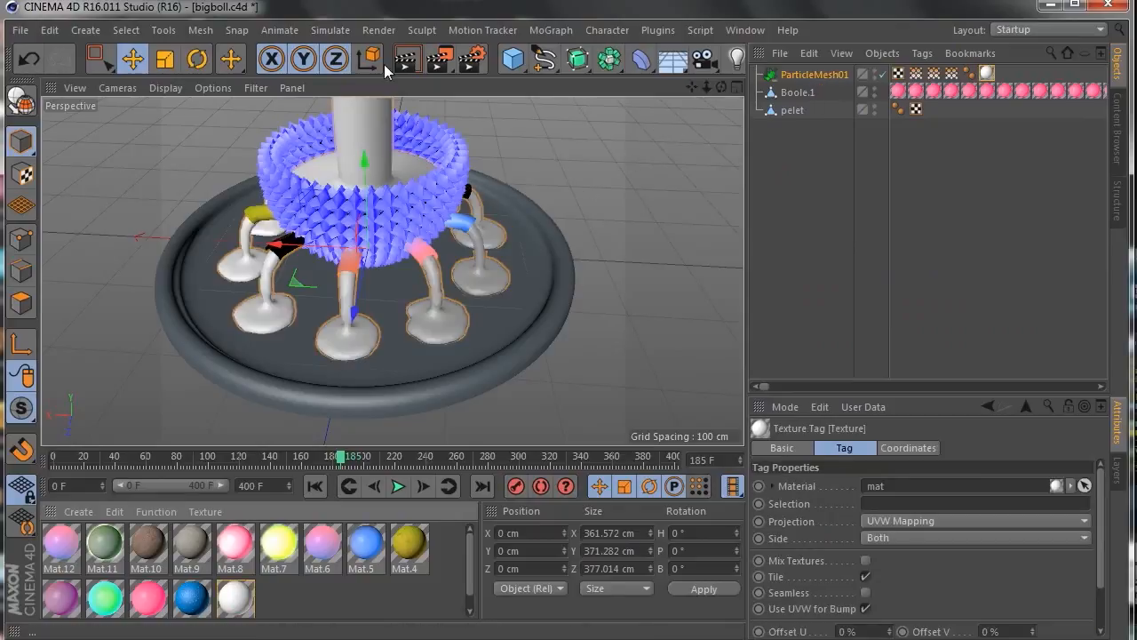
pyautogui.click(407, 61)
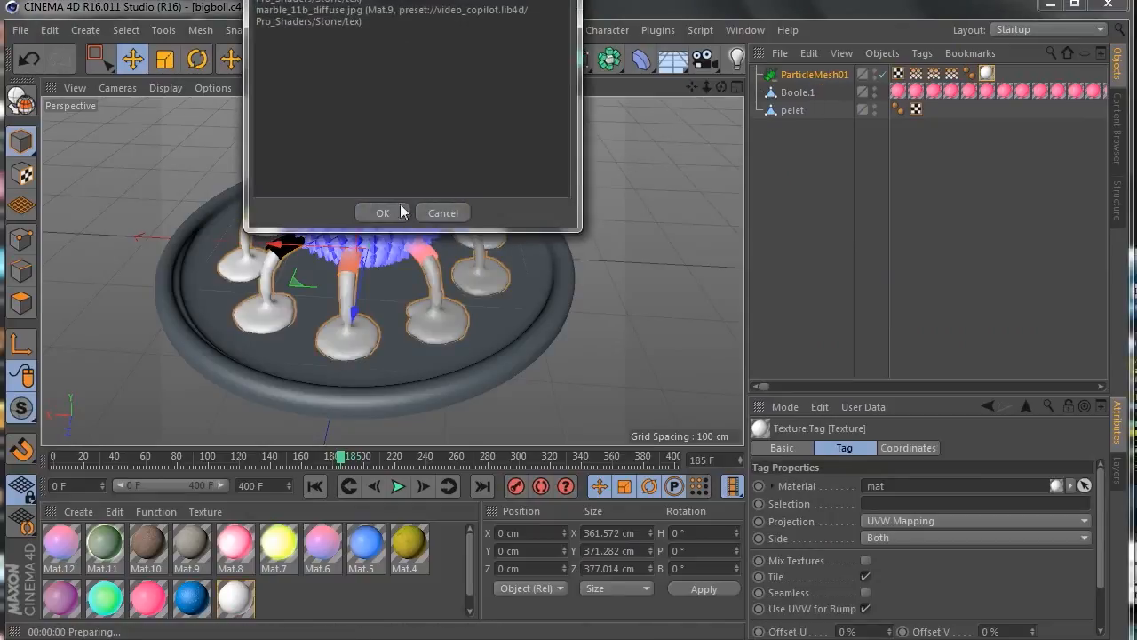
pyautogui.click(381, 213)
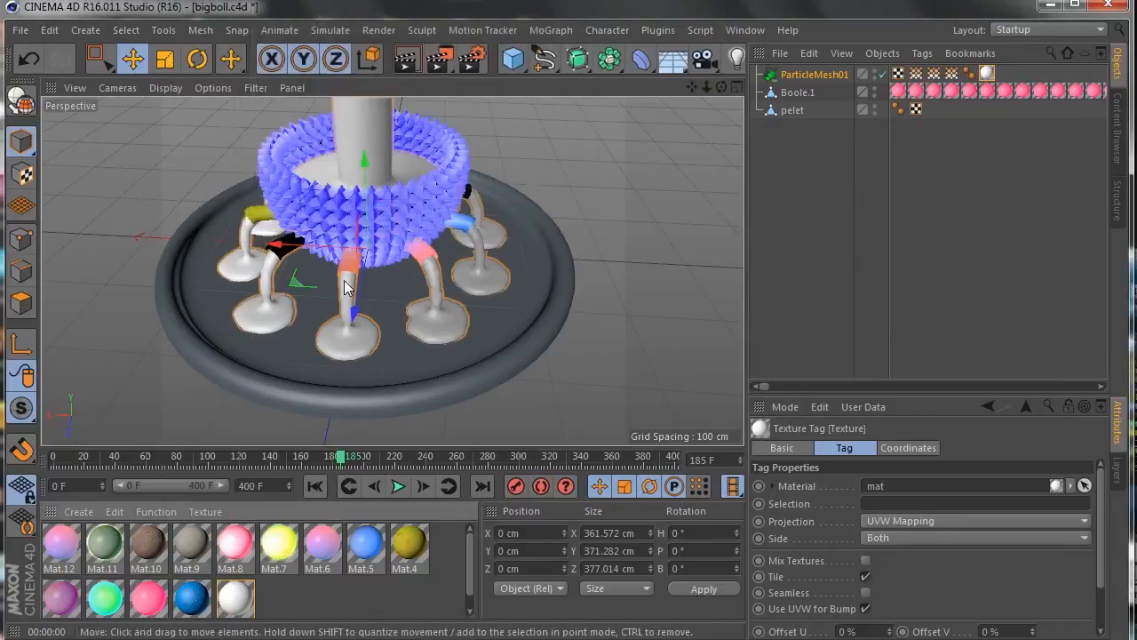
# Replace Mat.10 with the purple mat.24 preset, then start a render of the perspective view and cancel it.
pyautogui.click(141, 553)
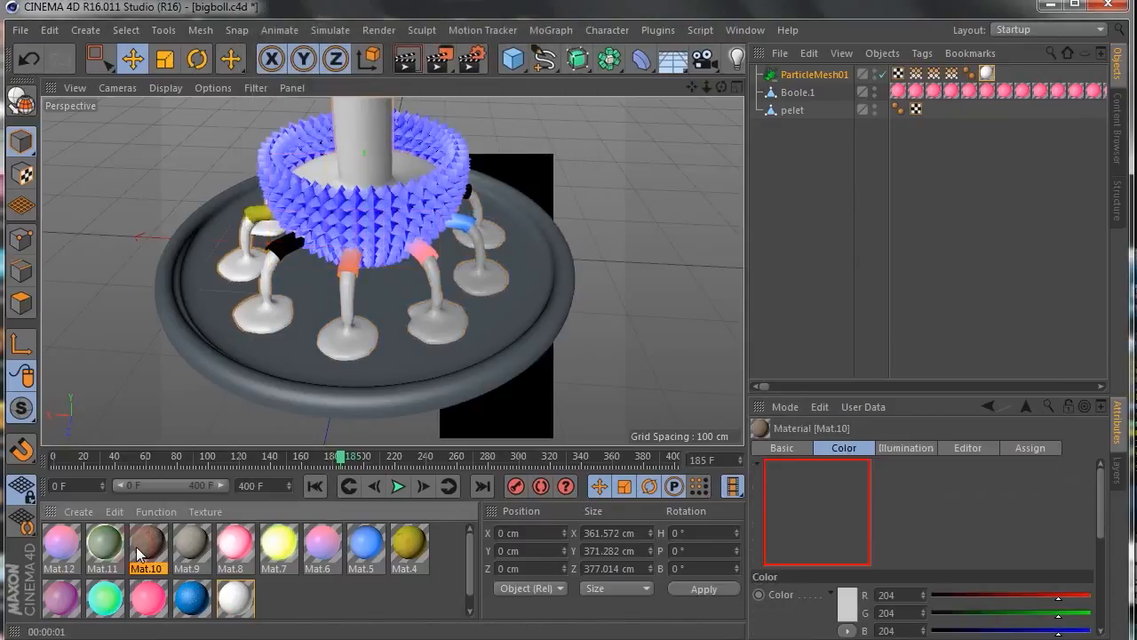
pyautogui.click(1117, 160)
pyautogui.moveTo(951, 255); pyautogui.dragTo(148, 544)
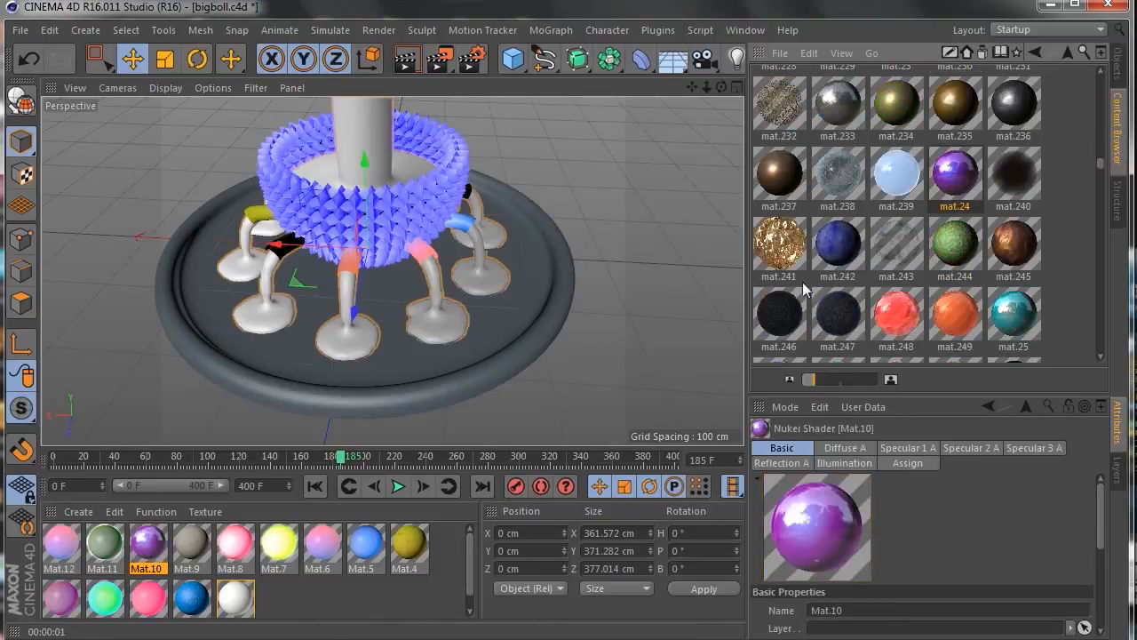
pyautogui.click(406, 60)
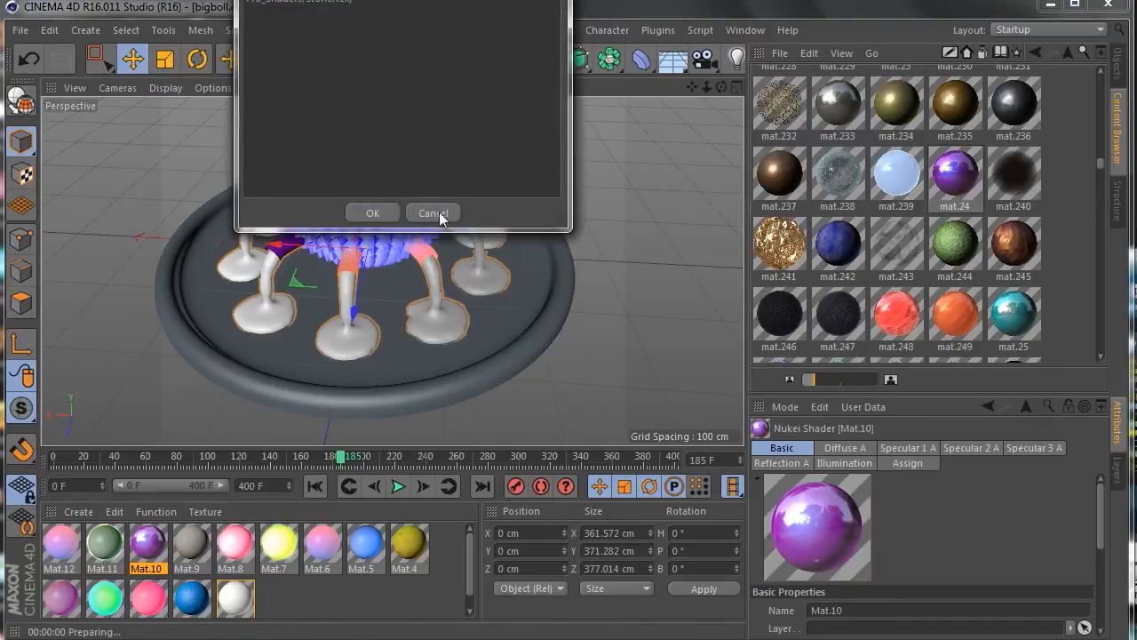
pyautogui.click(435, 212)
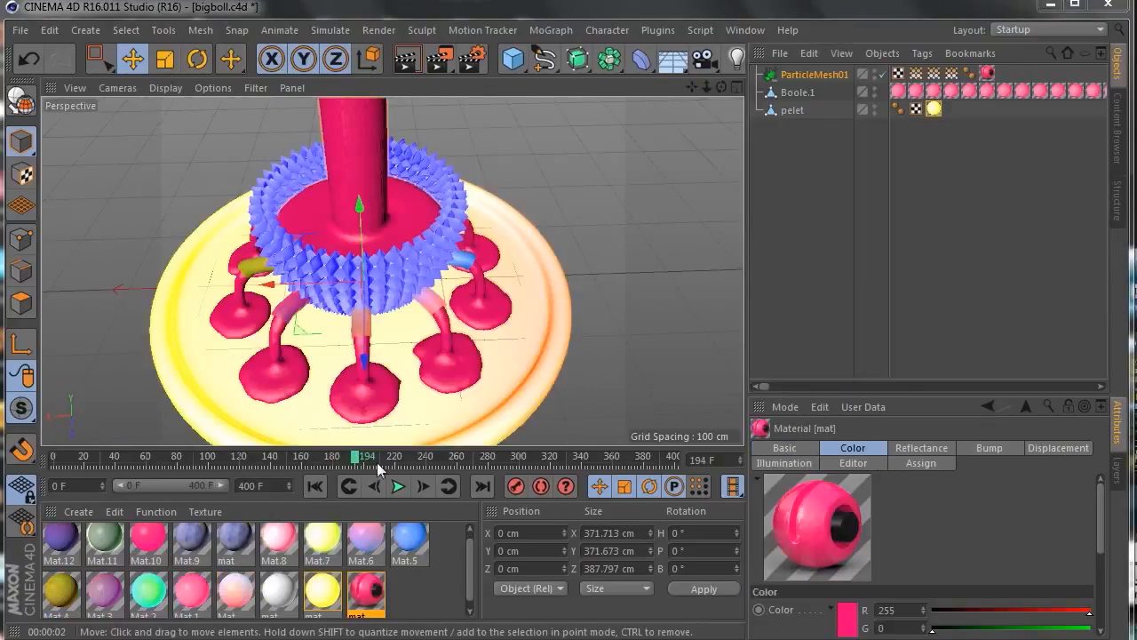
# Play the fluid animation on from frame 194, stop at frame 228 and view the whole model from a lower angle.
pyautogui.click(396, 486)
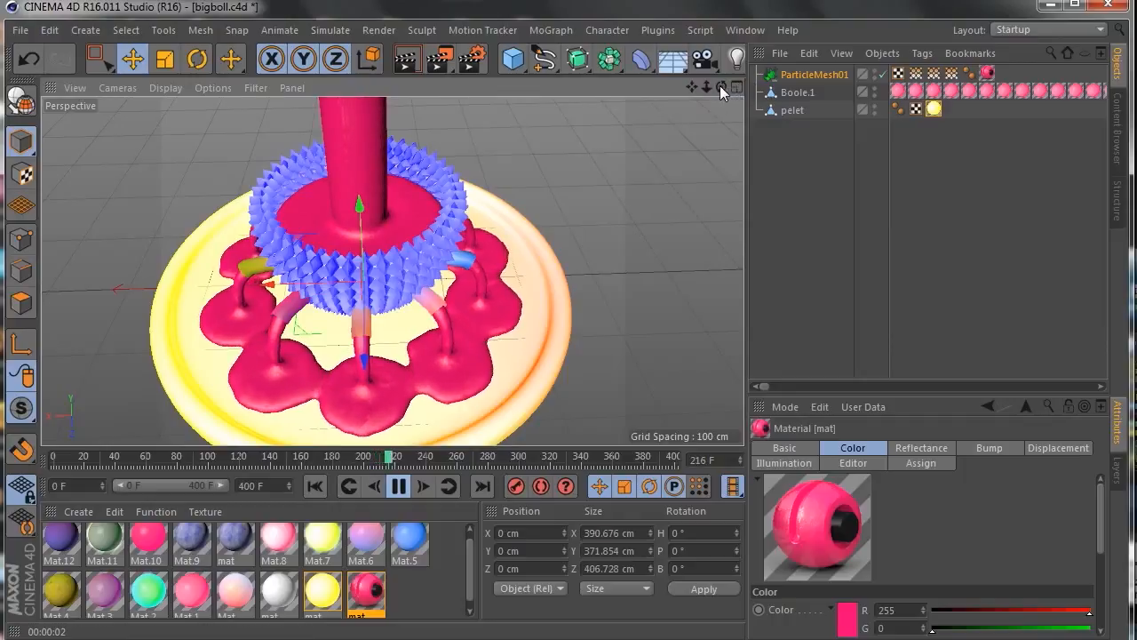
pyautogui.click(405, 486)
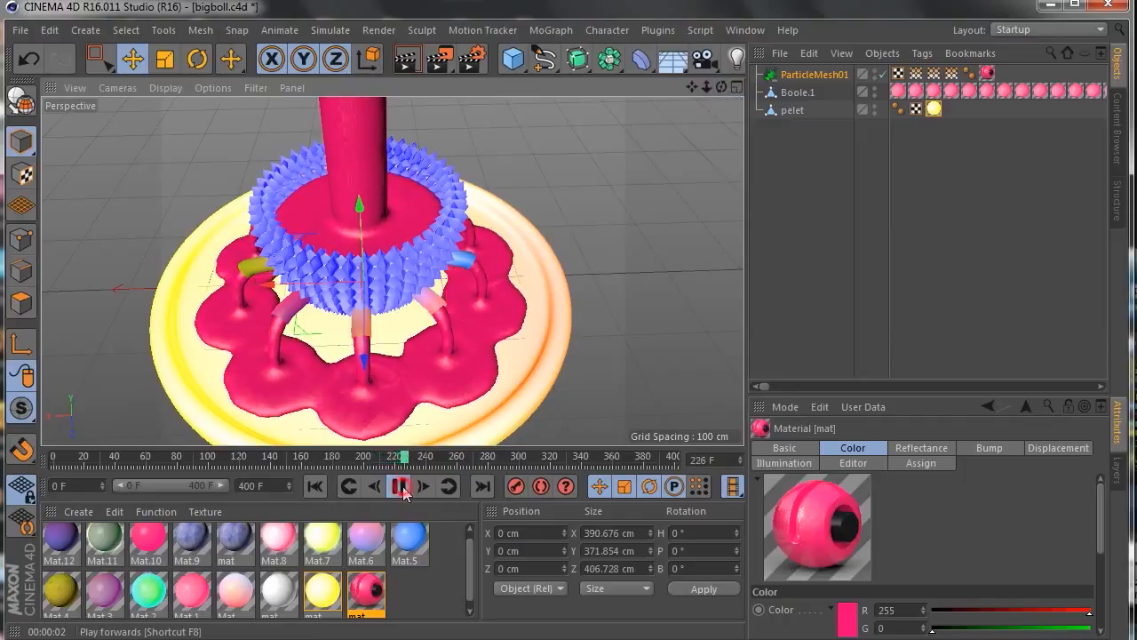
pyautogui.moveTo(722, 86); pyautogui.dragTo(725, 134)
pyautogui.moveTo(706, 86); pyautogui.dragTo(727, 118)
# Select ParticleMesh01, Boole.1 and pelet together and group them under one null.
pyautogui.moveTo(807, 158); pyautogui.dragTo(775, 62)
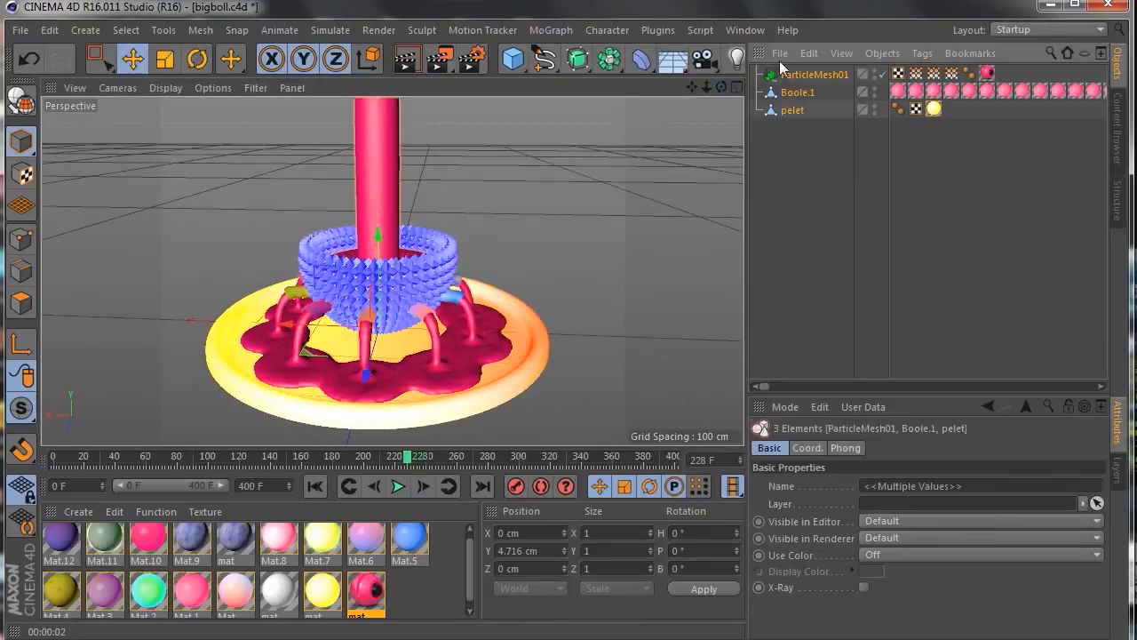
pyautogui.rightClick(782, 75)
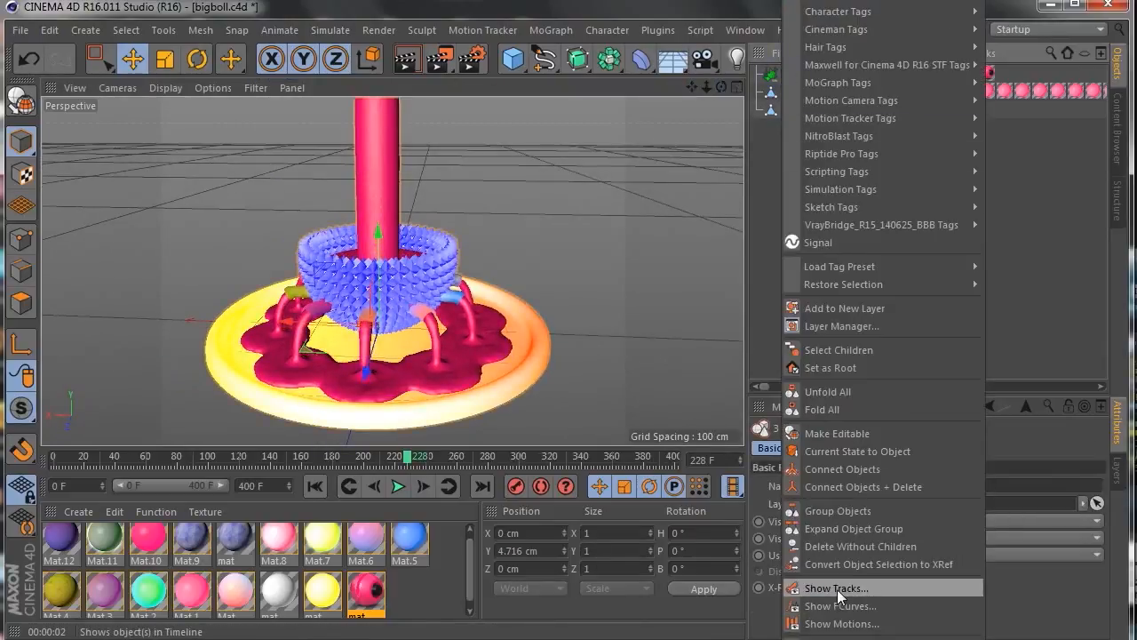
pyautogui.click(847, 513)
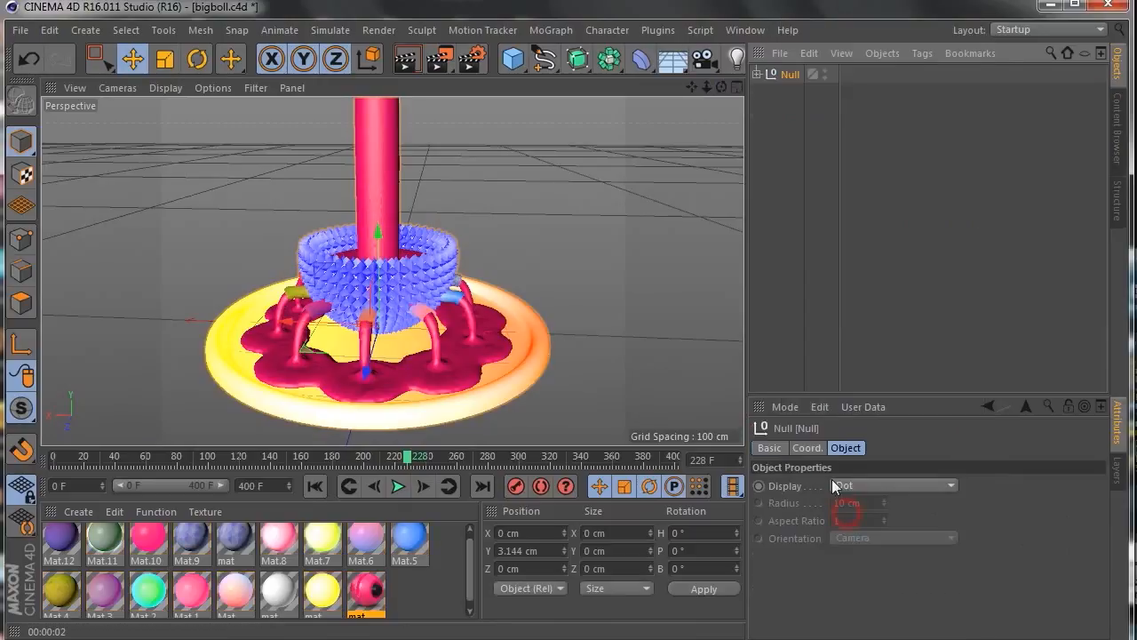
# Select the null with its children, copy it and paste three duplicates into the scene.
pyautogui.rightClick(786, 74)
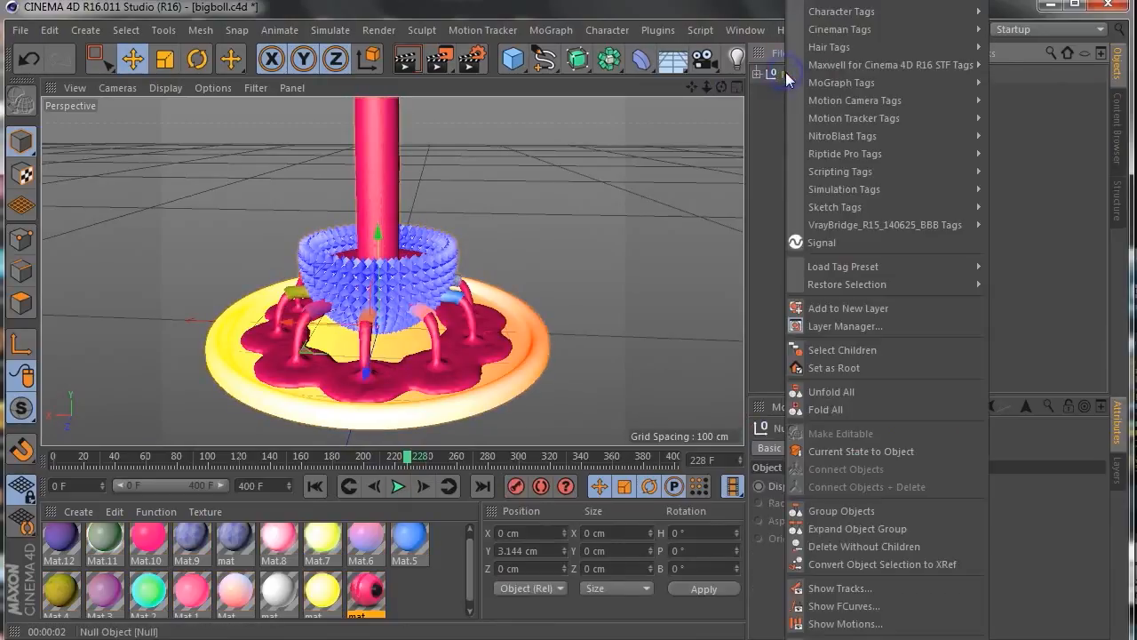
pyautogui.click(828, 350)
pyautogui.click(804, 53)
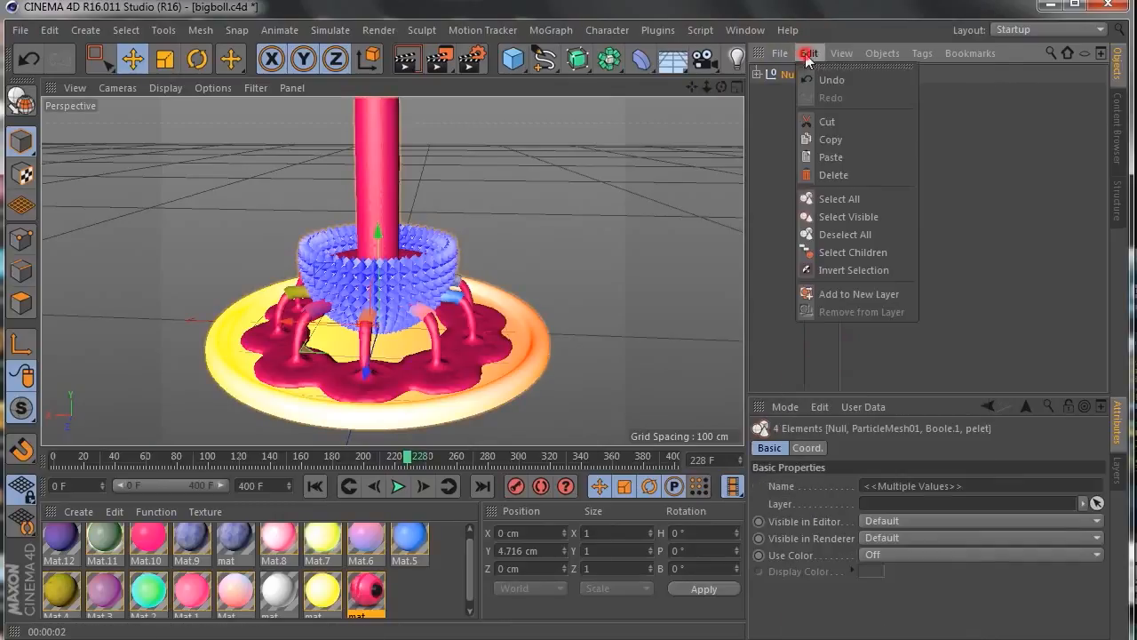
pyautogui.click(833, 140)
pyautogui.click(807, 52)
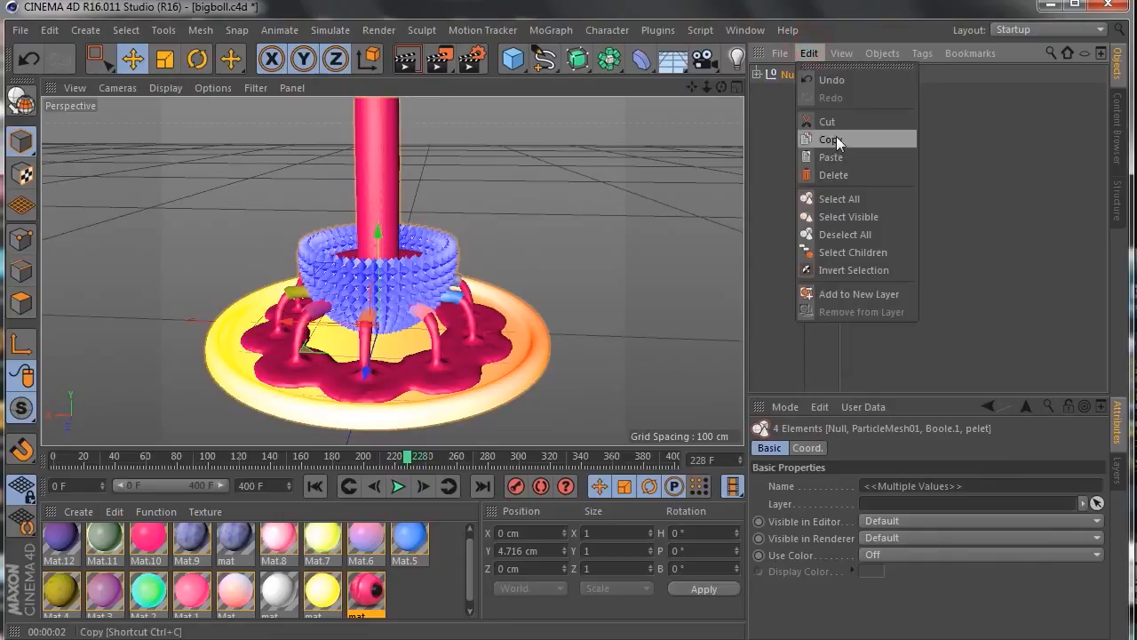
pyautogui.click(838, 157)
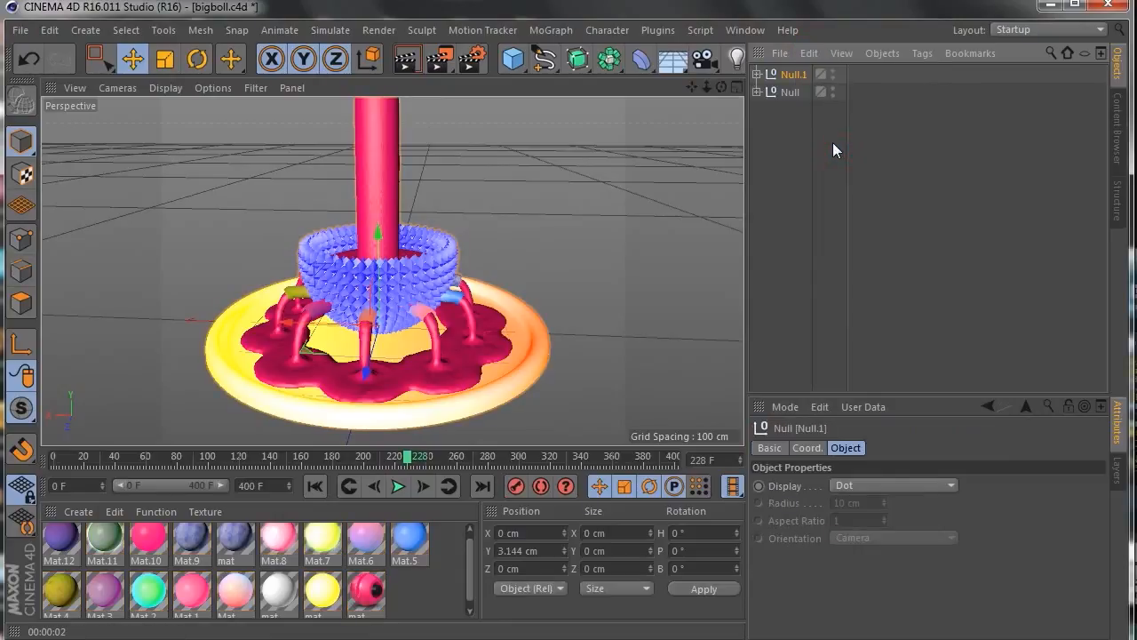
pyautogui.hotkey('ctrl', 'v')
pyautogui.hotkey('ctrl', 'v')
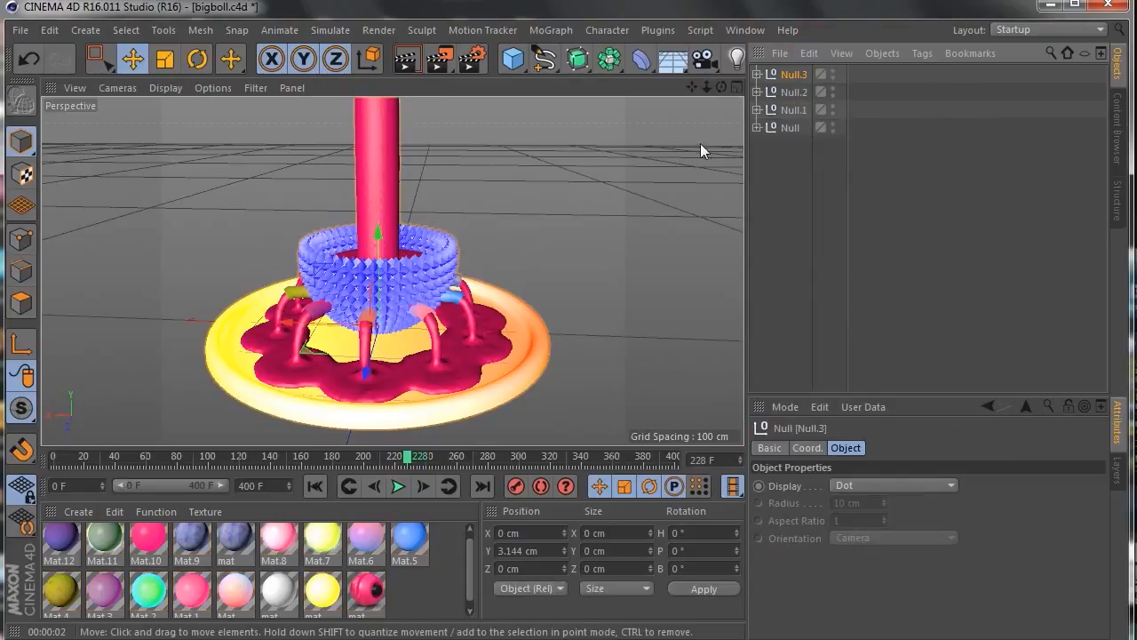
# In an enlarged Top view, move Null.3 along positive Z to about 530 cm, clear of the central model.
pyautogui.click(737, 86)
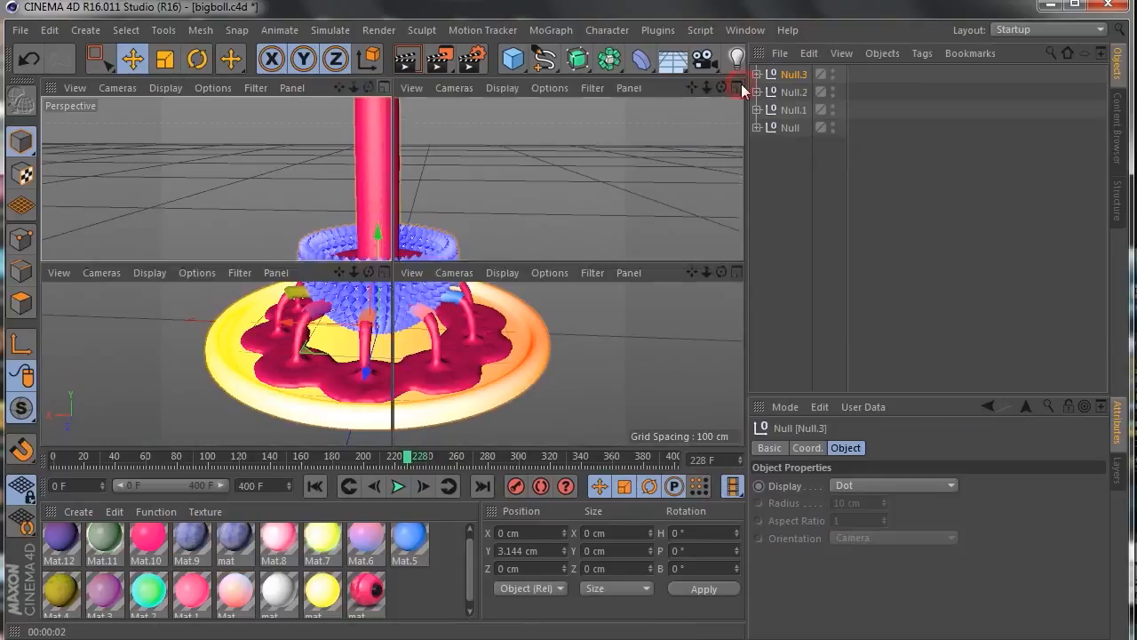
pyautogui.click(735, 87)
pyautogui.moveTo(708, 86); pyautogui.dragTo(706, 90)
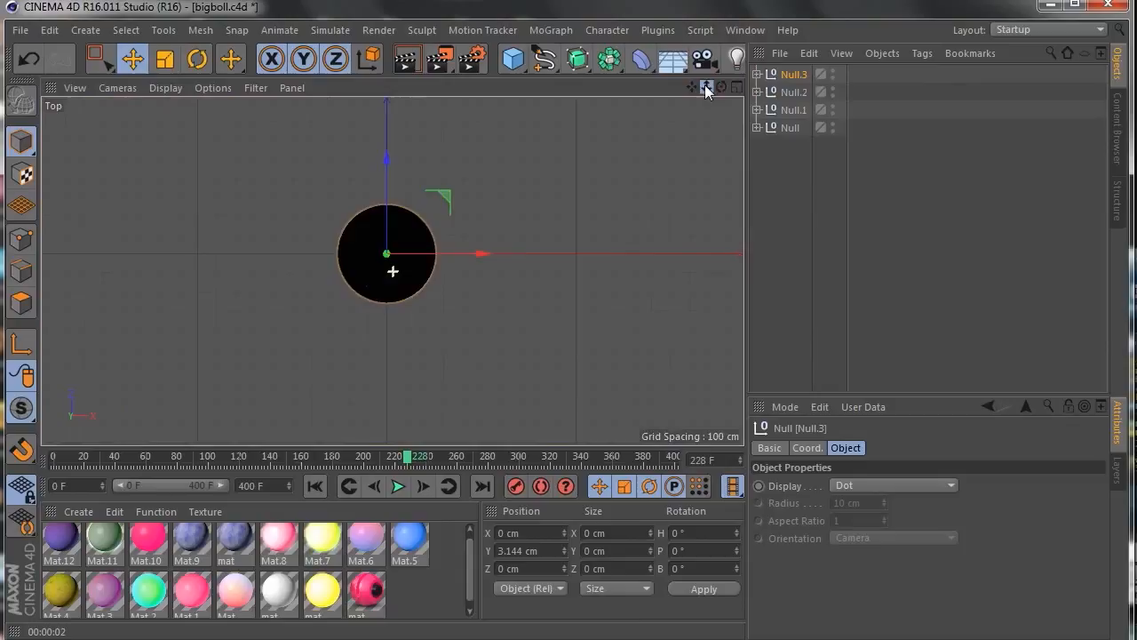
pyautogui.moveTo(387, 157)
pyautogui.mouseDown()
pyautogui.moveTo(387, 44)
pyautogui.moveTo(387, 156)
pyautogui.mouseUp()
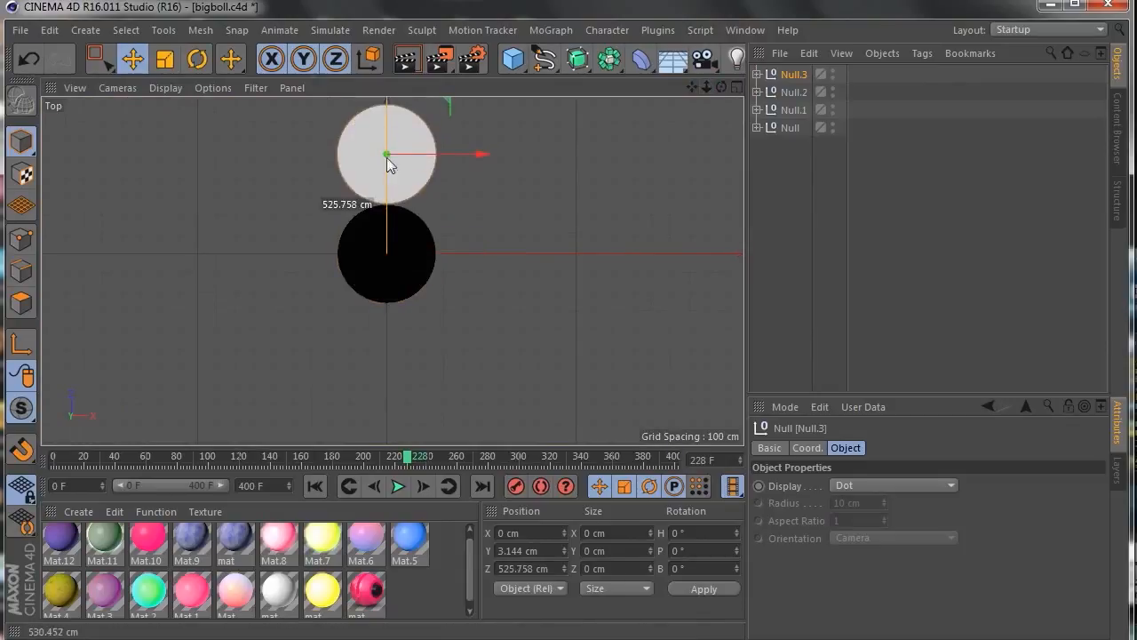
# Move Null.2 along positive X and Null.1 along negative X so they stand on opposite sides of the central model.
pyautogui.click(766, 92)
pyautogui.moveTo(491, 254); pyautogui.dragTo(600, 254)
pyautogui.click(782, 109)
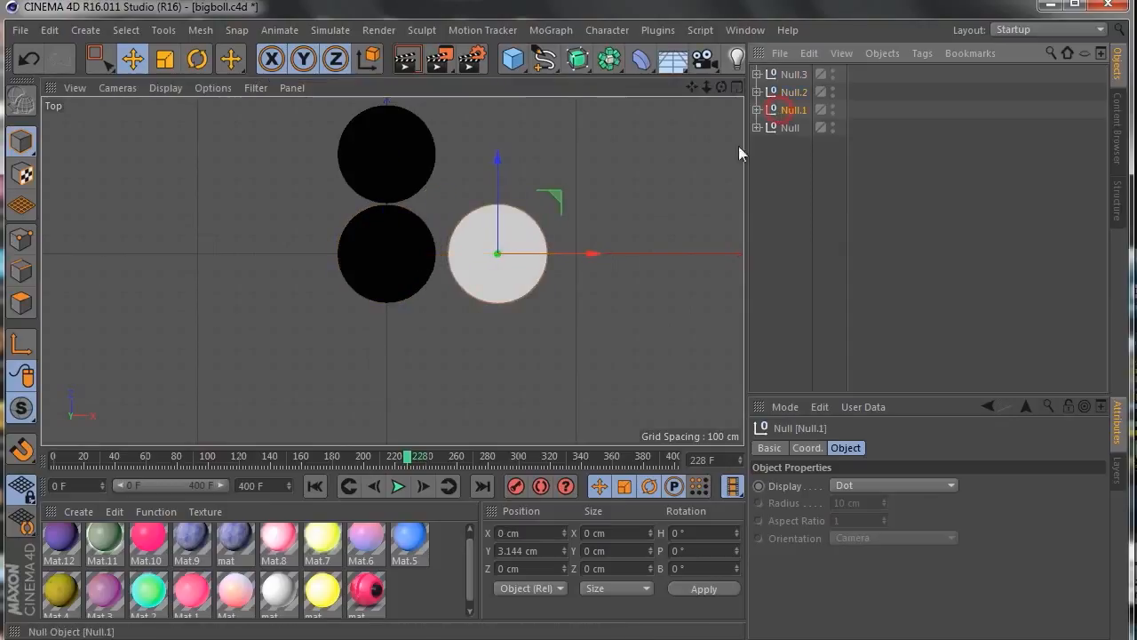
pyautogui.moveTo(491, 255); pyautogui.dragTo(377, 267)
# Duplicate the central Null, move the copy along negative Z to about -559 cm, and return to the four-view layout.
pyautogui.click(788, 128)
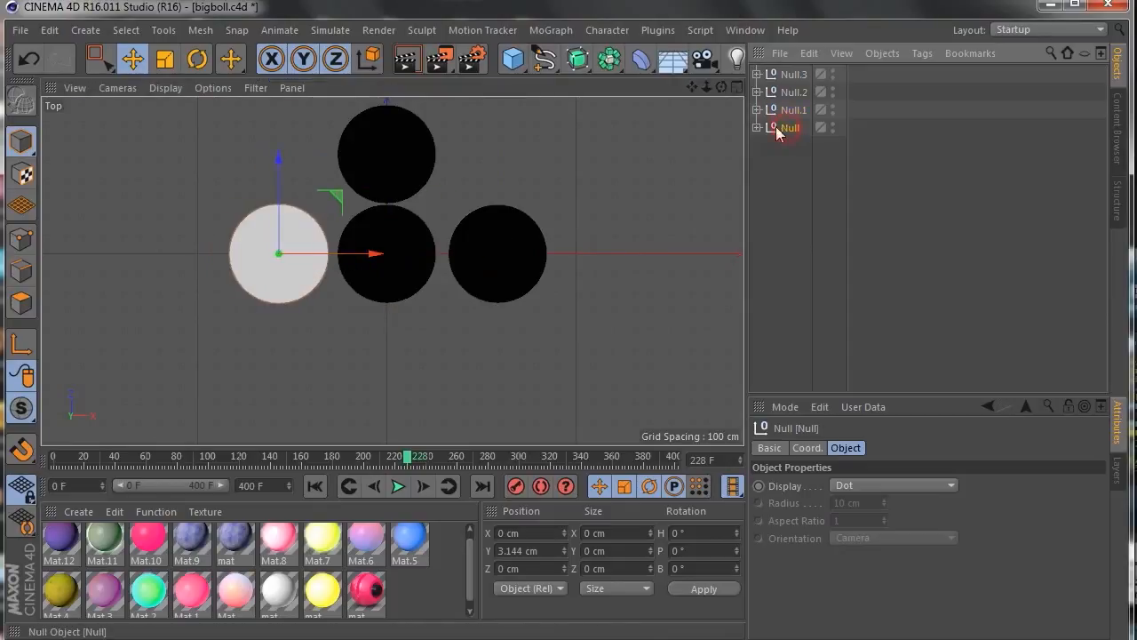
pyautogui.hotkey('ctrl', 'c')
pyautogui.hotkey('ctrl', 'v')
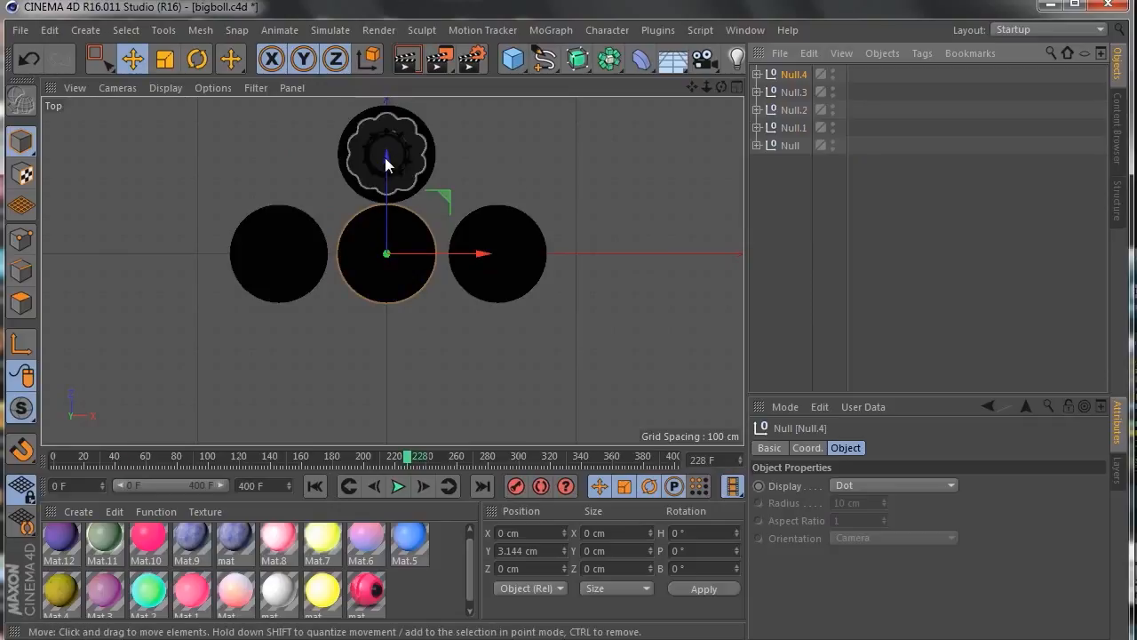
pyautogui.moveTo(388, 172); pyautogui.dragTo(386, 269)
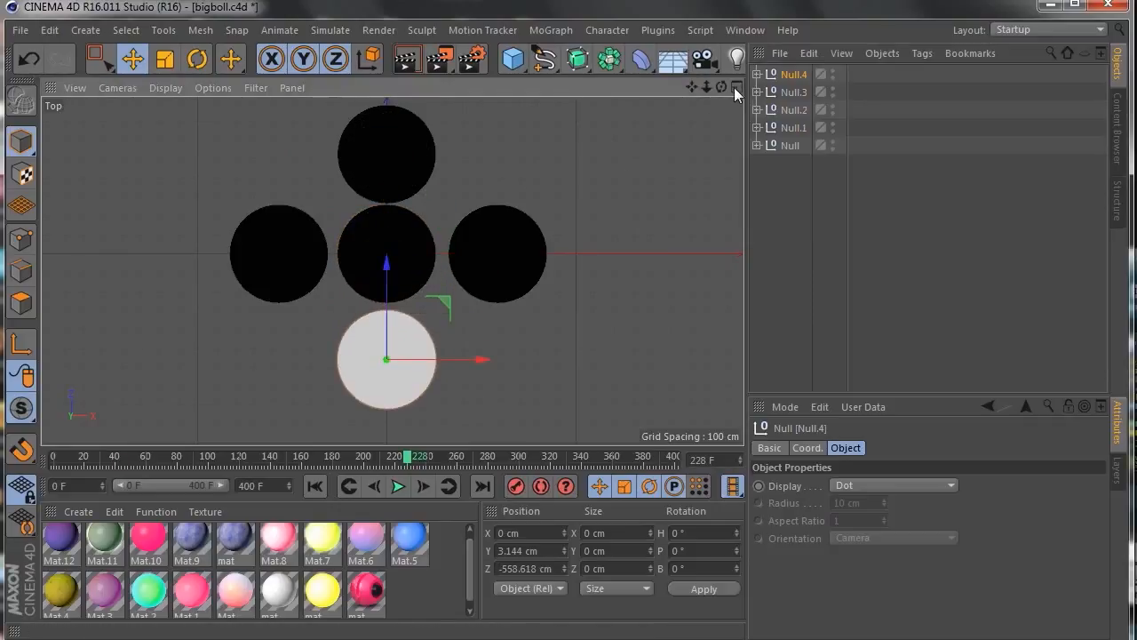
pyautogui.click(736, 86)
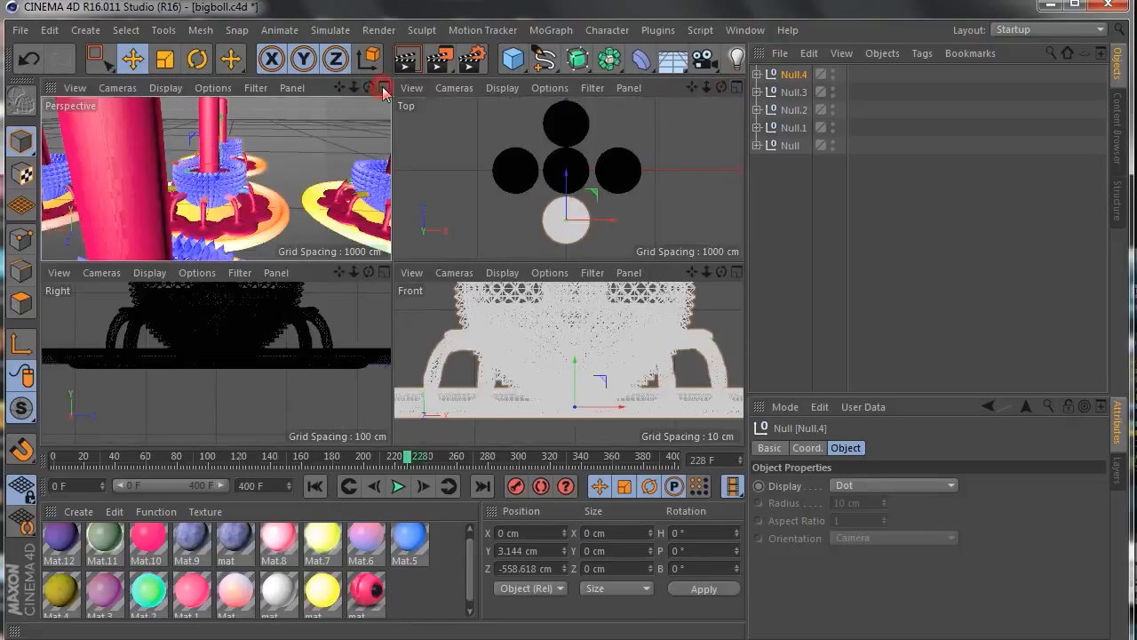
# Enlarge the Perspective view and examine the central model and its four duplicates from several angles and distances.
pyautogui.click(383, 87)
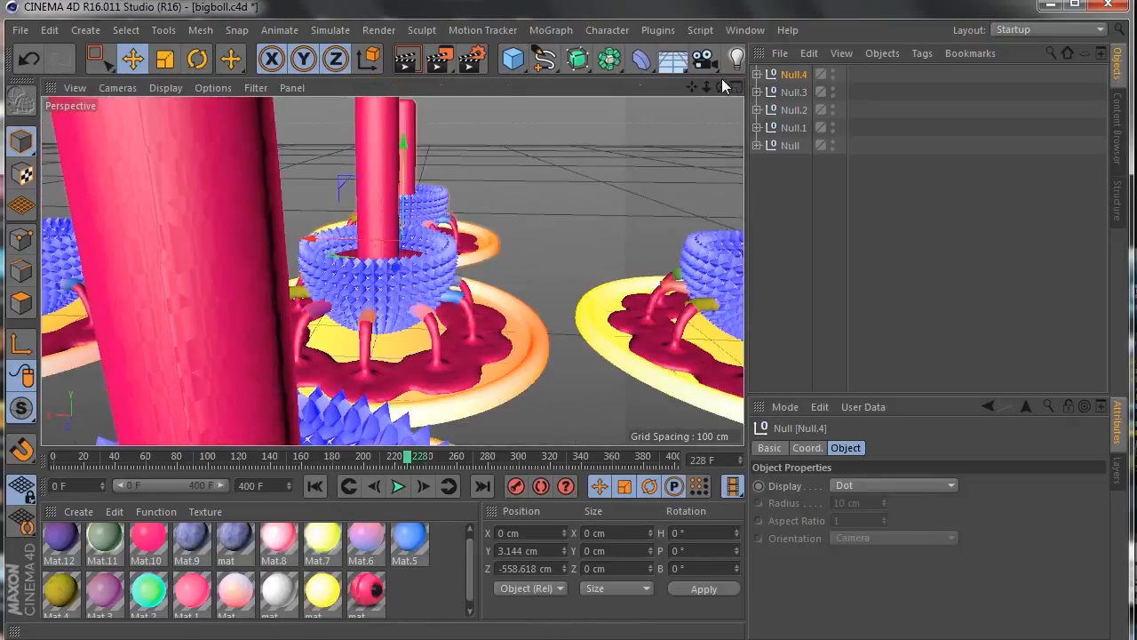
pyautogui.moveTo(711, 88); pyautogui.dragTo(720, 86)
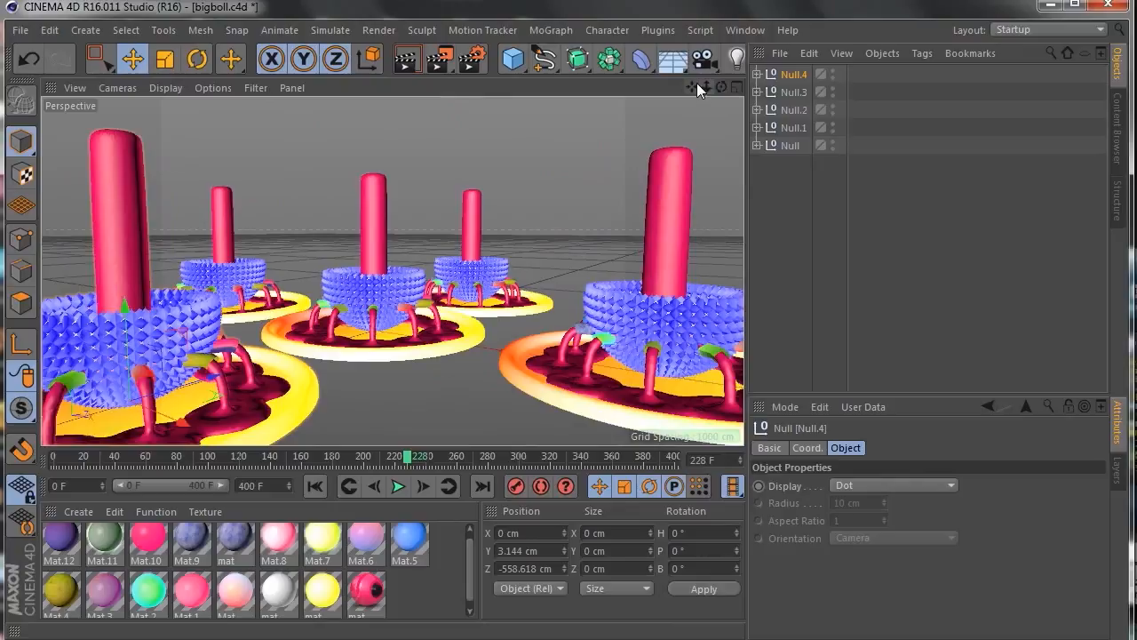
pyautogui.moveTo(692, 87); pyautogui.dragTo(716, 84)
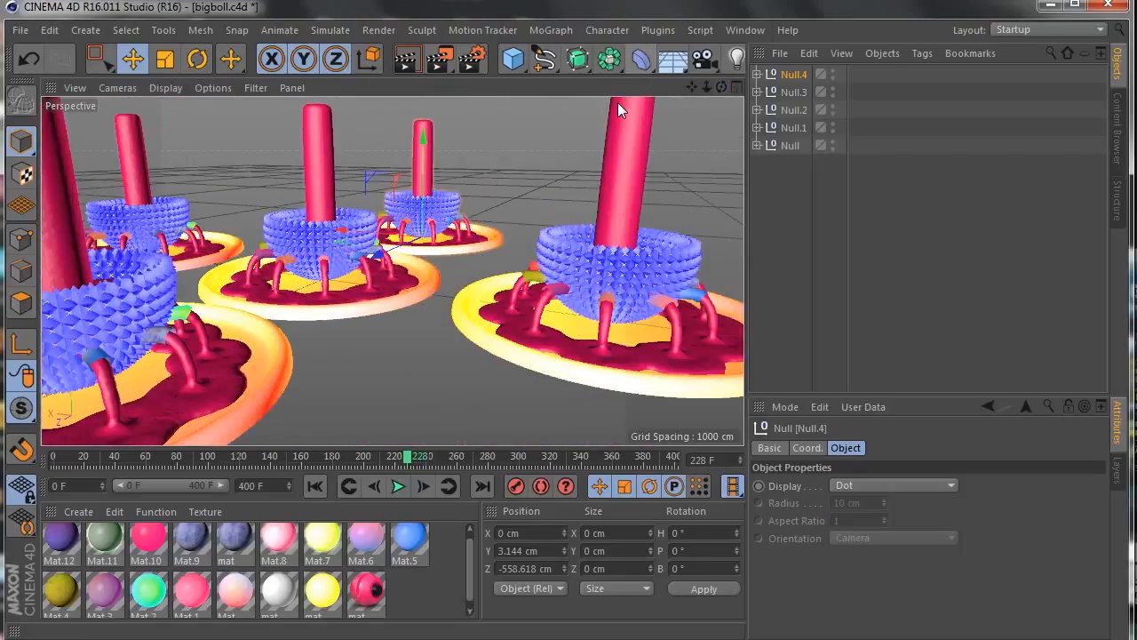
pyautogui.moveTo(721, 87); pyautogui.dragTo(823, 87)
pyautogui.moveTo(690, 87)
pyautogui.mouseDown()
pyautogui.moveTo(773, 82)
pyautogui.moveTo(677, 86)
pyautogui.mouseUp()
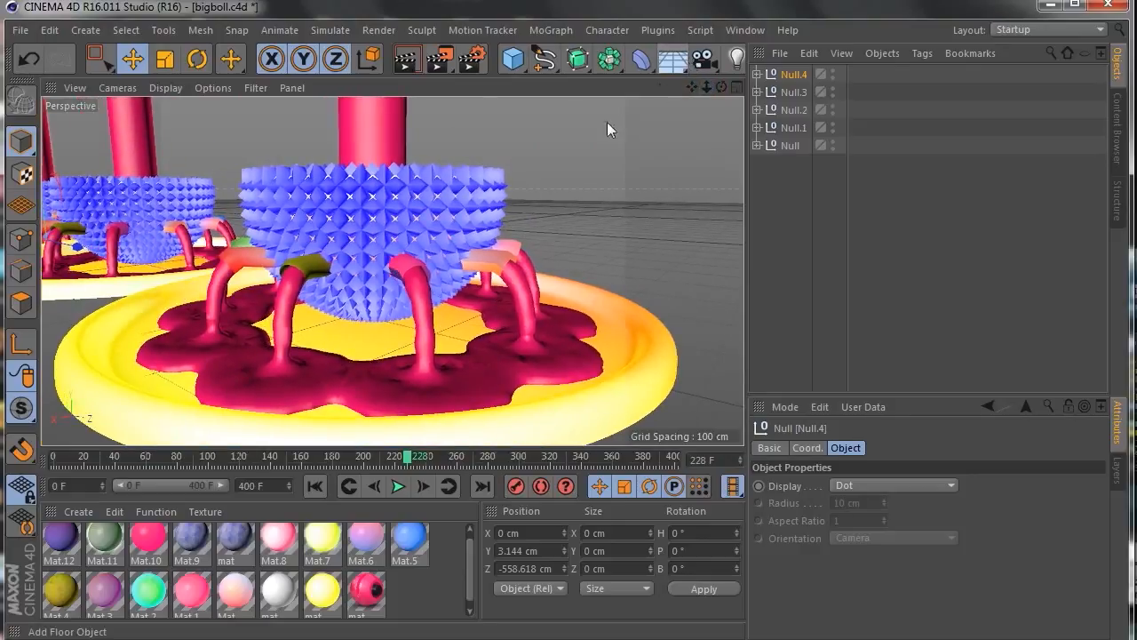
# Scrub the animation back to frame 1 and forward to frame 275 to review the fluid flow in all five models.
pyautogui.moveTo(408, 459); pyautogui.dragTo(55, 462)
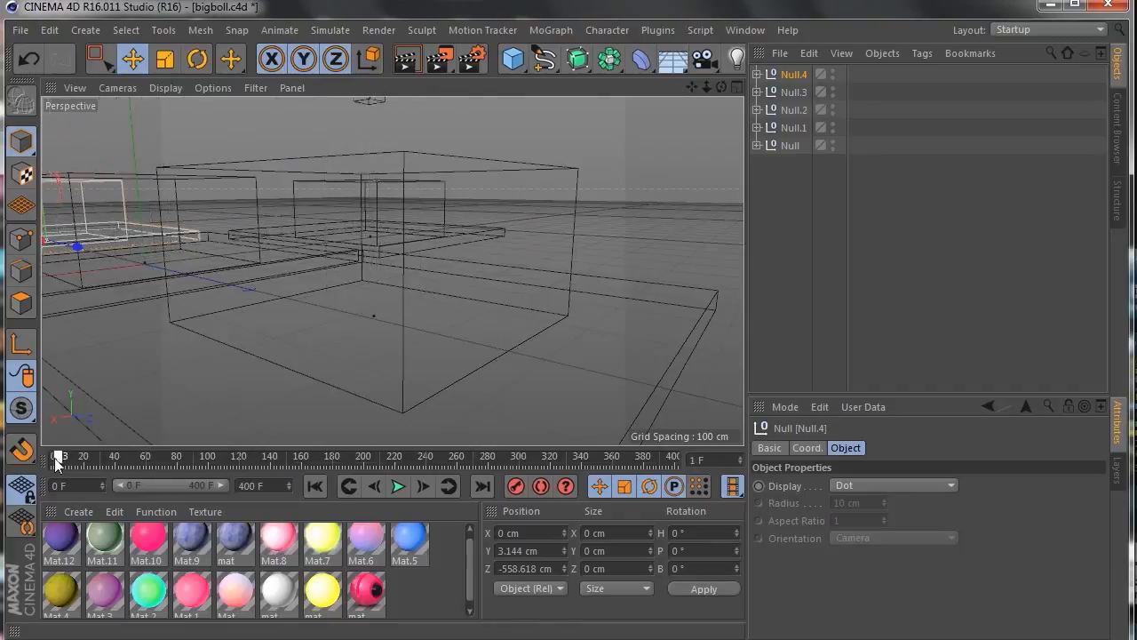
pyautogui.moveTo(704, 89); pyautogui.dragTo(701, 54)
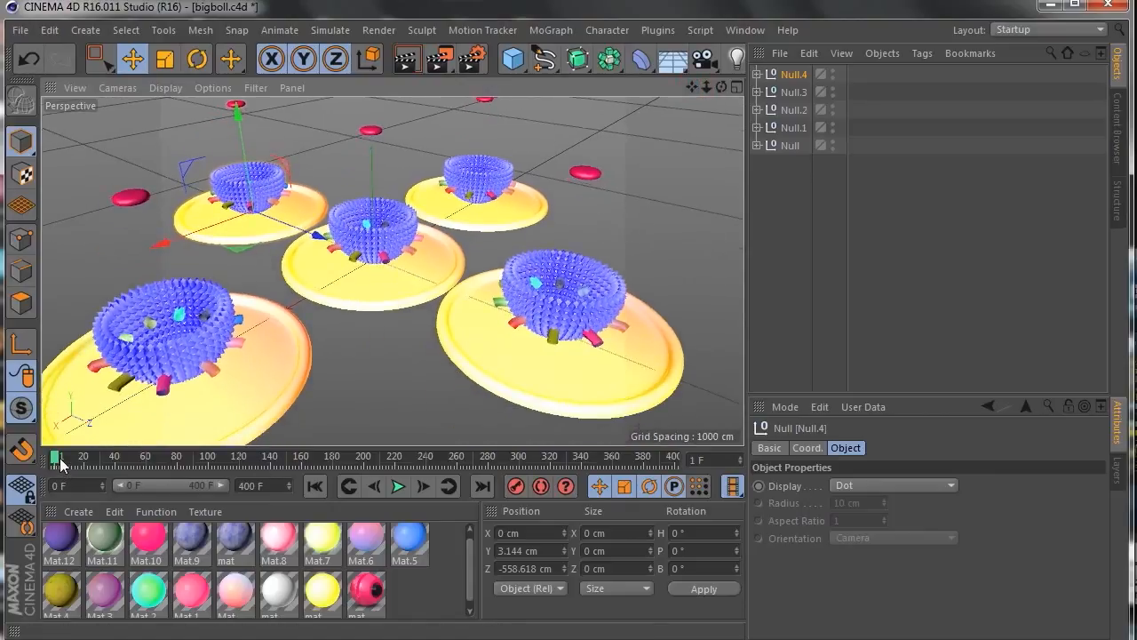
pyautogui.moveTo(61, 462); pyautogui.dragTo(310, 461)
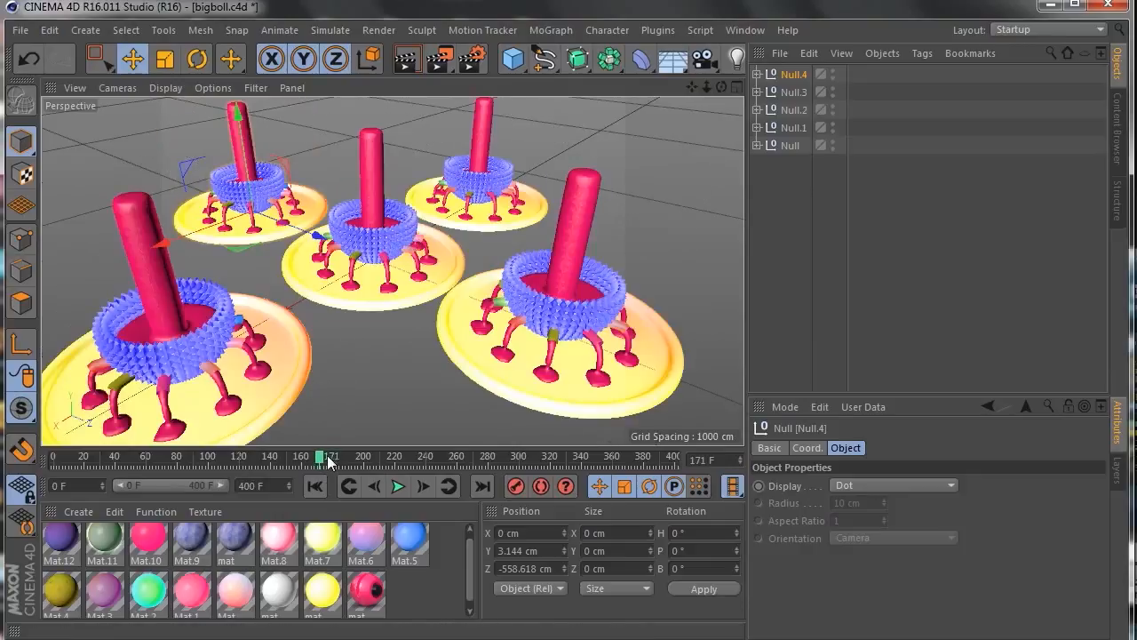
pyautogui.click(339, 457)
pyautogui.moveTo(338, 457); pyautogui.dragTo(481, 455)
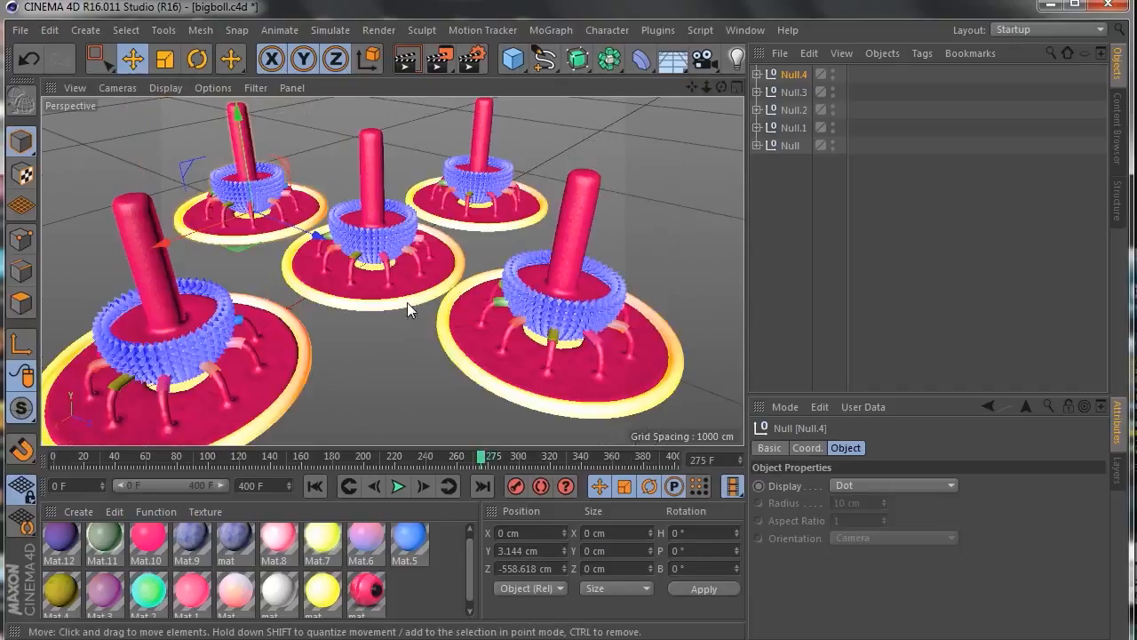
pyautogui.moveTo(722, 86); pyautogui.dragTo(597, 156)
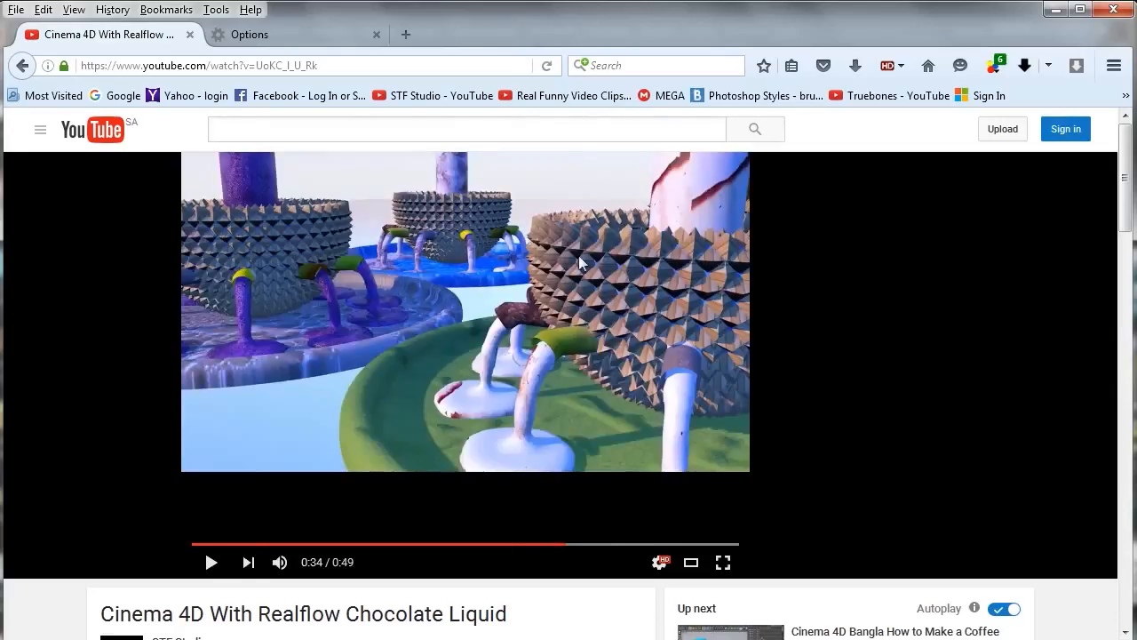
# In the web browser, open the STF Studio channel from the Chocolate Liquid video page and look through its uploaded videos.
pyautogui.scroll(-3, 369, 533)
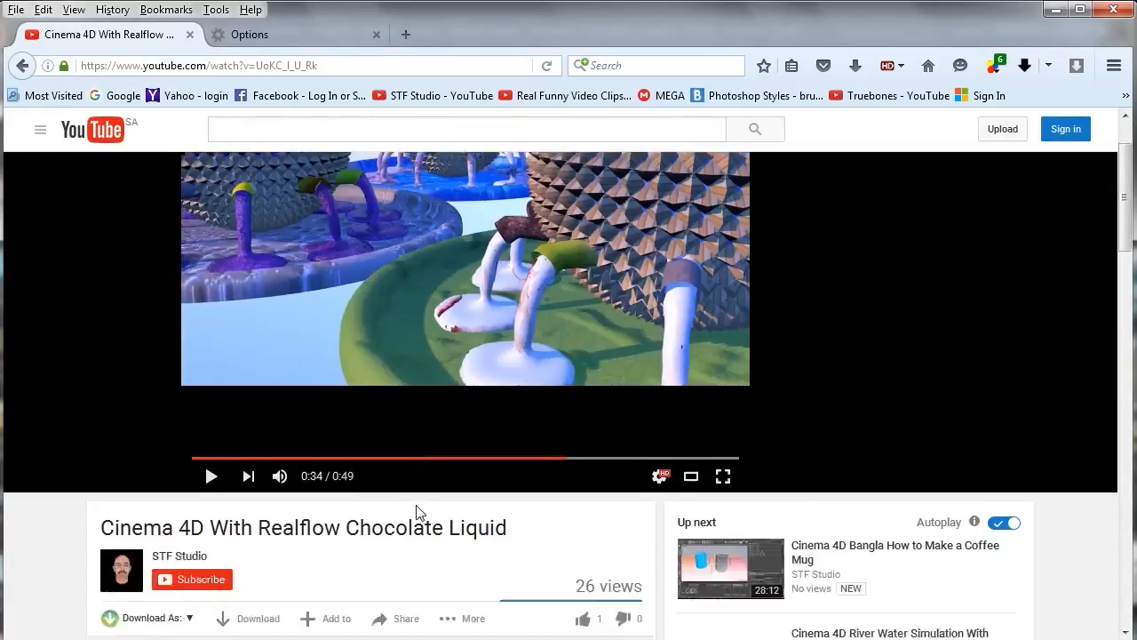
pyautogui.click(188, 343)
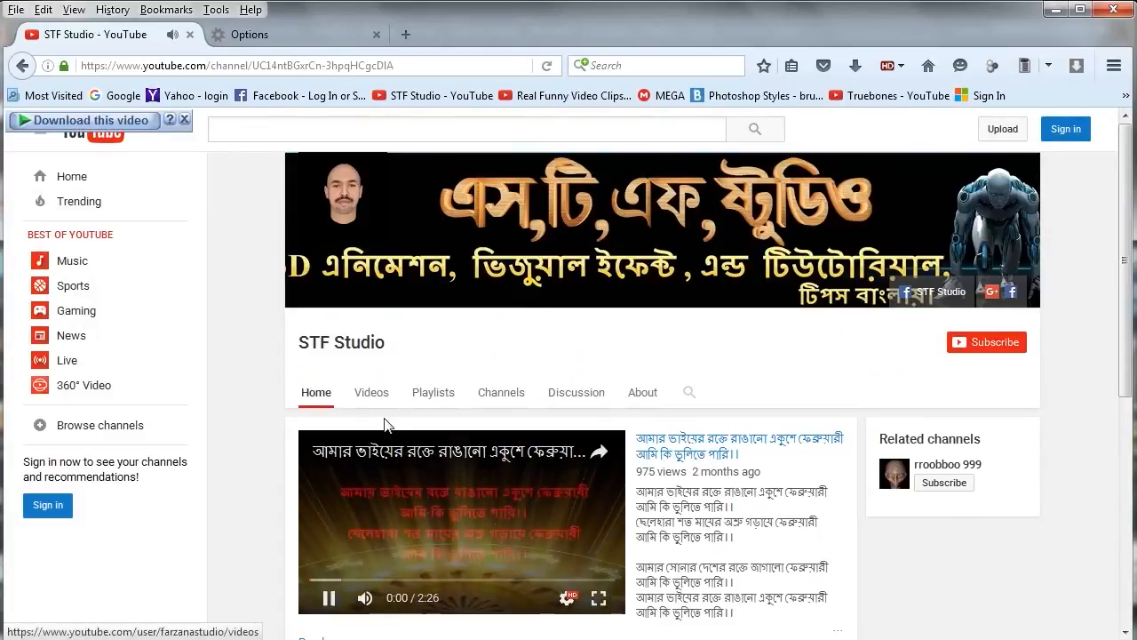
pyautogui.scroll(-3, 384, 417)
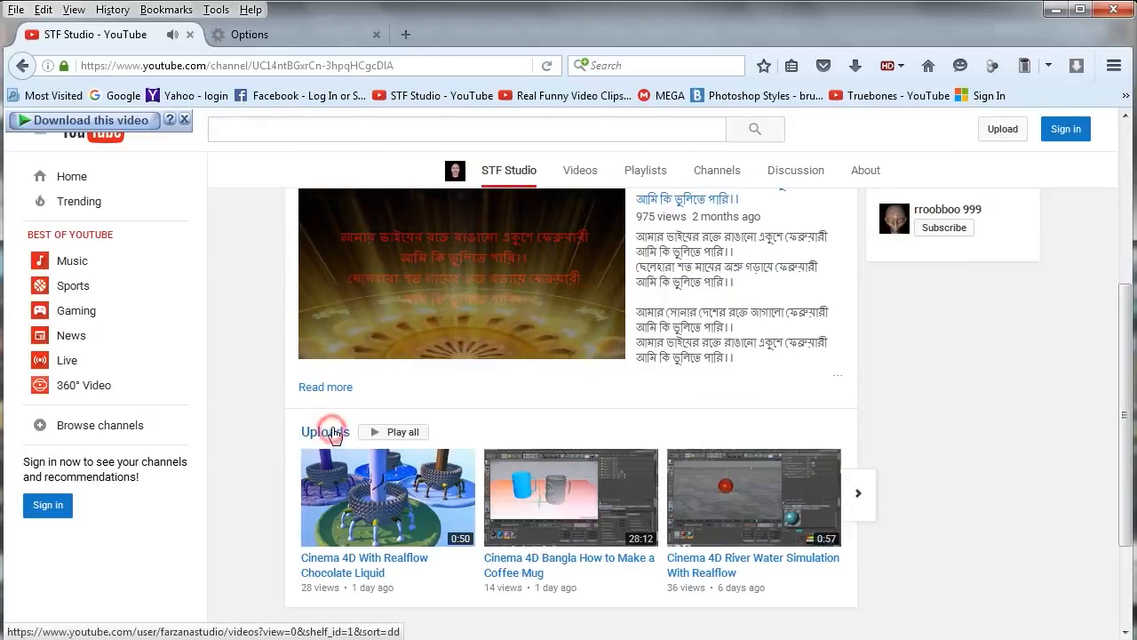
pyautogui.click(331, 434)
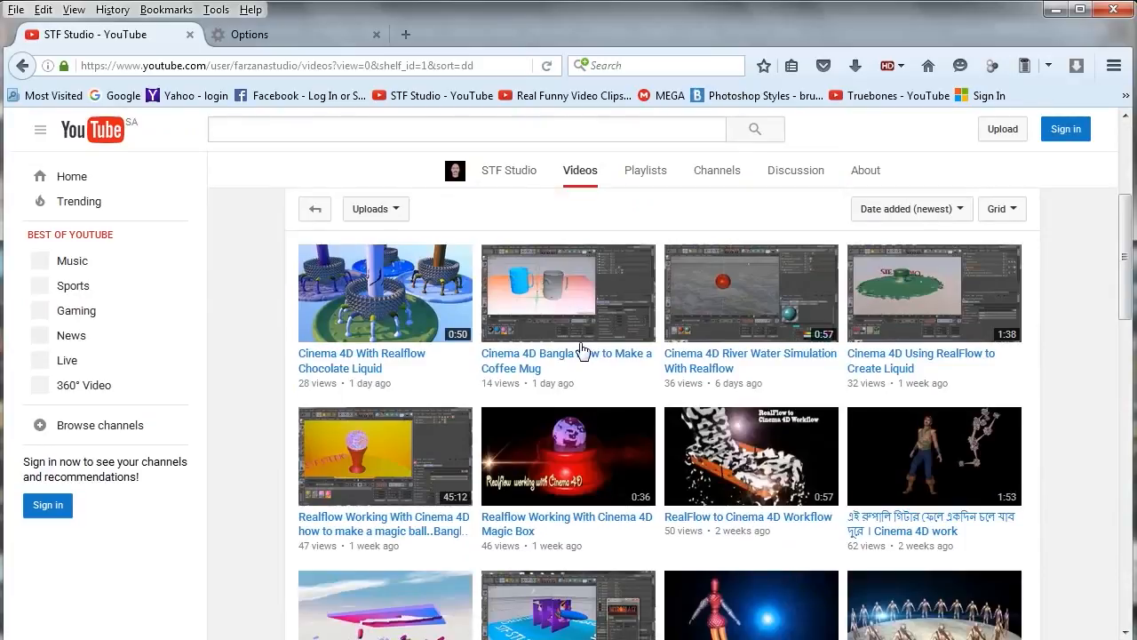
pyautogui.scroll(-3, 813, 333)
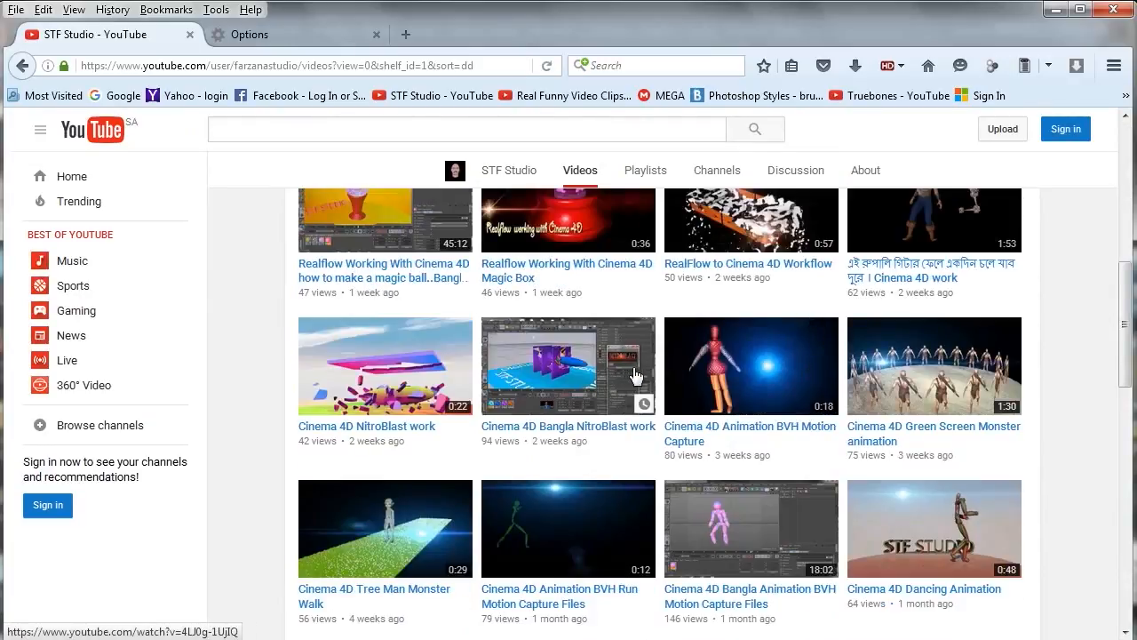
pyautogui.scroll(3, 635, 376)
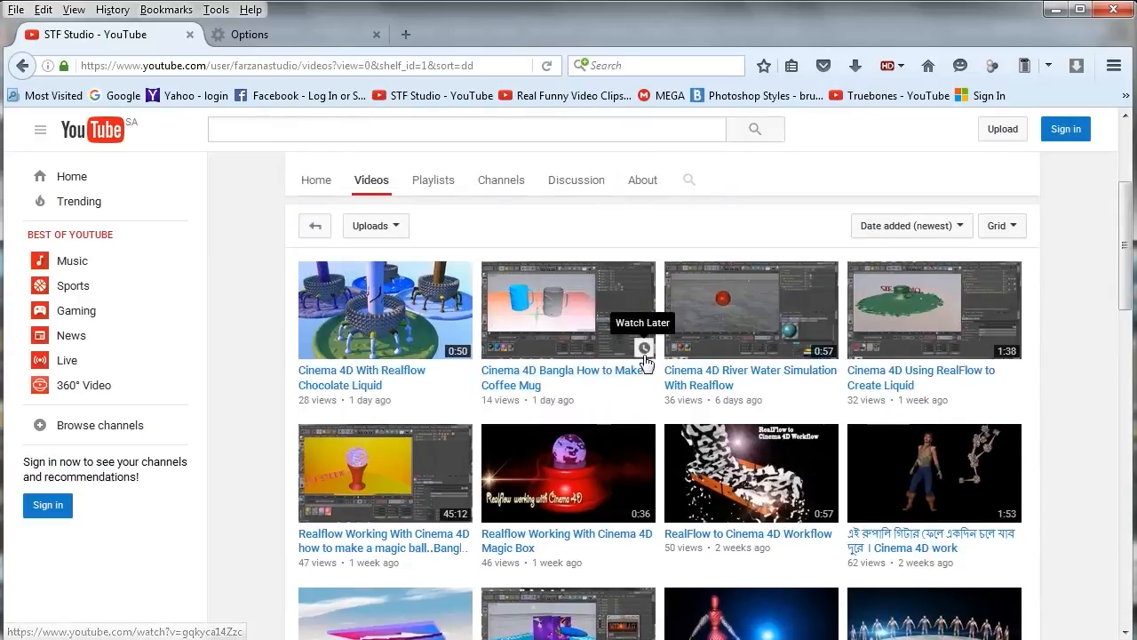
pyautogui.scroll(3, 646, 351)
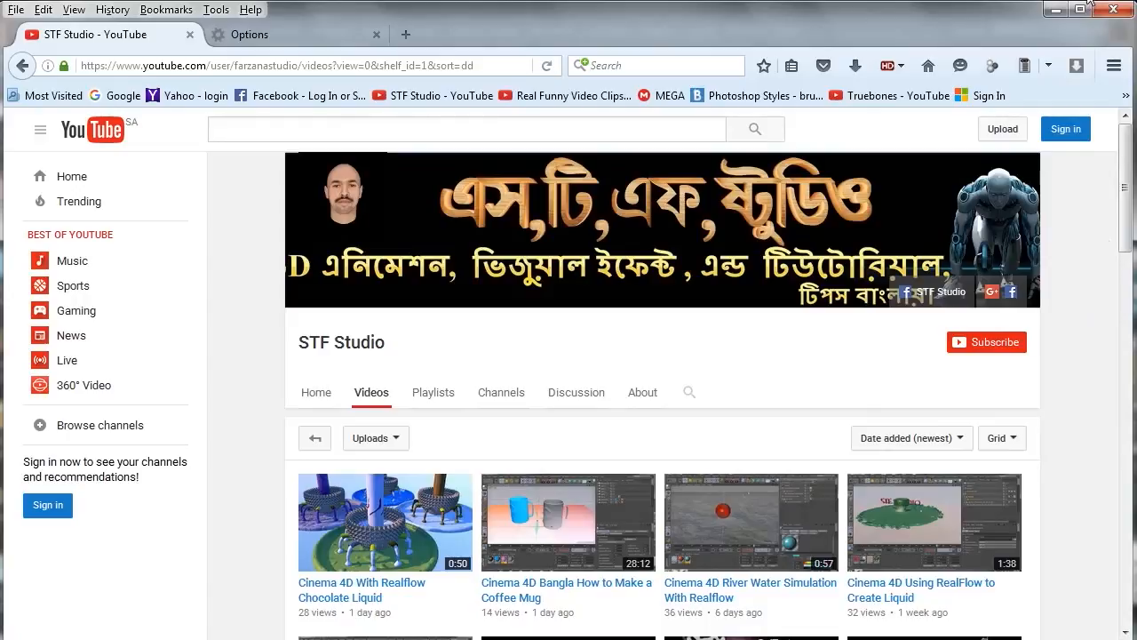
# Minimize the browser and switch to RealFlow to view the whole bowl with its simulated fluid.
pyautogui.click(1056, 8)
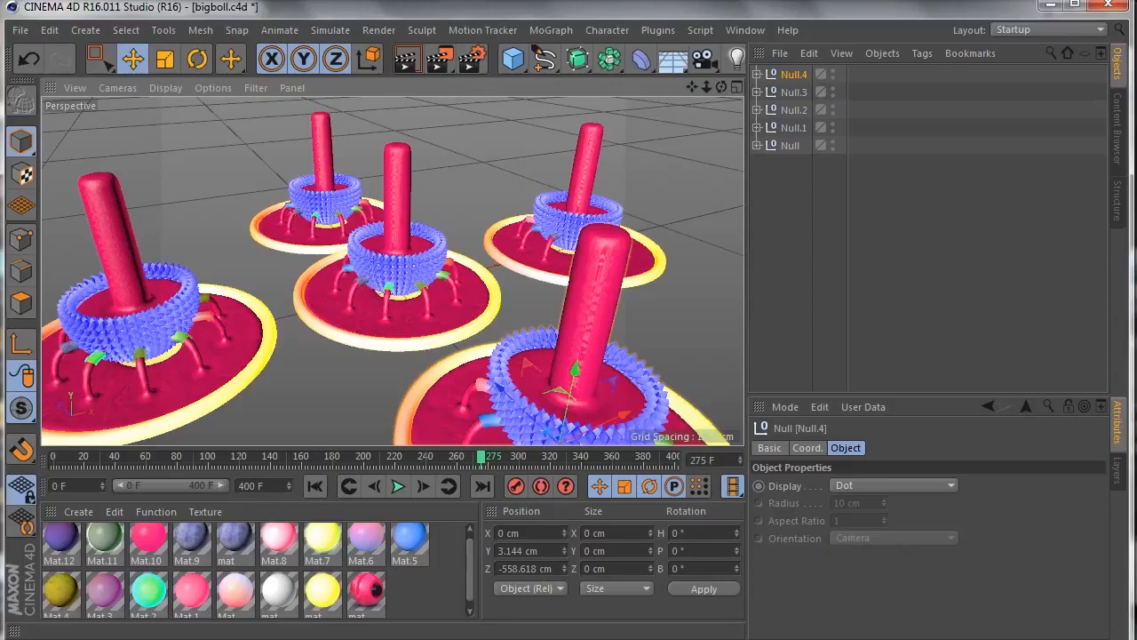
pyautogui.hotkey('alt', 'Tab')
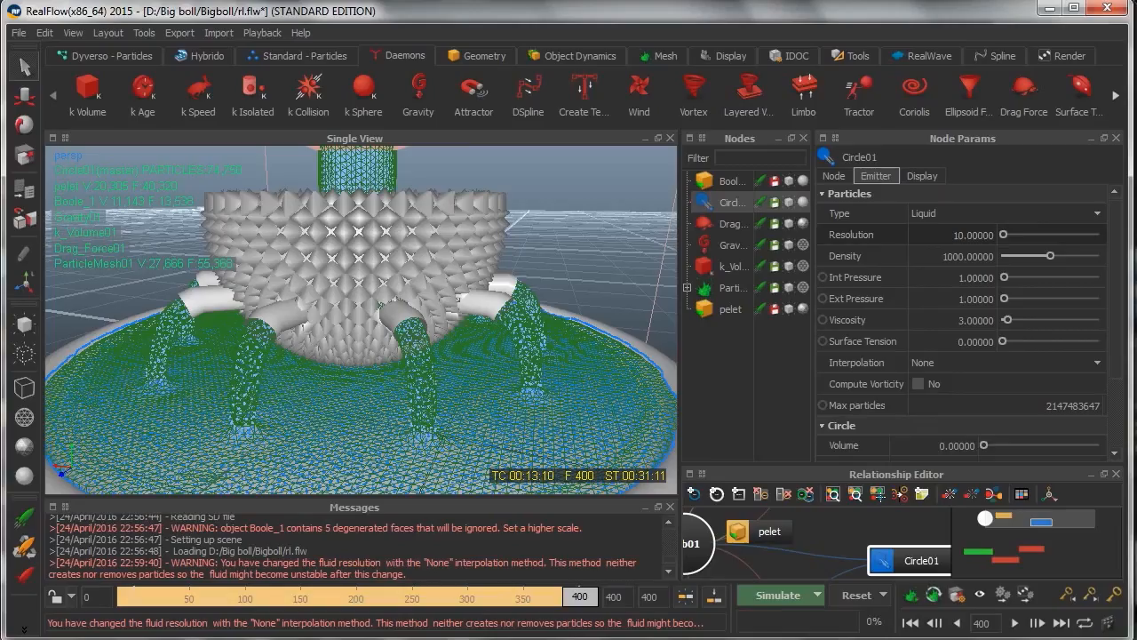
pyautogui.scroll(-6, 578, 364)
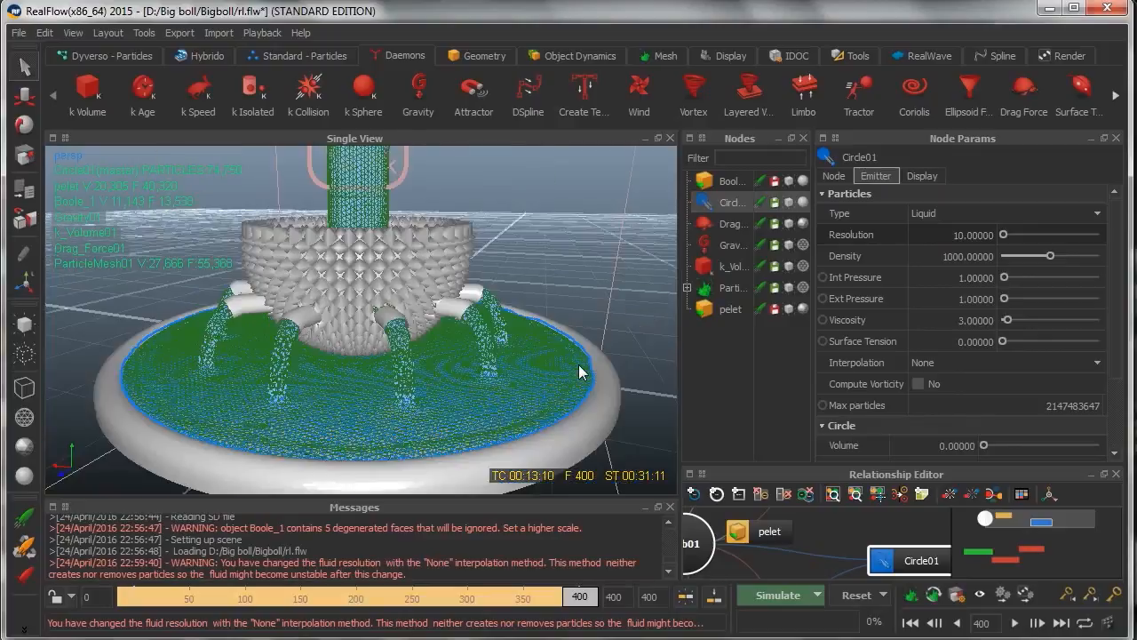